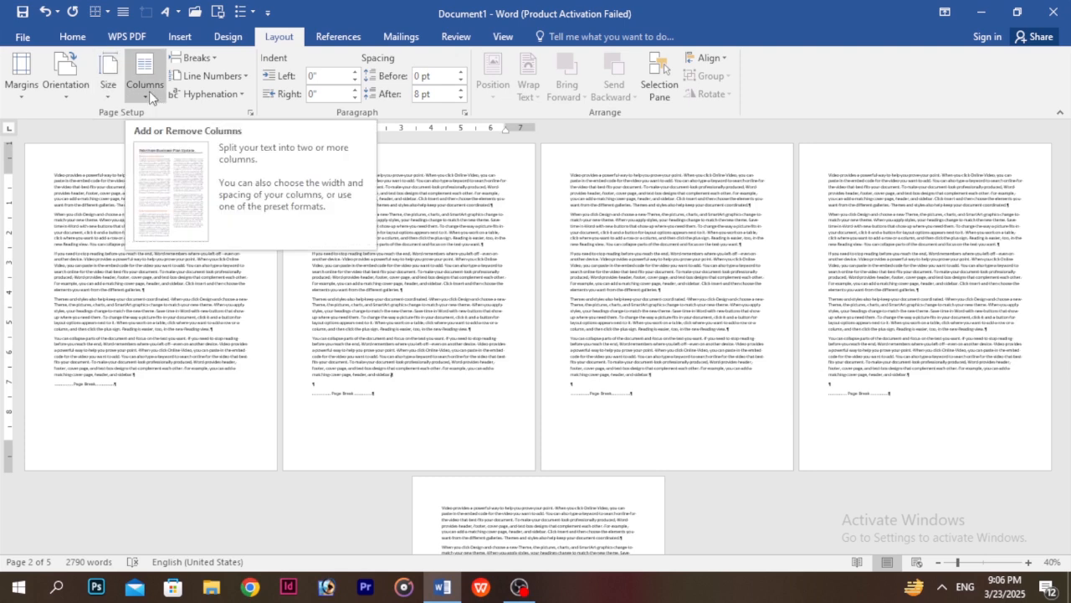
{"action": "left_click", "coordinate": [208, 62]}
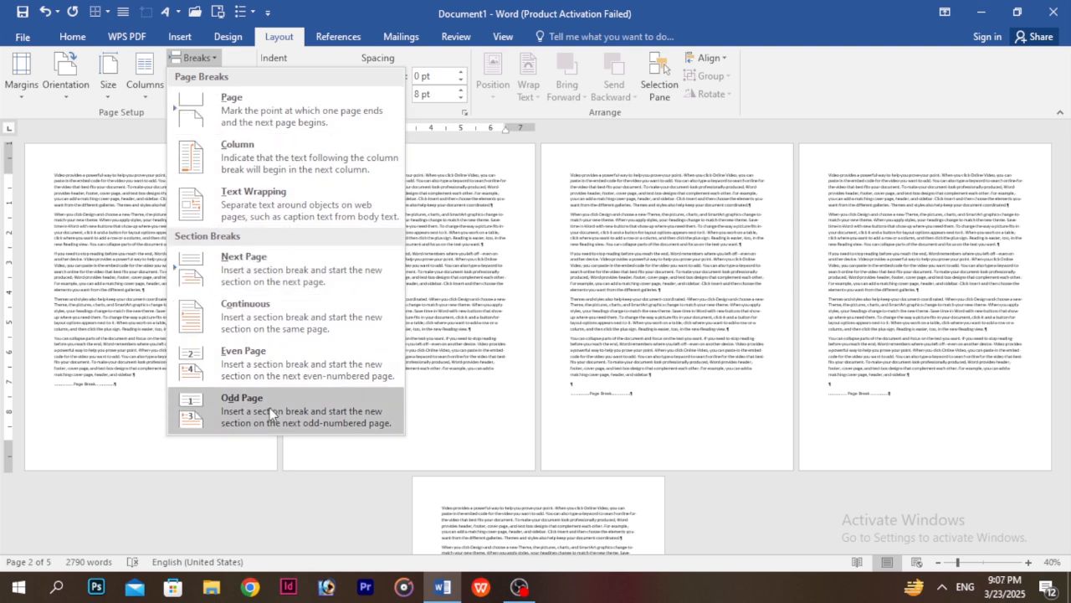
{"action": "left_click", "coordinate": [148, 109]}
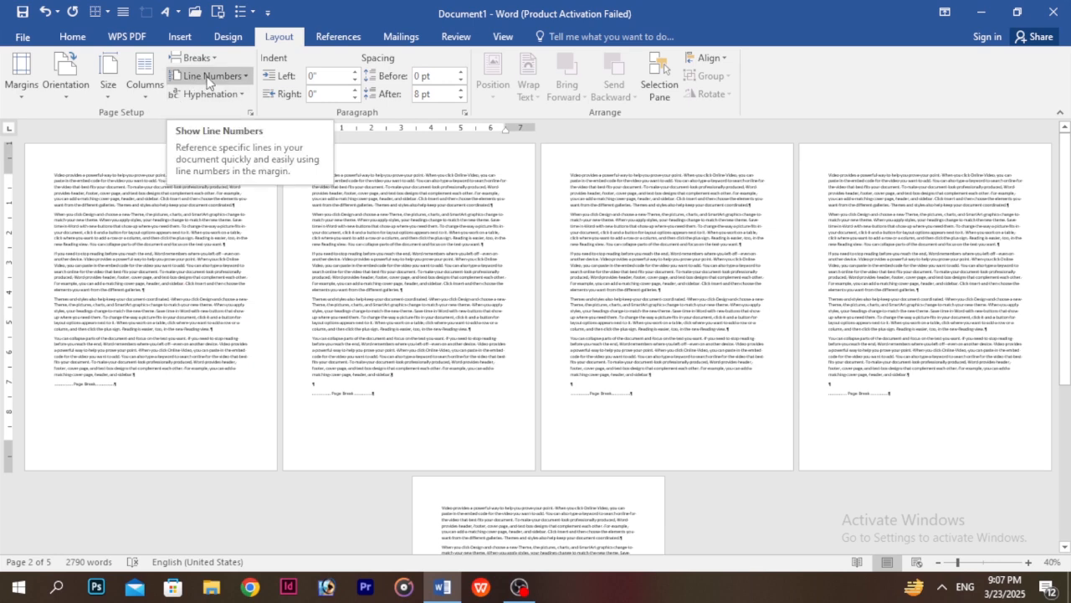
{"action": "left_click", "coordinate": [208, 81]}
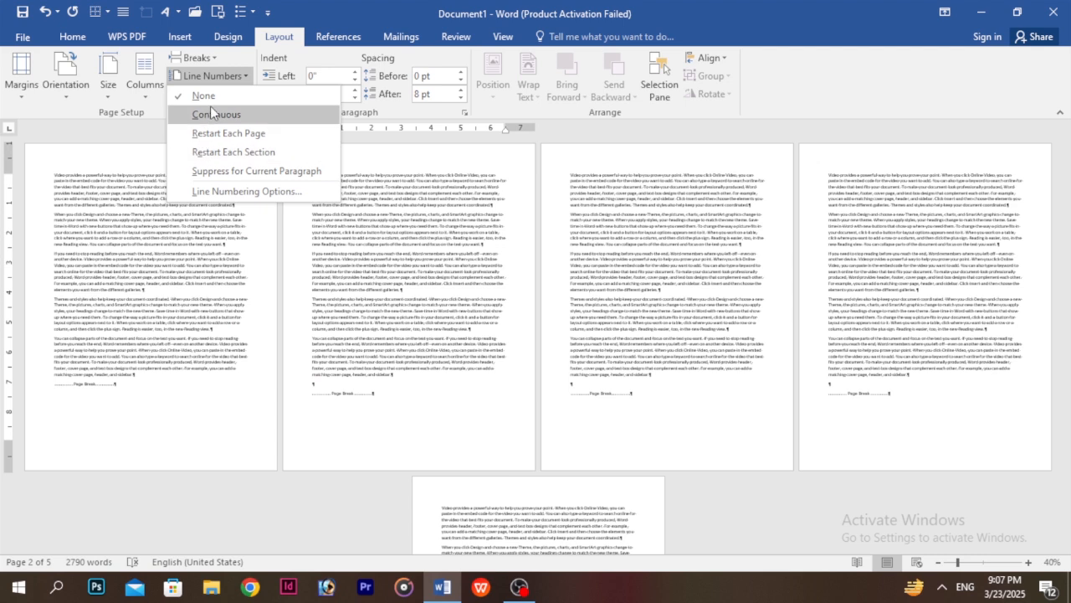
{"action": "left_click", "coordinate": [154, 112]}
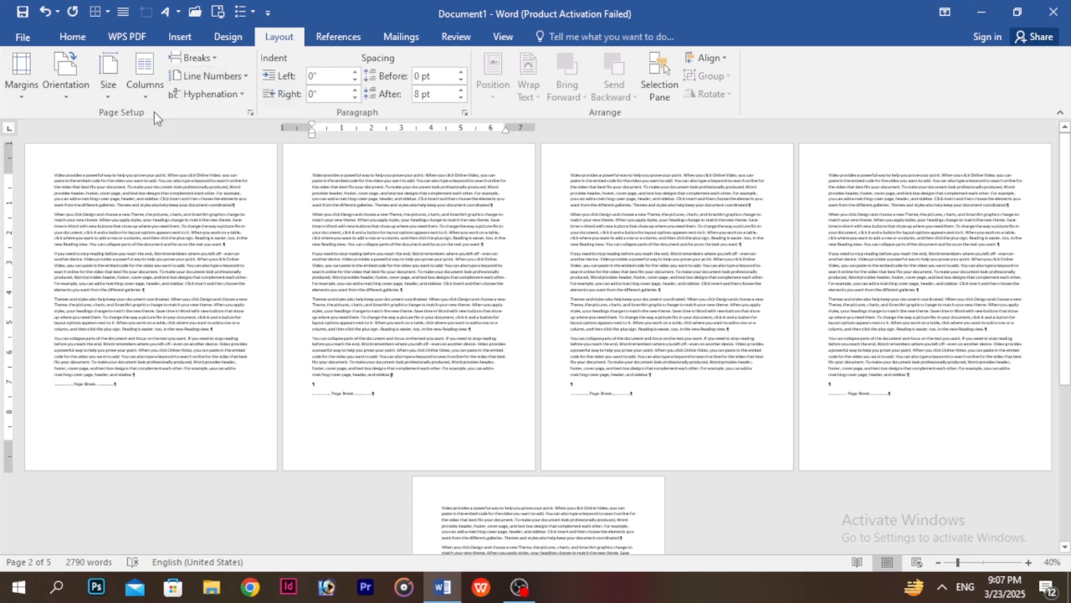
{"action": "left_click", "coordinate": [203, 98]}
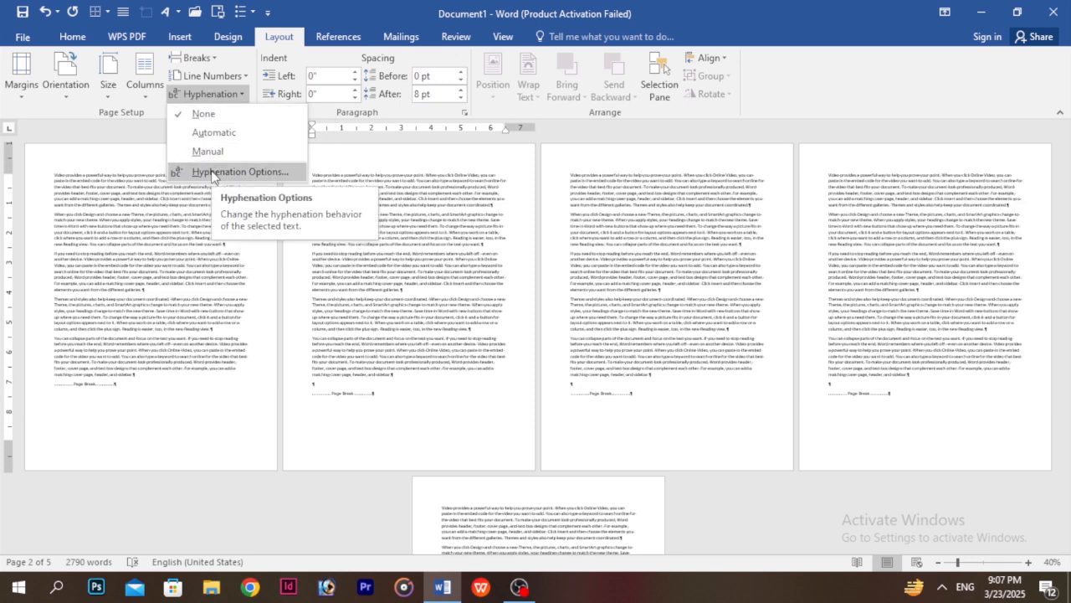
{"action": "left_click", "coordinate": [175, 241]}
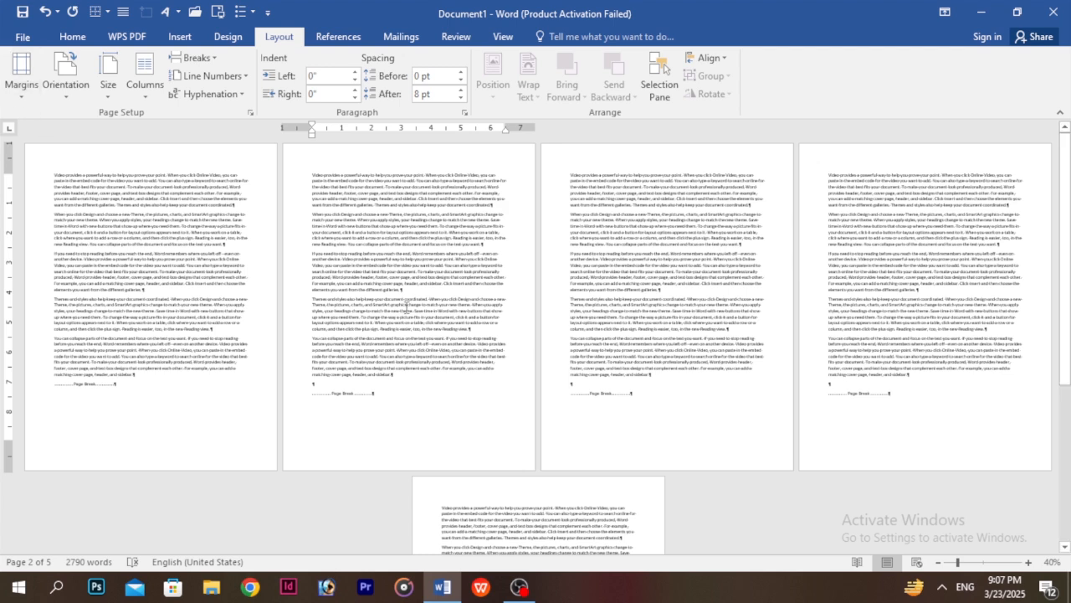
Step: Create a new blank document and set its page orientation to Portrait
{"action": "key", "text": "ctrl+n"}
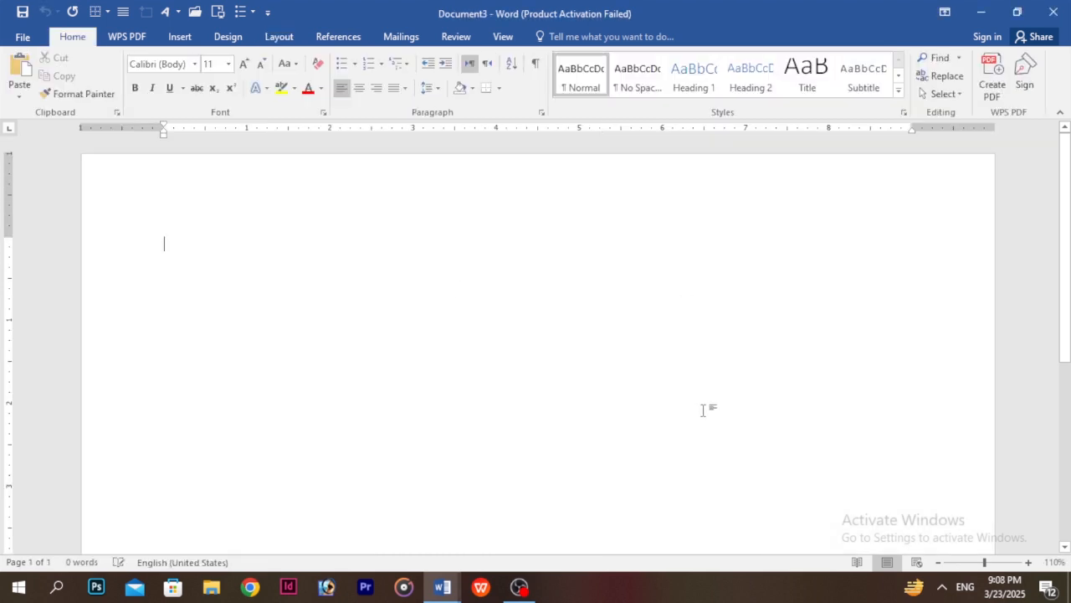
{"action": "left_click", "coordinate": [281, 37]}
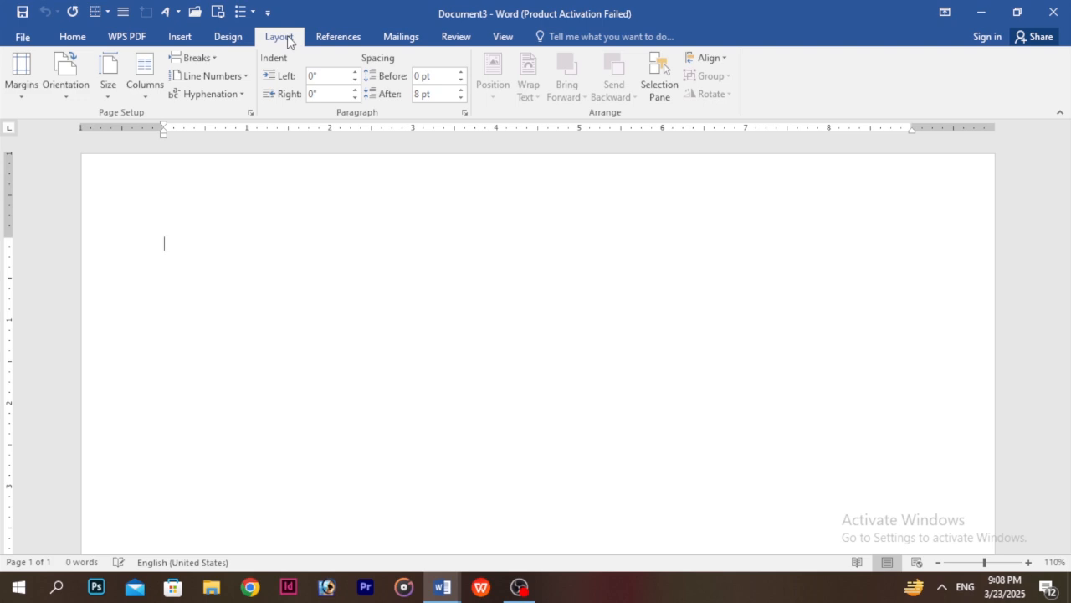
{"action": "left_click", "coordinate": [73, 82]}
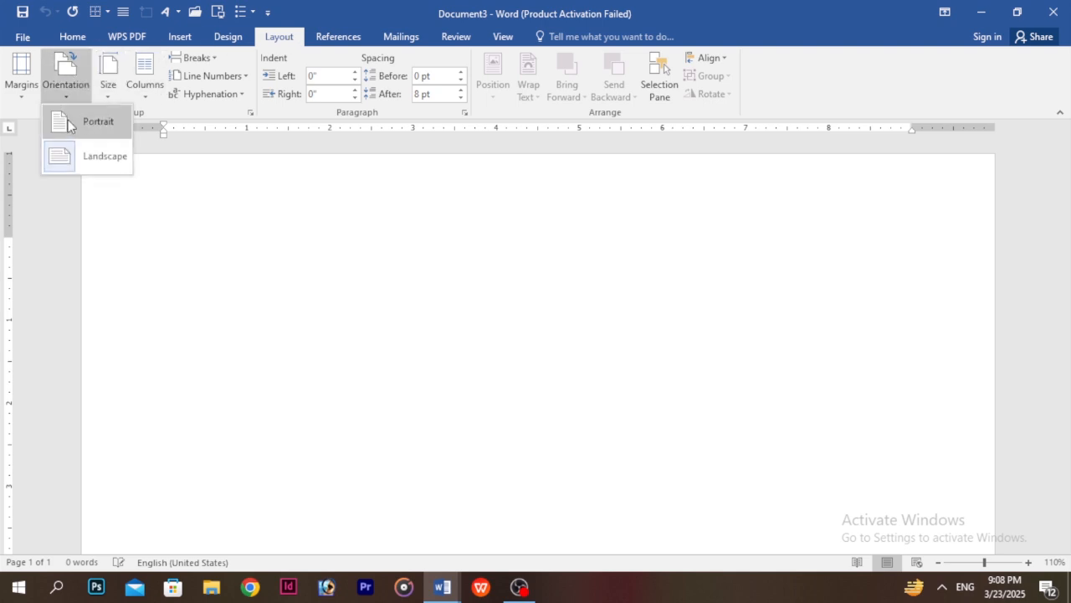
{"action": "left_click", "coordinate": [79, 121]}
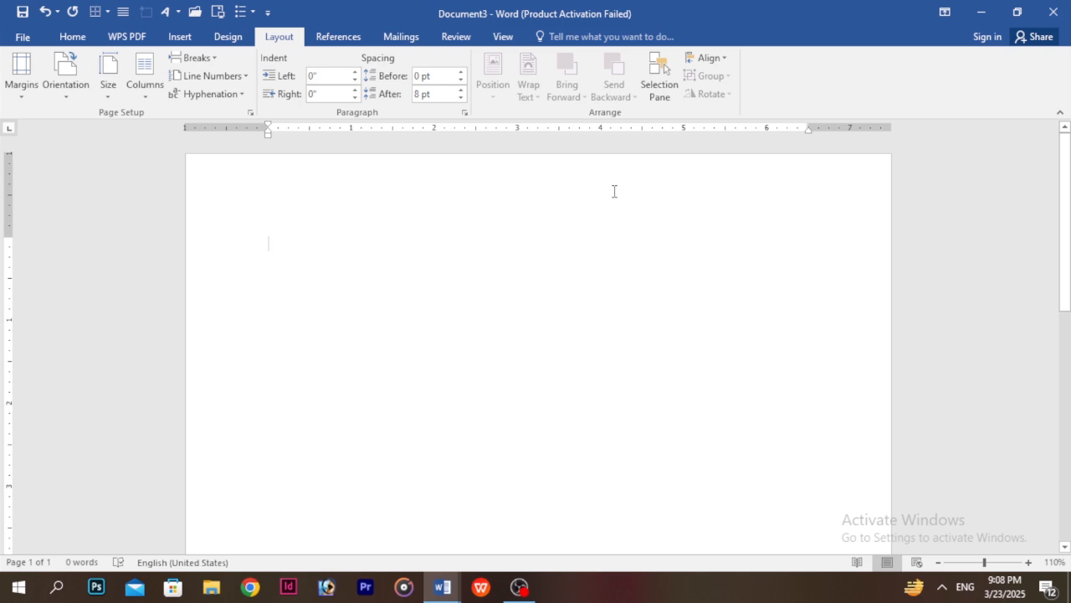
Step: Try smaller and larger top page margins freehand on the ruler, ending at about 0.5 inch
{"action": "scroll", "coordinate": [613, 191], "scroll_direction": "up", "scroll_amount": 4, "text": "ctrl"}
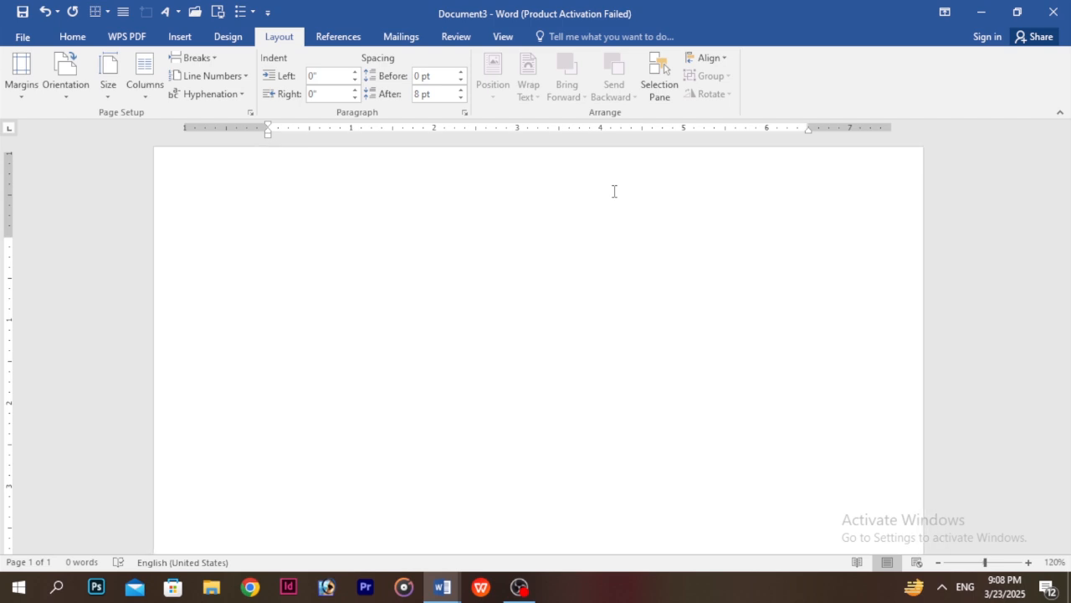
{"action": "scroll", "coordinate": [614, 191], "scroll_direction": "down", "scroll_amount": 3, "text": "ctrl"}
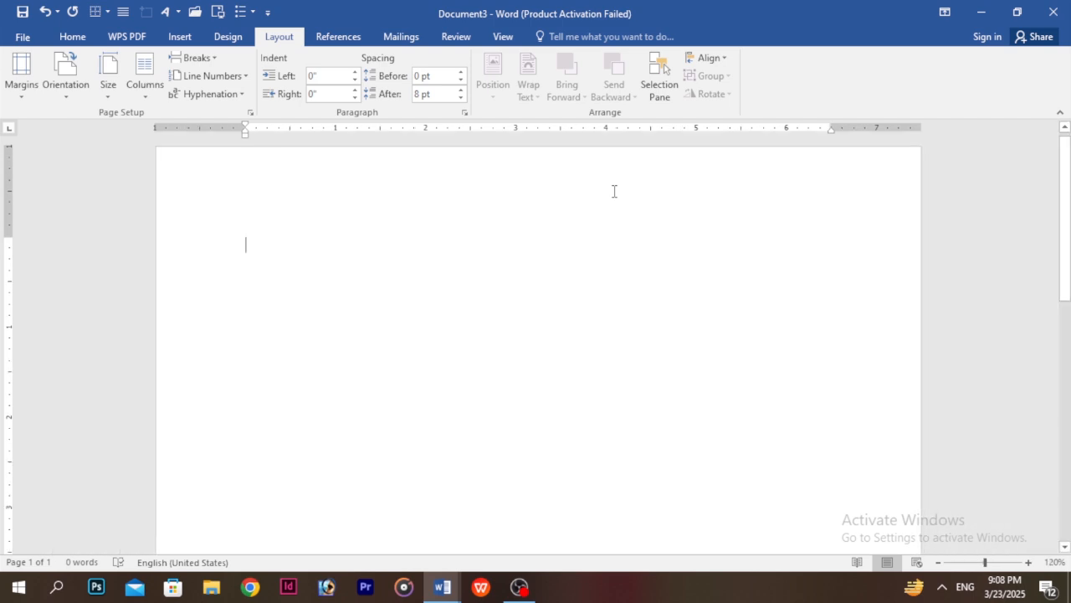
{"action": "left_click", "coordinate": [1029, 563]}
{"action": "left_click", "coordinate": [1028, 563]}
{"action": "left_click", "coordinate": [938, 563]}
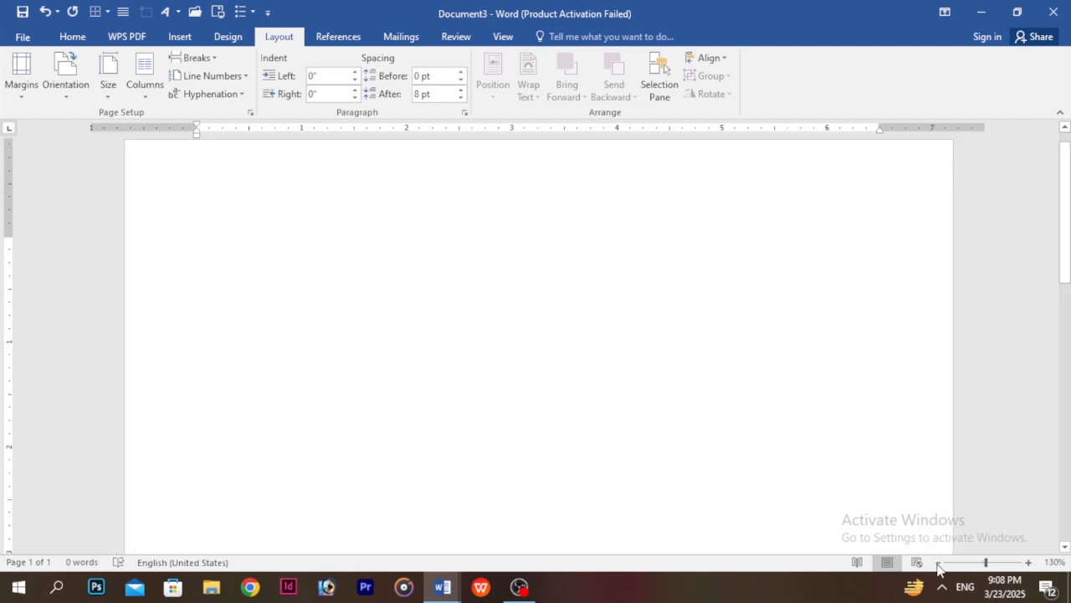
{"action": "left_click", "coordinate": [938, 564]}
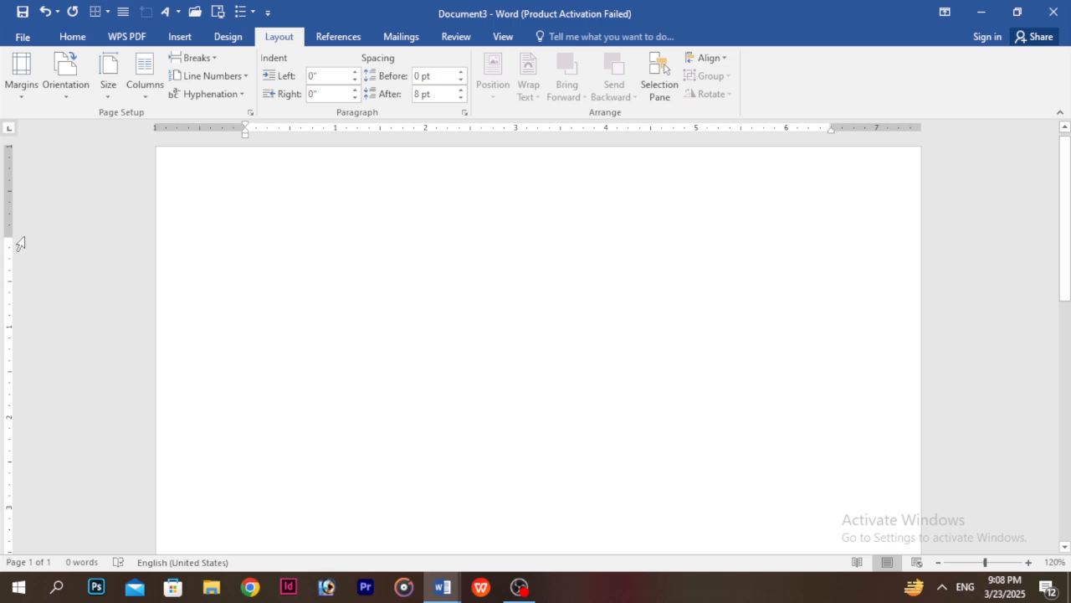
{"action": "left_click_drag", "start_coordinate": [11, 232], "coordinate": [12, 187]}
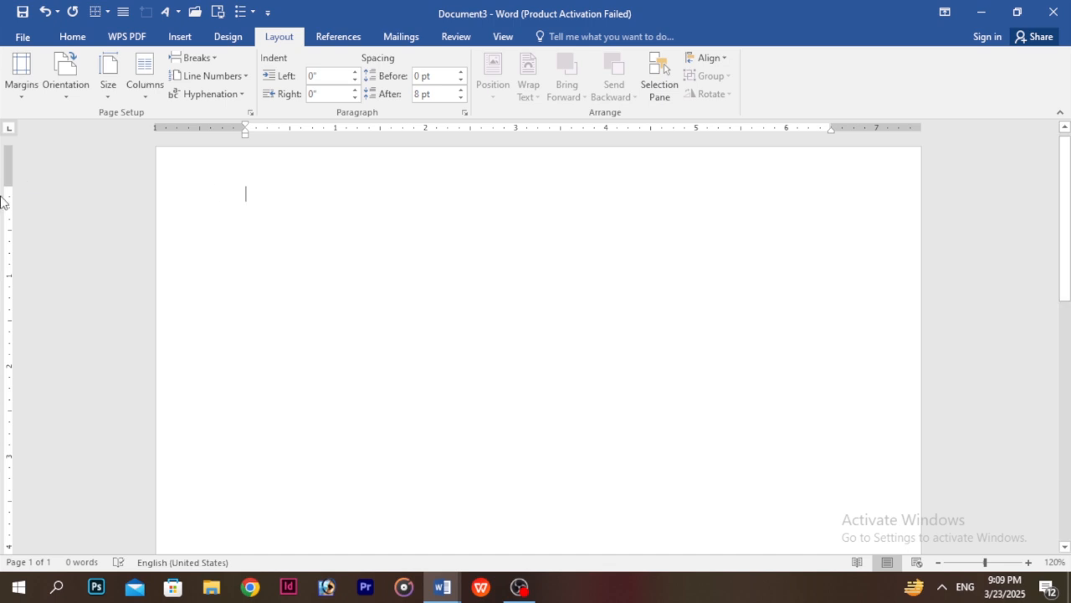
{"action": "left_click_drag", "start_coordinate": [10, 189], "coordinate": [24, 290]}
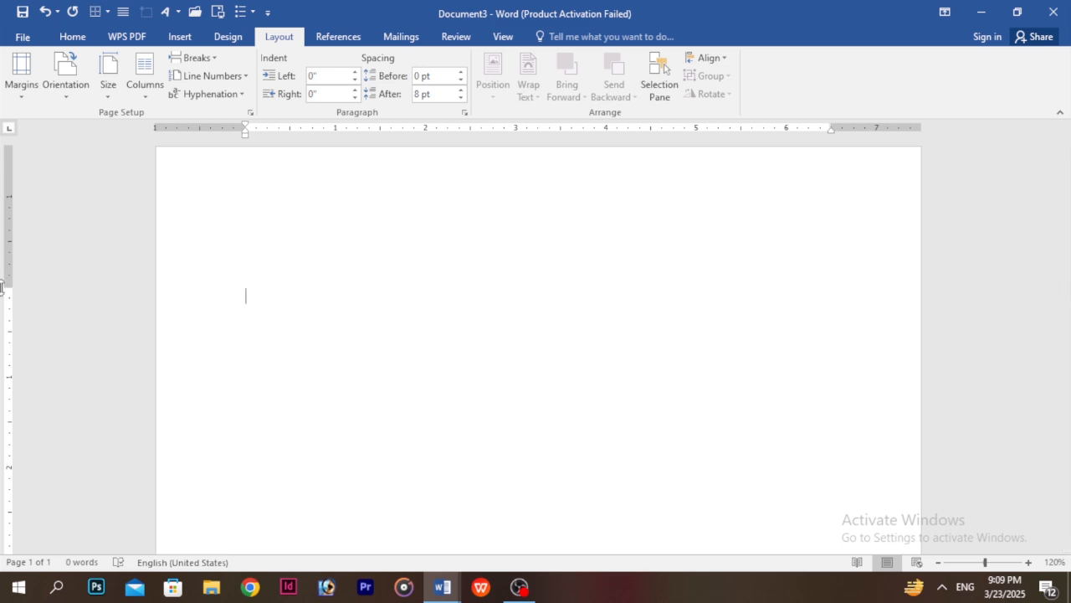
{"action": "left_click_drag", "start_coordinate": [2, 288], "coordinate": [15, 193]}
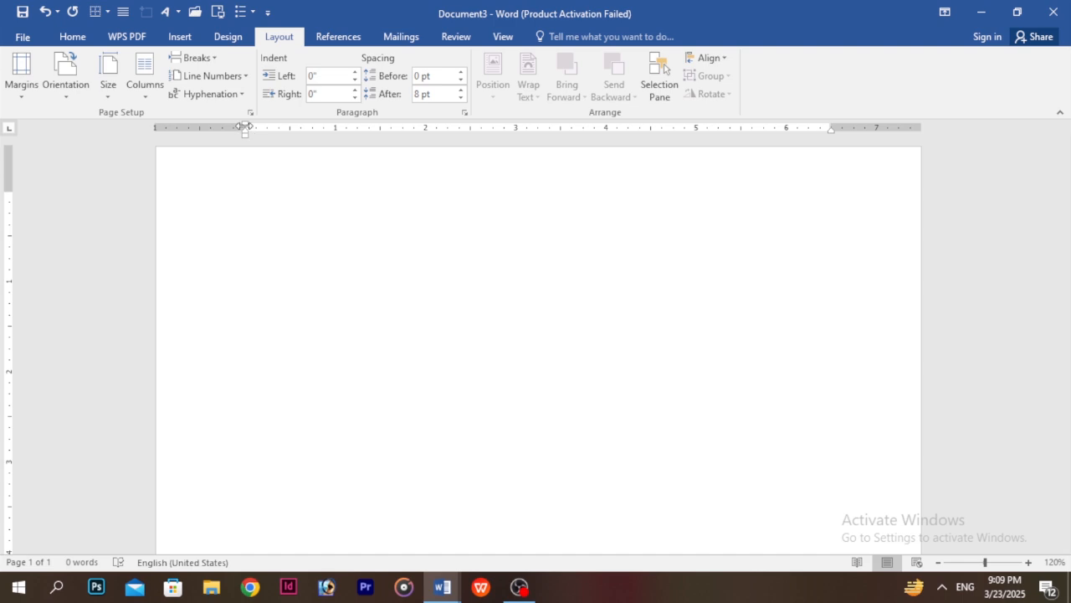
Step: Adjust the left page margin freehand to about 0.81 inch and the bottom margin to about 0.69 inch
{"action": "left_click_drag", "start_coordinate": [244, 125], "coordinate": [186, 133]}
{"action": "left_click_drag", "start_coordinate": [189, 127], "coordinate": [421, 134]}
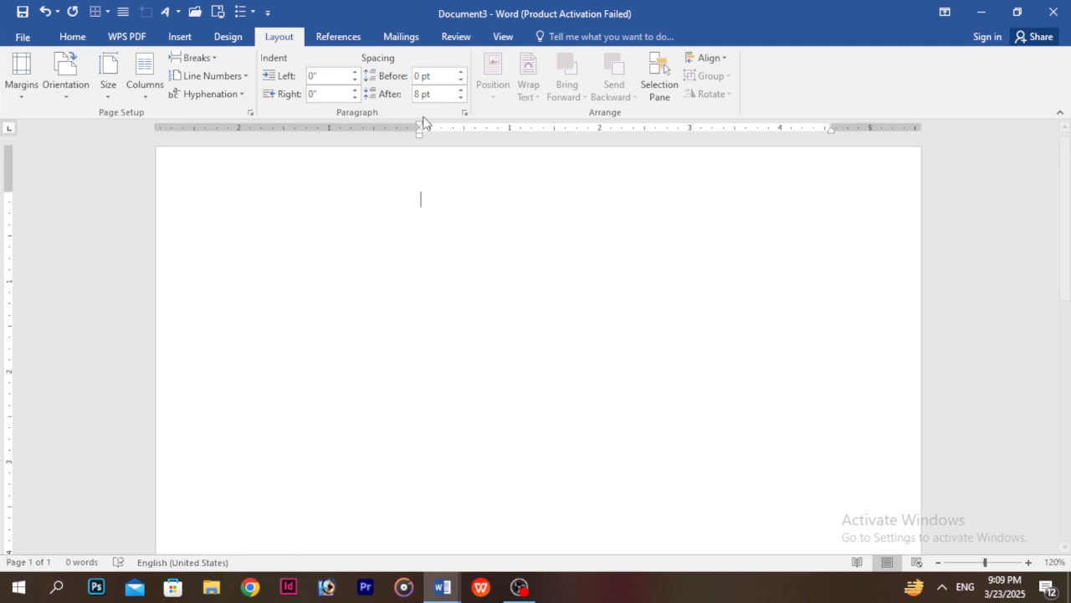
{"action": "left_click_drag", "start_coordinate": [421, 129], "coordinate": [227, 138]}
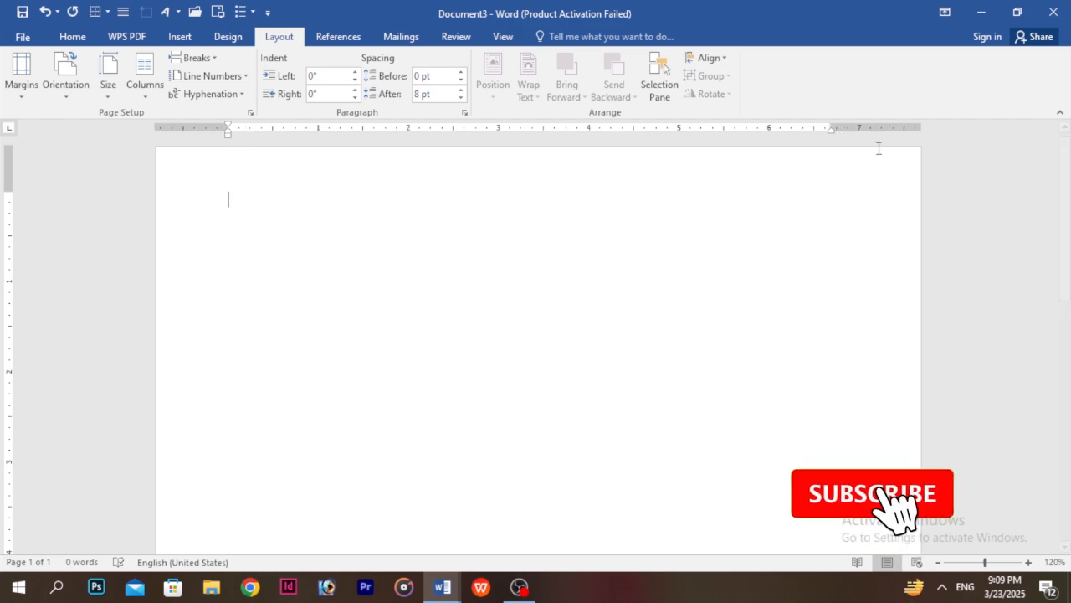
{"action": "left_click_drag", "start_coordinate": [1064, 218], "coordinate": [1064, 458]}
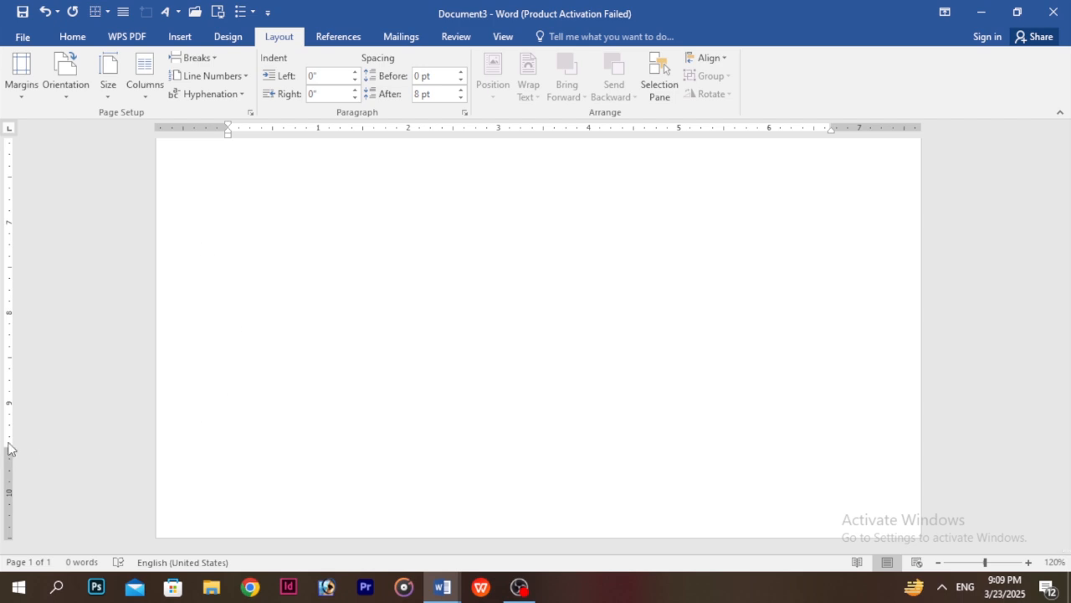
{"action": "mouse_move", "coordinate": [7, 448]}
{"action": "left_mouse_down"}
{"action": "mouse_move", "coordinate": [8, 498]}
{"action": "mouse_move", "coordinate": [13, 478]}
{"action": "left_mouse_up"}
{"action": "left_click", "coordinate": [22, 75]}
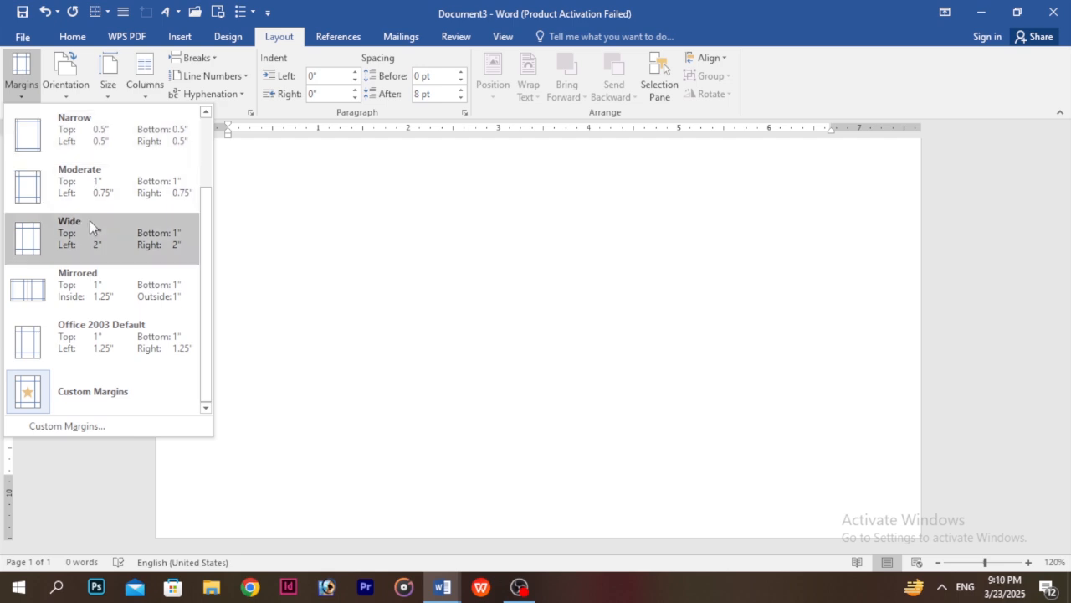
{"action": "left_click", "coordinate": [371, 229]}
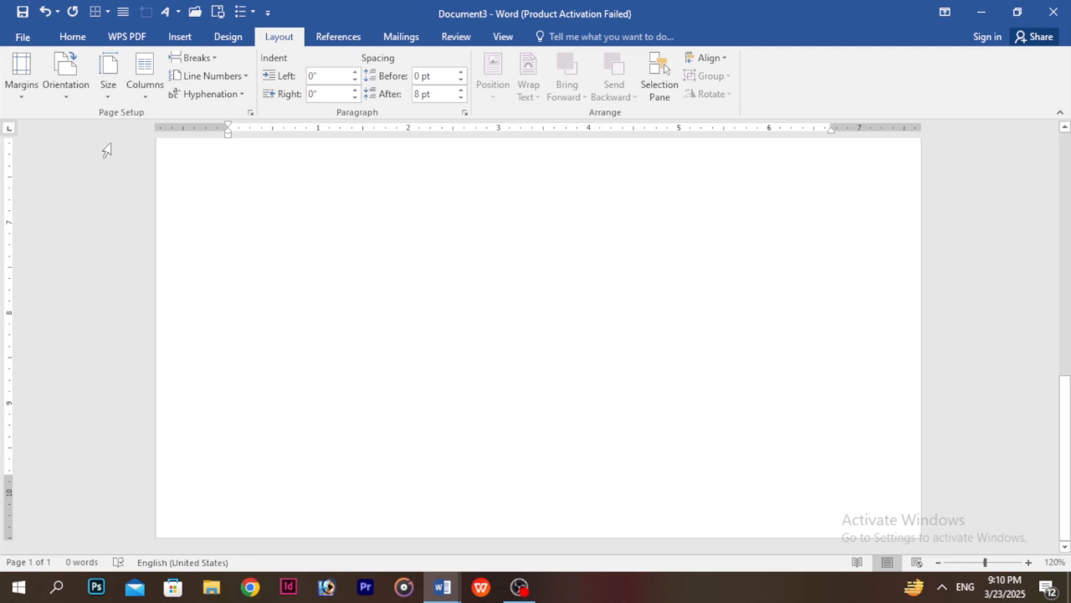
{"action": "scroll", "coordinate": [115, 278], "scroll_direction": "up", "scroll_amount": 8}
{"action": "scroll", "coordinate": [115, 277], "scroll_direction": "up", "scroll_amount": 2}
Step: Set custom top, bottom, left and right page margins of 0.5 inch for the whole document
{"action": "left_click", "coordinate": [22, 76]}
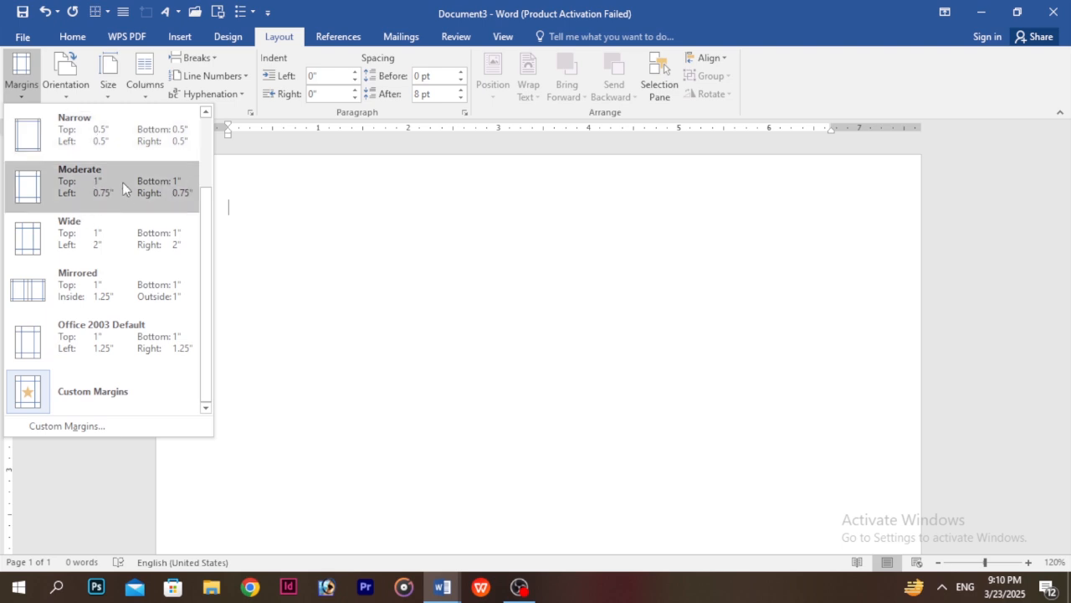
{"action": "left_click_drag", "start_coordinate": [208, 235], "coordinate": [222, 141]}
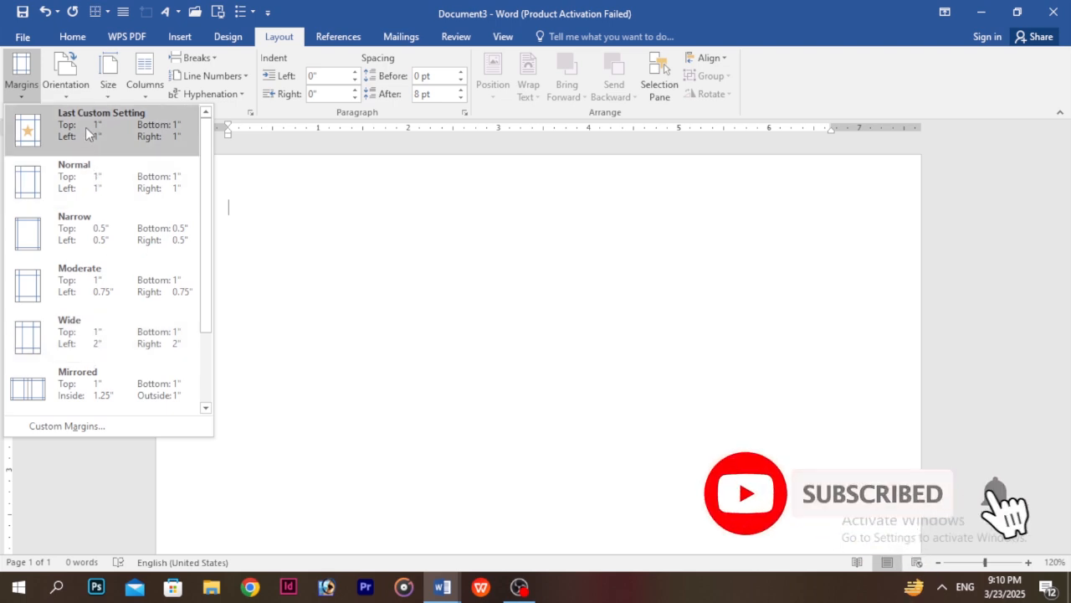
{"action": "left_click", "coordinate": [73, 426]}
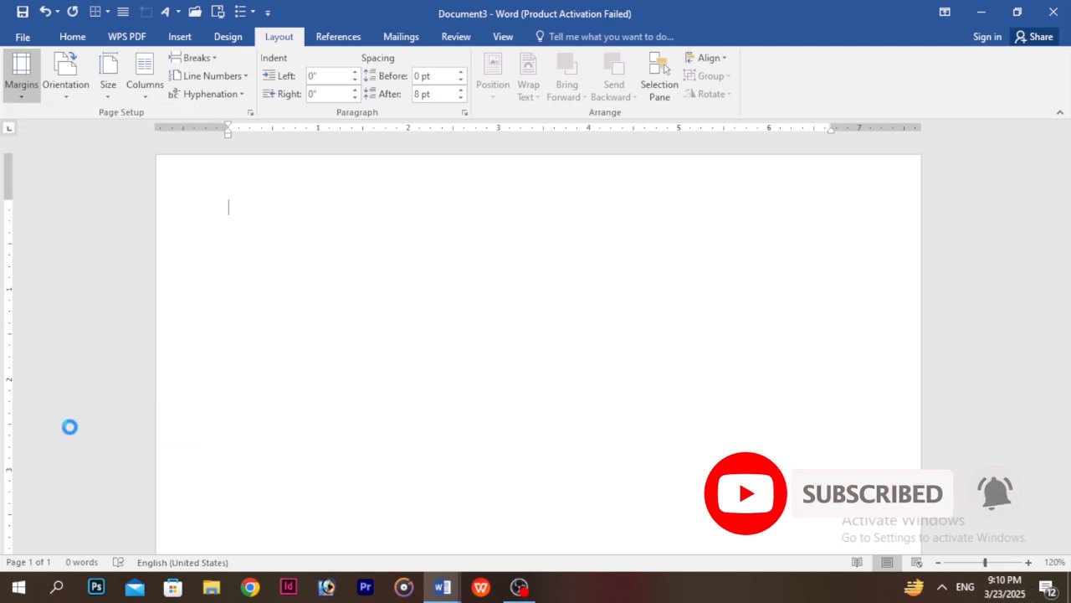
{"action": "left_click_drag", "start_coordinate": [743, 111], "coordinate": [765, 105]}
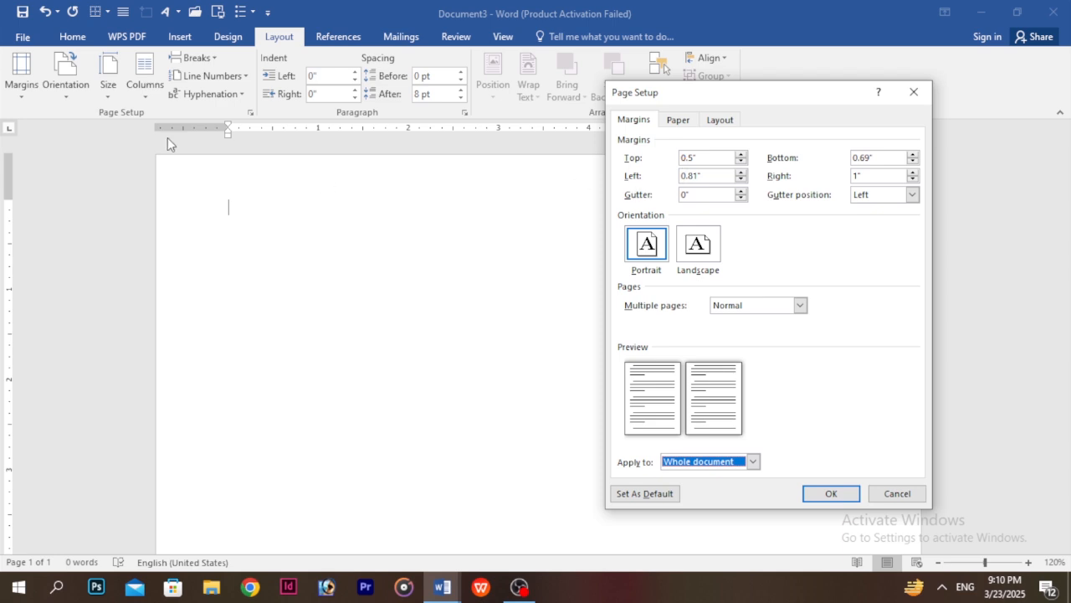
{"action": "left_click_drag", "start_coordinate": [792, 93], "coordinate": [630, 144]}
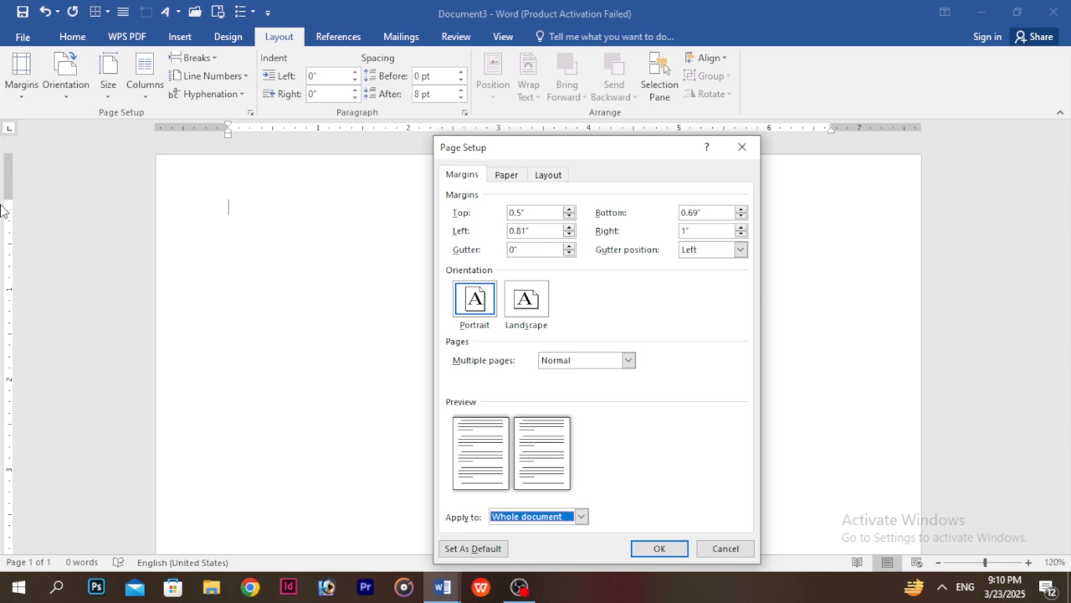
{"action": "left_click", "coordinate": [535, 215]}
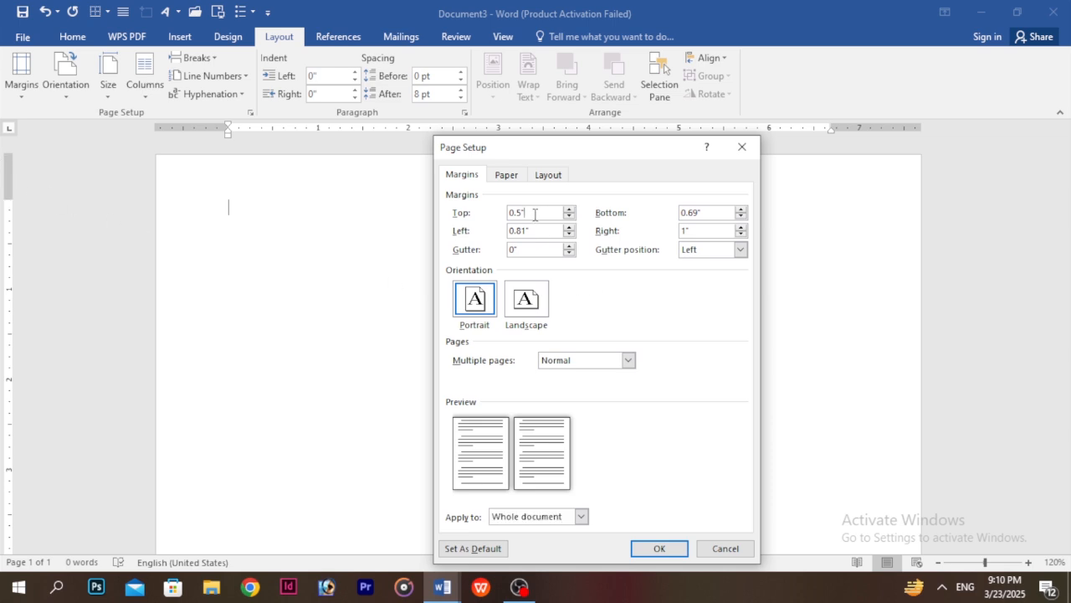
{"action": "left_click_drag", "start_coordinate": [547, 212], "coordinate": [470, 215]}
{"action": "type", "text": "0"}
{"action": "key", "text": "Tab"}
{"action": "type", "text": "0.5"}
{"action": "key", "text": "Tab"}
{"action": "type", "text": "0.5"}
{"action": "key", "text": "Tab"}
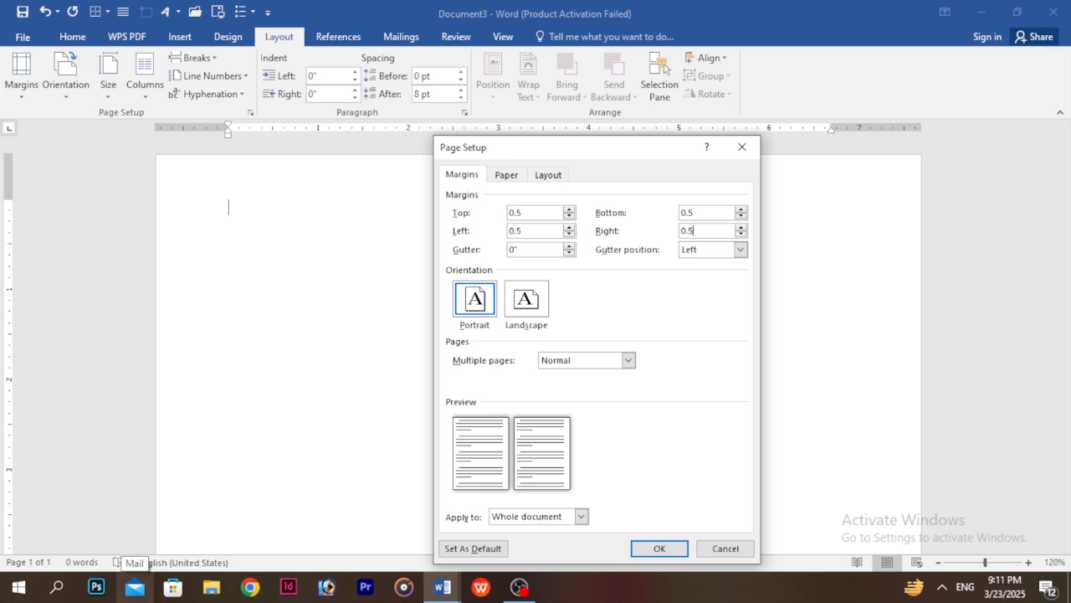
{"action": "type", "text": "0.5"}
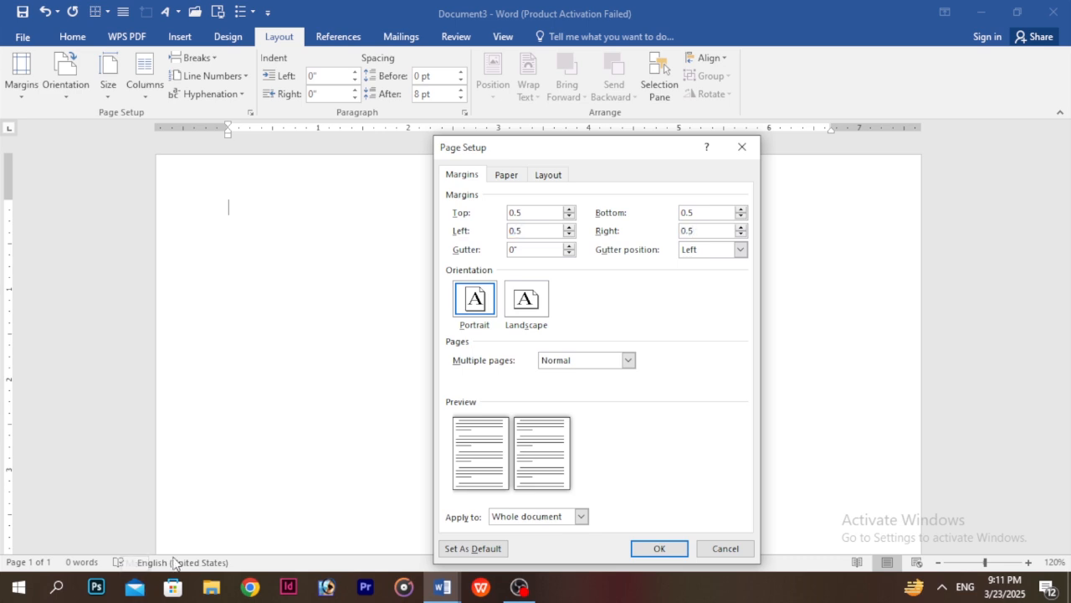
{"action": "left_click", "coordinate": [658, 548]}
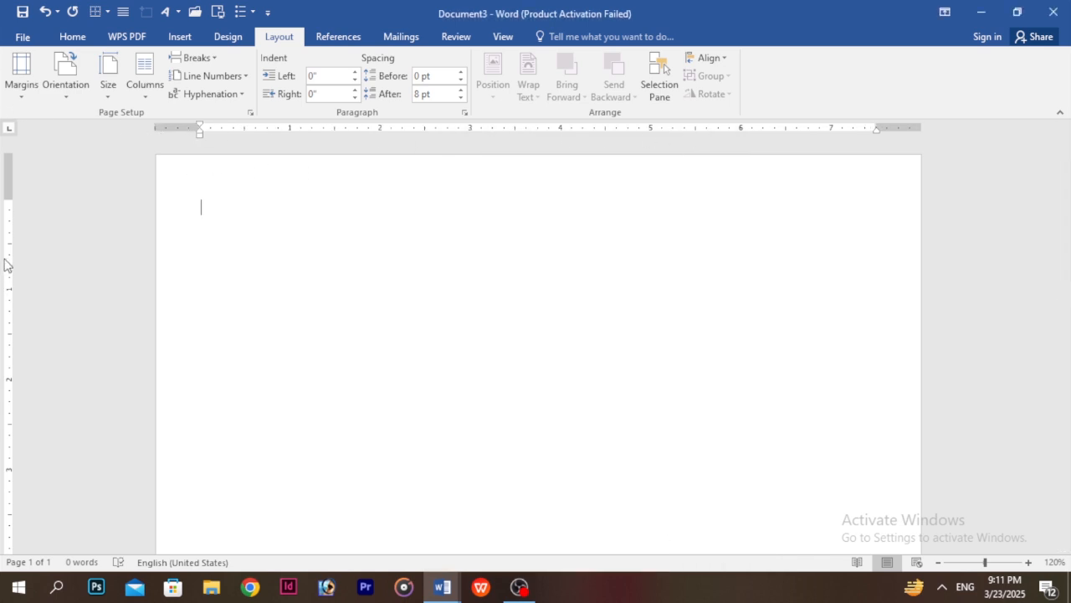
Step: Set the top, bottom, left and right page margins to 1.0 inch in the page setup
{"action": "double_click", "coordinate": [8, 286]}
{"action": "left_click", "coordinate": [540, 214]}
{"action": "left_click_drag", "start_coordinate": [549, 212], "coordinate": [466, 231]}
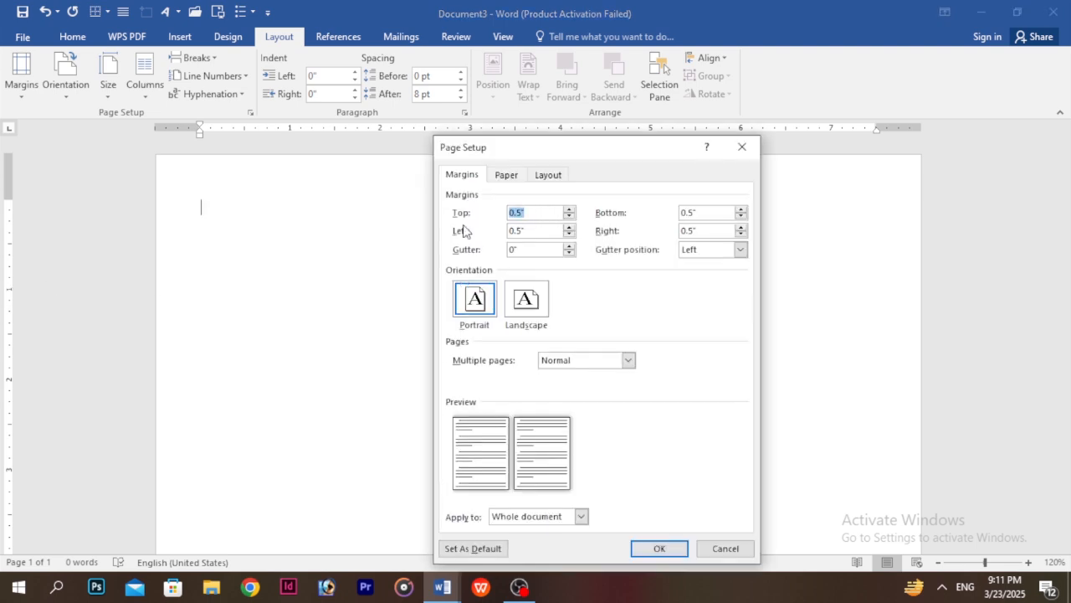
{"action": "type", "text": "1.0"}
{"action": "key", "text": "Tab"}
{"action": "type", "text": "1.0"}
{"action": "key", "text": "Tab"}
{"action": "type", "text": "1.0"}
{"action": "key", "text": "Tab"}
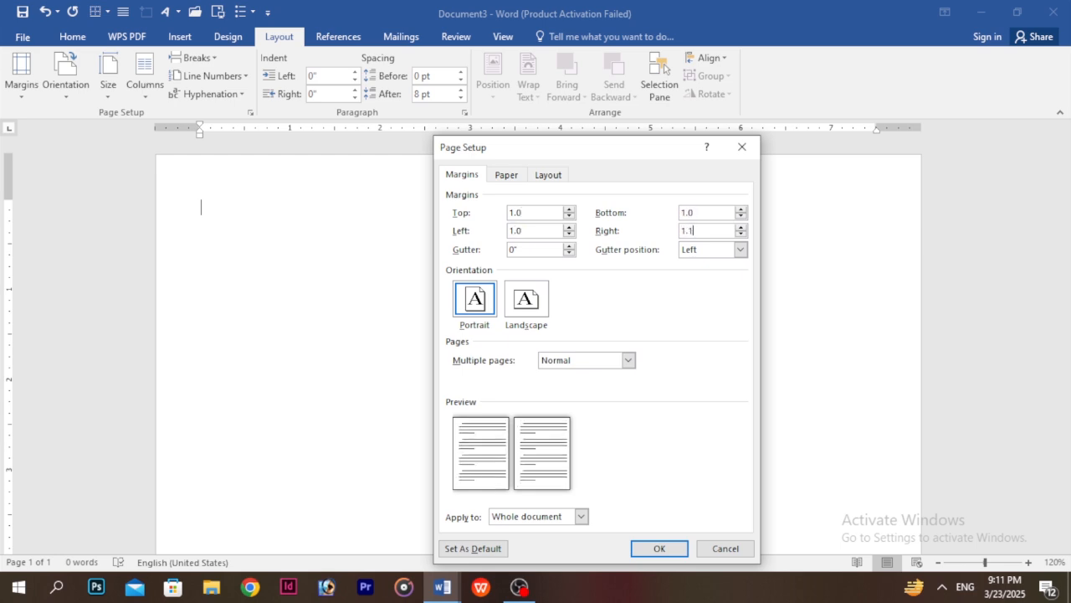
{"action": "type", "text": "1.0"}
{"action": "left_click", "coordinate": [659, 548]}
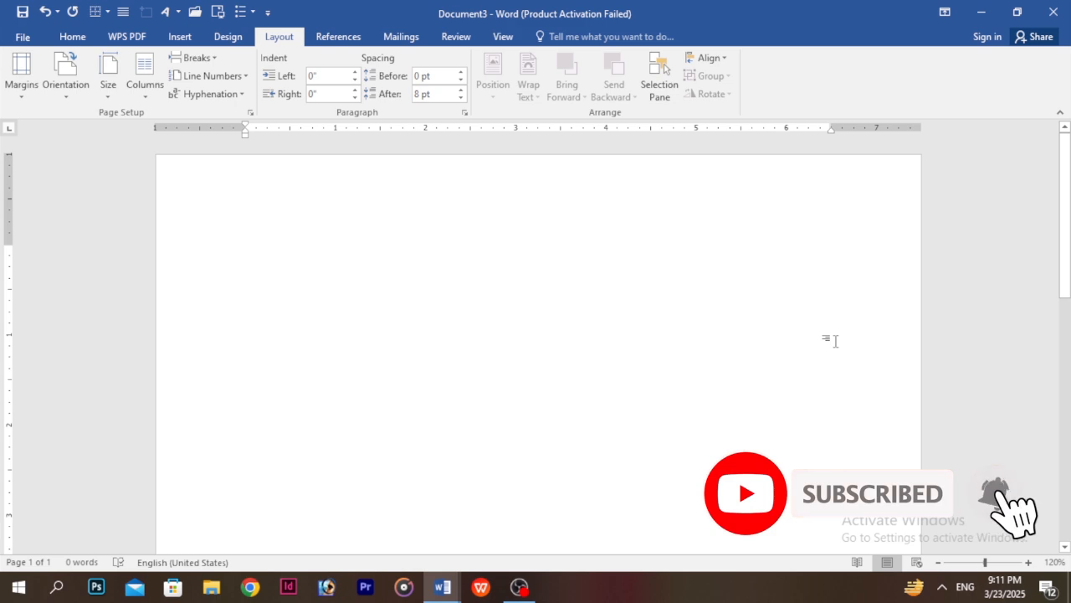
{"action": "left_click", "coordinate": [21, 75]}
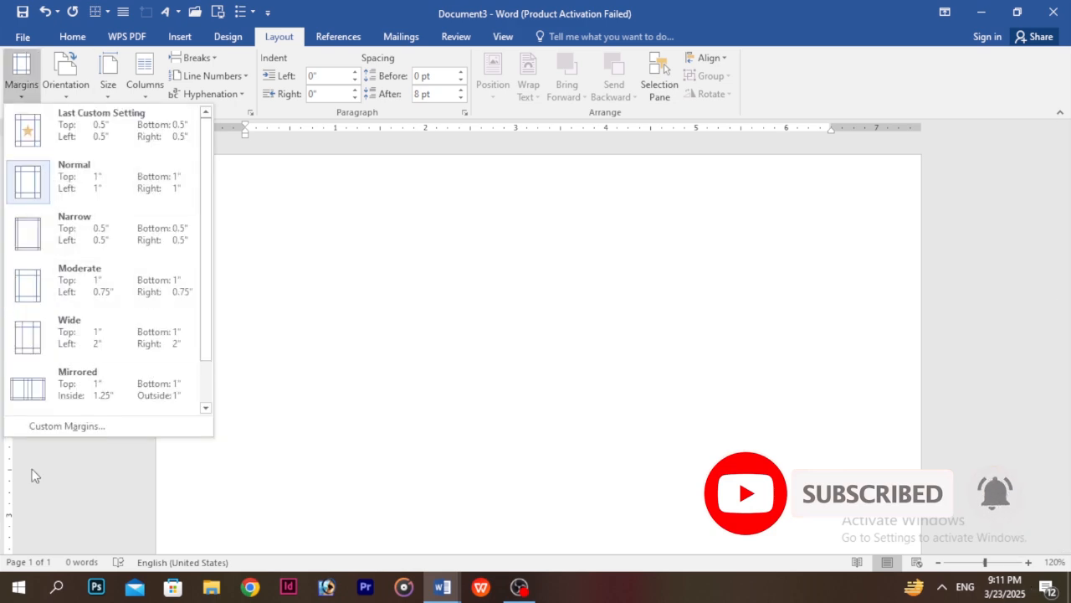
{"action": "left_click", "coordinate": [63, 426]}
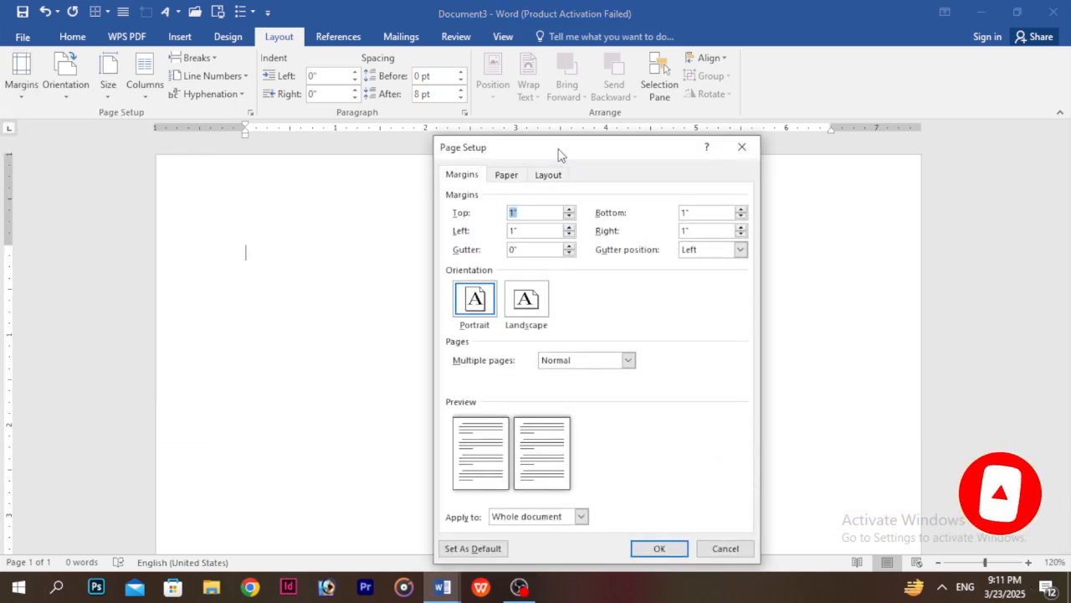
{"action": "left_click_drag", "start_coordinate": [567, 148], "coordinate": [725, 89]}
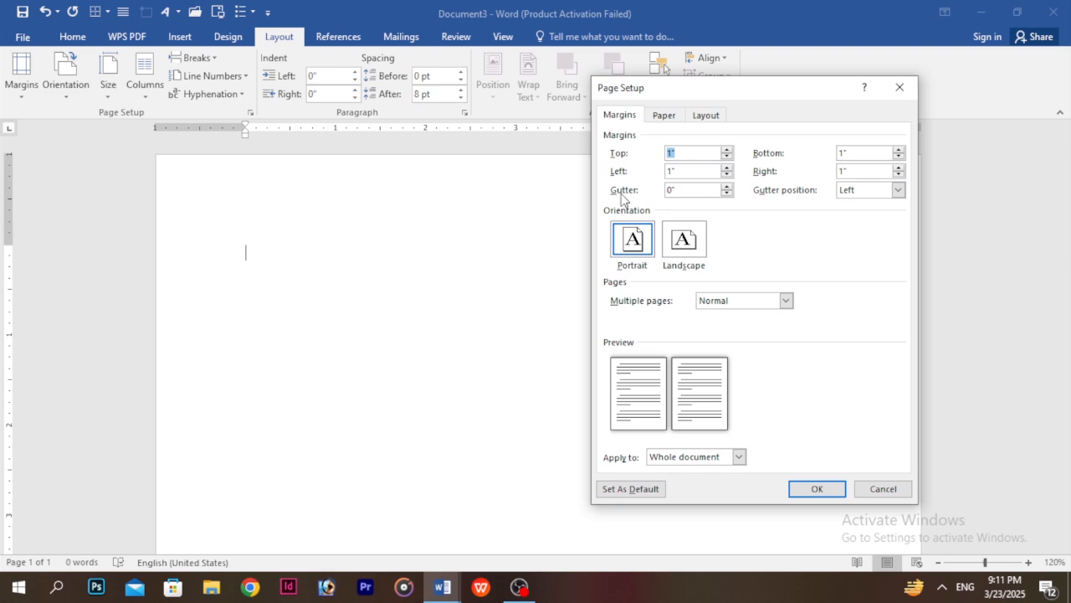
{"action": "left_click", "coordinate": [901, 88]}
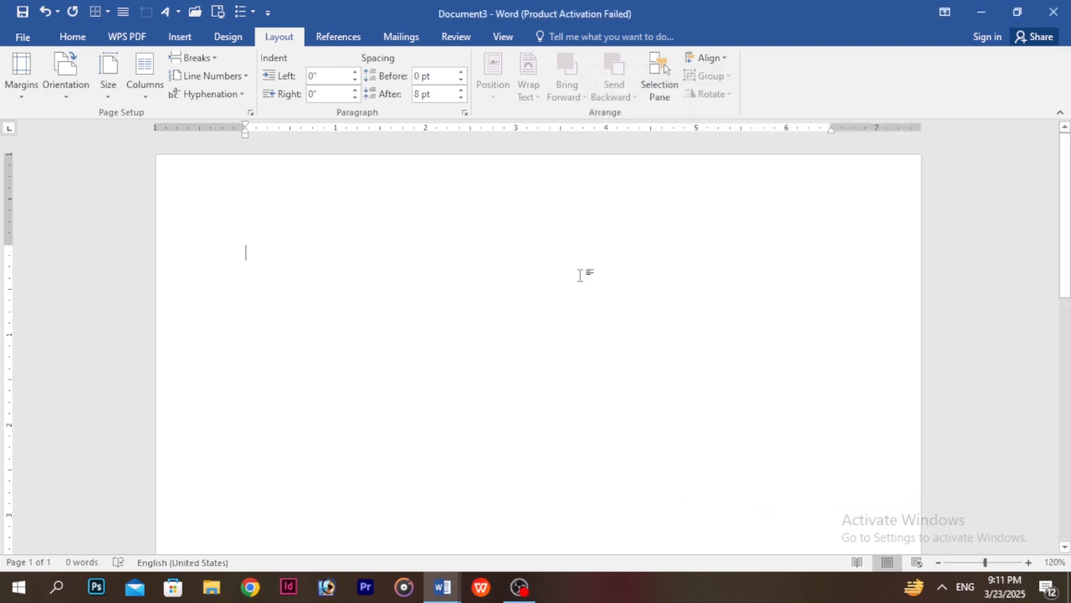
Step: Turn off different odd and even headers and footers in the page setup for the whole document
{"action": "scroll", "coordinate": [519, 266], "scroll_direction": "down", "scroll_amount": 4, "text": "ctrl"}
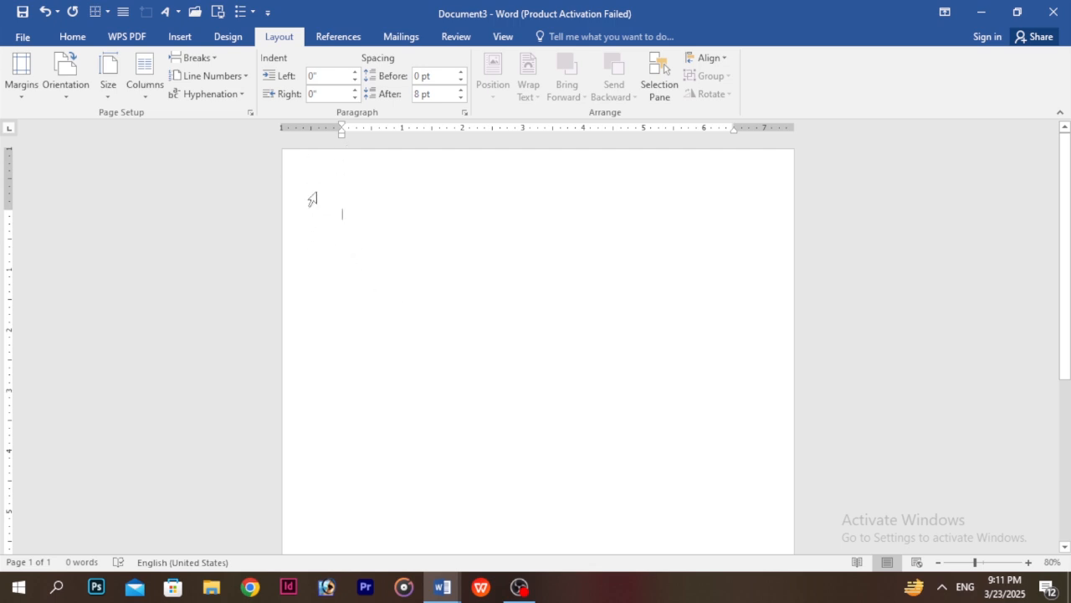
{"action": "double_click", "coordinate": [7, 304]}
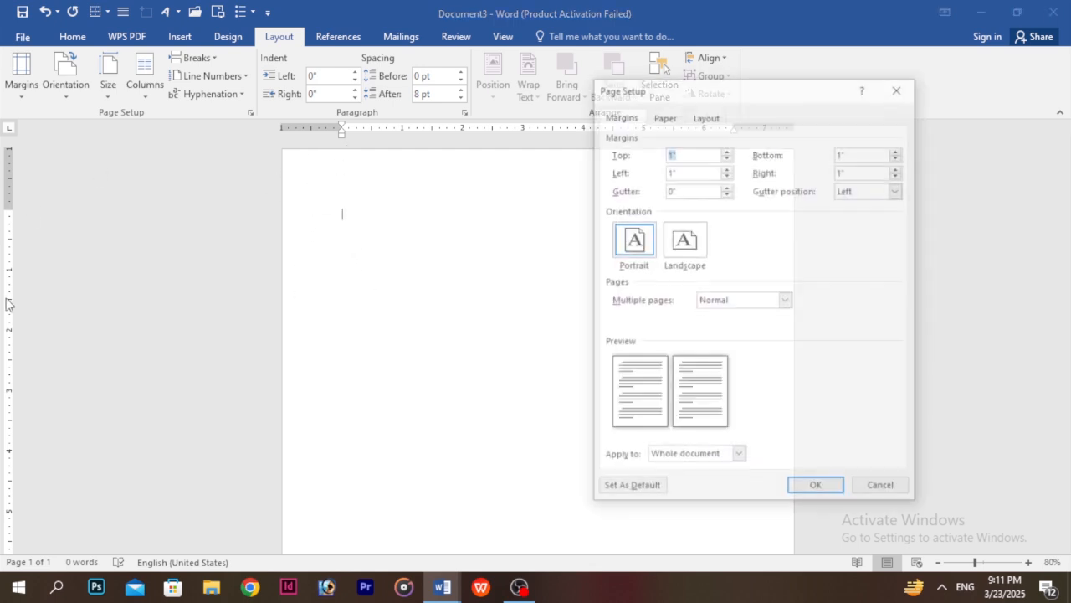
{"action": "left_click", "coordinate": [701, 117]}
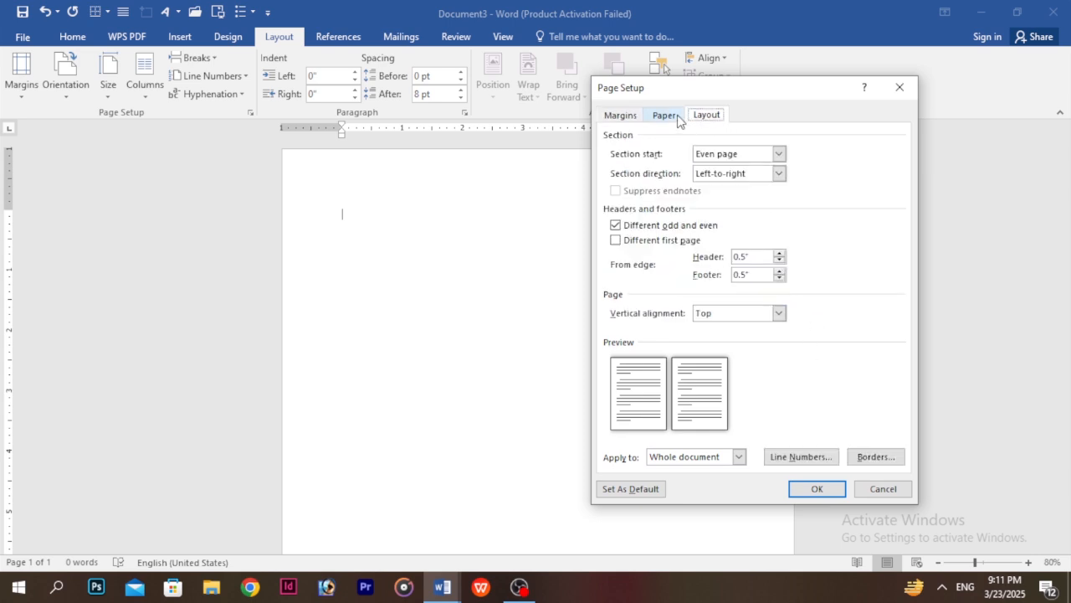
{"action": "left_click", "coordinate": [648, 225]}
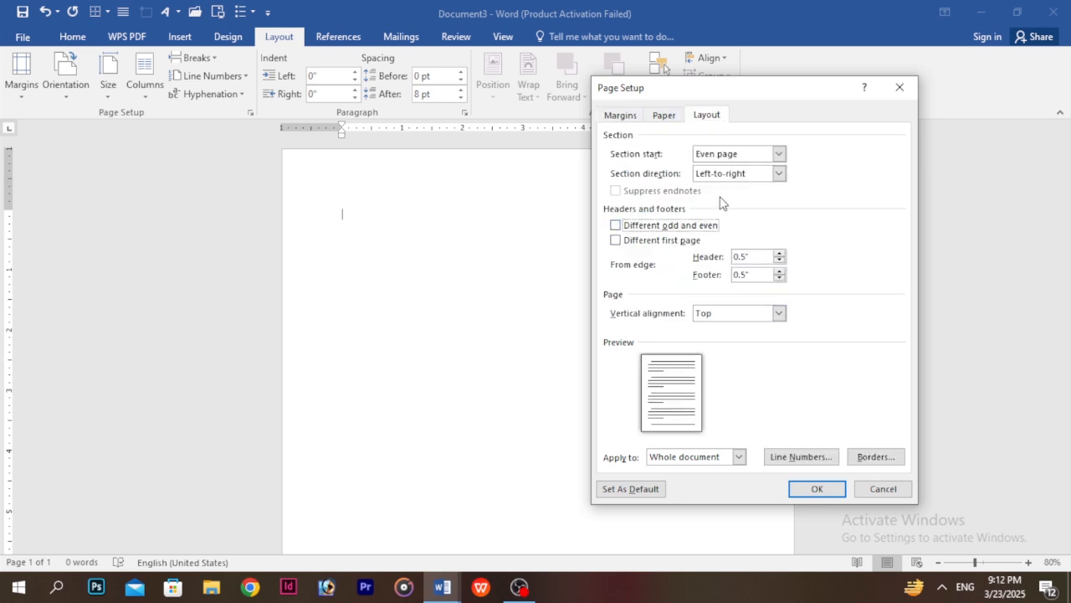
Step: Set the gutter to 1 inch in the page margin settings
{"action": "left_click", "coordinate": [612, 125]}
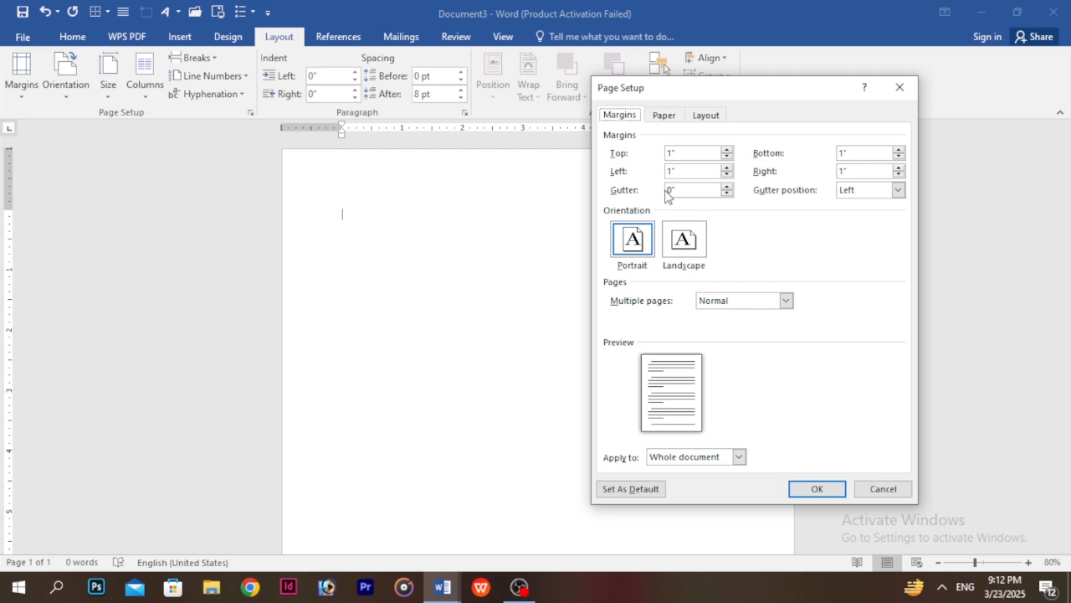
{"action": "left_click", "coordinate": [725, 186]}
{"action": "left_click", "coordinate": [726, 185]}
{"action": "left_click", "coordinate": [725, 186]}
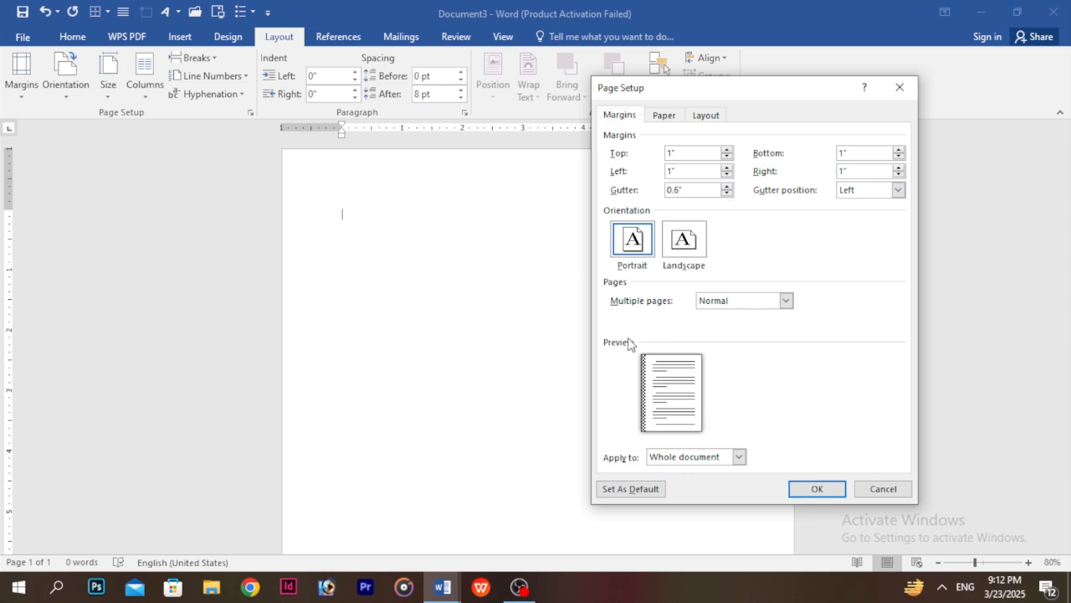
{"action": "left_click", "coordinate": [726, 186]}
{"action": "left_click", "coordinate": [725, 186]}
{"action": "left_click", "coordinate": [725, 185]}
{"action": "left_click", "coordinate": [726, 186]}
Step: Set the top, bottom, left and right page margins to 0.5 inch and apply the page setup to the whole document
{"action": "left_click_drag", "start_coordinate": [682, 156], "coordinate": [652, 157]}
{"action": "type", "text": "0.5"}
{"action": "key", "text": "Tab"}
{"action": "type", "text": "0.5"}
{"action": "key", "text": "Tab"}
{"action": "type", "text": "0.5"}
{"action": "key", "text": "Tab"}
{"action": "type", "text": "0.5"}
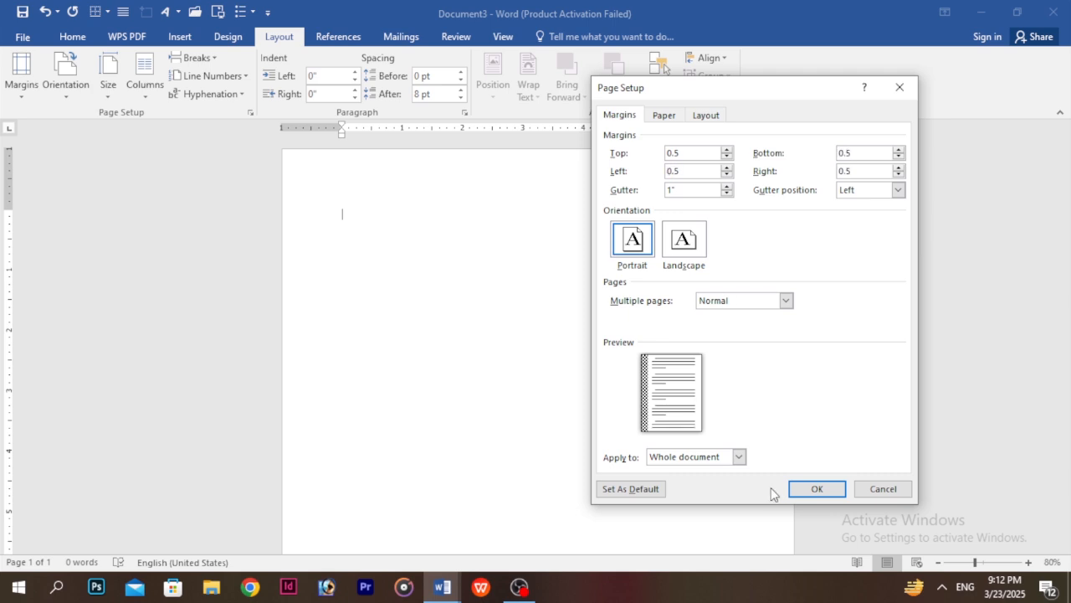
{"action": "left_click", "coordinate": [805, 492]}
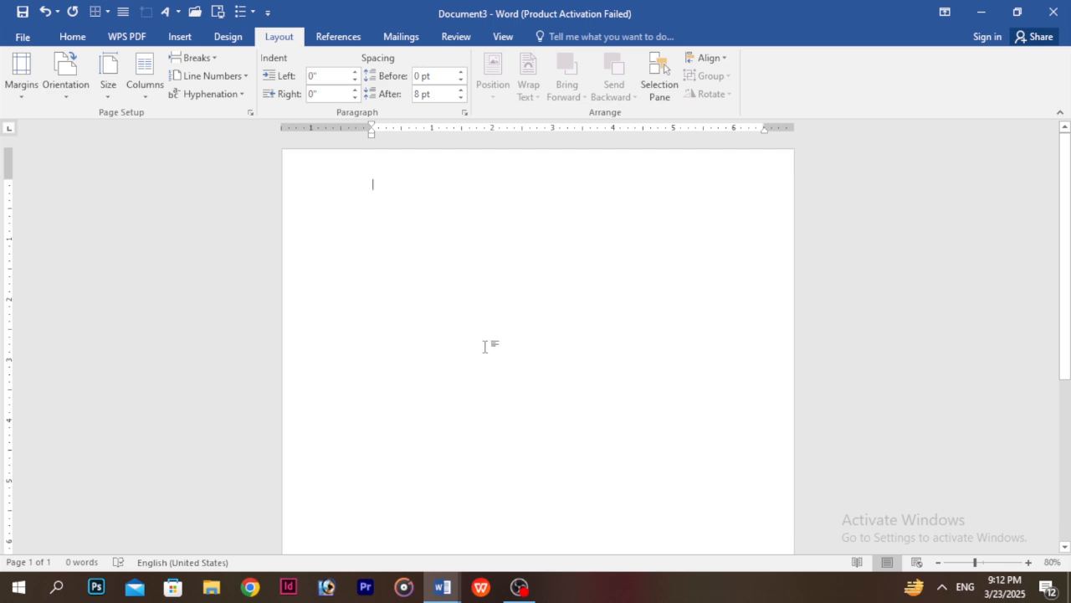
Step: Set the page gutter to 0.7 inch and apply it to the whole document
{"action": "double_click", "coordinate": [9, 319]}
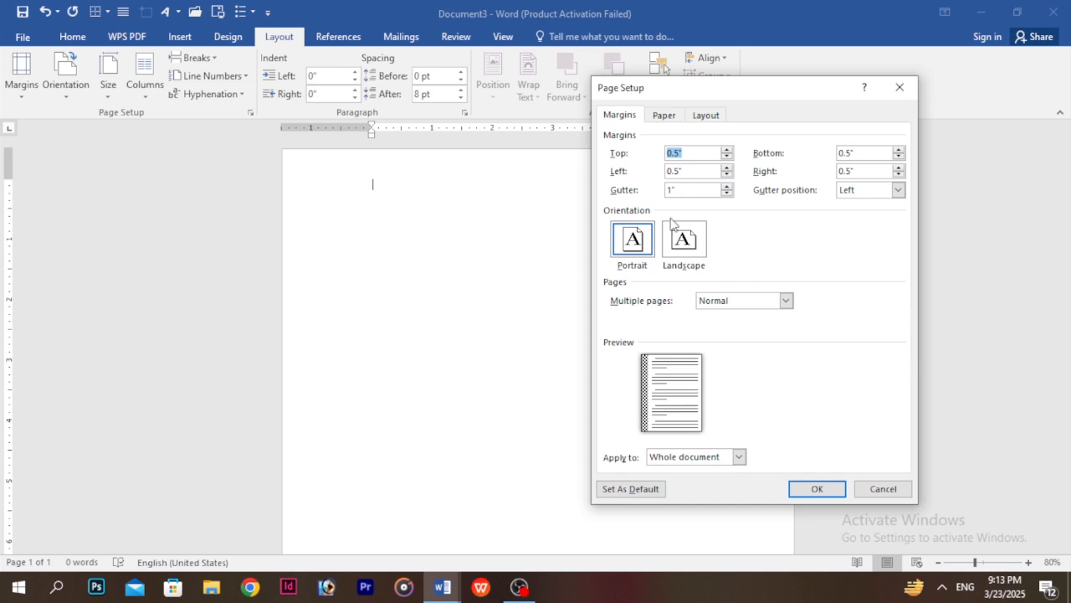
{"action": "left_click", "coordinate": [727, 193]}
{"action": "left_click", "coordinate": [728, 193]}
{"action": "left_click", "coordinate": [728, 193]}
{"action": "left_click", "coordinate": [728, 193]}
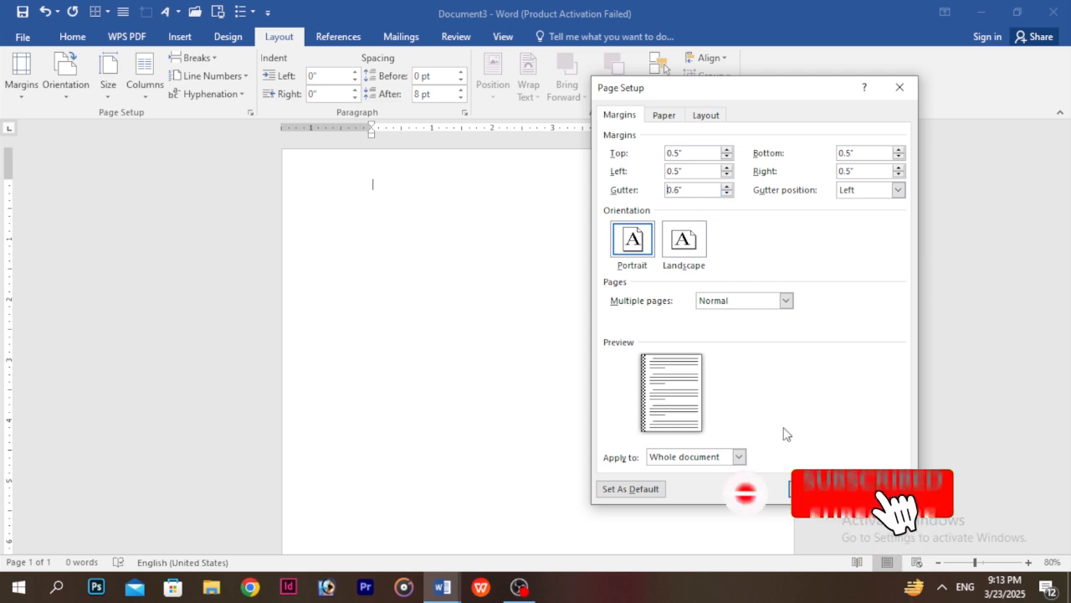
{"action": "left_click", "coordinate": [727, 186]}
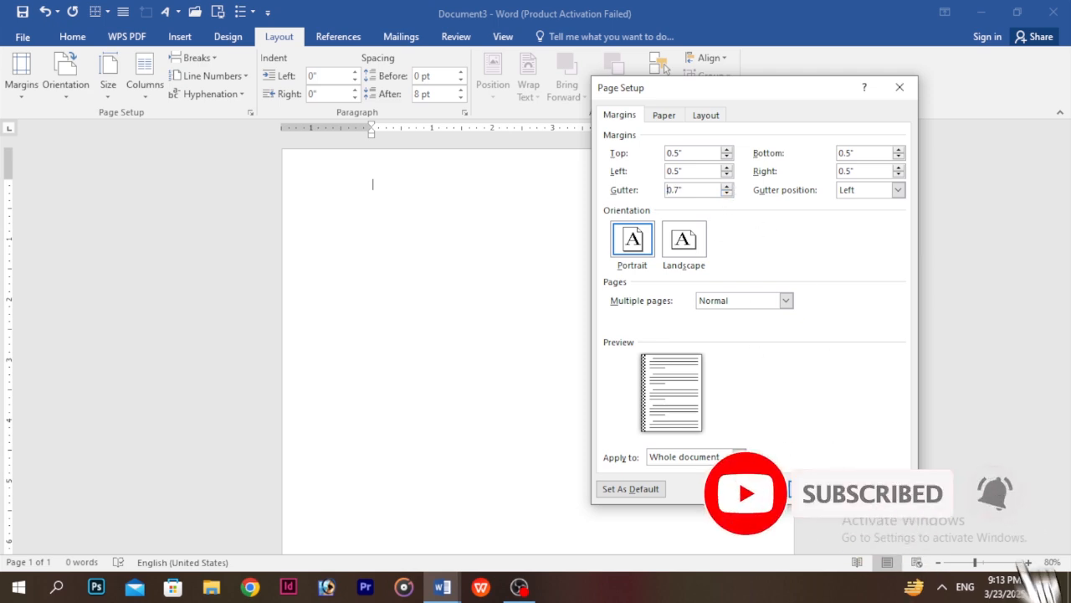
{"action": "left_click", "coordinate": [816, 489]}
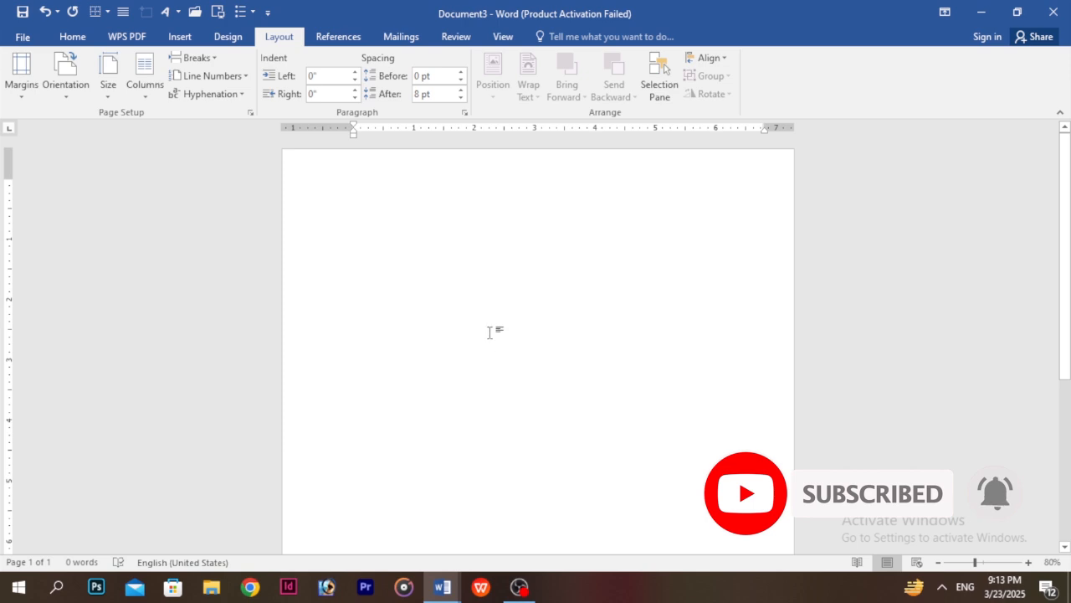
Step: Preview the gutter position as Top, return it to Left and close the page setup without applying
{"action": "double_click", "coordinate": [10, 253]}
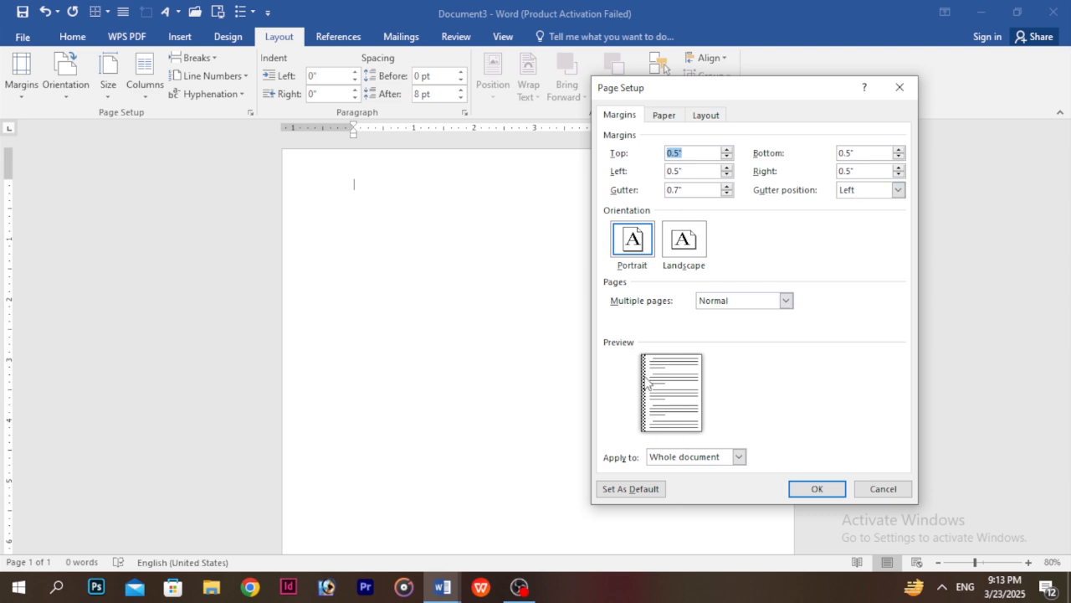
{"action": "left_click", "coordinate": [896, 190]}
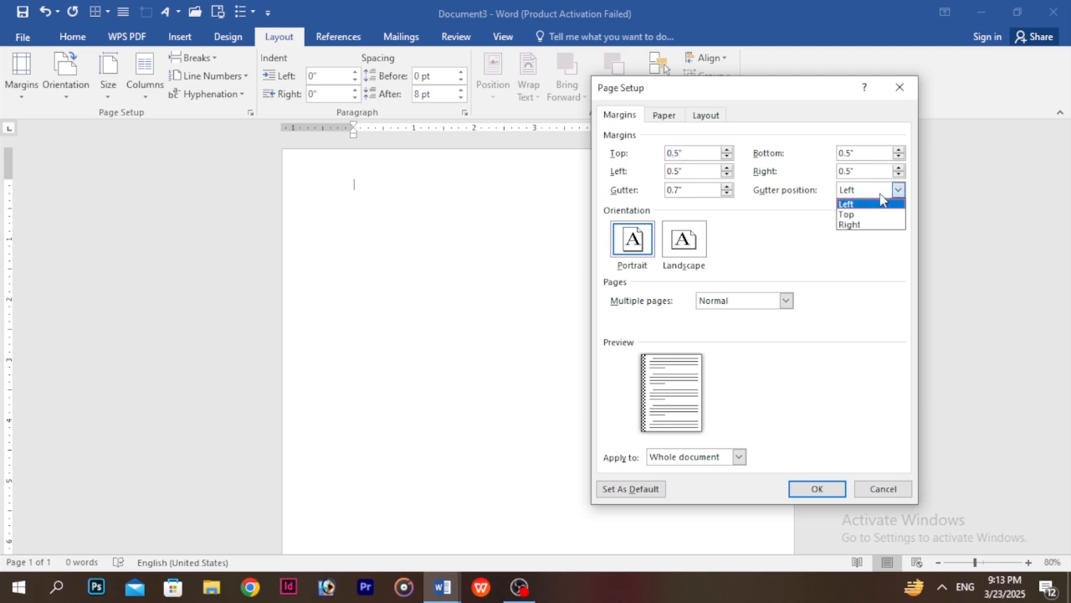
{"action": "left_click", "coordinate": [861, 214]}
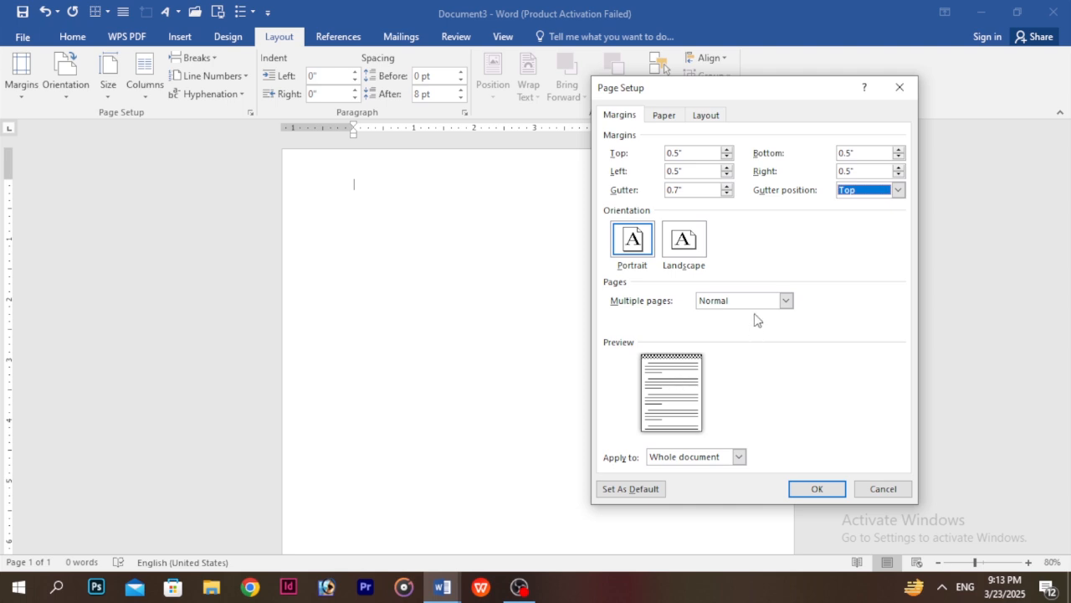
{"action": "left_click", "coordinate": [896, 190]}
{"action": "left_click", "coordinate": [868, 205]}
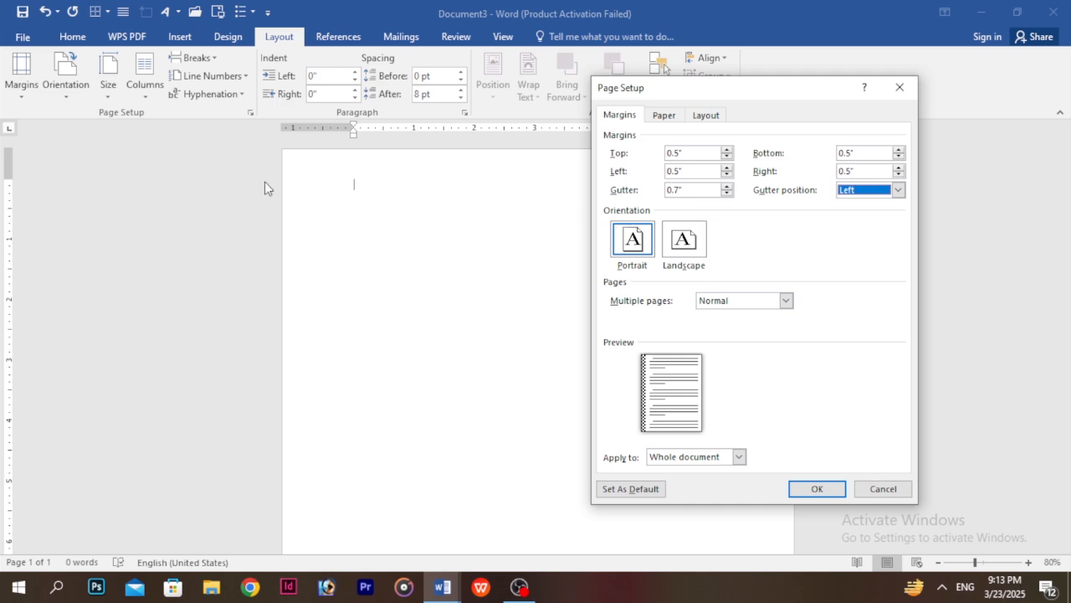
{"action": "left_click", "coordinate": [899, 87]}
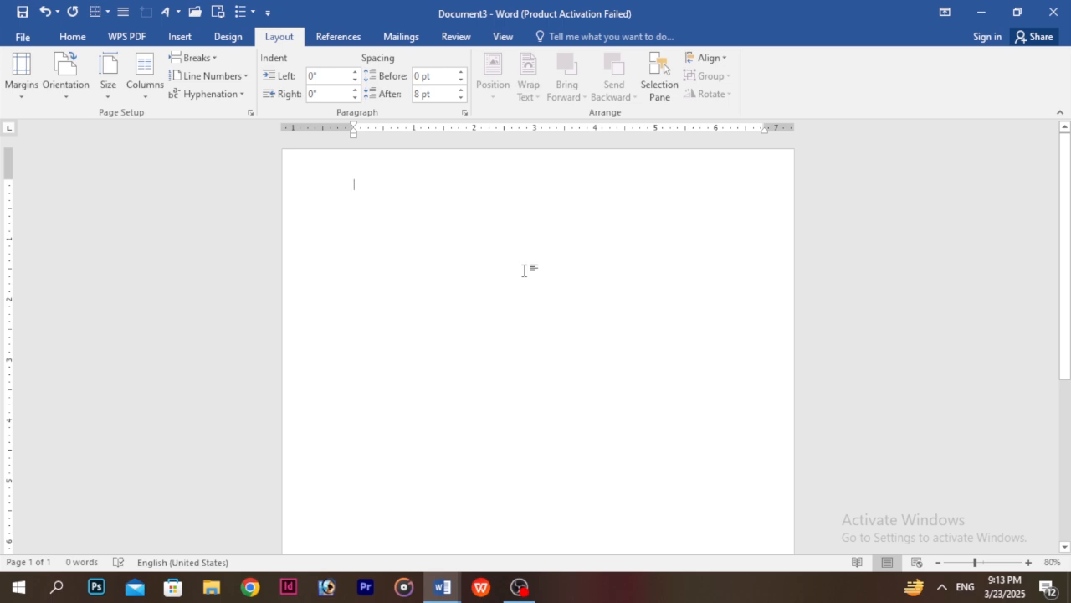
{"action": "left_click", "coordinate": [66, 76]}
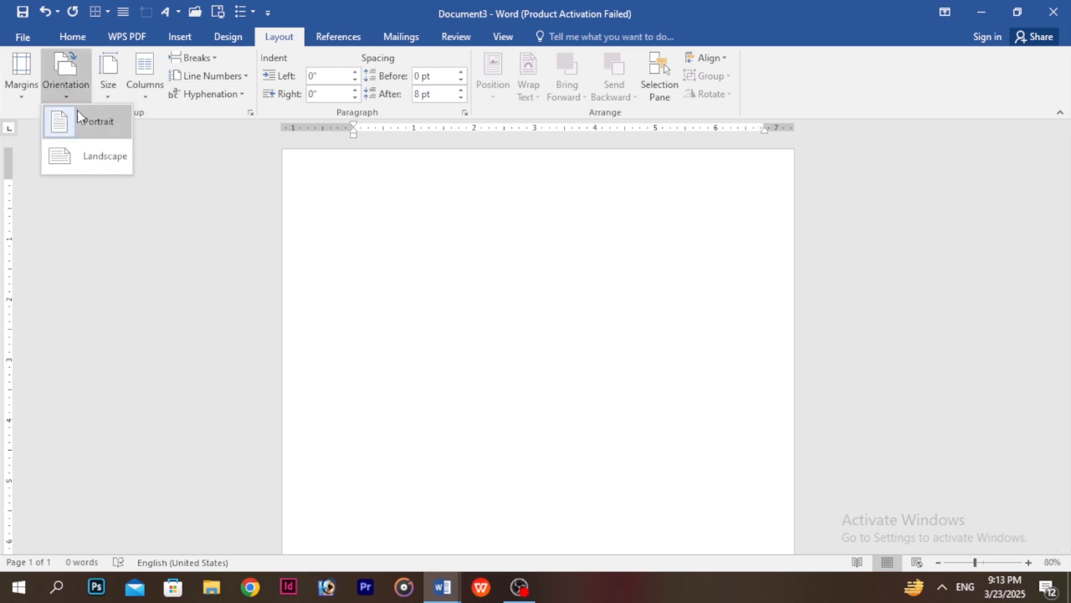
{"action": "left_click", "coordinate": [89, 156]}
{"action": "left_click", "coordinate": [66, 89]}
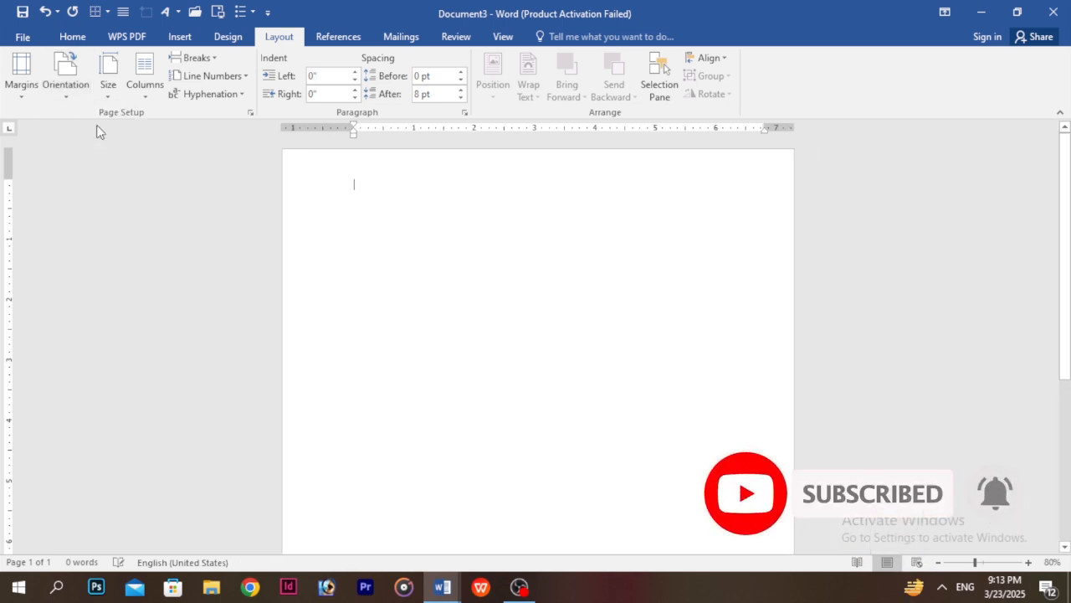
Step: Preview the Landscape orientation in the page setup and return it to Portrait
{"action": "double_click", "coordinate": [10, 218]}
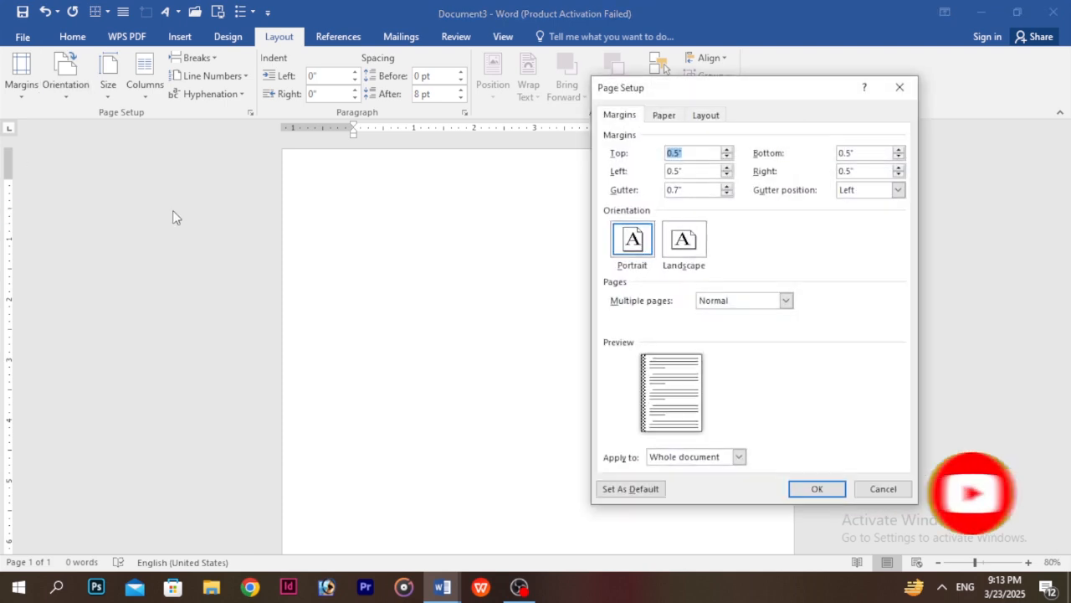
{"action": "left_click", "coordinate": [678, 244]}
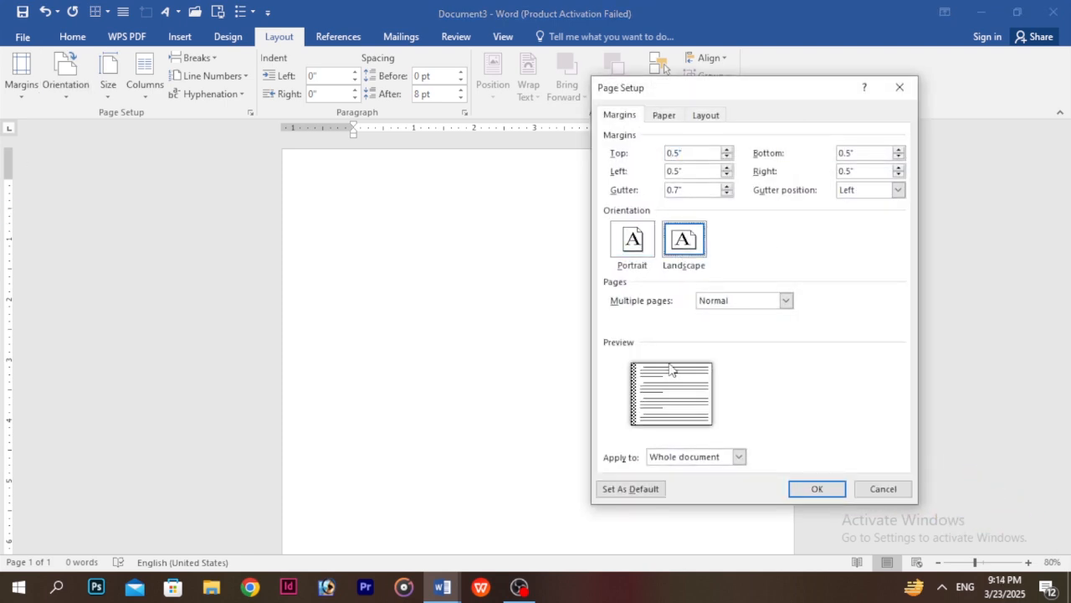
{"action": "left_click", "coordinate": [632, 239]}
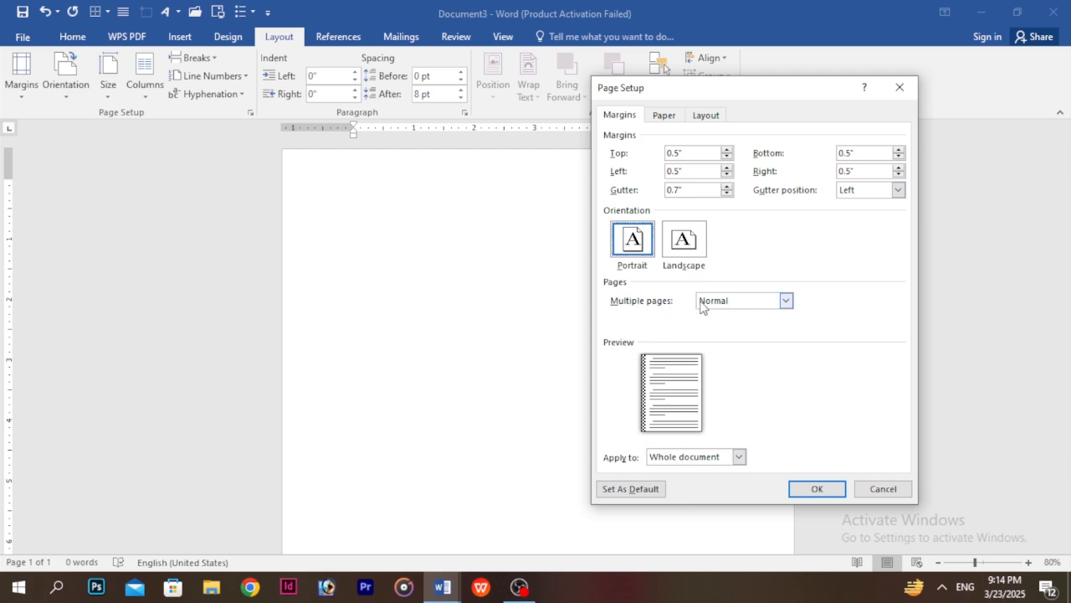
Step: Review the multiple pages options, keeping Normal at first, and try Mirror margins for the whole document
{"action": "left_click", "coordinate": [740, 306]}
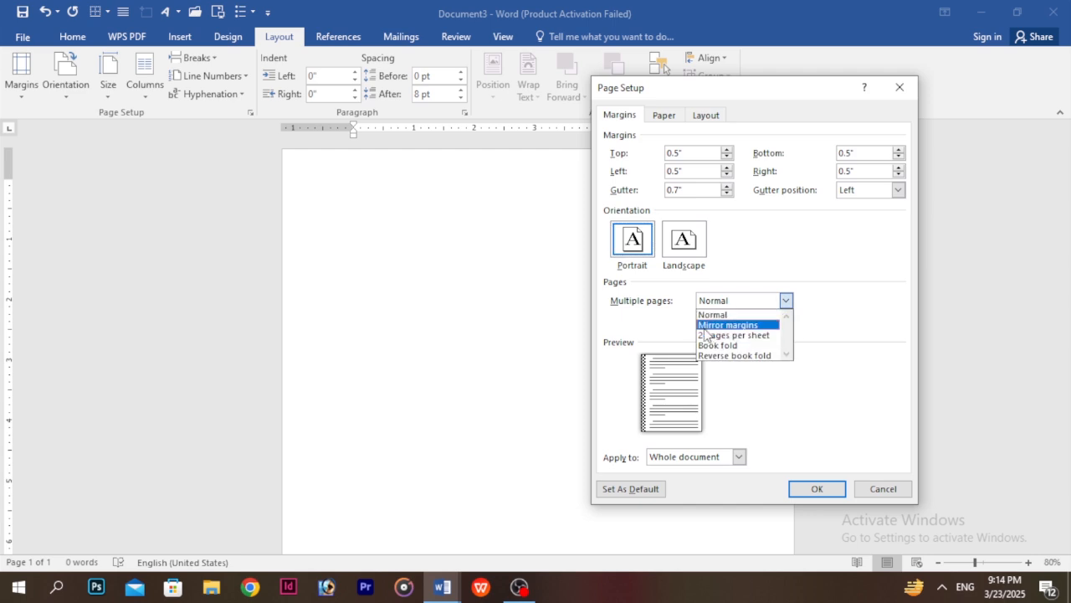
{"action": "left_click", "coordinate": [714, 316]}
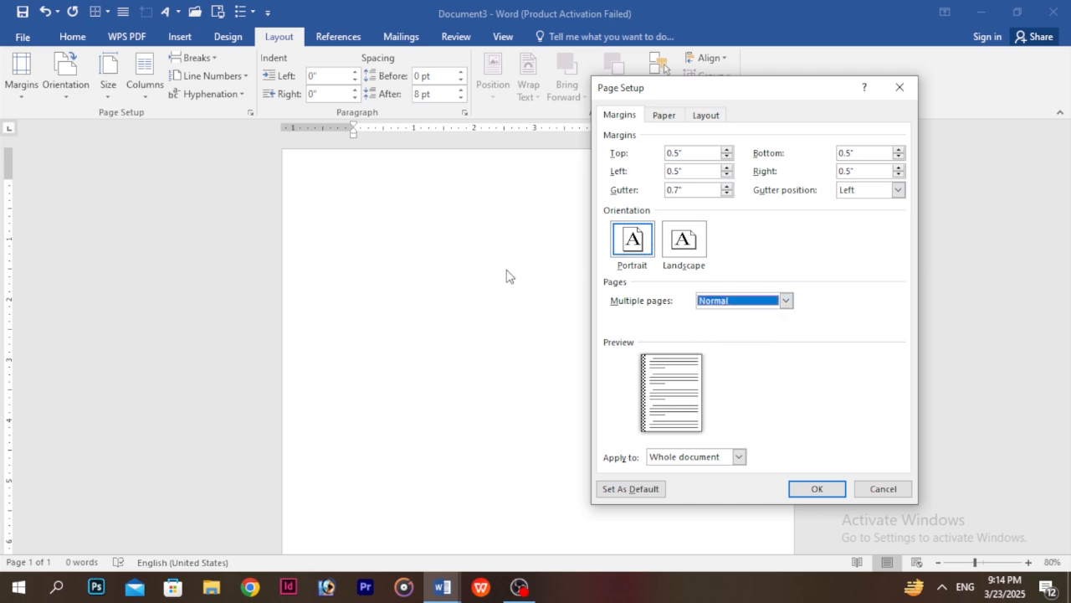
{"action": "left_click", "coordinate": [760, 300]}
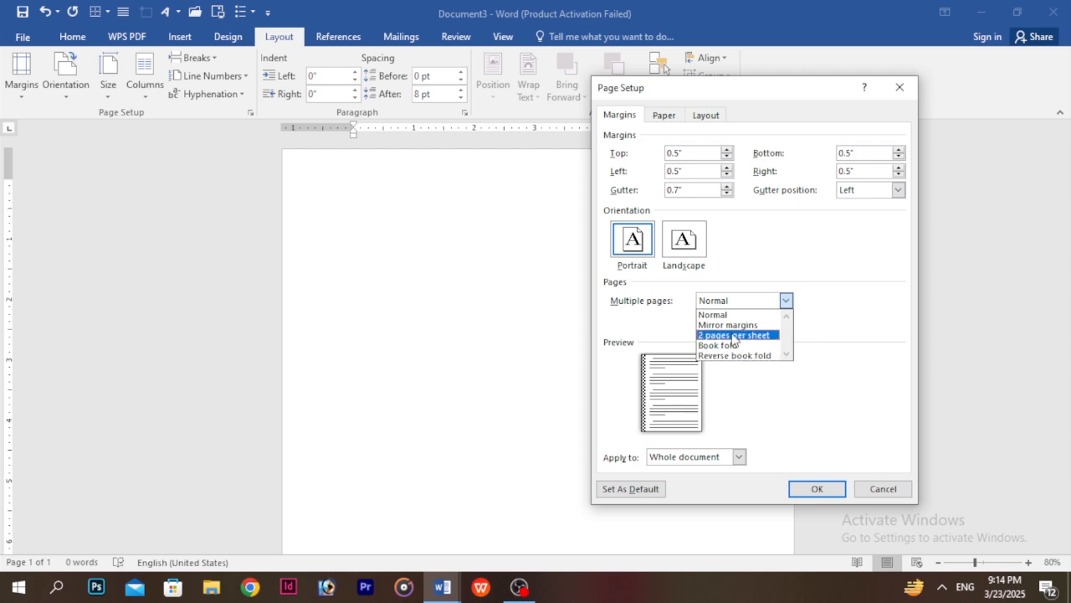
{"action": "left_click", "coordinate": [739, 315]}
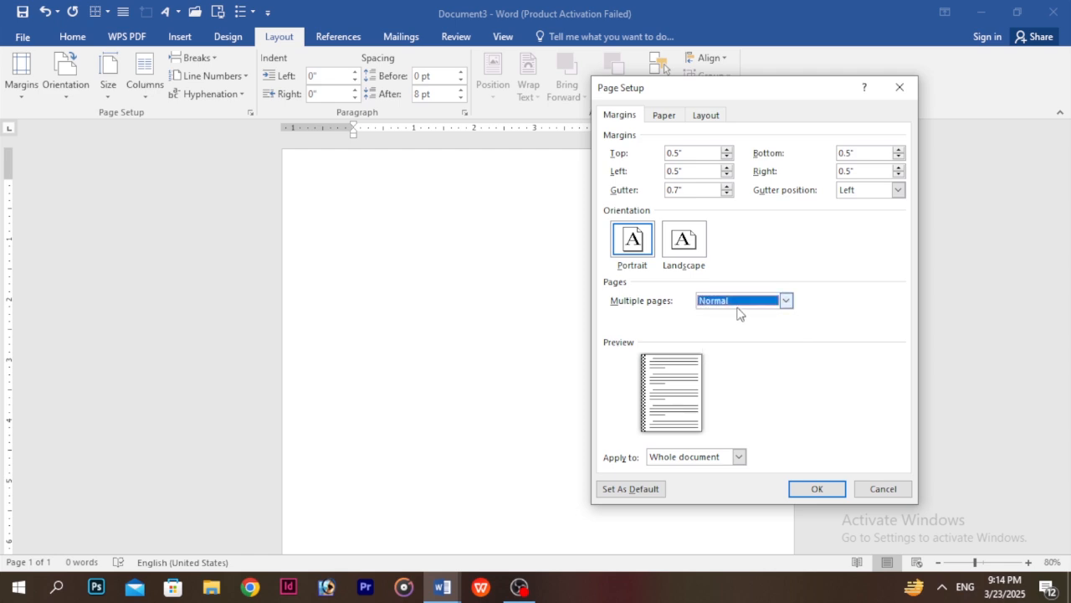
{"action": "left_click", "coordinate": [738, 306]}
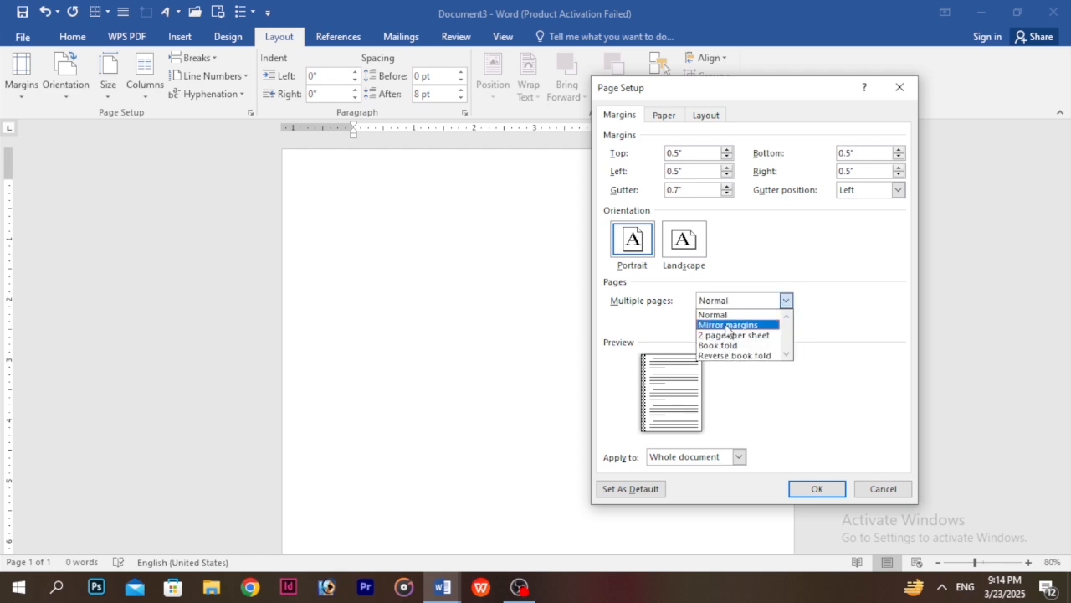
{"action": "left_click", "coordinate": [728, 326]}
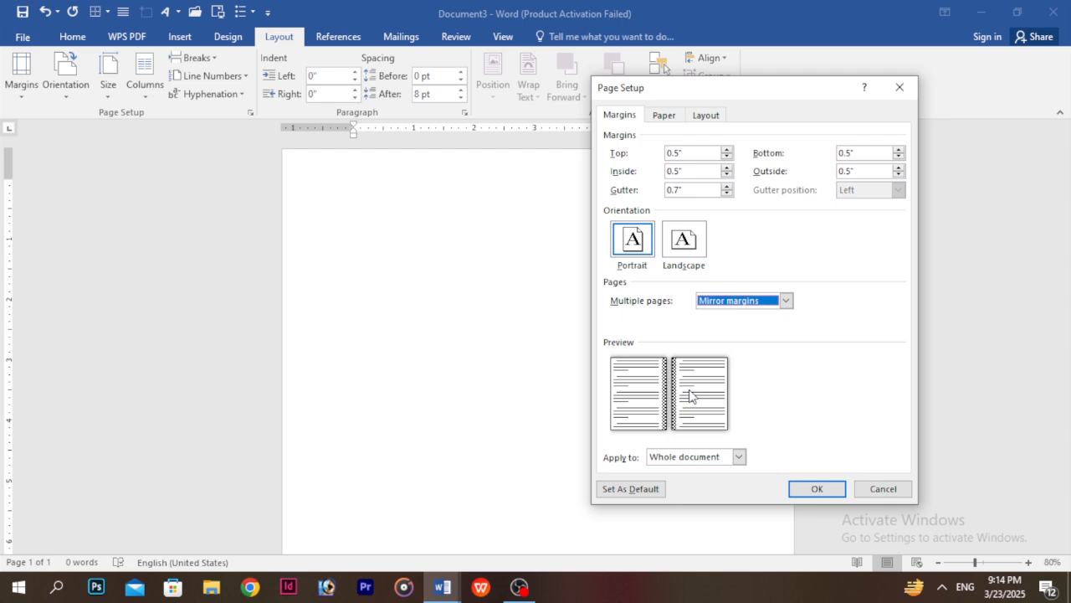
Step: Set the multiple pages option to 2 pages per sheet
{"action": "left_click", "coordinate": [736, 304]}
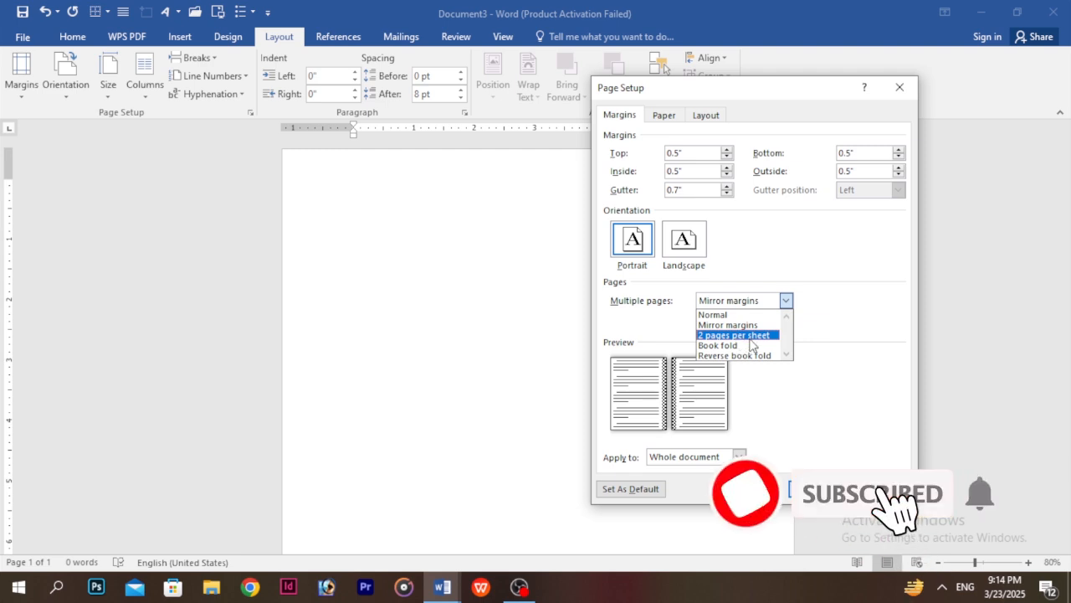
{"action": "left_click", "coordinate": [749, 335]}
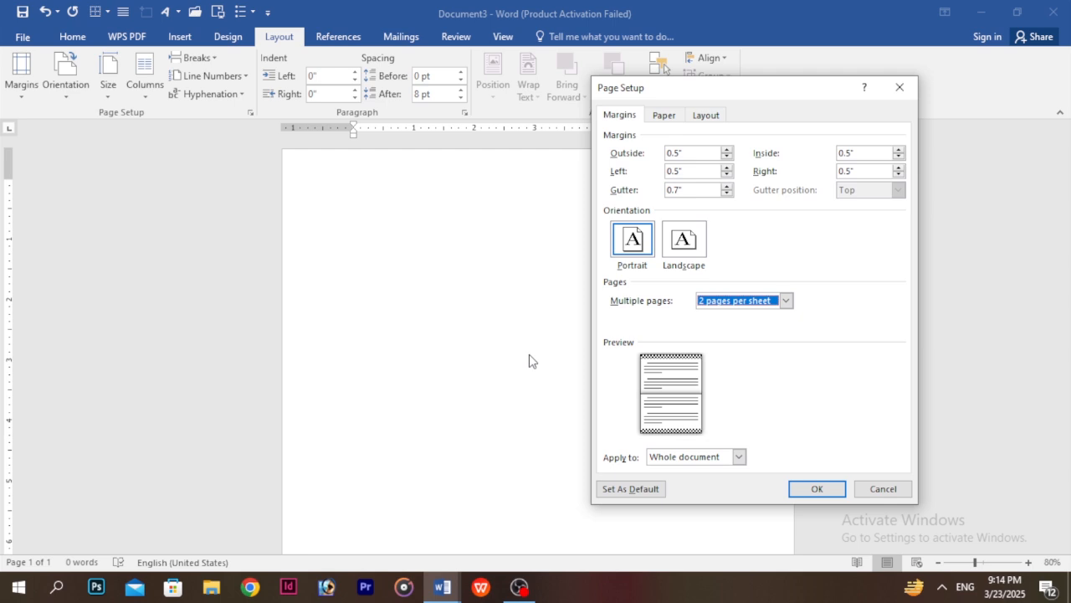
Step: Set the multiple pages option to Book fold with 4 sheets per booklet
{"action": "left_click", "coordinate": [728, 303]}
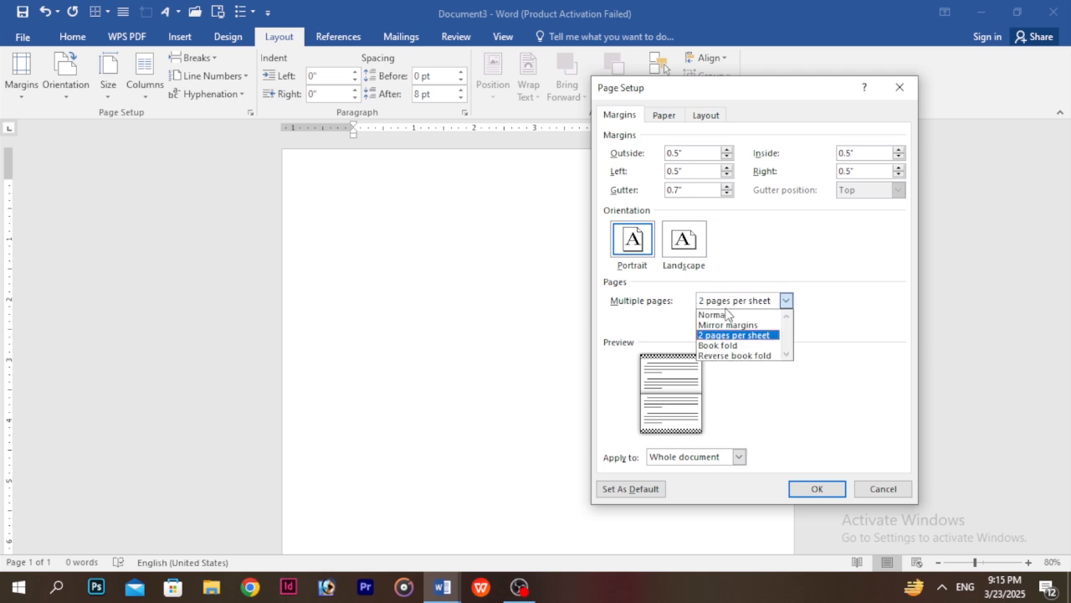
{"action": "left_click", "coordinate": [726, 345]}
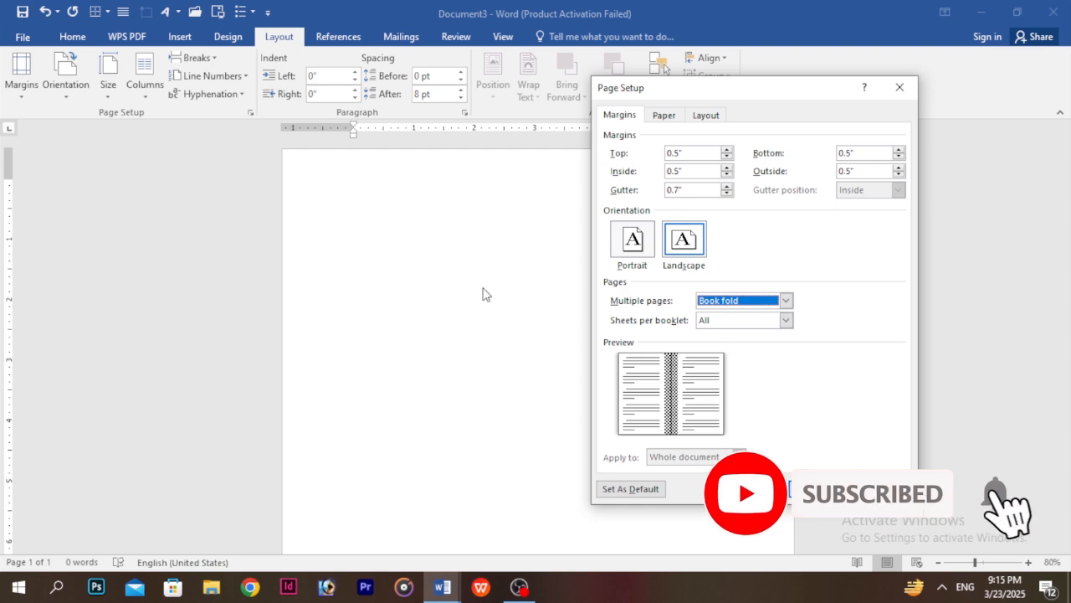
{"action": "left_click", "coordinate": [741, 321]}
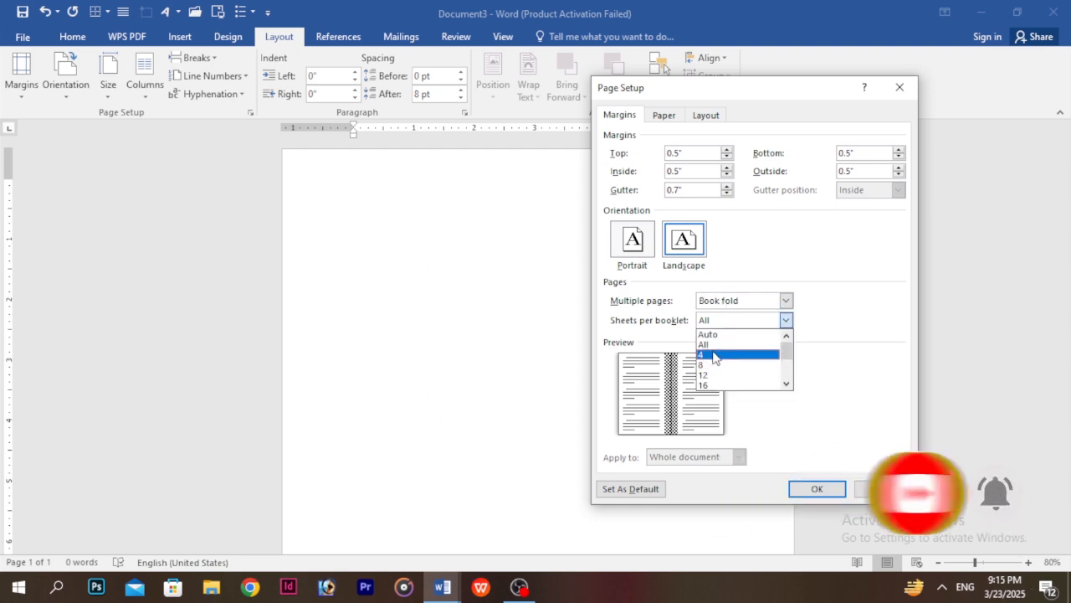
{"action": "left_click", "coordinate": [713, 355]}
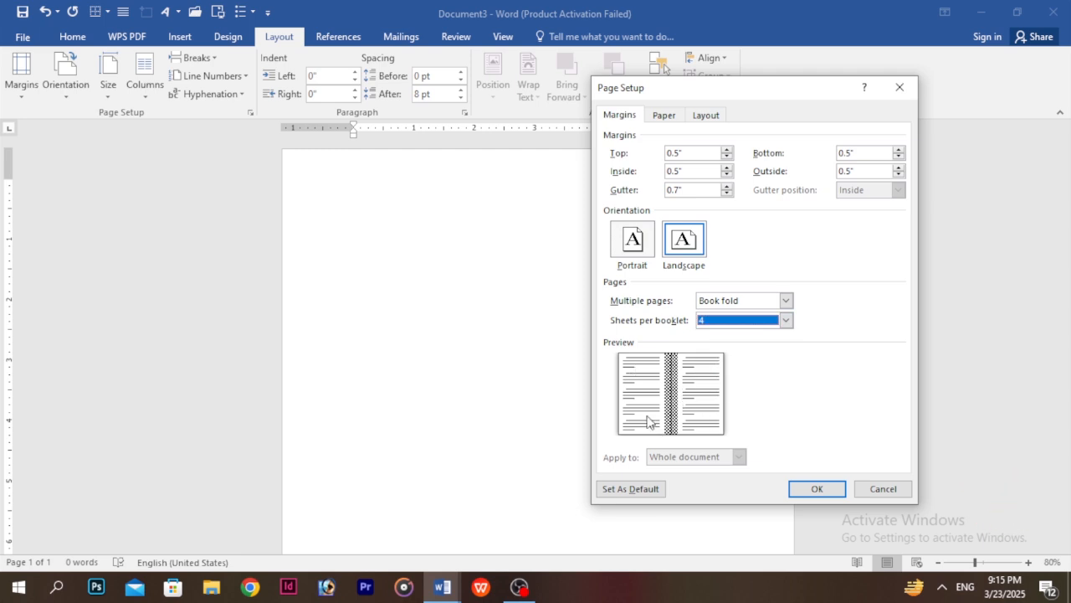
Step: Try 8, 12 and 16 sheets per booklet for the book fold, and return the setting to All
{"action": "left_click", "coordinate": [741, 321]}
{"action": "left_click", "coordinate": [726, 366]}
{"action": "left_click", "coordinate": [721, 321]}
{"action": "left_click", "coordinate": [724, 377]}
{"action": "left_click", "coordinate": [748, 321]}
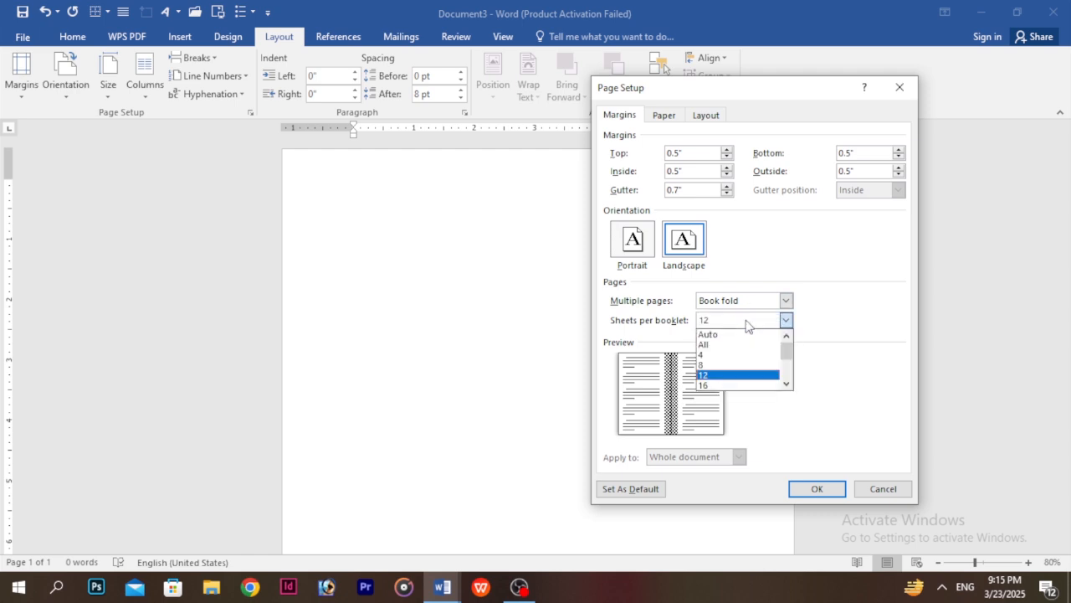
{"action": "left_click", "coordinate": [734, 385]}
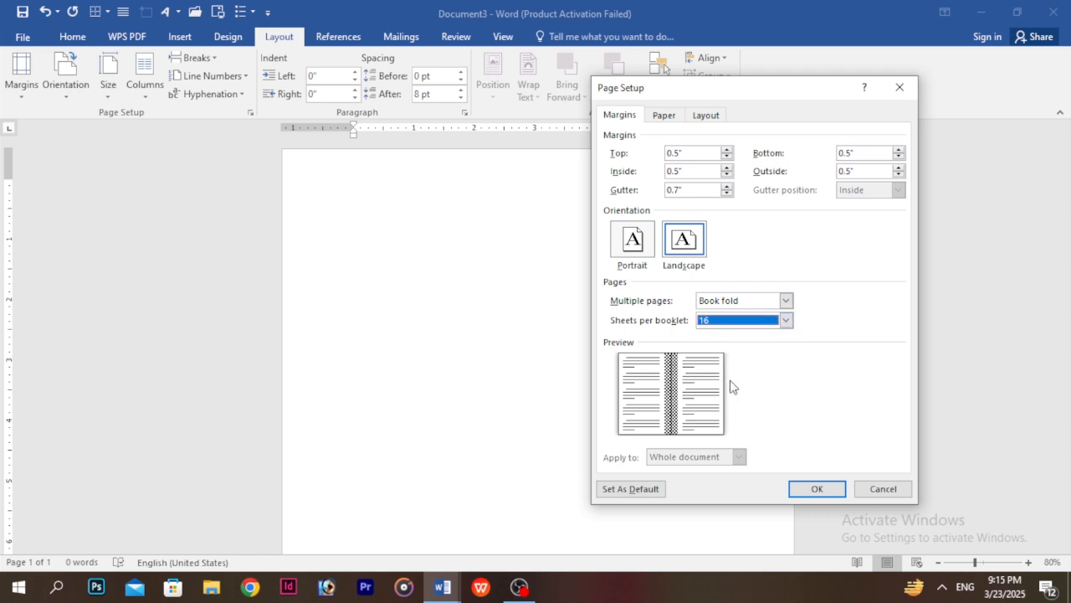
{"action": "left_click", "coordinate": [754, 326]}
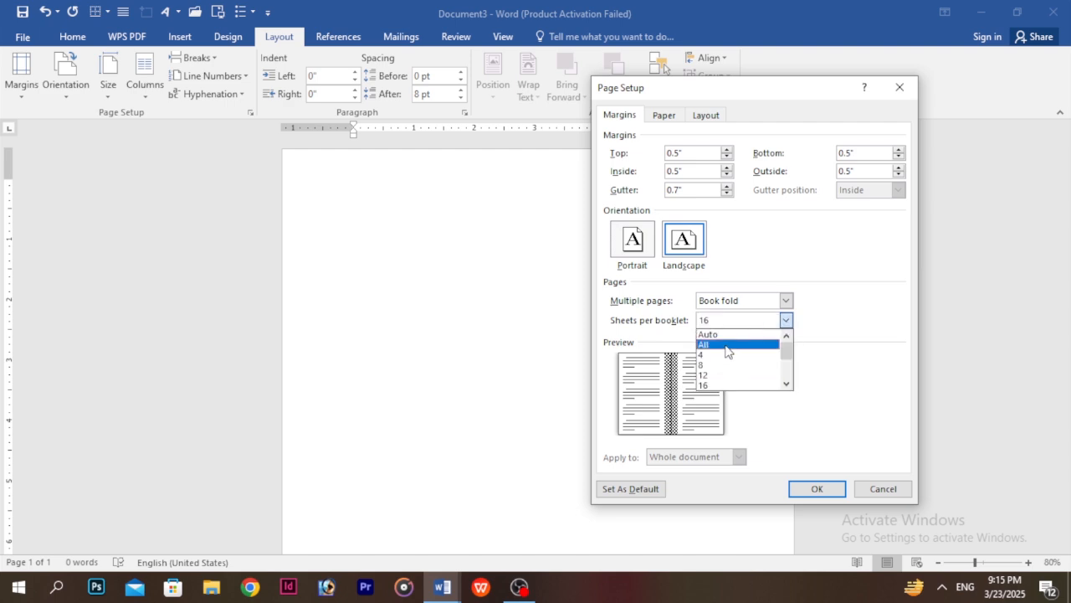
{"action": "left_click", "coordinate": [727, 346]}
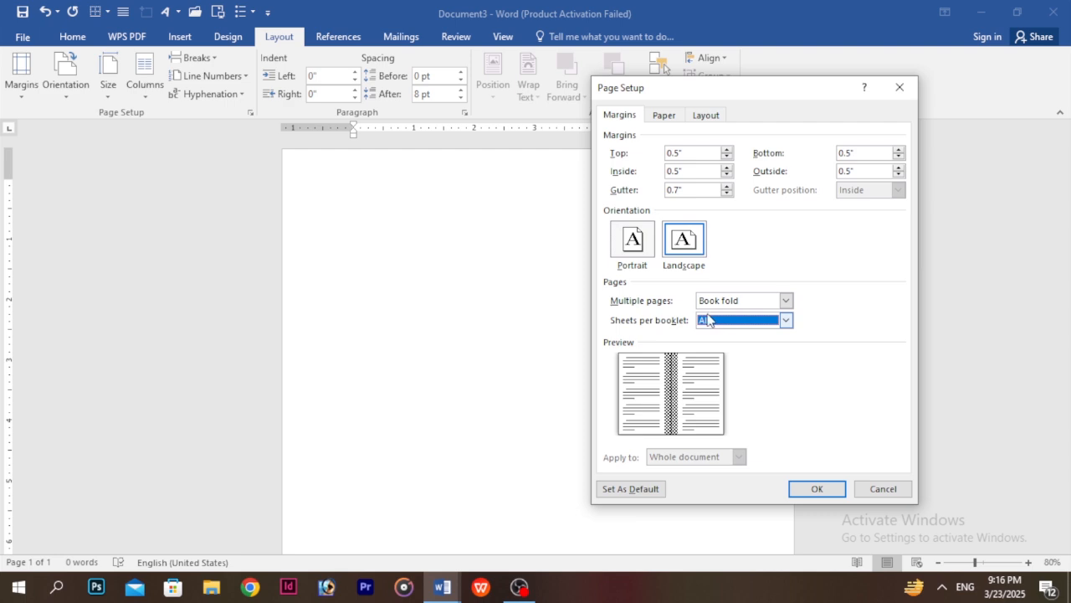
{"action": "left_click", "coordinate": [724, 325]}
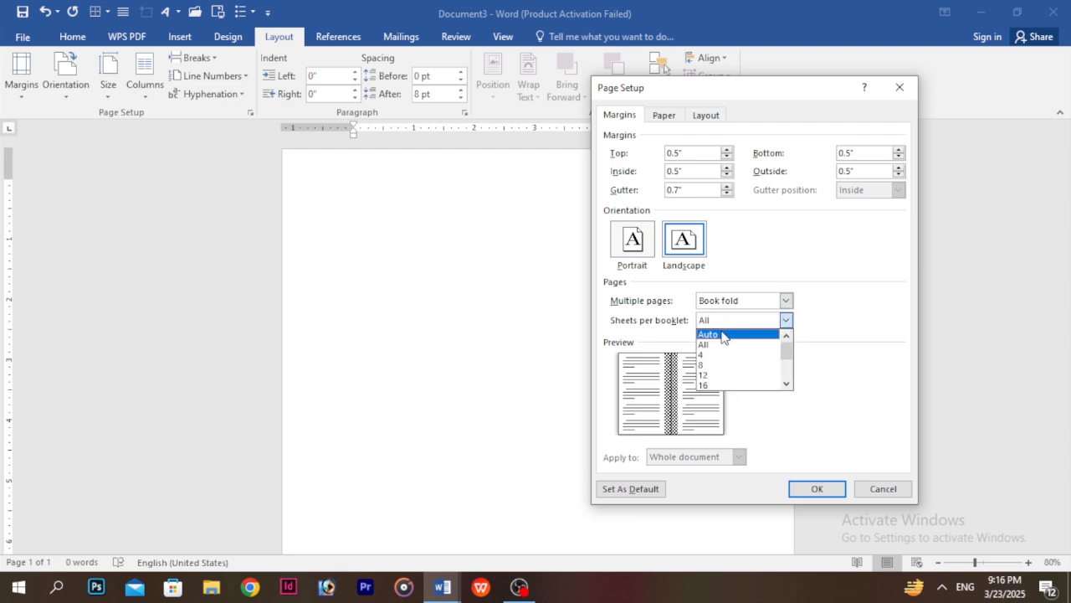
Step: Try Reverse book fold as the multiple pages option, switch to Book fold to compare, and return to Reverse book fold
{"action": "left_click", "coordinate": [731, 304]}
{"action": "left_click", "coordinate": [731, 305]}
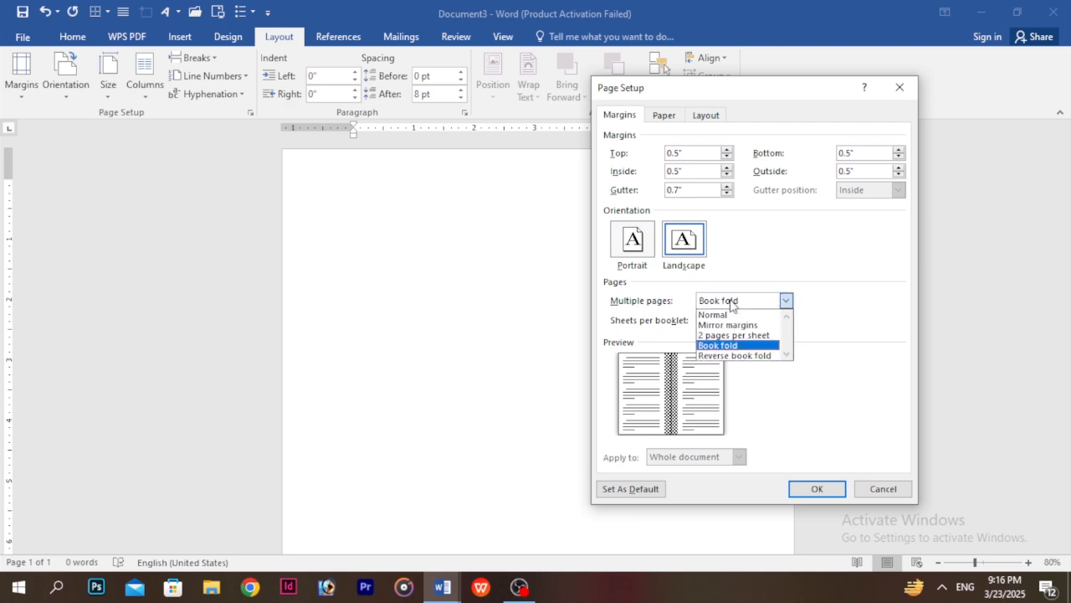
{"action": "left_click", "coordinate": [752, 358]}
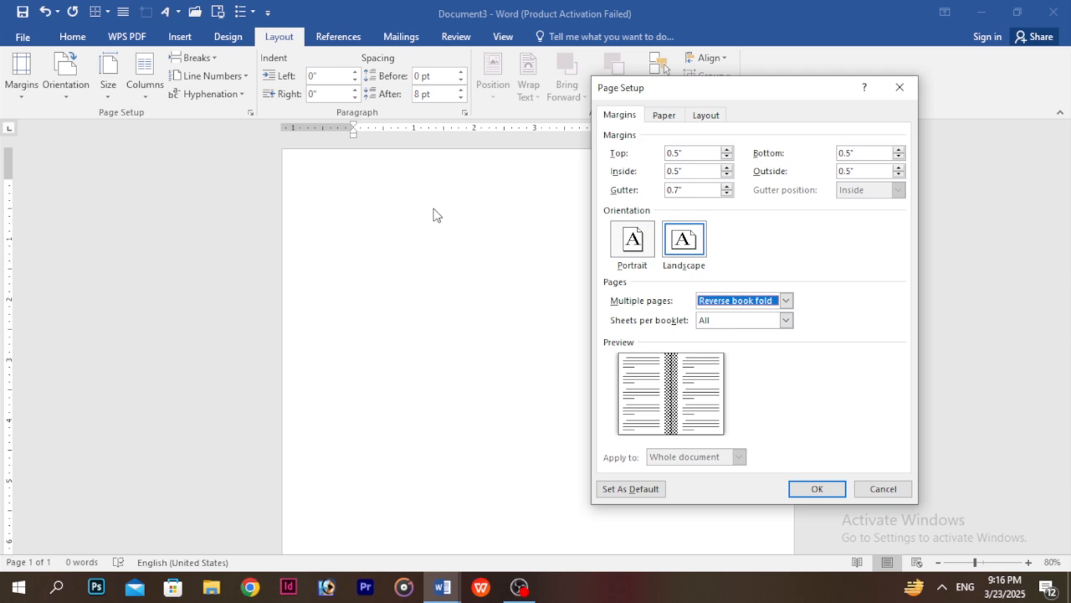
{"action": "left_click", "coordinate": [786, 301]}
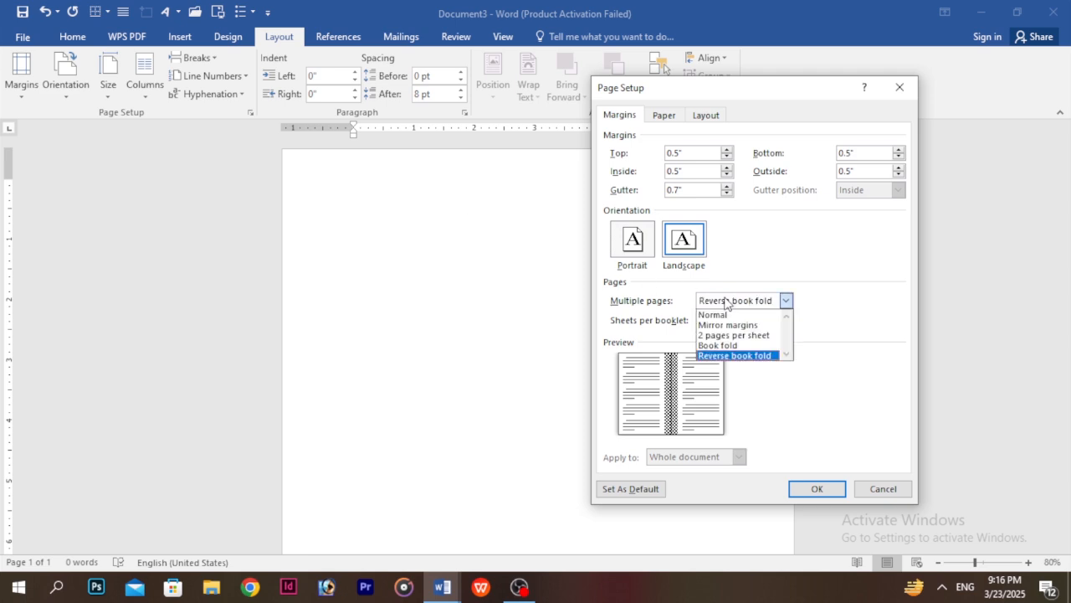
{"action": "left_click", "coordinate": [733, 345]}
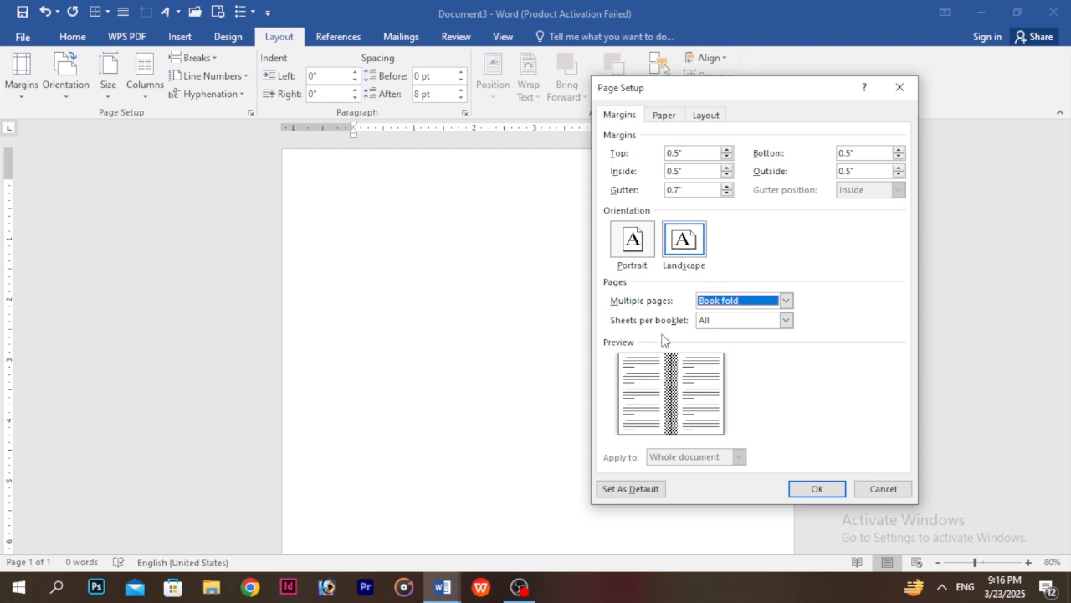
{"action": "left_click", "coordinate": [740, 300]}
{"action": "left_click", "coordinate": [739, 361]}
Step: Return the multiple pages option to Normal and the orientation to Portrait
{"action": "left_click", "coordinate": [746, 303]}
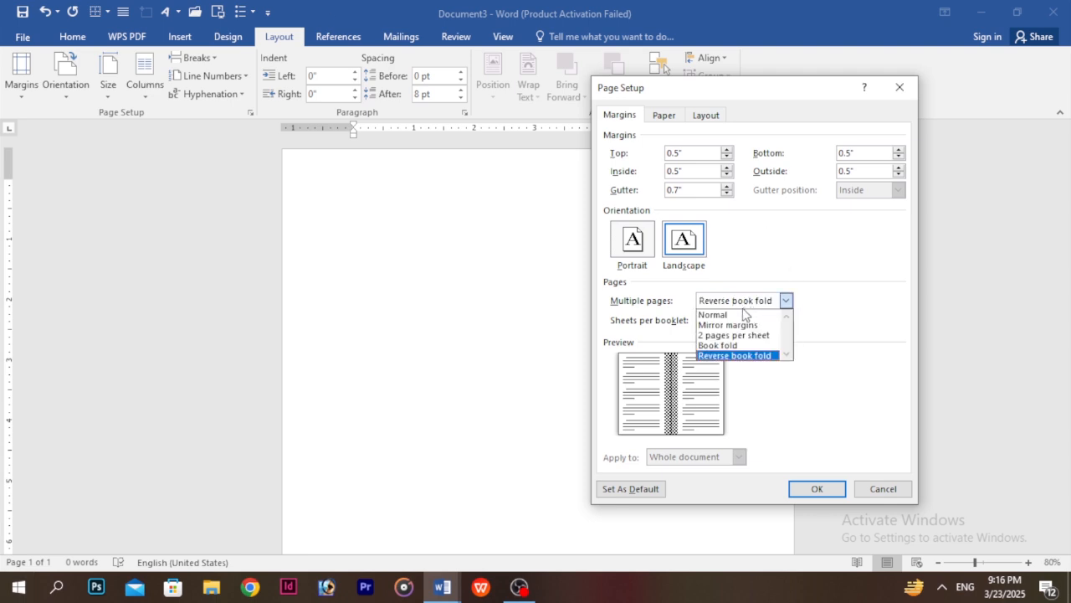
{"action": "left_click", "coordinate": [742, 314]}
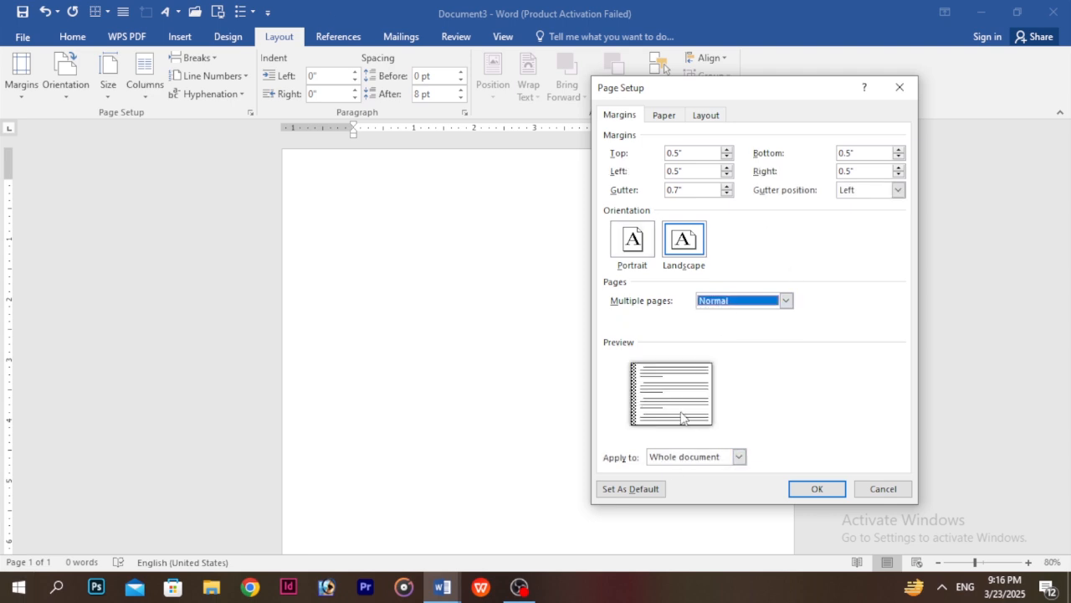
{"action": "left_click", "coordinate": [637, 236]}
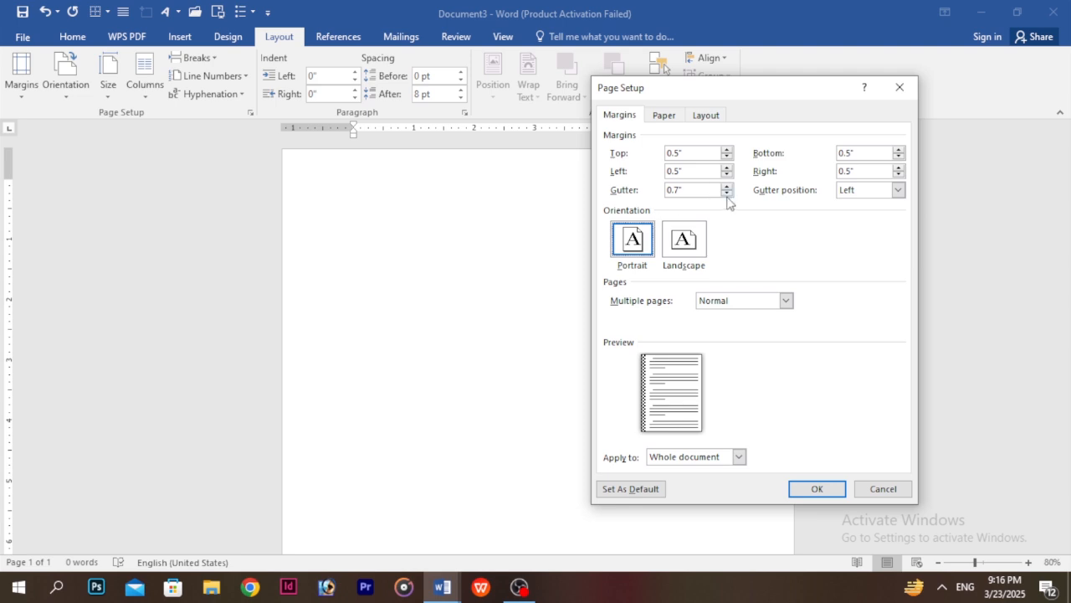
Step: Set the multiple pages option to Book fold, try a 1.1" Outside margin, and return it to 0.5"
{"action": "left_click", "coordinate": [754, 305]}
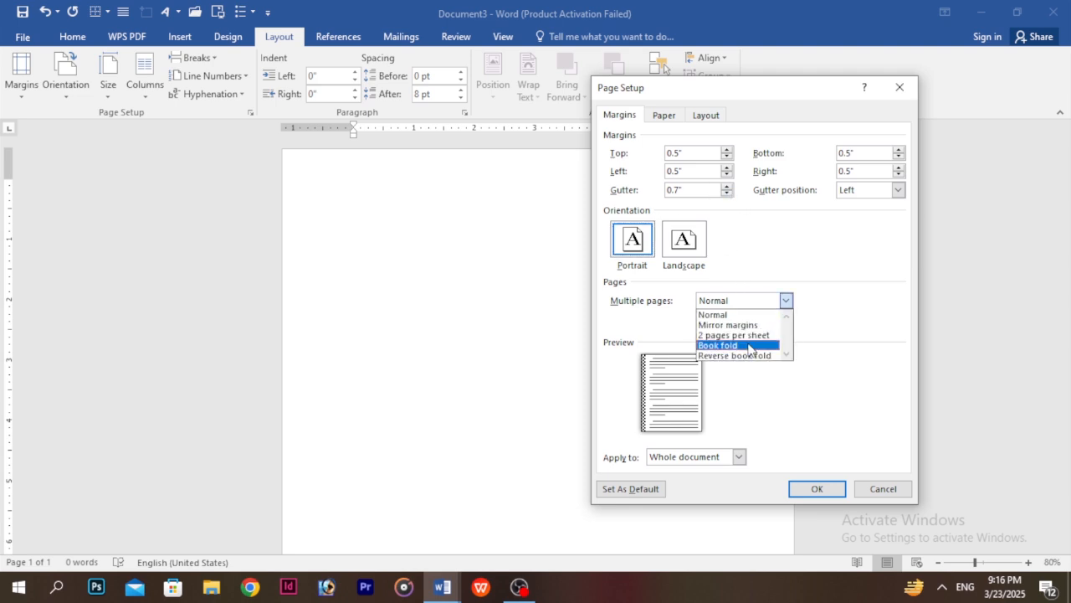
{"action": "left_click", "coordinate": [751, 344]}
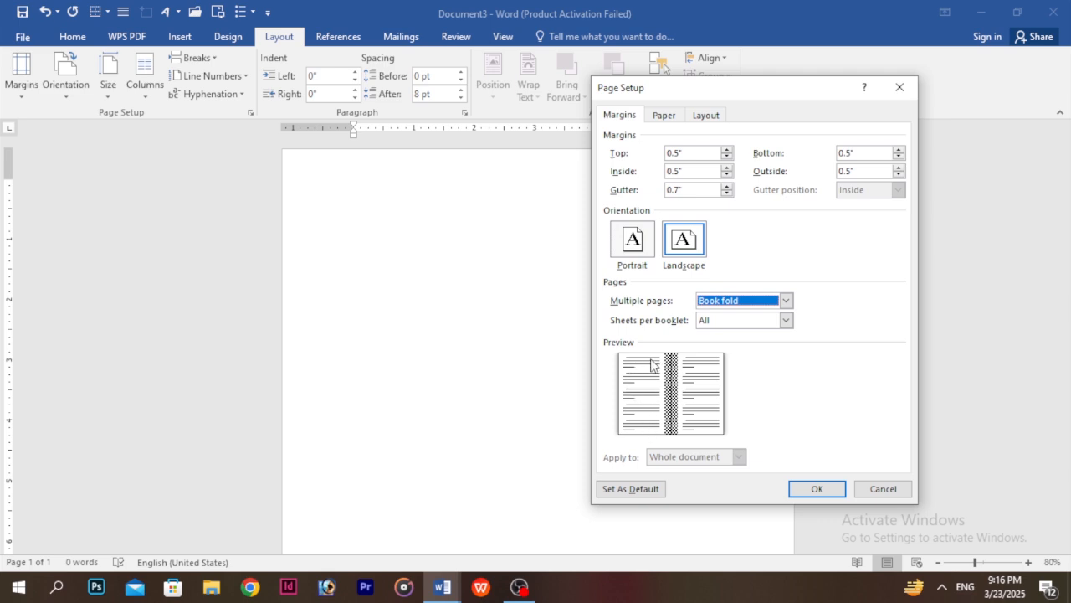
{"action": "left_click", "coordinate": [898, 167]}
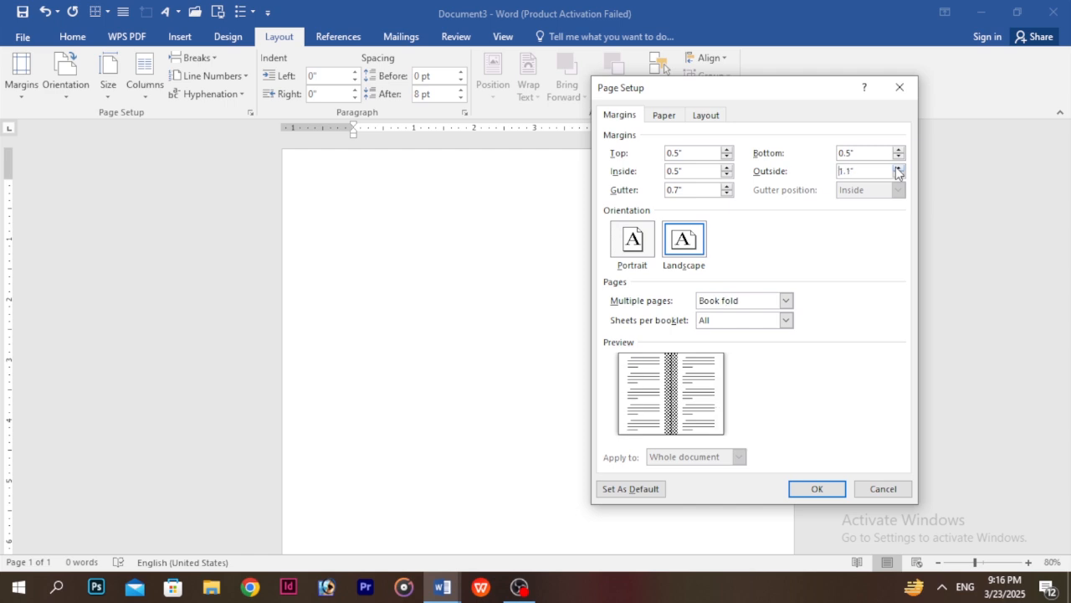
{"action": "left_click", "coordinate": [898, 169]}
{"action": "left_click", "coordinate": [898, 174]}
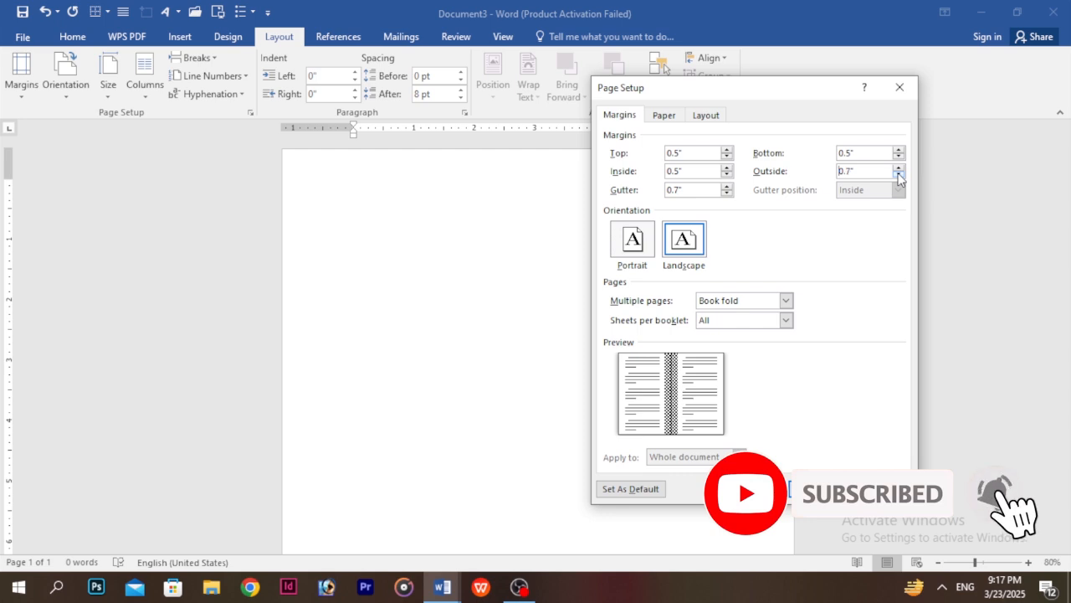
{"action": "left_click", "coordinate": [899, 174]}
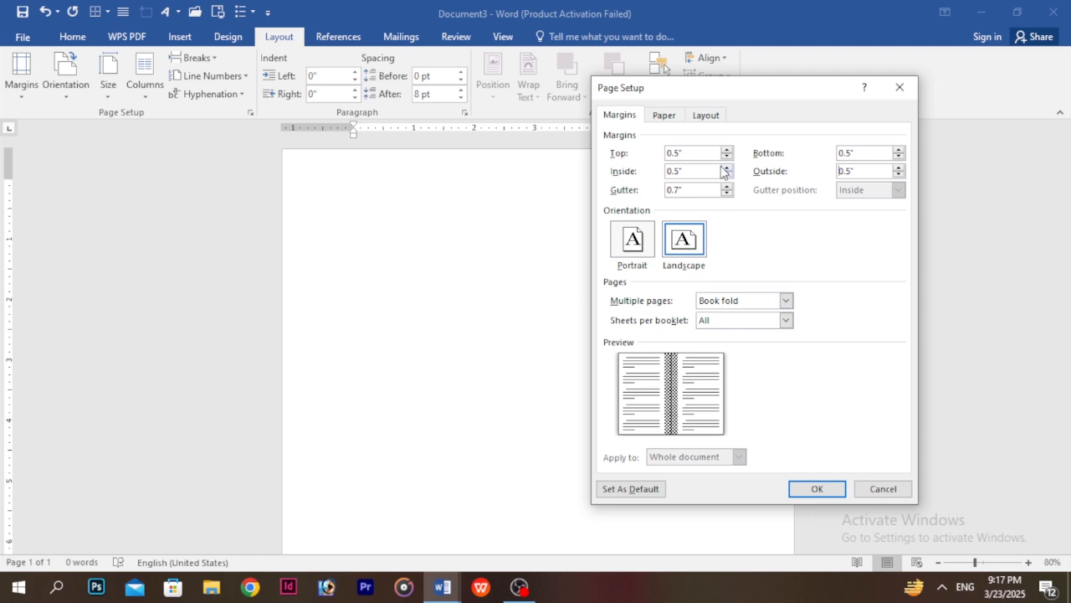
Step: Try adjusting the Inside margin, leave it at 0.5", and set the Bottom margin to 0.7"
{"action": "left_click", "coordinate": [726, 174]}
{"action": "left_click", "coordinate": [726, 175]}
{"action": "left_click", "coordinate": [899, 152]}
Step: Reset the page setup to Normal pages in Portrait orientation with a 0" gutter
{"action": "left_click", "coordinate": [774, 301]}
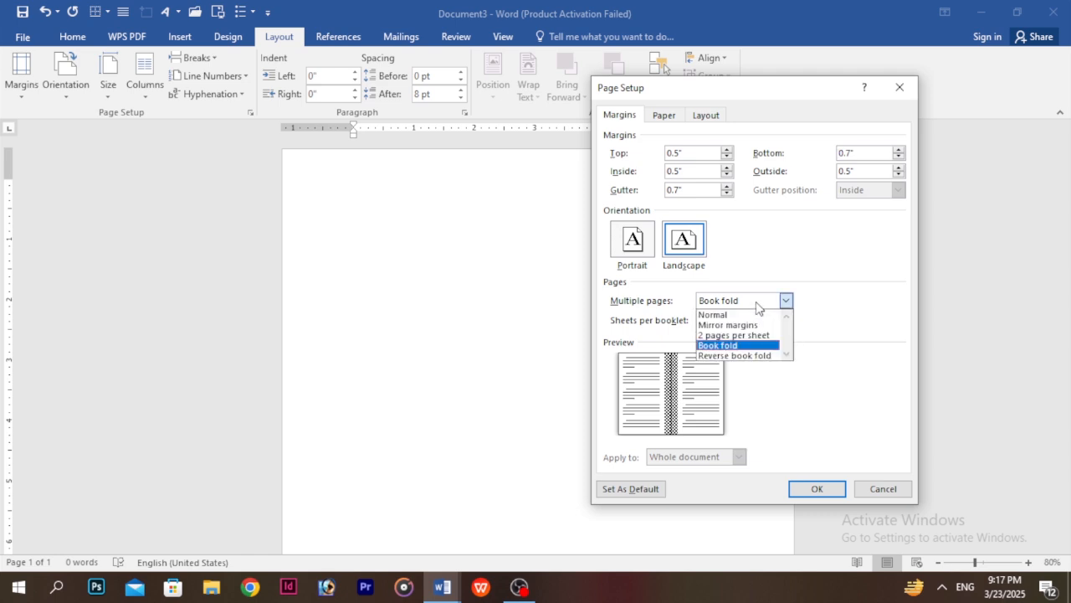
{"action": "left_click", "coordinate": [749, 314]}
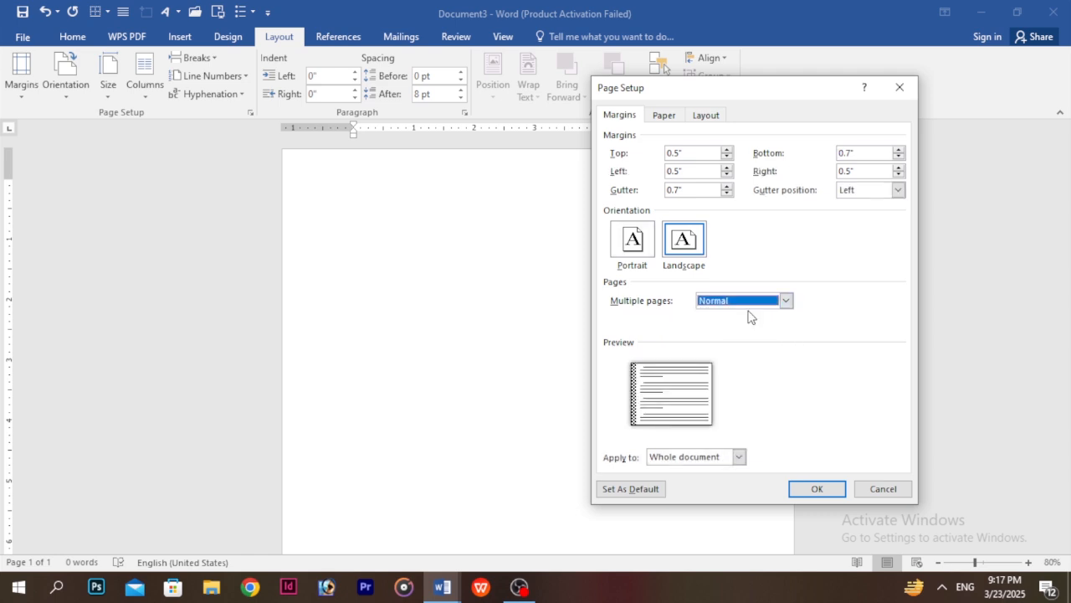
{"action": "left_click", "coordinate": [616, 237]}
{"action": "left_click", "coordinate": [726, 194]}
{"action": "left_click", "coordinate": [726, 194]}
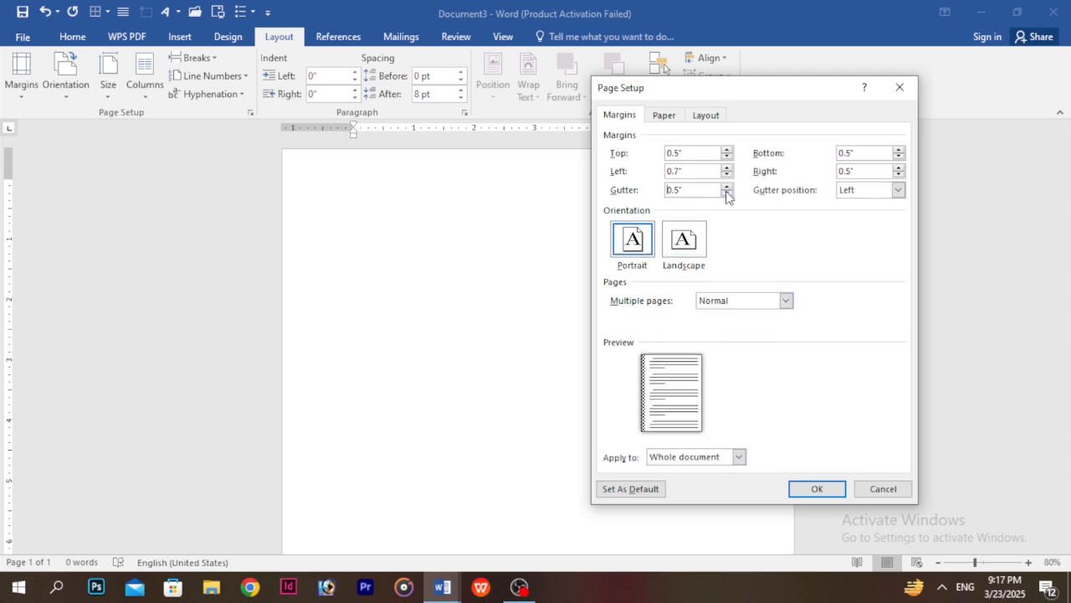
{"action": "left_click", "coordinate": [727, 193]}
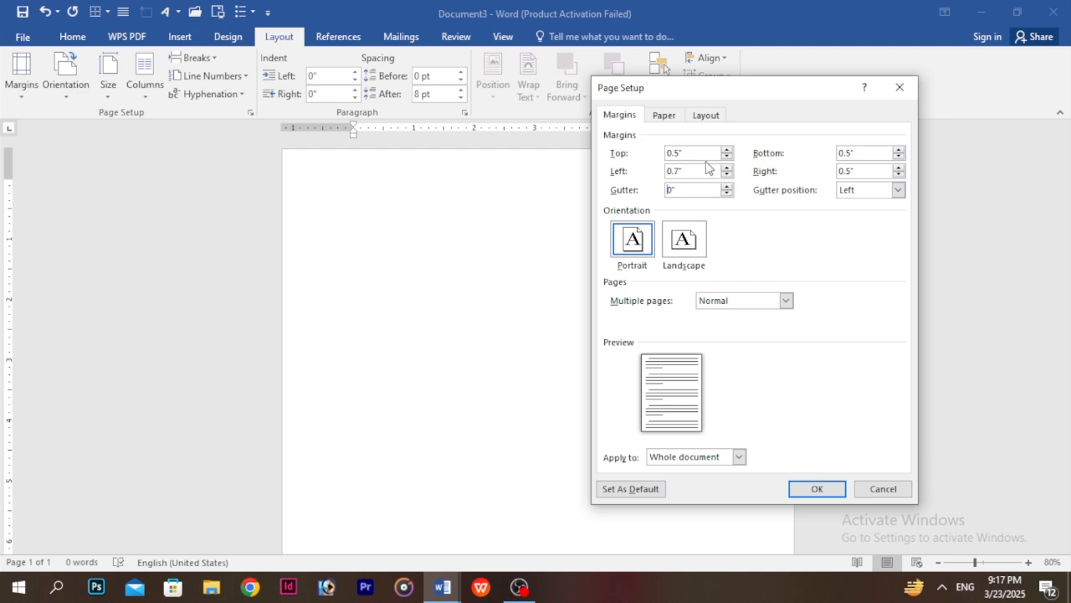
Step: Set the top, bottom, left and right margins to 1.0 and apply the page setup
{"action": "left_click_drag", "start_coordinate": [696, 150], "coordinate": [644, 158]}
{"action": "type", "text": "1."}
{"action": "key", "text": "Tab"}
{"action": "type", "text": "1.0"}
{"action": "key", "text": "Tab"}
{"action": "key", "text": "Tab"}
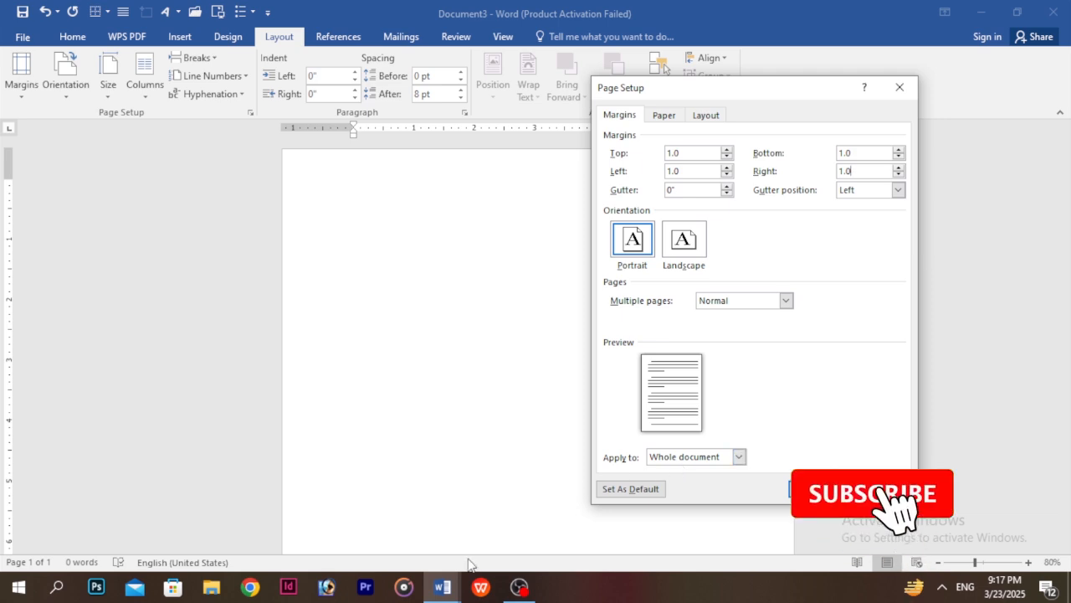
{"action": "key", "text": "Return"}
Step: Switch to the Document1 window containing the five pages of sample text
{"action": "mouse_move", "coordinate": [442, 585]}
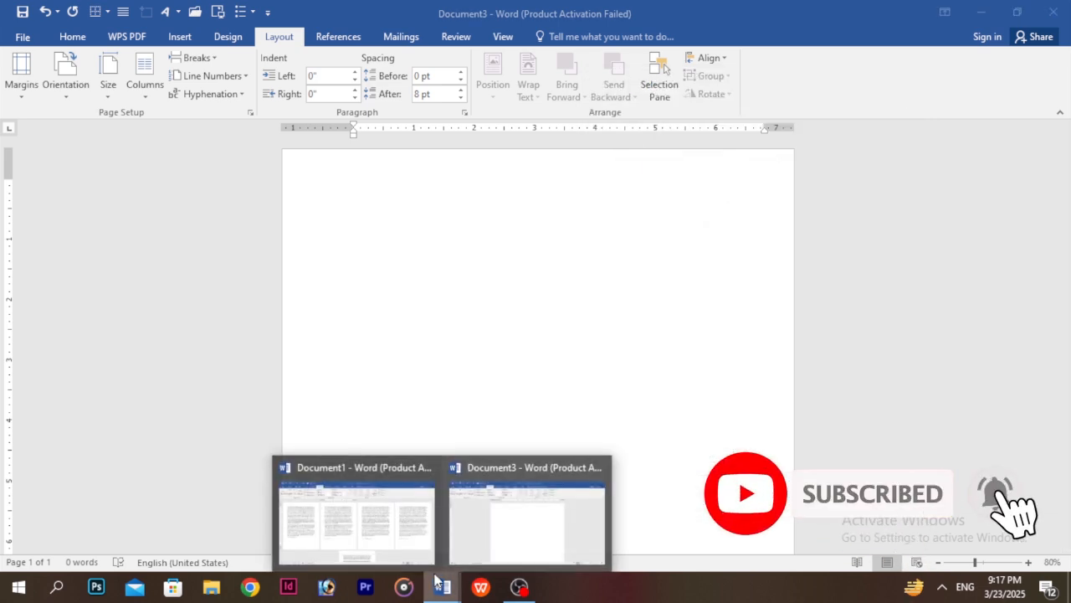
{"action": "left_click", "coordinate": [358, 524]}
{"action": "left_click", "coordinate": [166, 297]}
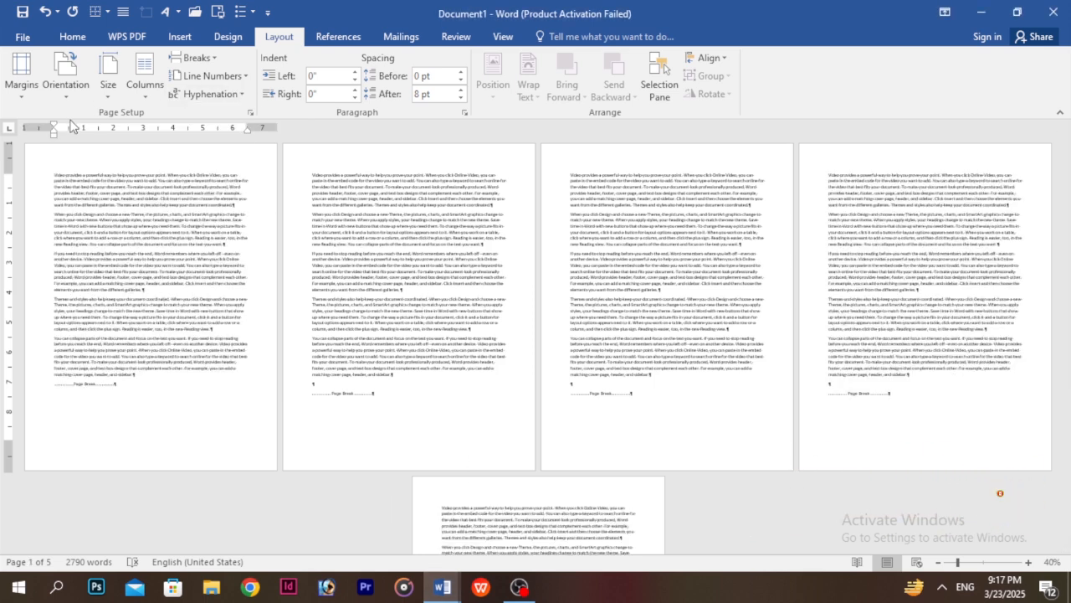
Step: Apply the Landscape orientation to the whole document through the page setup
{"action": "double_click", "coordinate": [10, 287]}
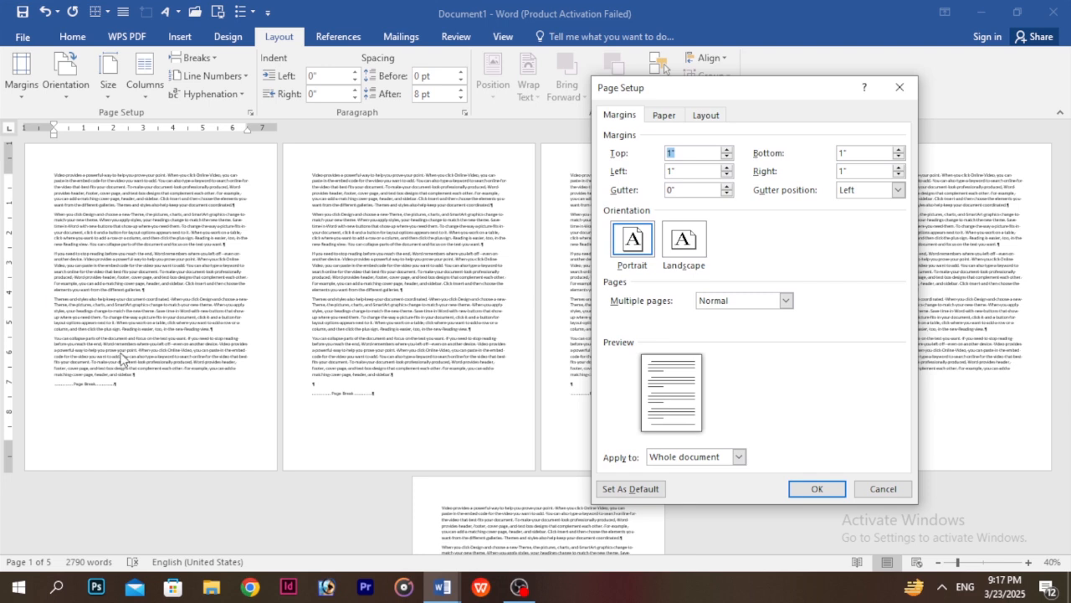
{"action": "left_click", "coordinate": [670, 250]}
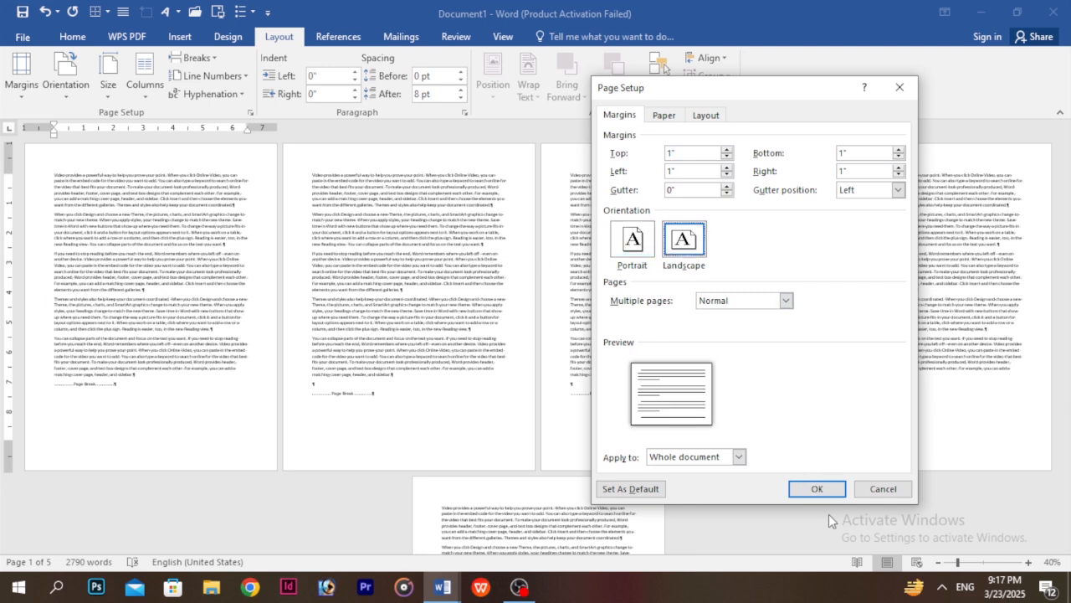
{"action": "left_click", "coordinate": [807, 489]}
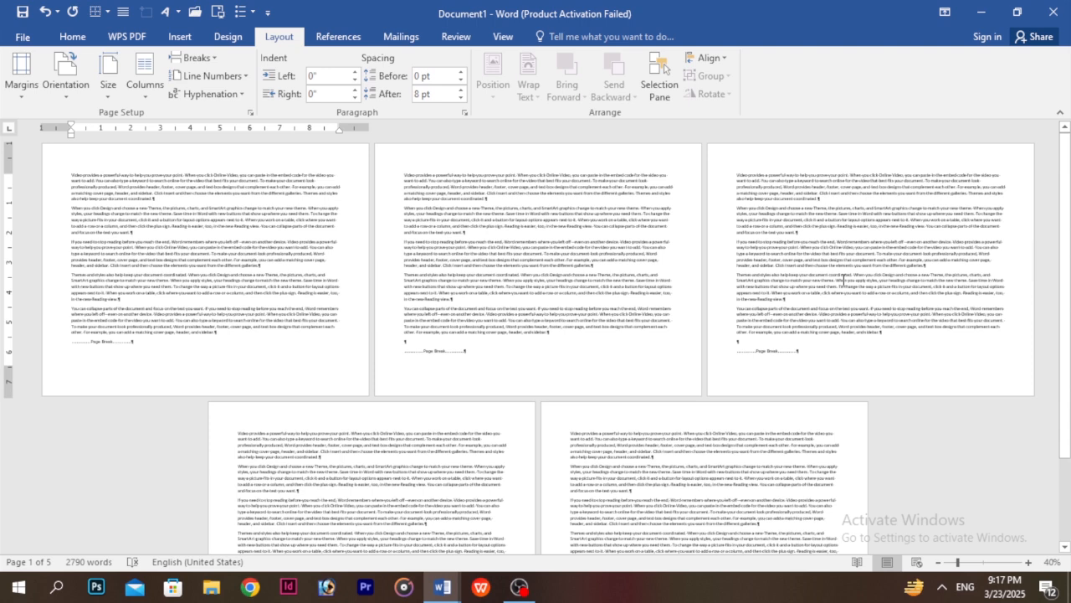
Step: Change the whole document back to Portrait orientation through the page setup
{"action": "double_click", "coordinate": [10, 241]}
{"action": "left_click", "coordinate": [640, 242]}
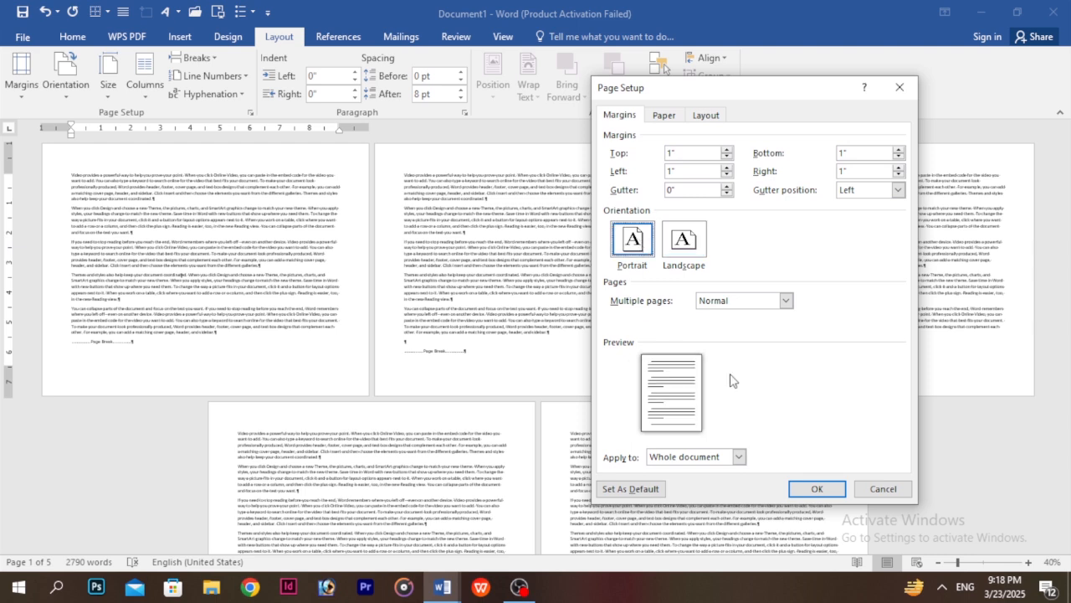
{"action": "left_click", "coordinate": [816, 490]}
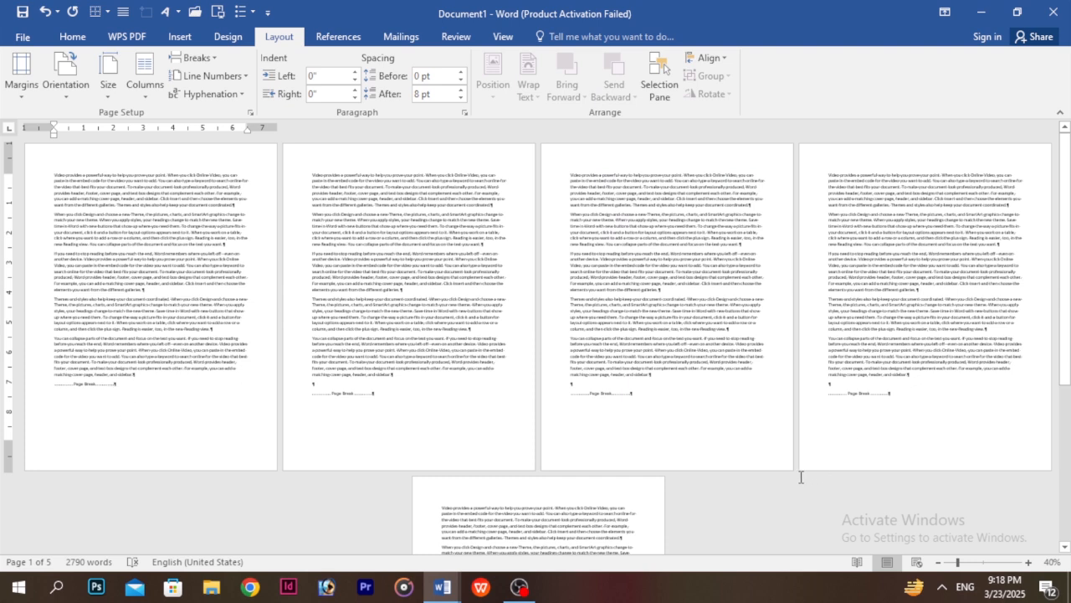
Step: Reopen the page setup, preview the Landscape orientation, and switch the selection back to Portrait
{"action": "double_click", "coordinate": [8, 285]}
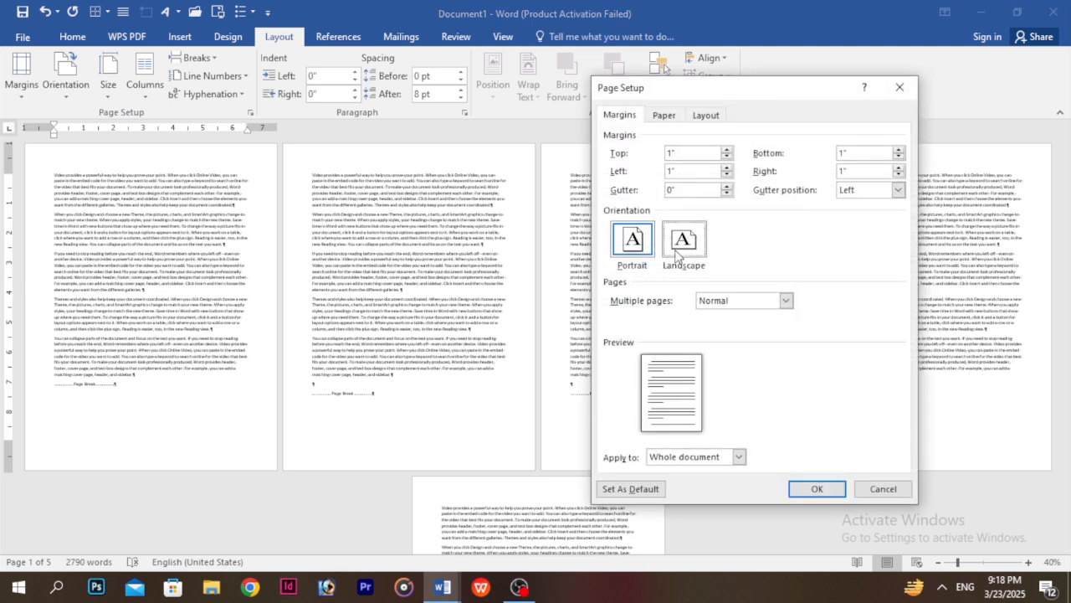
{"action": "left_click", "coordinate": [678, 251]}
{"action": "left_click", "coordinate": [632, 243]}
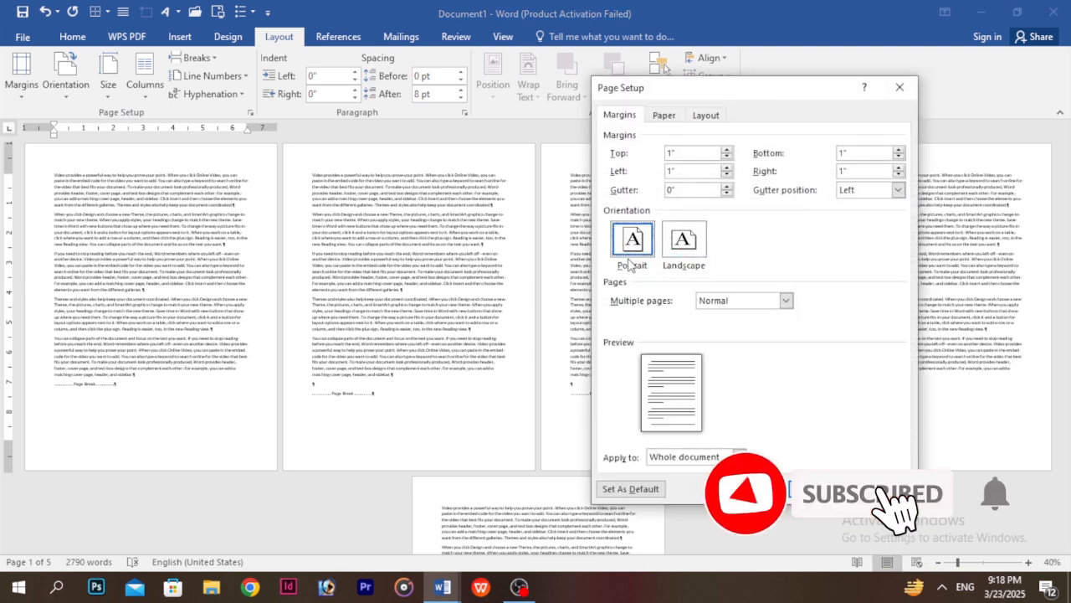
Step: Apply the Landscape orientation from this point forward through the page setup
{"action": "left_click", "coordinate": [701, 458]}
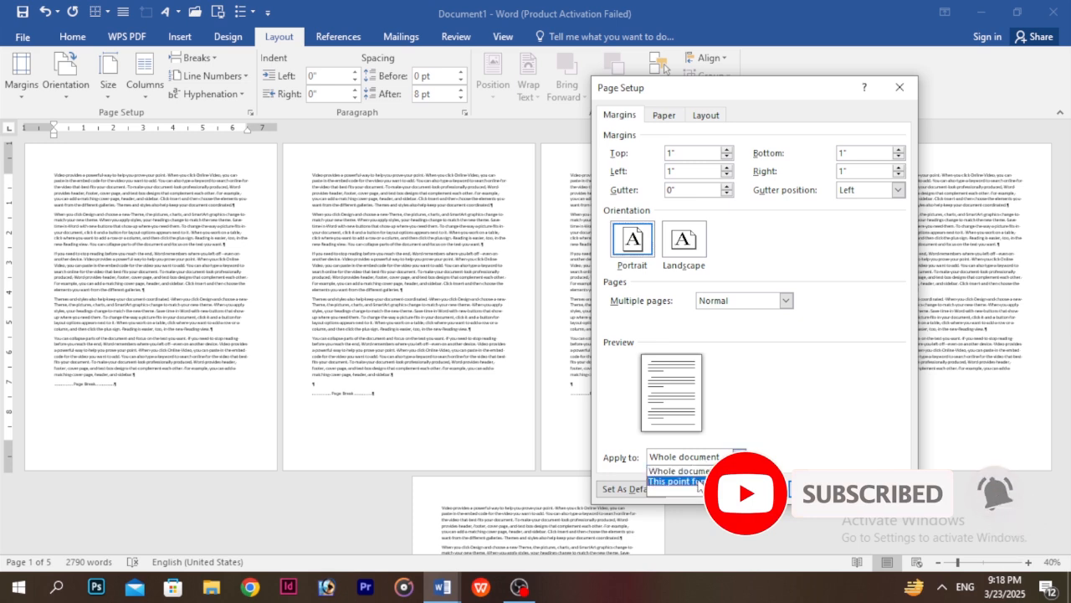
{"action": "left_click", "coordinate": [678, 481]}
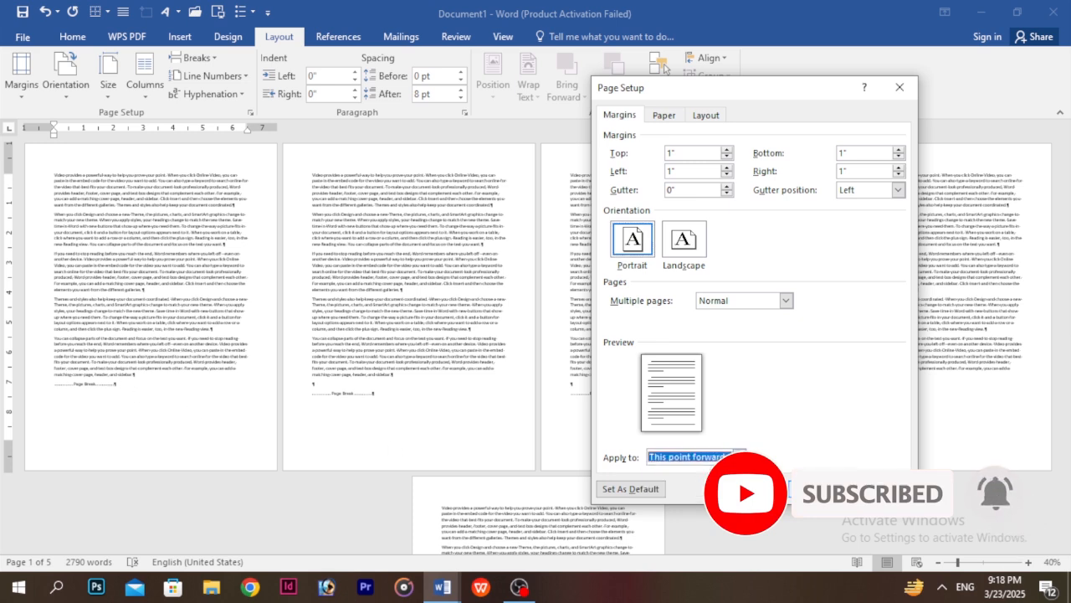
{"action": "left_click", "coordinate": [697, 243]}
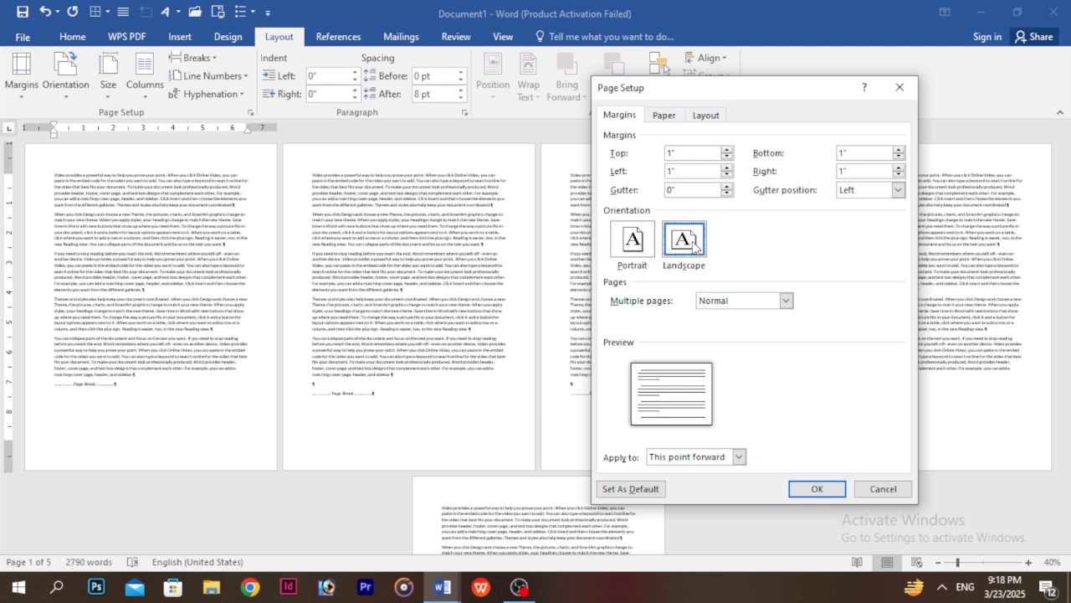
{"action": "left_click", "coordinate": [824, 493]}
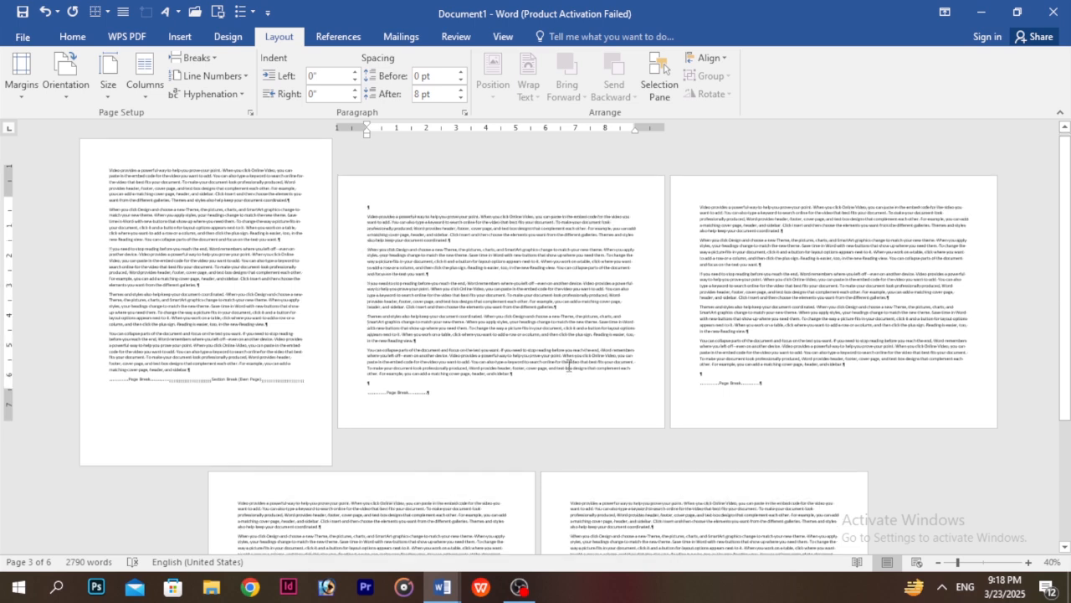
{"action": "scroll", "coordinate": [498, 342], "scroll_direction": "down", "scroll_amount": 2}
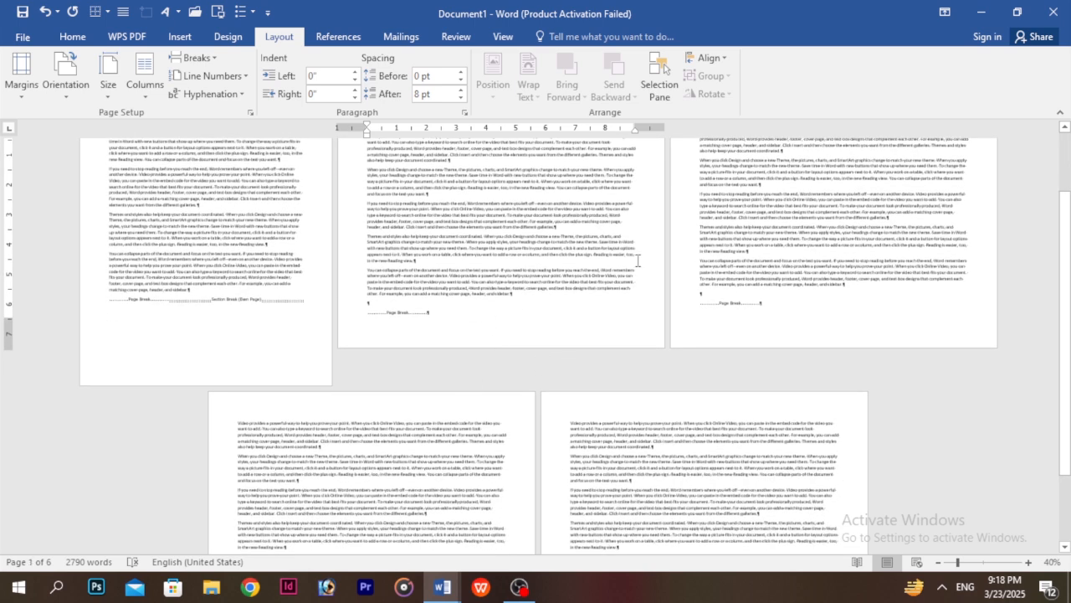
{"action": "double_click", "coordinate": [703, 384]}
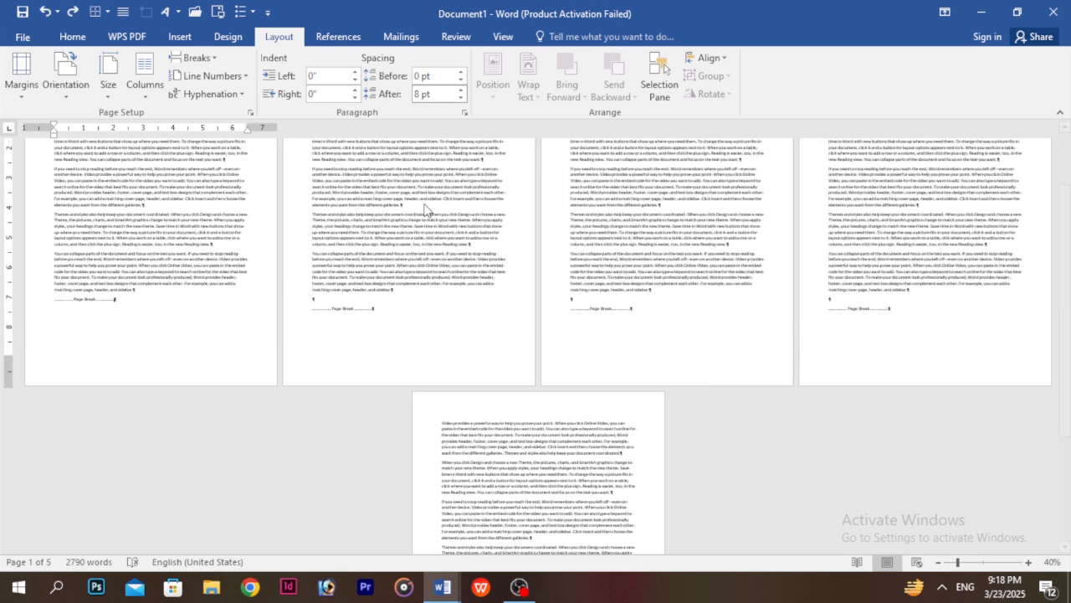
Step: Choose the Legal 8 1/2 x 14 in paper size for this point forward in the page setup
{"action": "double_click", "coordinate": [10, 290]}
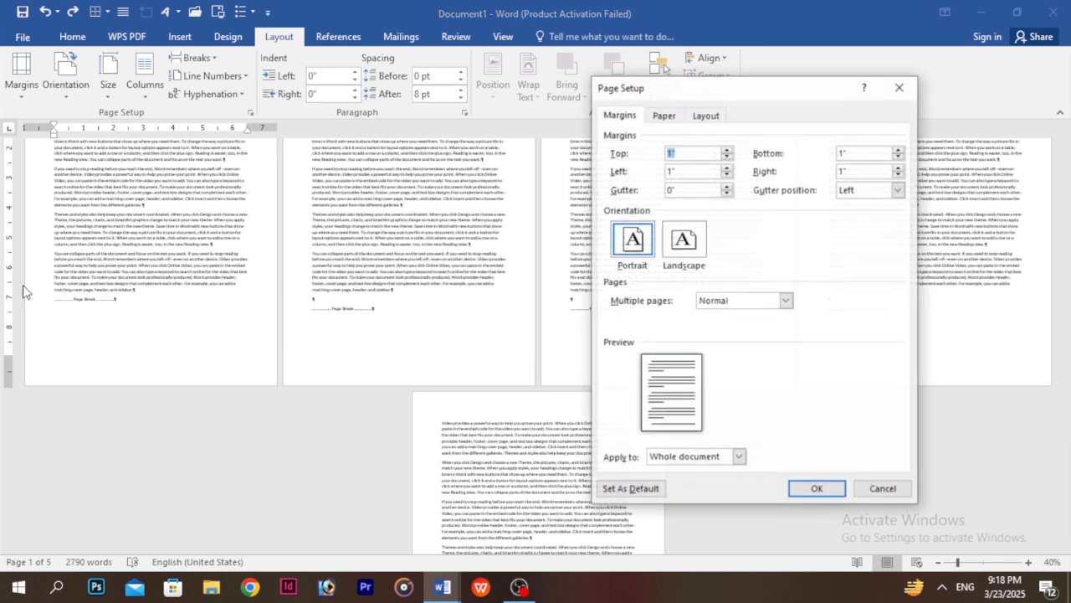
{"action": "left_click", "coordinate": [673, 118]}
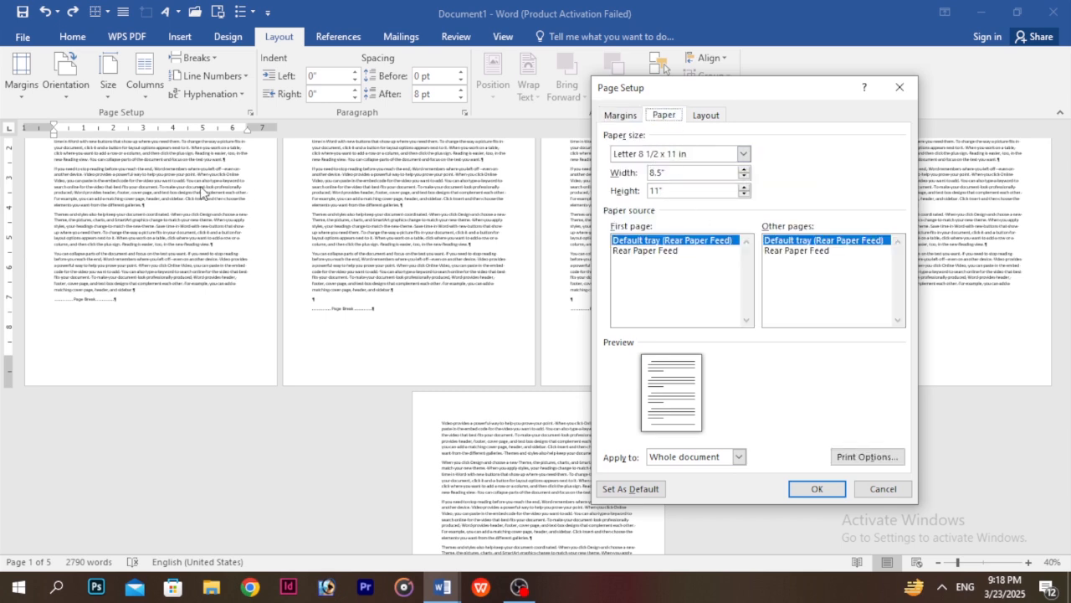
{"action": "left_click", "coordinate": [674, 158]}
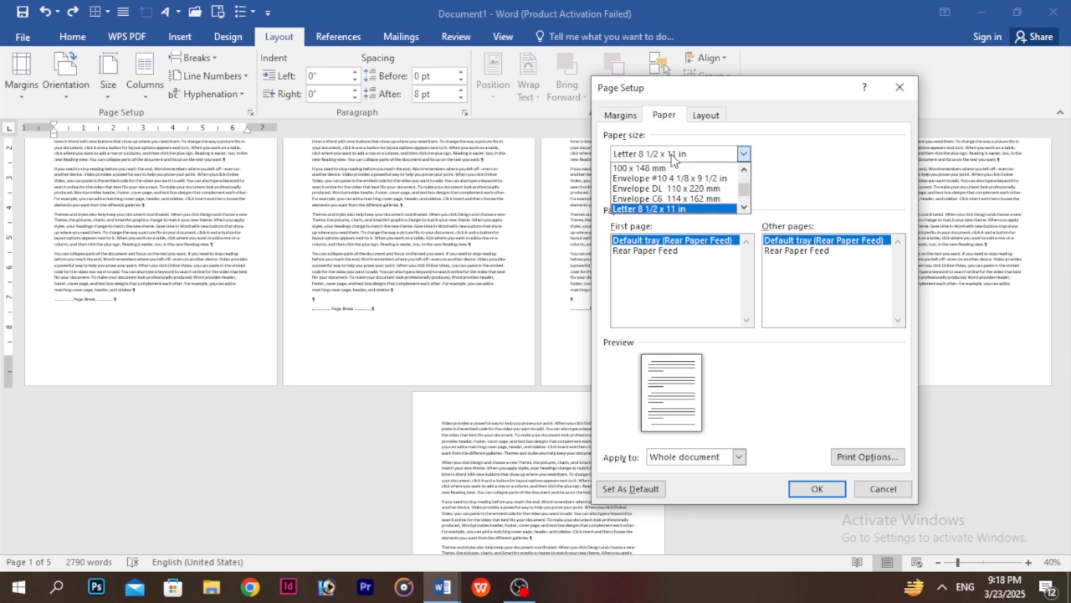
{"action": "scroll", "coordinate": [672, 171], "scroll_direction": "down", "scroll_amount": 1}
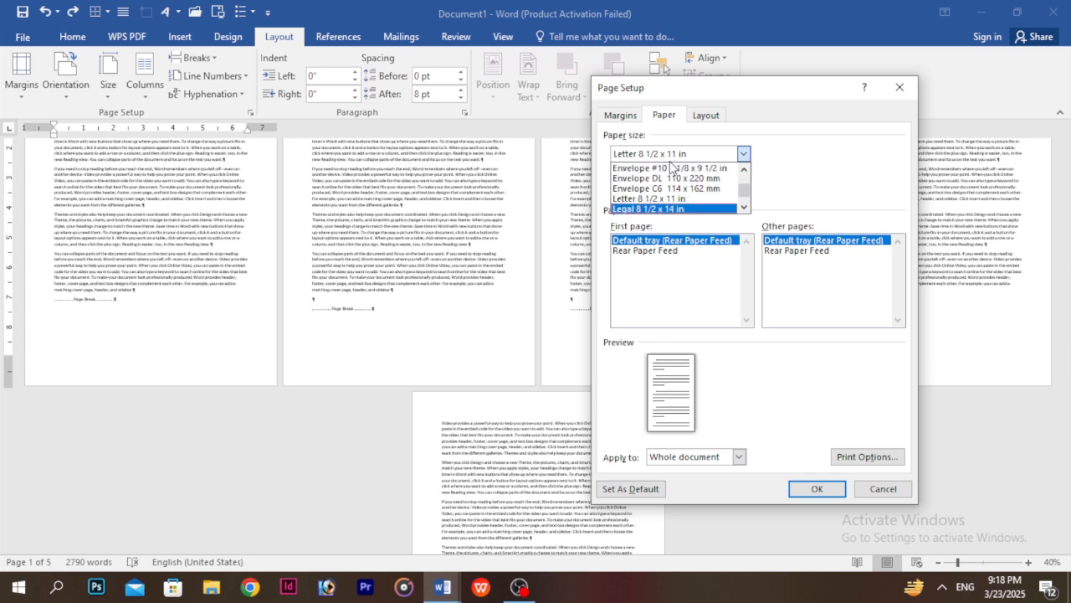
{"action": "left_click", "coordinate": [659, 209]}
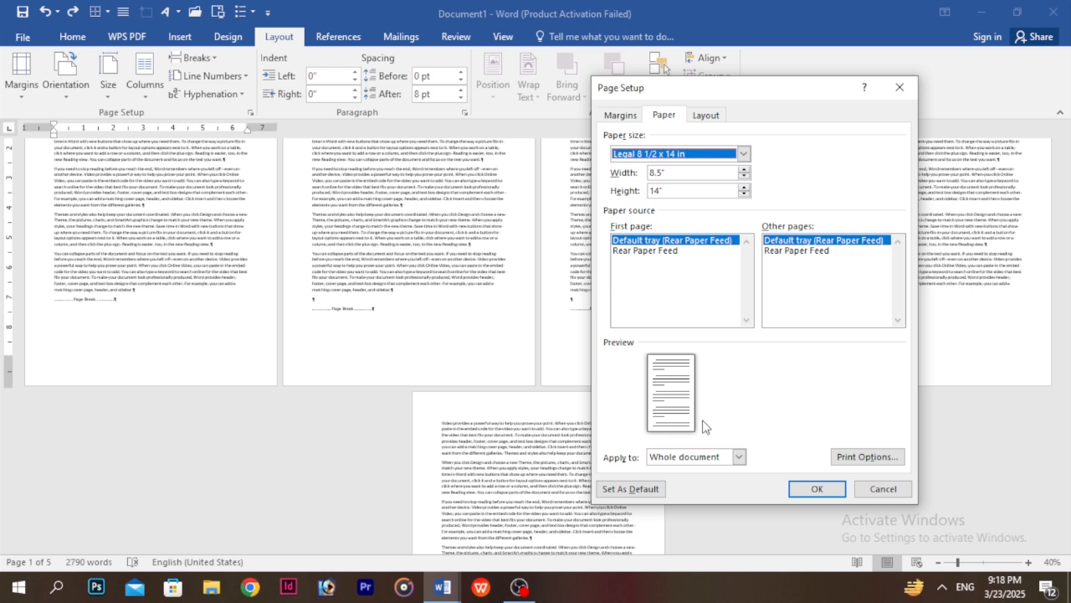
{"action": "left_click", "coordinate": [699, 460]}
{"action": "left_click", "coordinate": [684, 482]}
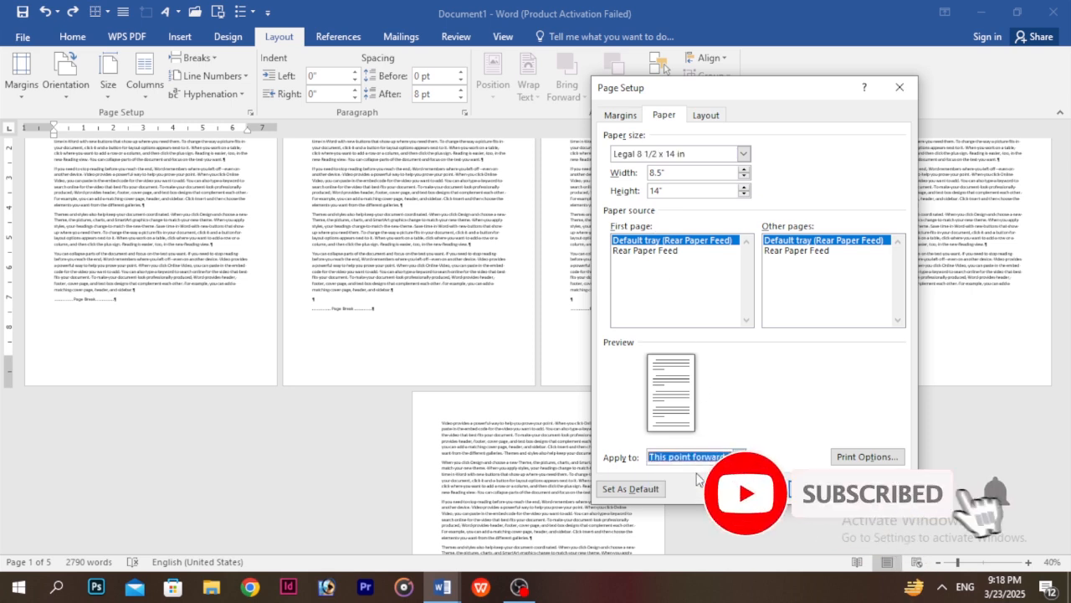
Step: Preview the Landscape orientation, return the selection to Portrait, and apply the page setup from this point forward
{"action": "left_click", "coordinate": [632, 117]}
{"action": "left_click", "coordinate": [675, 249]}
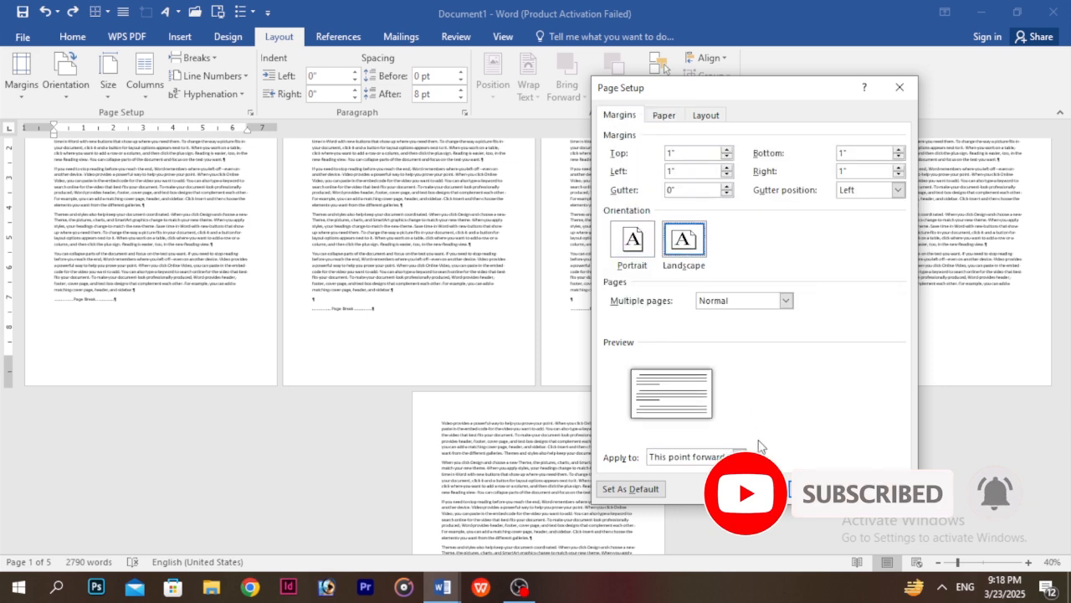
{"action": "left_click", "coordinate": [648, 242]}
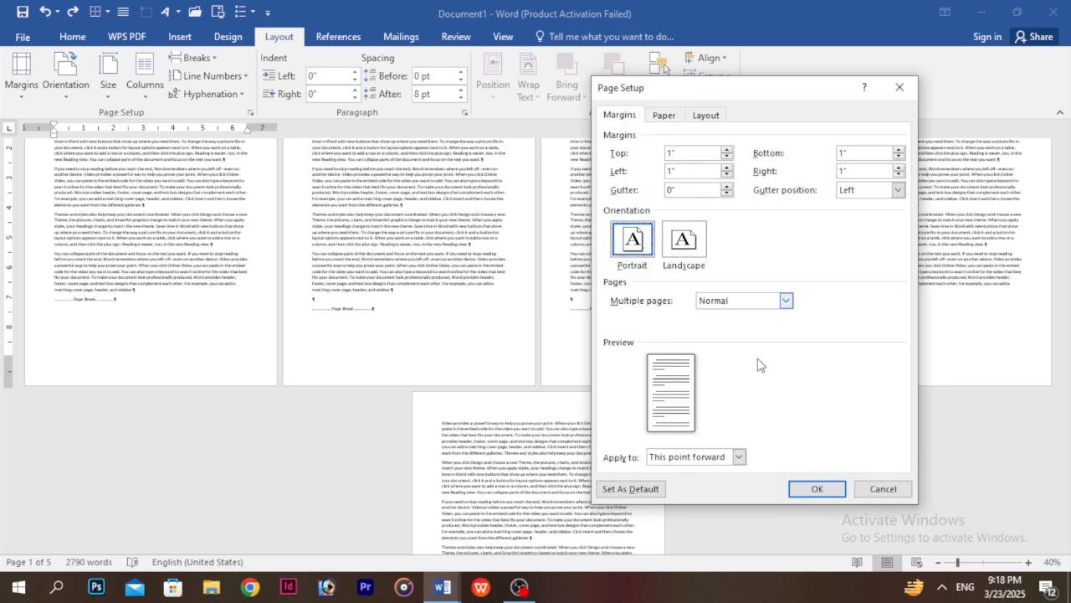
{"action": "left_click", "coordinate": [817, 489]}
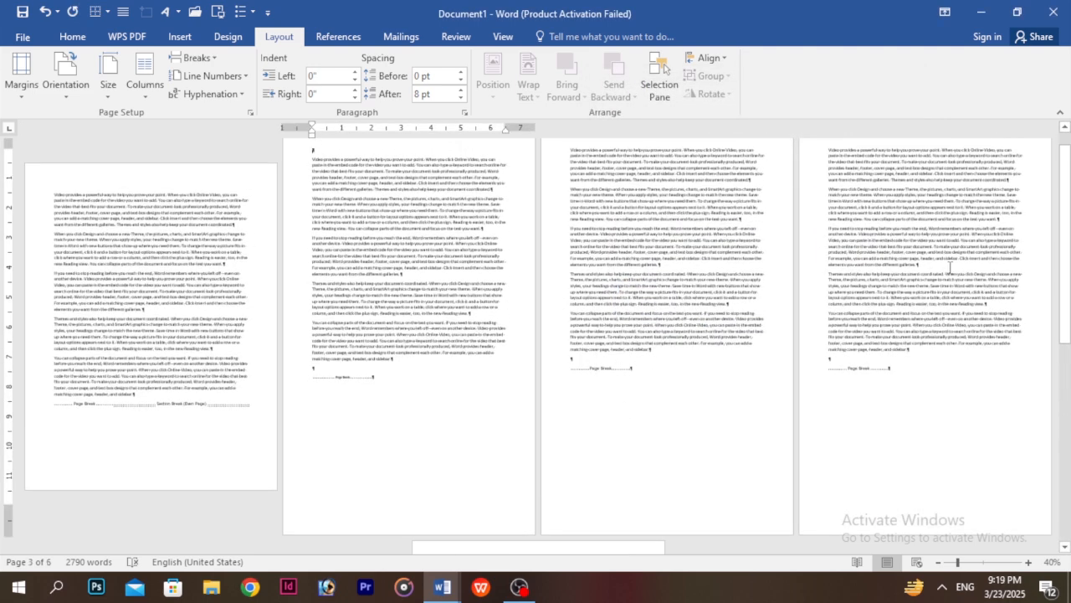
{"action": "mouse_move", "coordinate": [1064, 236]}
{"action": "left_mouse_down"}
{"action": "mouse_move", "coordinate": [1064, 363]}
{"action": "mouse_move", "coordinate": [1064, 234]}
{"action": "left_mouse_up"}
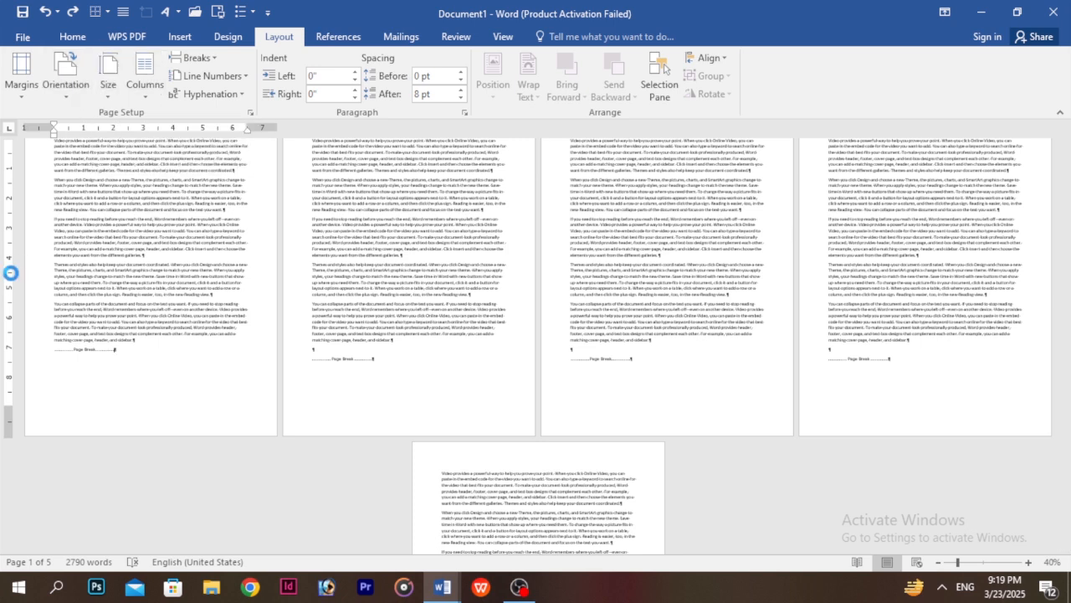
Step: View the paper settings in the page setup and close them without changes
{"action": "double_click", "coordinate": [10, 276]}
{"action": "left_click", "coordinate": [667, 117]}
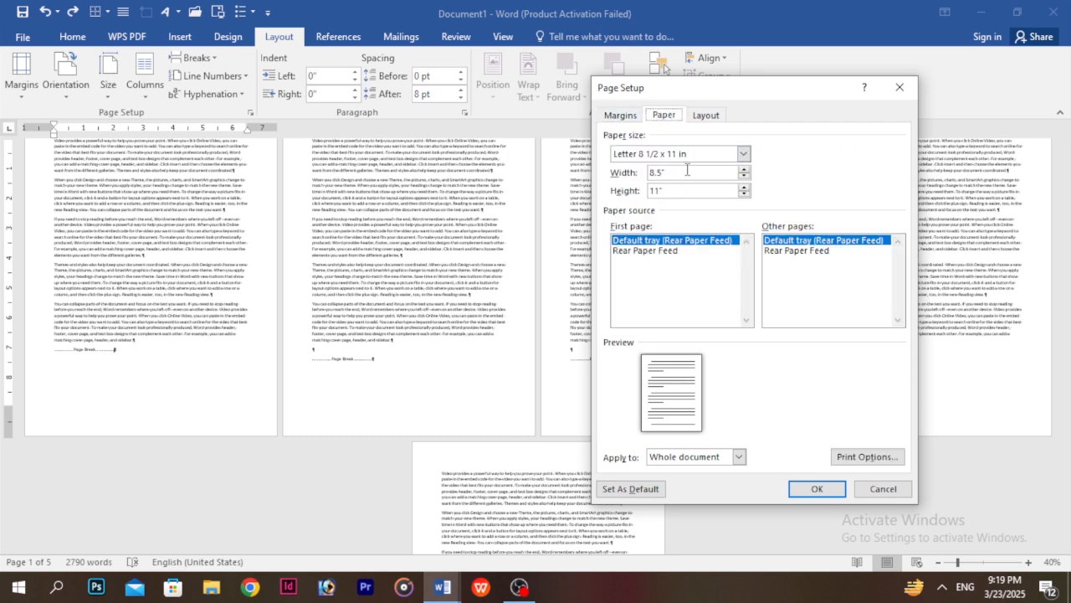
{"action": "left_click", "coordinate": [899, 87]}
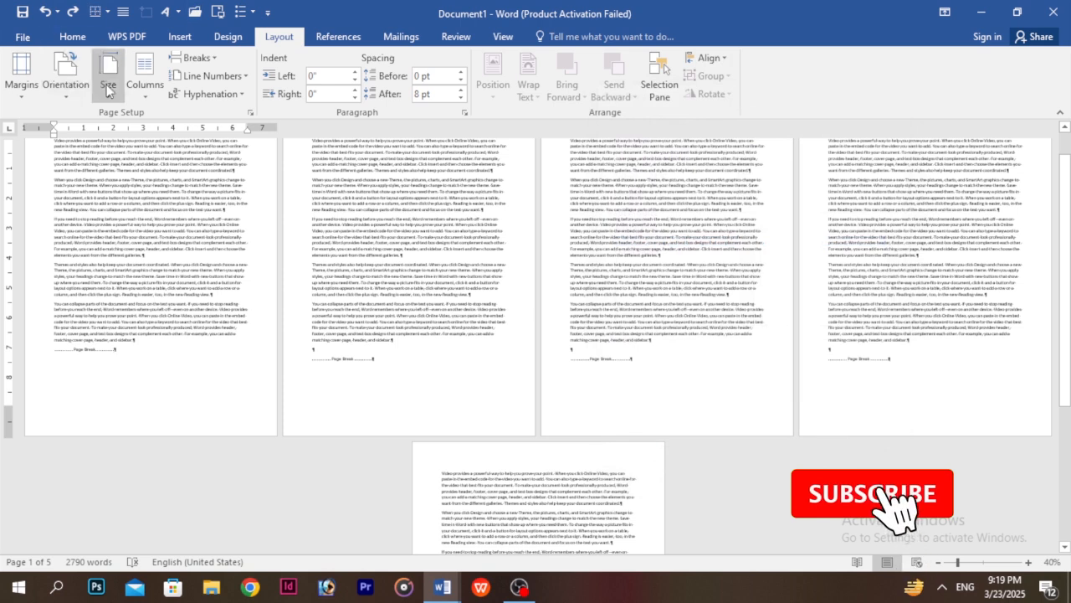
{"action": "scroll", "coordinate": [497, 258], "scroll_direction": "up", "scroll_amount": 1}
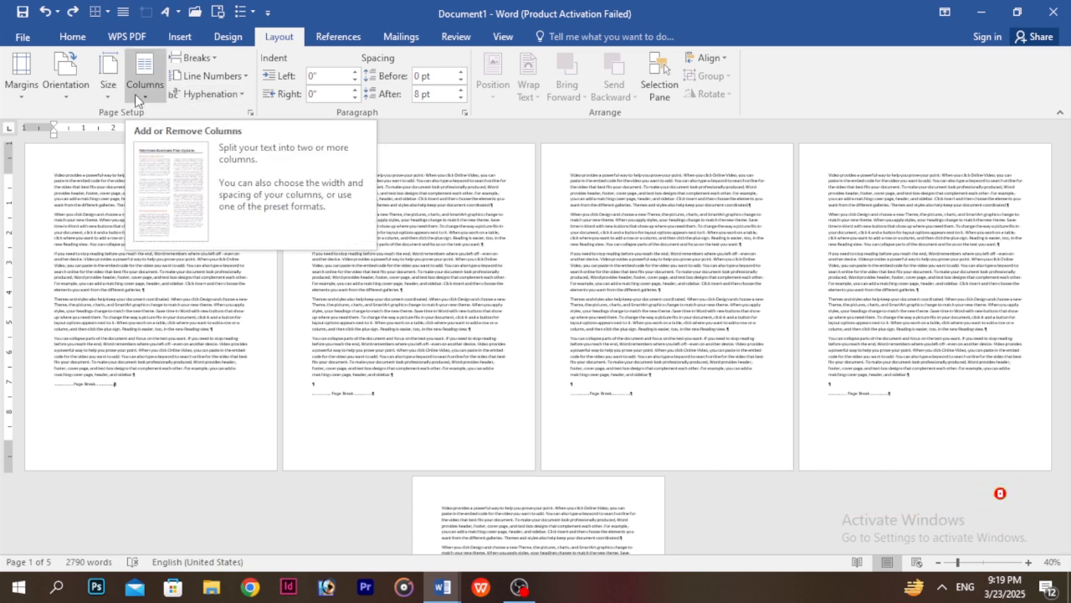
Step: Switch to the blank Document3 window and view its paper settings in the page setup
{"action": "mouse_move", "coordinate": [443, 586]}
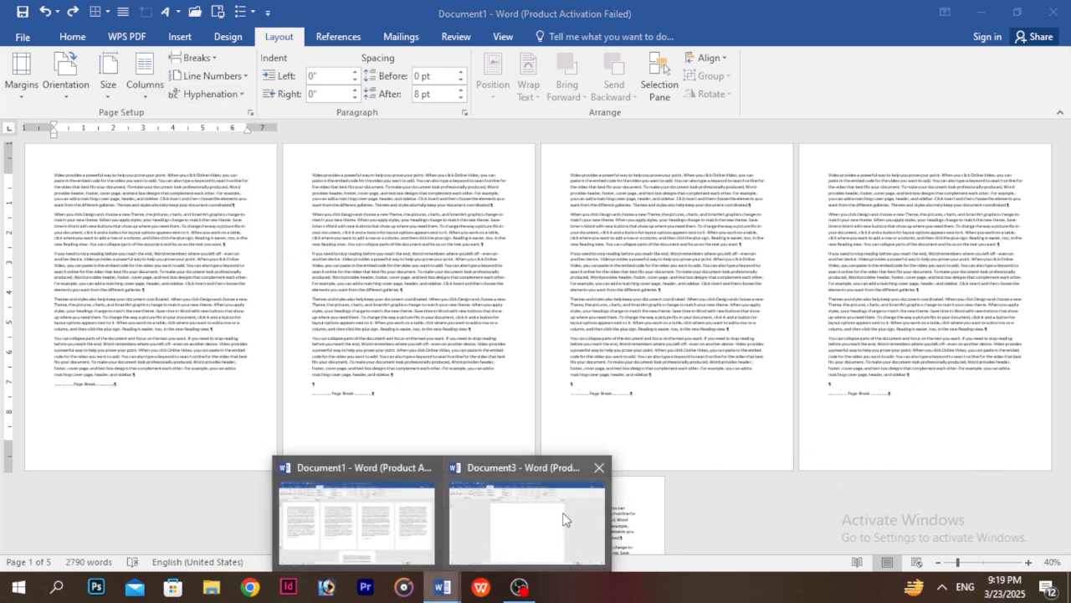
{"action": "left_click", "coordinate": [568, 514]}
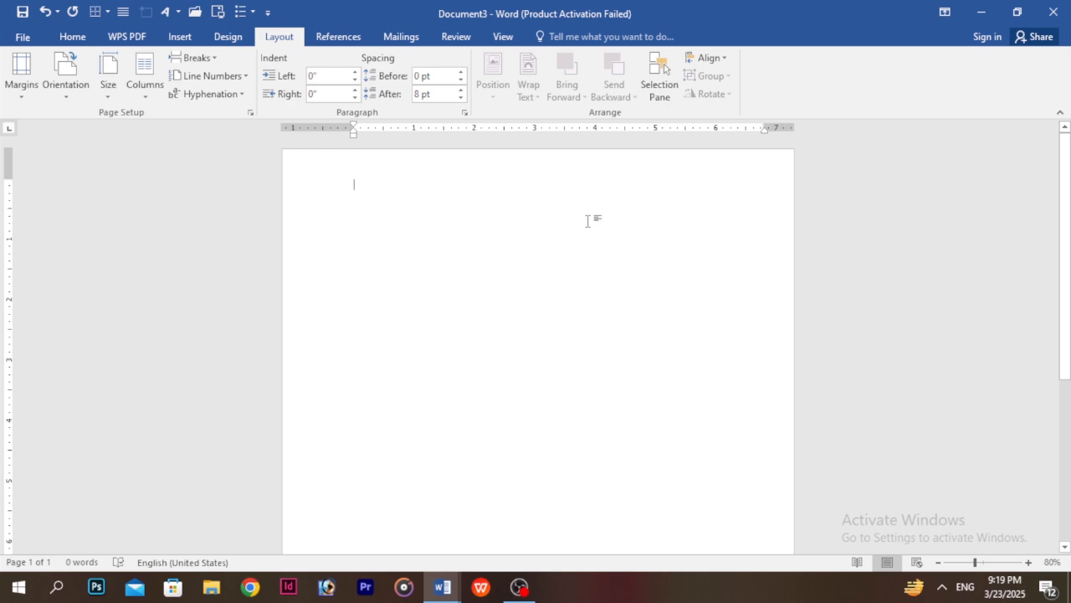
{"action": "double_click", "coordinate": [10, 254]}
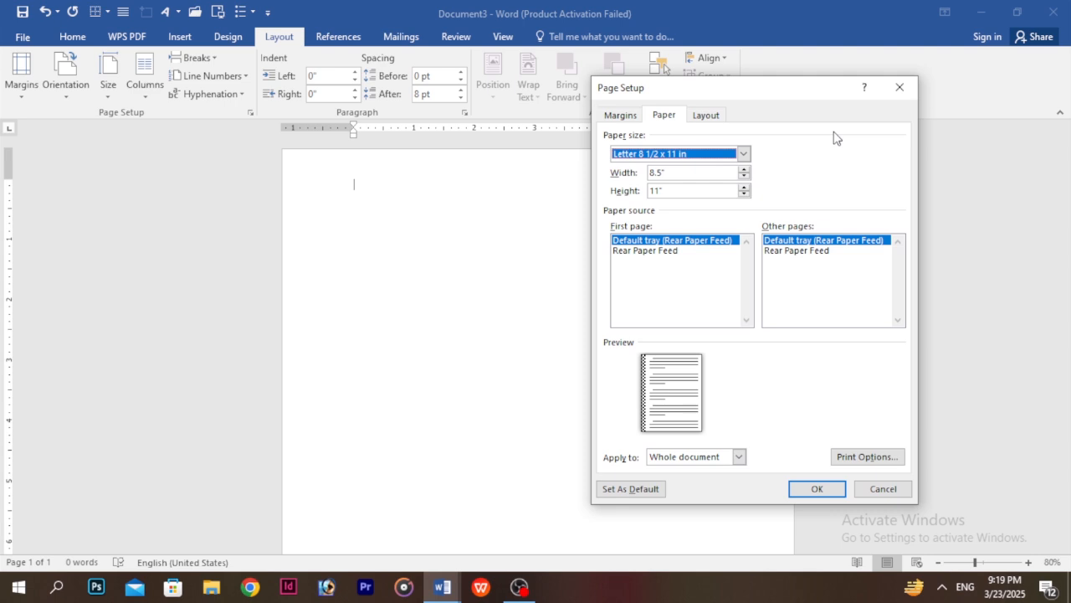
{"action": "left_click", "coordinate": [900, 90]}
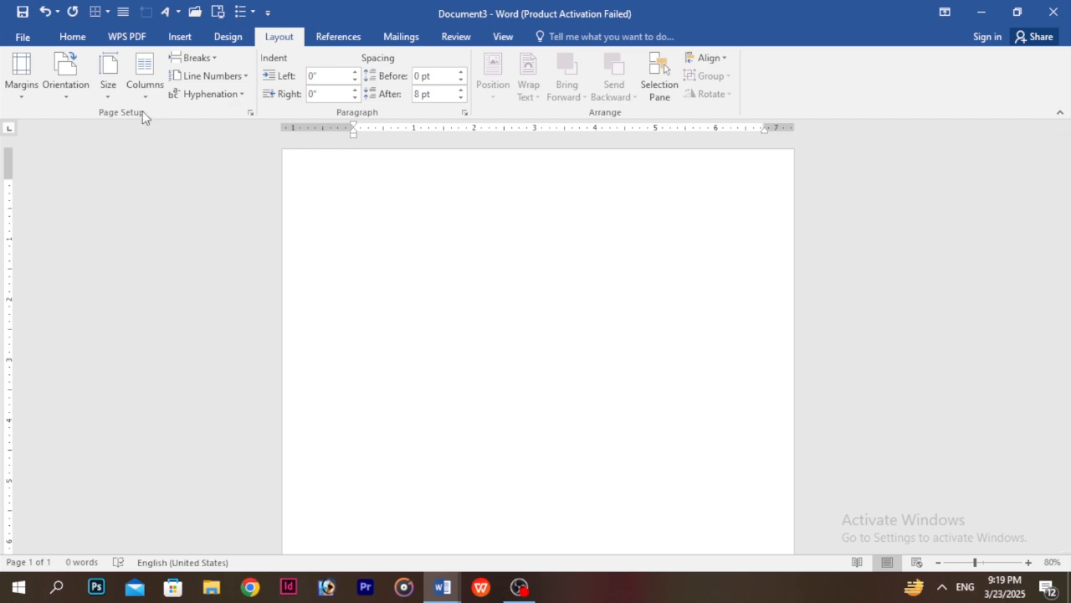
Step: Set the paper size to A4 210 x 297 mm and apply the Narrow margins preset
{"action": "left_click", "coordinate": [108, 86]}
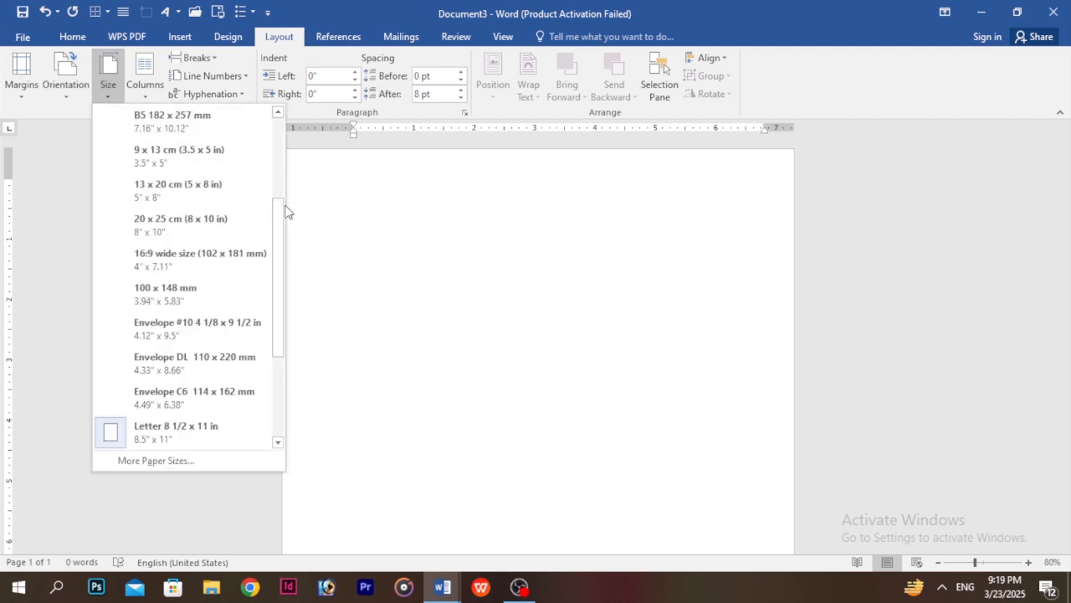
{"action": "left_click_drag", "start_coordinate": [279, 205], "coordinate": [280, 126]}
{"action": "left_click", "coordinate": [190, 112]}
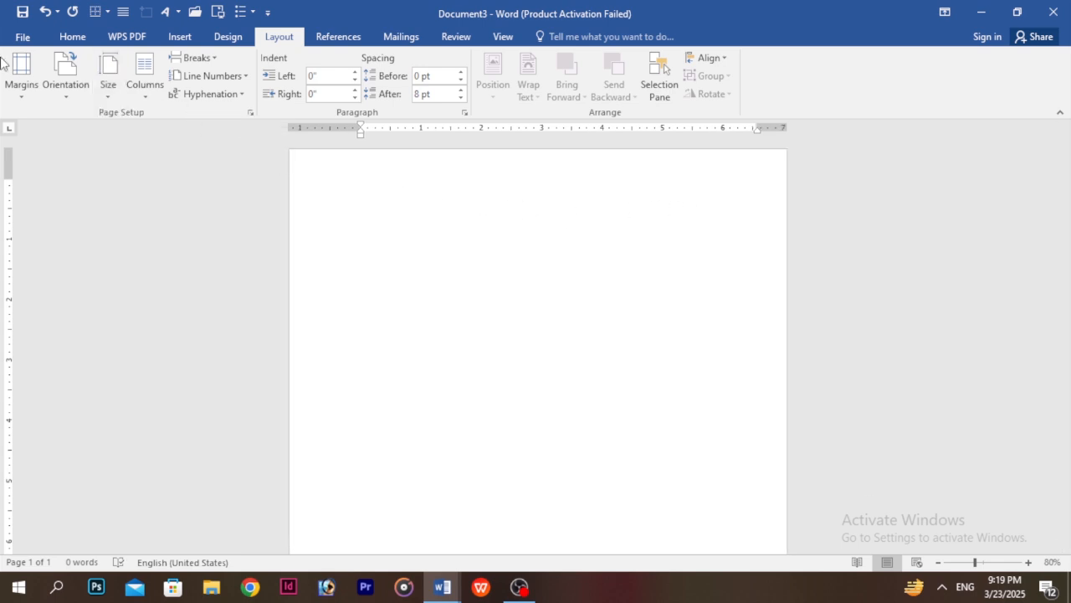
{"action": "left_click", "coordinate": [22, 87]}
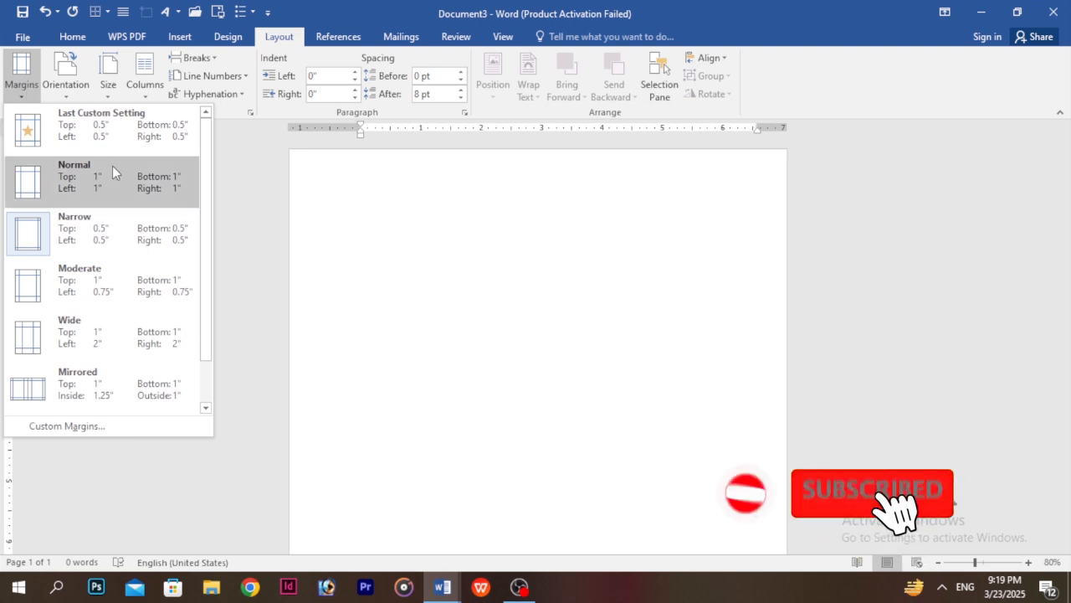
{"action": "left_click", "coordinate": [128, 224]}
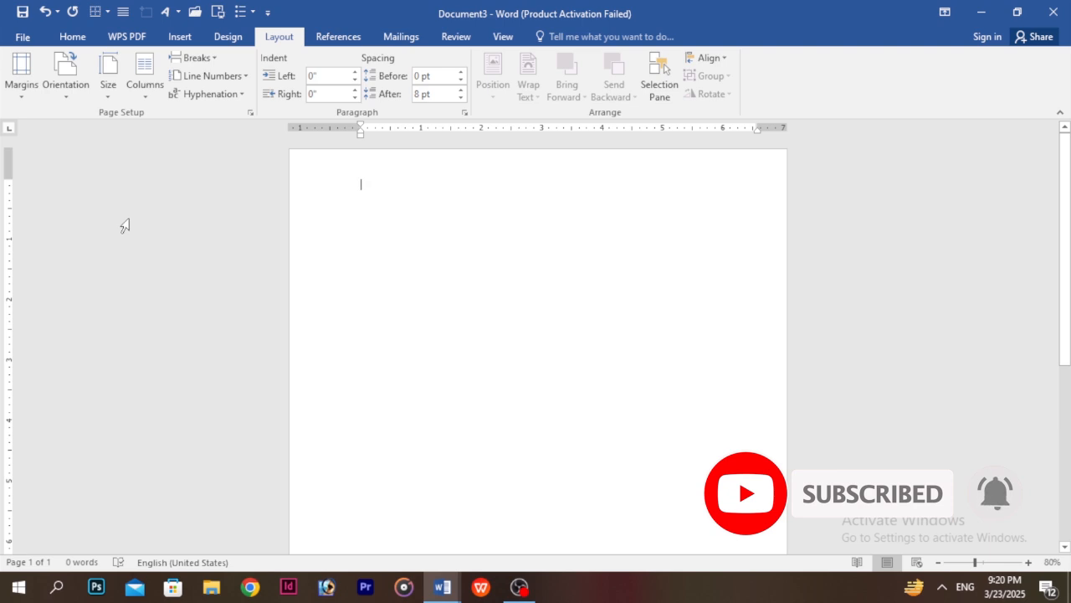
Step: Browse the preset paper sizes and open the page setup's full paper size settings
{"action": "left_click", "coordinate": [104, 87]}
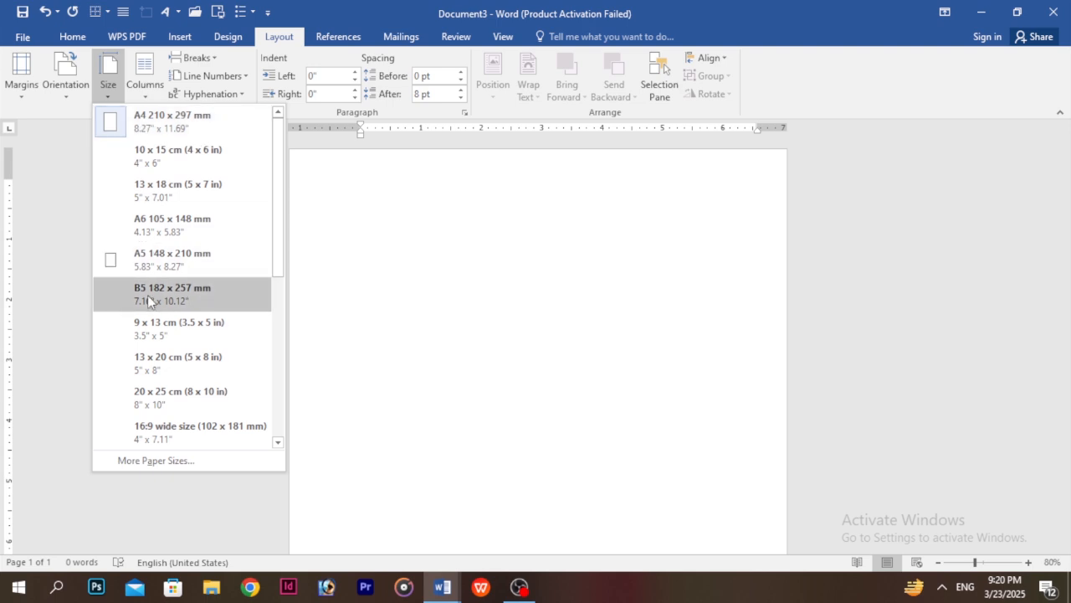
{"action": "left_click_drag", "start_coordinate": [277, 148], "coordinate": [281, 220]}
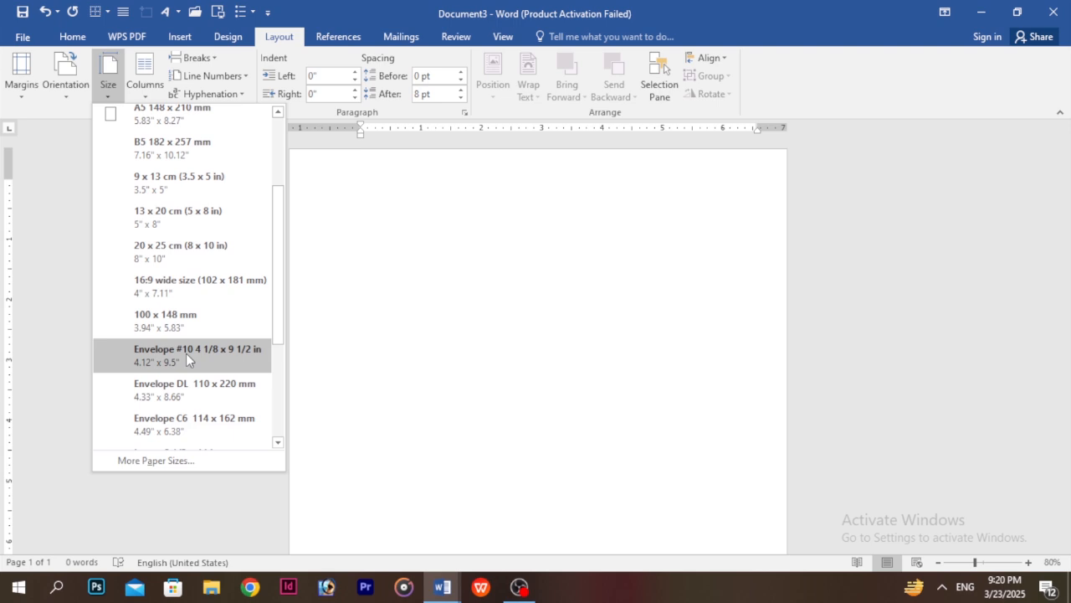
{"action": "left_click", "coordinate": [156, 461]}
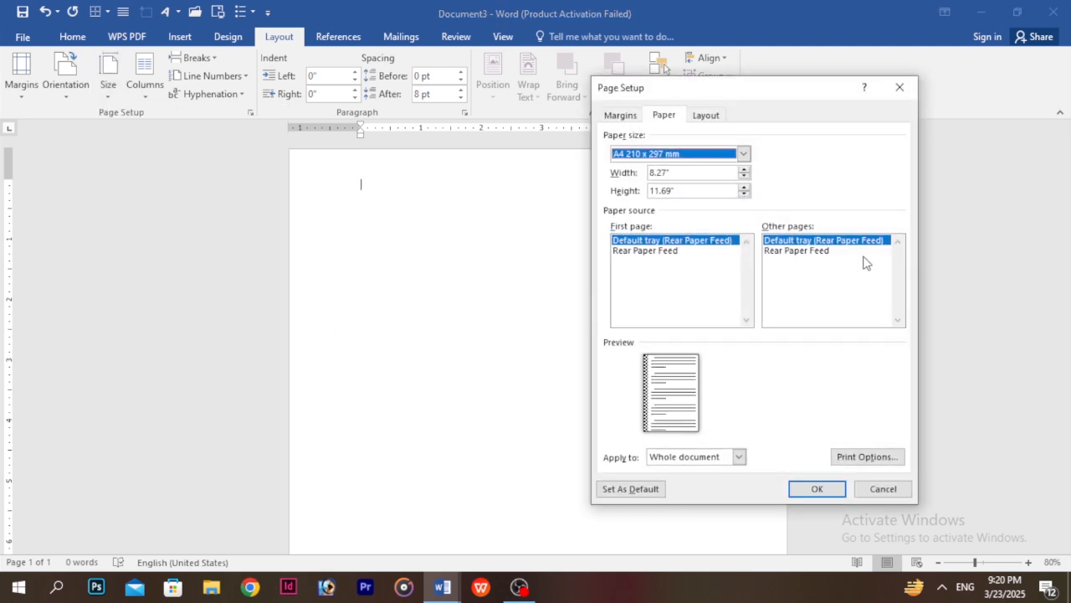
{"action": "left_click", "coordinate": [710, 155]}
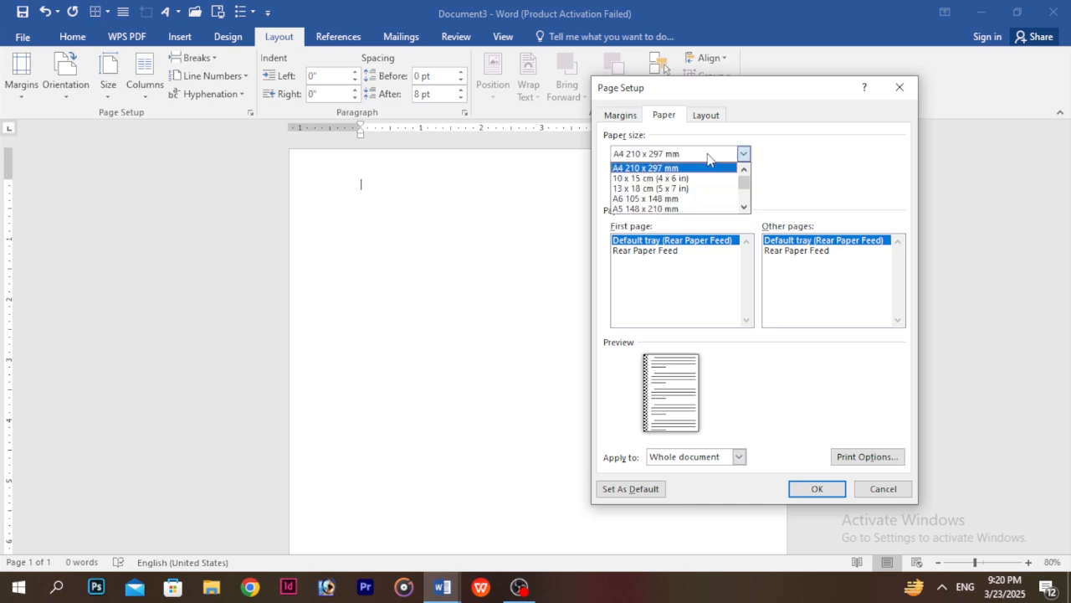
{"action": "left_click", "coordinate": [800, 142]}
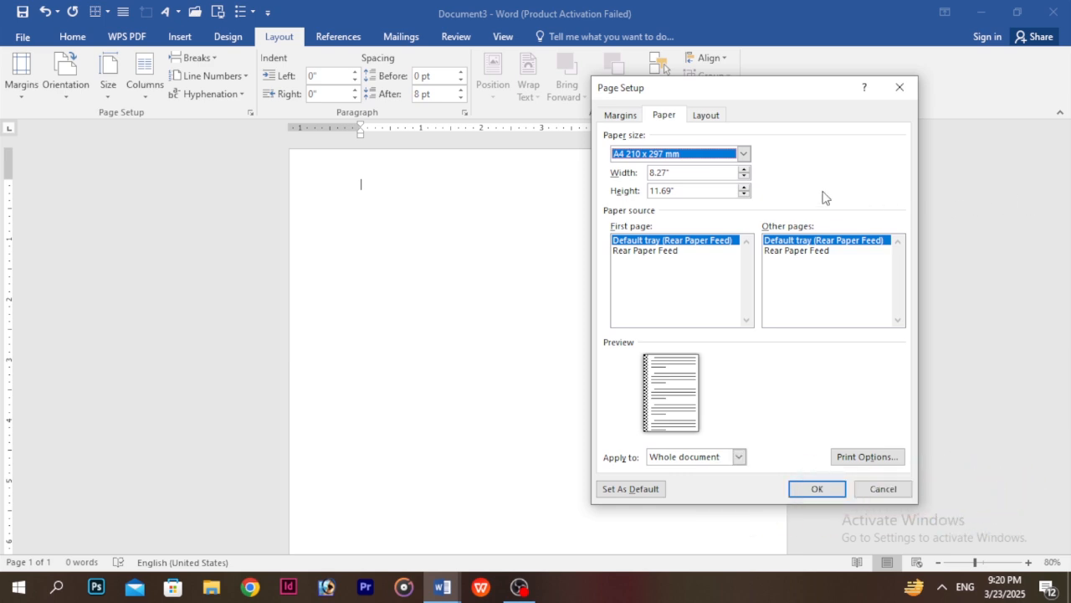
Step: Set a custom paper size with a width of 4.0 inches and a height of 5 inches
{"action": "double_click", "coordinate": [677, 173]}
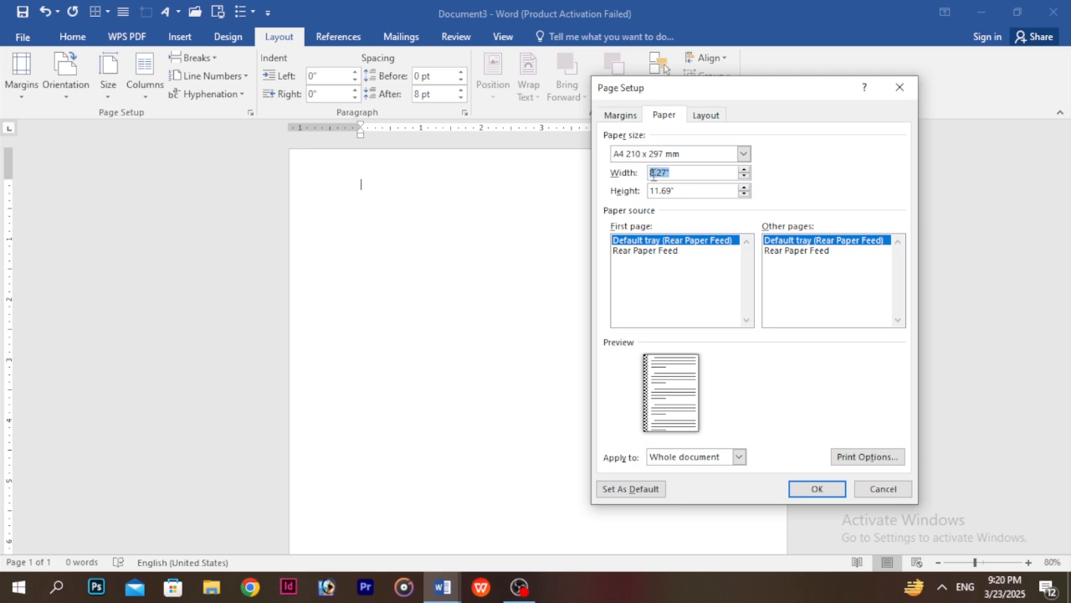
{"action": "type", "text": "4"}
{"action": "left_click", "coordinate": [742, 194]}
{"action": "left_click_drag", "start_coordinate": [689, 193], "coordinate": [591, 202]}
{"action": "type", "text": "5"}
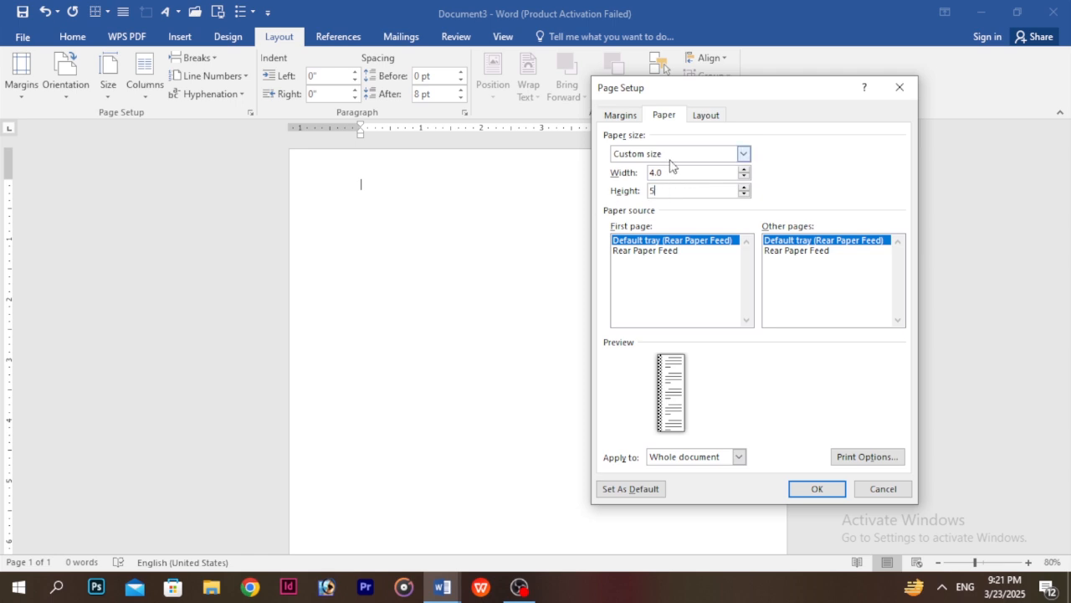
{"action": "type", "text": "."}
{"action": "left_click", "coordinate": [675, 152]}
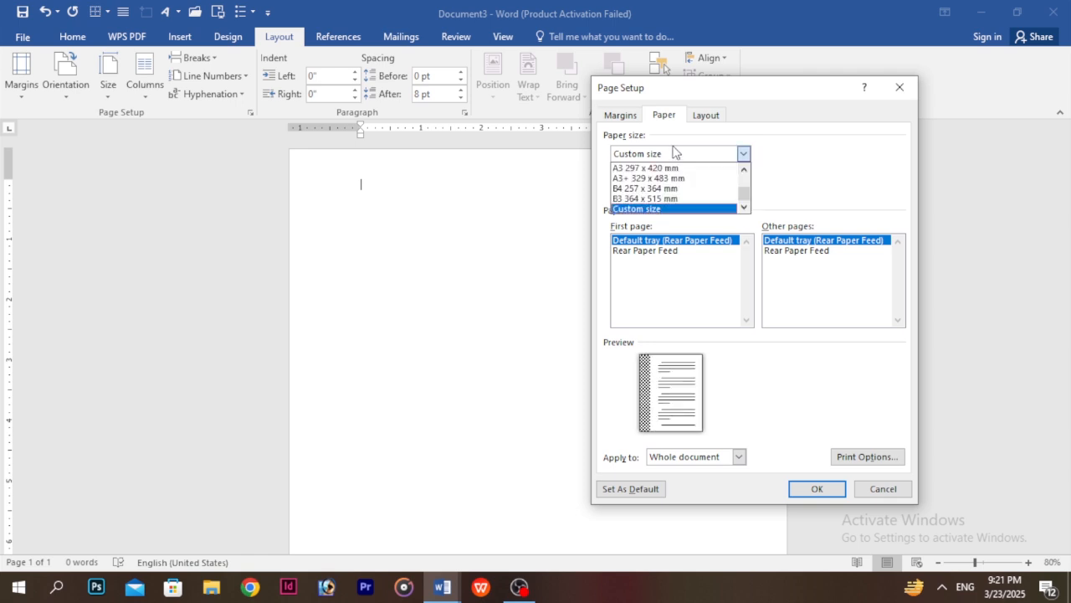
{"action": "left_click", "coordinate": [825, 191]}
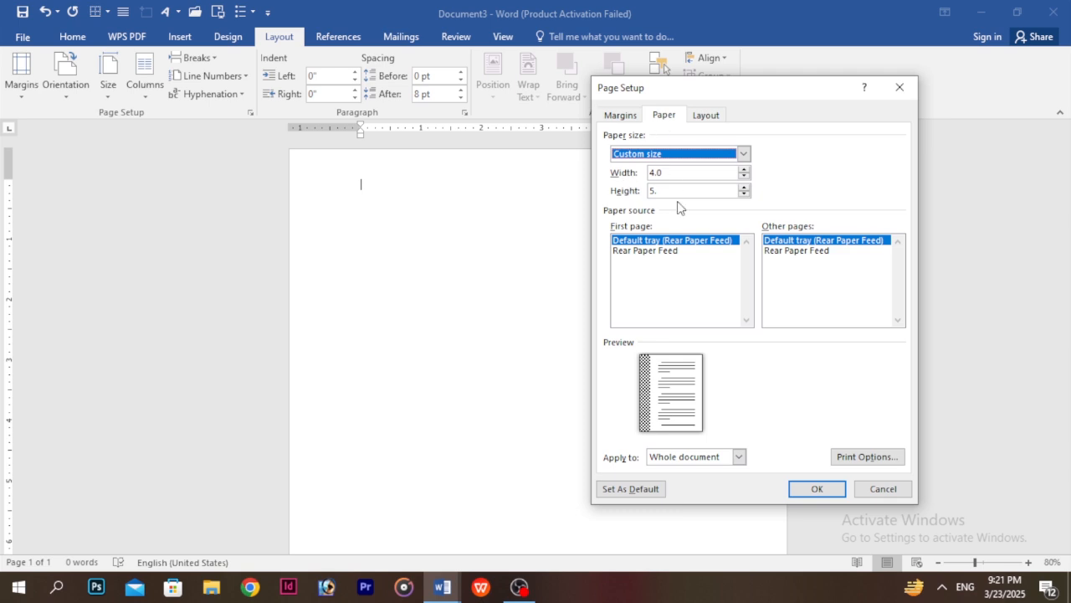
Step: Reduce the gutter margin to 0 inches and apply the page setup to the whole document
{"action": "left_click", "coordinate": [632, 119]}
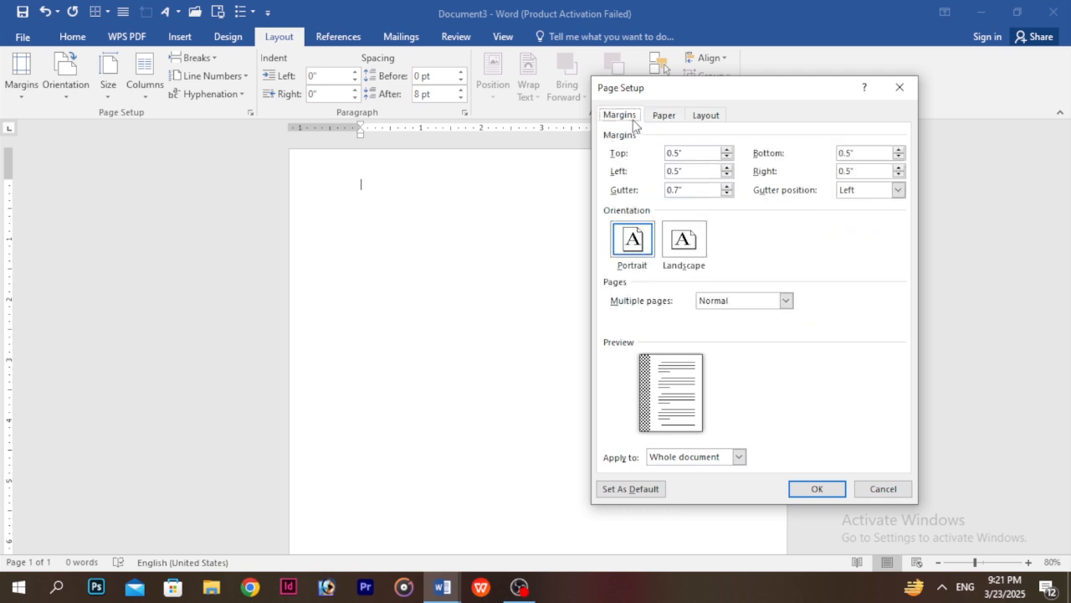
{"action": "left_click", "coordinate": [727, 193]}
{"action": "left_click", "coordinate": [726, 193]}
{"action": "left_click", "coordinate": [727, 193]}
{"action": "left_click", "coordinate": [726, 194]}
{"action": "left_click", "coordinate": [727, 194]}
{"action": "left_click", "coordinate": [726, 194]}
{"action": "left_click", "coordinate": [727, 193]}
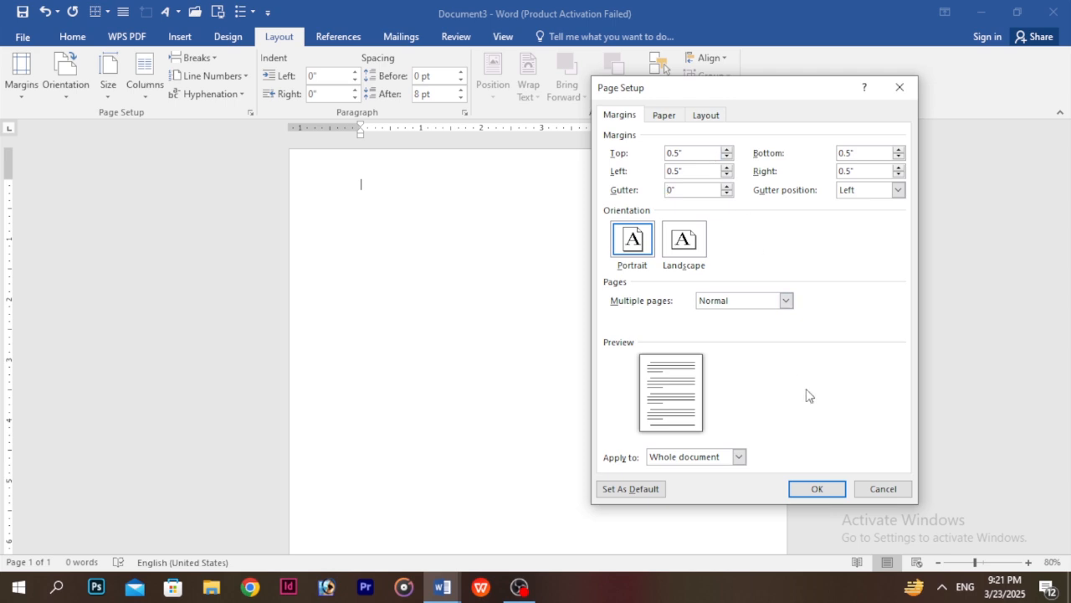
{"action": "left_click", "coordinate": [835, 488]}
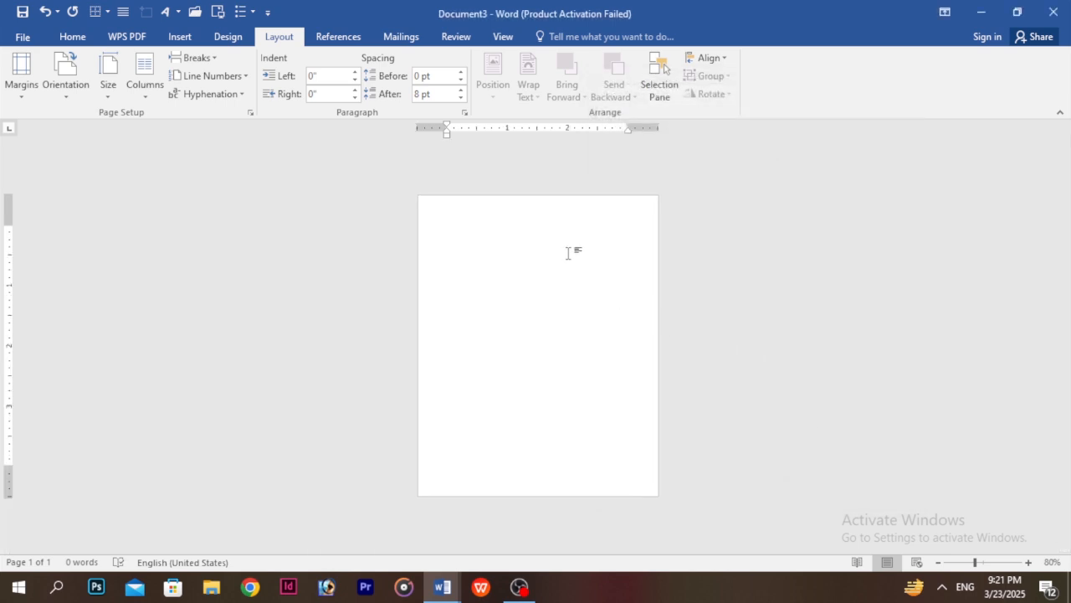
Step: Preview the A4 210 x 297 mm paper size in the page setup and close it without applying
{"action": "double_click", "coordinate": [10, 299]}
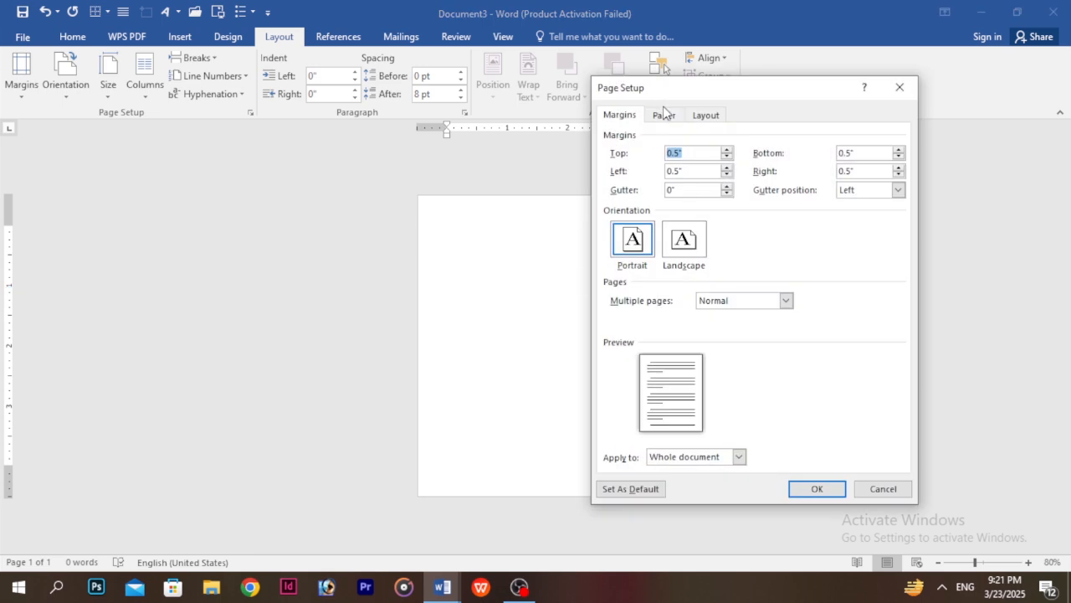
{"action": "left_click", "coordinate": [664, 114]}
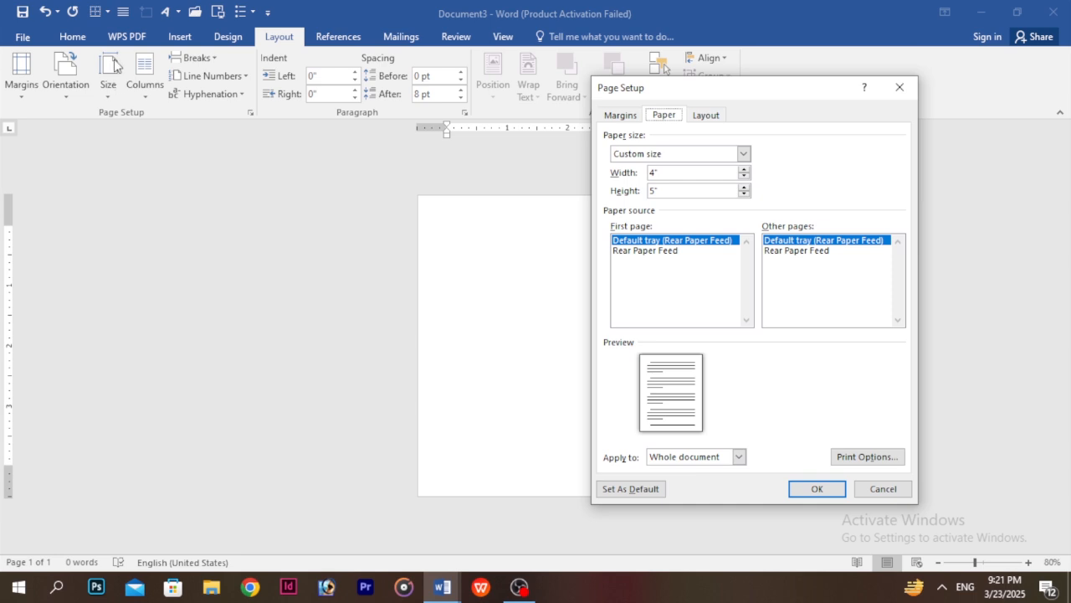
{"action": "left_click", "coordinate": [689, 155]}
{"action": "left_click_drag", "start_coordinate": [744, 193], "coordinate": [746, 157]}
{"action": "left_click", "coordinate": [644, 168]}
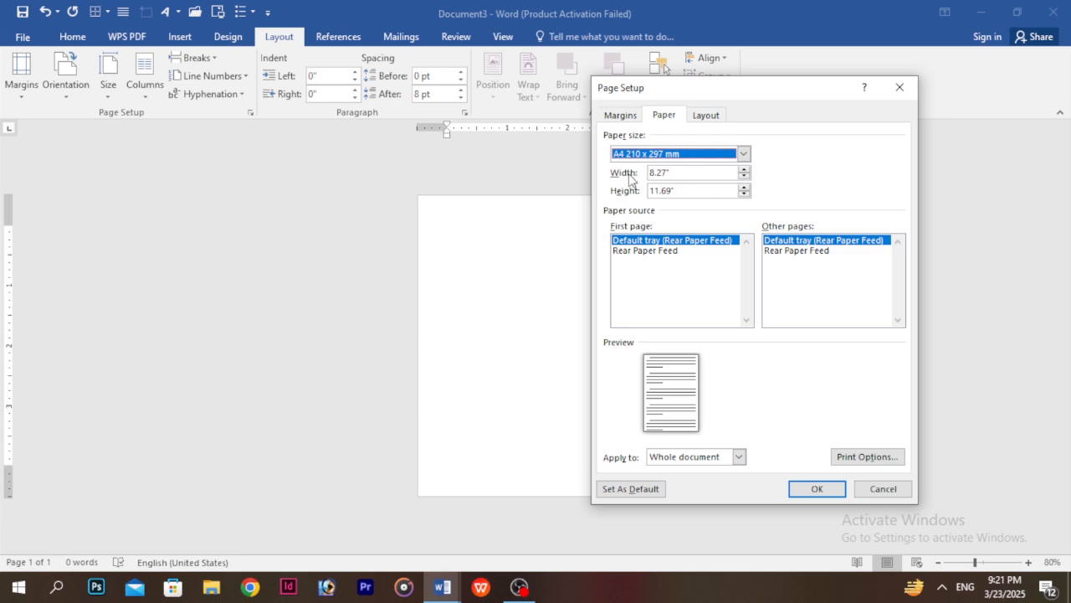
{"action": "left_click", "coordinate": [900, 87]}
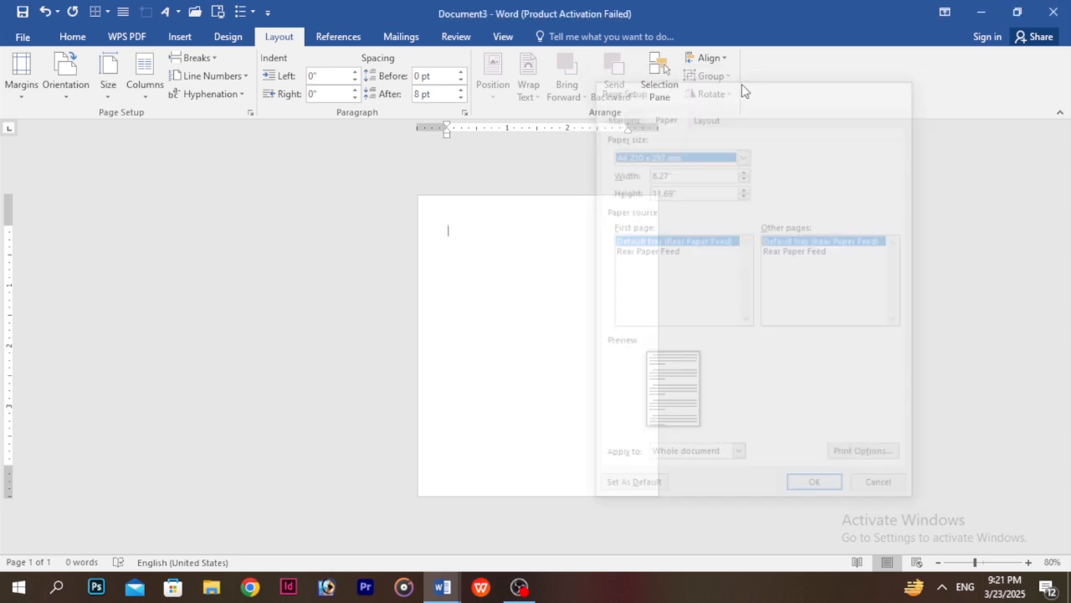
Step: Open the full paper size settings to review the custom width and height fields, and view the print options
{"action": "left_click", "coordinate": [119, 83]}
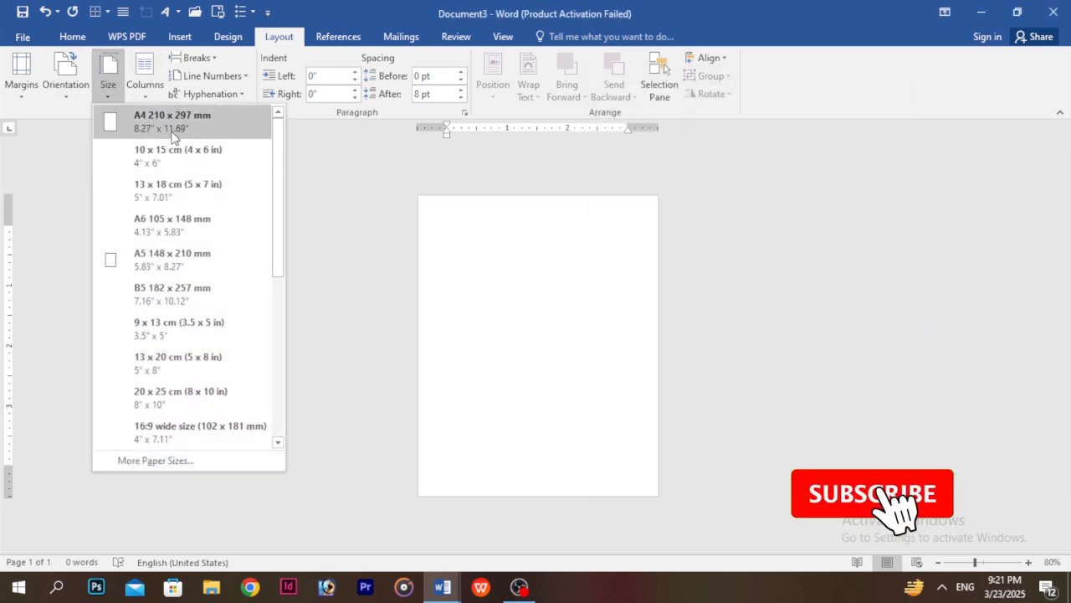
{"action": "left_click", "coordinate": [126, 459]}
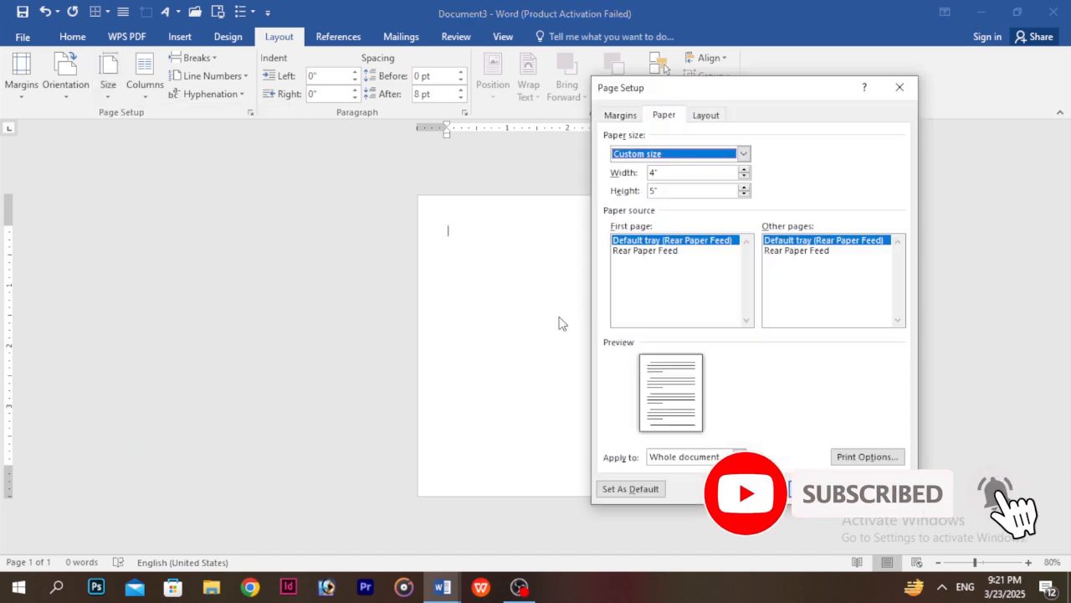
{"action": "left_click", "coordinate": [660, 172]}
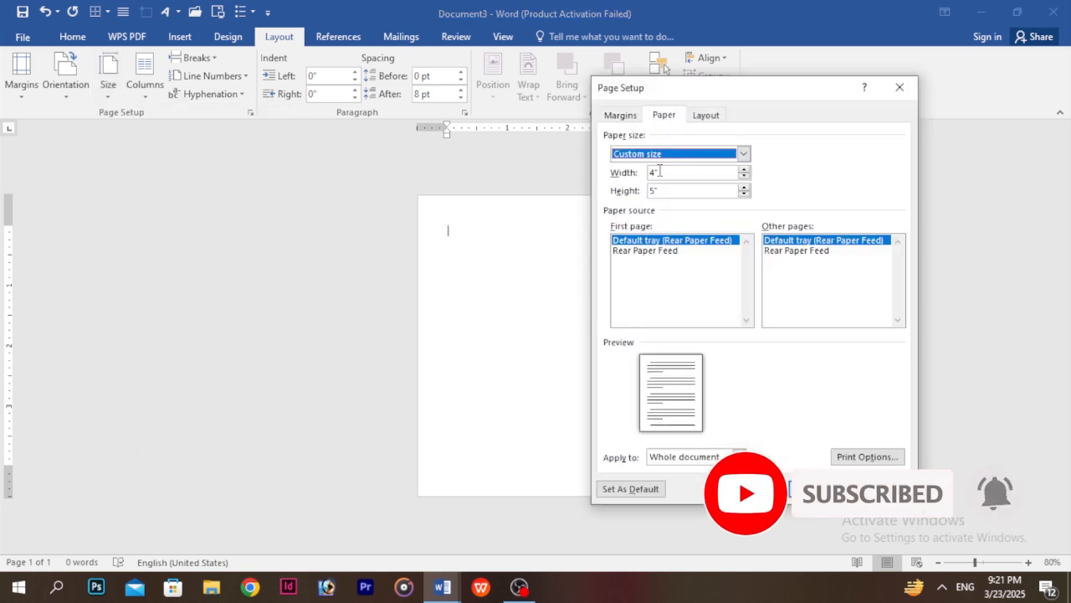
{"action": "left_click", "coordinate": [660, 191]}
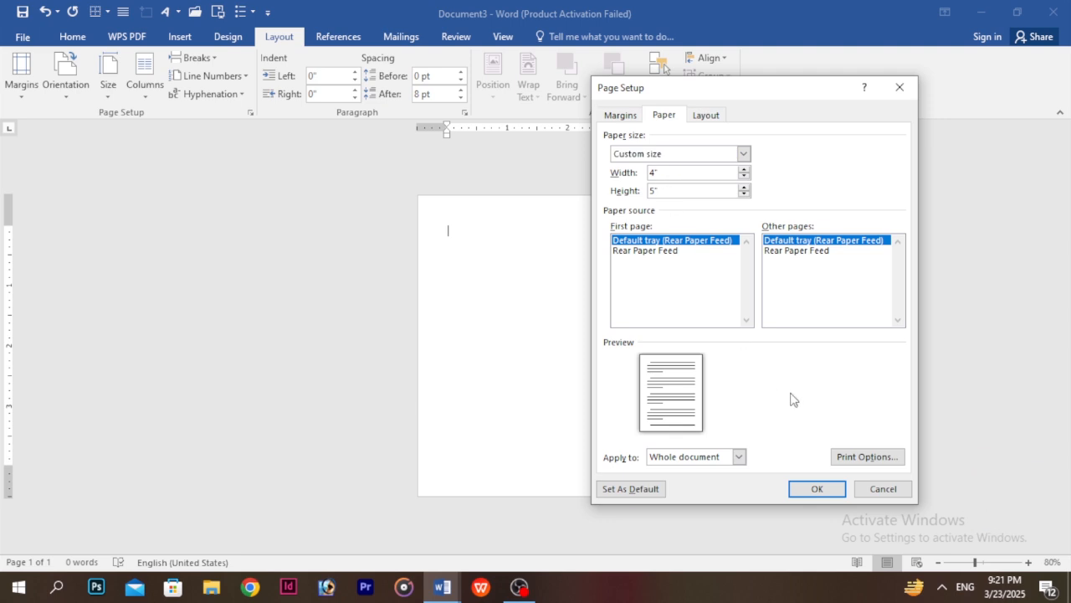
{"action": "left_click", "coordinate": [864, 456]}
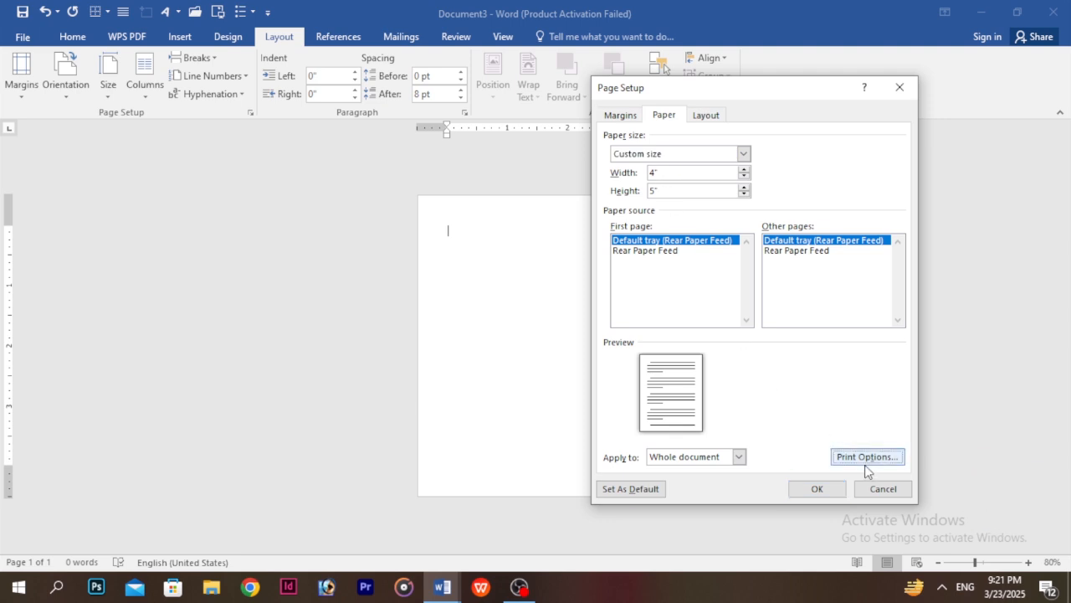
{"action": "left_click", "coordinate": [925, 28]}
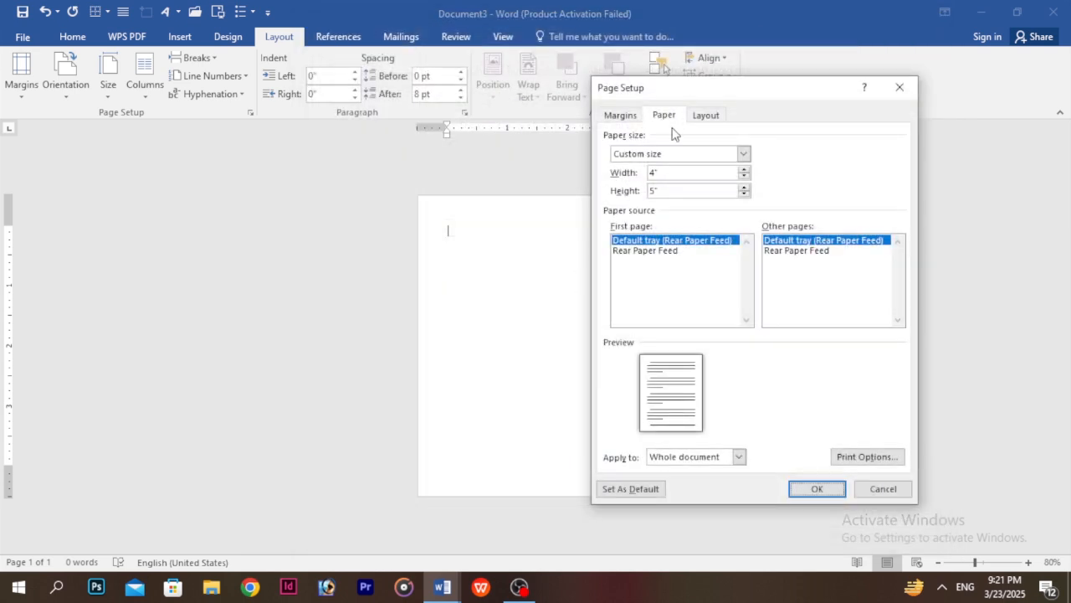
Step: Choose Continuous as the section start in the page setup's layout settings and close them without applying
{"action": "left_click", "coordinate": [707, 116]}
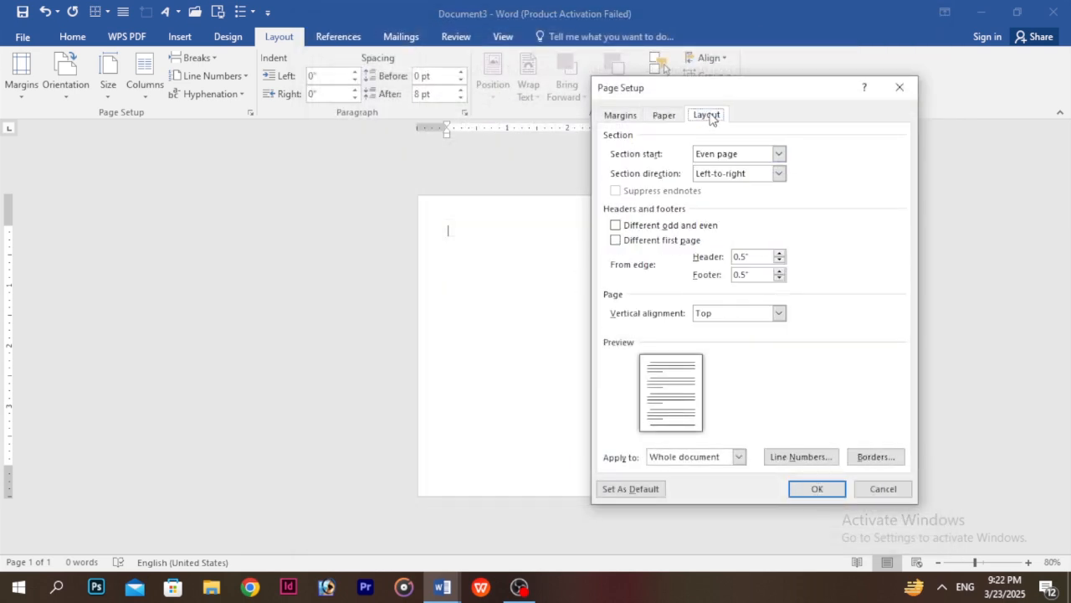
{"action": "left_click", "coordinate": [720, 159]}
{"action": "left_click", "coordinate": [724, 164]}
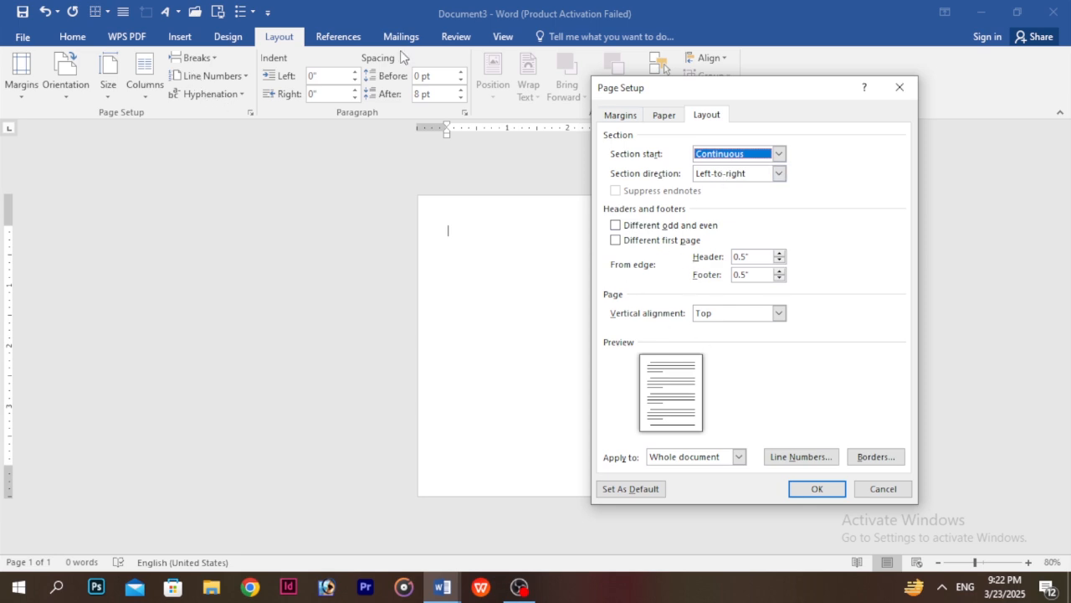
{"action": "left_click", "coordinate": [900, 87]}
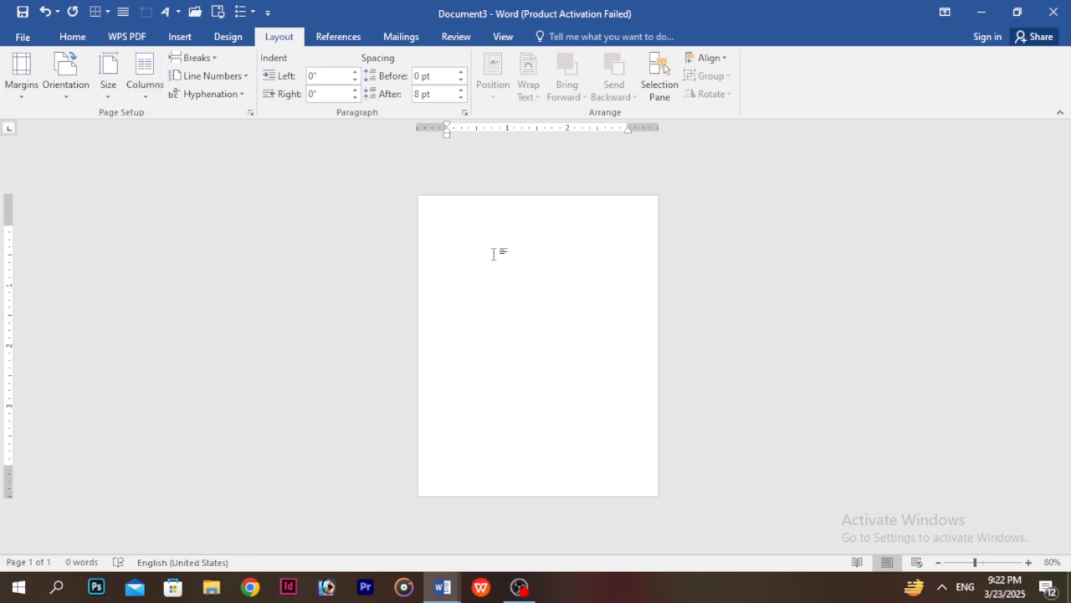
Step: Try a two-column layout on the custom-size page and undo it
{"action": "scroll", "coordinate": [527, 228], "scroll_direction": "up", "scroll_amount": 2, "text": "ctrl"}
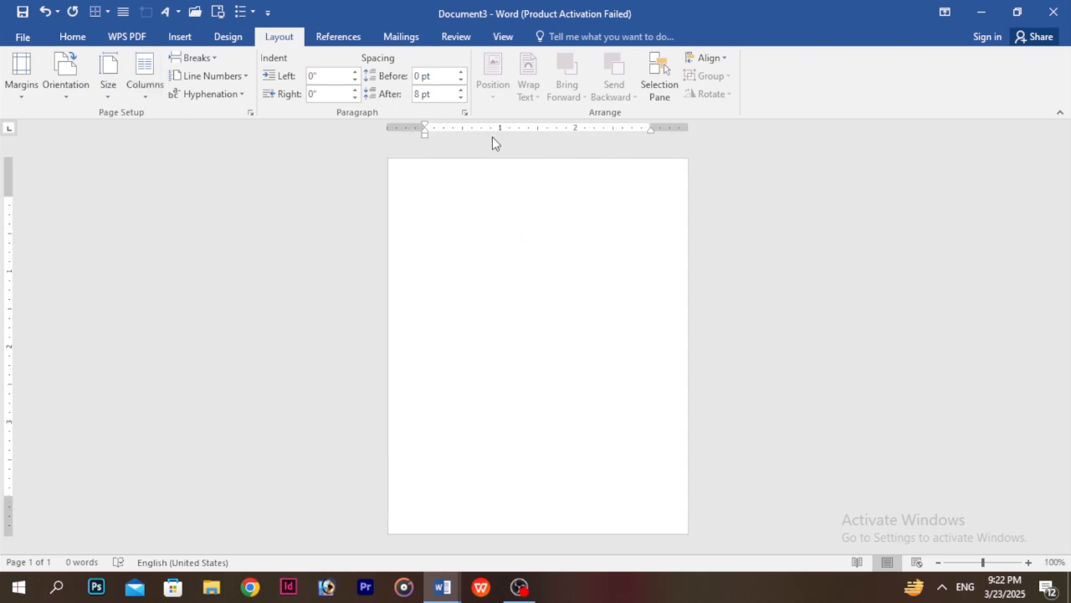
{"action": "scroll", "coordinate": [473, 189], "scroll_direction": "up", "scroll_amount": 3, "text": "ctrl"}
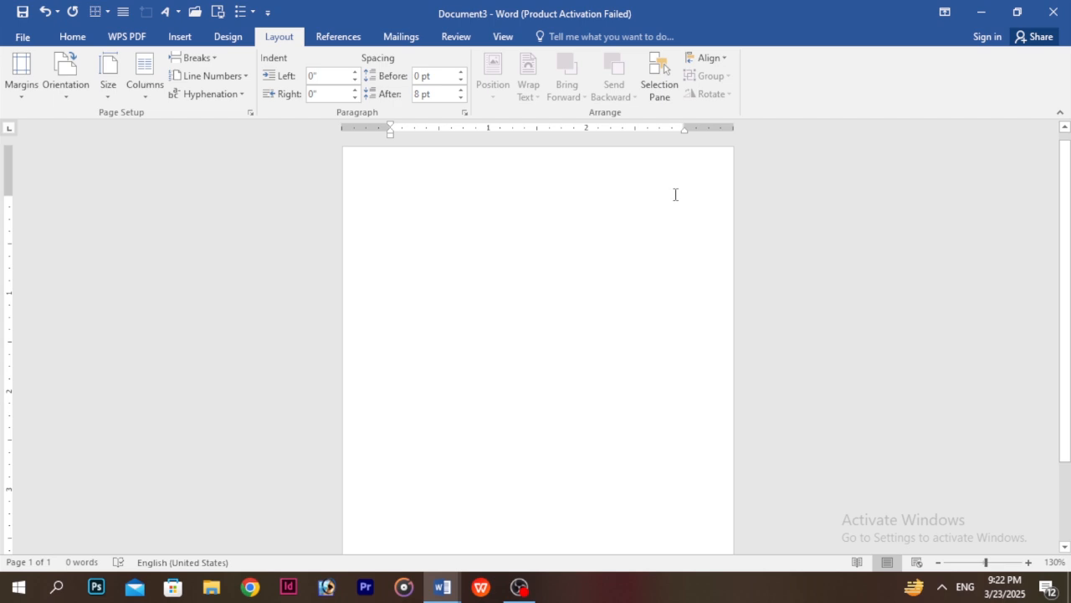
{"action": "left_click", "coordinate": [144, 96]}
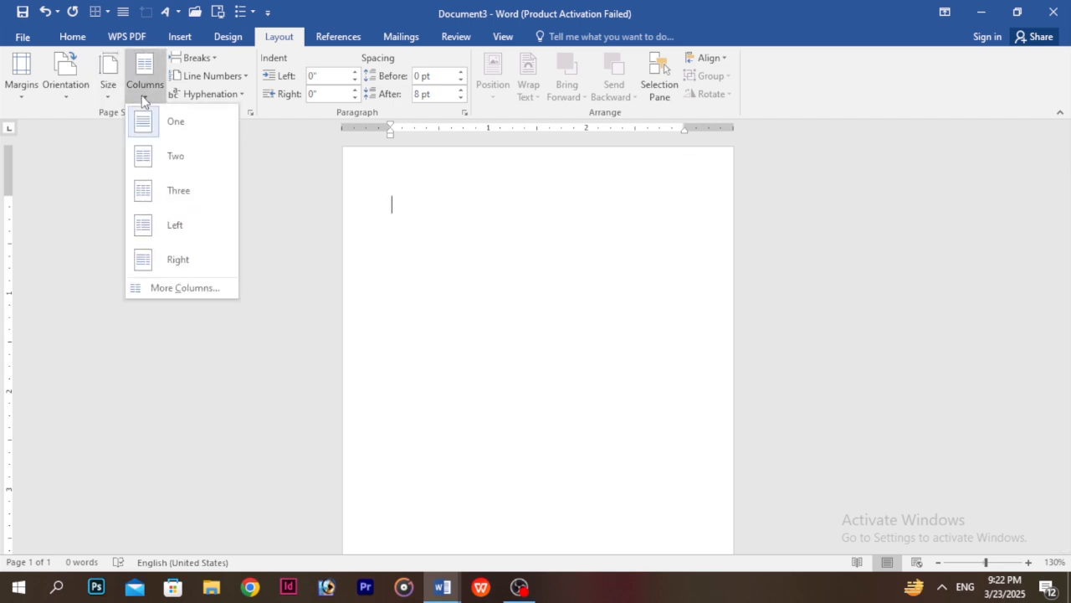
{"action": "left_click", "coordinate": [171, 156]}
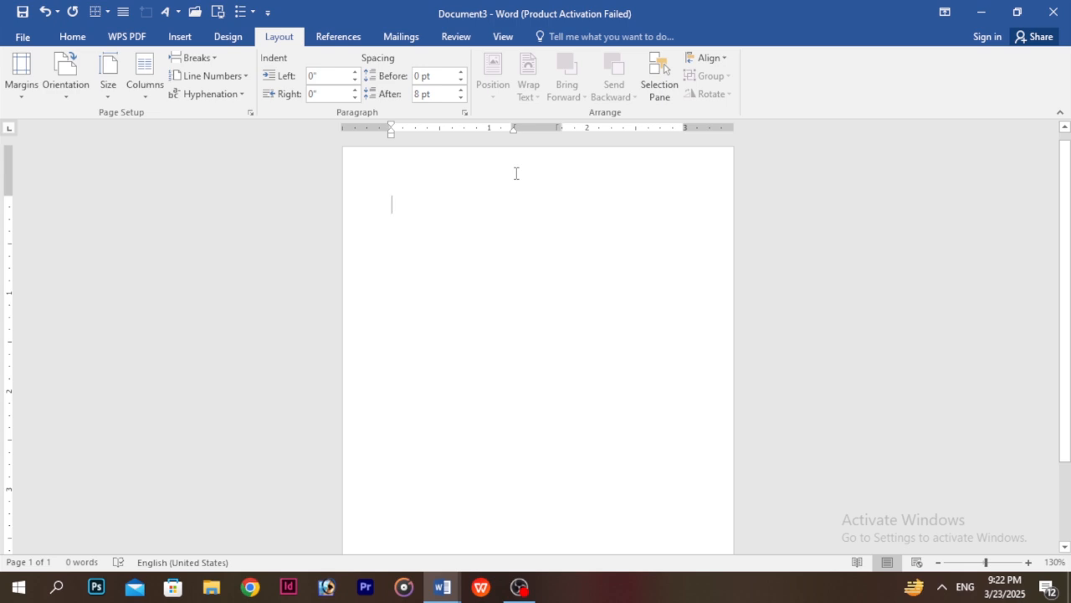
{"action": "key", "text": "ctrl+z"}
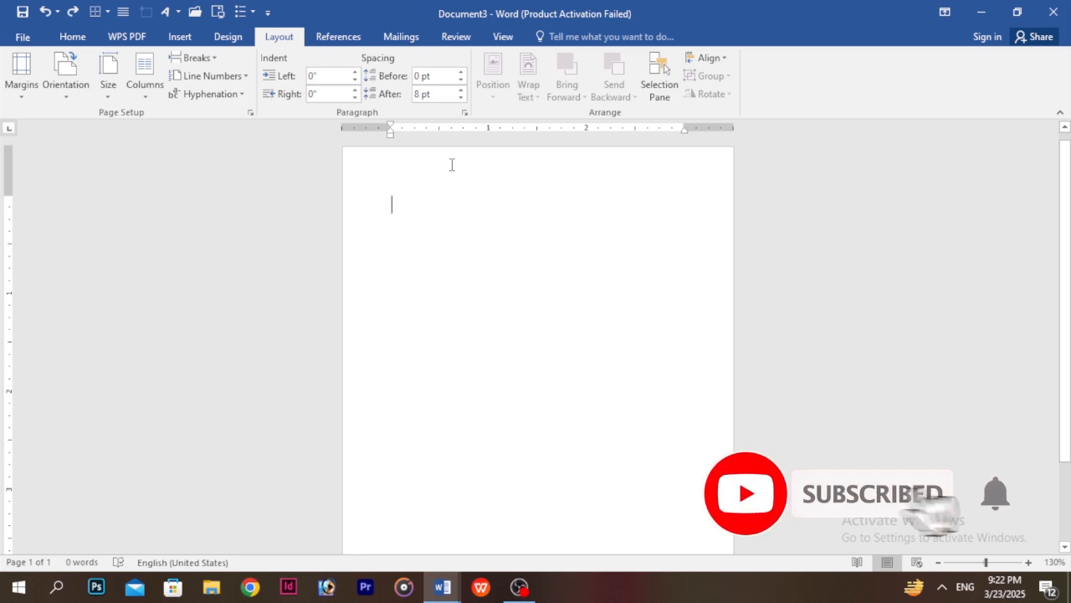
Step: Change the page orientation to Landscape
{"action": "left_click", "coordinate": [52, 94]}
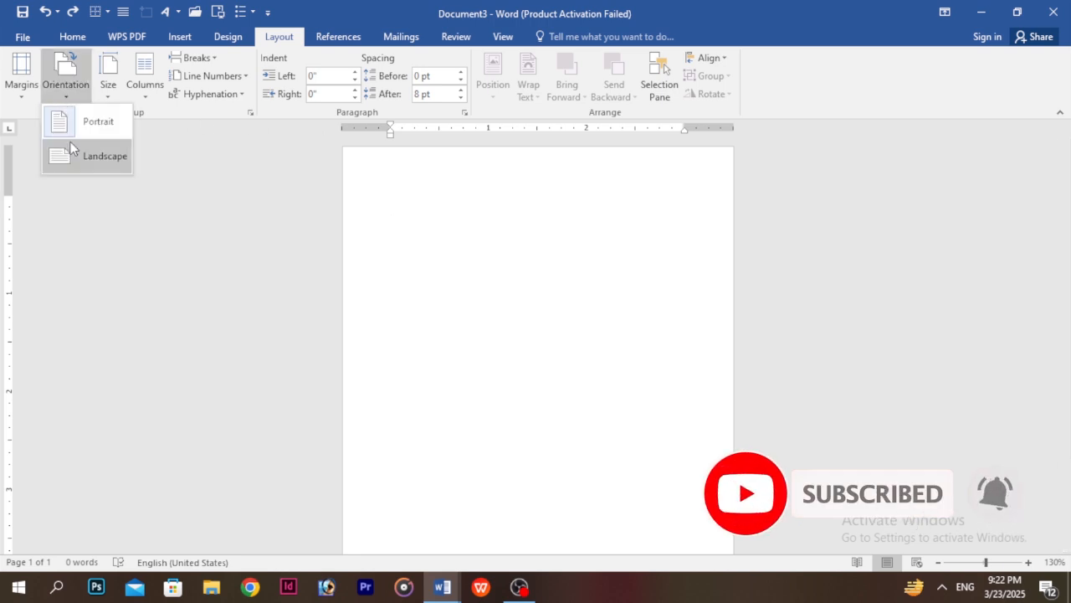
{"action": "left_click", "coordinate": [84, 152]}
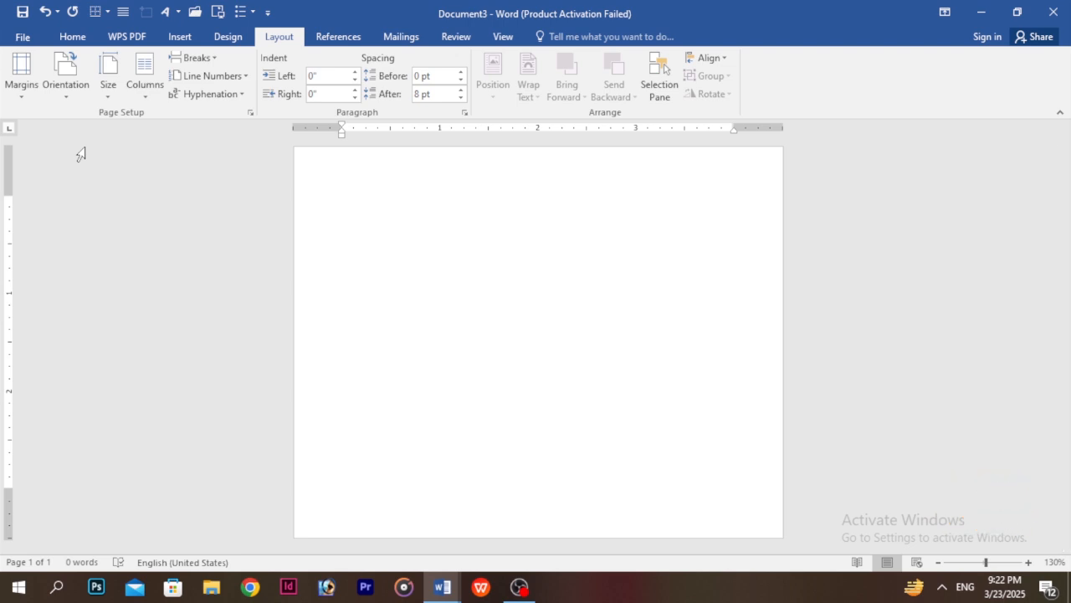
{"action": "left_click", "coordinate": [67, 82]}
{"action": "left_click", "coordinate": [84, 150]}
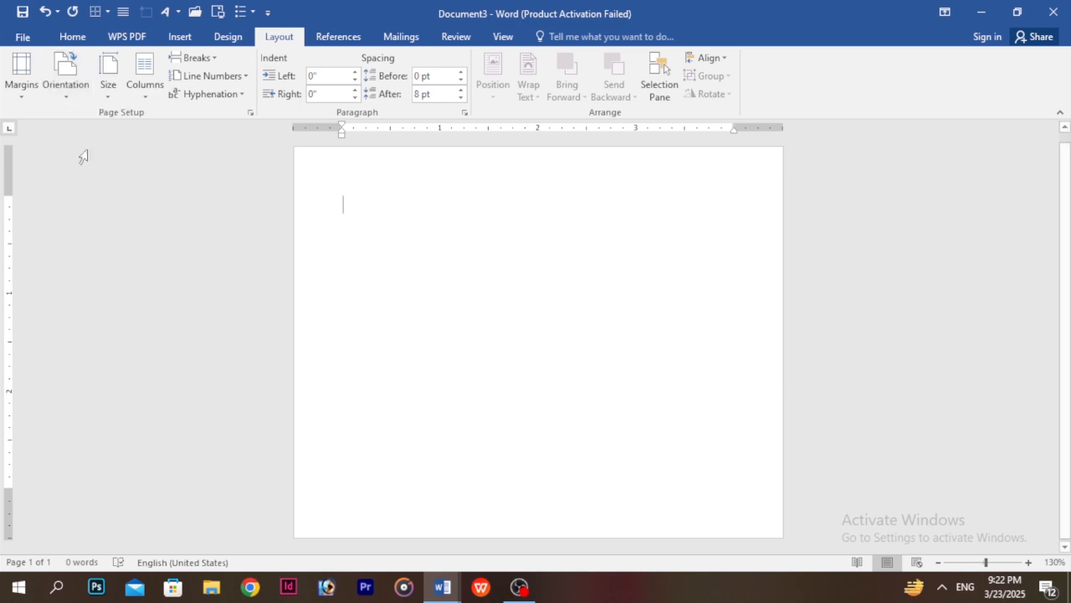
Step: Set the landscape page's paper size to A4 210 x 297 mm and apply the Narrow margins preset
{"action": "left_click", "coordinate": [107, 93]}
{"action": "left_click", "coordinate": [143, 186]}
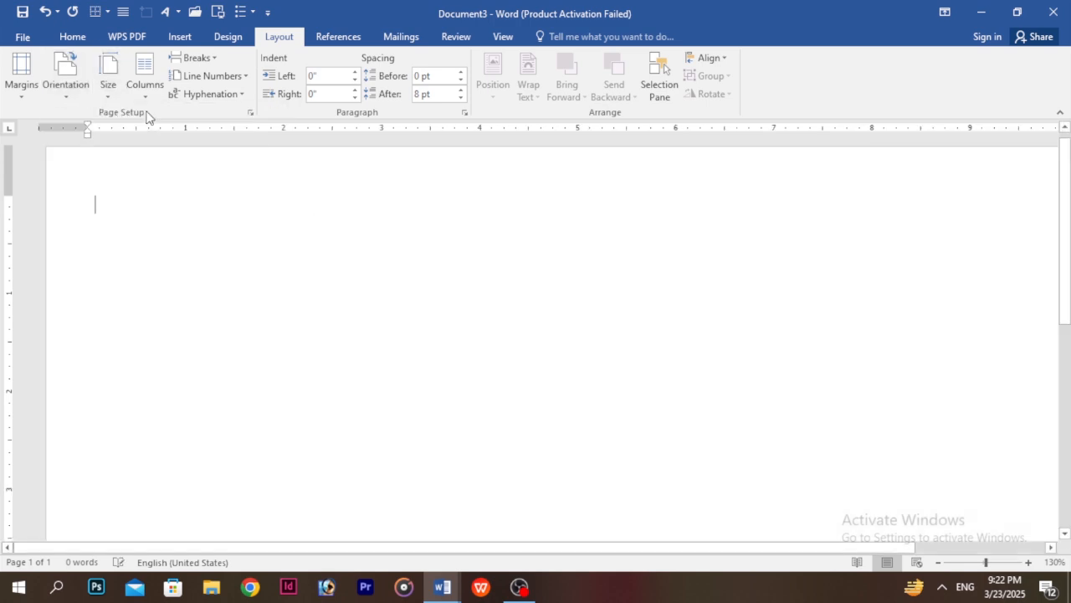
{"action": "scroll", "coordinate": [218, 217], "scroll_direction": "down", "scroll_amount": 4, "text": "ctrl"}
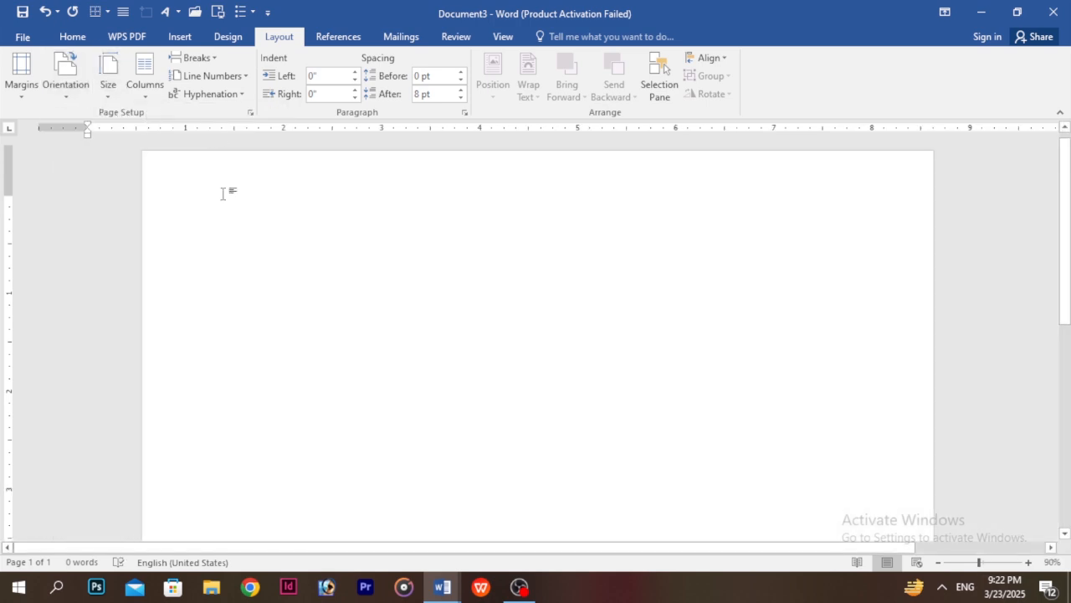
{"action": "left_click", "coordinate": [22, 75]}
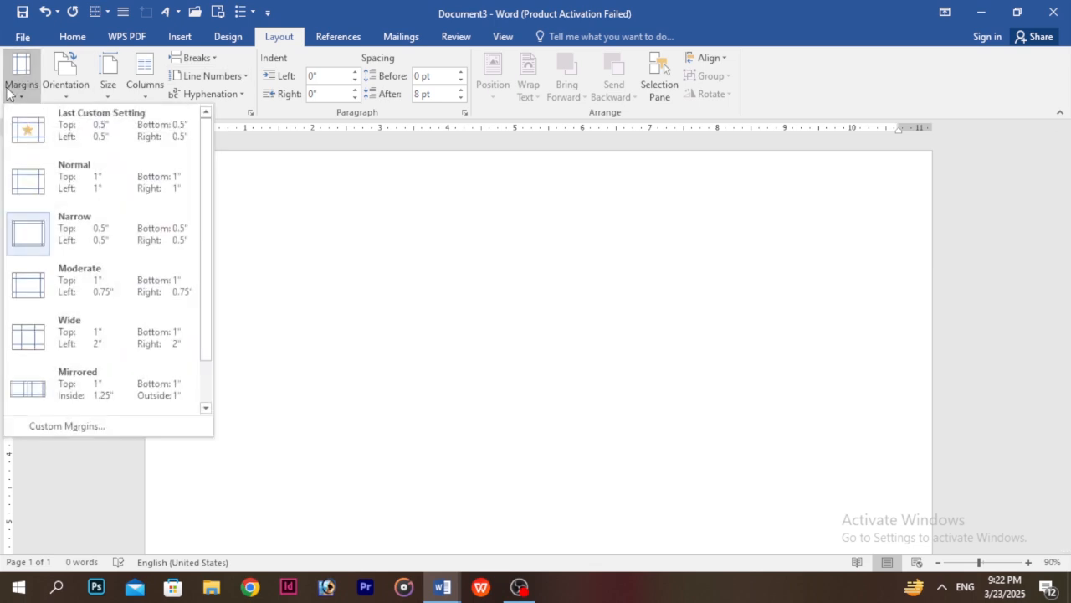
{"action": "left_click", "coordinate": [115, 250]}
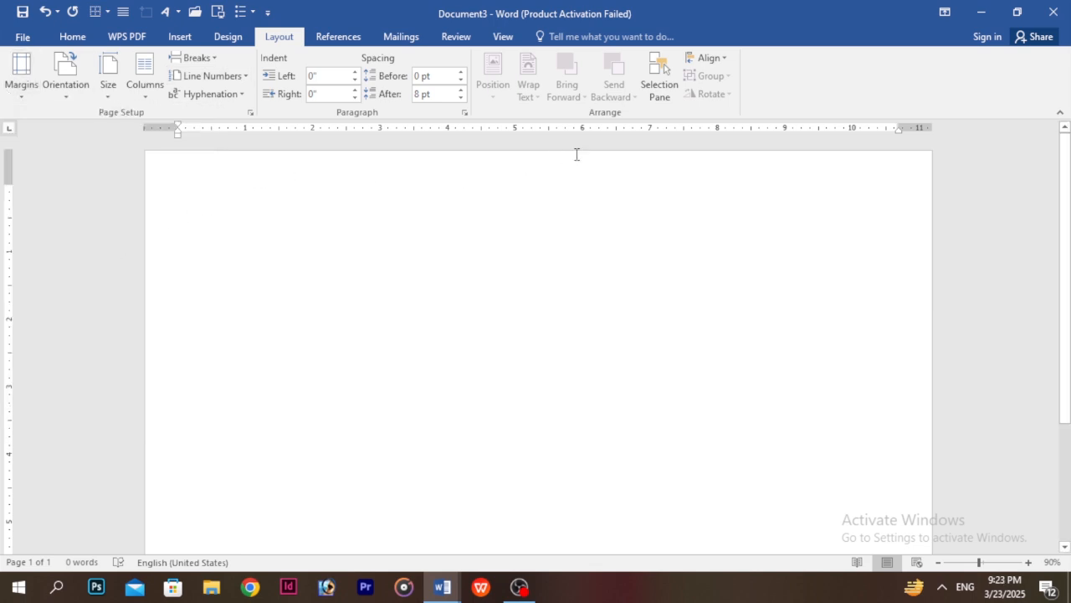
Step: Split the landscape page into two columns and check the layout down to the bottom margin
{"action": "left_click", "coordinate": [141, 84]}
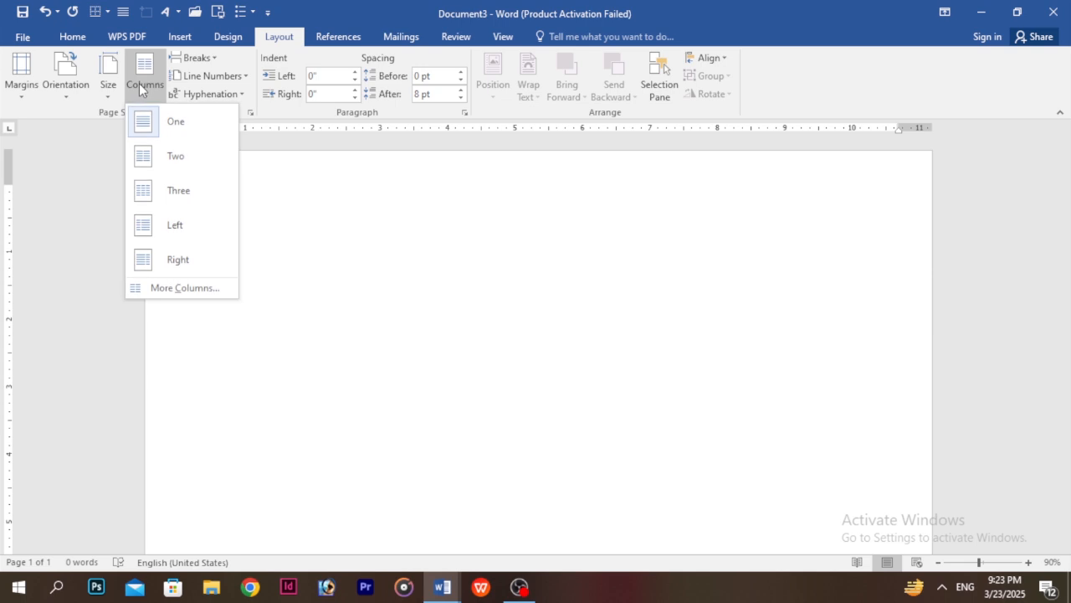
{"action": "left_click", "coordinate": [189, 159]}
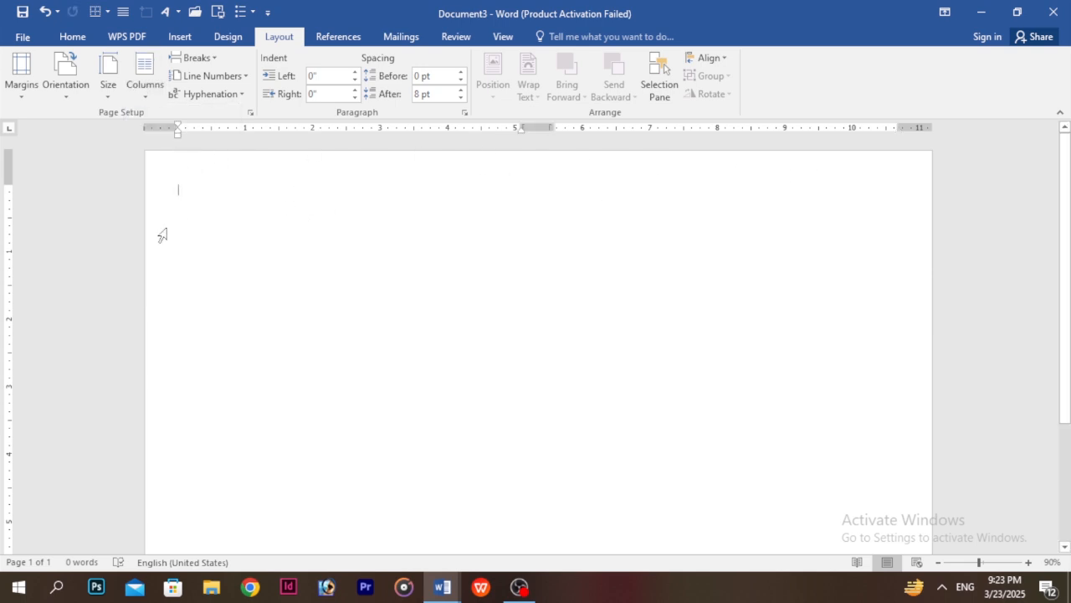
{"action": "scroll", "coordinate": [176, 251], "scroll_direction": "down", "scroll_amount": 8}
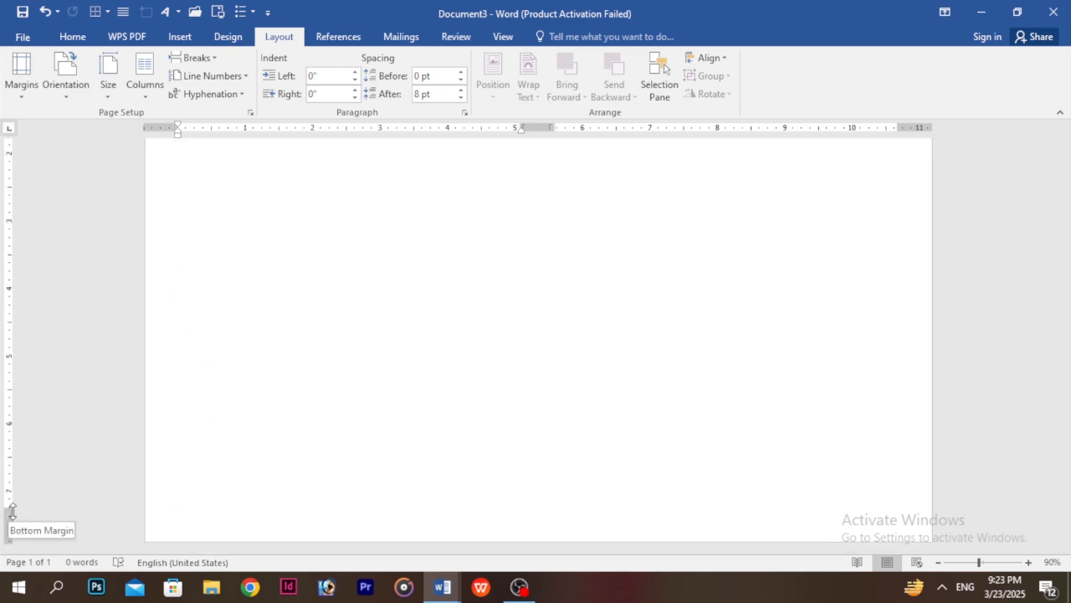
Step: Try the Three, Left and Two column presets on the landscape page
{"action": "scroll", "coordinate": [434, 466], "scroll_direction": "up", "scroll_amount": 4}
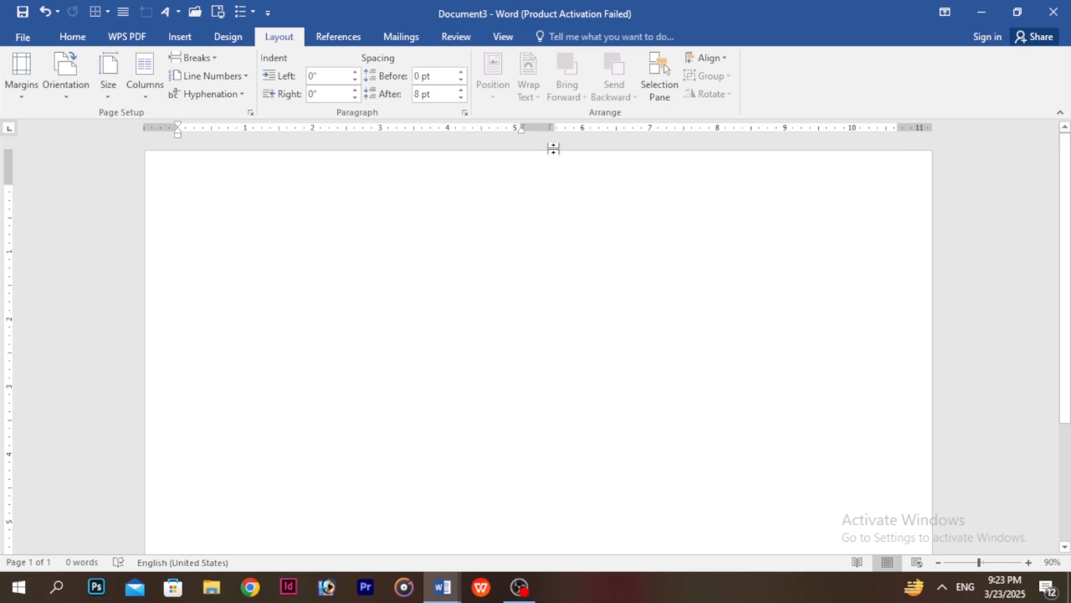
{"action": "left_click", "coordinate": [145, 83]}
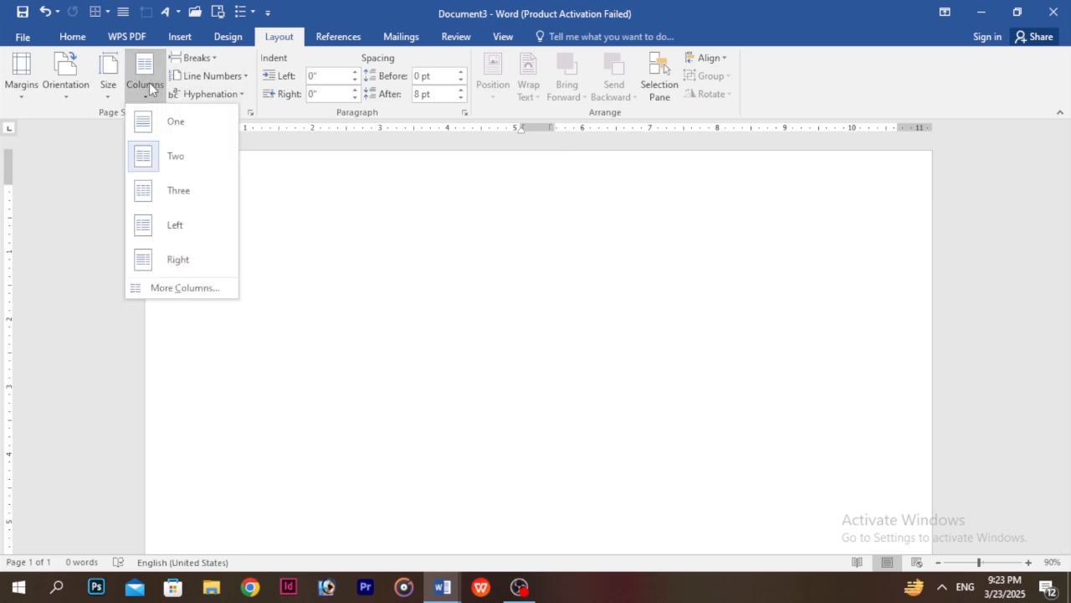
{"action": "left_click", "coordinate": [191, 172]}
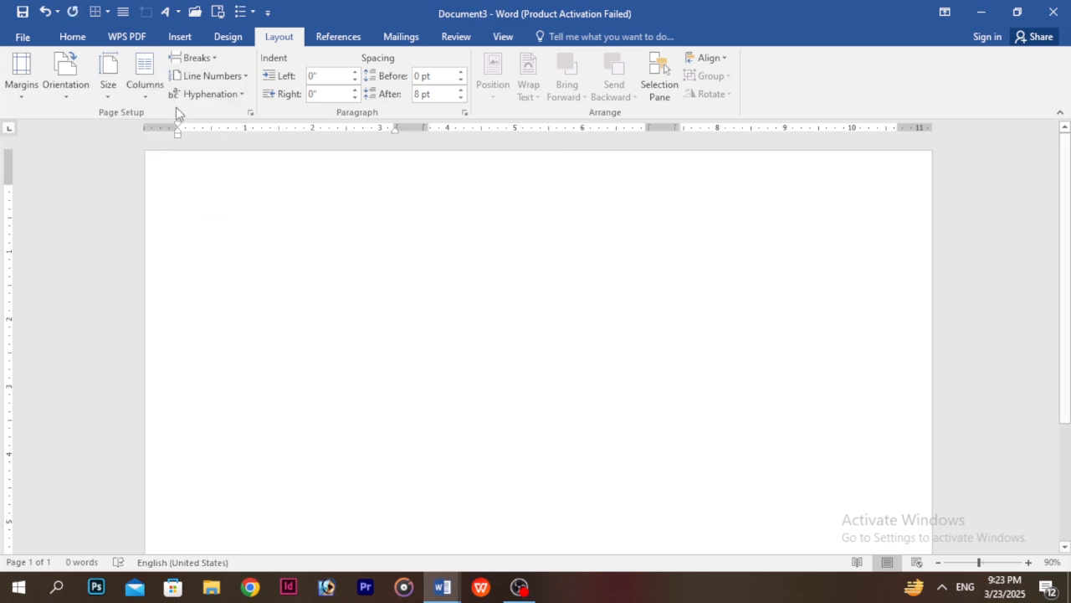
{"action": "left_click", "coordinate": [140, 93]}
{"action": "left_click", "coordinate": [188, 226]}
{"action": "left_click", "coordinate": [145, 88]}
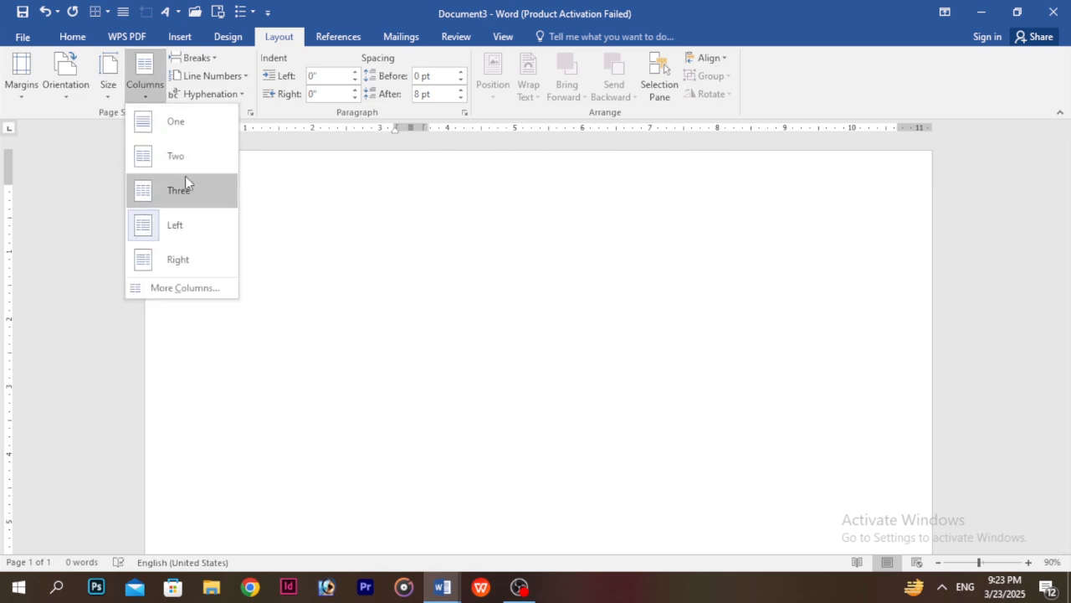
{"action": "left_click", "coordinate": [180, 149]}
Step: Return the landscape page to one column and look over the available break types
{"action": "left_click", "coordinate": [140, 94]}
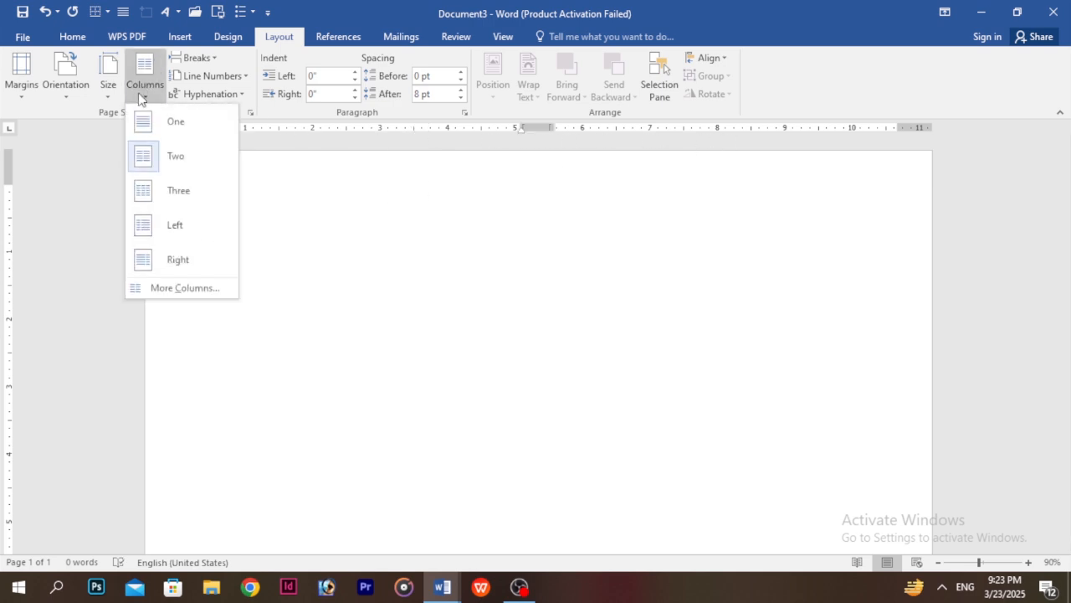
{"action": "left_click", "coordinate": [175, 121]}
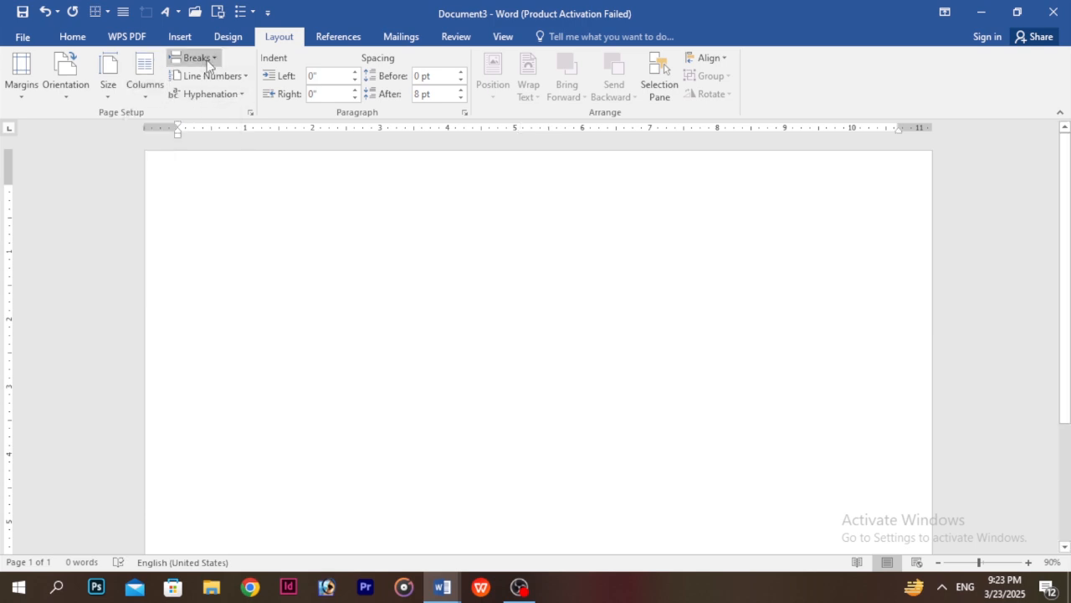
{"action": "left_click", "coordinate": [209, 65]}
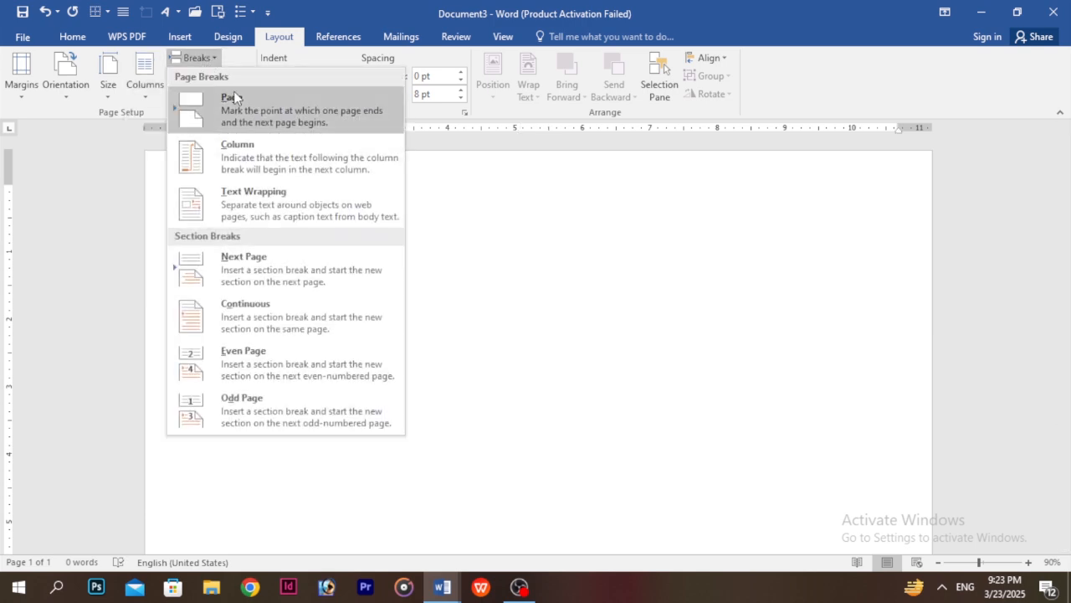
{"action": "left_click", "coordinate": [514, 189]}
Step: Switch to the Document1 file, enlarge its first page for reading, and hide the formatting marks
{"action": "mouse_move", "coordinate": [450, 590]}
{"action": "left_click", "coordinate": [402, 534]}
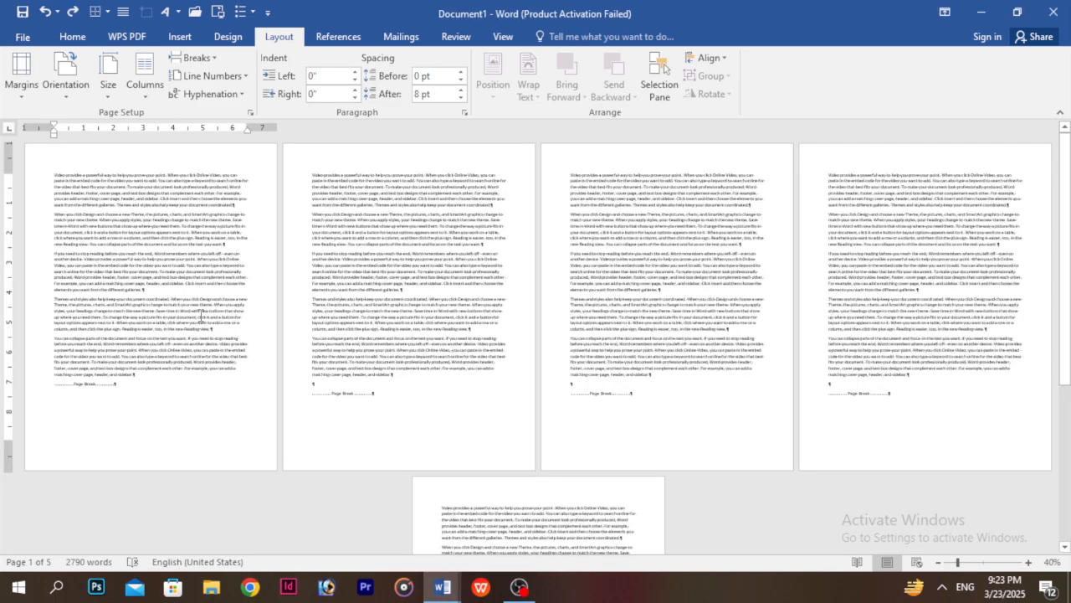
{"action": "scroll", "coordinate": [201, 317], "scroll_direction": "up", "scroll_amount": 5, "text": "ctrl"}
{"action": "scroll", "coordinate": [564, 309], "scroll_direction": "up", "scroll_amount": 3}
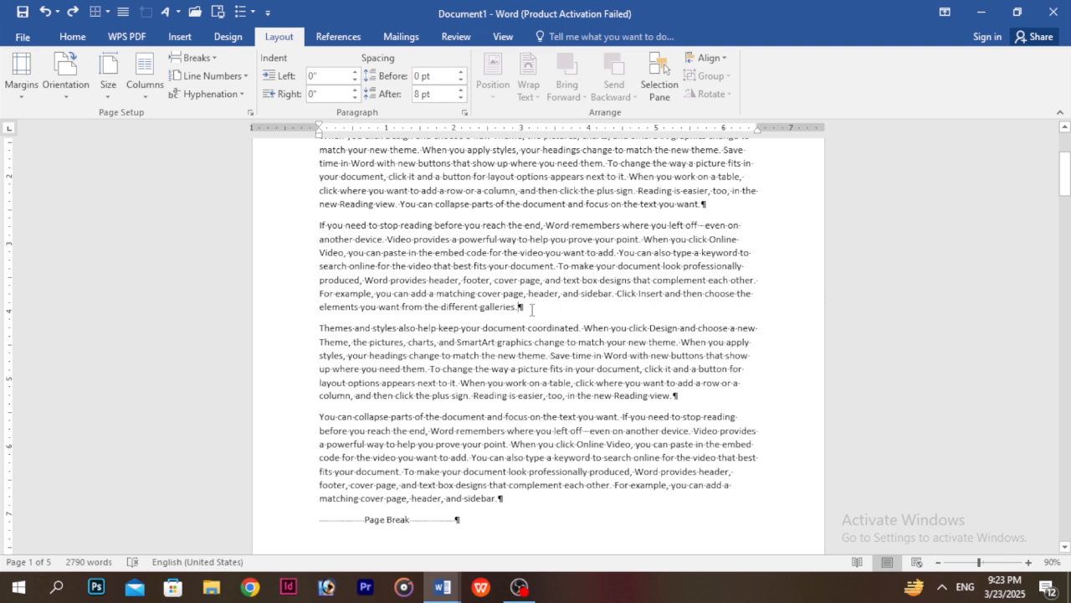
{"action": "key", "text": "ctrl+shift+8"}
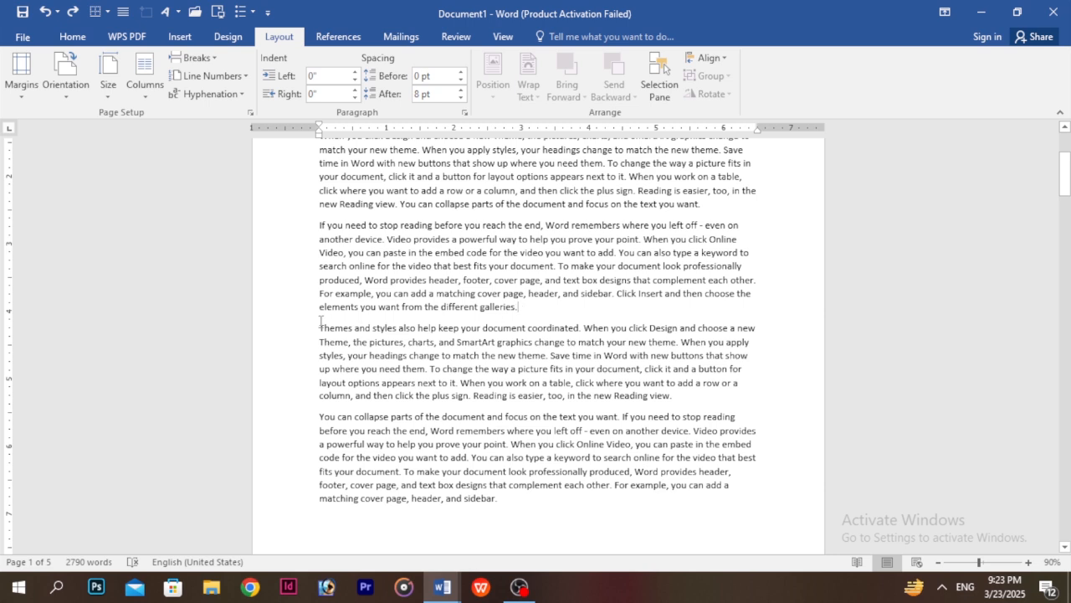
Step: Insert a page break after the paragraph ending "different galleries.", check the text moved to page 2, and remove the break
{"action": "left_click_drag", "start_coordinate": [322, 327], "coordinate": [530, 493]}
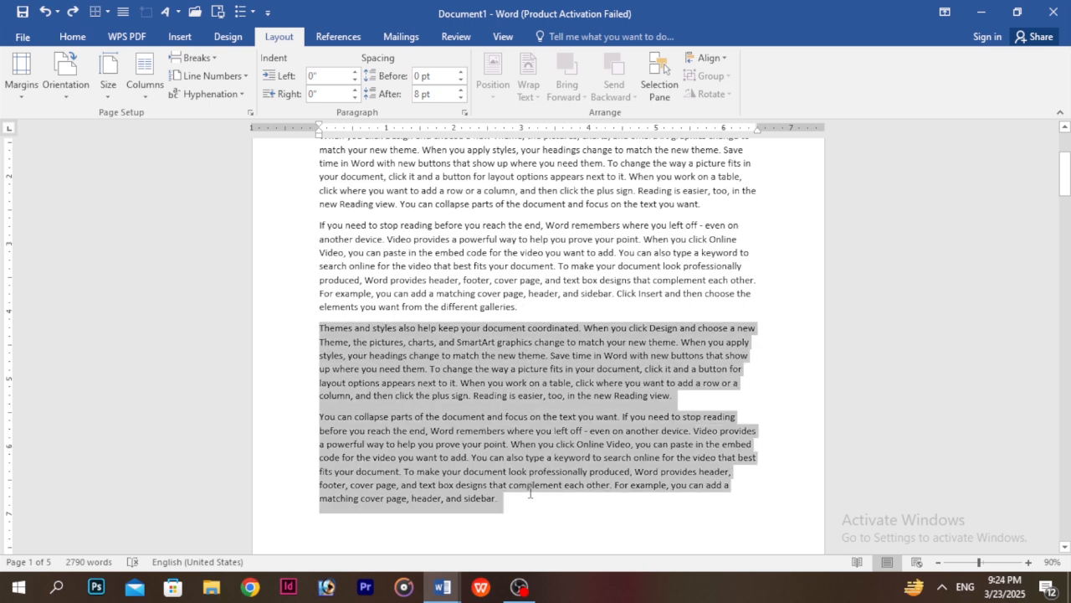
{"action": "left_click", "coordinate": [528, 305]}
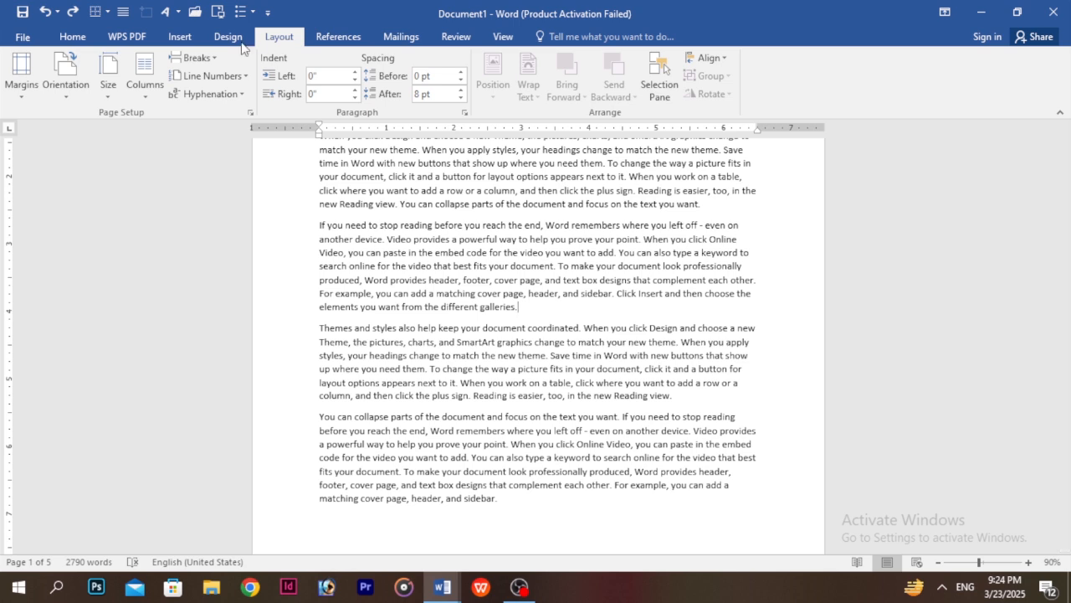
{"action": "left_click", "coordinate": [196, 57]}
{"action": "key", "text": "Escape"}
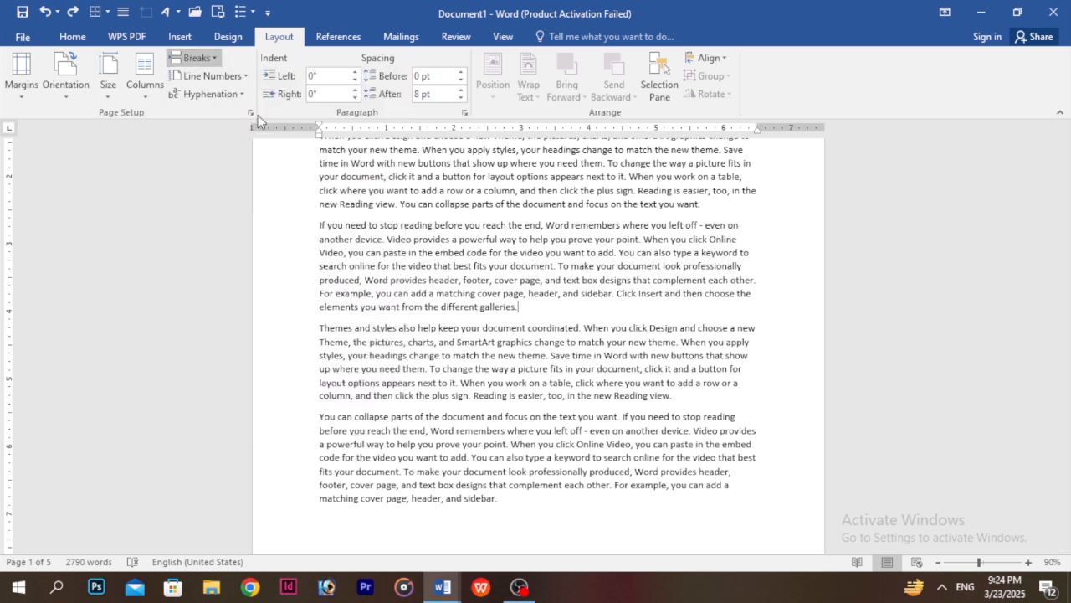
{"action": "scroll", "coordinate": [491, 347], "scroll_direction": "down", "scroll_amount": 4}
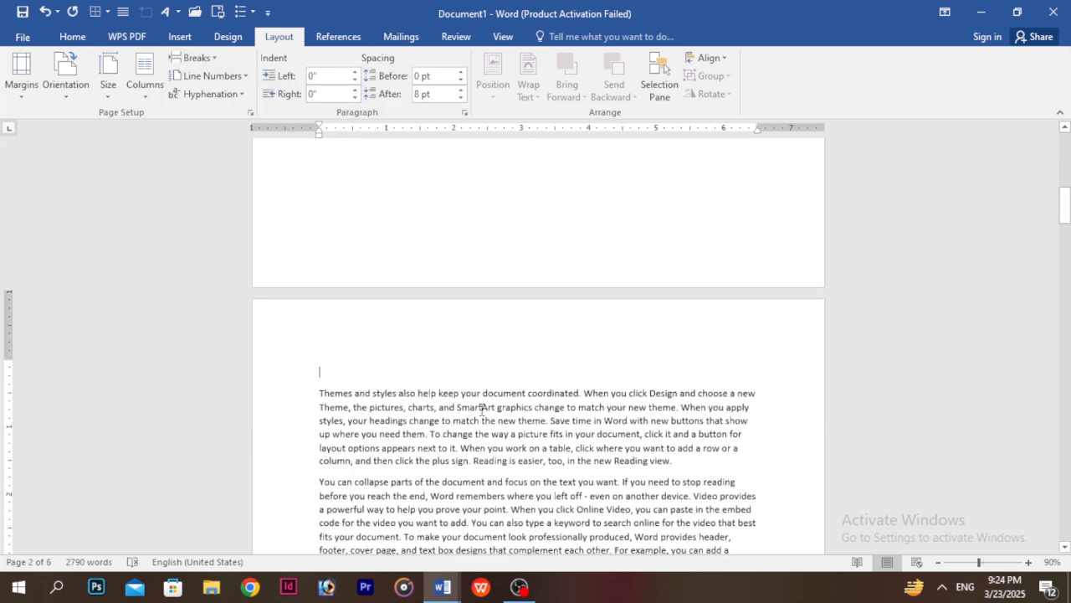
{"action": "scroll", "coordinate": [482, 408], "scroll_direction": "down", "scroll_amount": 3}
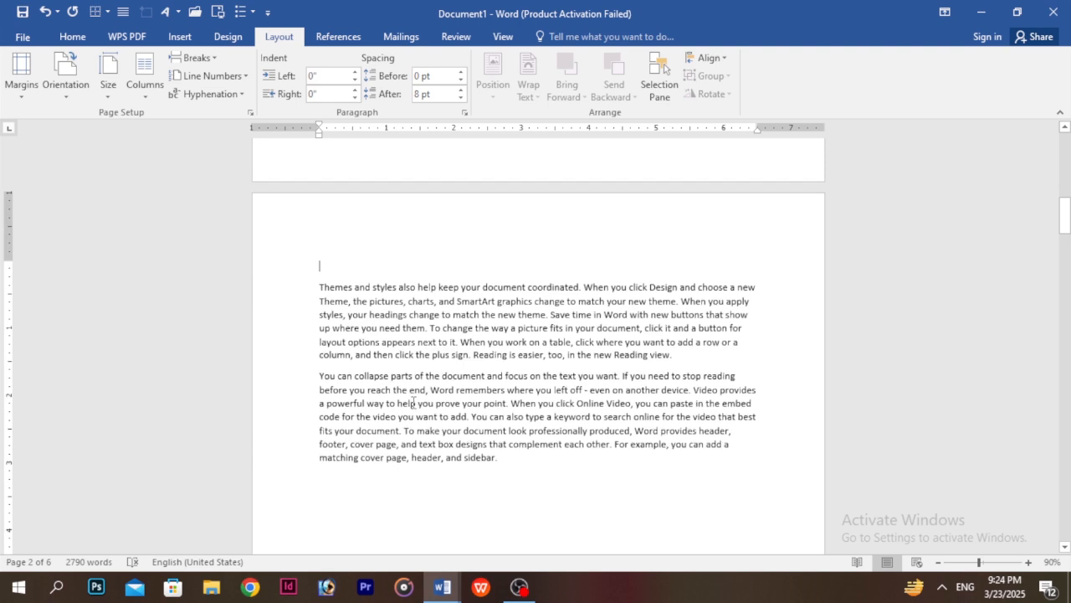
{"action": "key", "text": "BackSpace"}
{"action": "scroll", "coordinate": [494, 318], "scroll_direction": "up", "scroll_amount": 3}
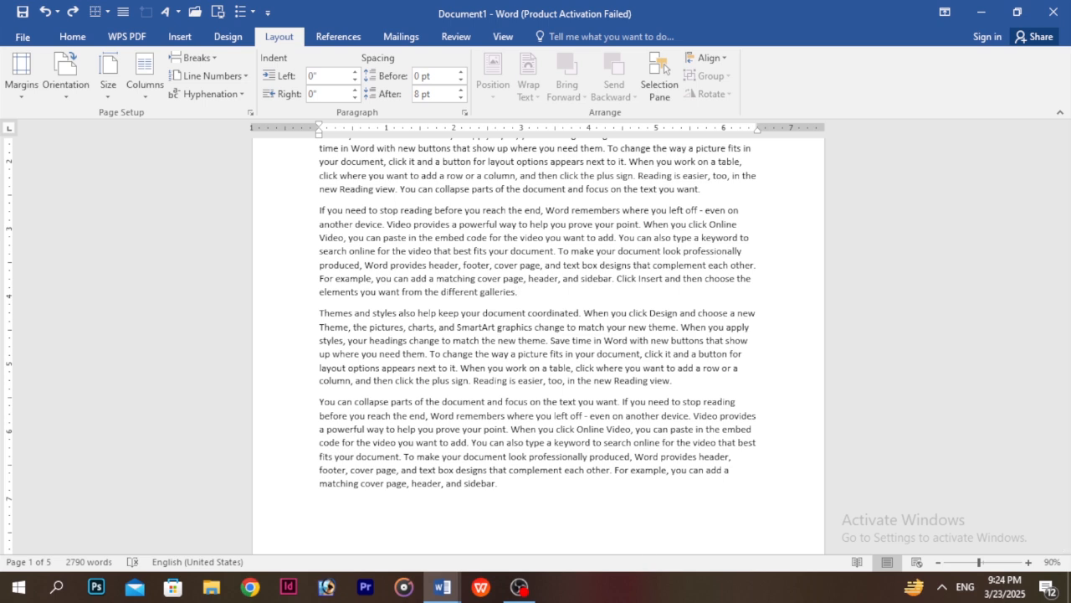
Step: Insert the page break again at the same point after the third paragraph and delete it
{"action": "key", "text": "ctrl+Return"}
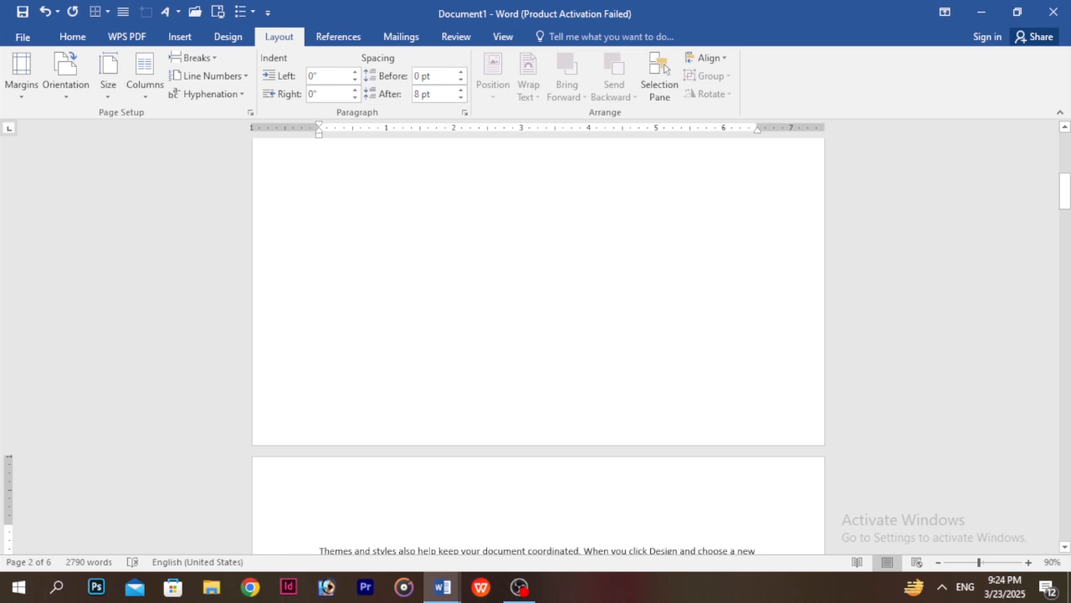
{"action": "scroll", "coordinate": [359, 499], "scroll_direction": "down", "scroll_amount": 2}
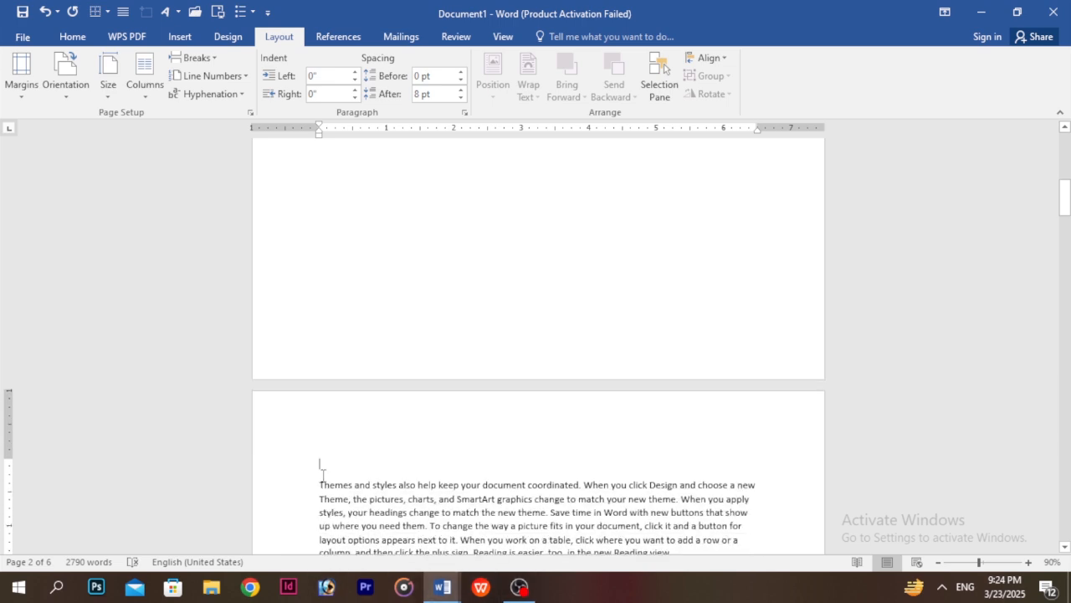
{"action": "key", "text": "BackSpace"}
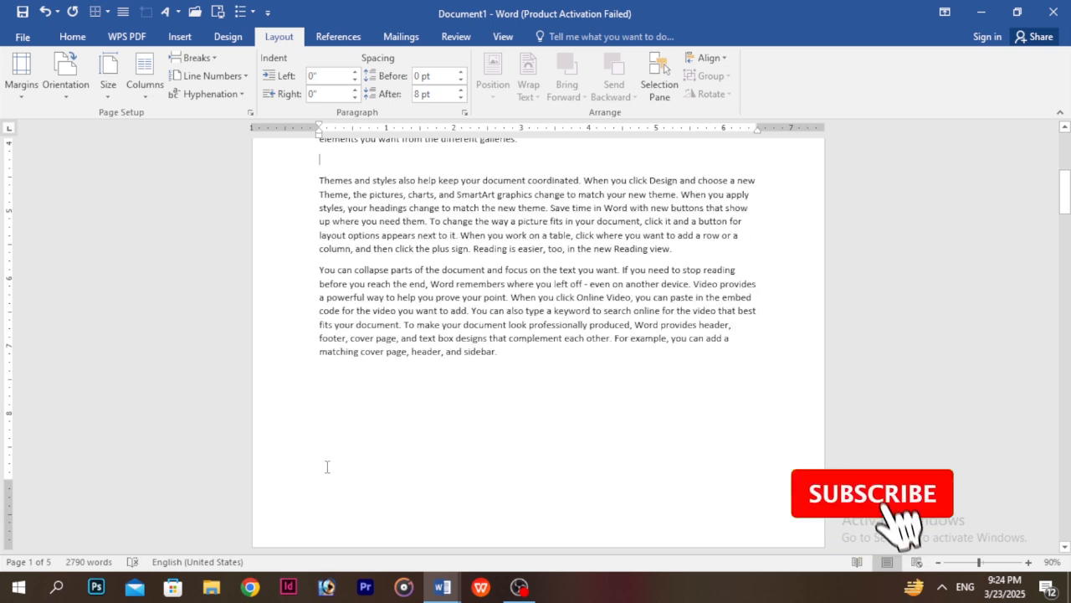
{"action": "scroll", "coordinate": [333, 477], "scroll_direction": "up", "scroll_amount": 2}
{"action": "scroll", "coordinate": [333, 477], "scroll_direction": "up", "scroll_amount": 1}
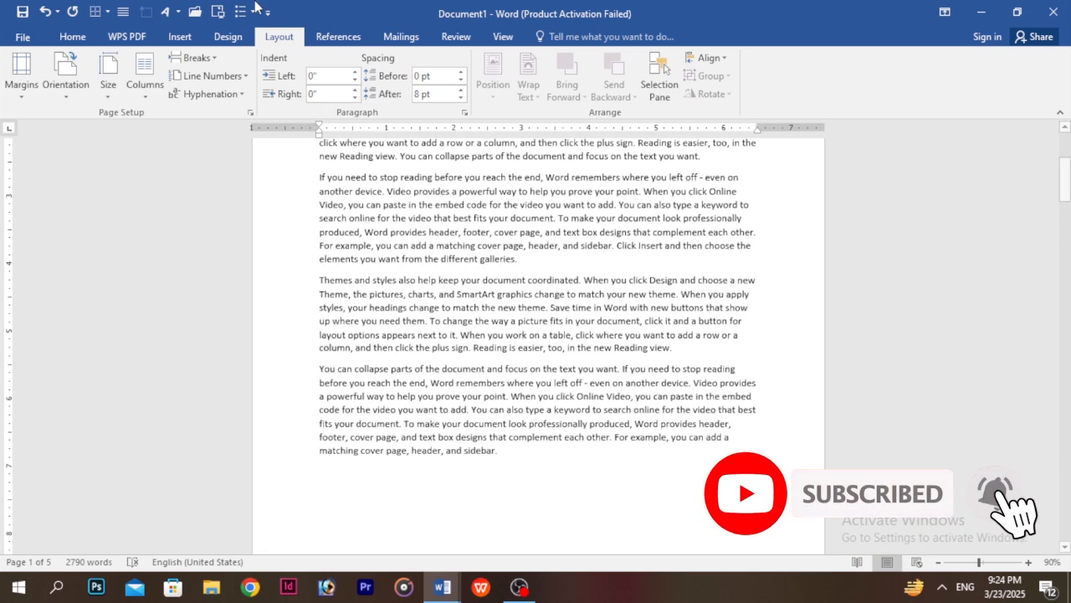
Step: Look over the break types and lay out Document1's text in two columns
{"action": "left_click", "coordinate": [211, 57]}
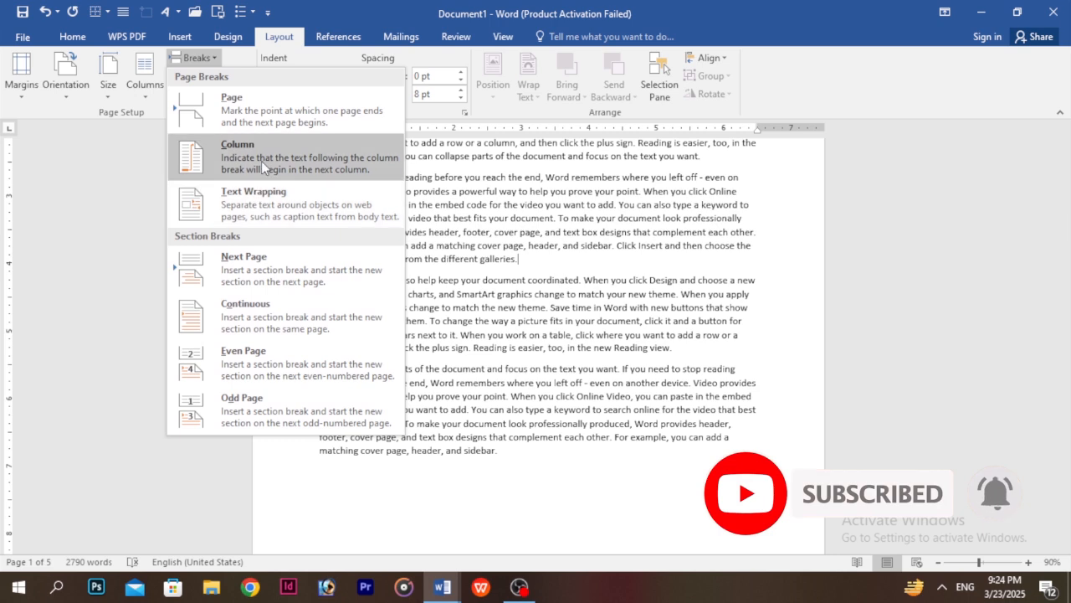
{"action": "scroll", "coordinate": [556, 353], "scroll_direction": "up", "scroll_amount": 2}
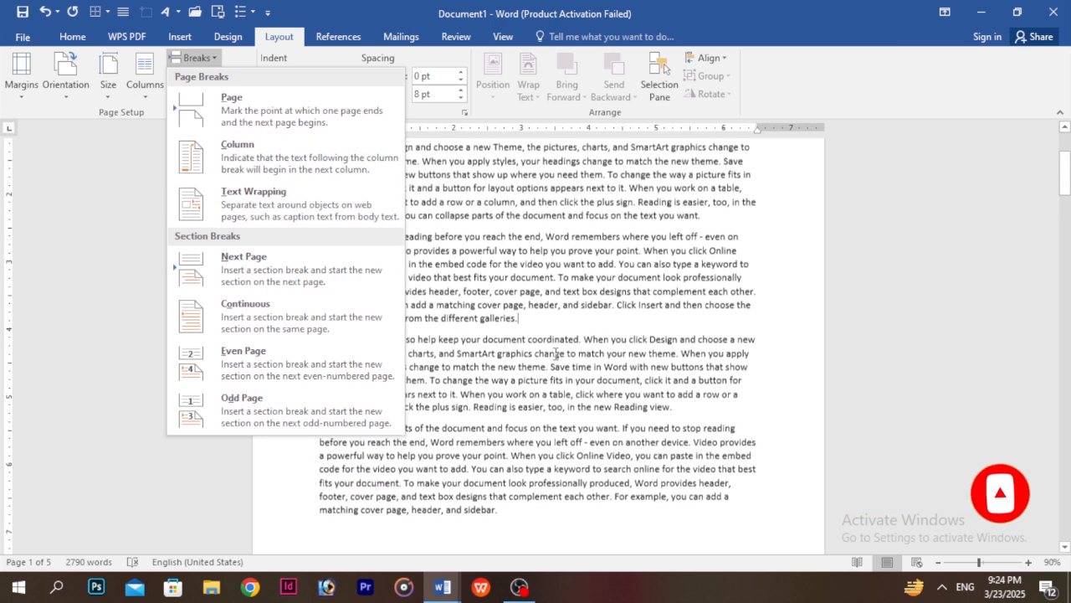
{"action": "left_click", "coordinate": [530, 333]}
{"action": "scroll", "coordinate": [464, 299], "scroll_direction": "up", "scroll_amount": 2}
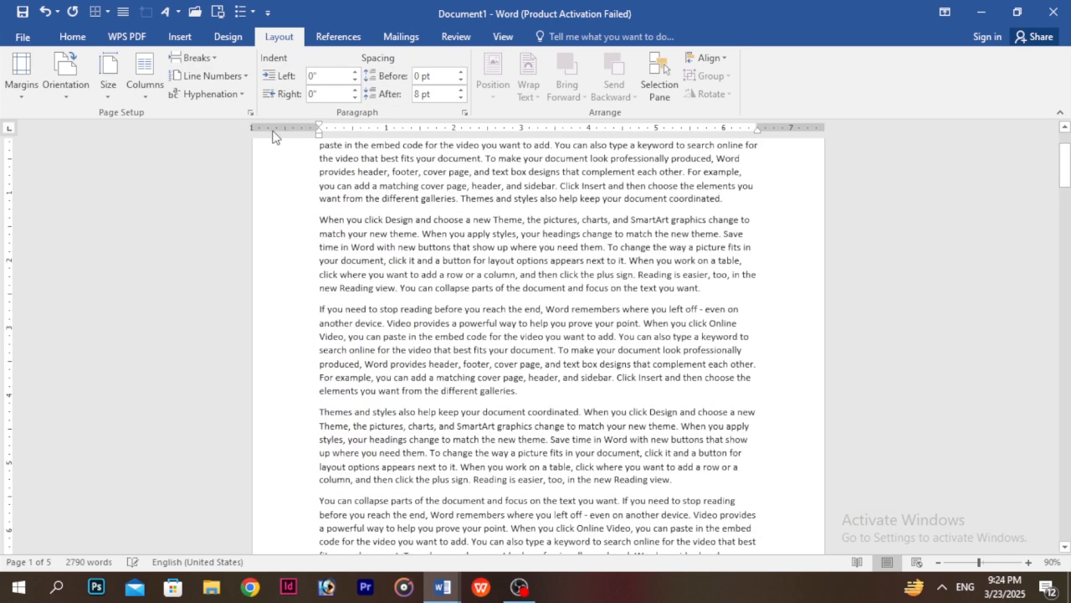
{"action": "left_click", "coordinate": [145, 75]}
{"action": "left_click", "coordinate": [170, 147]}
{"action": "scroll", "coordinate": [622, 331], "scroll_direction": "up", "scroll_amount": 6}
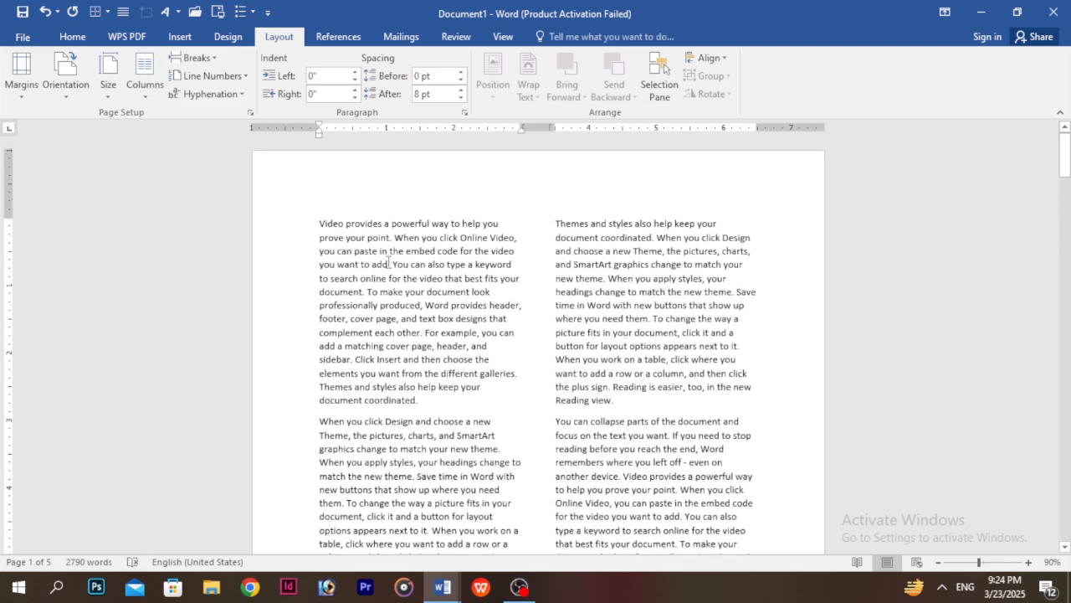
Step: Insert a column break after the first paragraph so the "When you click Design" paragraph starts in the second column
{"action": "scroll", "coordinate": [447, 265], "scroll_direction": "down", "scroll_amount": 5}
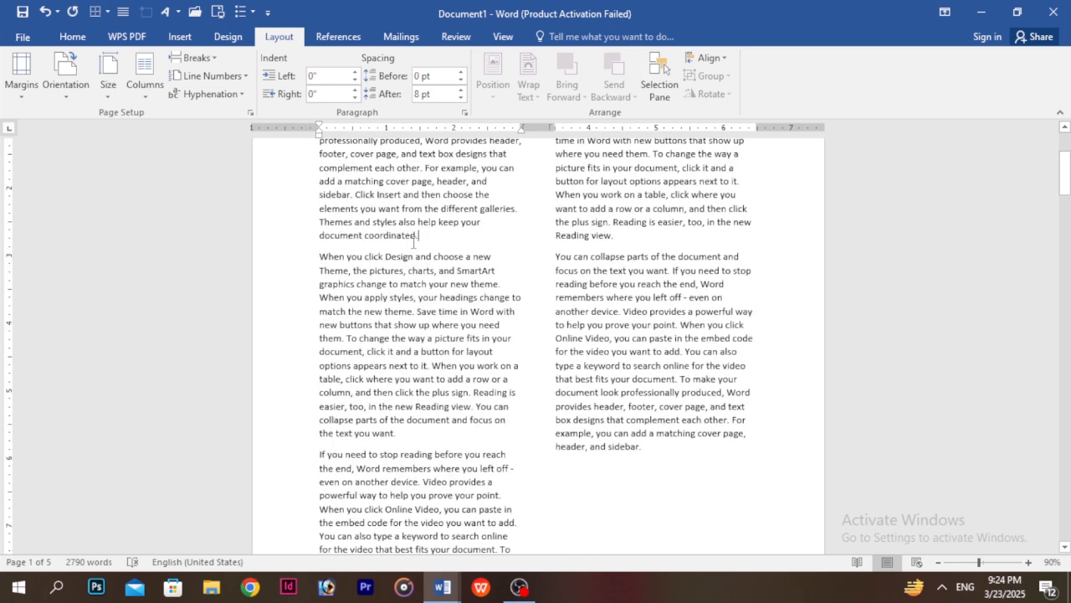
{"action": "left_click_drag", "start_coordinate": [321, 256], "coordinate": [439, 498]}
{"action": "left_click", "coordinate": [426, 338]}
{"action": "left_click", "coordinate": [199, 58]}
{"action": "left_click", "coordinate": [212, 103]}
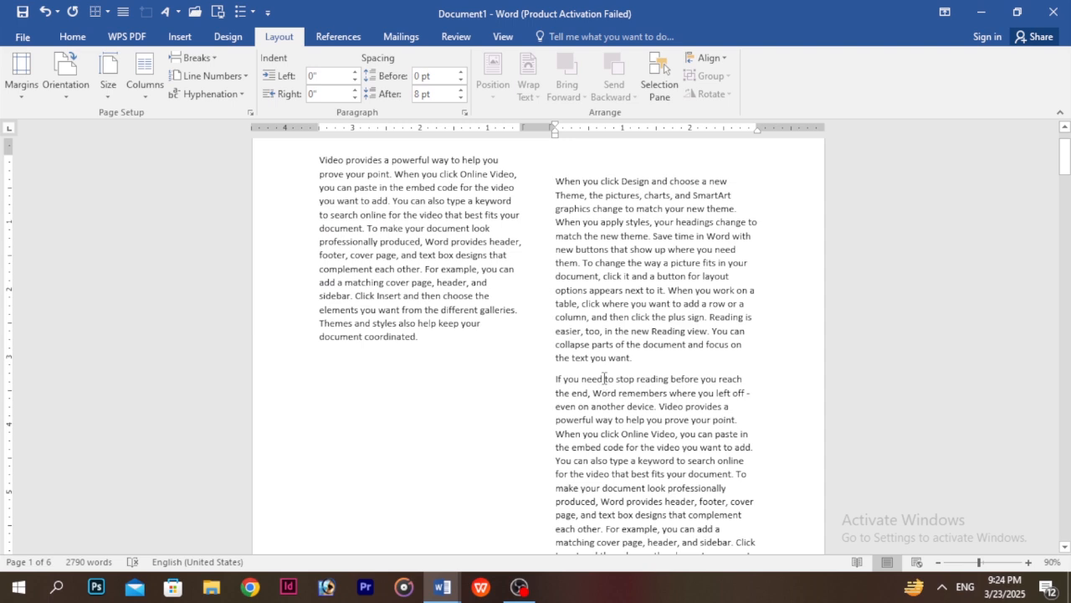
Step: Insert another column break after the paragraph ending "the text you want." and check the first page's layout
{"action": "left_click", "coordinate": [643, 359]}
{"action": "left_click", "coordinate": [197, 57]}
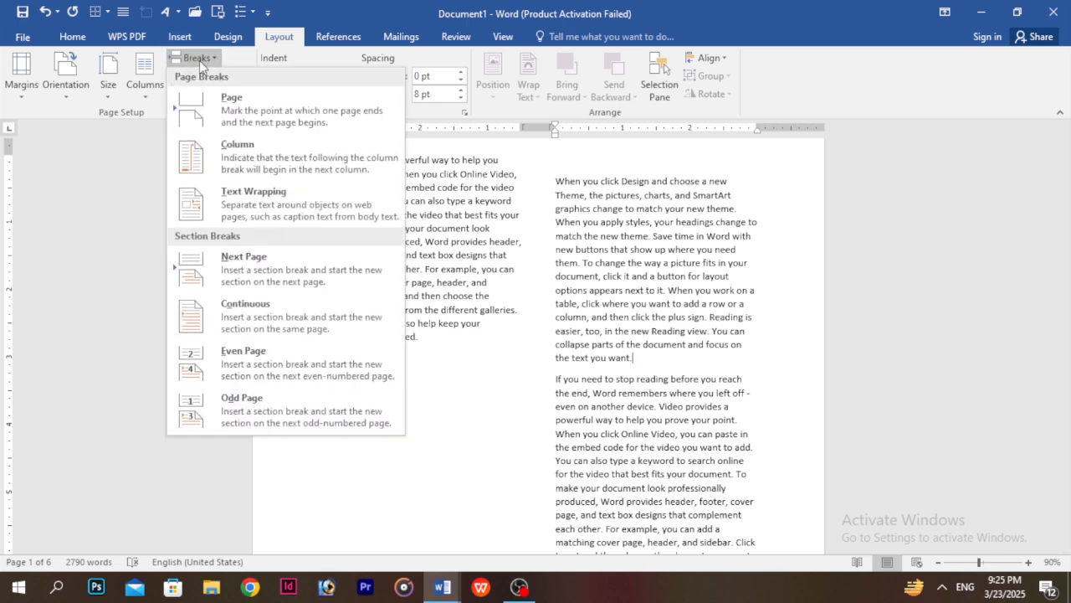
{"action": "left_click", "coordinate": [278, 158]}
{"action": "scroll", "coordinate": [626, 359], "scroll_direction": "up", "scroll_amount": 8}
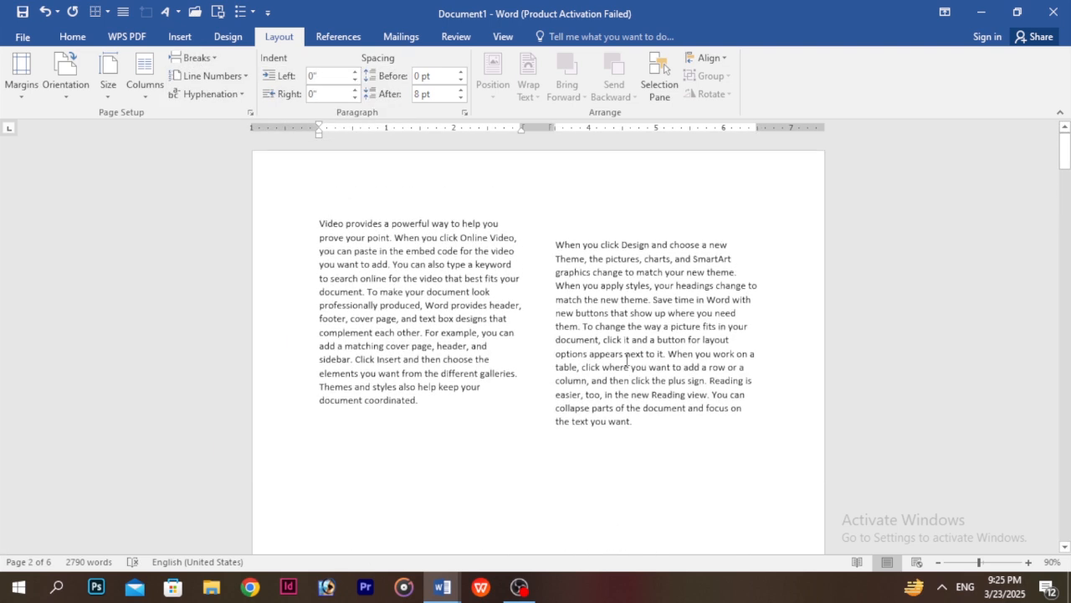
Step: Undo both column breaks and return the text to one column
{"action": "key", "text": "ctrl+z"}
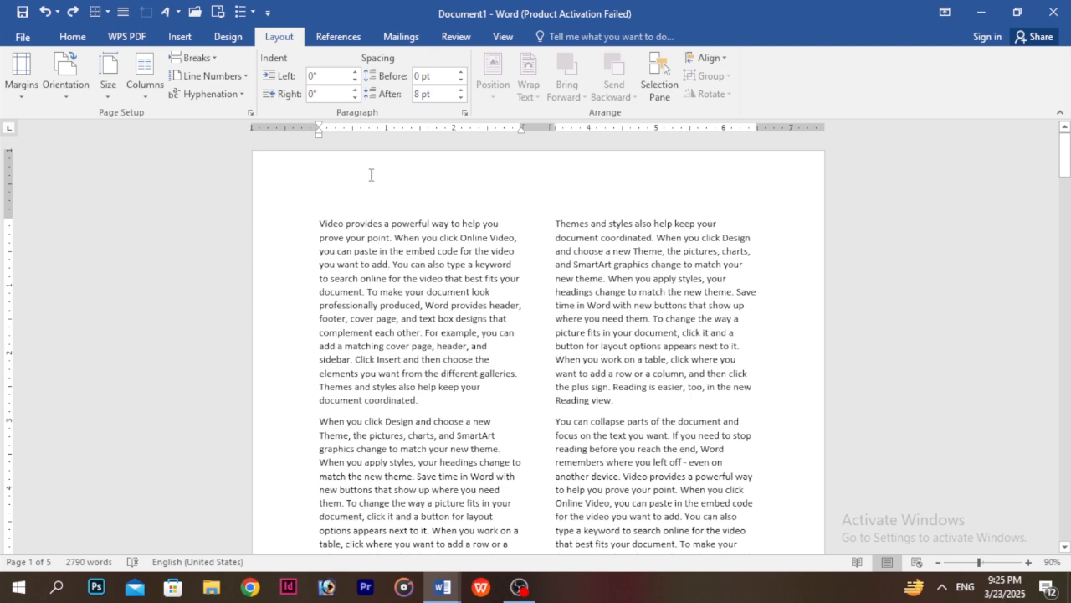
{"action": "left_click", "coordinate": [145, 77]}
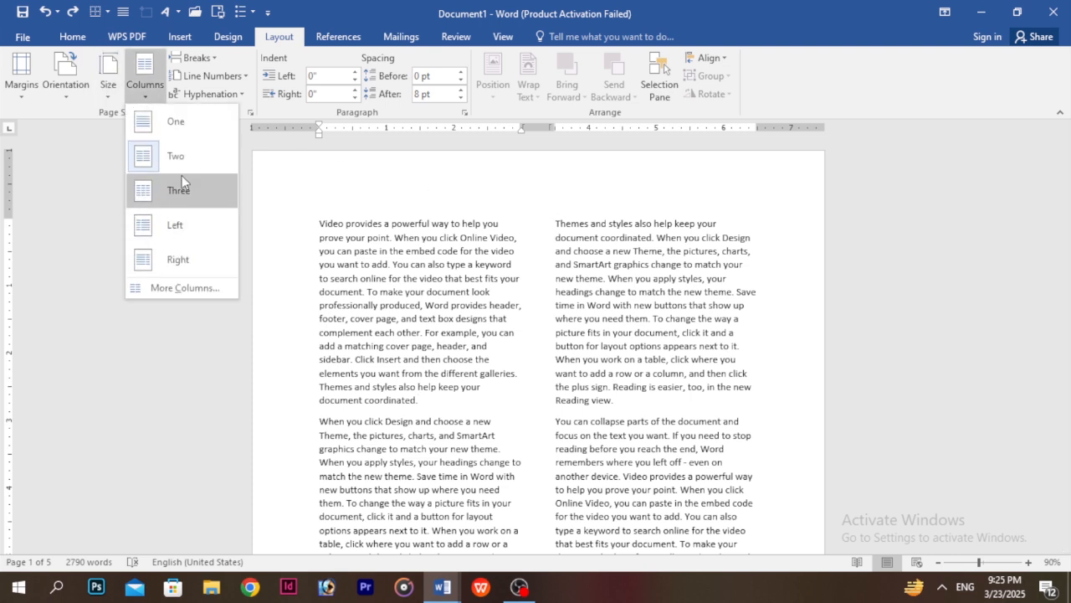
{"action": "left_click", "coordinate": [180, 123]}
Step: Draw a rectangle about 2.99" high and 3.38" wide over the first paragraphs of the page
{"action": "left_click", "coordinate": [198, 58]}
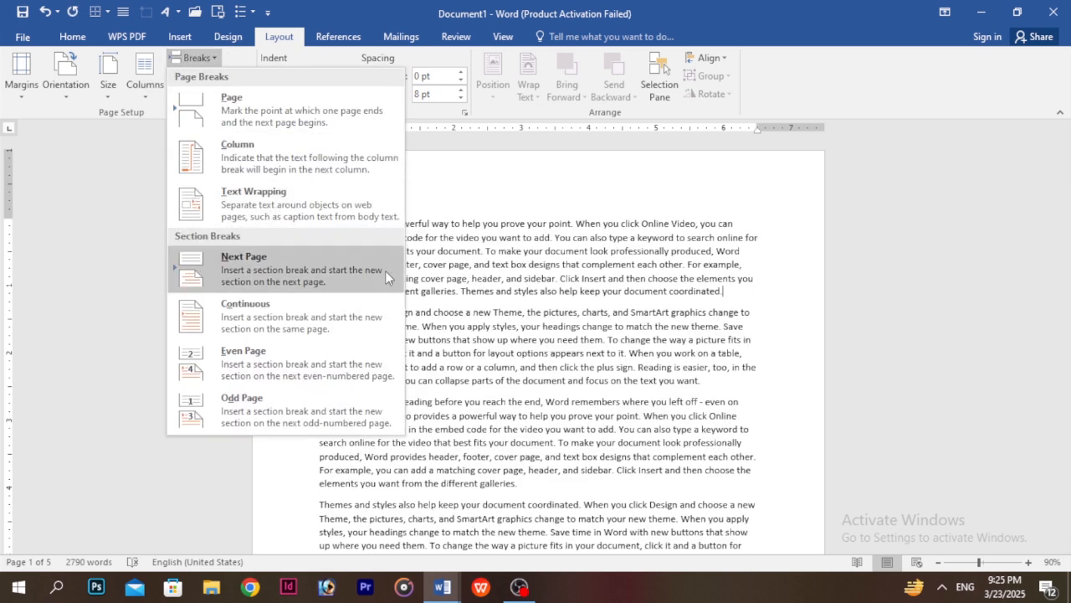
{"action": "left_click", "coordinate": [478, 199]}
{"action": "left_click", "coordinate": [179, 37]}
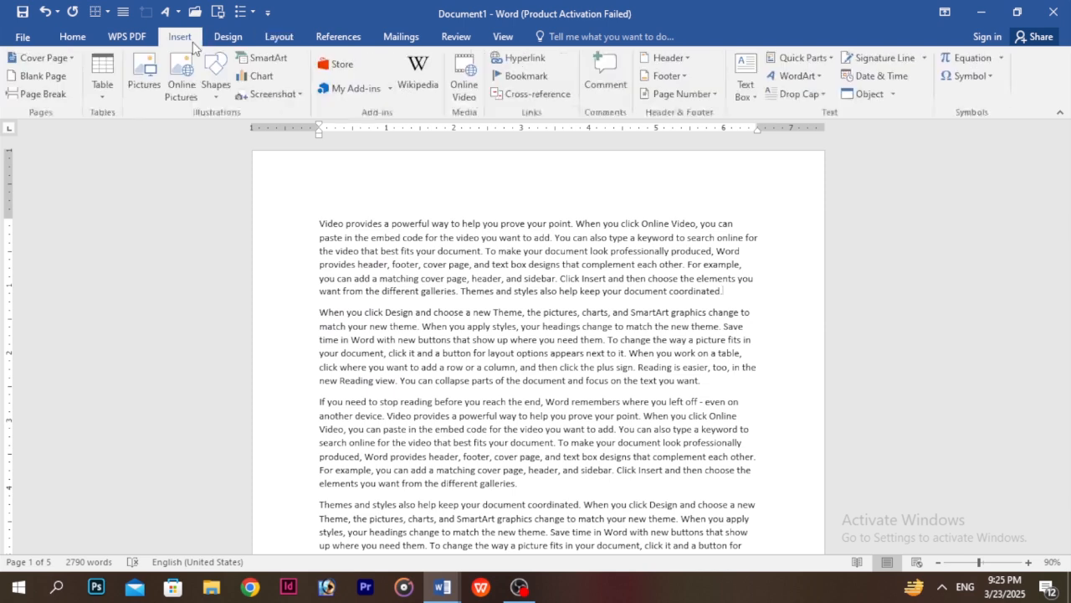
{"action": "left_click", "coordinate": [216, 86]}
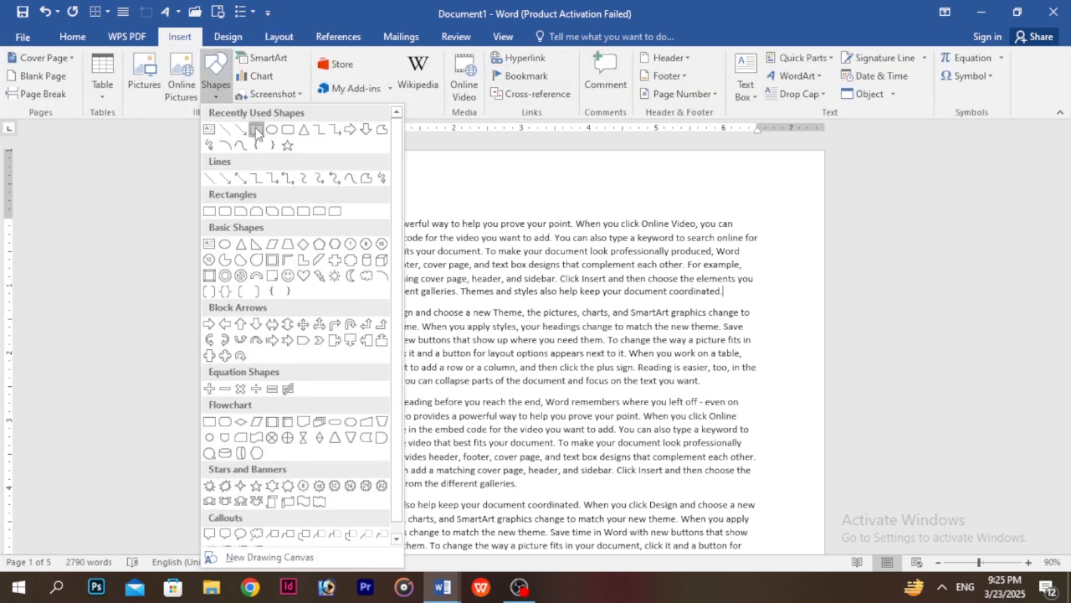
{"action": "left_click", "coordinate": [249, 131]}
{"action": "mouse_move", "coordinate": [331, 257]}
{"action": "left_mouse_down"}
{"action": "mouse_move", "coordinate": [433, 381]}
{"action": "mouse_move", "coordinate": [549, 458]}
{"action": "left_mouse_up"}
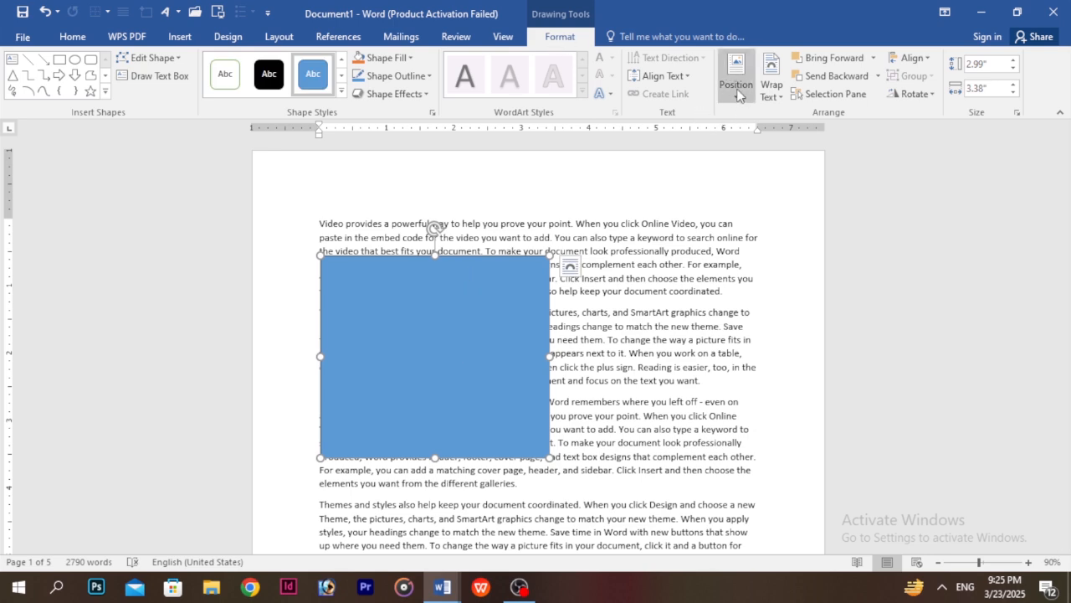
Step: Apply Square text wrapping to the rectangle and resize it to about 2.45" high by 2.86" wide within the text
{"action": "left_click", "coordinate": [771, 84]}
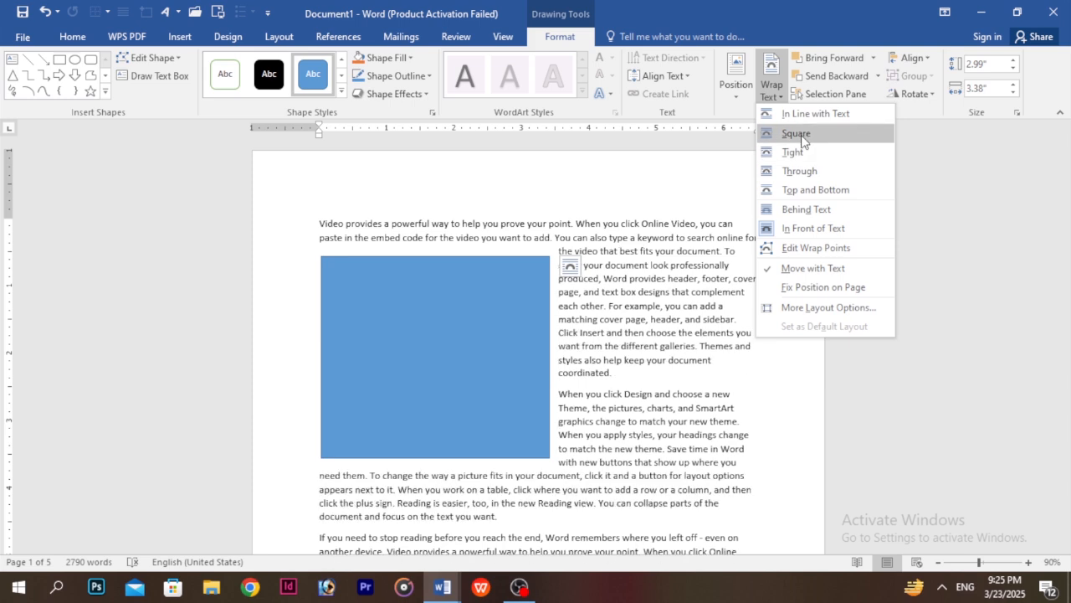
{"action": "left_click", "coordinate": [791, 134]}
{"action": "left_click_drag", "start_coordinate": [549, 366], "coordinate": [583, 392]}
{"action": "left_click_drag", "start_coordinate": [583, 283], "coordinate": [547, 318]}
{"action": "left_click_drag", "start_coordinate": [498, 360], "coordinate": [499, 338]}
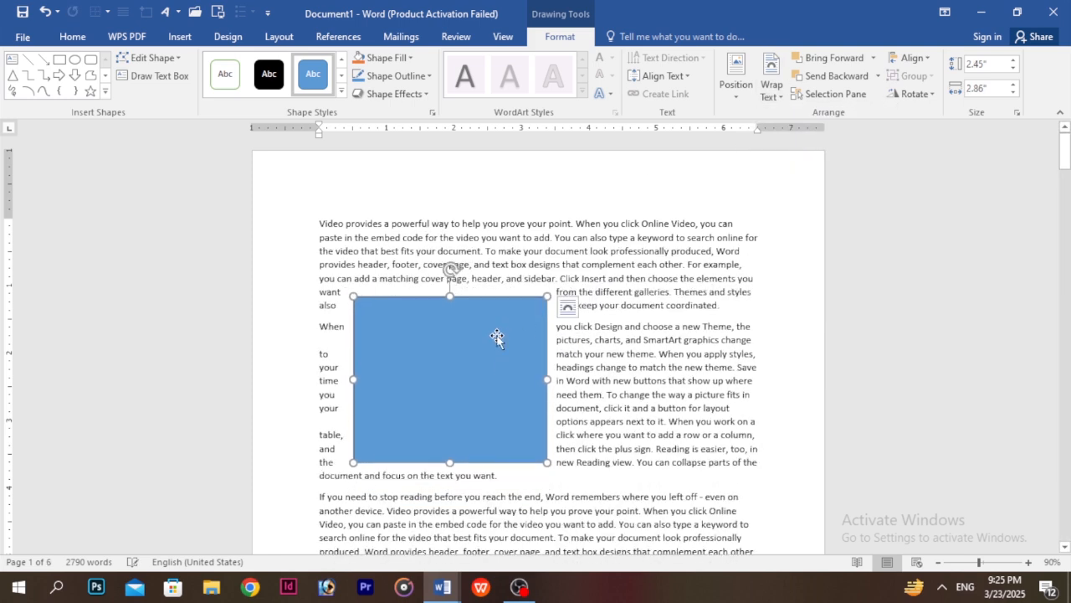
{"action": "left_click", "coordinate": [643, 328]}
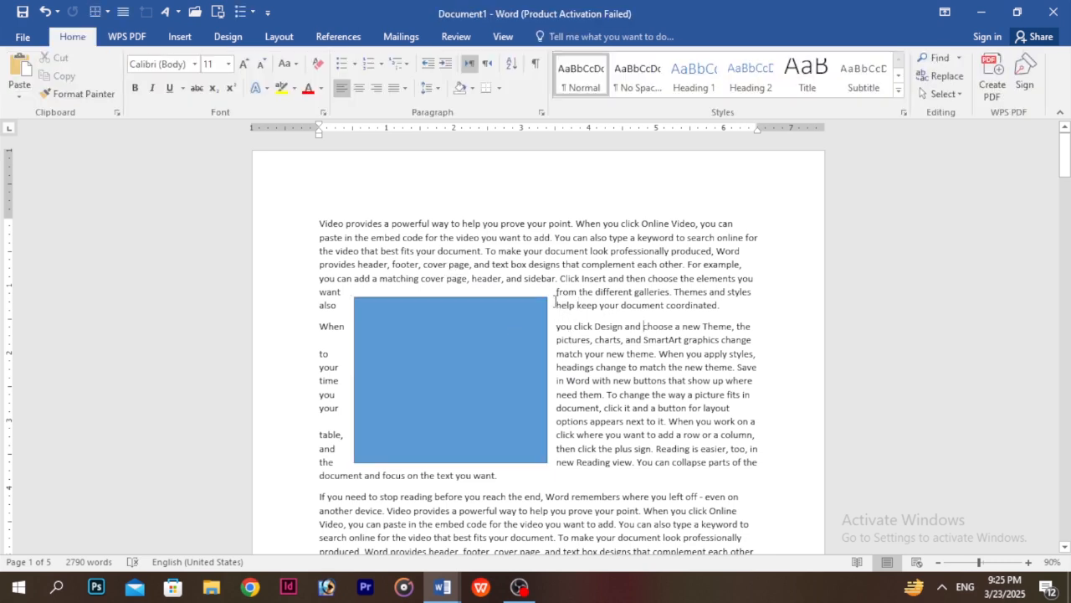
Step: Insert a text wrapping break before "help keep your document coordinated" beside the rectangle
{"action": "left_click_drag", "start_coordinate": [611, 307], "coordinate": [760, 444]}
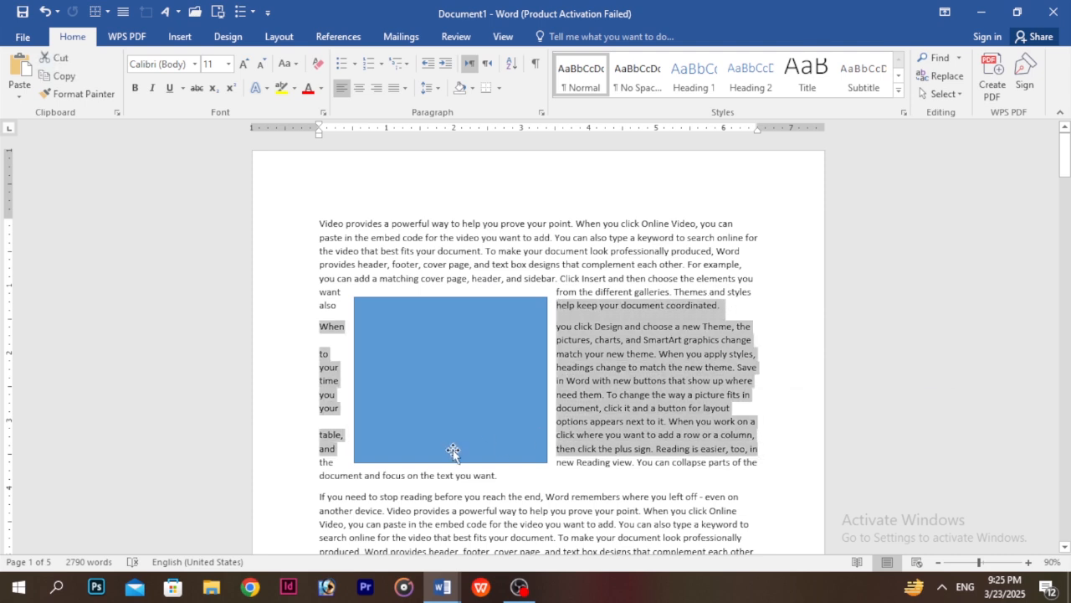
{"action": "left_click", "coordinate": [560, 305]}
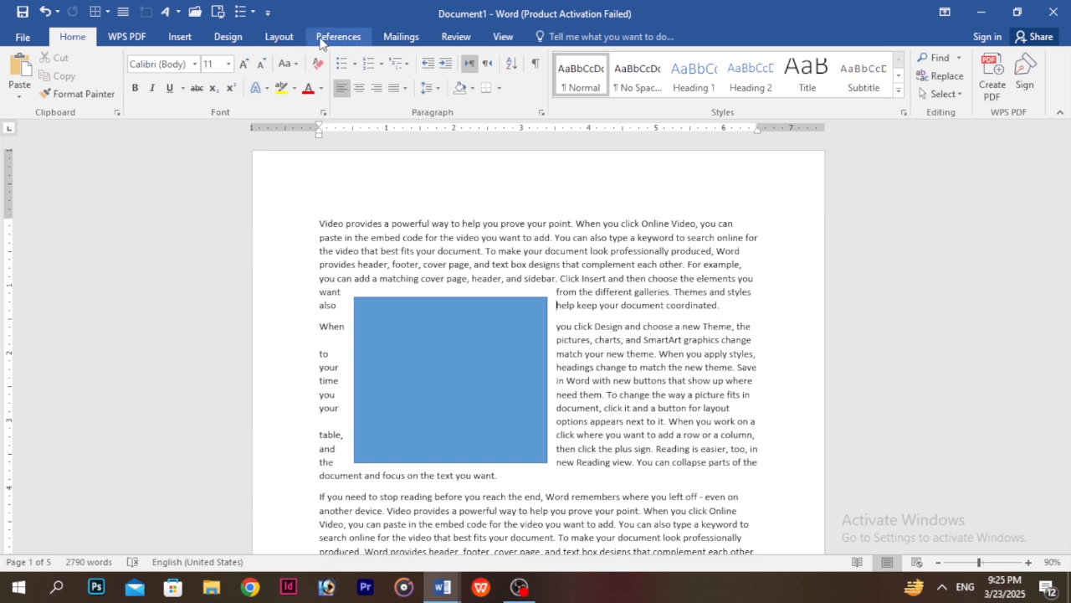
{"action": "left_click", "coordinate": [279, 36]}
{"action": "left_click", "coordinate": [207, 58]}
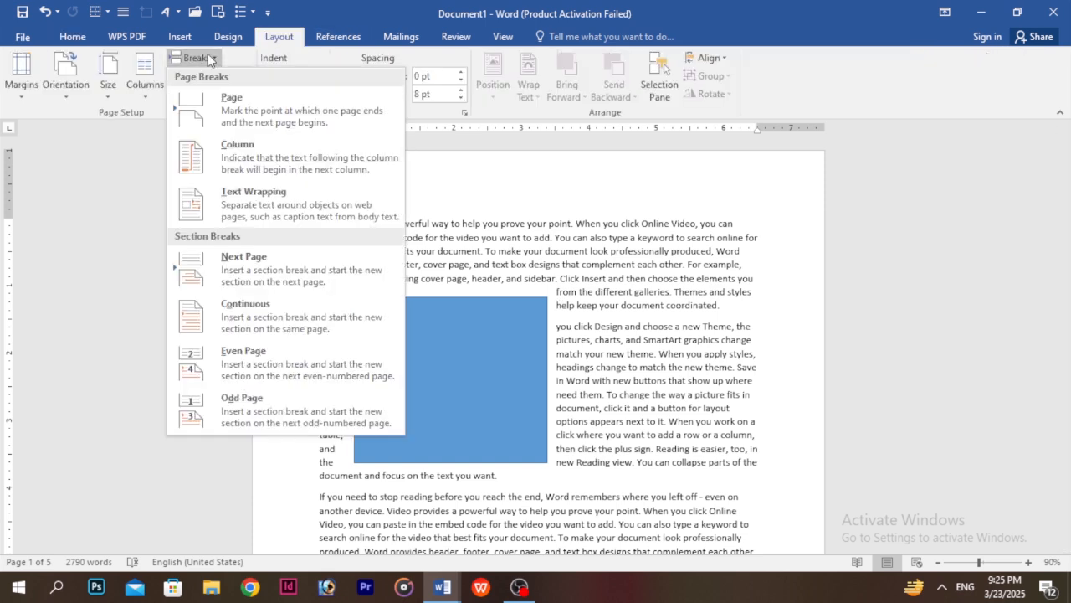
{"action": "left_click", "coordinate": [238, 157]}
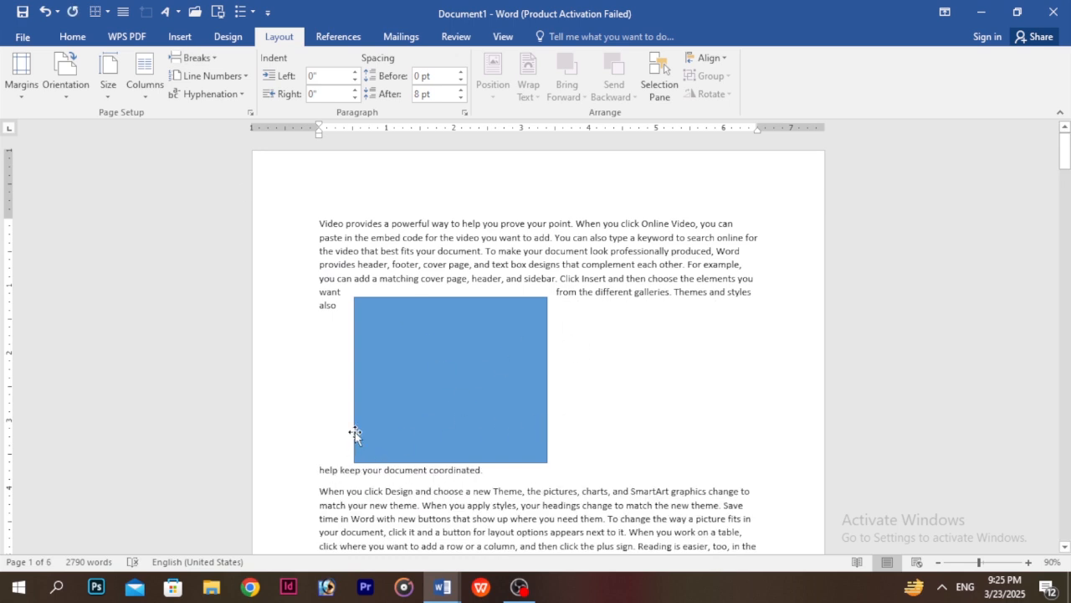
Step: Undo the text wrapping break and delete the rectangle from the page
{"action": "key", "text": "ctrl+z"}
{"action": "left_click", "coordinate": [419, 359]}
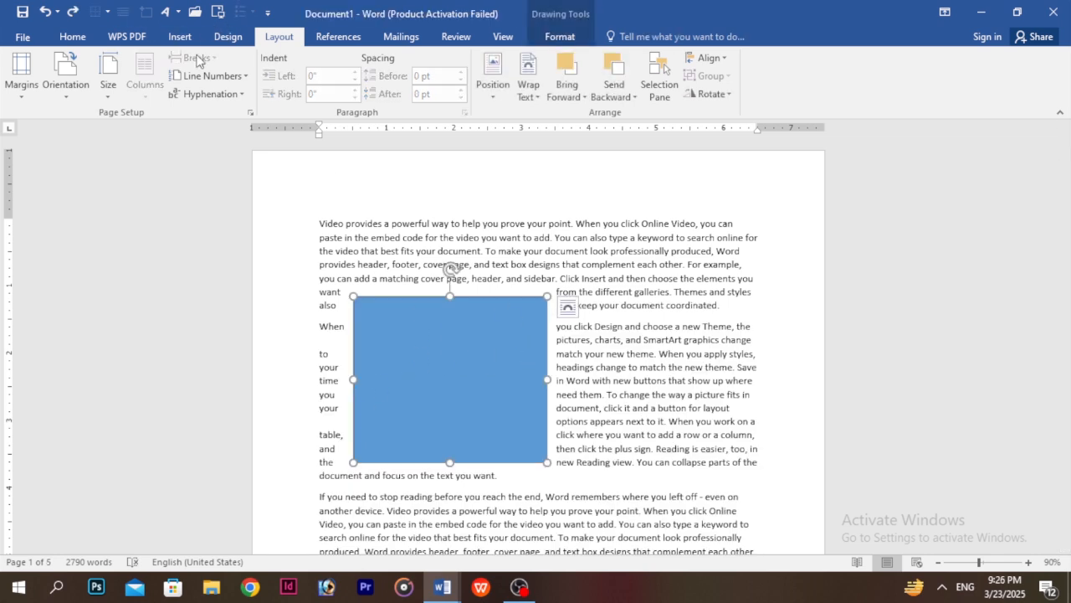
{"action": "left_click", "coordinate": [603, 366]}
{"action": "left_click_drag", "start_coordinate": [490, 364], "coordinate": [593, 326]}
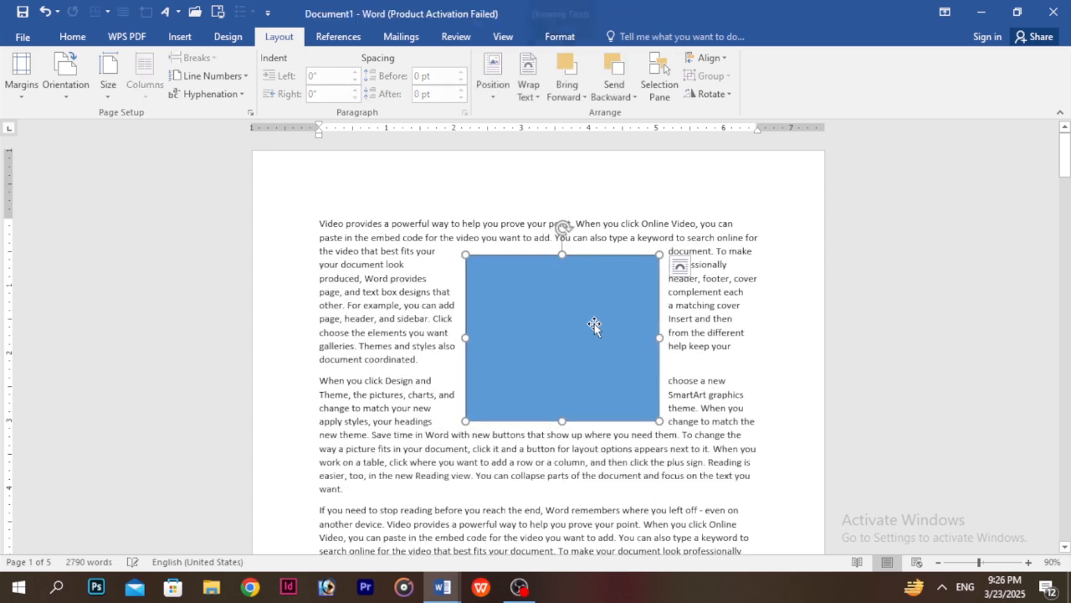
{"action": "key", "text": "Delete"}
Step: Look over the section break types and examine the ends of the first three pages in a multi-page view
{"action": "left_click", "coordinate": [194, 58]}
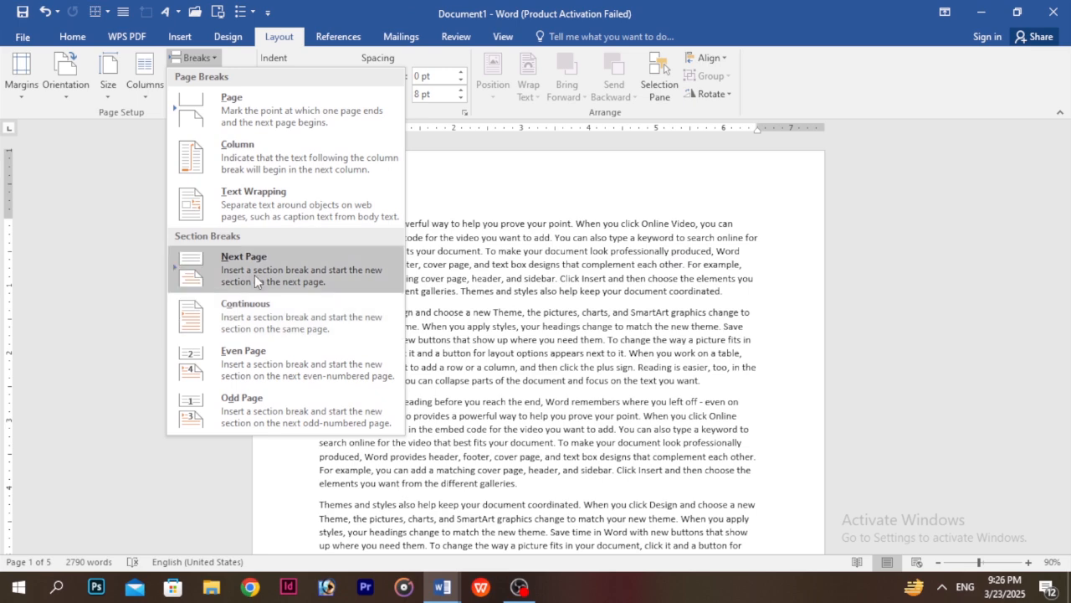
{"action": "left_click", "coordinate": [508, 304]}
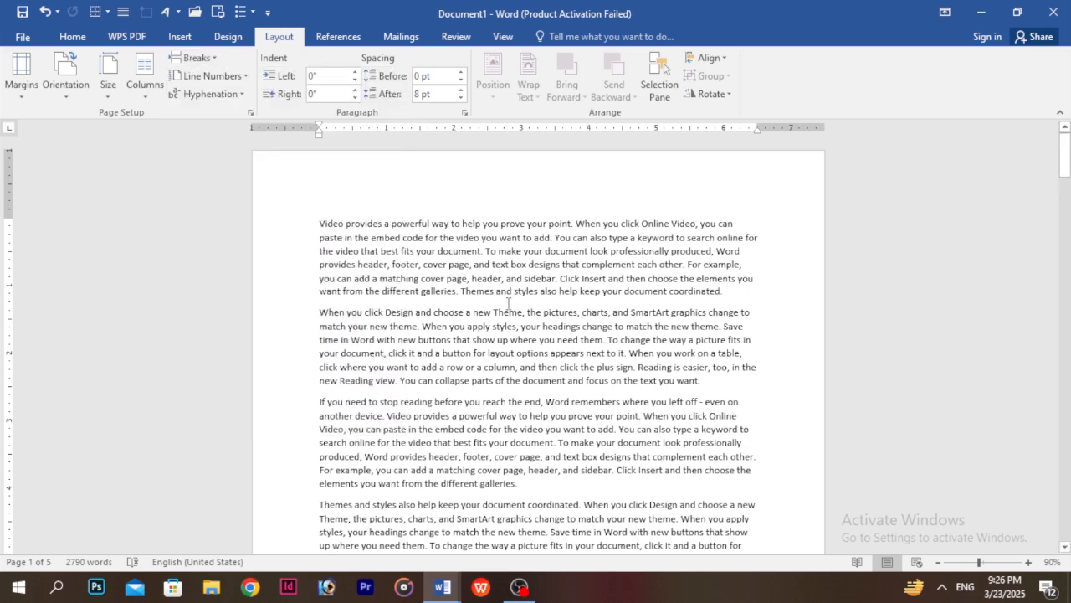
{"action": "scroll", "coordinate": [508, 304], "scroll_direction": "down", "scroll_amount": 4}
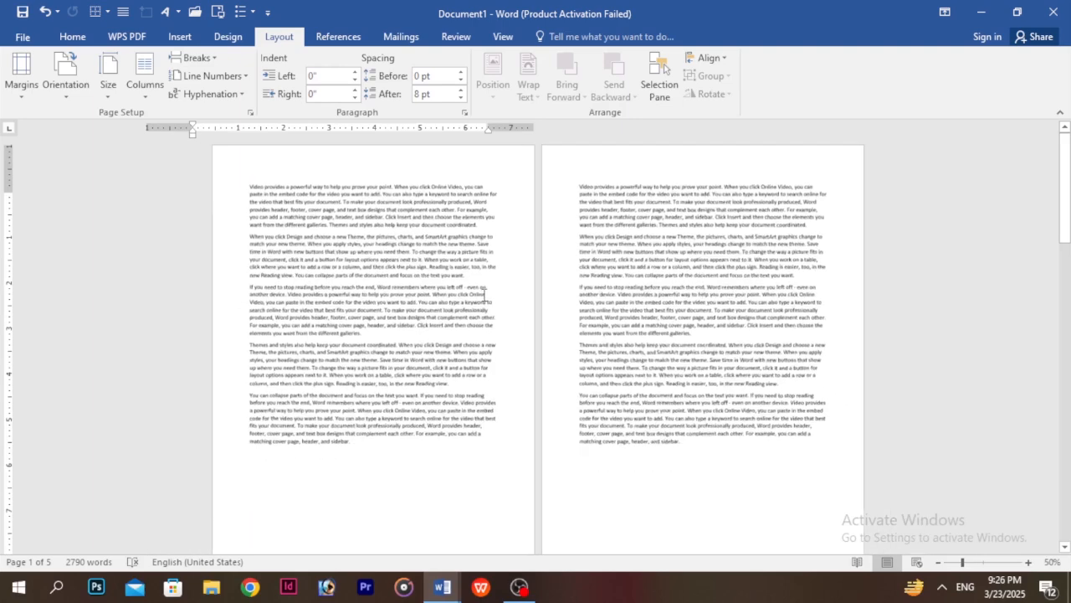
{"action": "scroll", "coordinate": [484, 293], "scroll_direction": "down", "scroll_amount": 1}
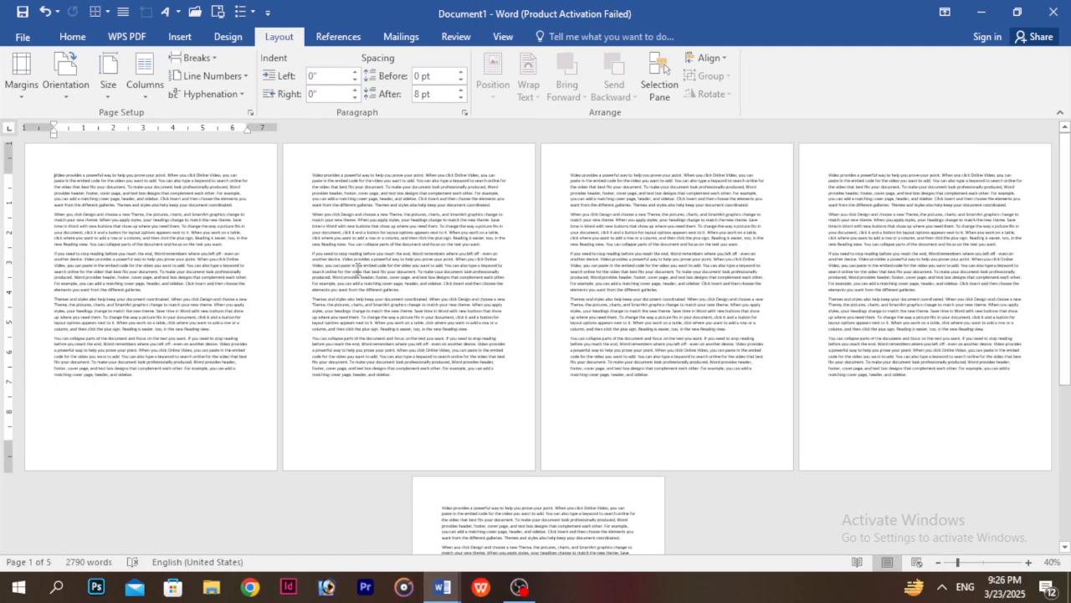
{"action": "left_click", "coordinate": [36, 405]}
{"action": "left_click", "coordinate": [101, 413]}
{"action": "left_click", "coordinate": [194, 58]}
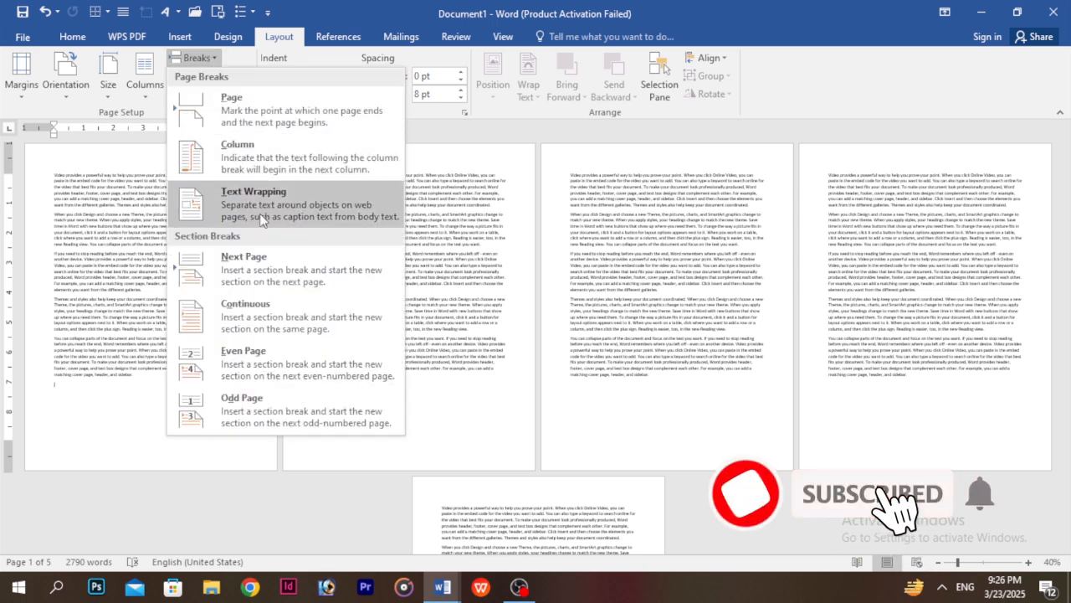
{"action": "left_click", "coordinate": [265, 266]}
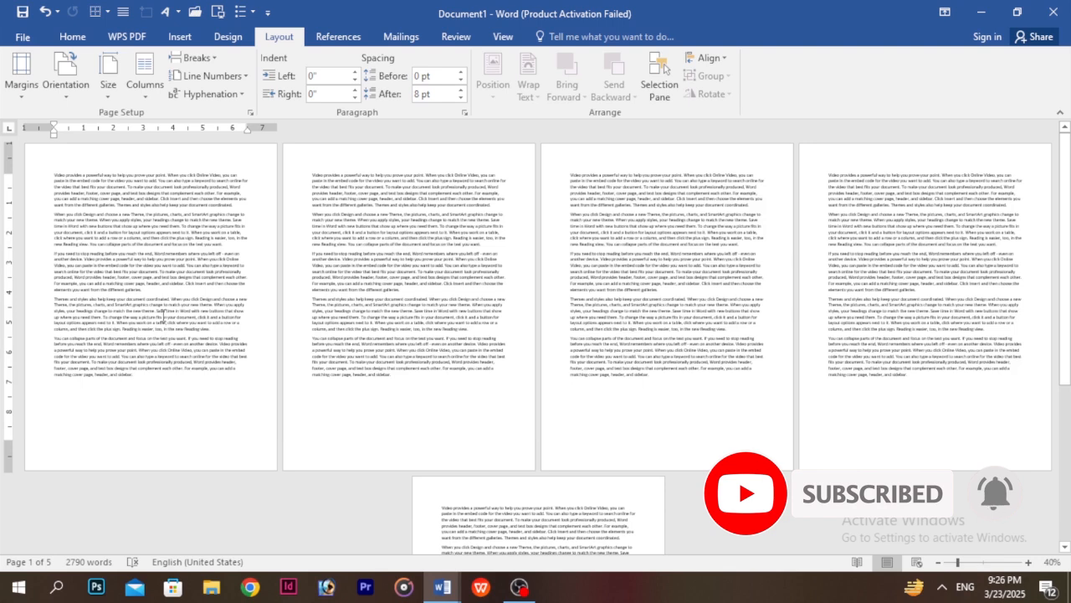
{"action": "left_click", "coordinate": [657, 397]}
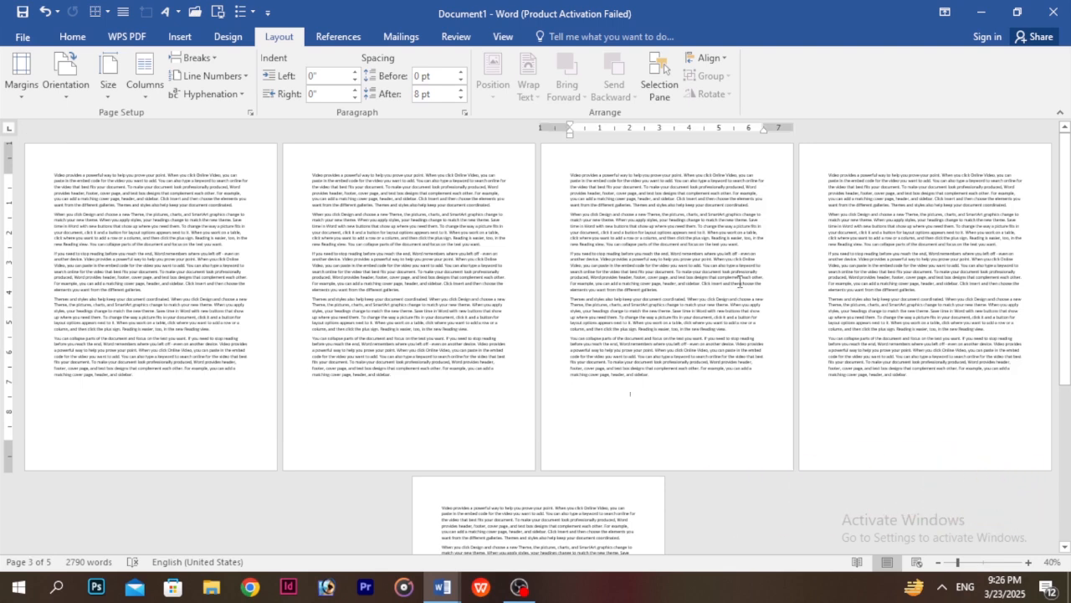
{"action": "left_click", "coordinate": [422, 392]}
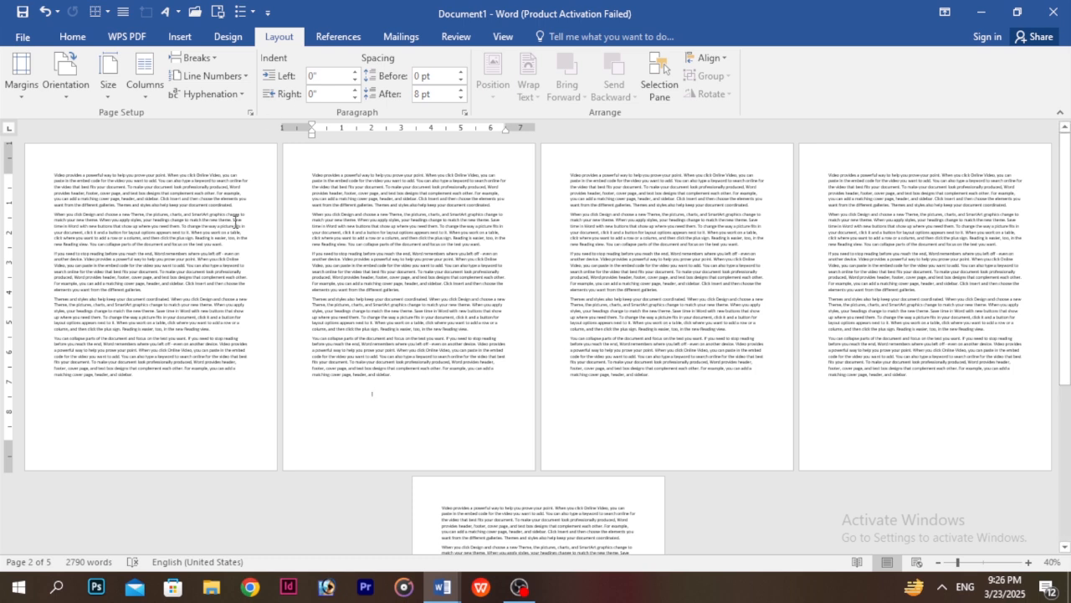
{"action": "left_click", "coordinate": [39, 402]}
{"action": "left_click", "coordinate": [144, 377]}
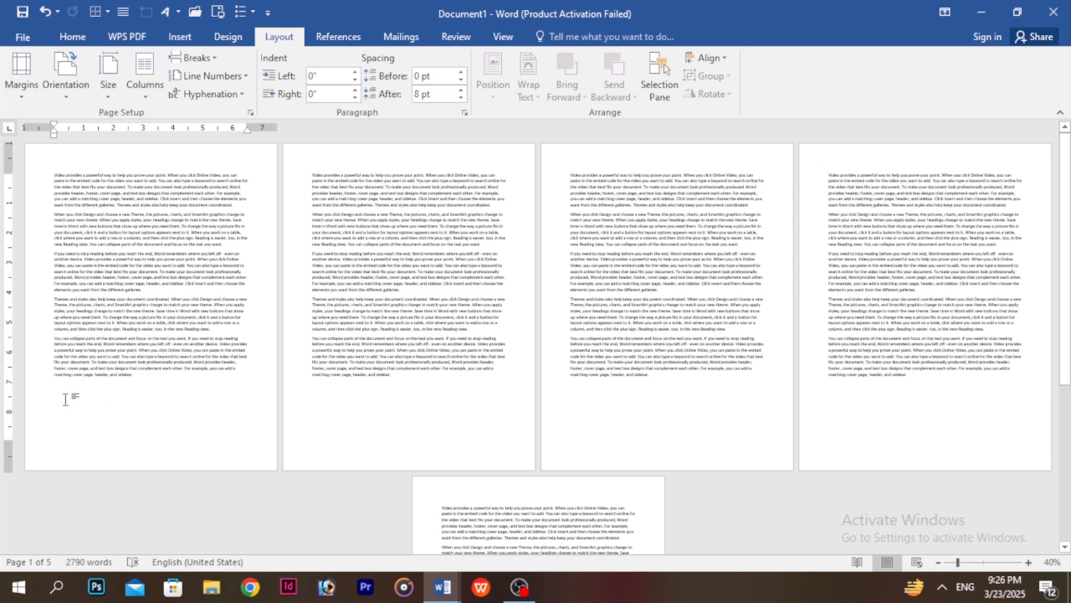
Step: Show the formatting marks and insert a continuous section break after the page break ending the first page
{"action": "scroll", "coordinate": [75, 399], "scroll_direction": "up", "scroll_amount": 3}
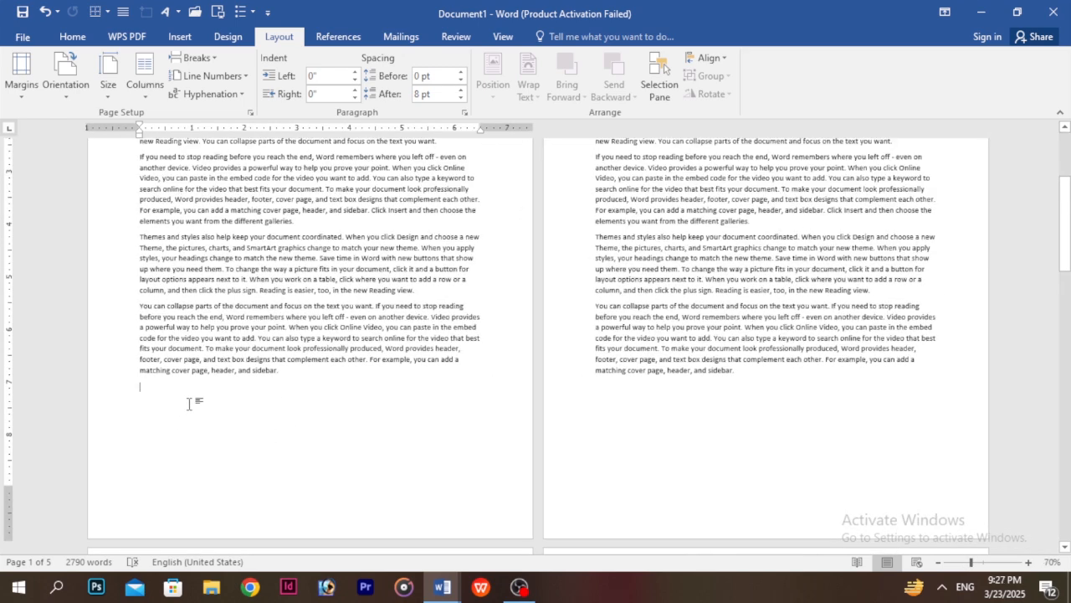
{"action": "key", "text": "ctrl+shift+8"}
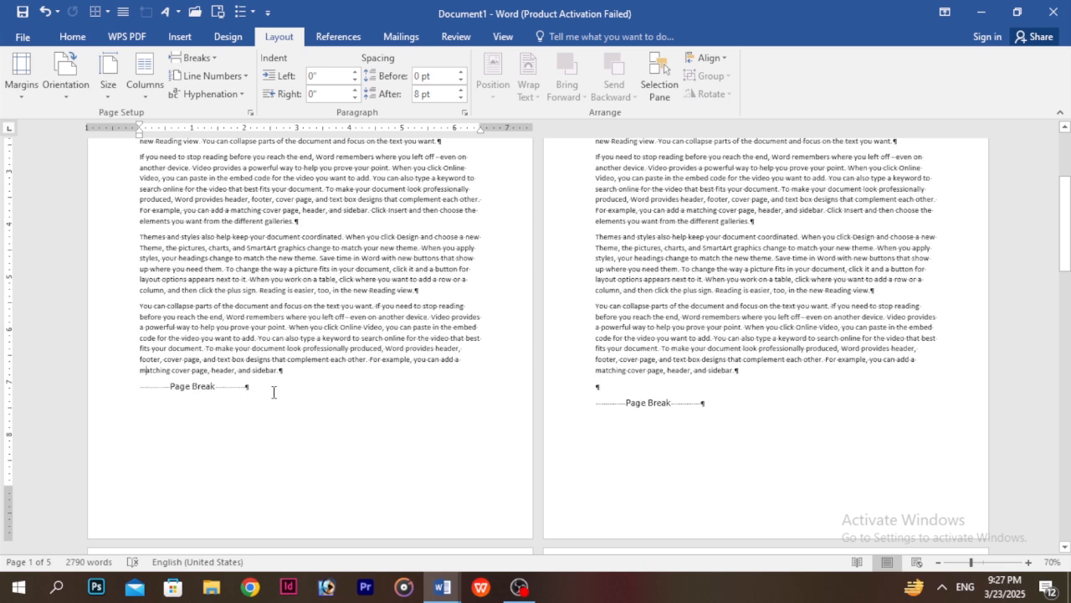
{"action": "scroll", "coordinate": [261, 388], "scroll_direction": "down", "scroll_amount": 2}
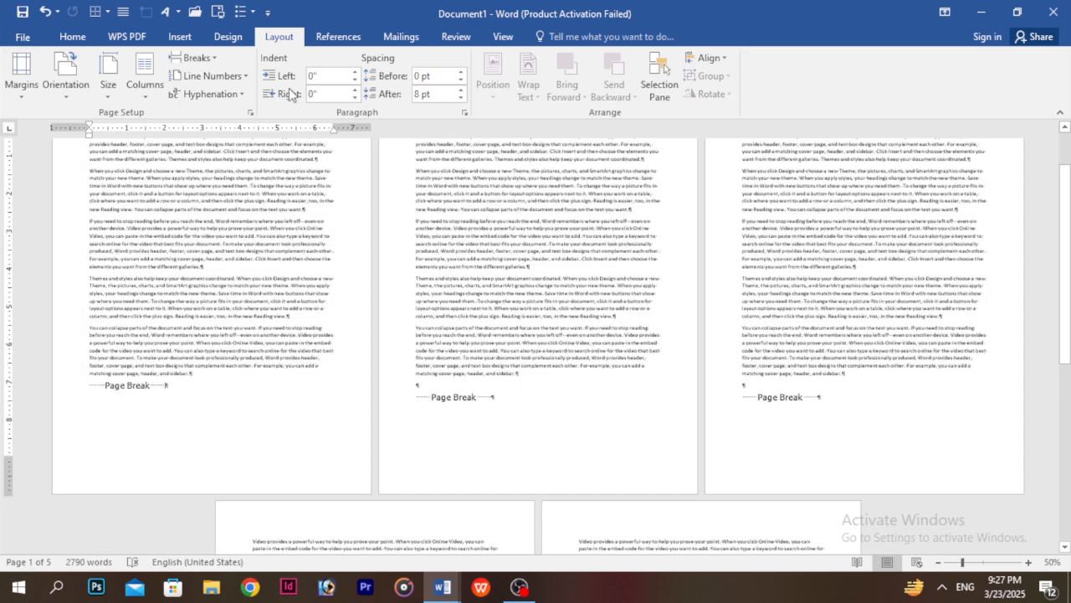
{"action": "left_click", "coordinate": [194, 58]}
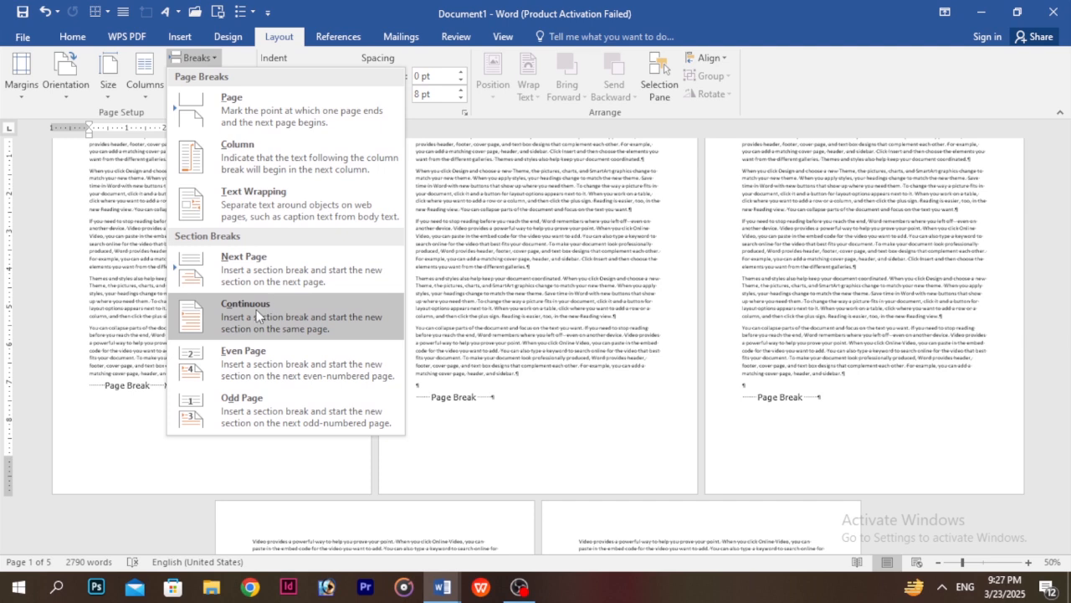
{"action": "left_click", "coordinate": [327, 312]}
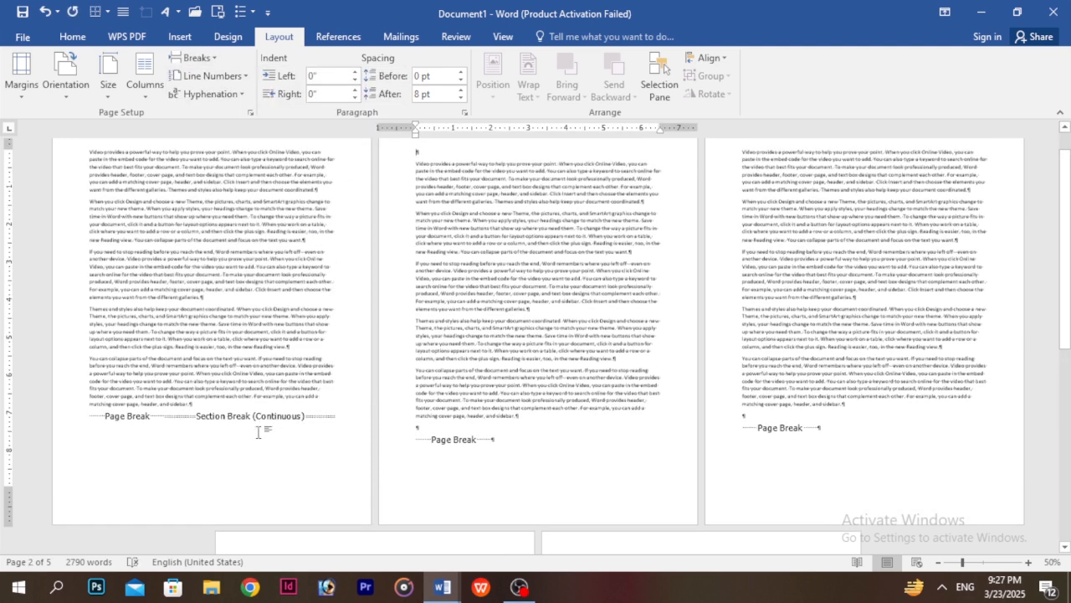
Step: Set the first page's section to landscape orientation
{"action": "scroll", "coordinate": [287, 425], "scroll_direction": "down", "scroll_amount": 1}
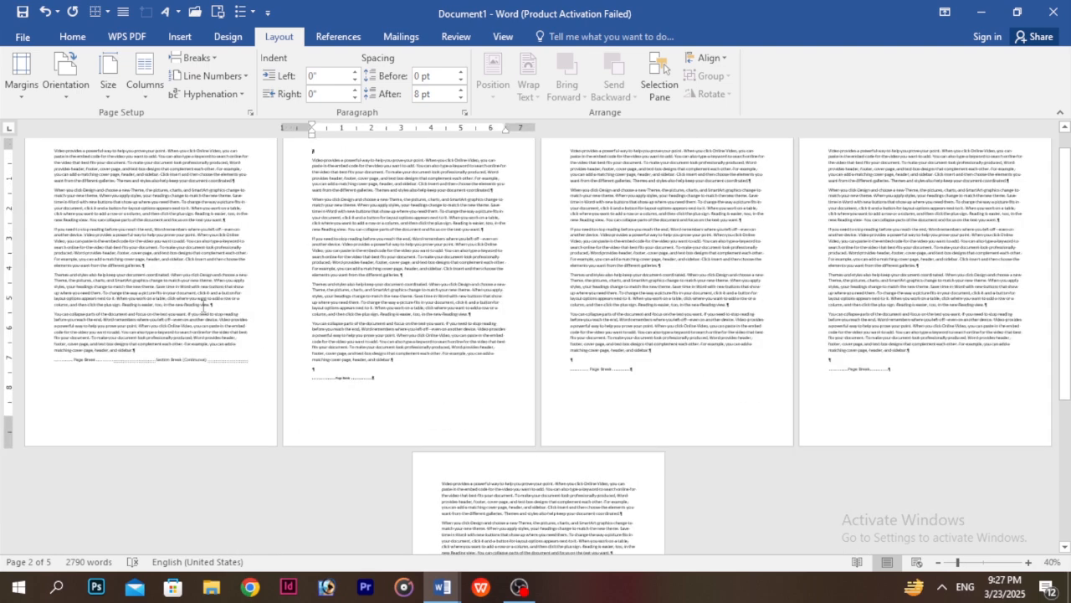
{"action": "left_click", "coordinate": [157, 381]}
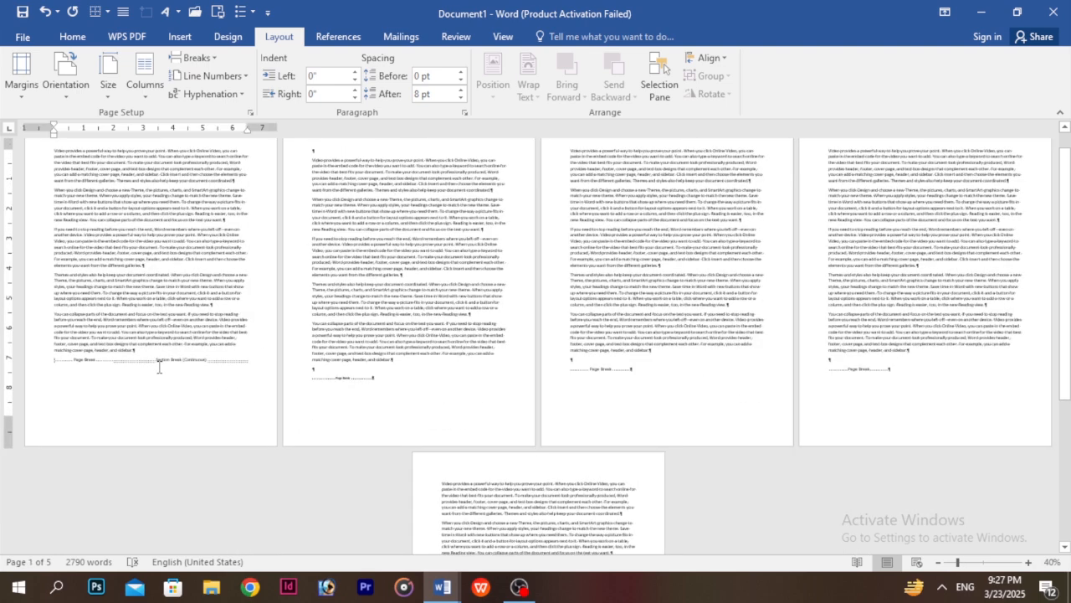
{"action": "left_click", "coordinate": [66, 74]}
{"action": "left_click", "coordinate": [95, 153]}
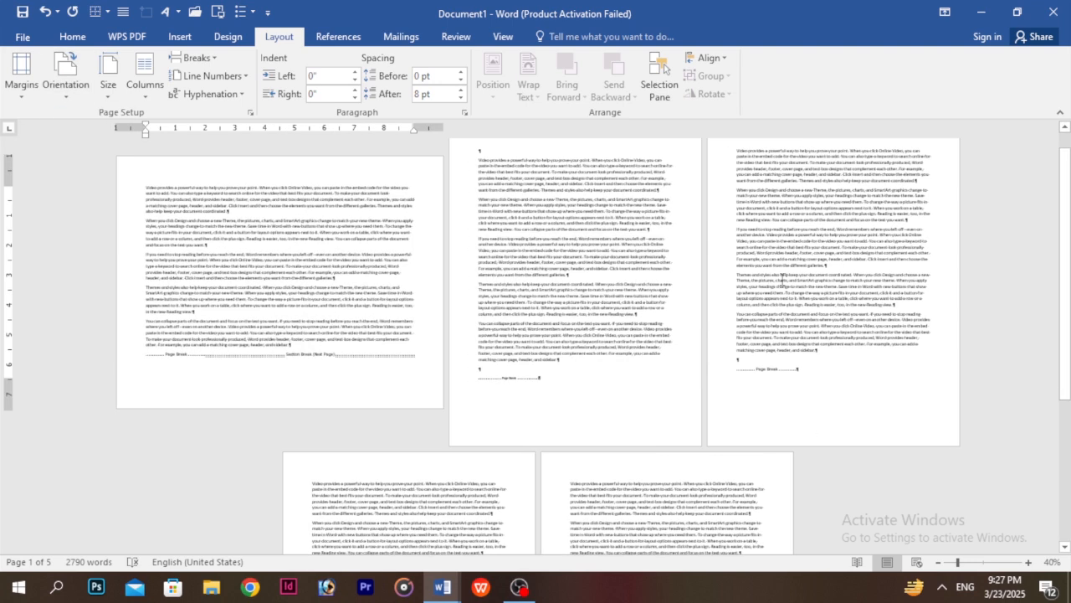
Step: Insert a continuous section break after the page break at the end of page 3
{"action": "left_click", "coordinate": [809, 370]}
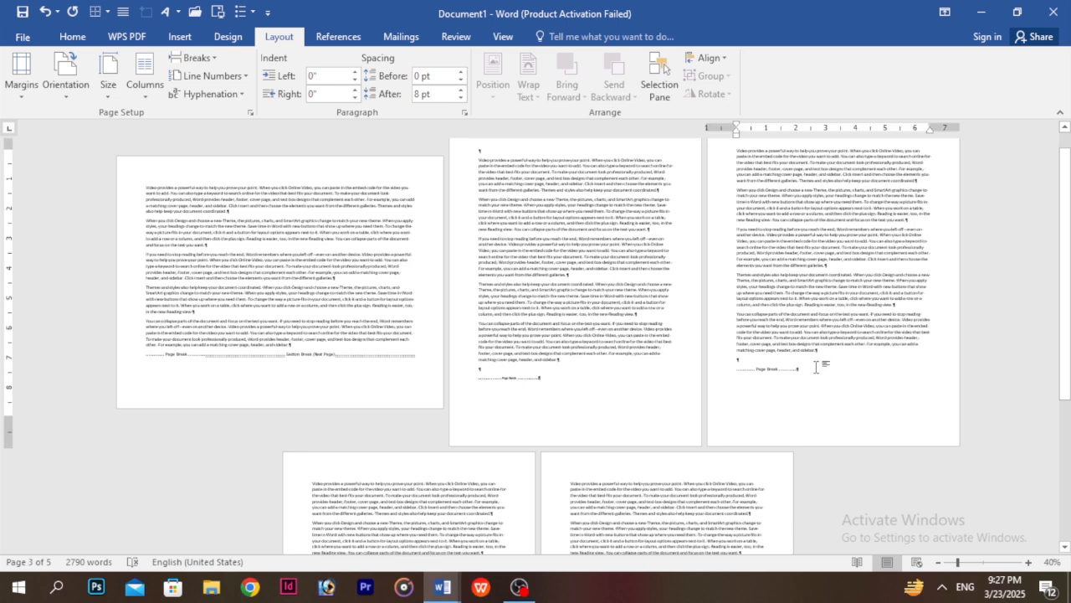
{"action": "left_click", "coordinate": [198, 60]}
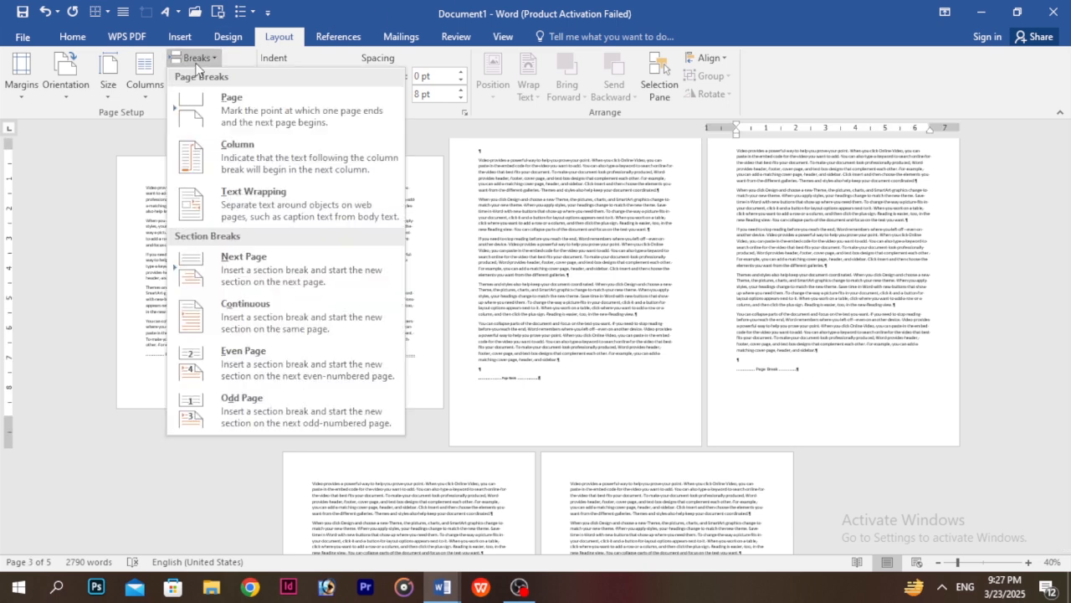
{"action": "left_click", "coordinate": [280, 321]}
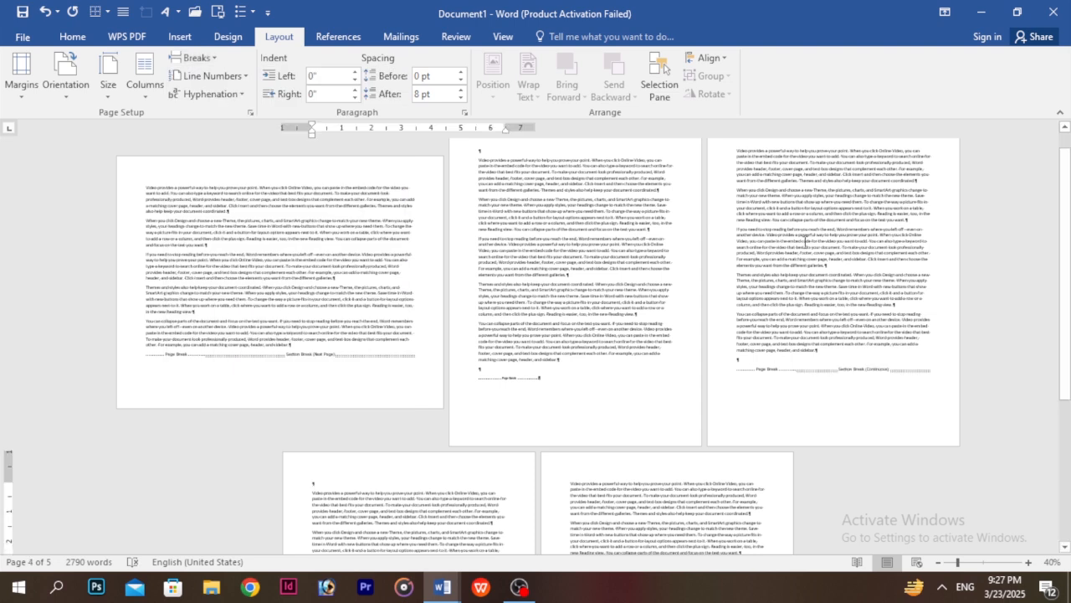
Step: Set the section containing pages 2 and 3 to landscape orientation
{"action": "left_click", "coordinate": [805, 242]}
{"action": "left_click", "coordinate": [66, 77]}
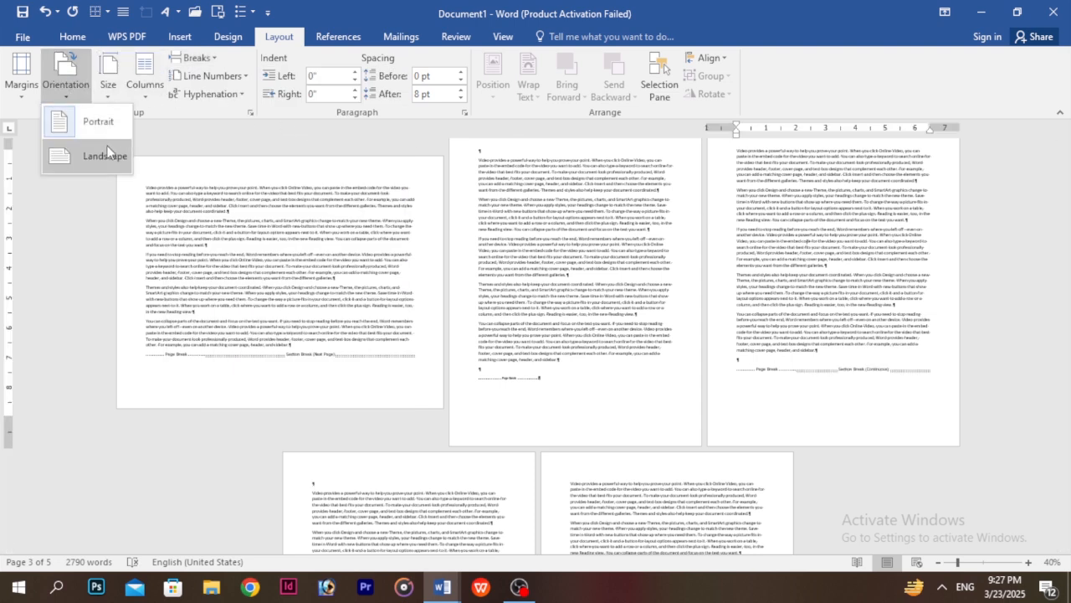
{"action": "left_click", "coordinate": [107, 152]}
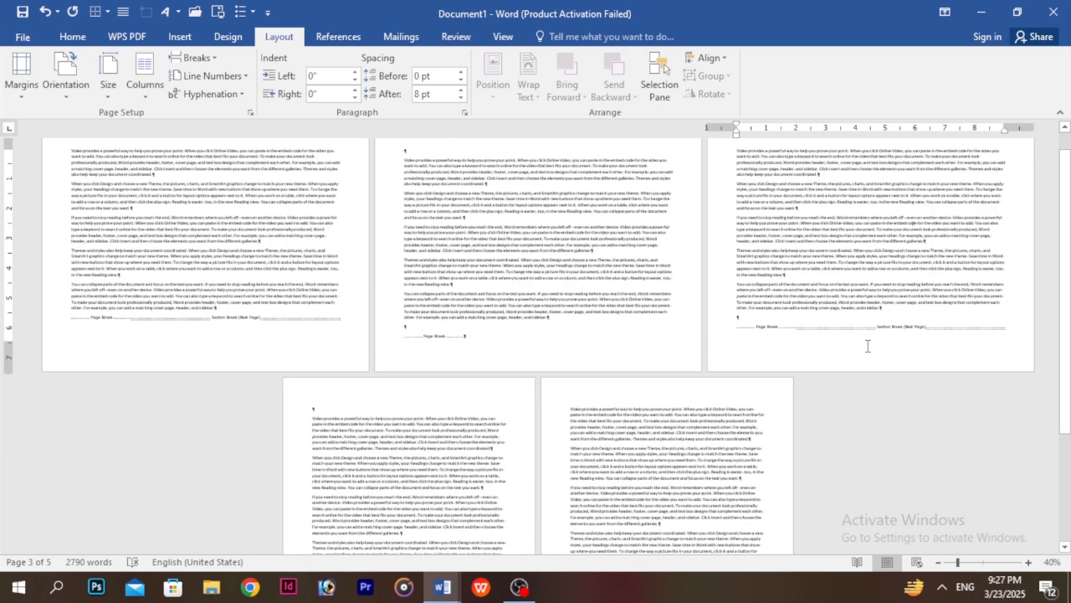
Step: Undo the landscape orientation of the section containing pages 2 and 3
{"action": "key", "text": "ctrl+z"}
{"action": "left_click", "coordinate": [644, 355]}
{"action": "left_click", "coordinate": [797, 317]}
{"action": "scroll", "coordinate": [709, 312], "scroll_direction": "down", "scroll_amount": 2}
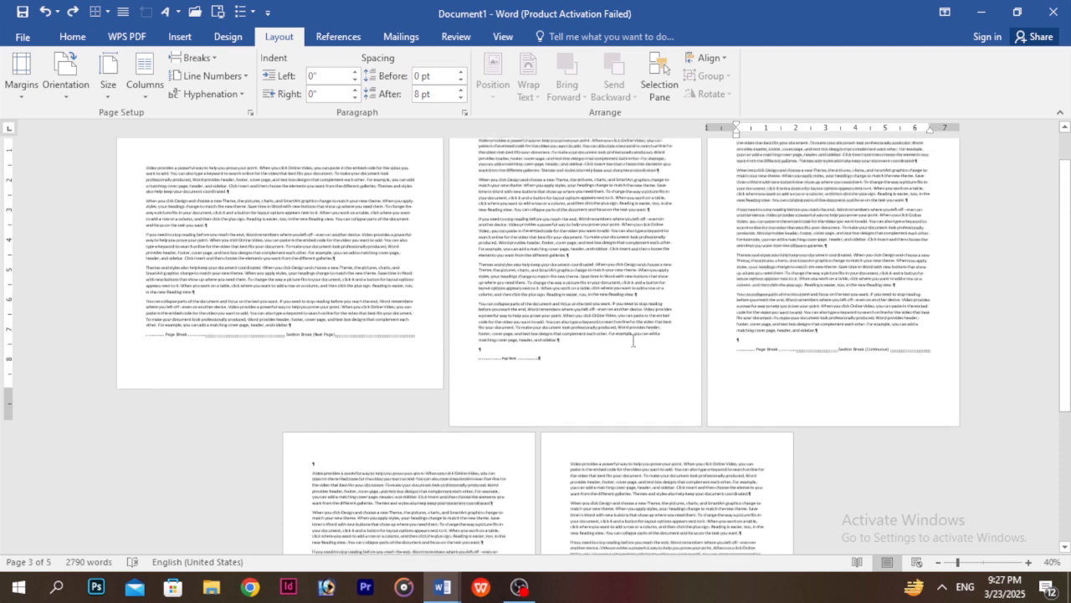
{"action": "left_click", "coordinate": [646, 287]}
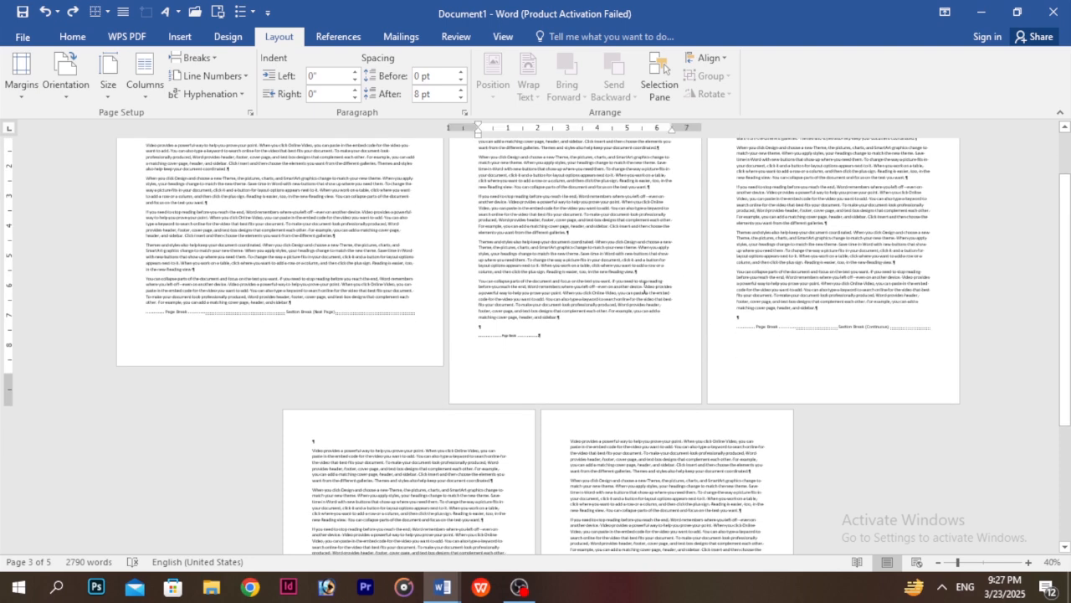
Step: Set the first page's section to portrait orientation
{"action": "left_click", "coordinate": [325, 258]}
{"action": "left_click", "coordinate": [66, 88]}
{"action": "left_click", "coordinate": [96, 125]}
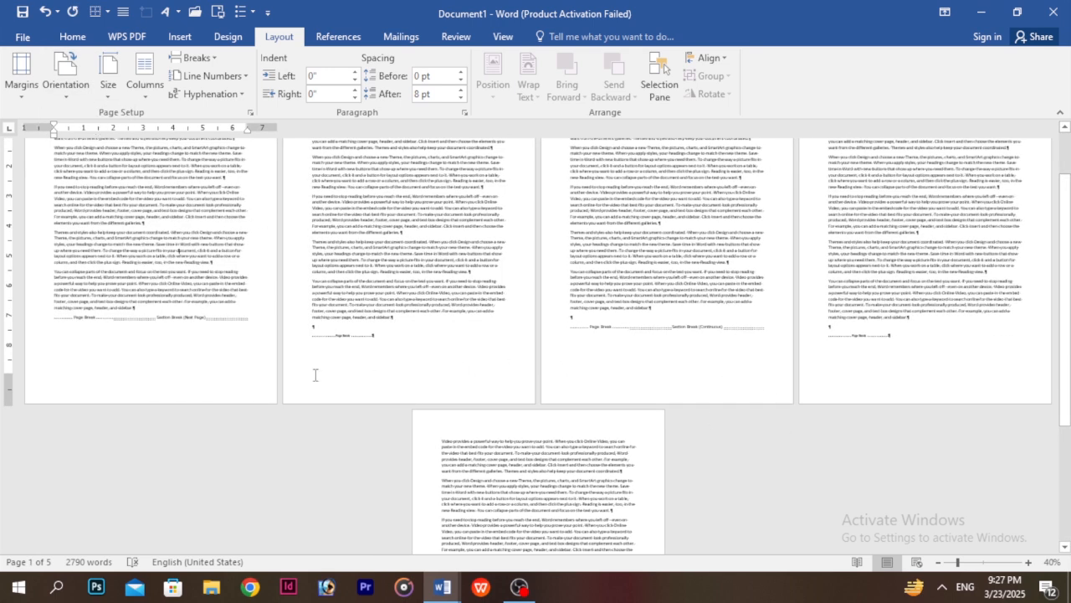
Step: Set the last section, containing pages 4 and 5, to landscape orientation
{"action": "left_click", "coordinate": [316, 327]}
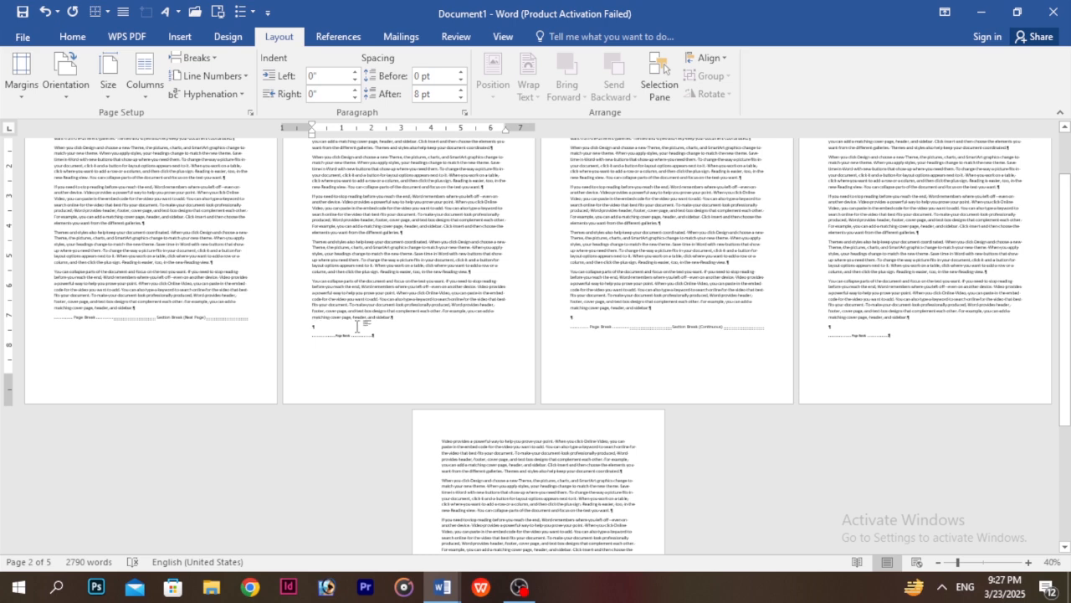
{"action": "left_click", "coordinate": [959, 330]}
{"action": "left_click", "coordinate": [66, 80]}
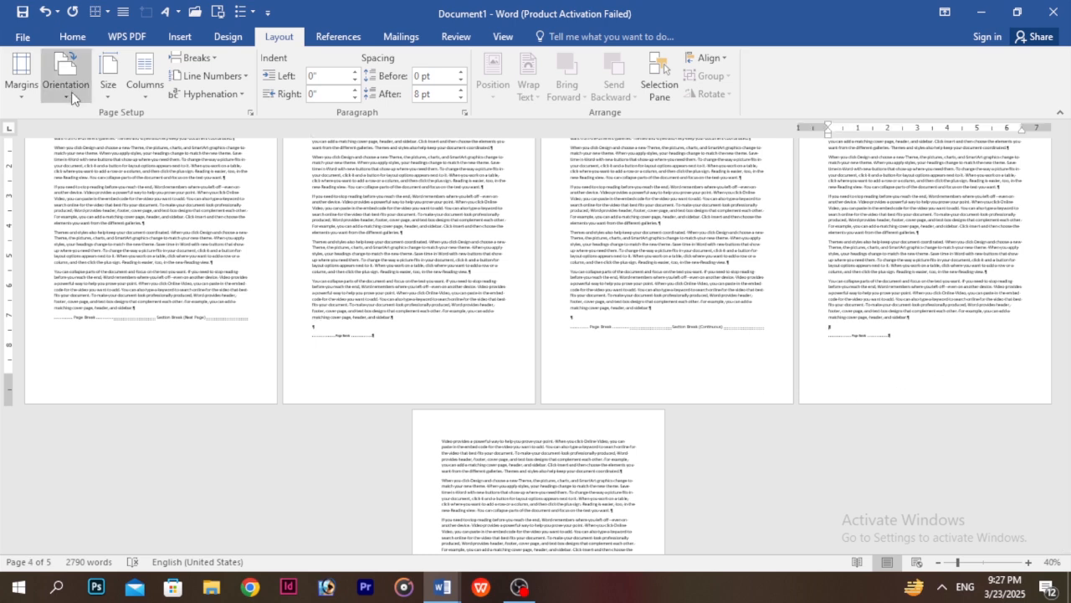
{"action": "left_click", "coordinate": [89, 156]}
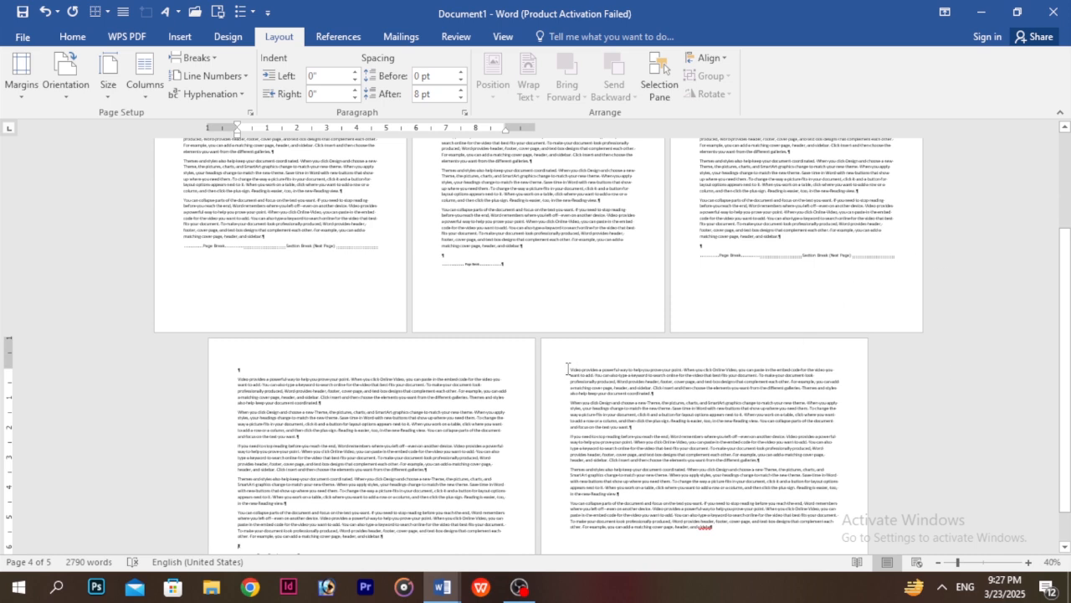
Step: Return the last section, containing pages 4 and 5, to portrait orientation
{"action": "left_click", "coordinate": [290, 262]}
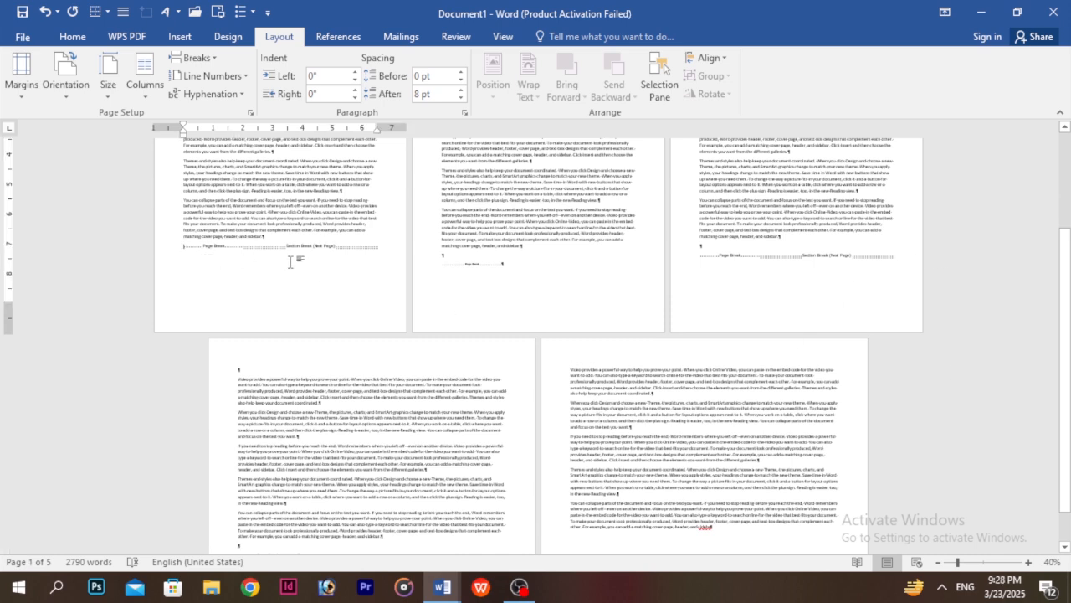
{"action": "left_click", "coordinate": [66, 74]}
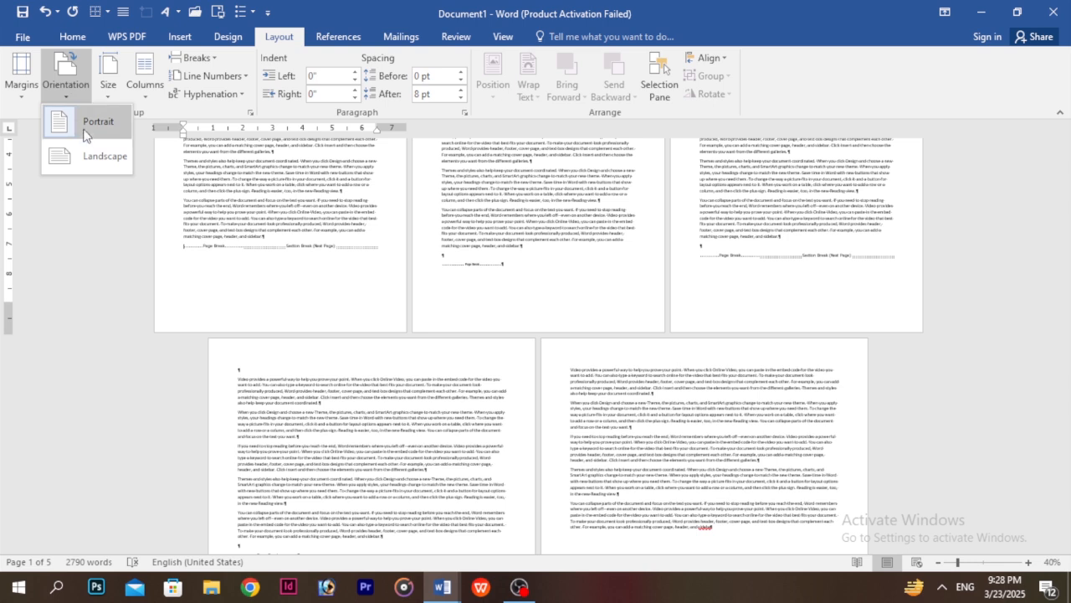
{"action": "left_click", "coordinate": [852, 289]}
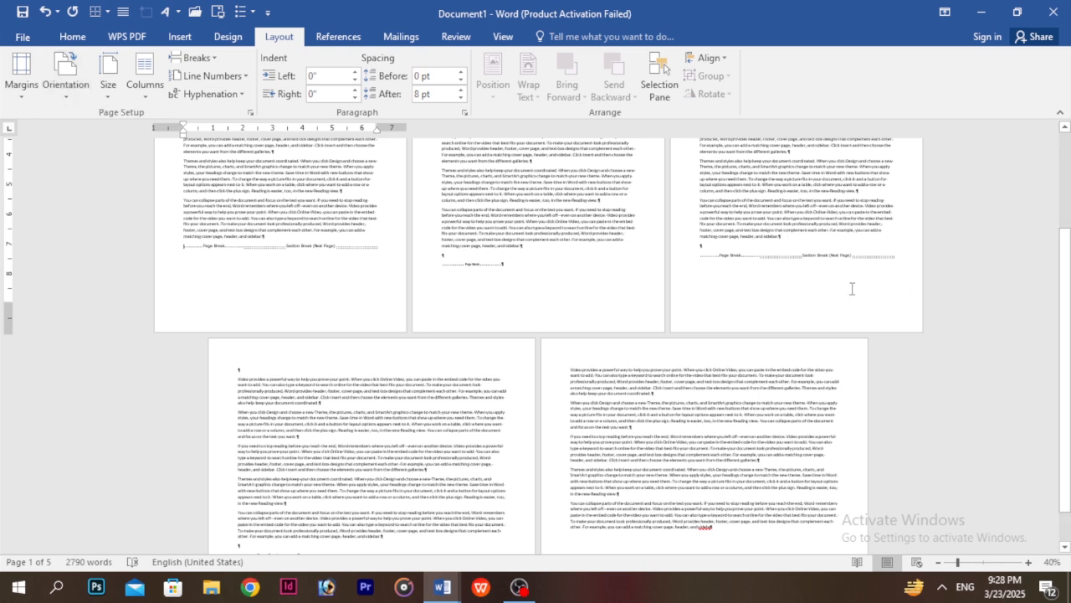
{"action": "left_click", "coordinate": [381, 395]}
{"action": "left_click", "coordinate": [68, 87]}
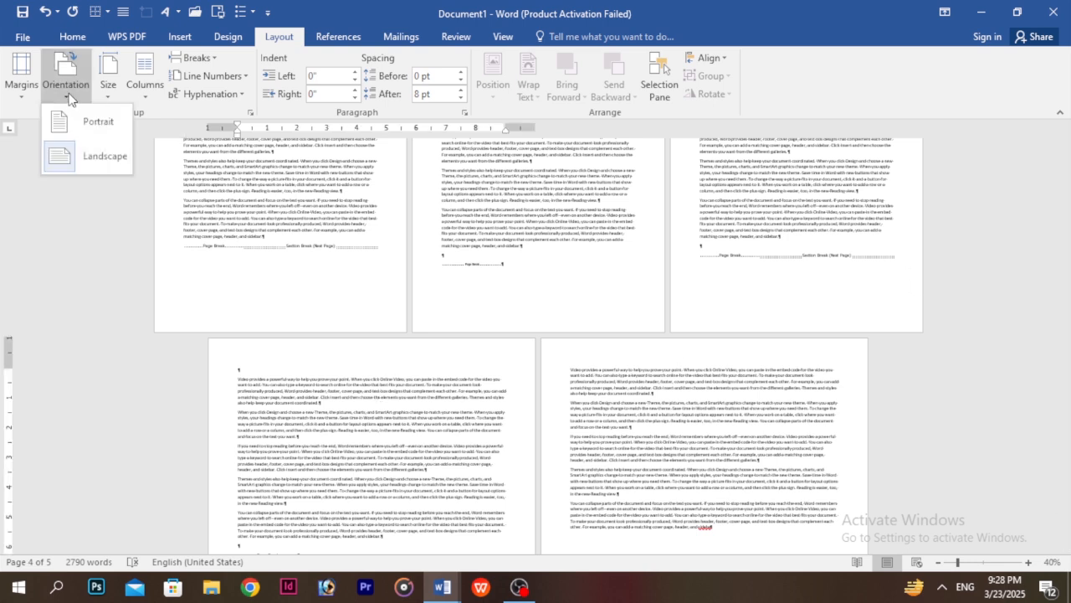
{"action": "left_click", "coordinate": [80, 111]}
Step: Set only the first page's section to landscape orientation
{"action": "left_click", "coordinate": [143, 343]}
{"action": "left_click", "coordinate": [66, 84]}
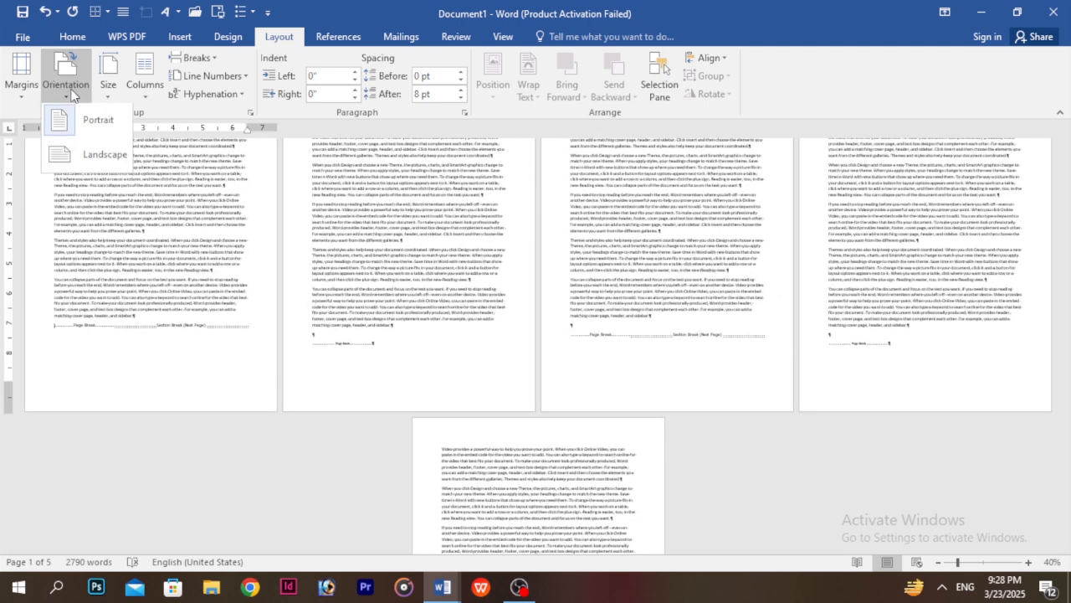
{"action": "left_click", "coordinate": [100, 157]}
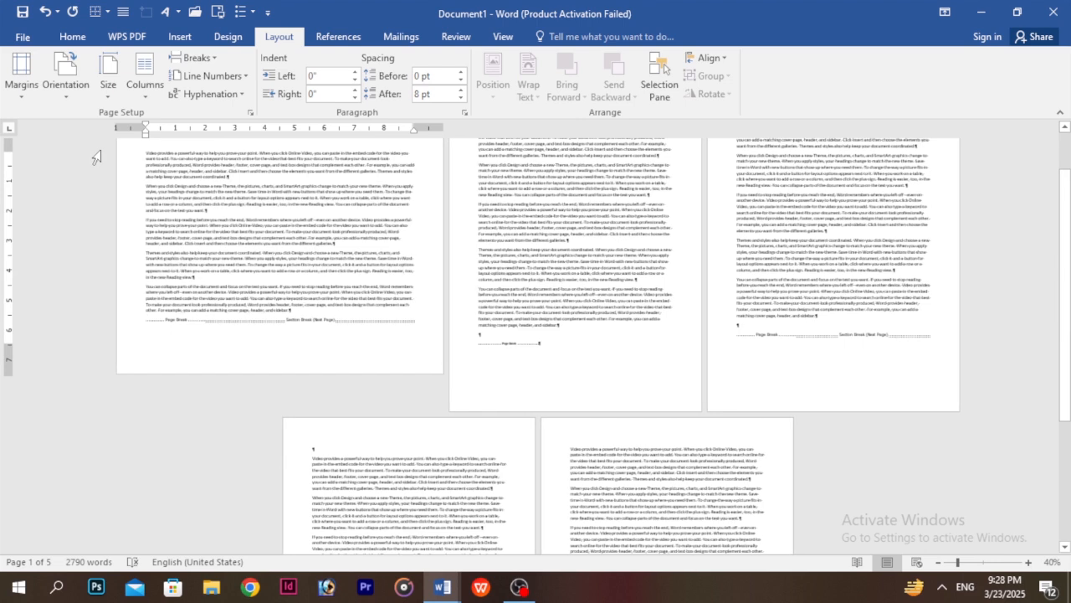
Step: Set the middle section, containing pages 2 and 3, to landscape orientation
{"action": "scroll", "coordinate": [368, 307], "scroll_direction": "down", "scroll_amount": 1}
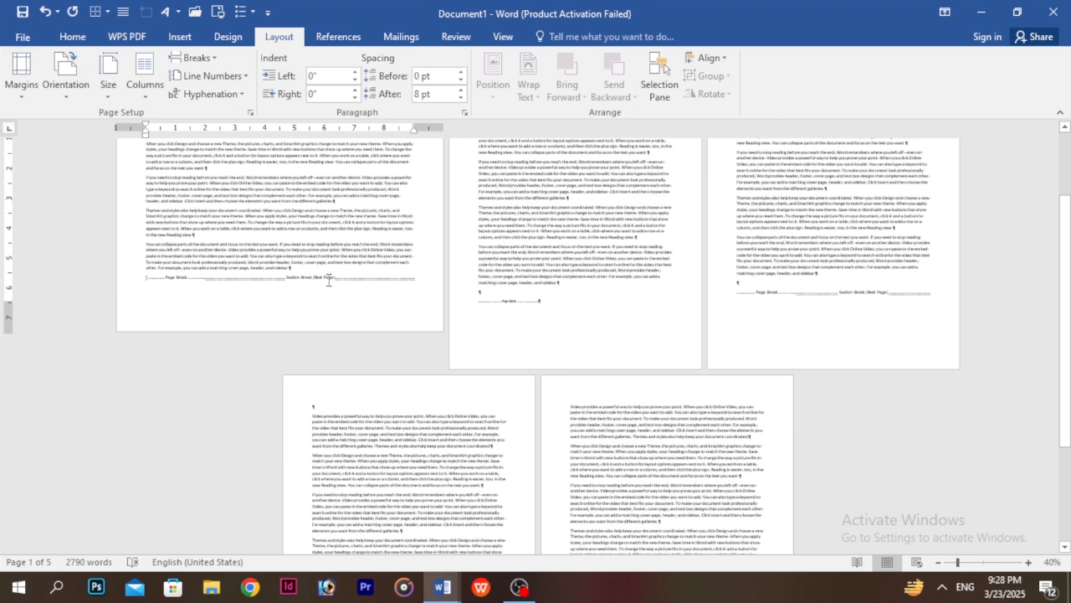
{"action": "left_click", "coordinate": [555, 270]}
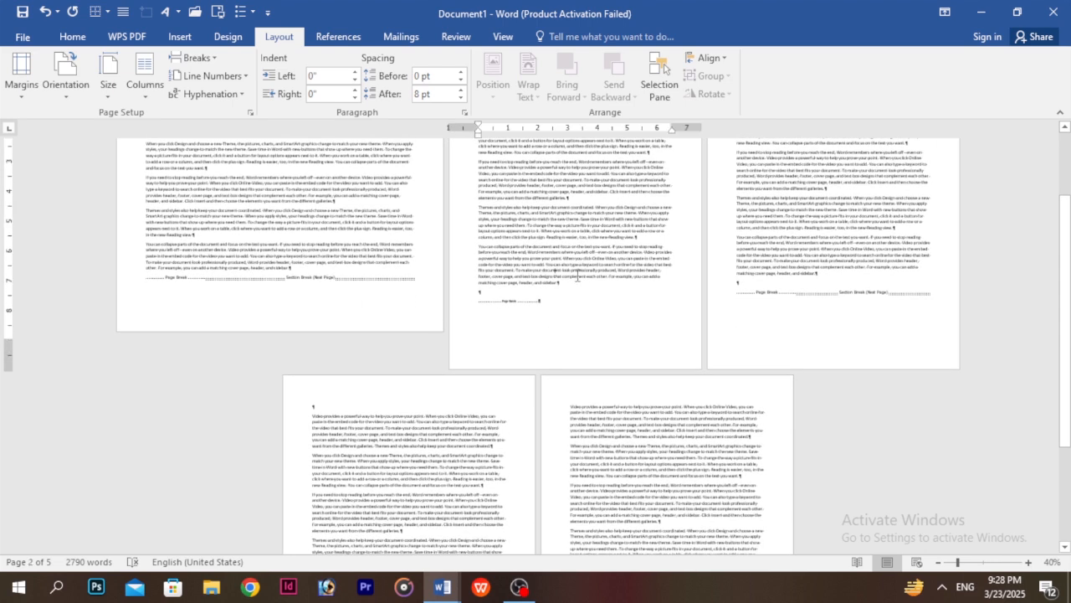
{"action": "left_click", "coordinate": [67, 88]}
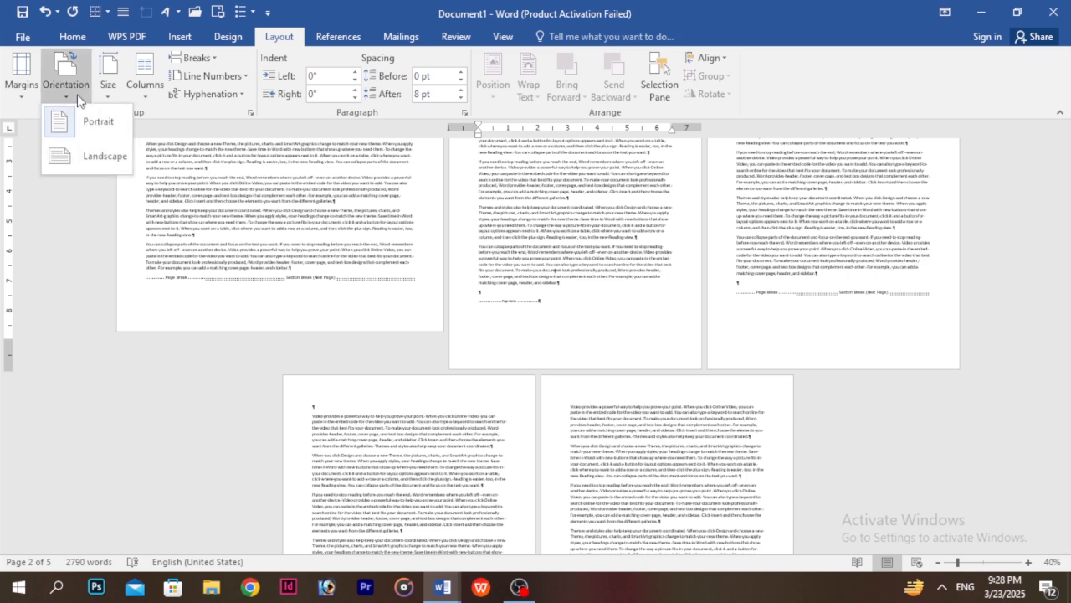
{"action": "left_click", "coordinate": [99, 149]}
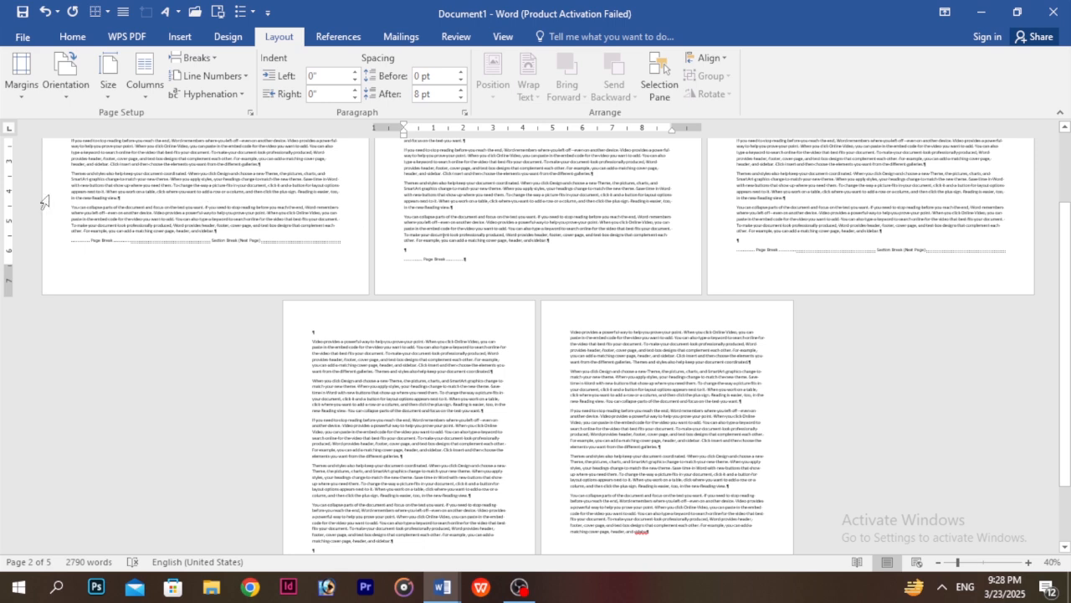
{"action": "left_click", "coordinate": [818, 220]}
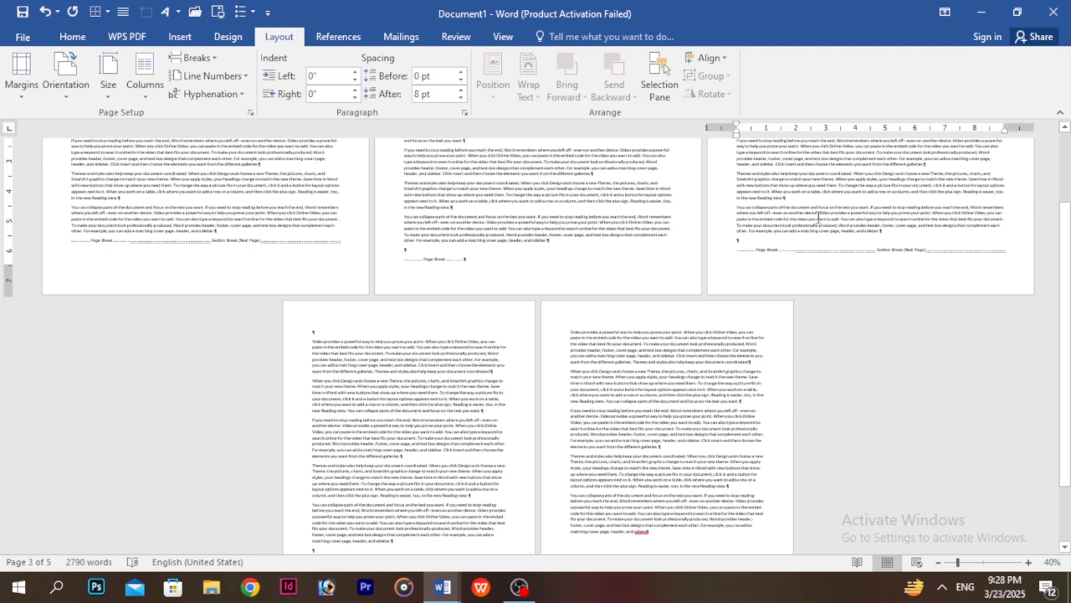
{"action": "left_click_drag", "start_coordinate": [414, 363], "coordinate": [645, 370]}
{"action": "left_click", "coordinate": [560, 242]}
{"action": "left_click_drag", "start_coordinate": [538, 241], "coordinate": [760, 248]}
{"action": "left_click", "coordinate": [104, 207]}
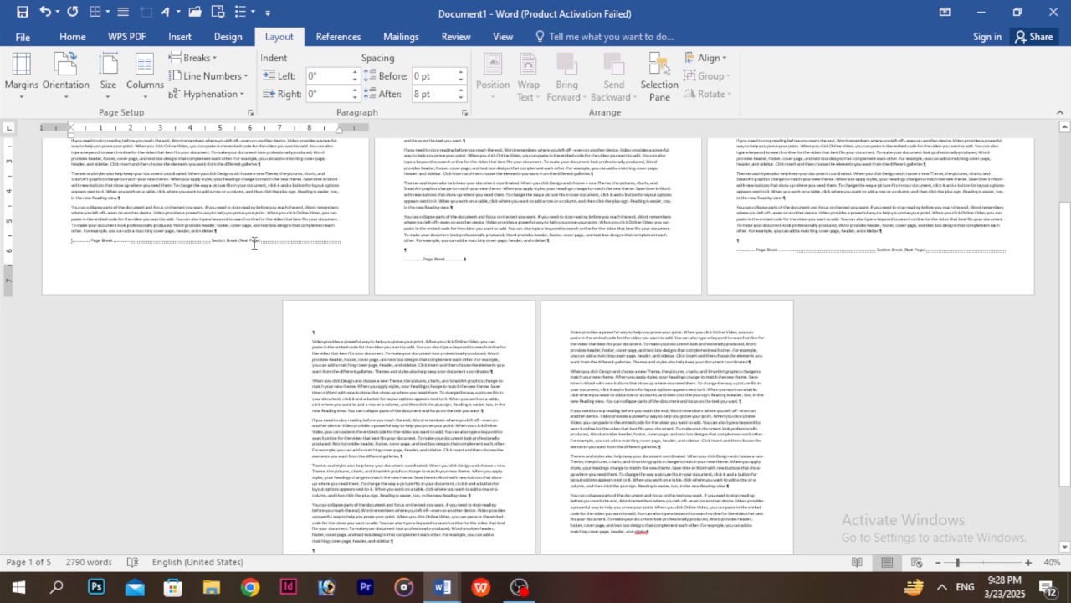
Step: Undo all the section orientation changes and both section breaks, back to the plain page breaks
{"action": "key", "text": "ctrl+z"}
{"action": "key", "text": "ctrl+z"}
{"action": "key", "text": "ctrl+z"}
{"action": "key", "text": "ctrl+z"}
{"action": "key", "text": "ctrl+z"}
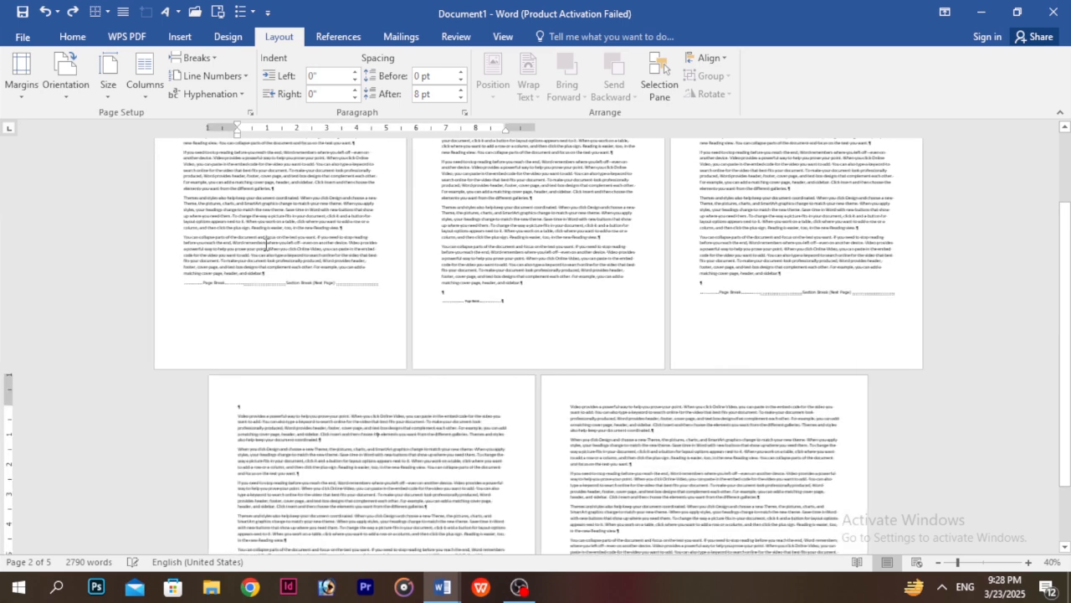
{"action": "key", "text": "ctrl+z"}
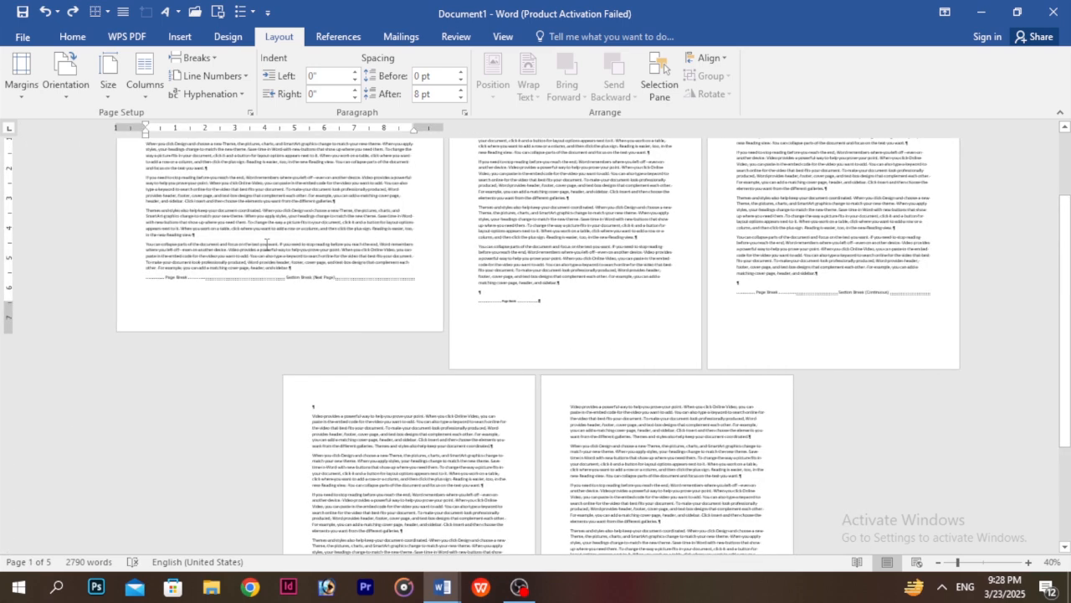
{"action": "key", "text": "ctrl+z"}
{"action": "key", "text": "ctrl+z"}
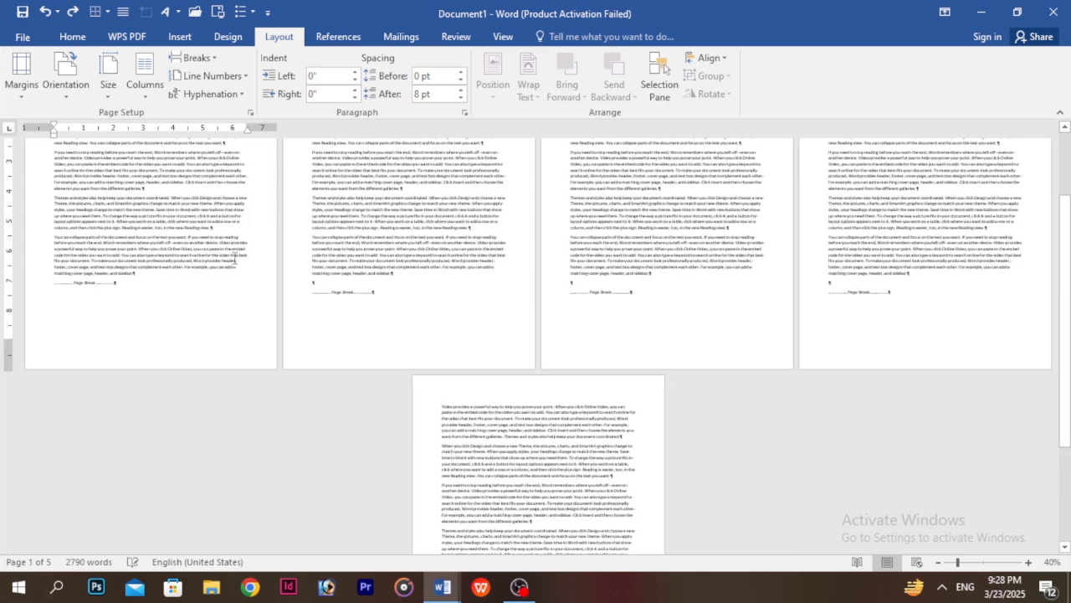
Step: Insert a continuous section break after the page break at the end of page 4
{"action": "left_click", "coordinate": [633, 293]}
{"action": "left_click", "coordinate": [916, 293]}
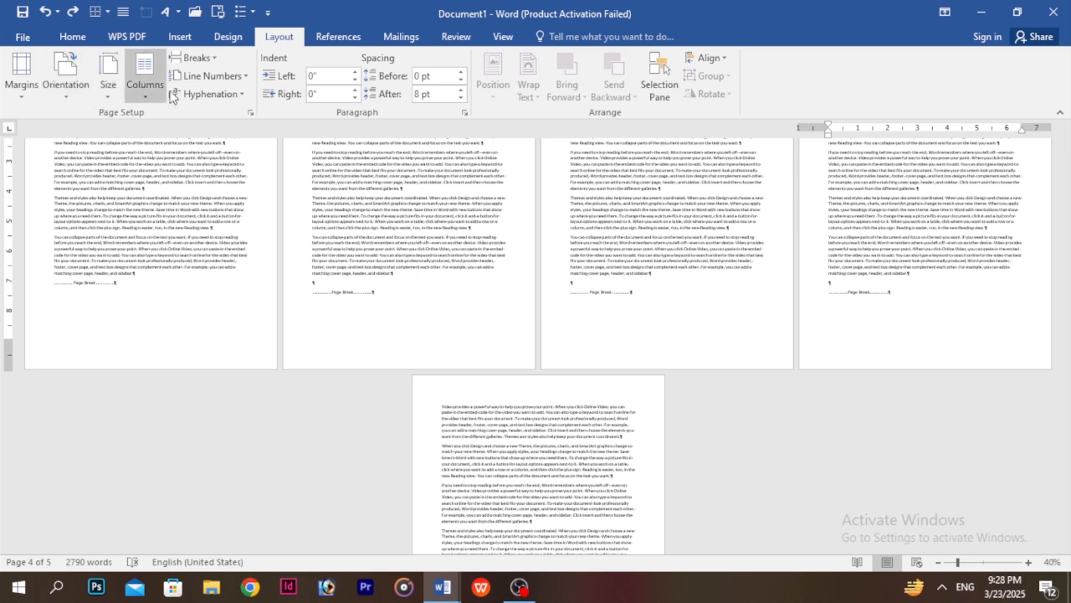
{"action": "left_click", "coordinate": [199, 57]}
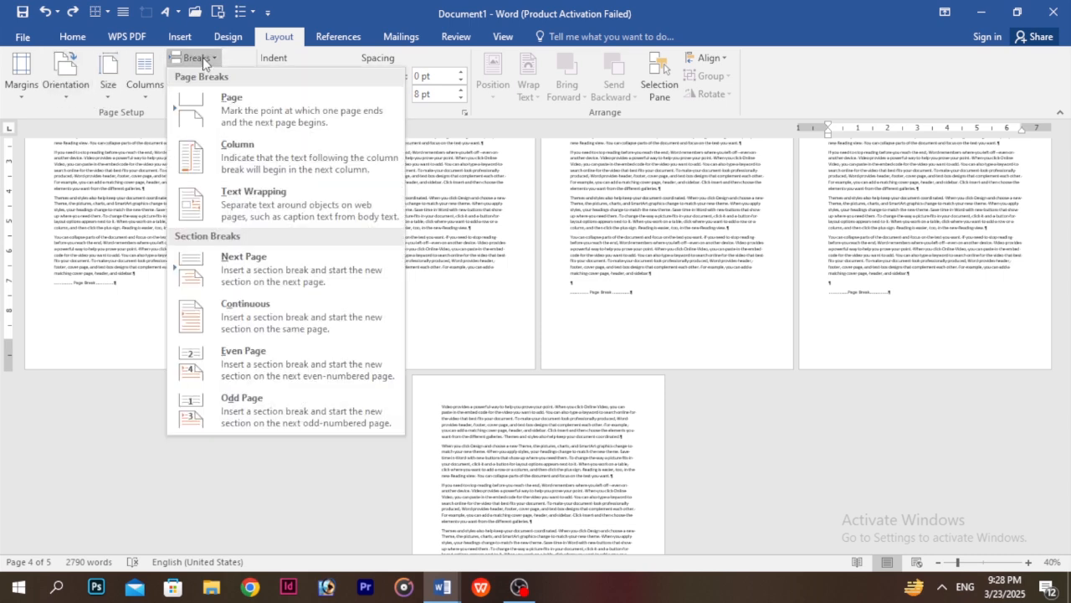
{"action": "left_click", "coordinate": [262, 301]}
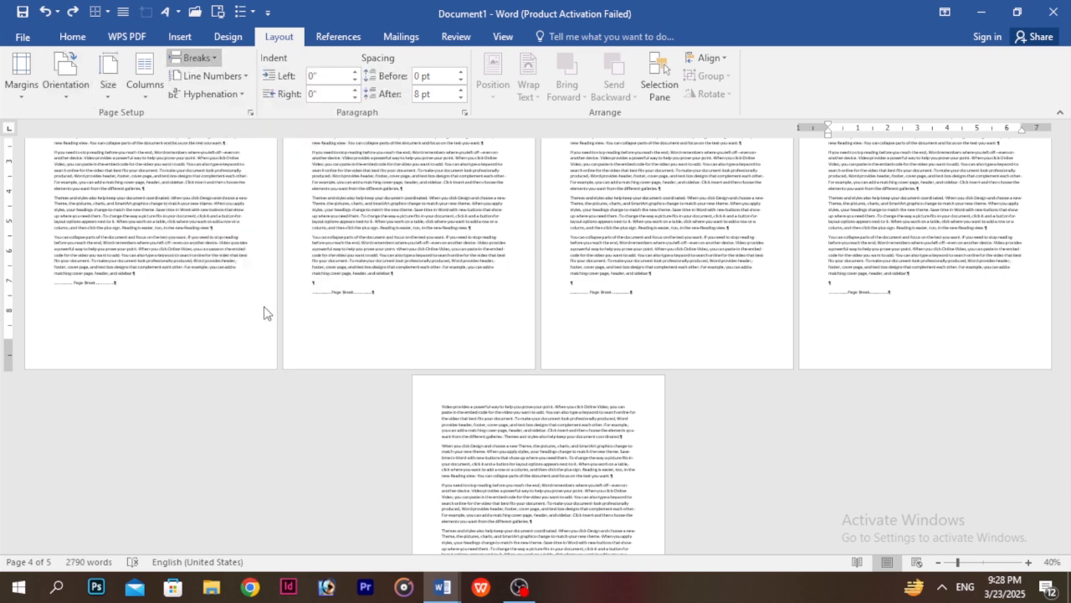
Step: Switch the section covering pages 1 to 4 to landscape and back to portrait, twice
{"action": "left_click", "coordinate": [112, 306]}
{"action": "left_click", "coordinate": [65, 84]}
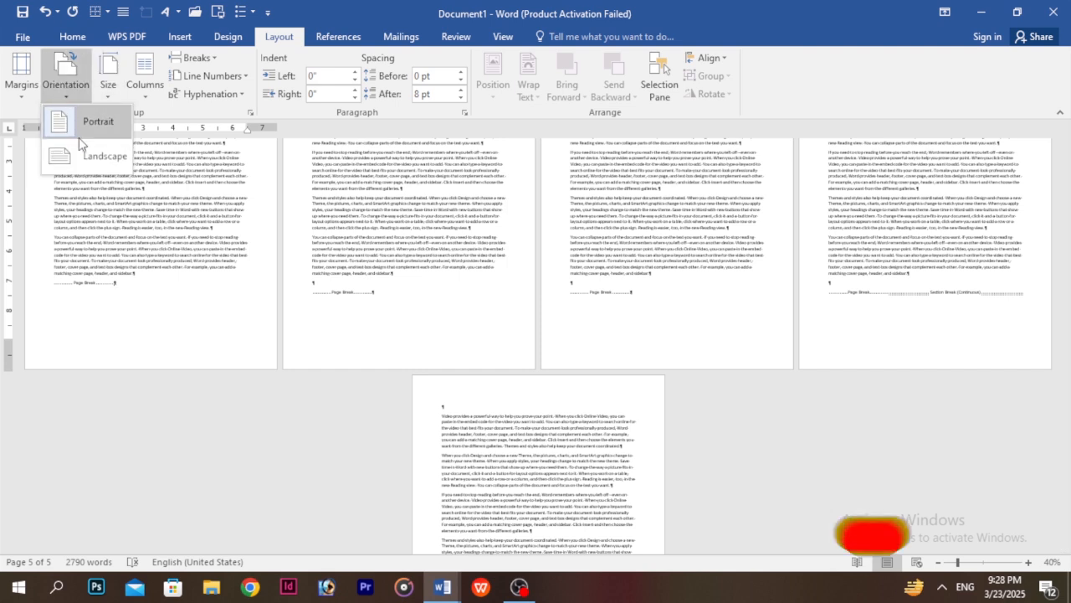
{"action": "left_click", "coordinate": [80, 161]}
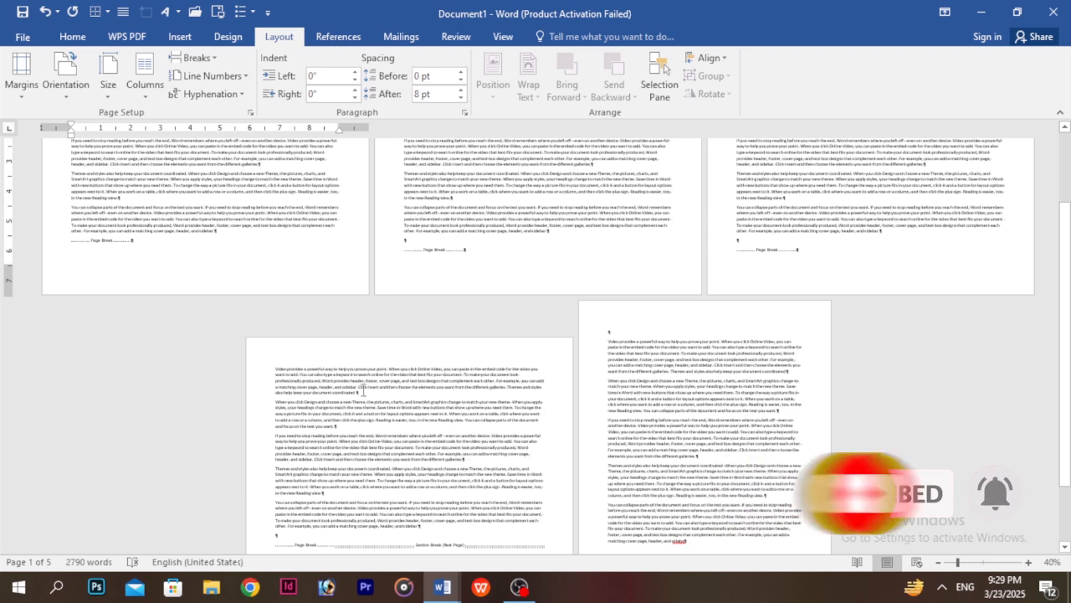
{"action": "left_click", "coordinate": [65, 73]}
{"action": "left_click", "coordinate": [88, 116]}
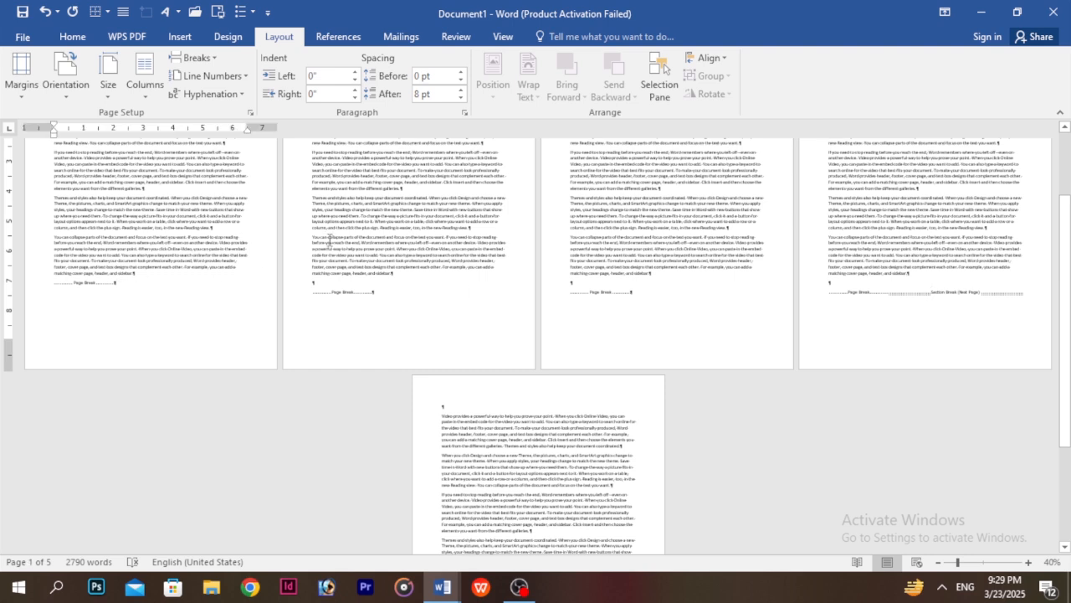
{"action": "left_click", "coordinate": [63, 85]}
{"action": "left_click", "coordinate": [103, 146]}
{"action": "left_click", "coordinate": [65, 80]}
{"action": "left_click", "coordinate": [83, 125]}
Step: Set page 5's section to landscape orientation and return it to portrait
{"action": "left_click", "coordinate": [496, 418]}
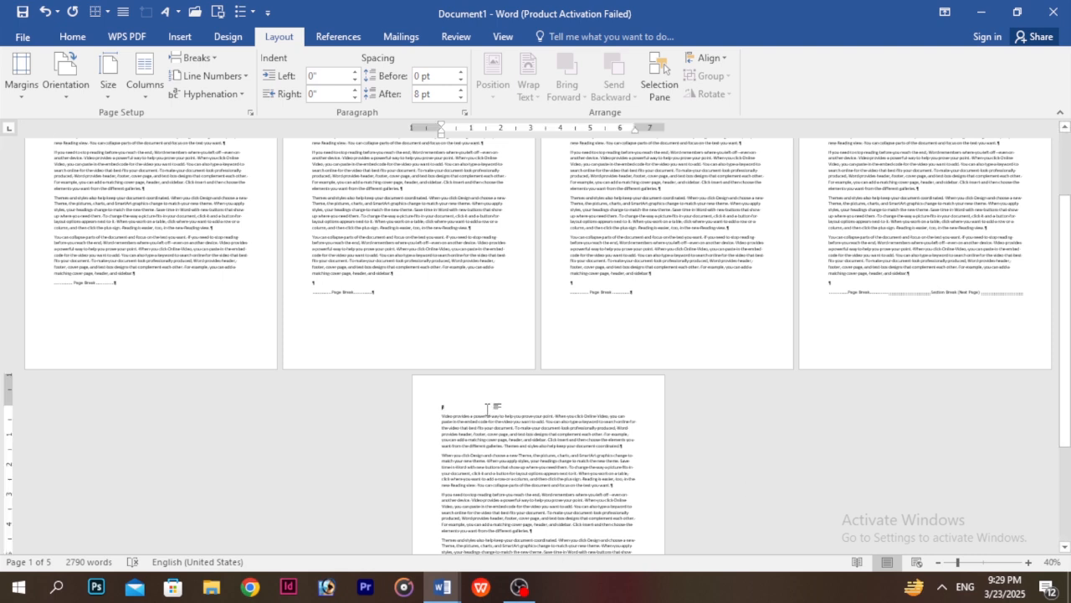
{"action": "left_click", "coordinate": [84, 98]}
{"action": "left_click", "coordinate": [96, 144]}
{"action": "left_click", "coordinate": [66, 84]}
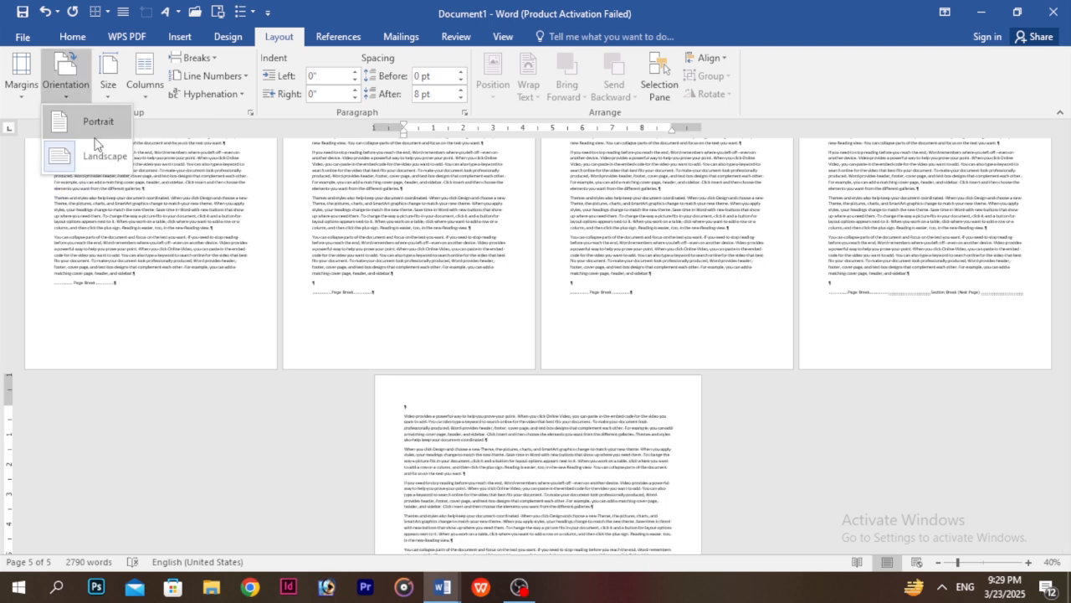
{"action": "left_click", "coordinate": [90, 120]}
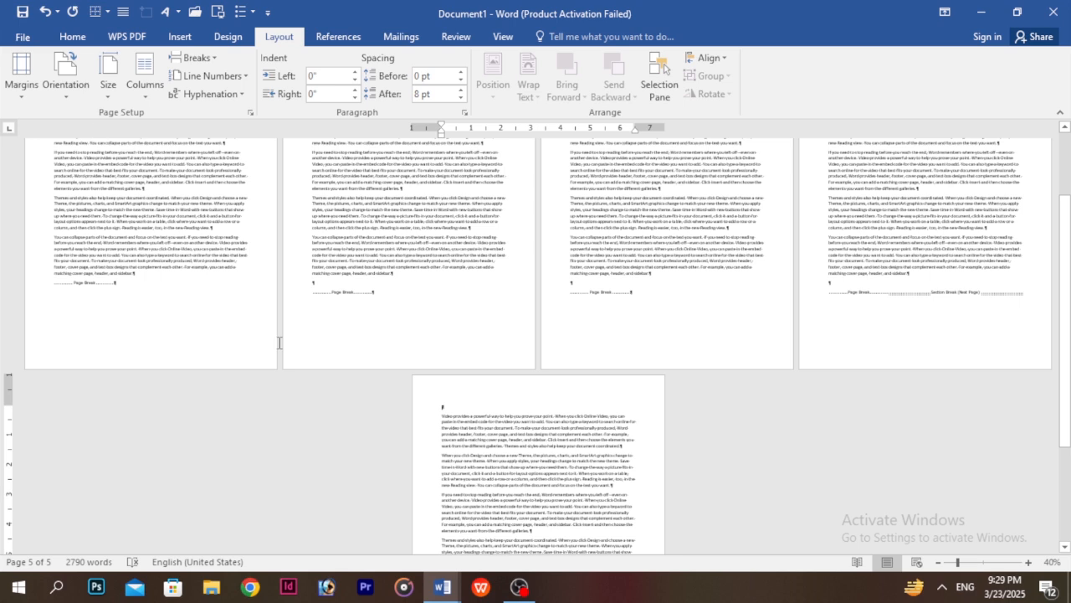
Step: Apply a 3 pt multi-line box page border to only the section covering pages 1 to 4, and undo it
{"action": "left_click", "coordinate": [106, 333]}
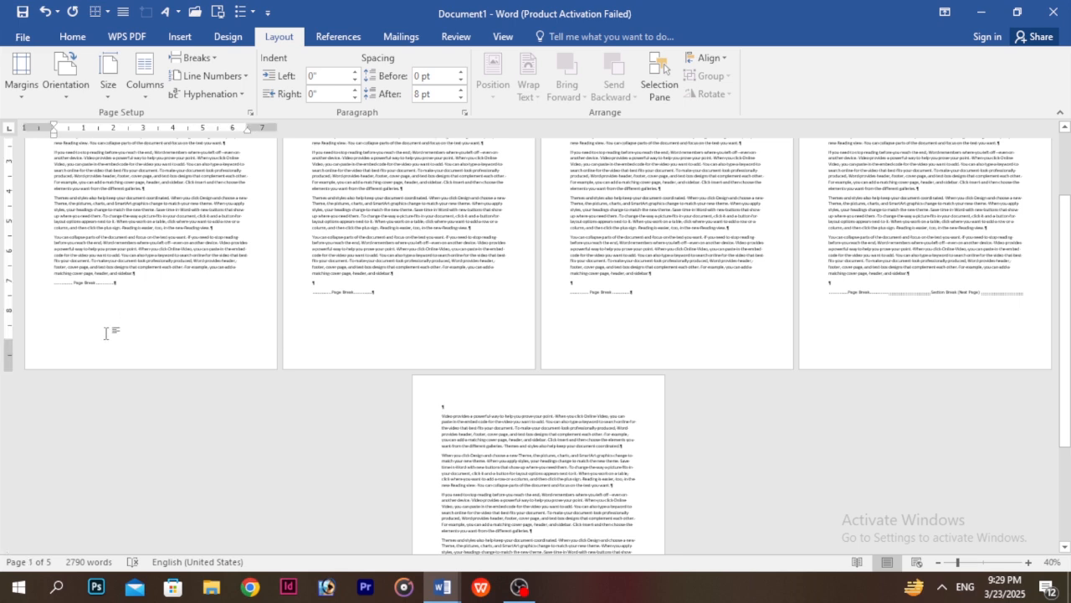
{"action": "double_click", "coordinate": [9, 258]}
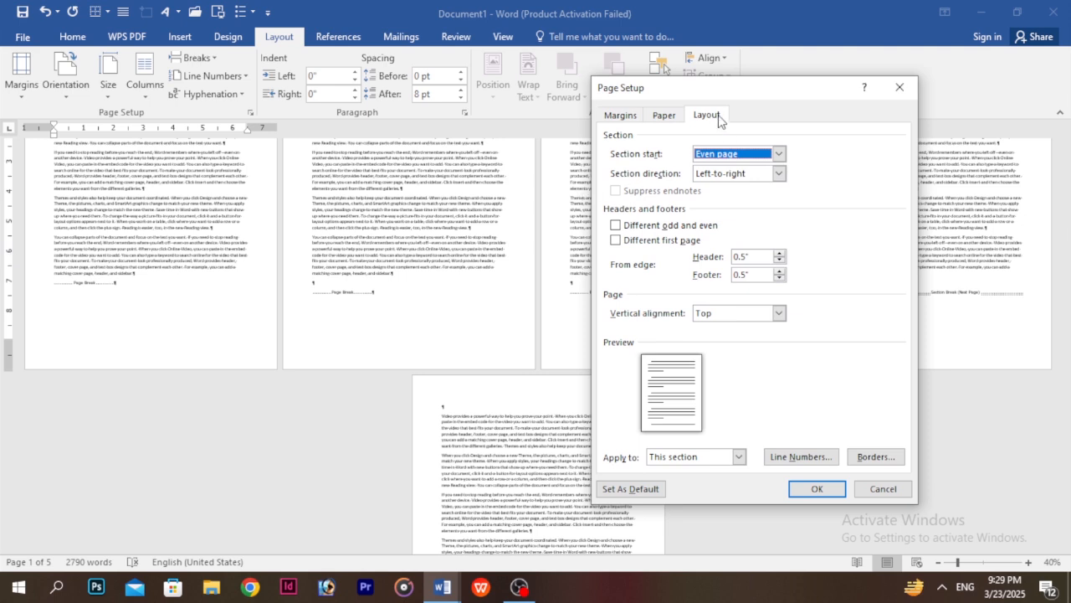
{"action": "left_click", "coordinate": [877, 456]}
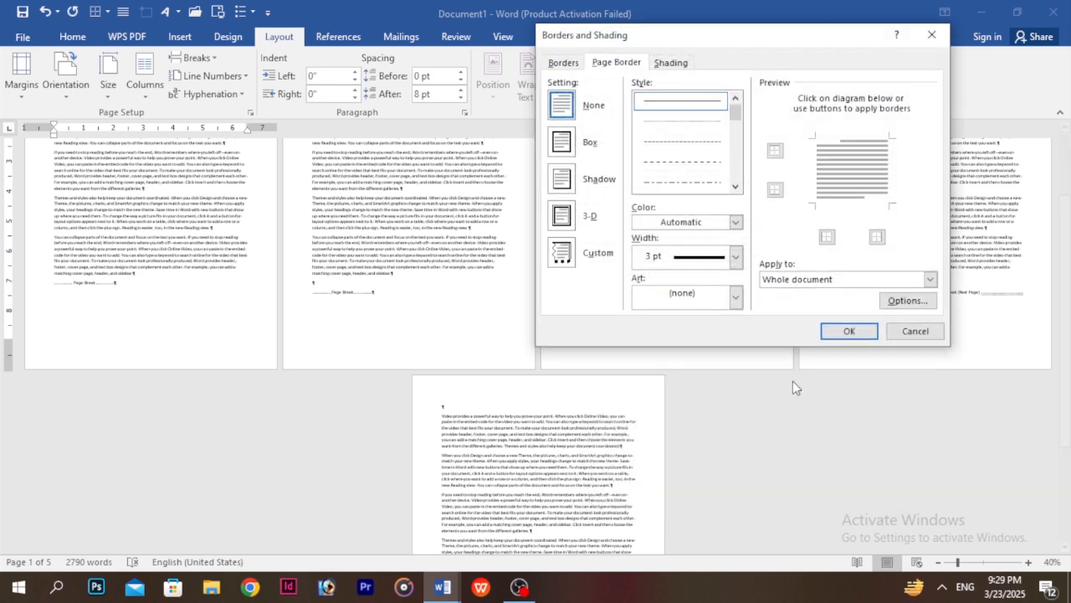
{"action": "left_click_drag", "start_coordinate": [736, 121], "coordinate": [735, 139]}
{"action": "left_click", "coordinate": [692, 151]}
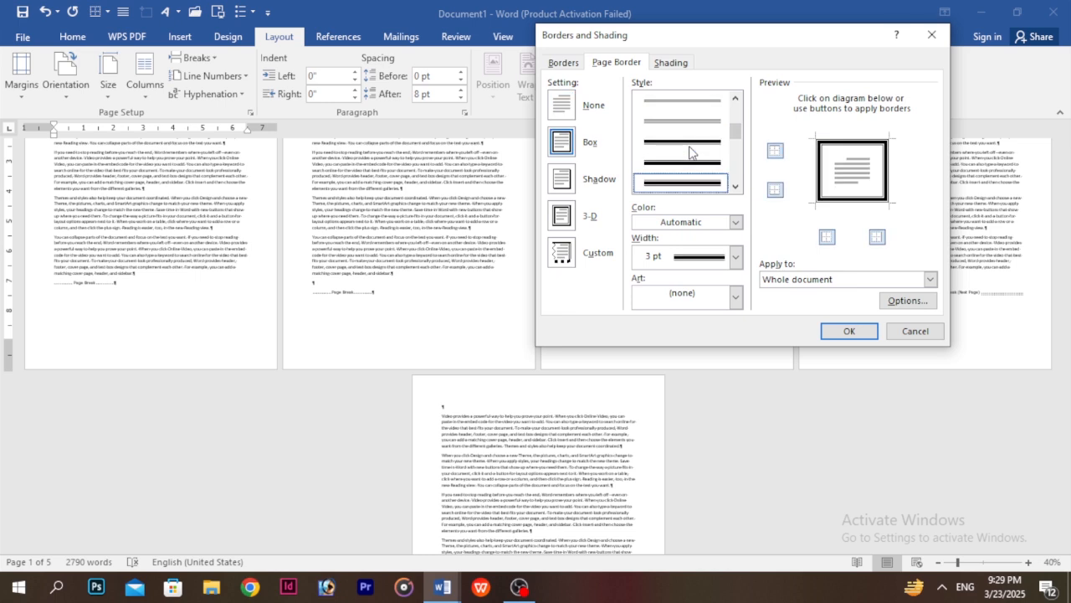
{"action": "left_click", "coordinate": [801, 283]}
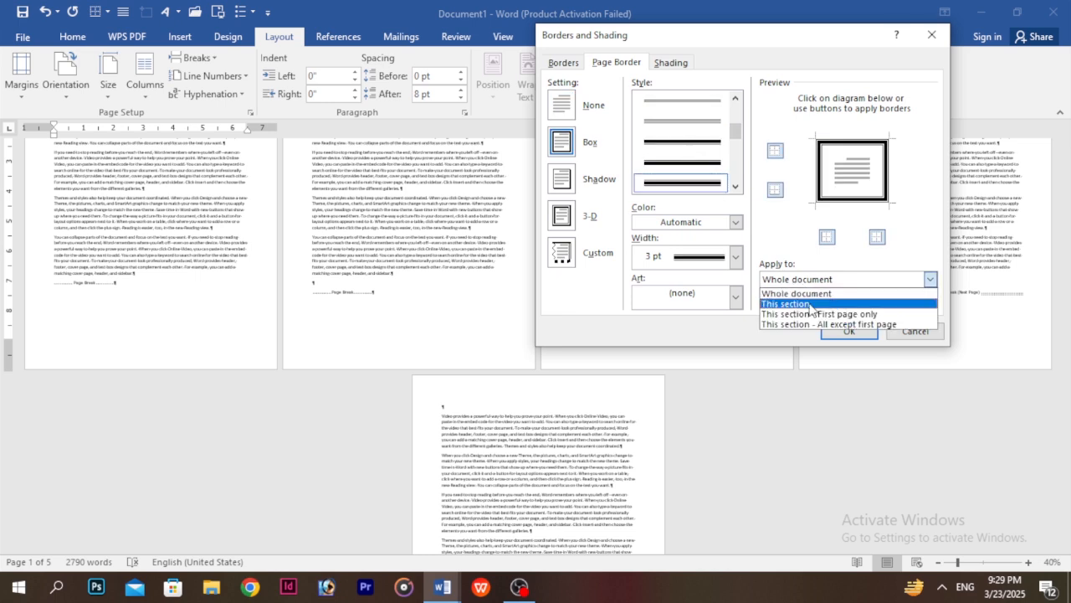
{"action": "left_click", "coordinate": [814, 303]}
{"action": "left_click", "coordinate": [849, 332]}
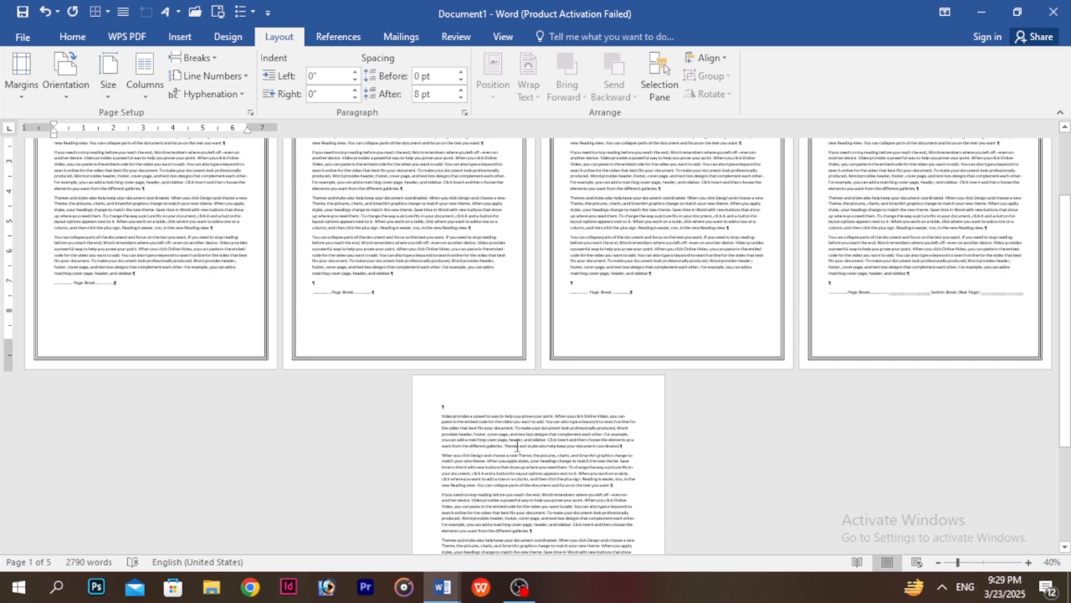
{"action": "key", "text": "ctrl+z"}
Step: Insert a continuous section break after the page break at the end of page 2
{"action": "left_click", "coordinate": [417, 295]}
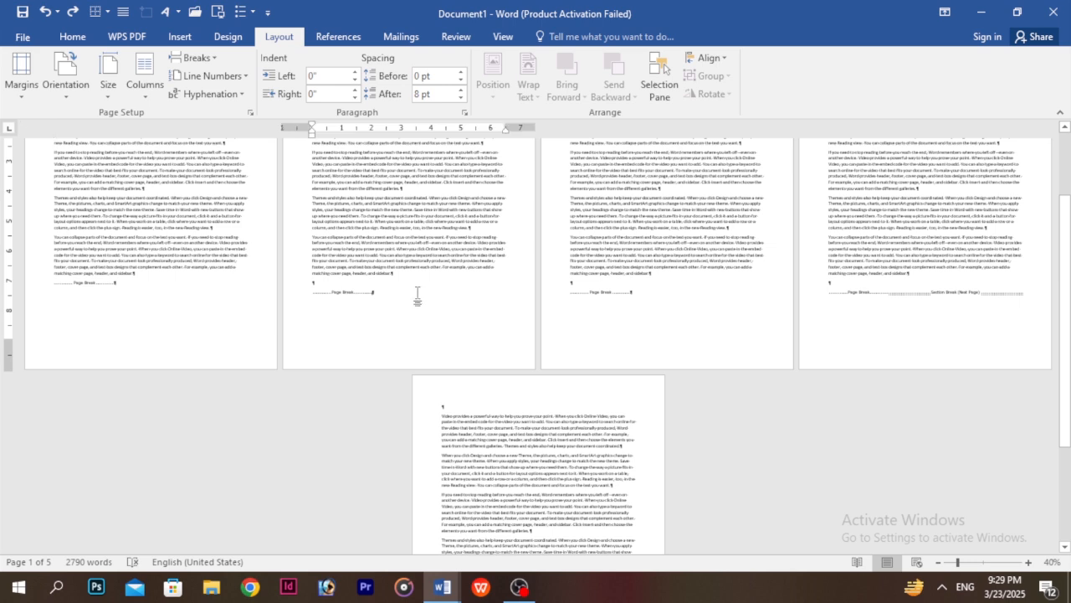
{"action": "left_click", "coordinate": [207, 64]}
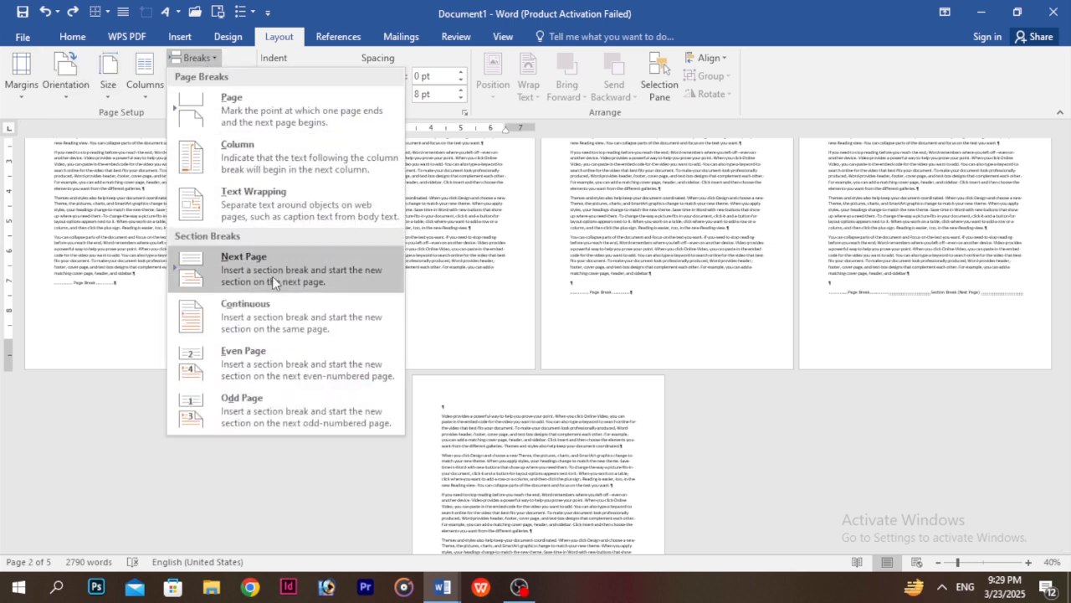
{"action": "left_click", "coordinate": [298, 298]}
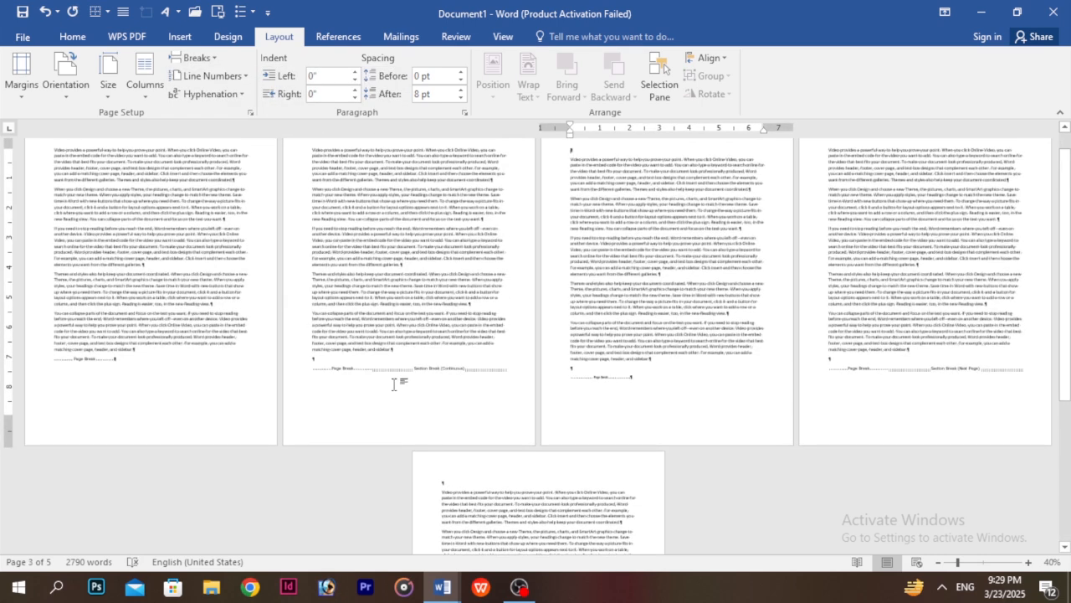
Step: Apply a 3 pt multi-line box page border to only the section covering pages 1 and 2
{"action": "left_click", "coordinate": [172, 372]}
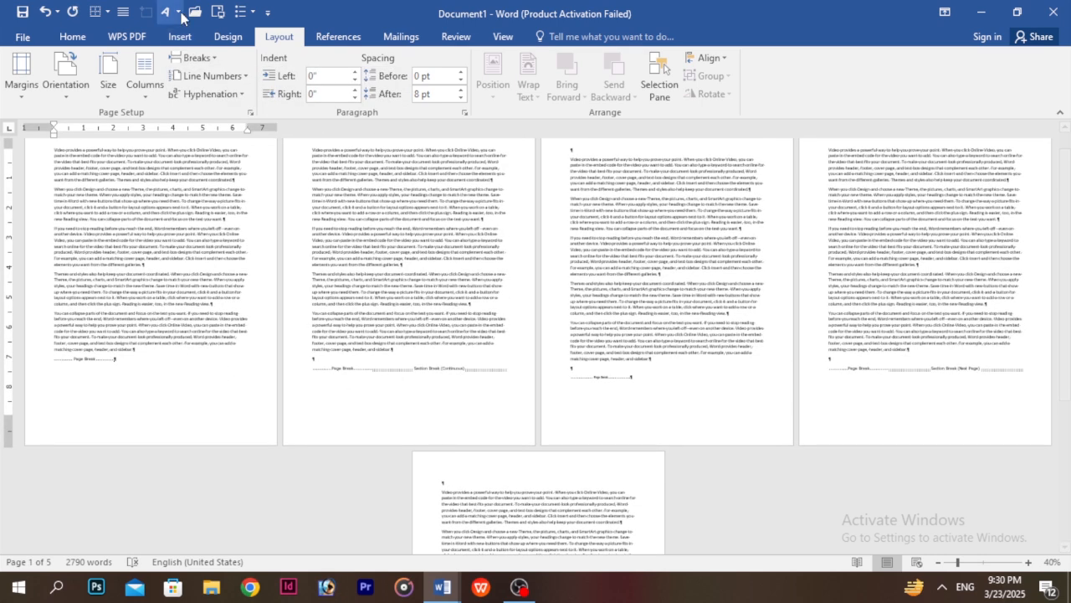
{"action": "left_click", "coordinate": [228, 39]}
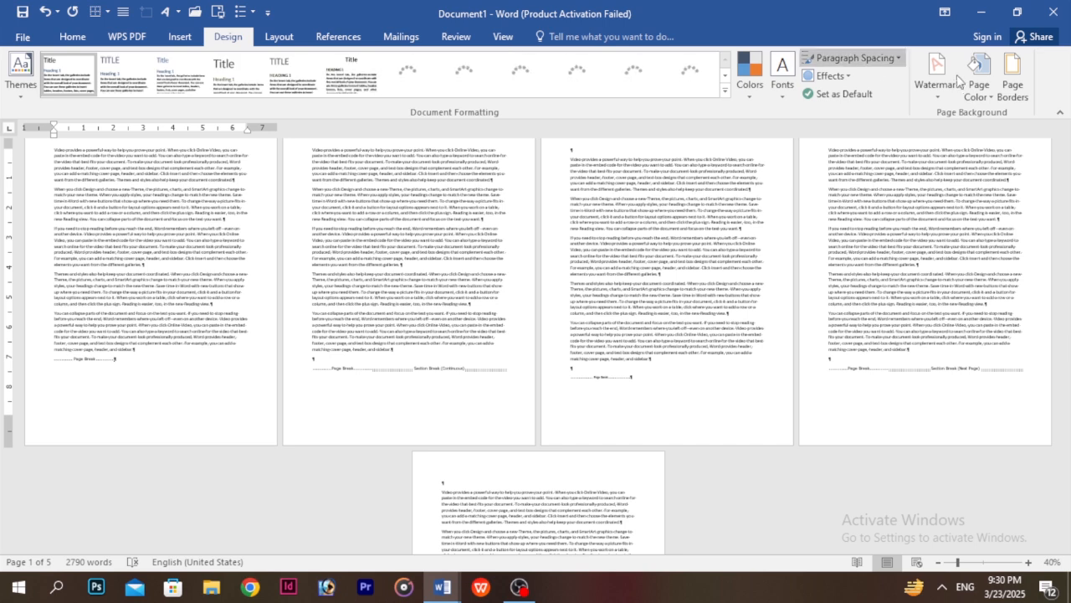
{"action": "left_click", "coordinate": [1013, 80]}
{"action": "scroll", "coordinate": [737, 125], "scroll_direction": "down", "scroll_amount": 3}
{"action": "left_click", "coordinate": [680, 171]}
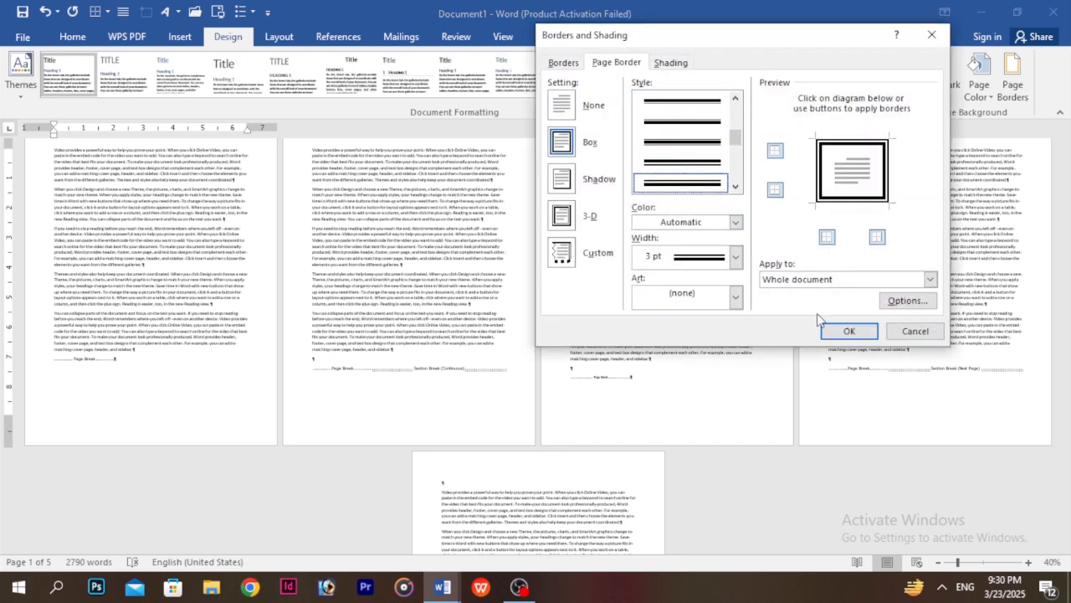
{"action": "left_click", "coordinate": [837, 280]}
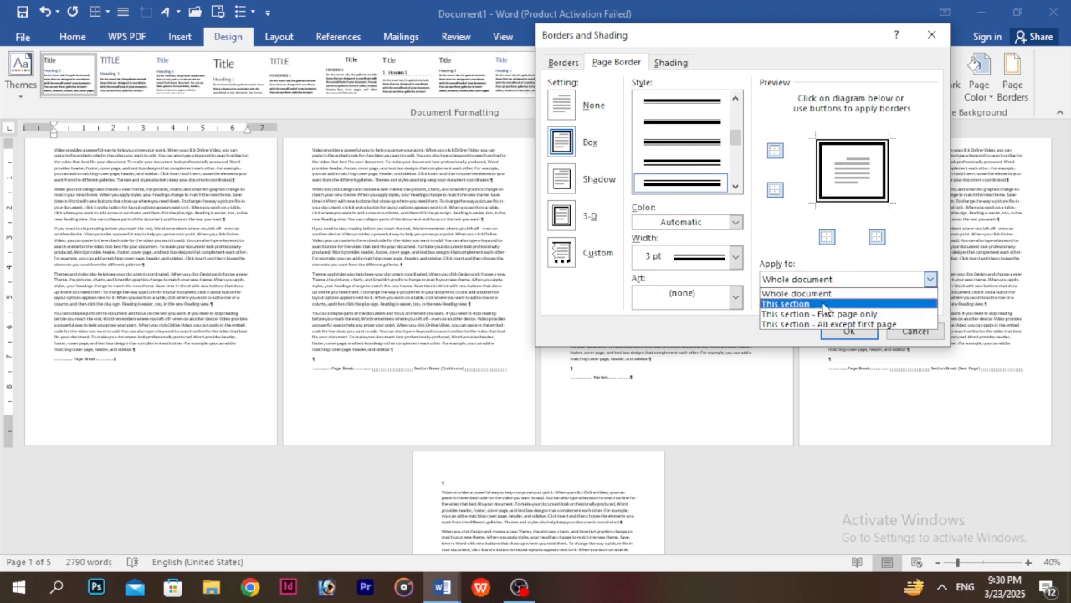
{"action": "left_click", "coordinate": [829, 303]}
{"action": "left_click", "coordinate": [851, 331]}
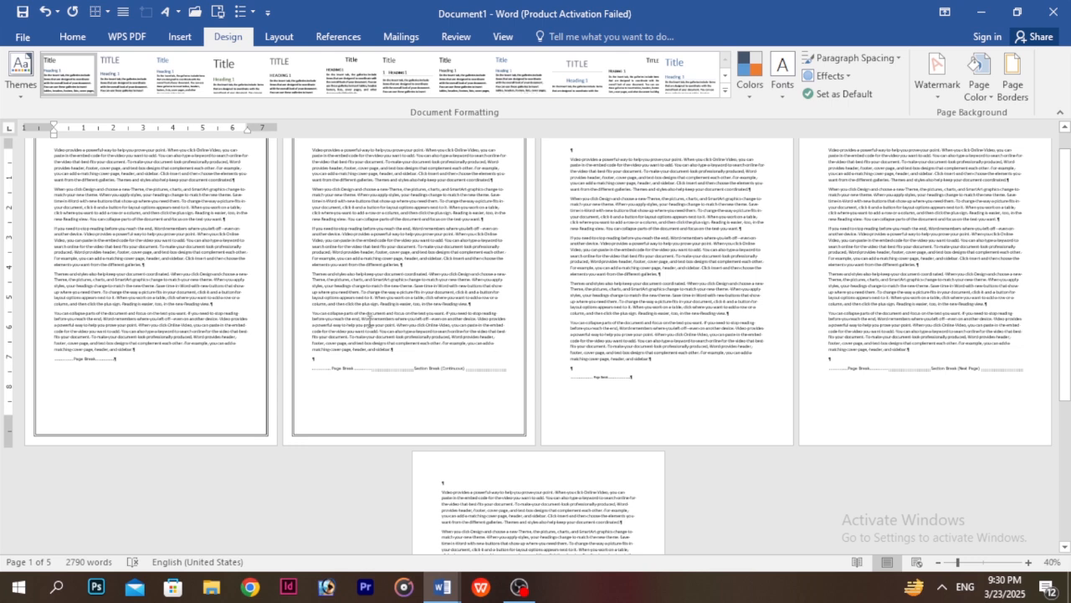
Step: Apply the cupcake art page border at 31 pt width to only the section covering pages 3 and 4
{"action": "left_click", "coordinate": [629, 392]}
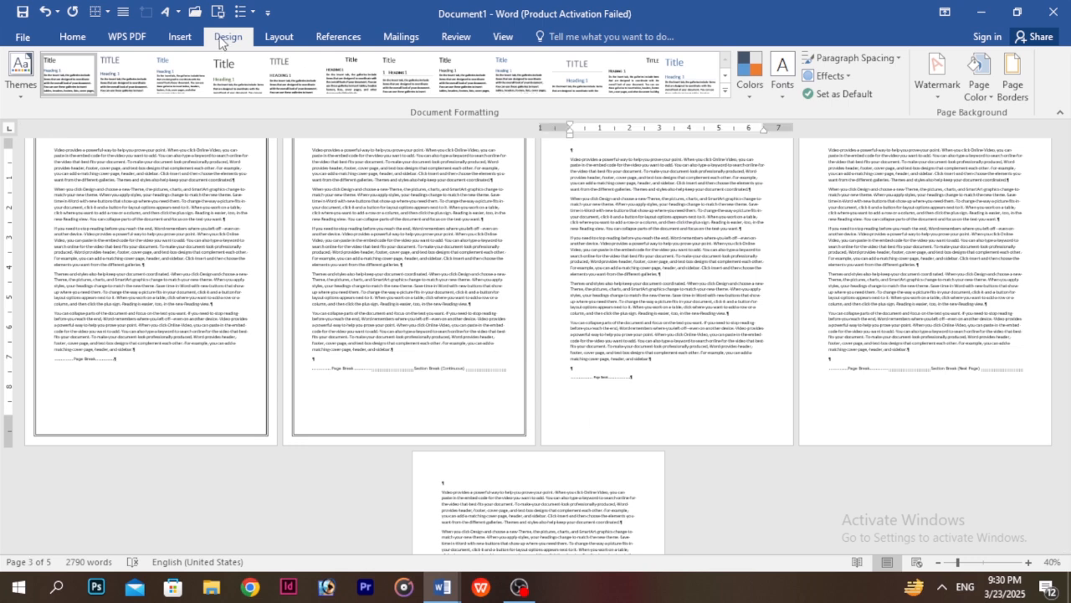
{"action": "left_click", "coordinate": [1012, 79]}
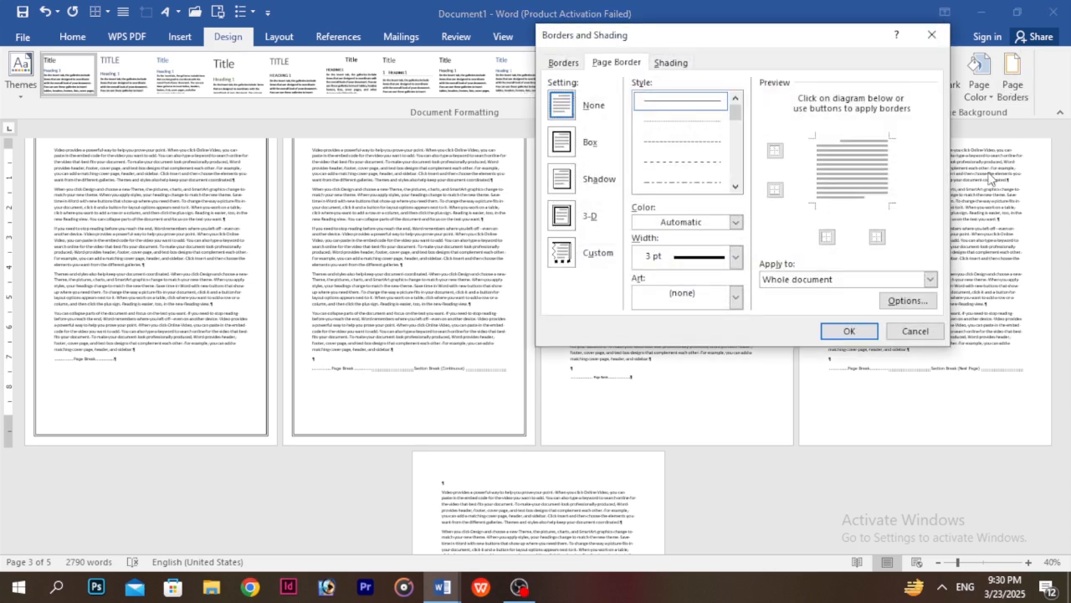
{"action": "left_click", "coordinate": [736, 296]}
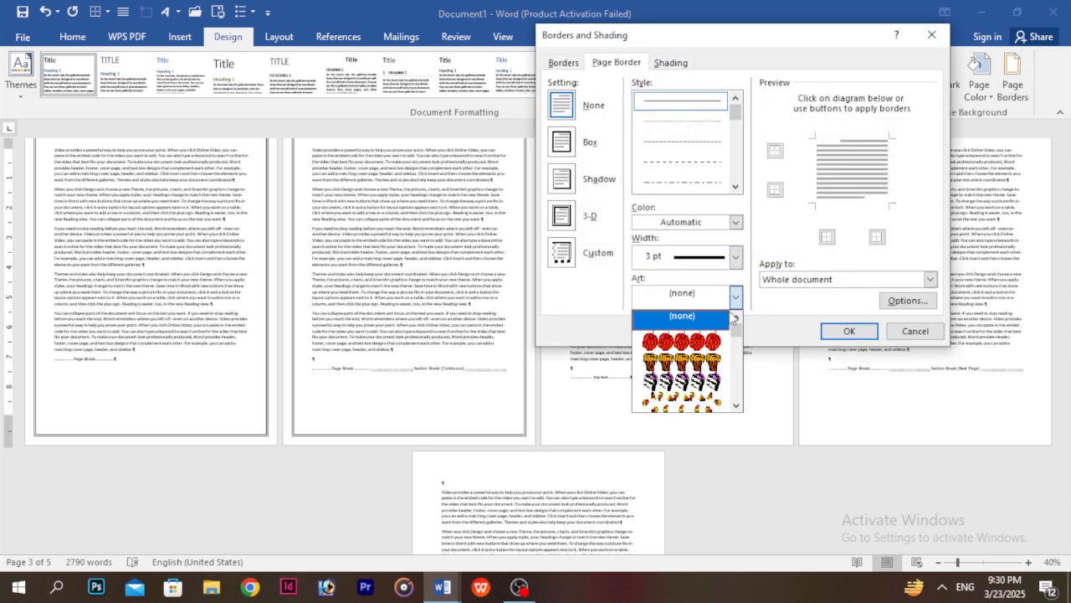
{"action": "left_click", "coordinate": [680, 361]}
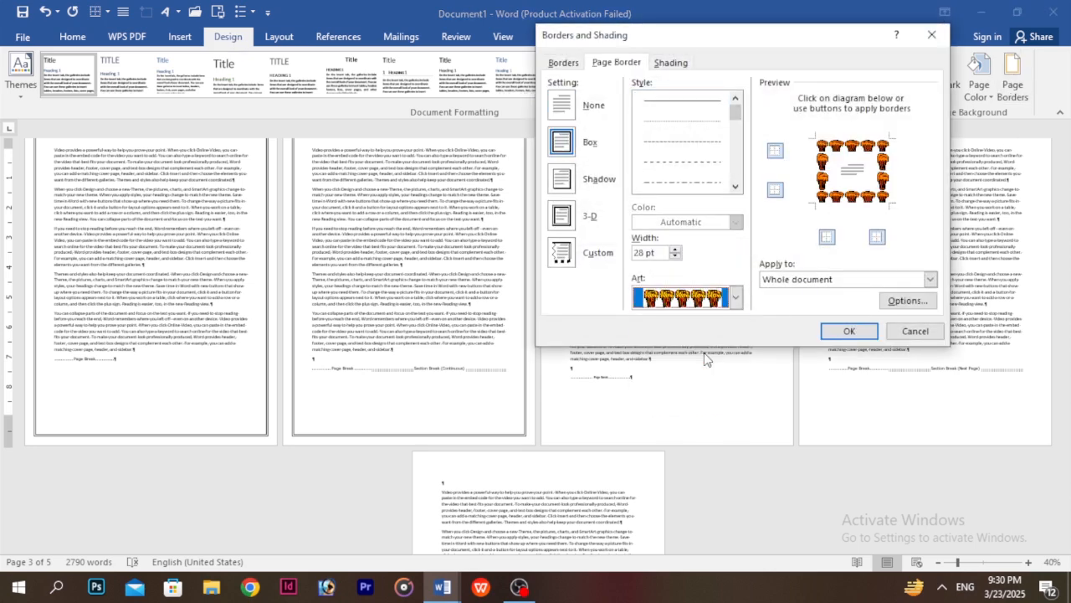
{"action": "left_click", "coordinate": [675, 251]}
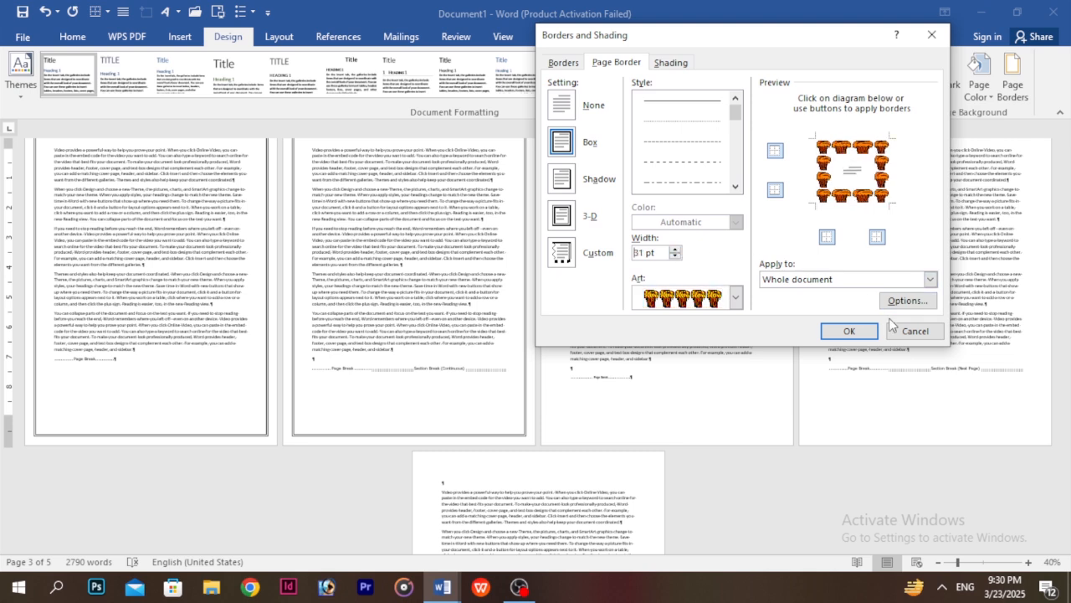
{"action": "left_click", "coordinate": [871, 278]}
{"action": "left_click", "coordinate": [828, 301]}
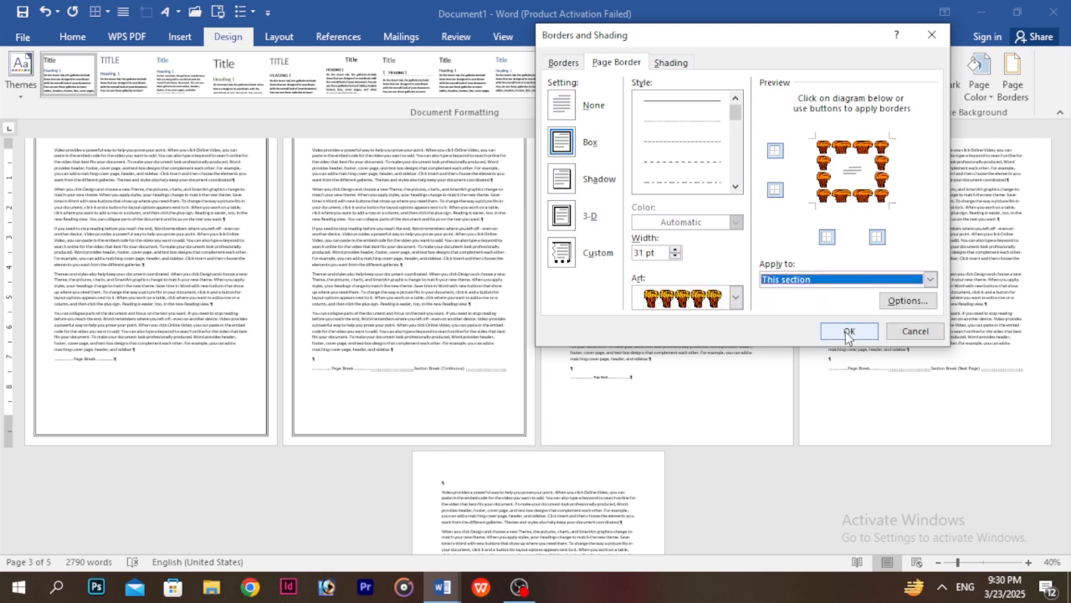
{"action": "left_click", "coordinate": [848, 332]}
Step: Apply the red apple art page border at 31 pt width to only page 5's section
{"action": "scroll", "coordinate": [837, 305], "scroll_direction": "down", "scroll_amount": 3}
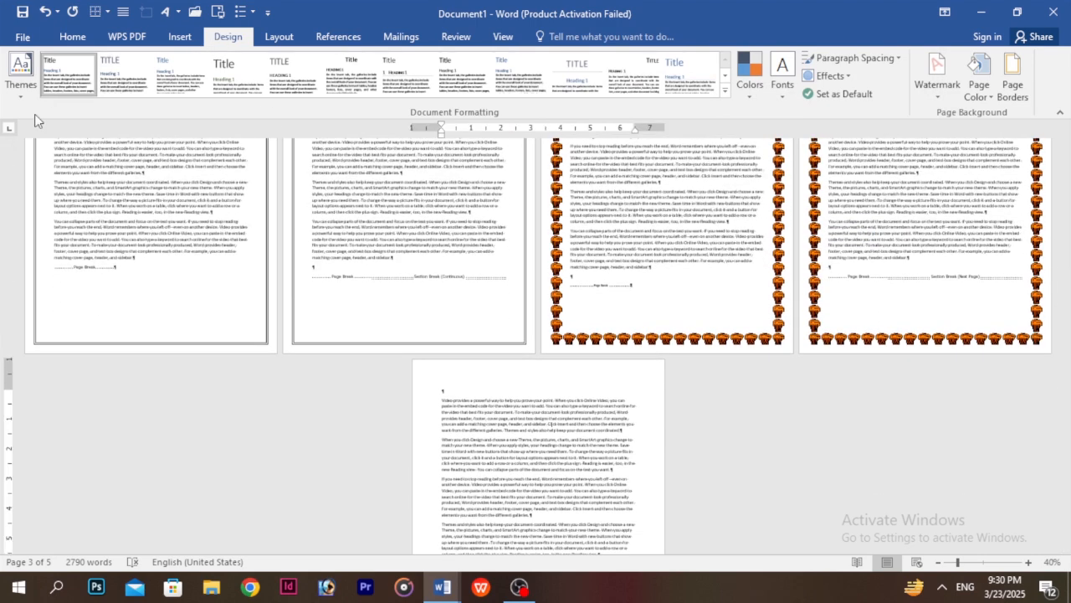
{"action": "double_click", "coordinate": [9, 439]}
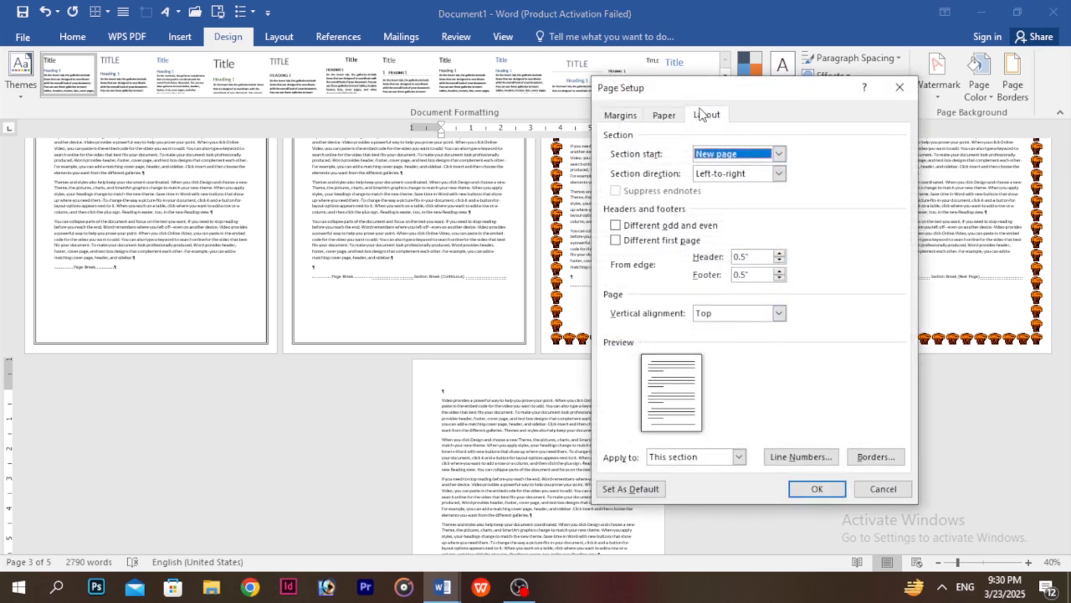
{"action": "left_click", "coordinate": [879, 458]}
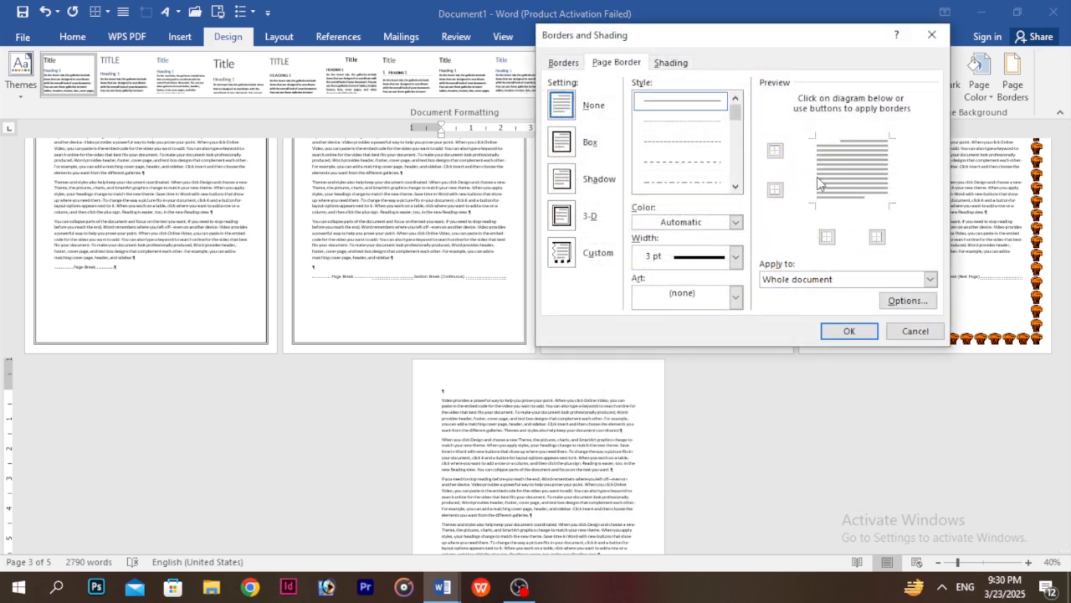
{"action": "left_click", "coordinate": [864, 280]}
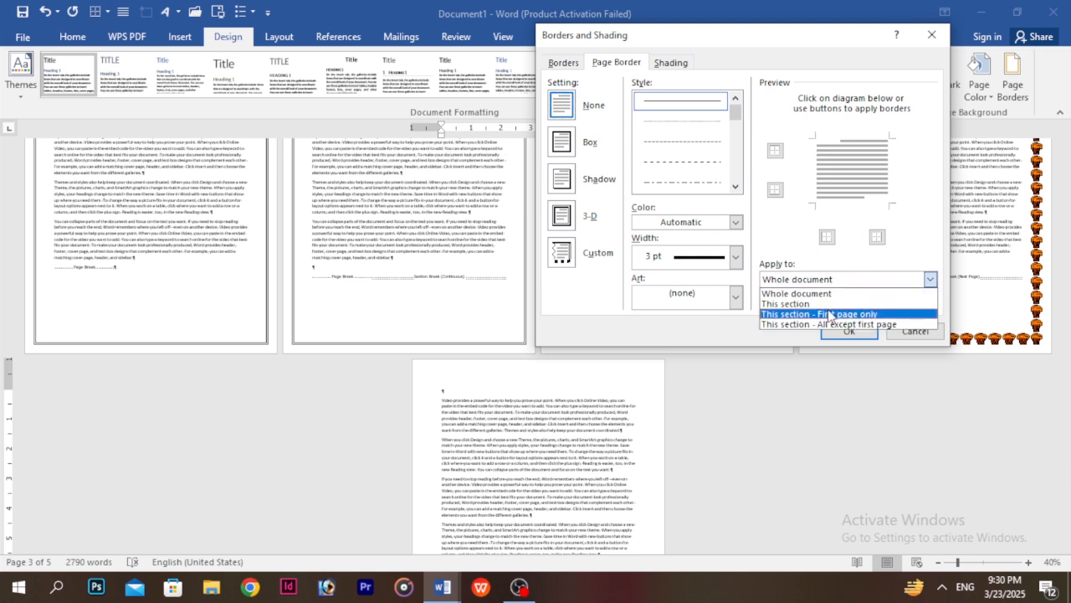
{"action": "left_click", "coordinate": [785, 304]}
{"action": "left_click", "coordinate": [735, 295]}
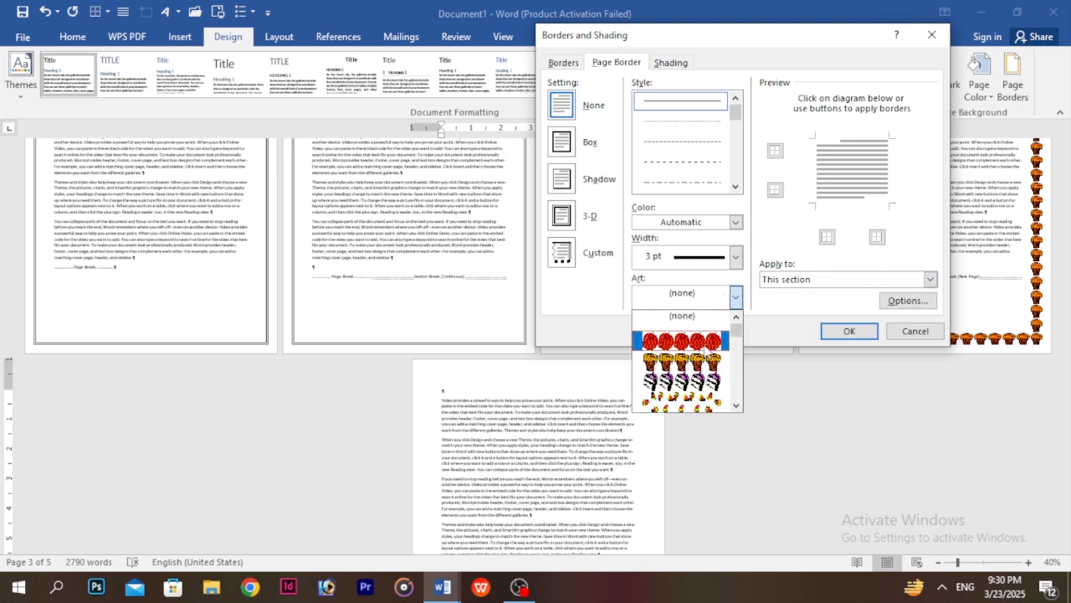
{"action": "left_click", "coordinate": [712, 343]}
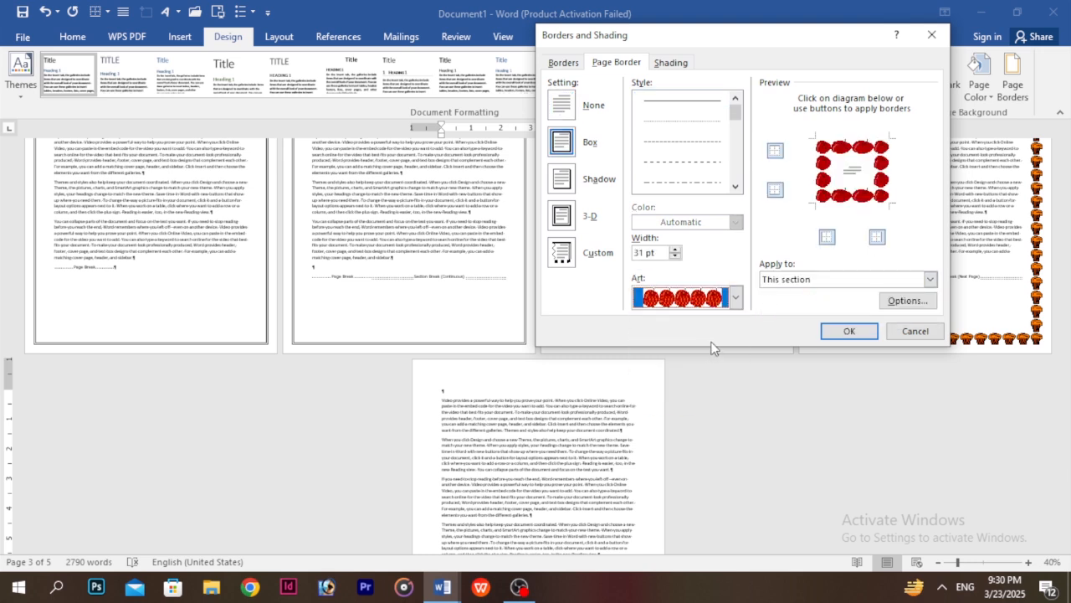
{"action": "left_click", "coordinate": [850, 331]}
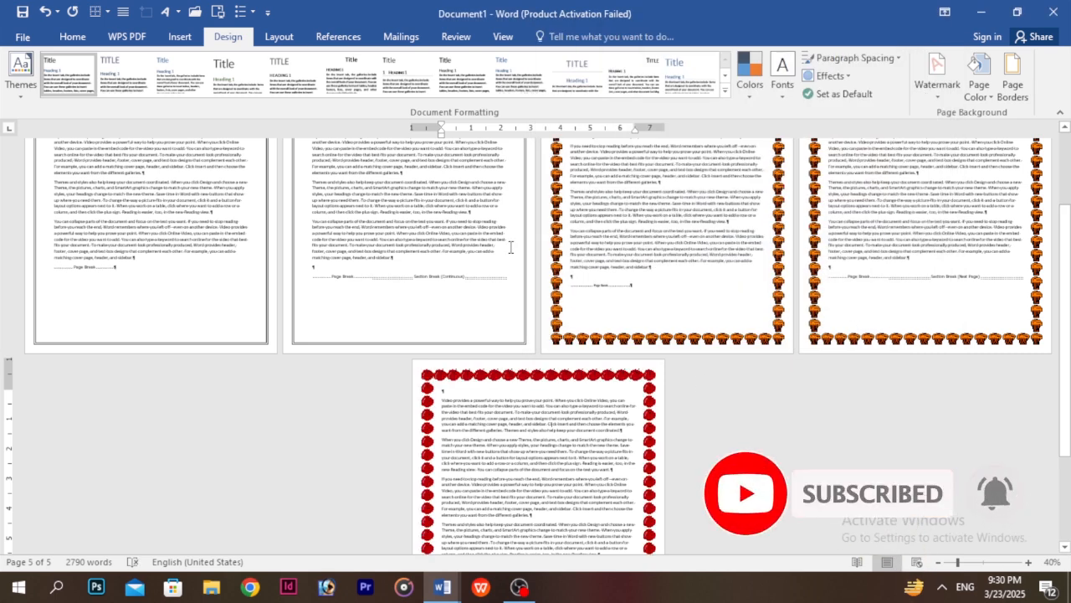
Step: Undo the page borders of all three sections, keeping the section breaks
{"action": "key", "text": "ctrl+z"}
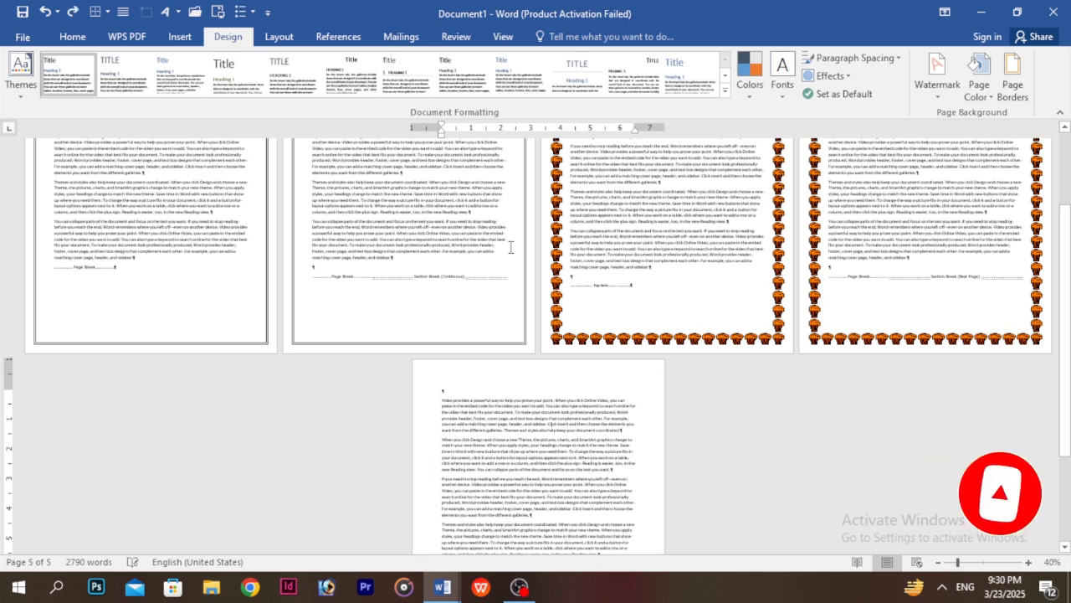
{"action": "key", "text": "ctrl+z"}
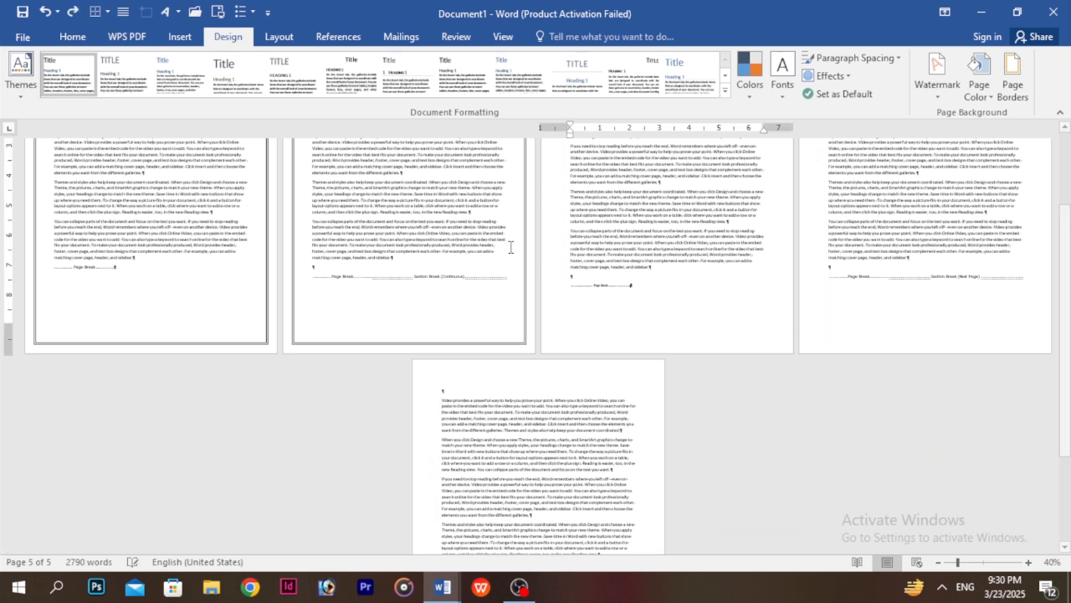
{"action": "key", "text": "ctrl+z"}
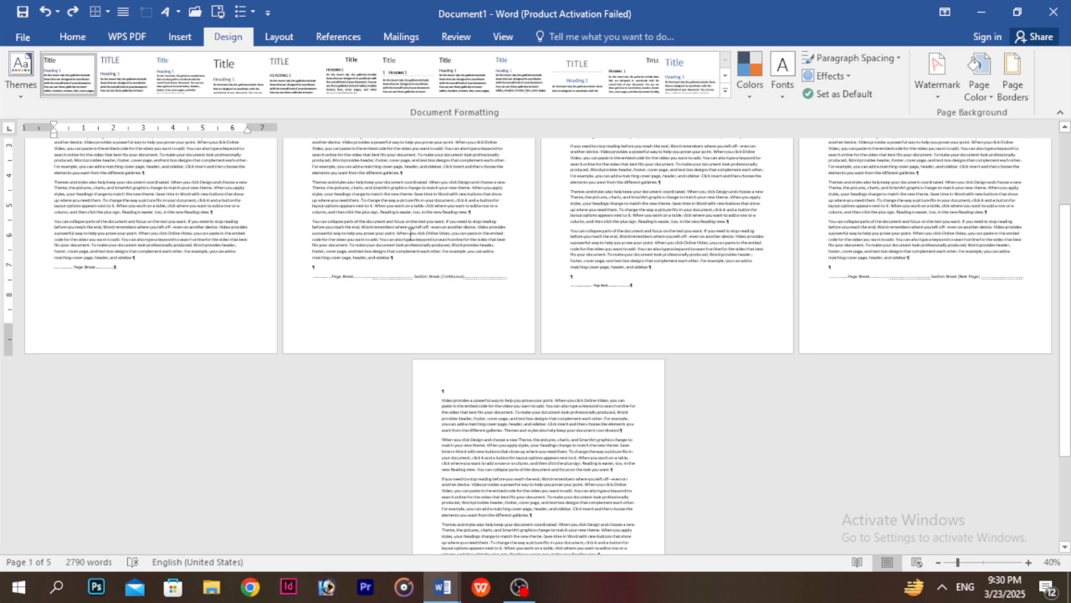
{"action": "scroll", "coordinate": [310, 248], "scroll_direction": "up", "scroll_amount": 2}
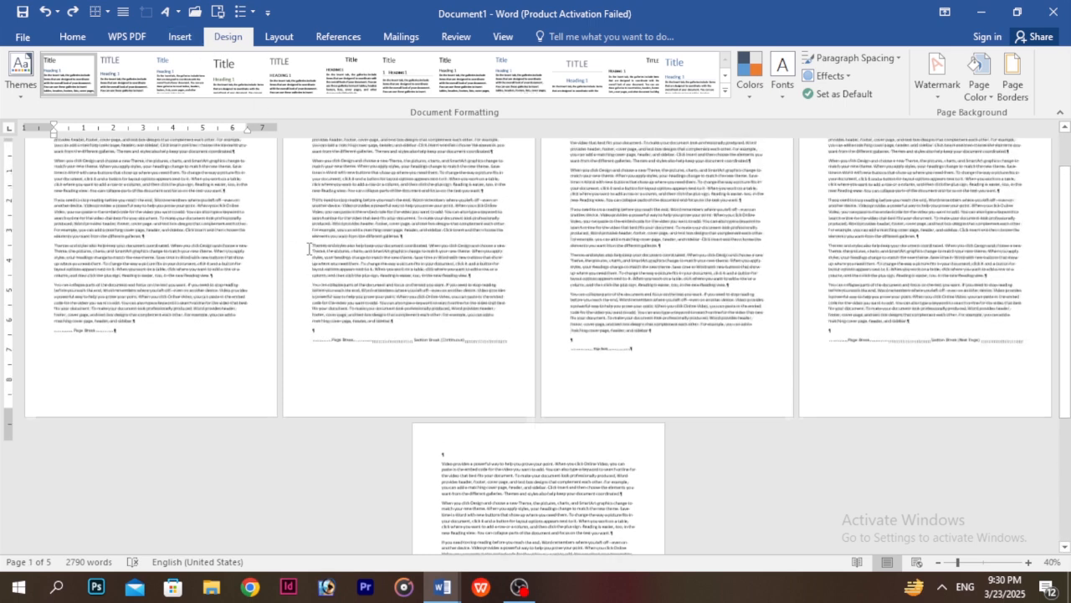
Step: Look over the available page and section break types, and place the insertion point at the start of page 4's text
{"action": "left_click", "coordinate": [279, 37]}
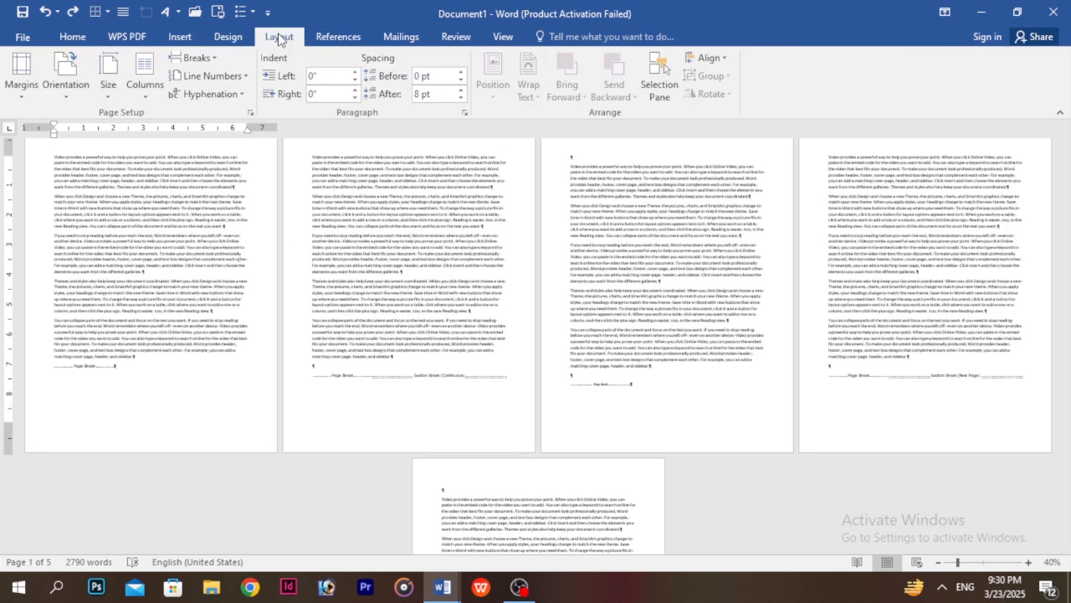
{"action": "left_click", "coordinate": [195, 57]}
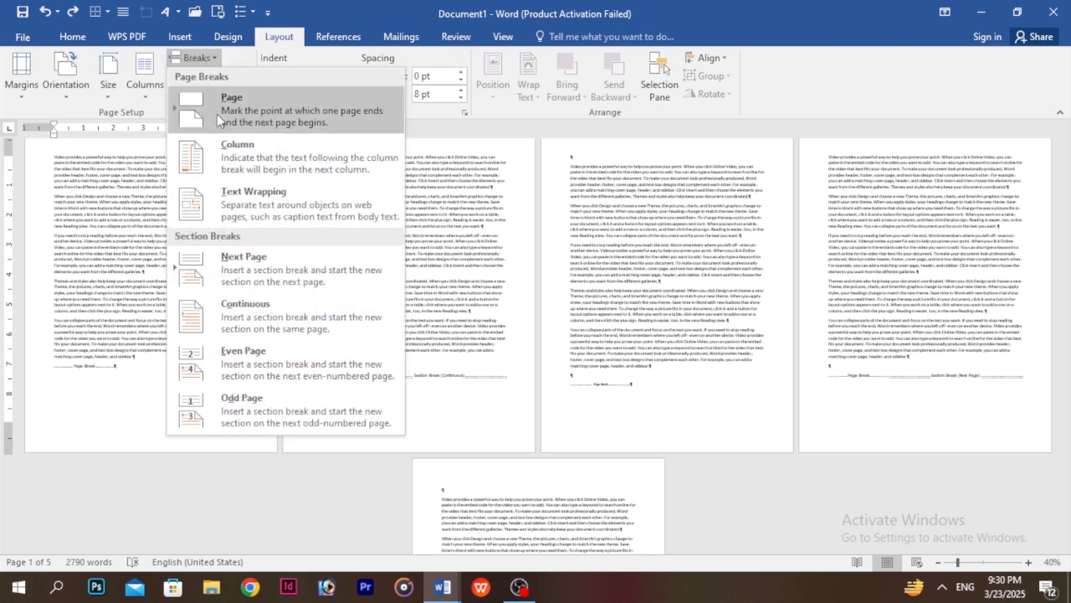
{"action": "left_click", "coordinate": [268, 263]}
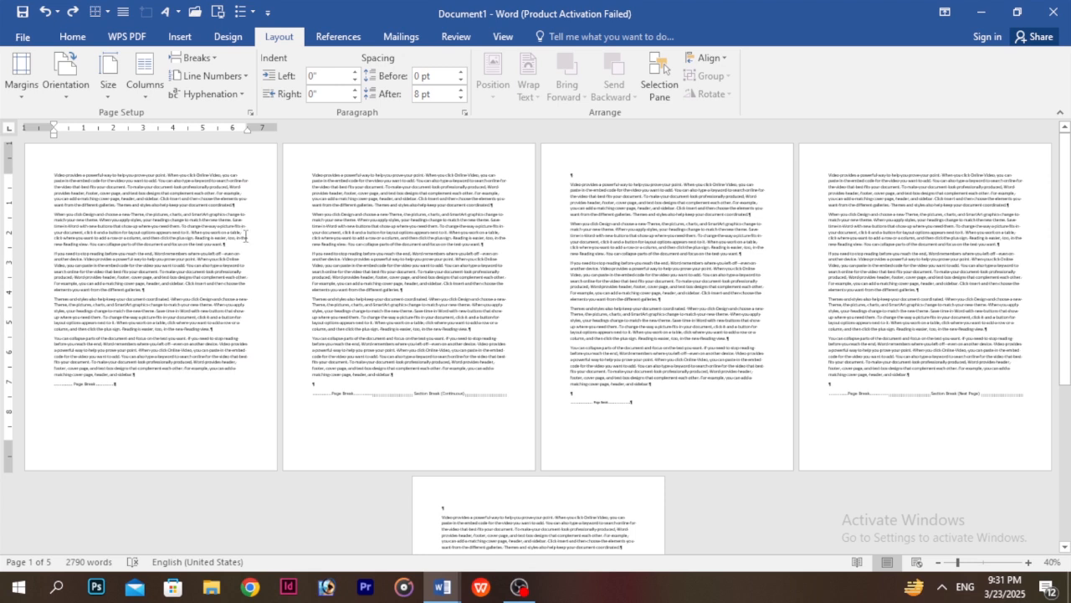
{"action": "left_click", "coordinate": [830, 175]}
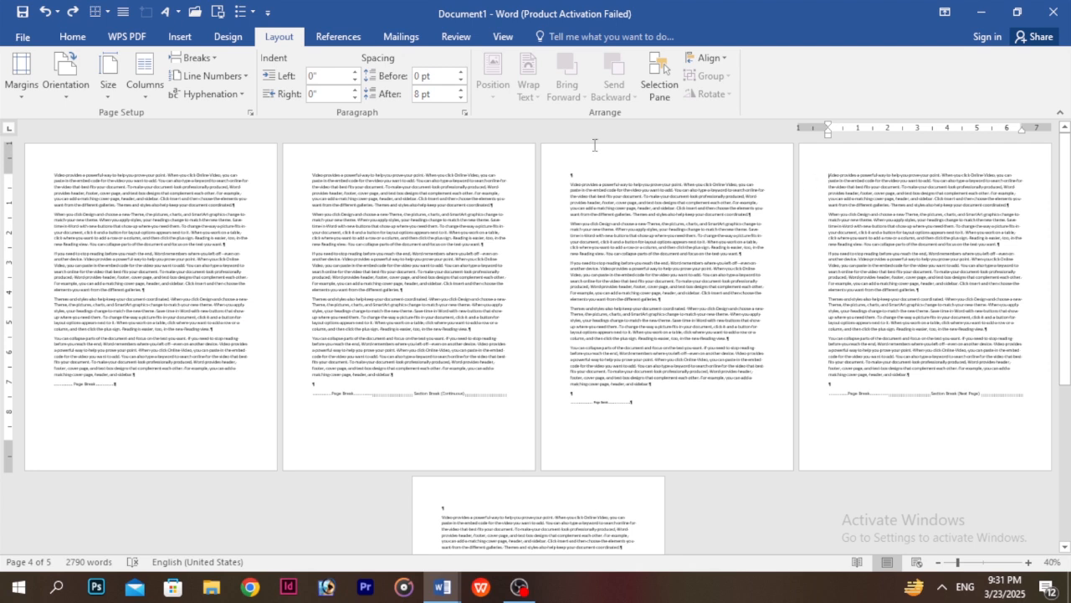
Step: Insert a Next Page section break at the start of page 4
{"action": "left_click", "coordinate": [197, 57]}
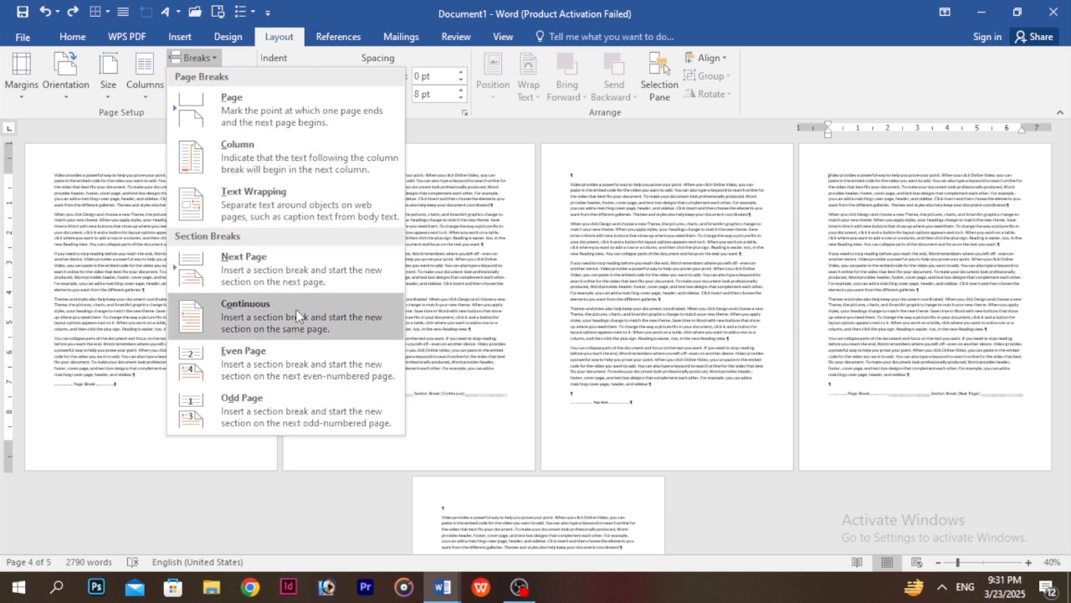
{"action": "left_click", "coordinate": [288, 268]}
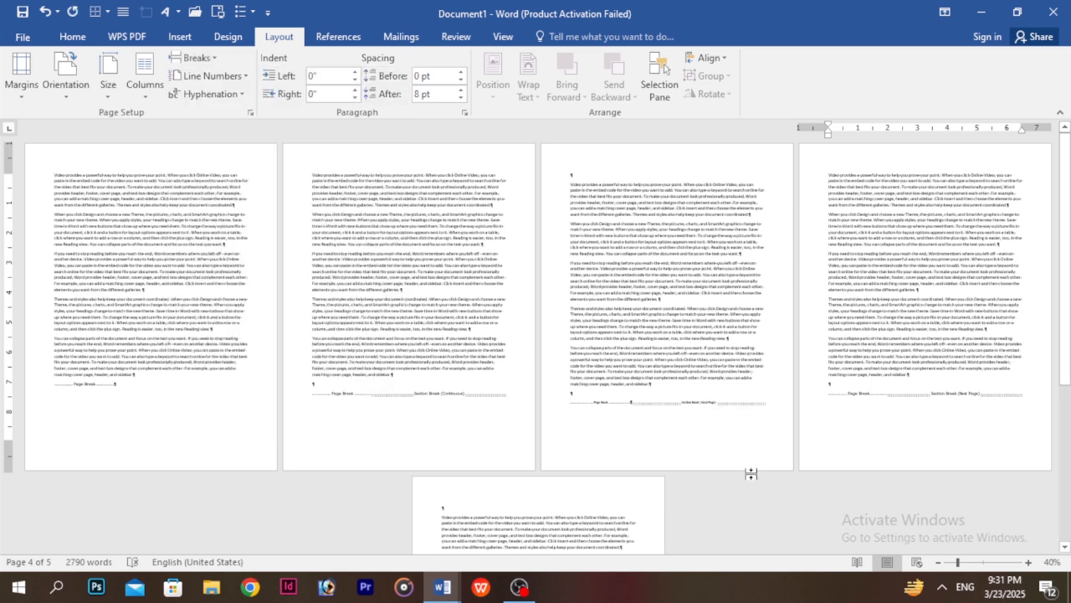
Step: Undo the section breaks before pages 3 and 4, and delete the remaining Next Page section break at the end of page 4
{"action": "key", "text": "ctrl+z"}
{"action": "key", "text": "ctrl+z"}
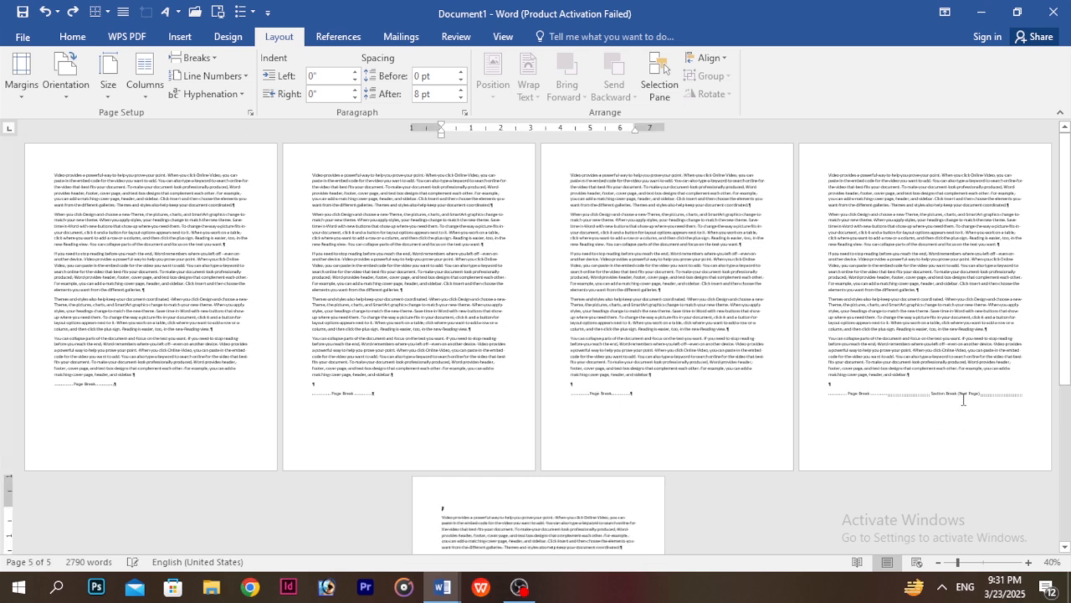
{"action": "key", "text": "ctrl+z"}
{"action": "key", "text": "ctrl+y"}
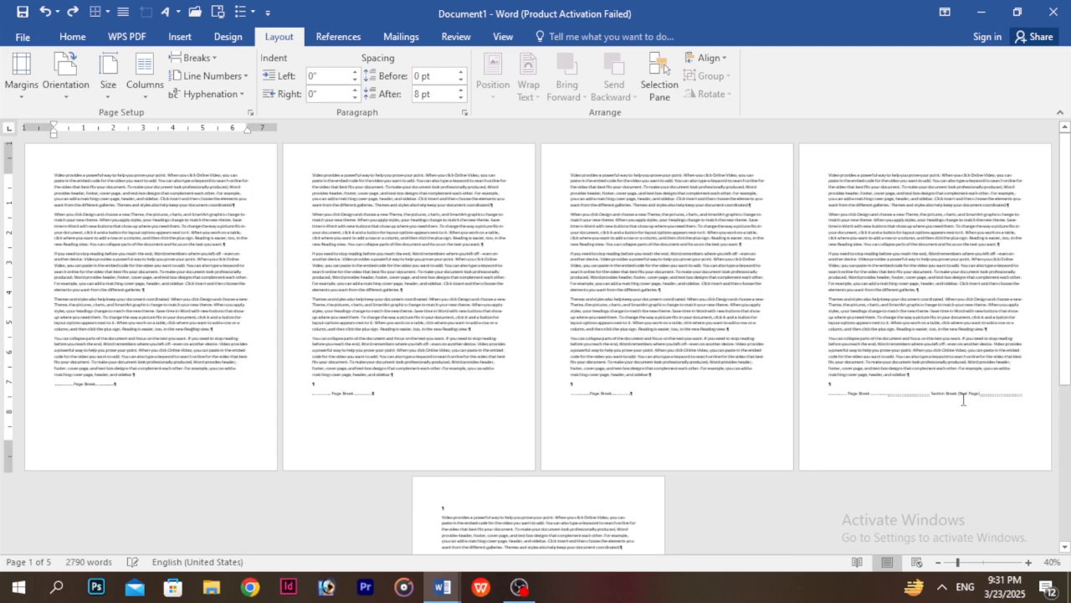
{"action": "key", "text": "ctrl+y"}
{"action": "key", "text": "ctrl+y"}
{"action": "left_click", "coordinate": [962, 399]}
{"action": "key", "text": "Delete"}
{"action": "scroll", "coordinate": [691, 442], "scroll_direction": "down", "scroll_amount": 5}
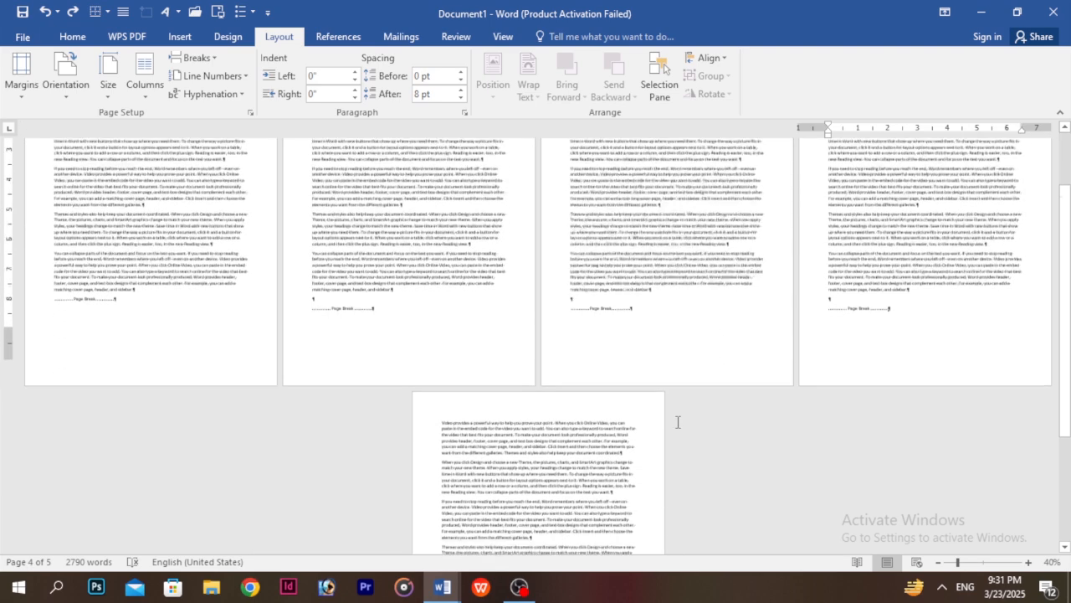
{"action": "scroll", "coordinate": [686, 403], "scroll_direction": "up", "scroll_amount": 5}
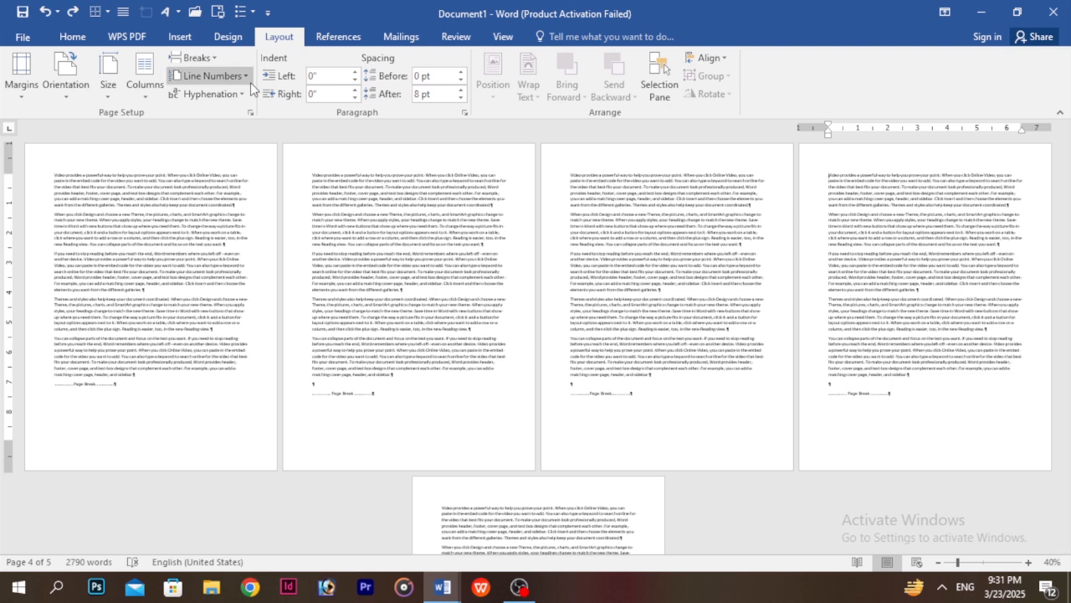
Step: Insert a Next Page section break before the text of page 4, separating pages 1 to 3 from the rest
{"action": "left_click", "coordinate": [196, 57]}
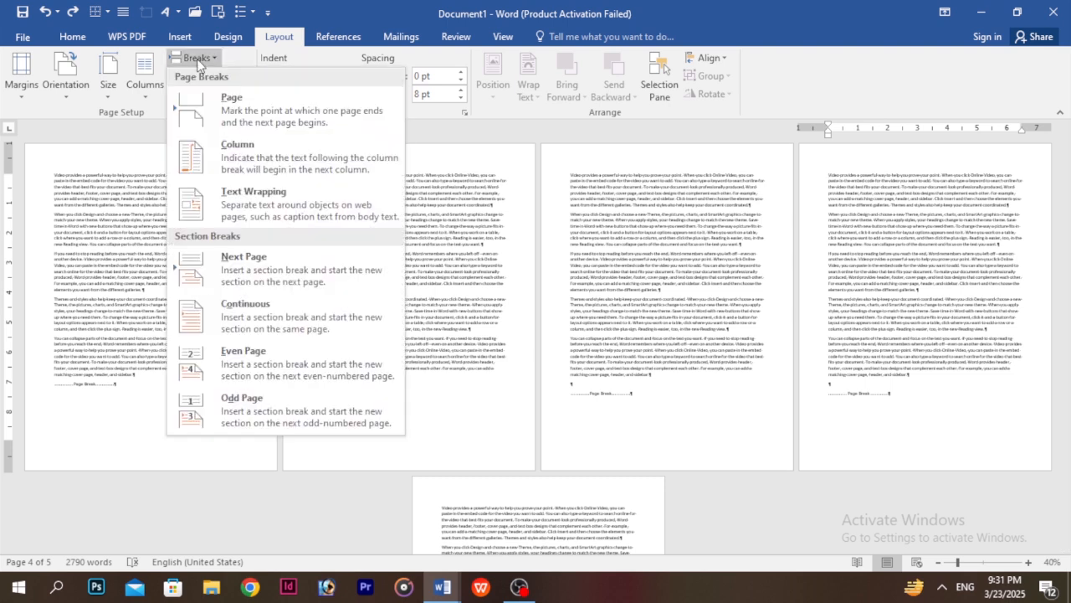
{"action": "left_click", "coordinate": [263, 272]}
{"action": "left_click", "coordinate": [15, 295]}
Step: Switch only the section covering pages 1 to 3 between Landscape and Portrait orientation, ending on Landscape
{"action": "left_click", "coordinate": [94, 361]}
{"action": "left_click", "coordinate": [64, 91]}
{"action": "left_click", "coordinate": [94, 155]}
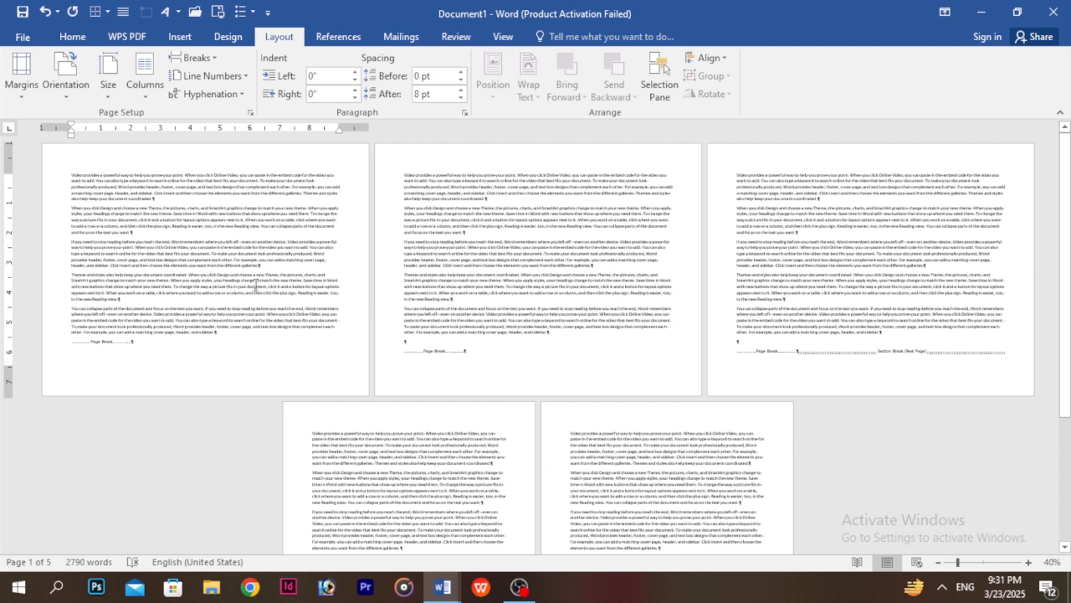
{"action": "left_click", "coordinate": [66, 83]}
{"action": "left_click", "coordinate": [94, 115]}
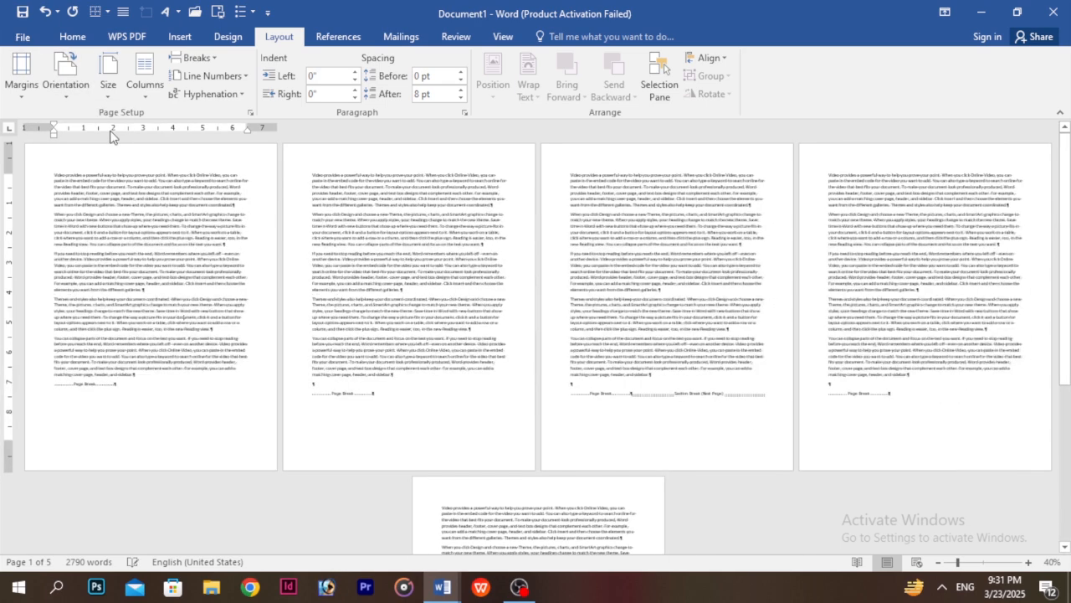
{"action": "left_click", "coordinate": [59, 83]}
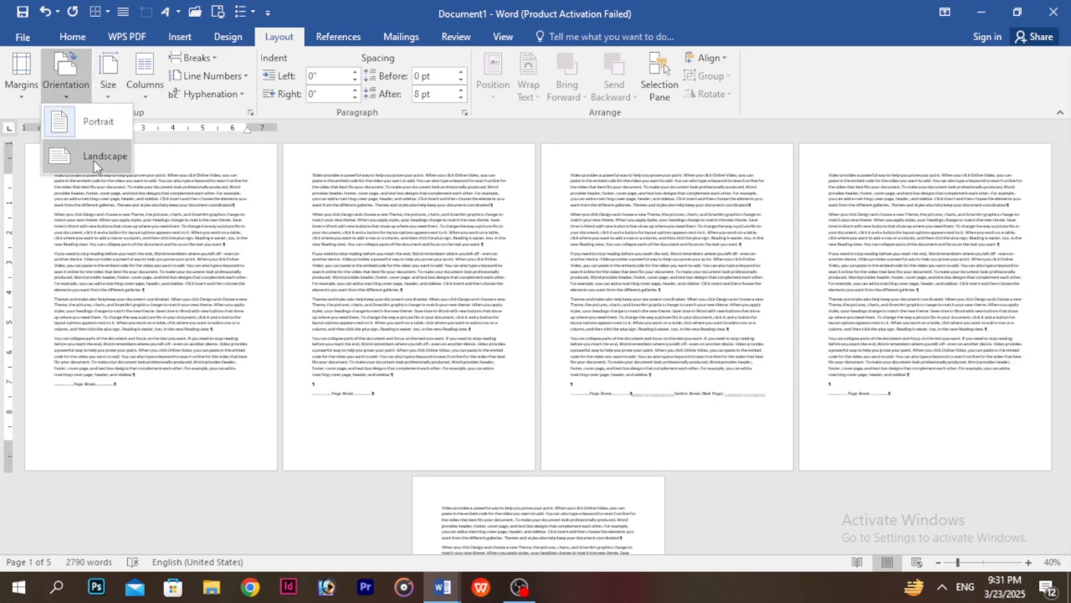
{"action": "left_click", "coordinate": [88, 156]}
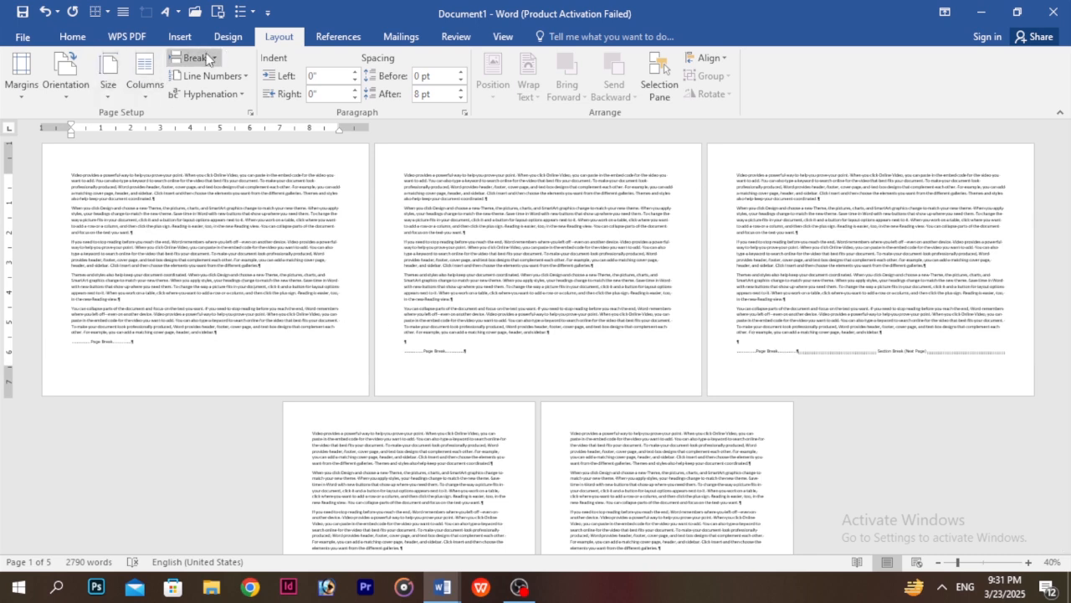
Step: Apply the red apple art page border at 31 pt width to only the section covering pages 1 to 3
{"action": "left_click", "coordinate": [227, 36]}
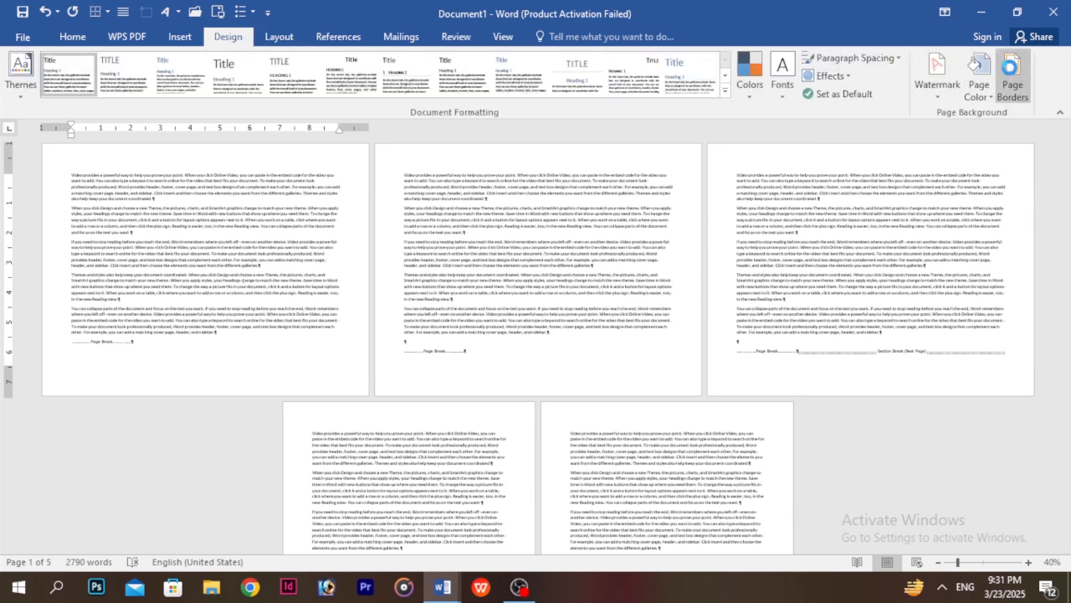
{"action": "left_click", "coordinate": [1013, 80]}
{"action": "left_click", "coordinate": [736, 293]}
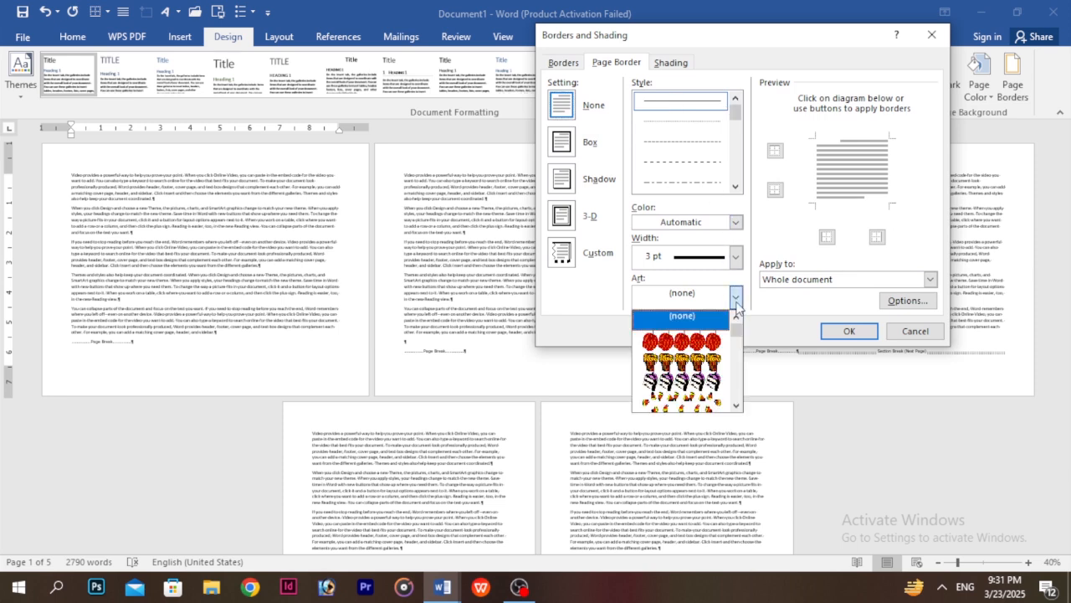
{"action": "left_click", "coordinate": [716, 336]}
{"action": "left_click", "coordinate": [828, 279]}
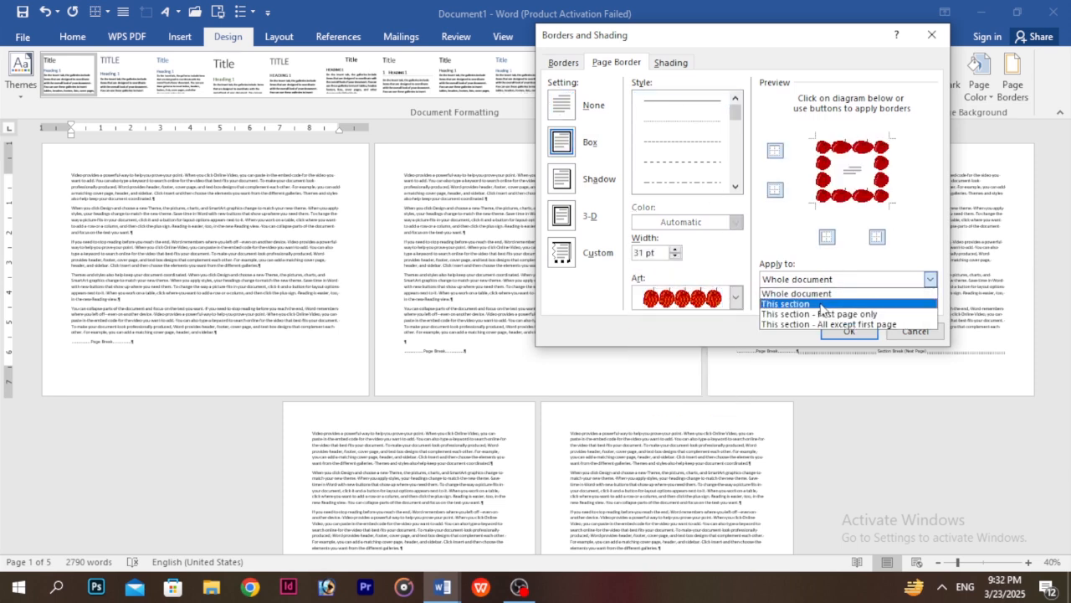
{"action": "left_click", "coordinate": [830, 300]}
{"action": "left_click", "coordinate": [849, 330]}
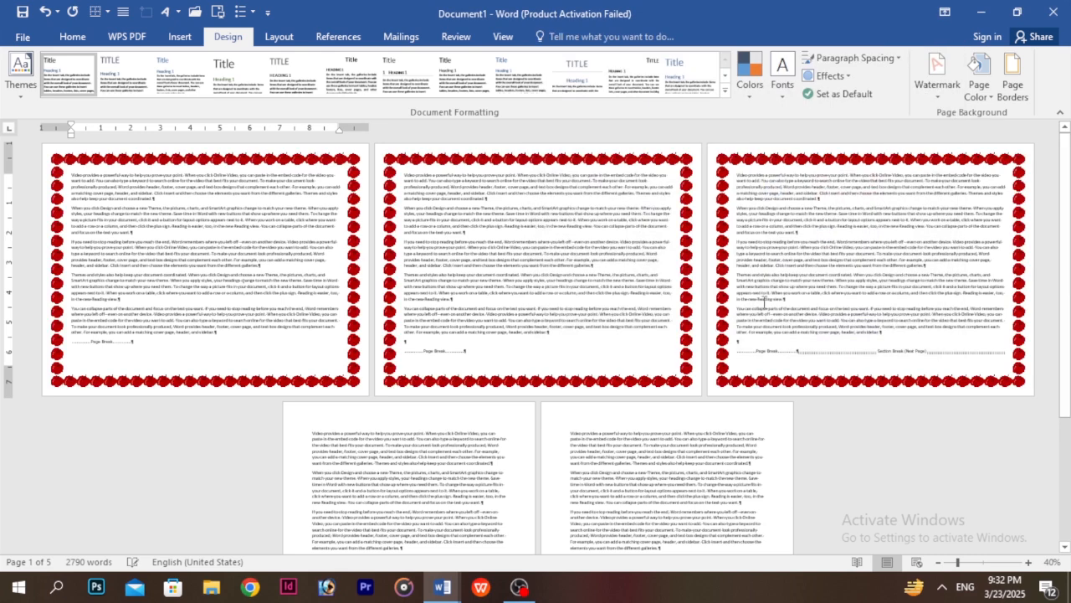
Step: Apply a multi-line box page border at 4 ½ pt width to only the section covering pages 4 and 5
{"action": "left_click", "coordinate": [423, 461]}
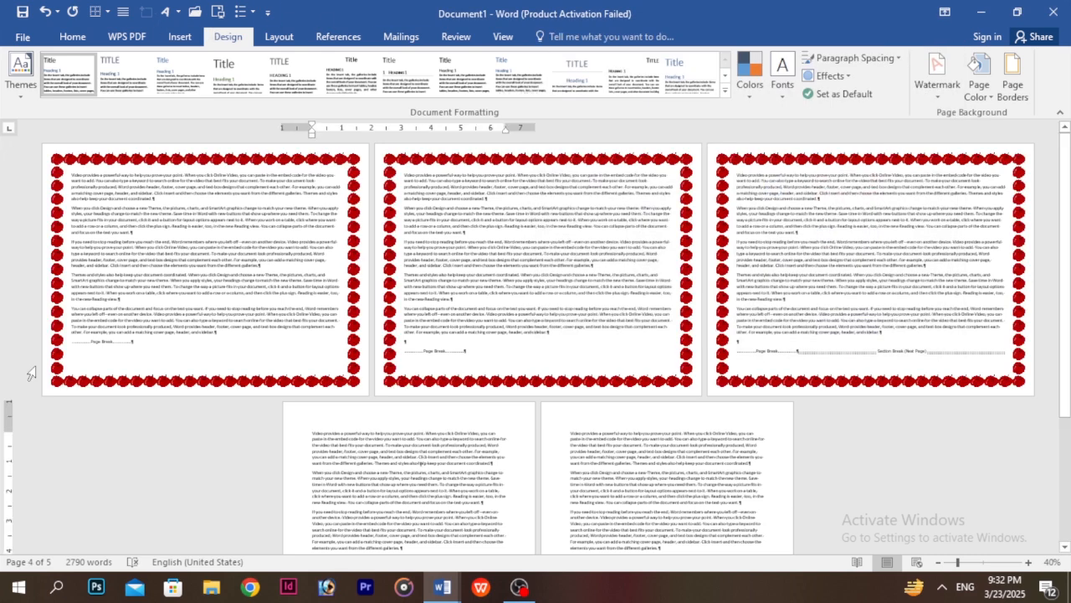
{"action": "double_click", "coordinate": [12, 474]}
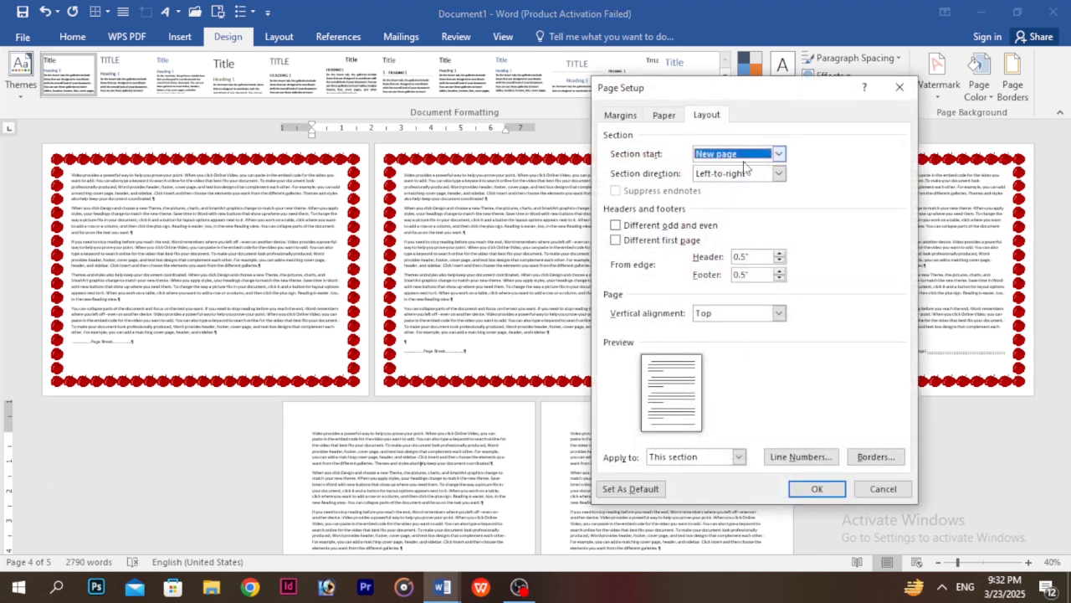
{"action": "left_click", "coordinate": [876, 456]}
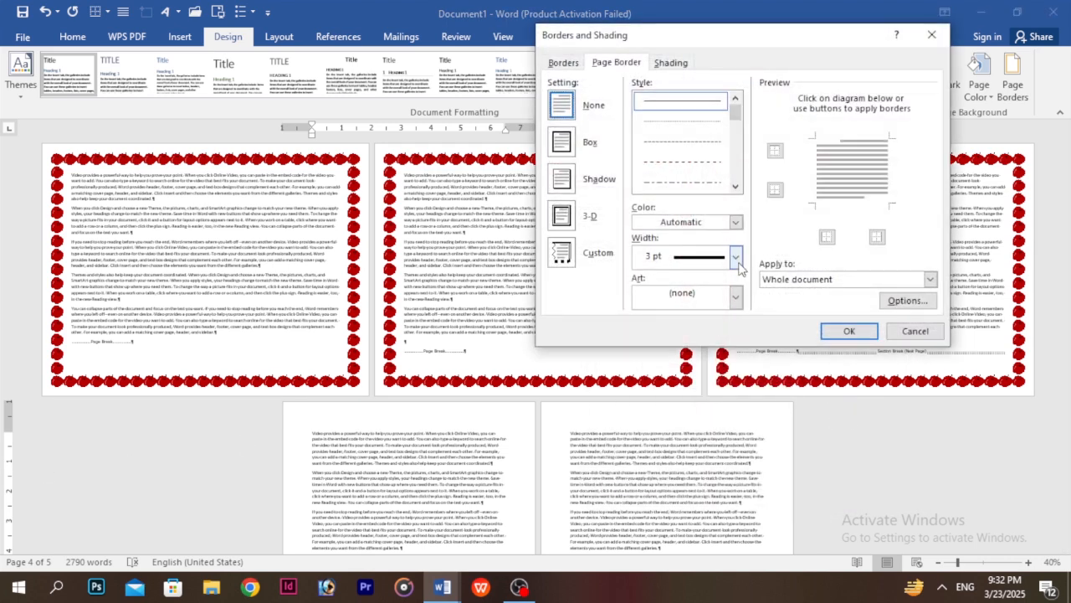
{"action": "left_click_drag", "start_coordinate": [735, 113], "coordinate": [735, 141]}
{"action": "left_click", "coordinate": [707, 183]}
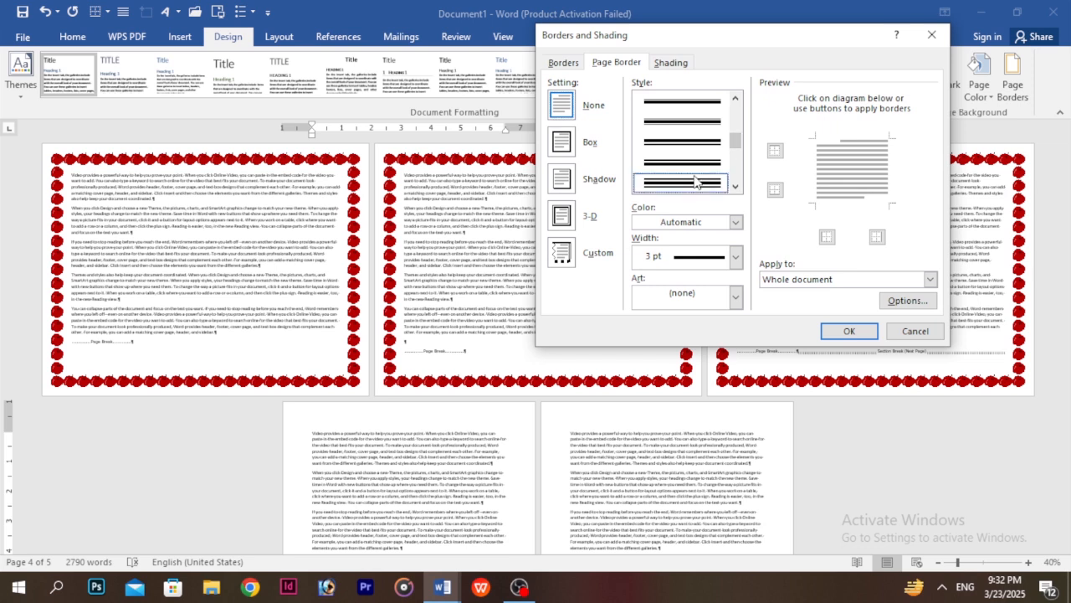
{"action": "left_click", "coordinate": [735, 257]}
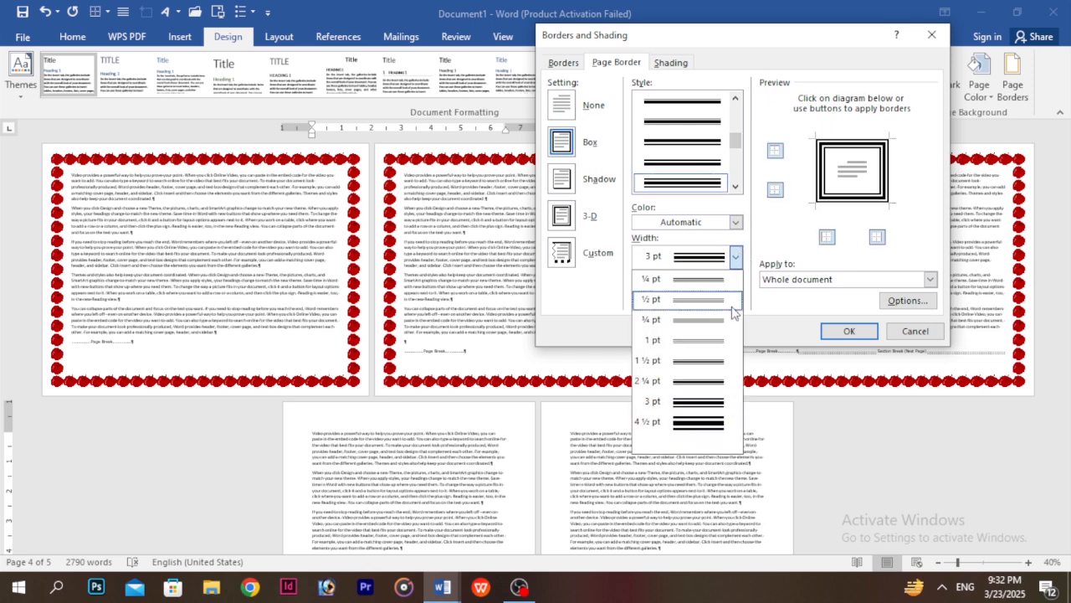
{"action": "left_click", "coordinate": [720, 422]}
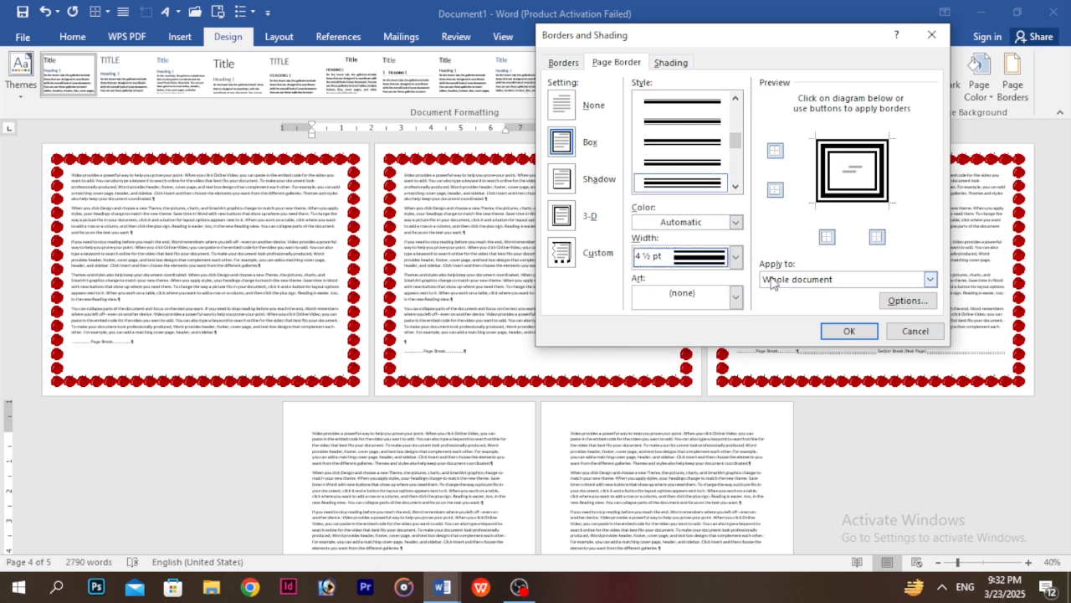
{"action": "left_click", "coordinate": [803, 283]}
{"action": "left_click", "coordinate": [805, 303]}
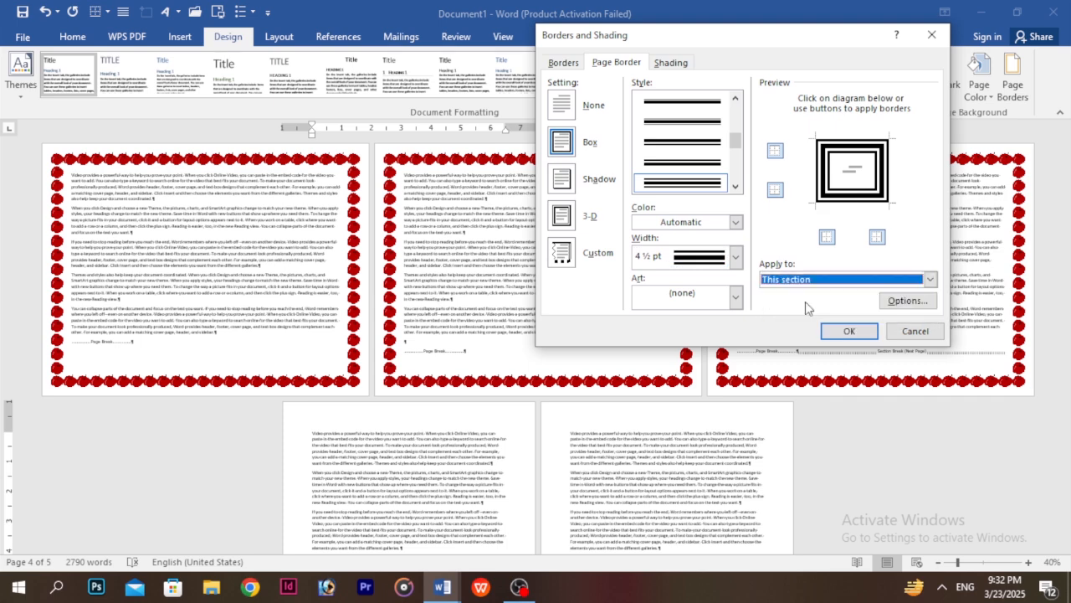
{"action": "left_click", "coordinate": [839, 331]}
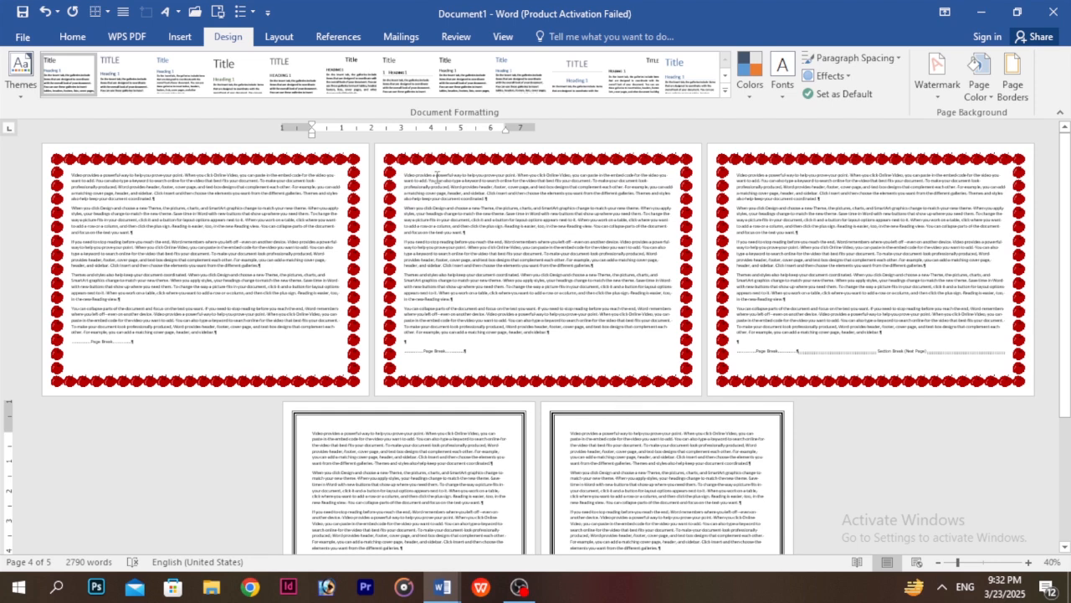
Step: Undo both page borders, the landscape orientation and the section break before page 4
{"action": "left_click", "coordinate": [180, 36]}
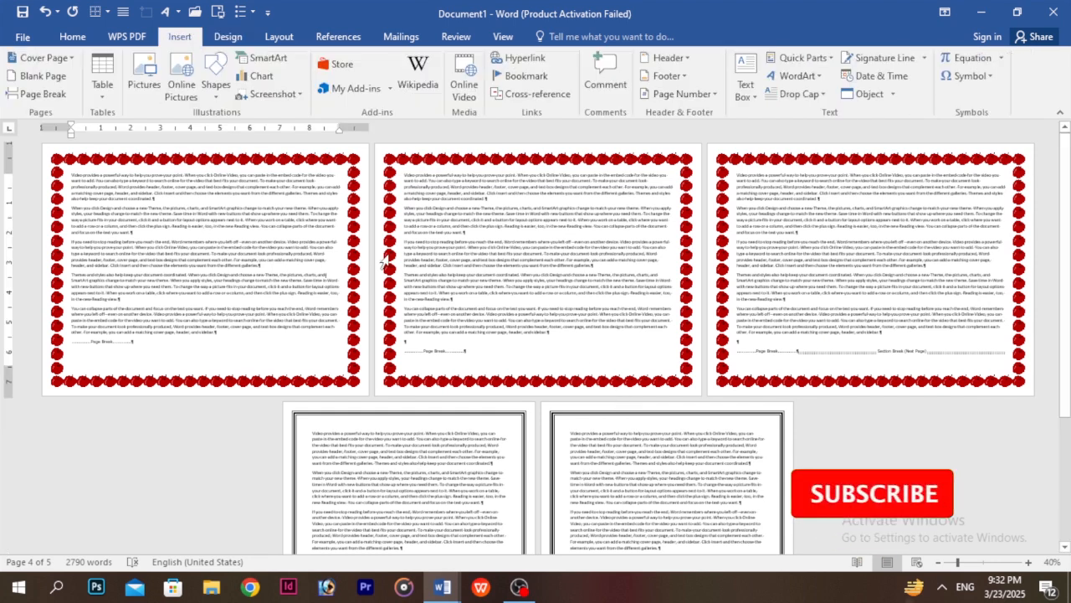
{"action": "key", "text": "ctrl+z"}
{"action": "key", "text": "ctrl+z"}
{"action": "key", "text": "ctrl+z"}
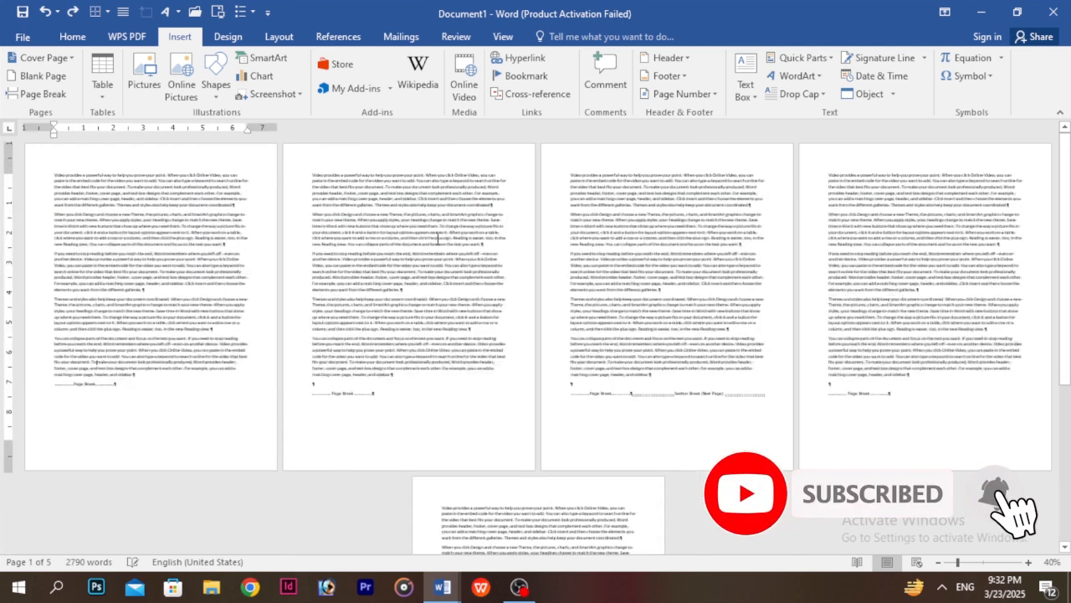
{"action": "scroll", "coordinate": [455, 360], "scroll_direction": "down", "scroll_amount": 4}
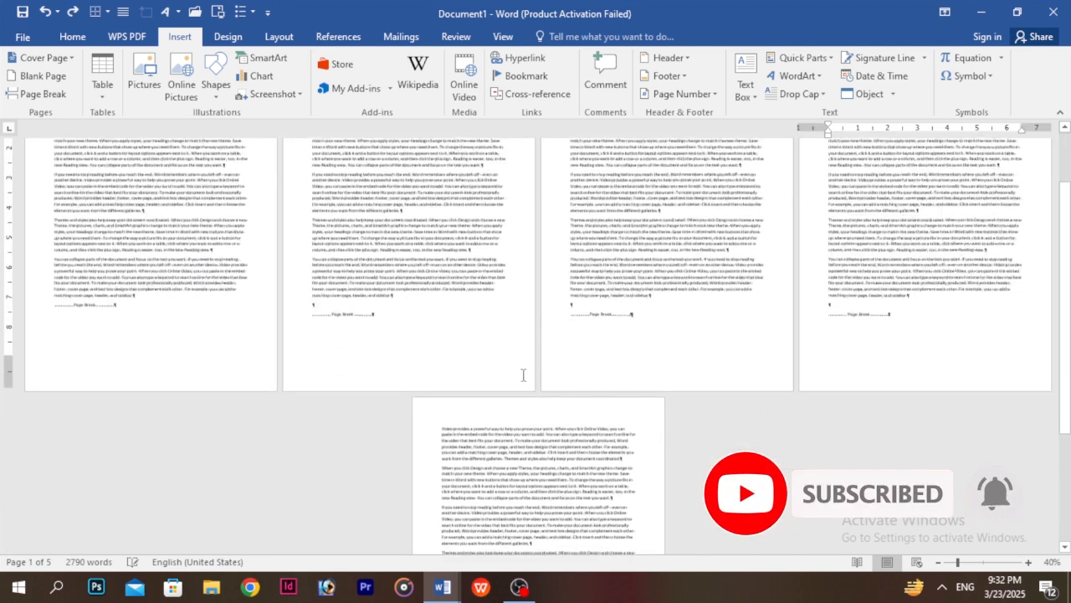
Step: Insert a continuous section break at the end of the third paragraph on page 3
{"action": "scroll", "coordinate": [566, 450], "scroll_direction": "up", "scroll_amount": 2}
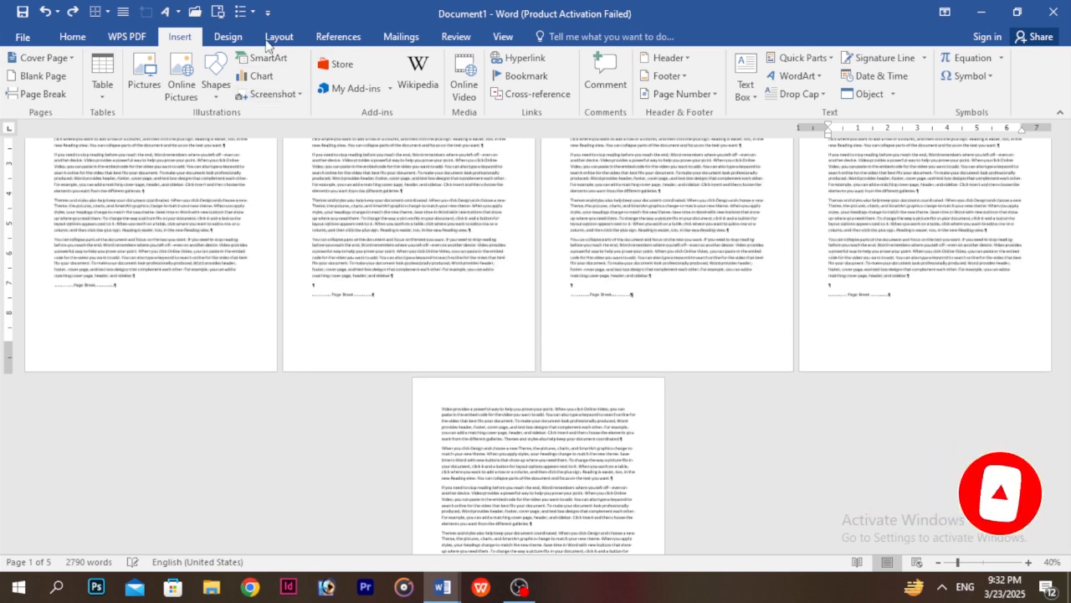
{"action": "left_click", "coordinate": [280, 36]}
{"action": "left_click", "coordinate": [197, 58]}
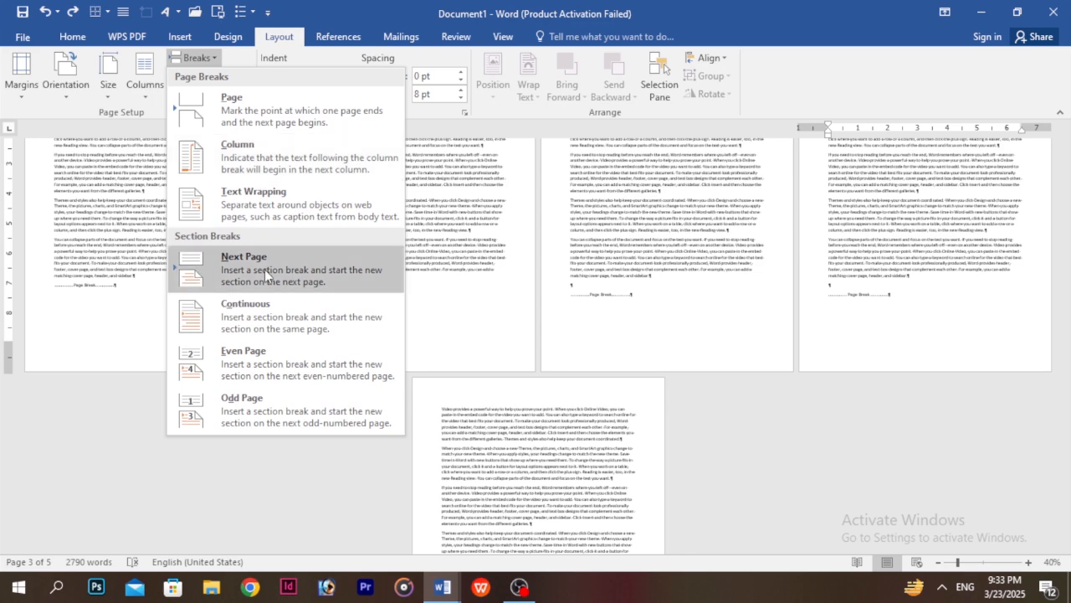
{"action": "left_click", "coordinate": [480, 291]}
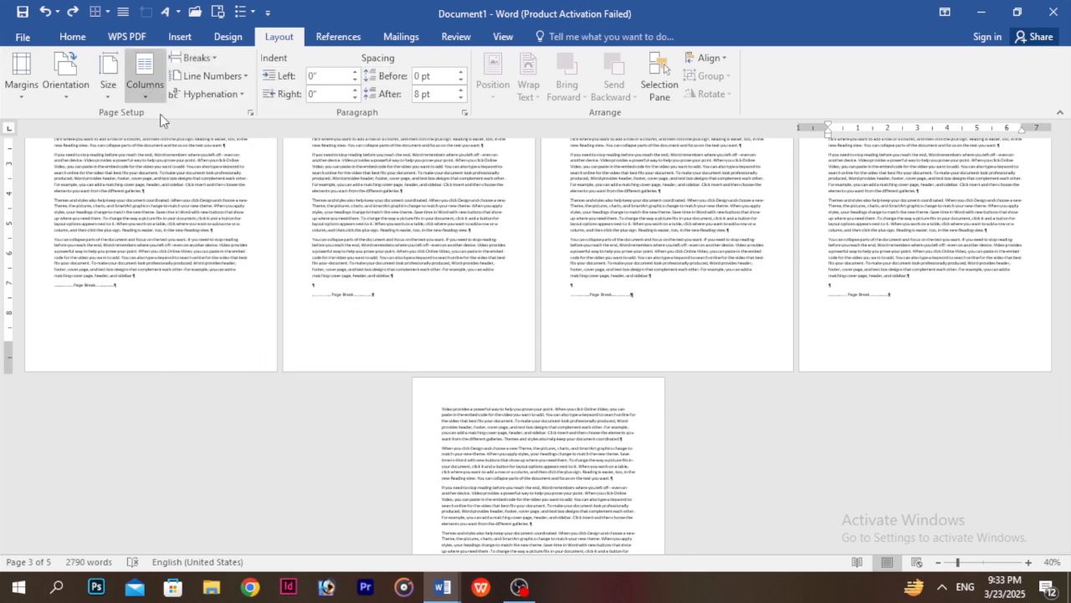
{"action": "scroll", "coordinate": [167, 266], "scroll_direction": "up", "scroll_amount": 6, "text": "ctrl"}
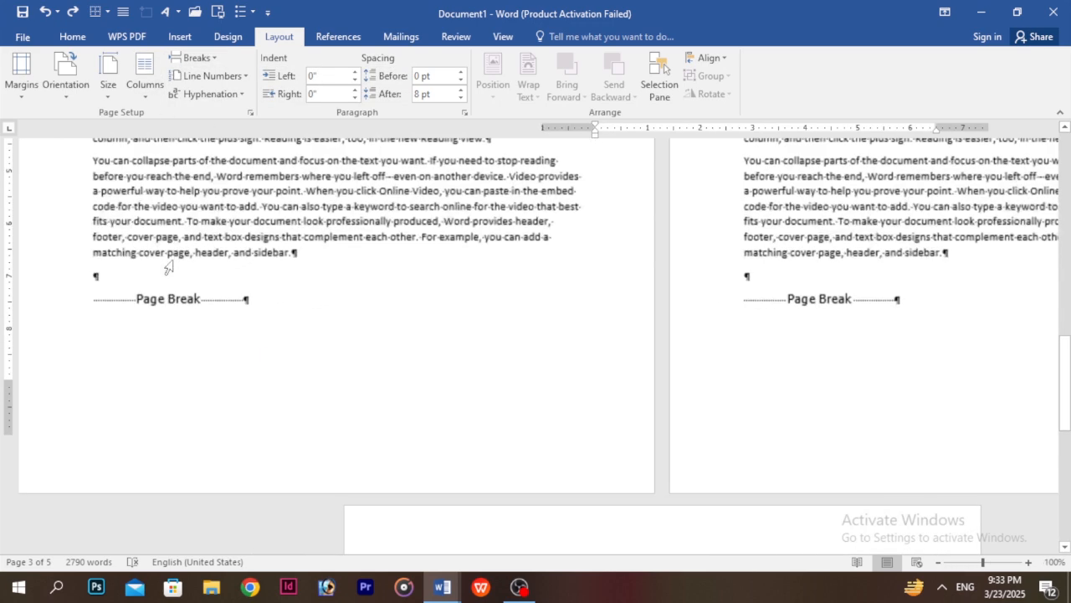
{"action": "scroll", "coordinate": [232, 274], "scroll_direction": "up", "scroll_amount": 7}
{"action": "scroll", "coordinate": [419, 292], "scroll_direction": "down", "scroll_amount": 4}
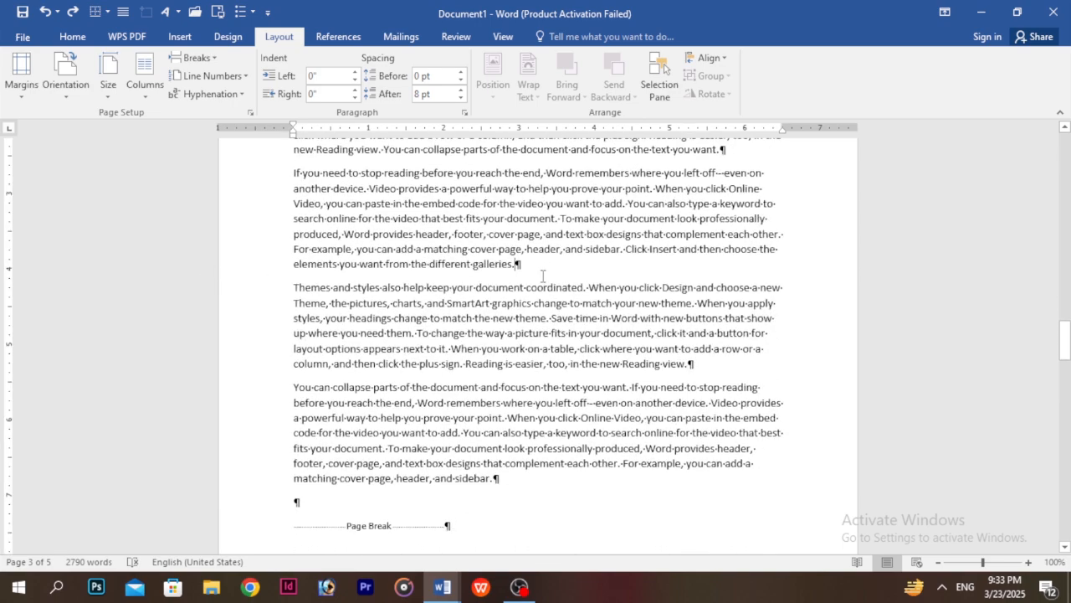
{"action": "left_click", "coordinate": [211, 58]}
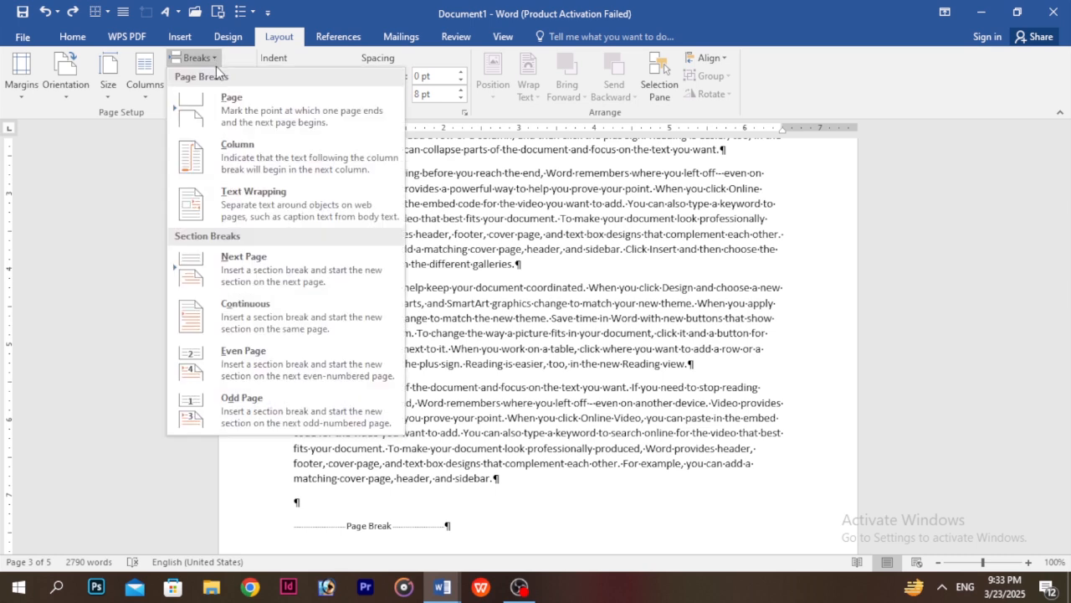
{"action": "left_click", "coordinate": [278, 314]}
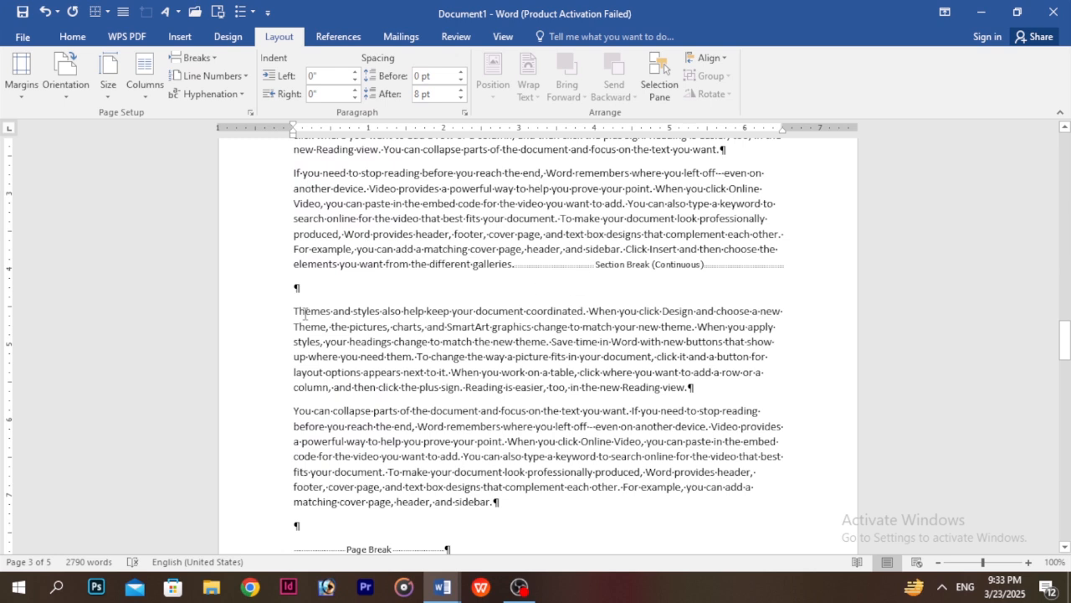
Step: Format the two paragraphs below the section break as two columns, and undo the column layout
{"action": "left_click_drag", "start_coordinate": [294, 311], "coordinate": [570, 498]}
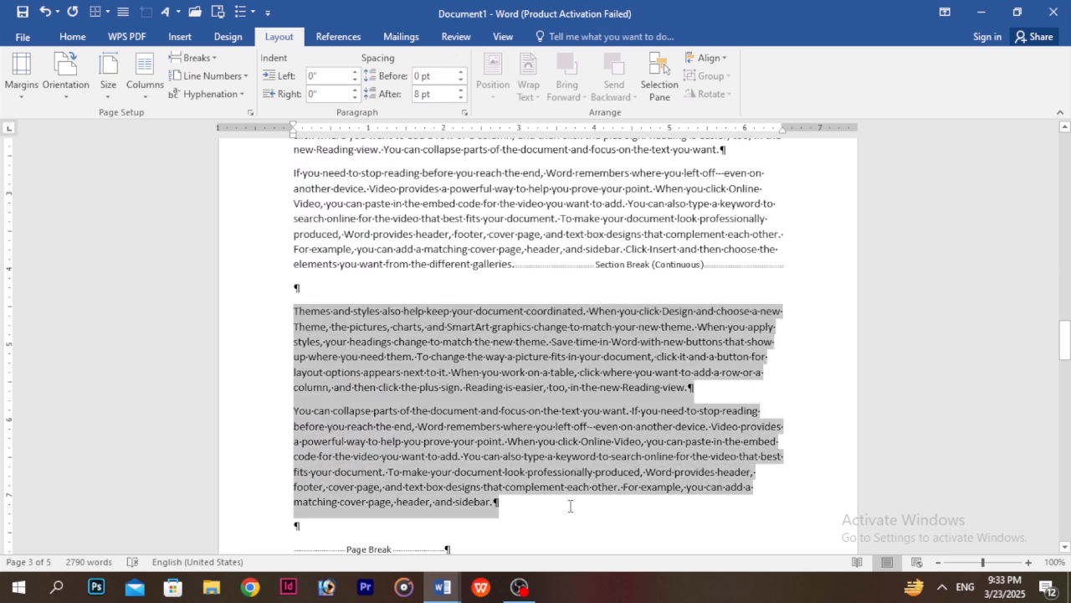
{"action": "left_click", "coordinate": [145, 77]}
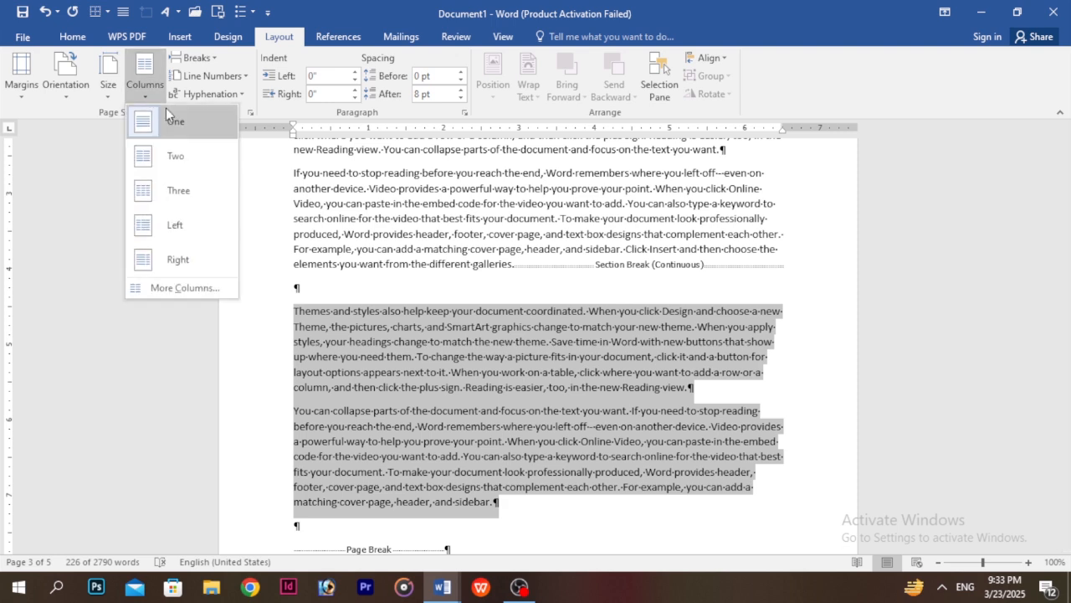
{"action": "left_click", "coordinate": [178, 157]}
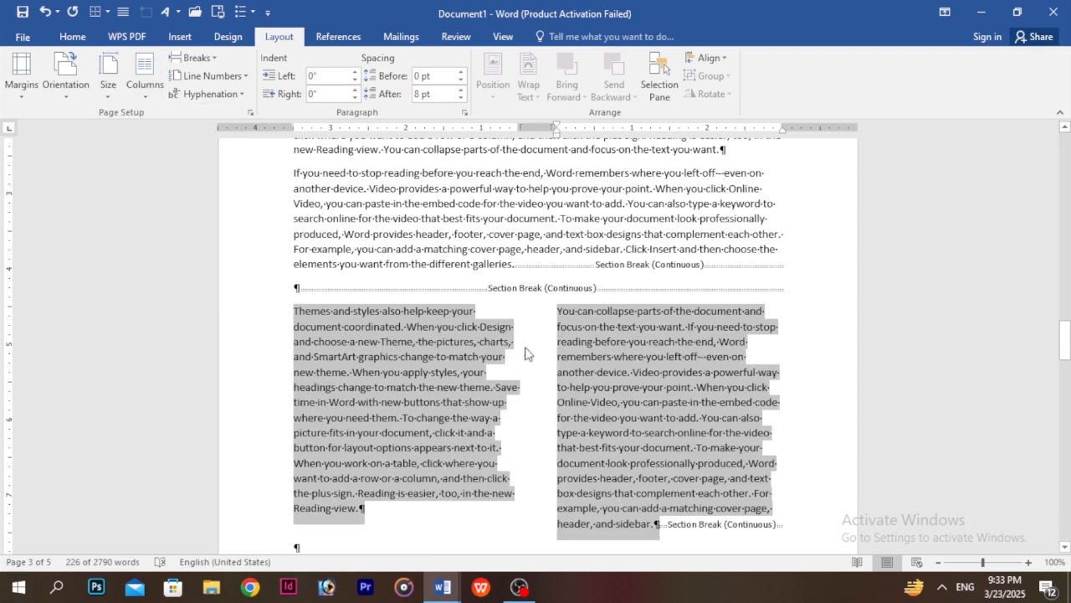
{"action": "left_click", "coordinate": [522, 344]}
{"action": "scroll", "coordinate": [454, 360], "scroll_direction": "down", "scroll_amount": 2}
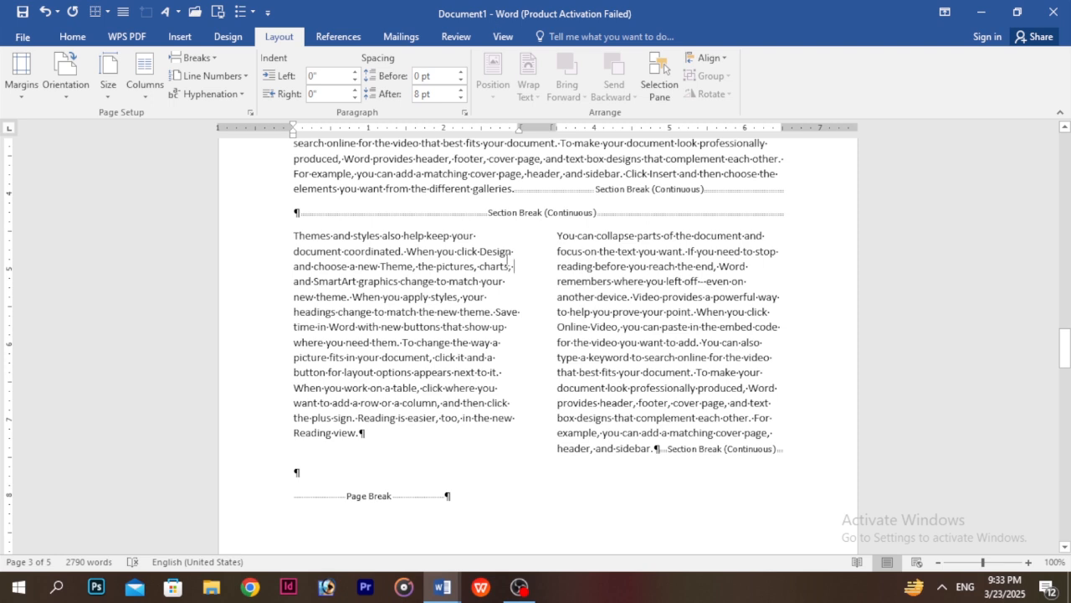
{"action": "key", "text": "ctrl+z"}
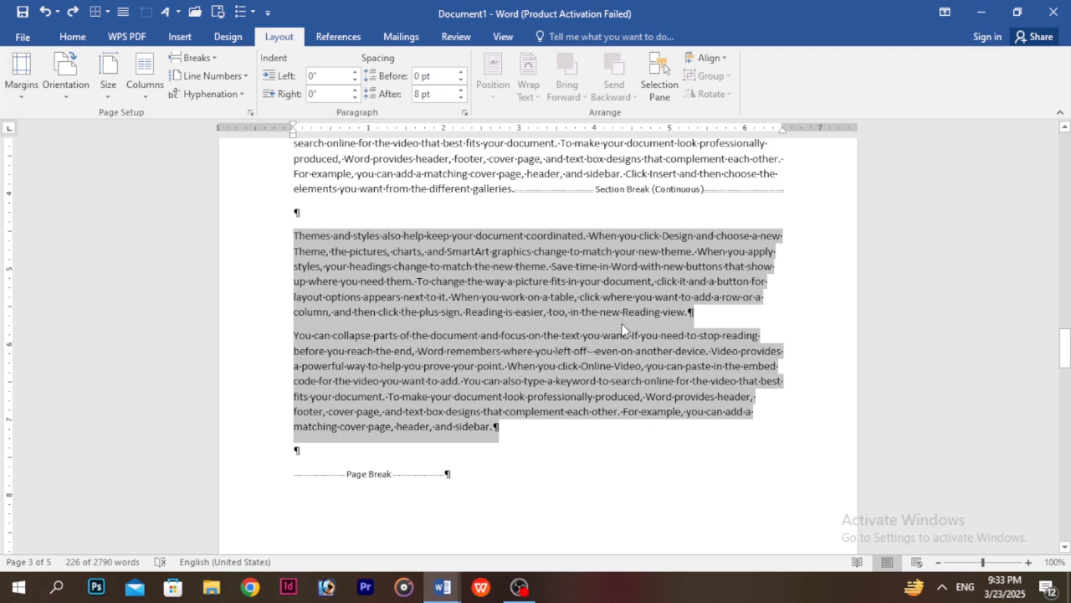
{"action": "left_click", "coordinate": [567, 315]}
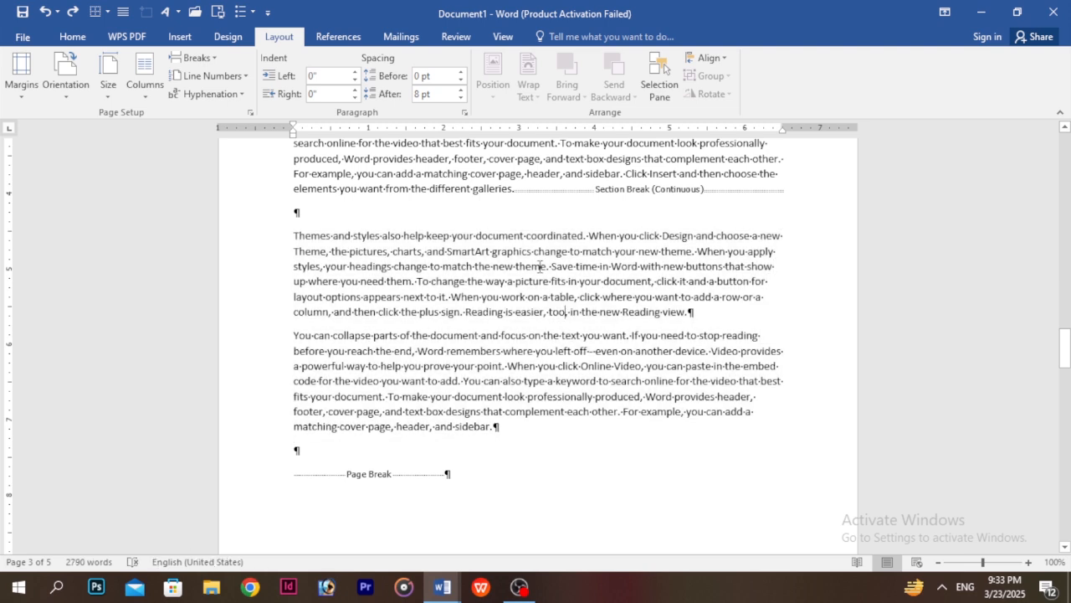
Step: Try the two-column layout again on the same two paragraphs, and undo both the columns and the section break
{"action": "left_click_drag", "start_coordinate": [298, 235], "coordinate": [589, 442]}
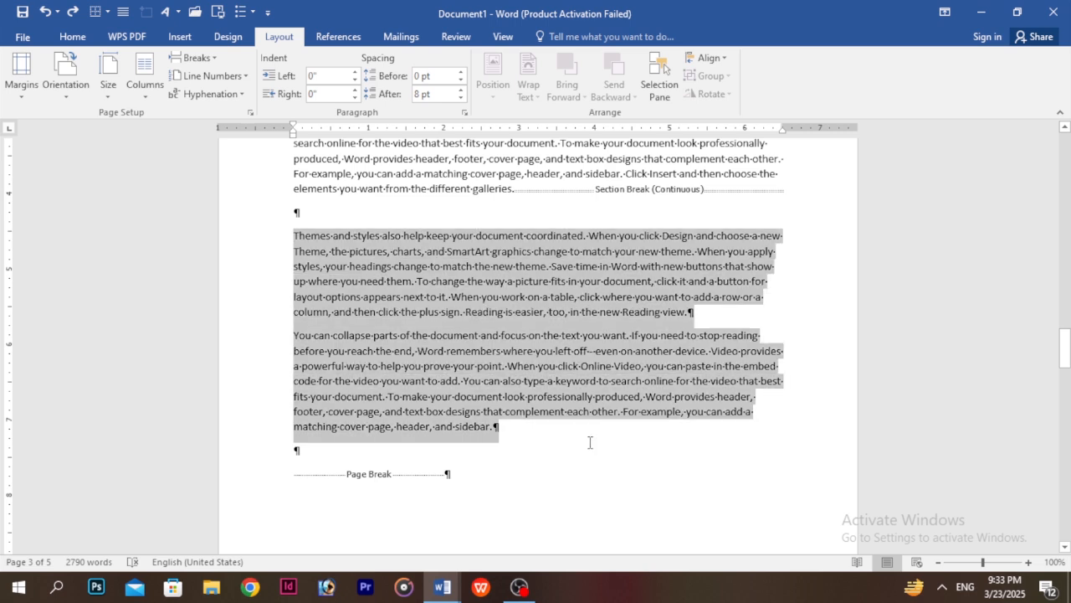
{"action": "left_click", "coordinate": [145, 80]}
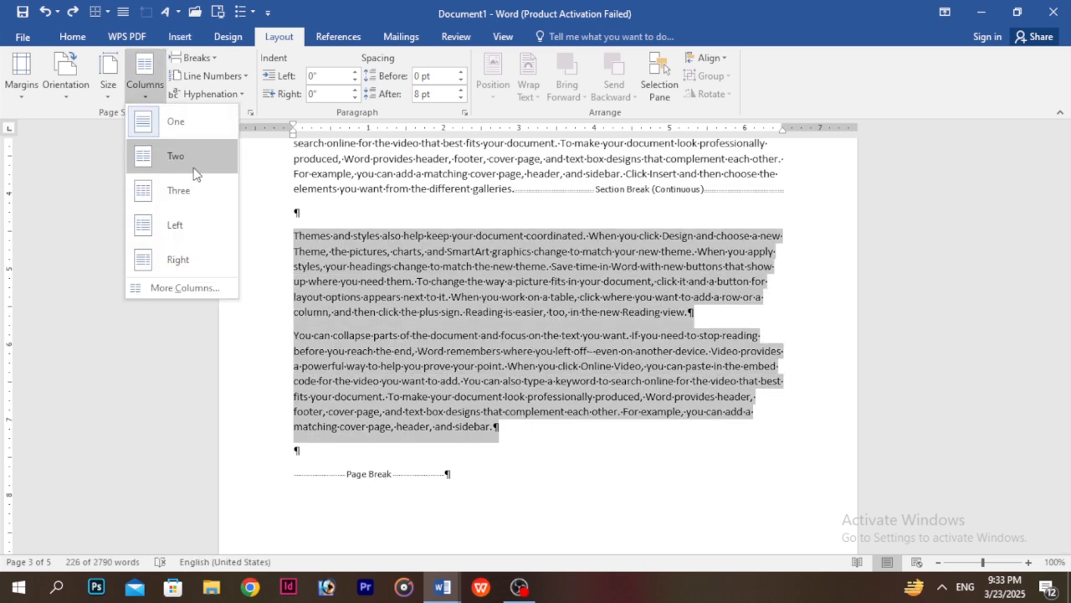
{"action": "left_click", "coordinate": [143, 154]}
{"action": "key", "text": "ctrl+z"}
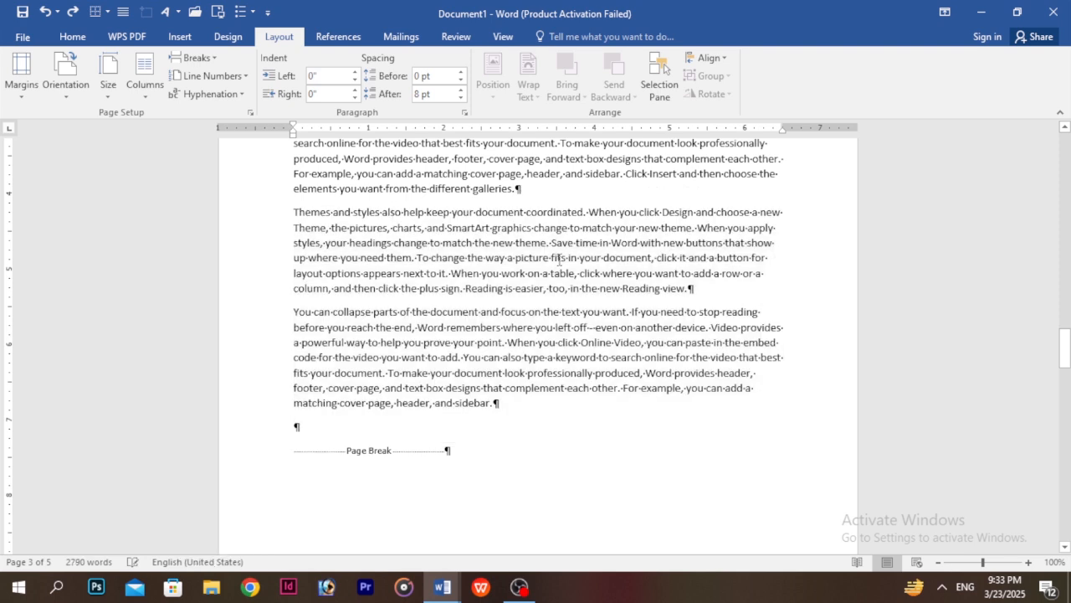
Step: Insert a continuous section break at the end of the second paragraph on page 3
{"action": "scroll", "coordinate": [554, 269], "scroll_direction": "up", "scroll_amount": 4}
{"action": "left_click", "coordinate": [727, 225]}
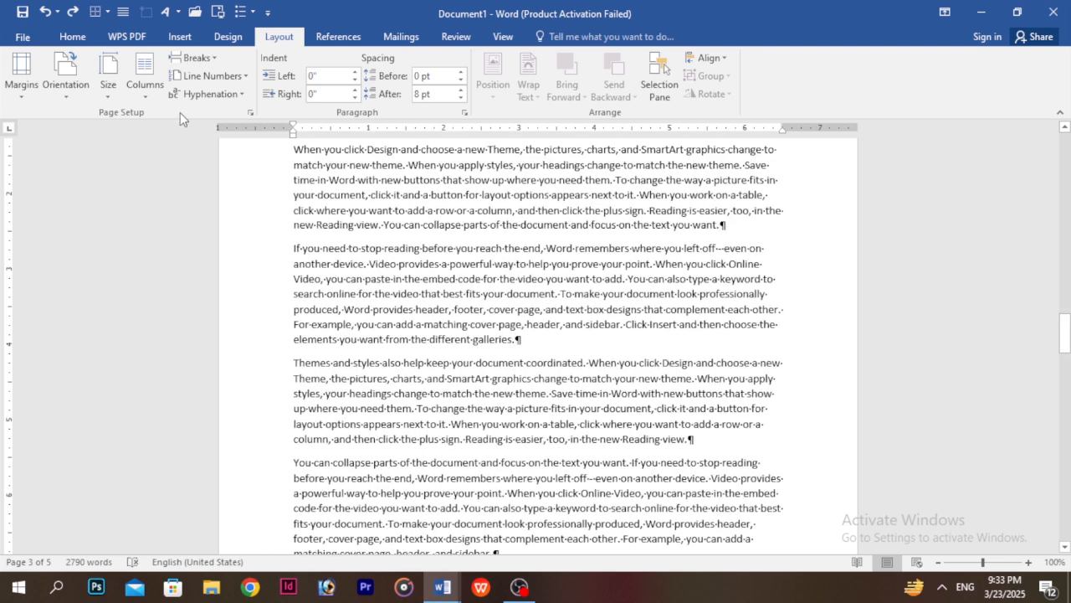
{"action": "left_click", "coordinate": [222, 64]}
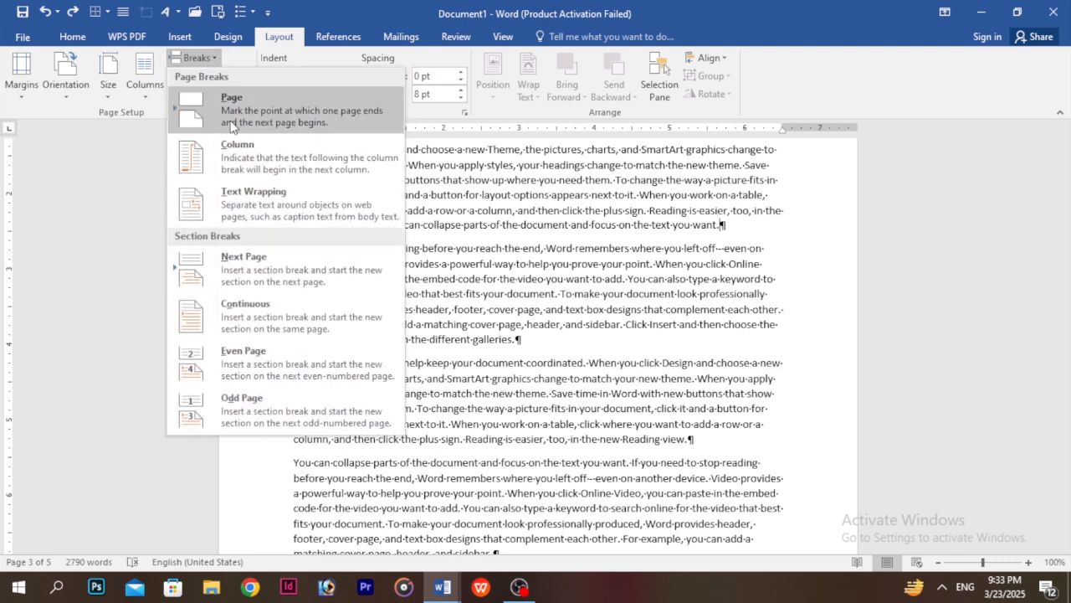
{"action": "left_click", "coordinate": [314, 305]}
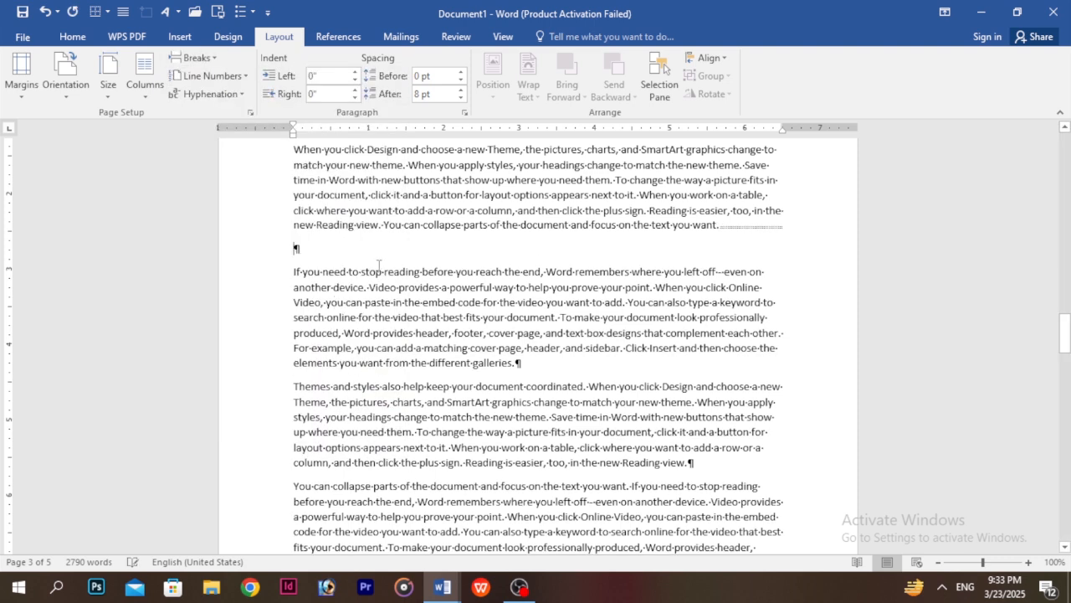
{"action": "scroll", "coordinate": [586, 258], "scroll_direction": "up", "scroll_amount": 3}
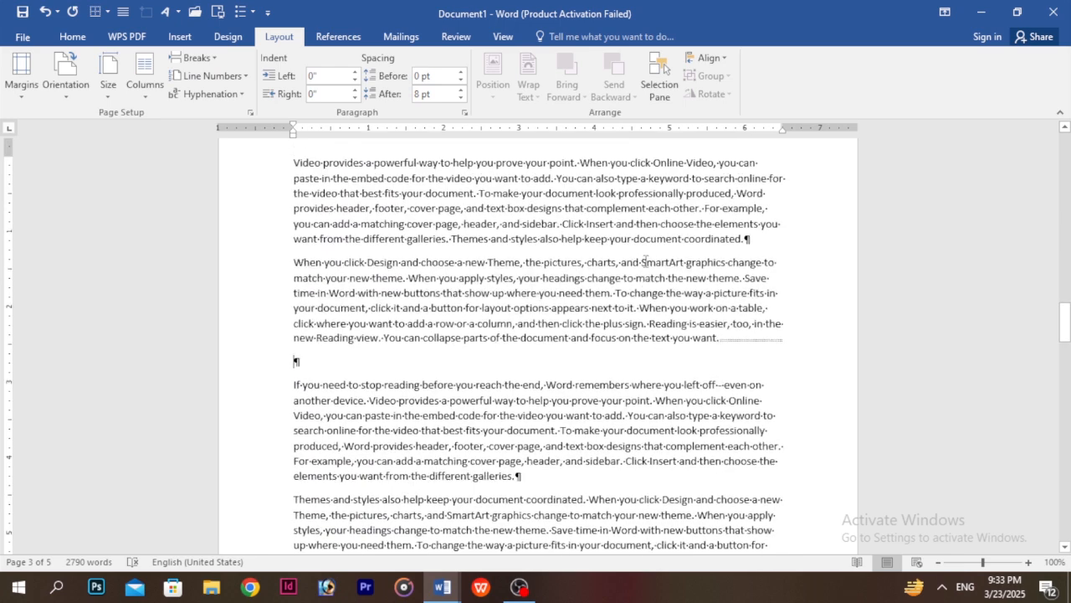
{"action": "scroll", "coordinate": [645, 262], "scroll_direction": "down", "scroll_amount": 3}
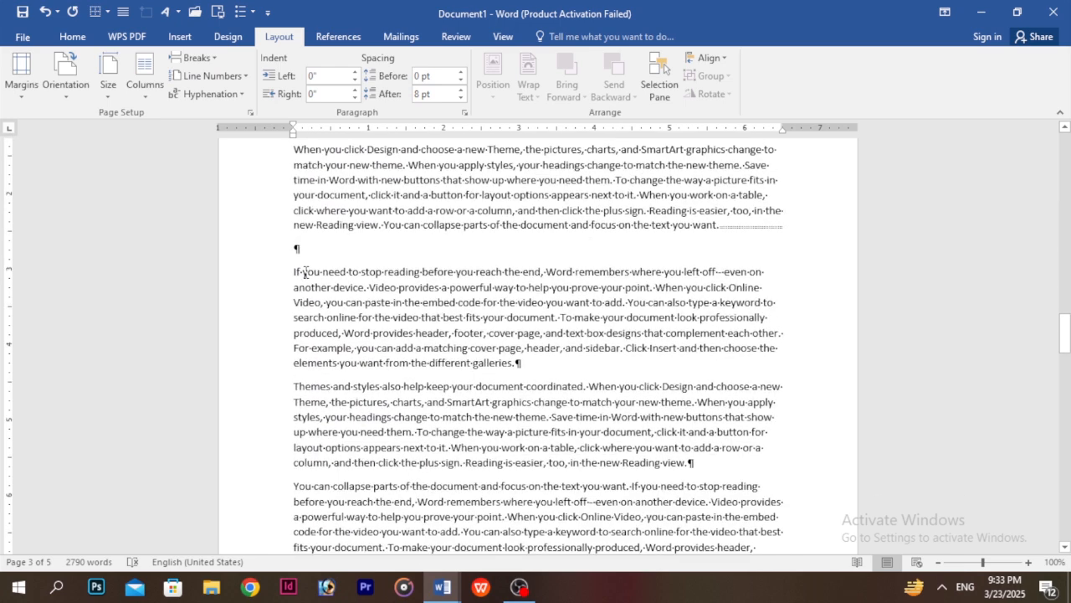
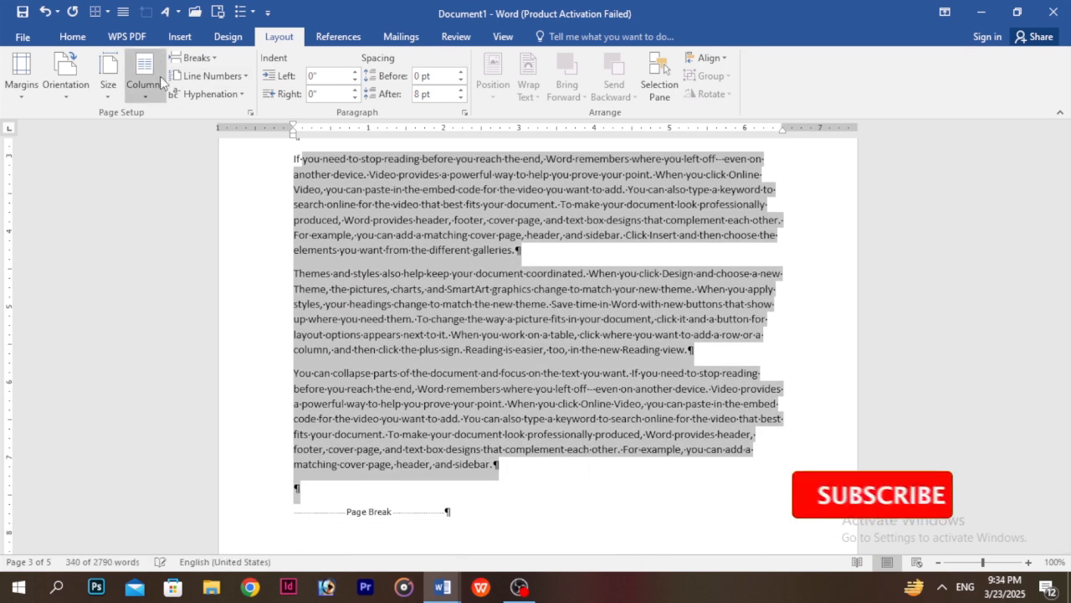
Step: Format the selected text from the third paragraph to the end of page 3 as two columns
{"action": "left_click", "coordinate": [158, 79]}
{"action": "left_click", "coordinate": [184, 163]}
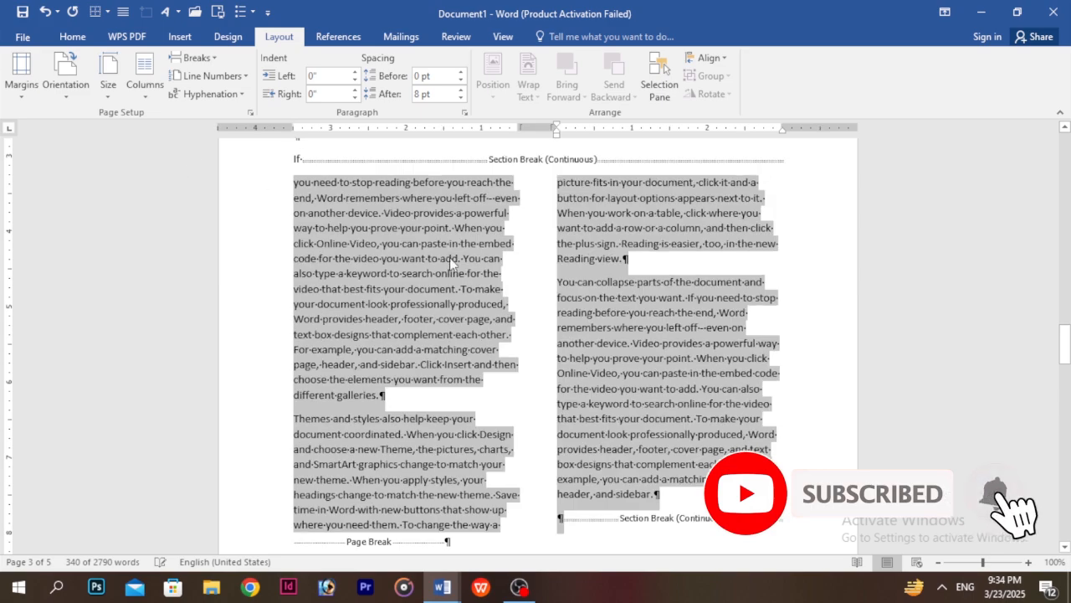
{"action": "scroll", "coordinate": [449, 257], "scroll_direction": "up", "scroll_amount": 8}
{"action": "scroll", "coordinate": [534, 245], "scroll_direction": "down", "scroll_amount": 5}
{"action": "scroll", "coordinate": [591, 340], "scroll_direction": "down", "scroll_amount": 3}
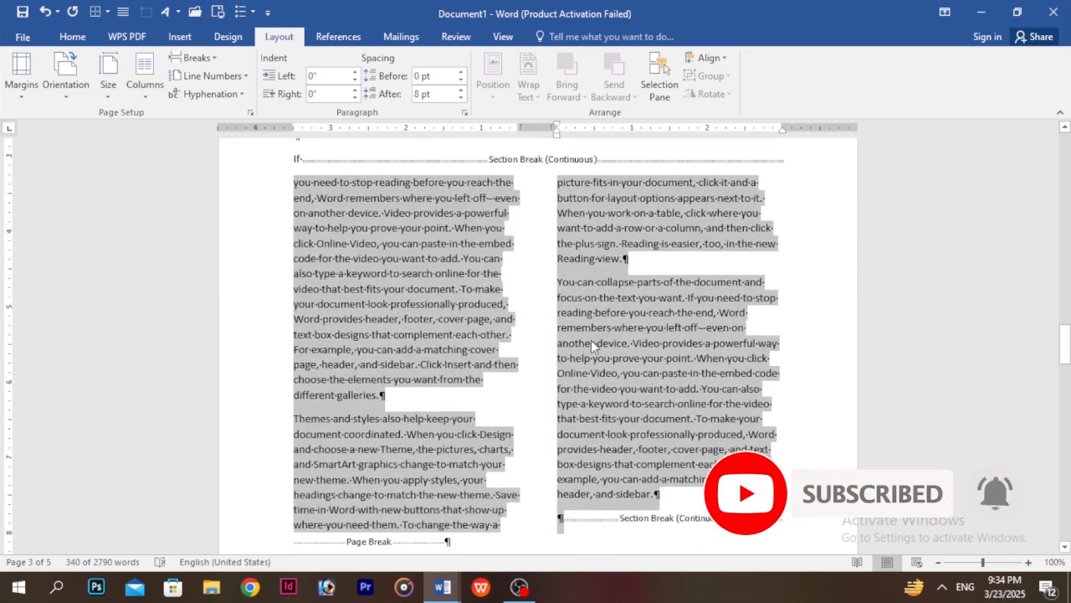
Step: Undo the two-column layout and the continuous section break on page 3
{"action": "key", "text": "ctrl+z"}
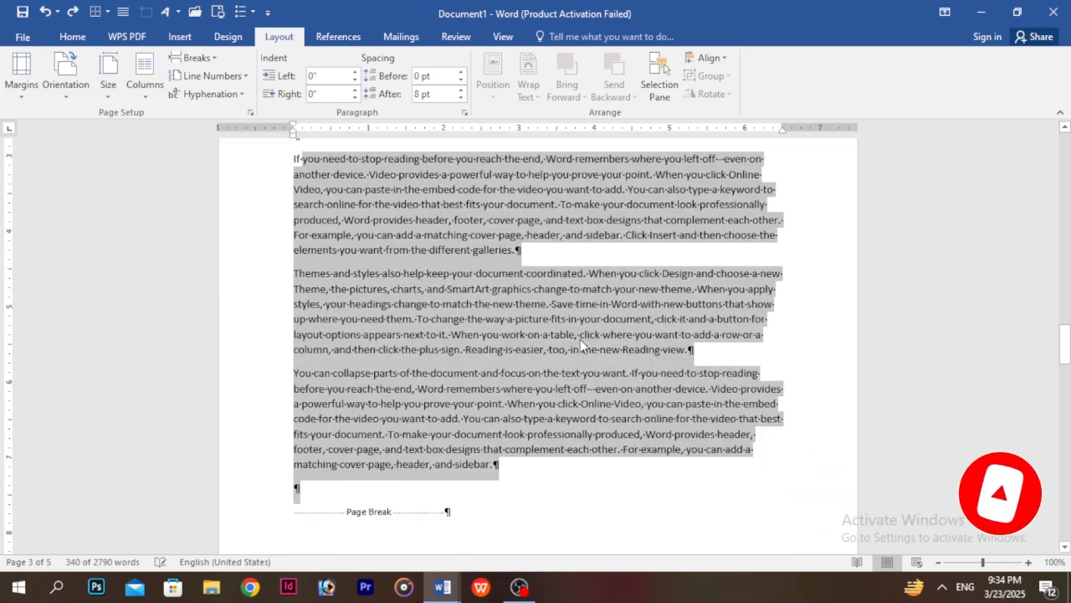
{"action": "left_click", "coordinate": [576, 300]}
{"action": "scroll", "coordinate": [576, 299], "scroll_direction": "up", "scroll_amount": 1}
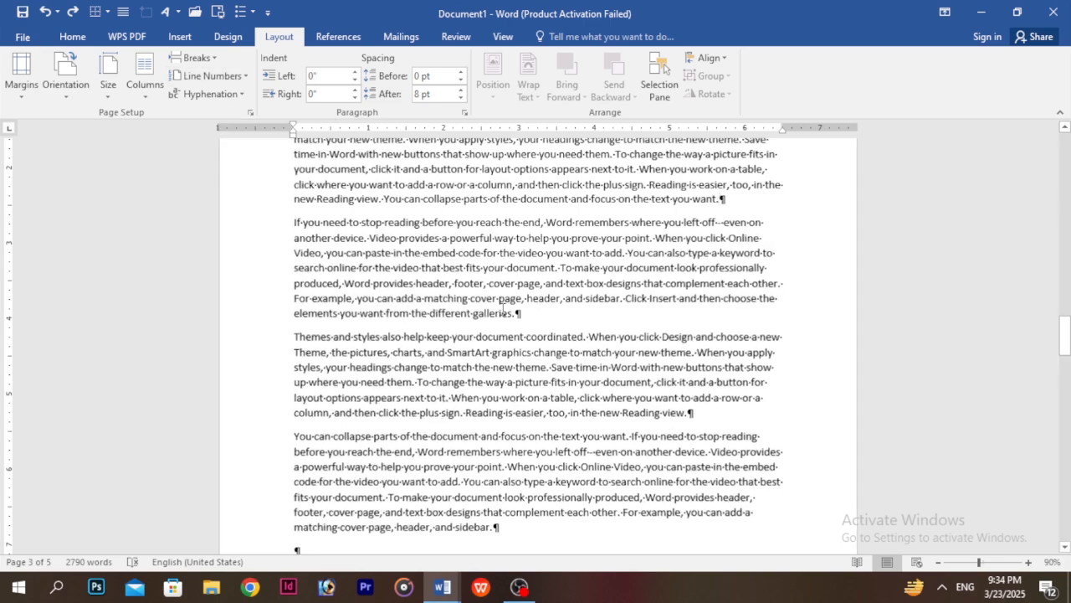
Step: Select all of page 1's text and turn on continuous line numbering
{"action": "scroll", "coordinate": [502, 307], "scroll_direction": "down", "scroll_amount": 2}
{"action": "scroll", "coordinate": [378, 365], "scroll_direction": "up", "scroll_amount": 20}
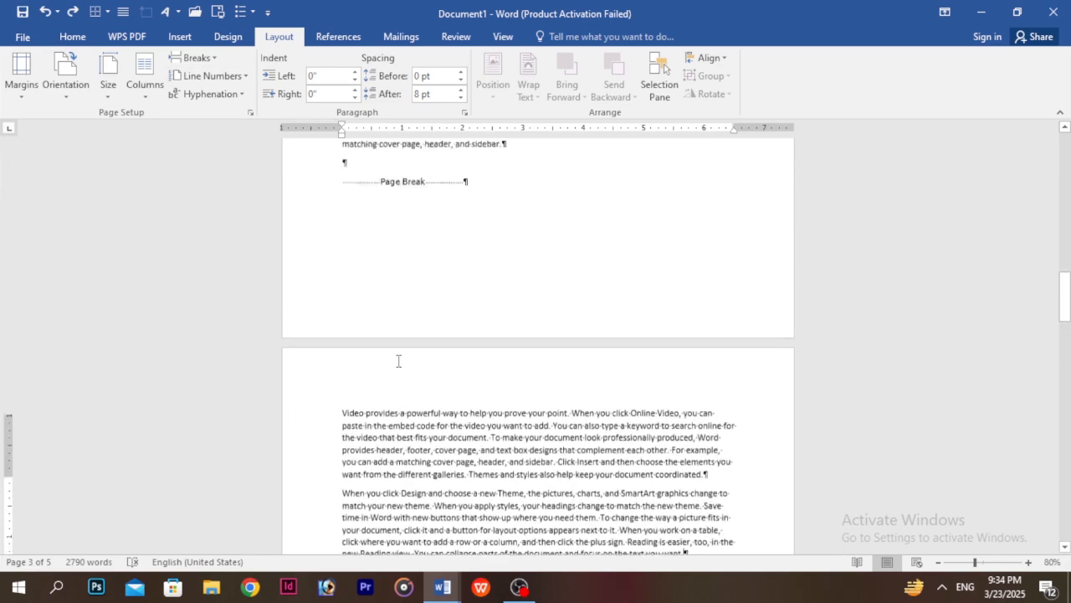
{"action": "scroll", "coordinate": [586, 293], "scroll_direction": "up", "scroll_amount": 4}
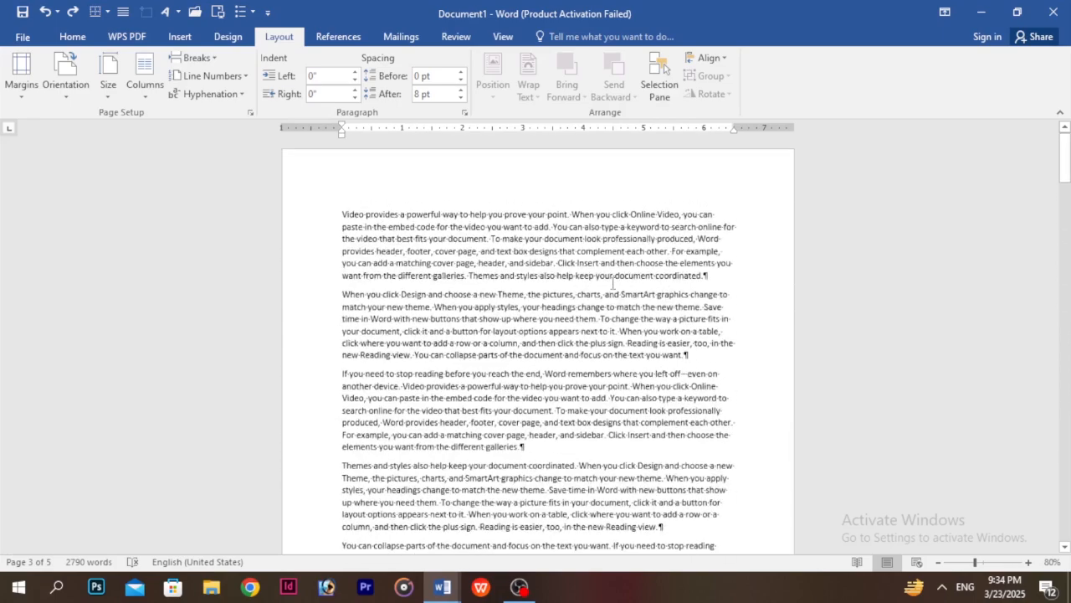
{"action": "left_click_drag", "start_coordinate": [464, 462], "coordinate": [519, 147]}
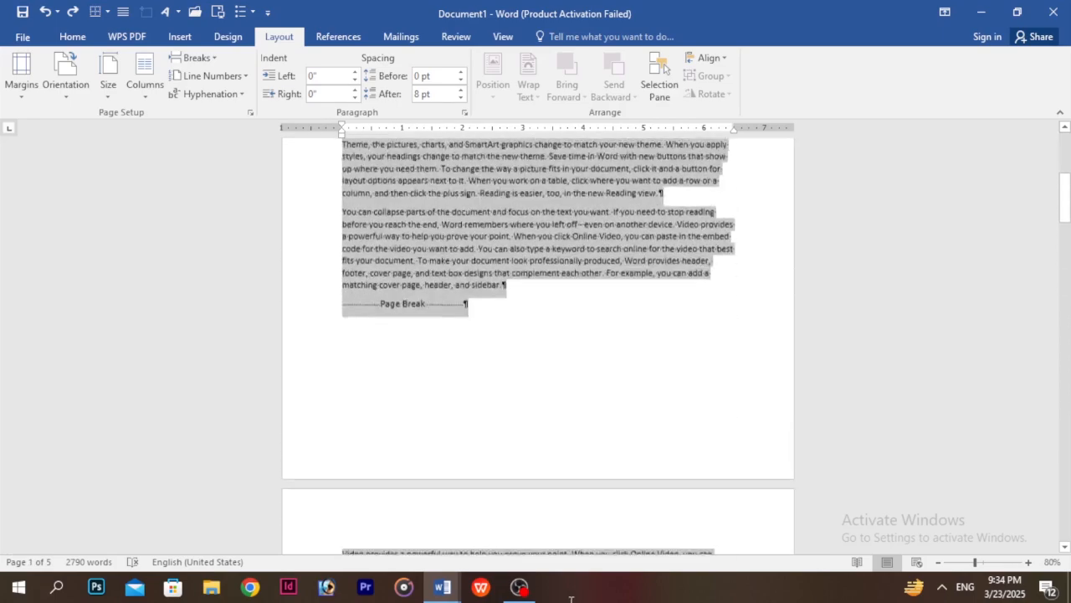
{"action": "left_click", "coordinate": [519, 161]}
{"action": "left_click", "coordinate": [519, 160], "text": "shift"}
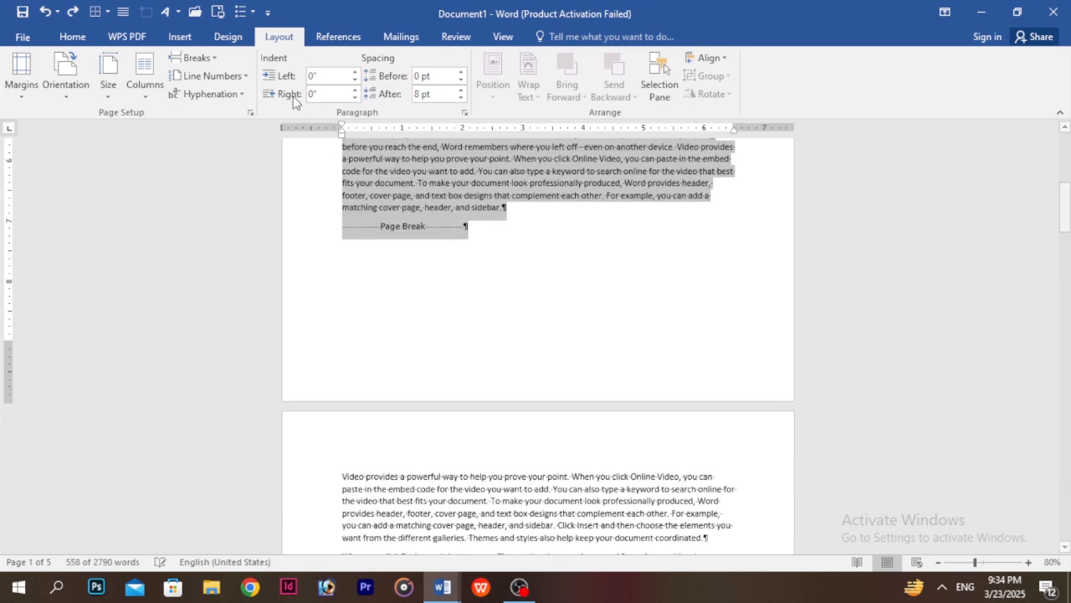
{"action": "left_click", "coordinate": [221, 76]}
{"action": "left_click", "coordinate": [220, 113]}
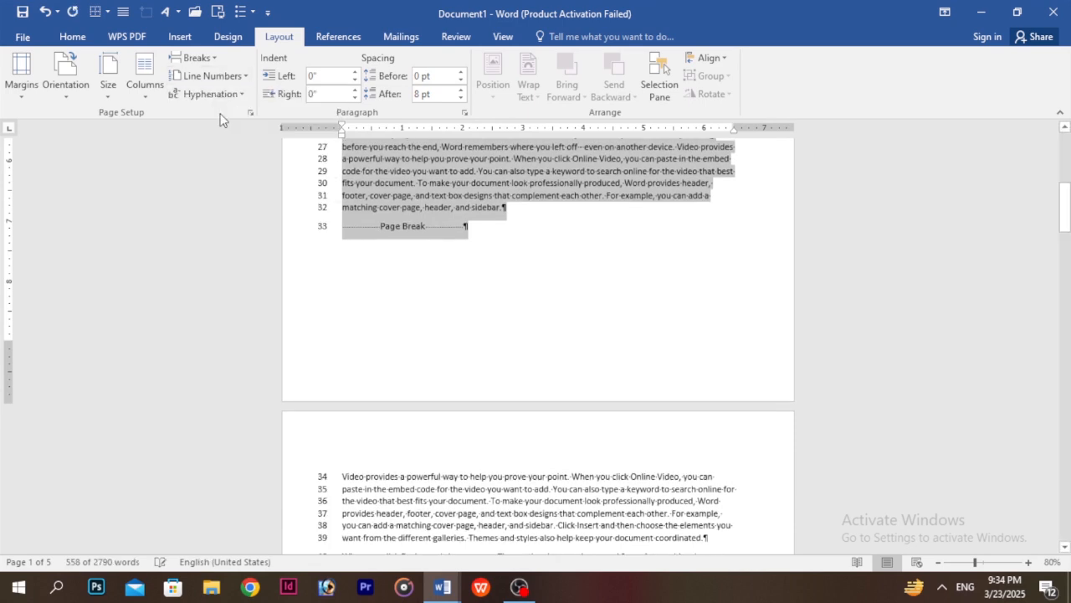
Step: Examine how the line numbers run from the first page through the following pages
{"action": "scroll", "coordinate": [364, 288], "scroll_direction": "up", "scroll_amount": 3}
{"action": "scroll", "coordinate": [364, 289], "scroll_direction": "up", "scroll_amount": 5}
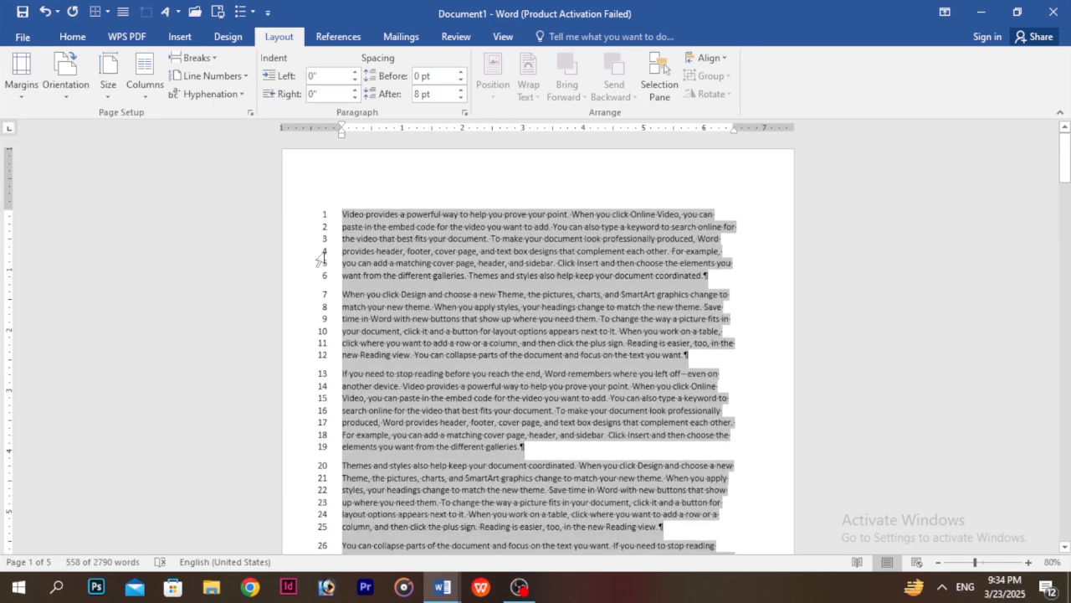
{"action": "scroll", "coordinate": [319, 379], "scroll_direction": "down", "scroll_amount": 20}
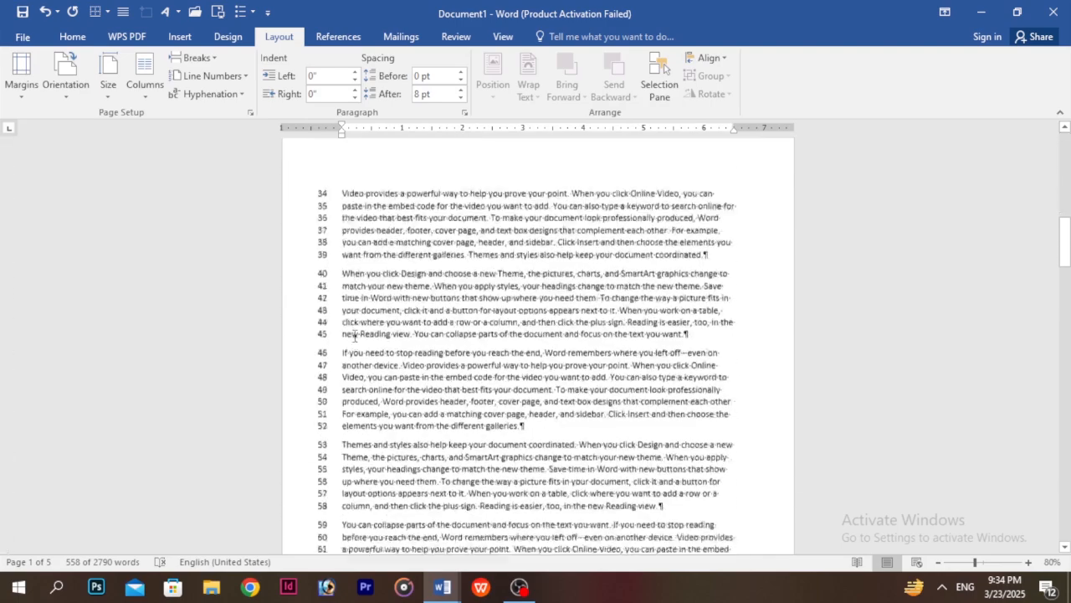
{"action": "scroll", "coordinate": [361, 316], "scroll_direction": "down", "scroll_amount": 20}
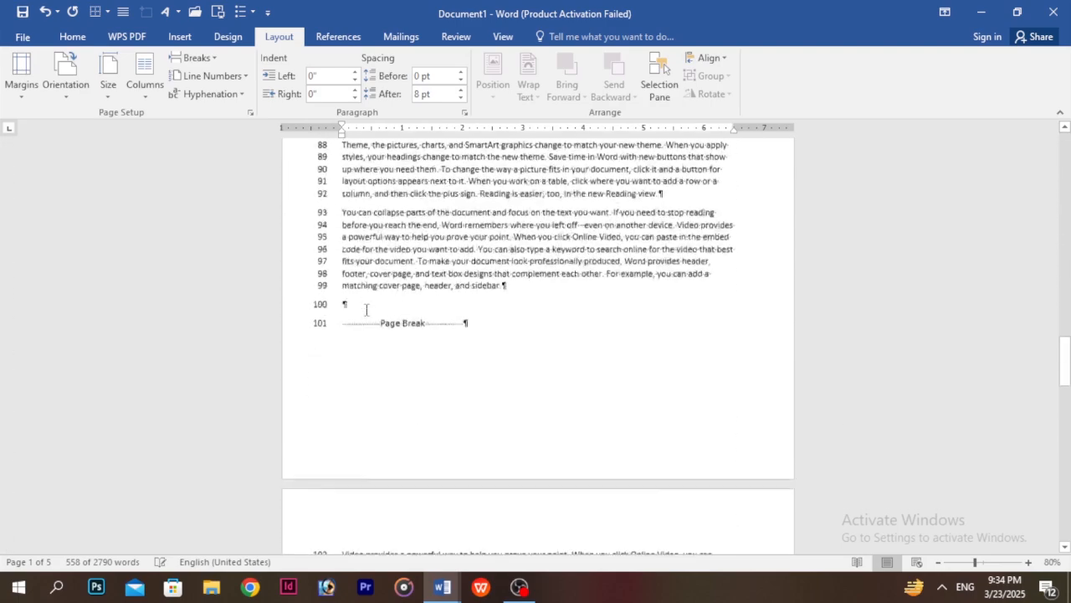
{"action": "scroll", "coordinate": [367, 309], "scroll_direction": "down", "scroll_amount": 6}
{"action": "scroll", "coordinate": [387, 305], "scroll_direction": "up", "scroll_amount": 14}
{"action": "scroll", "coordinate": [386, 306], "scroll_direction": "up", "scroll_amount": 20}
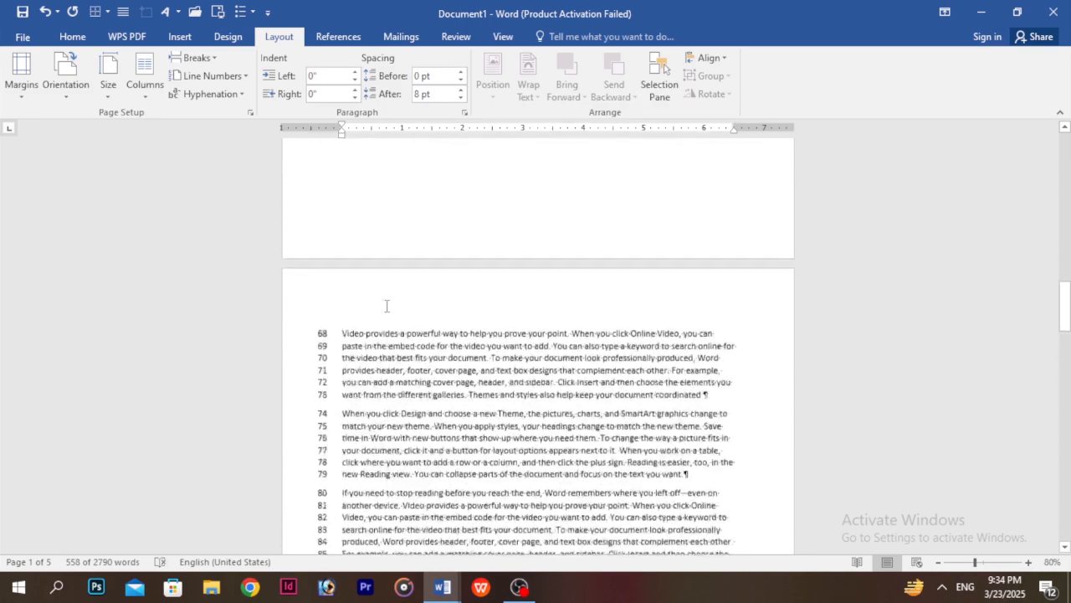
Step: Review the line numbering options and check the continuous numbers from page 1 onto page 2
{"action": "scroll", "coordinate": [418, 237], "scroll_direction": "up", "scroll_amount": 11}
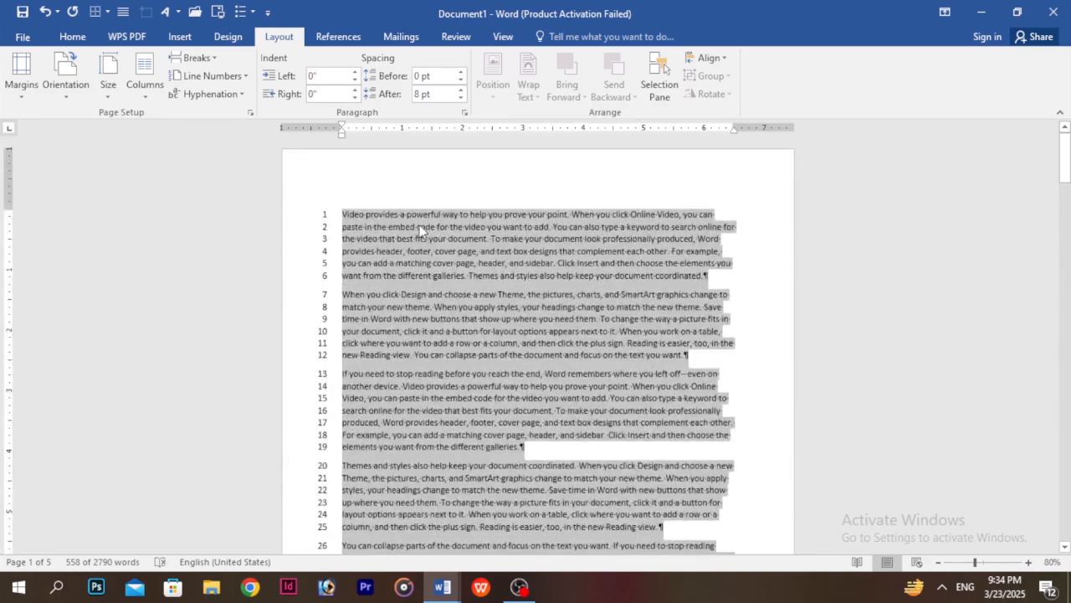
{"action": "left_click", "coordinate": [213, 75]}
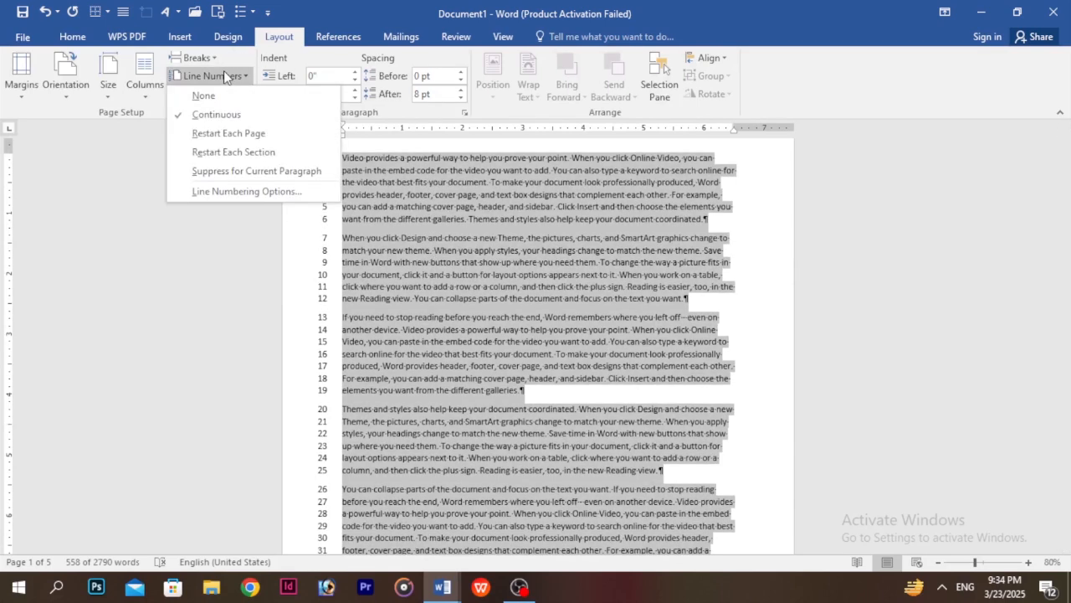
{"action": "left_click", "coordinate": [237, 143]}
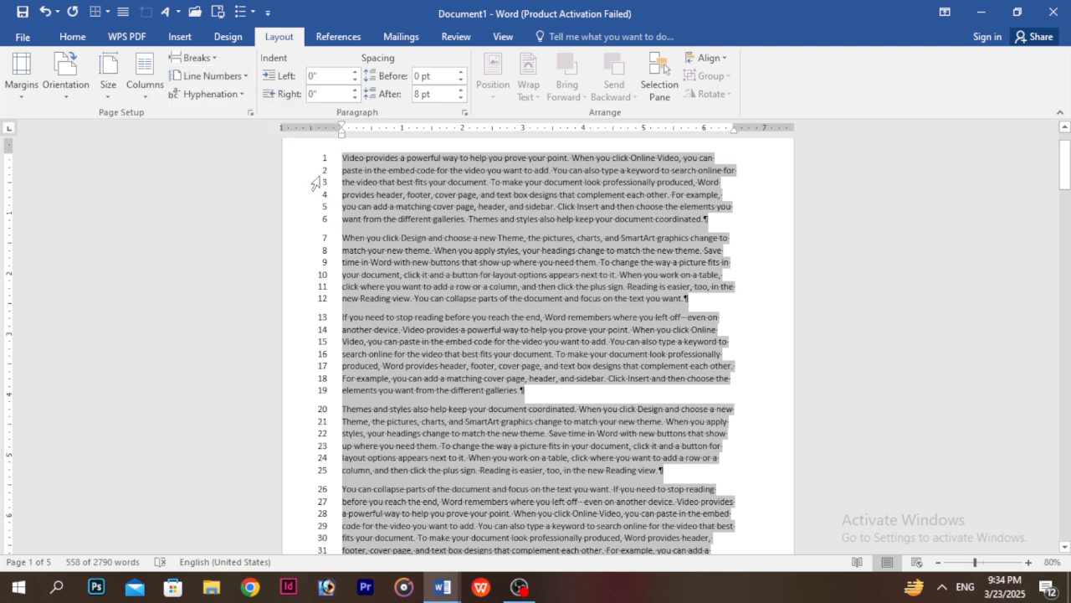
{"action": "scroll", "coordinate": [348, 315], "scroll_direction": "down", "scroll_amount": 5}
{"action": "scroll", "coordinate": [347, 328], "scroll_direction": "down", "scroll_amount": 1}
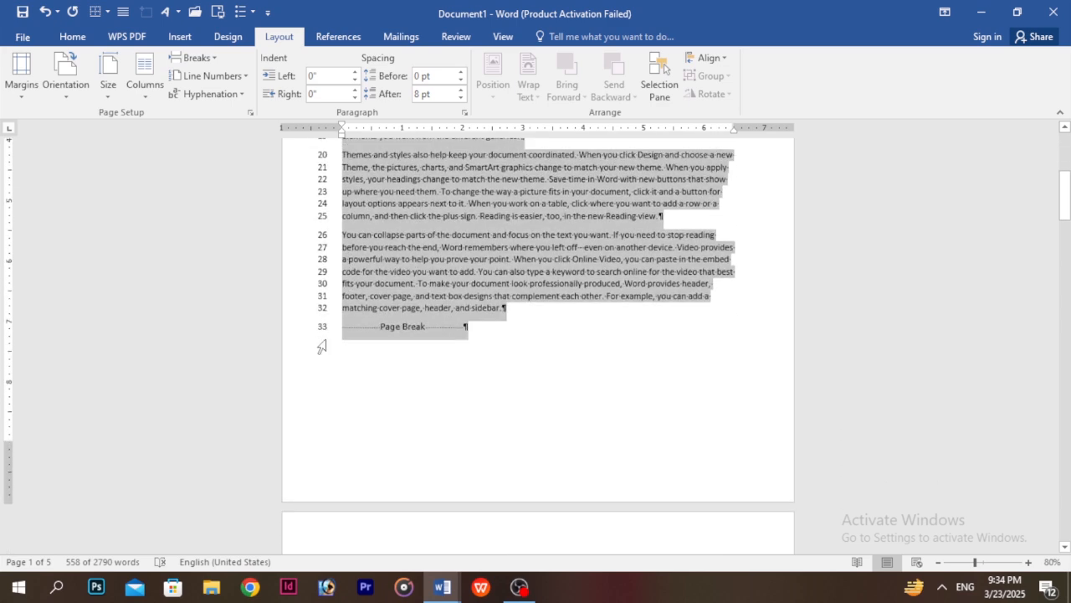
{"action": "scroll", "coordinate": [322, 347], "scroll_direction": "down", "scroll_amount": 7}
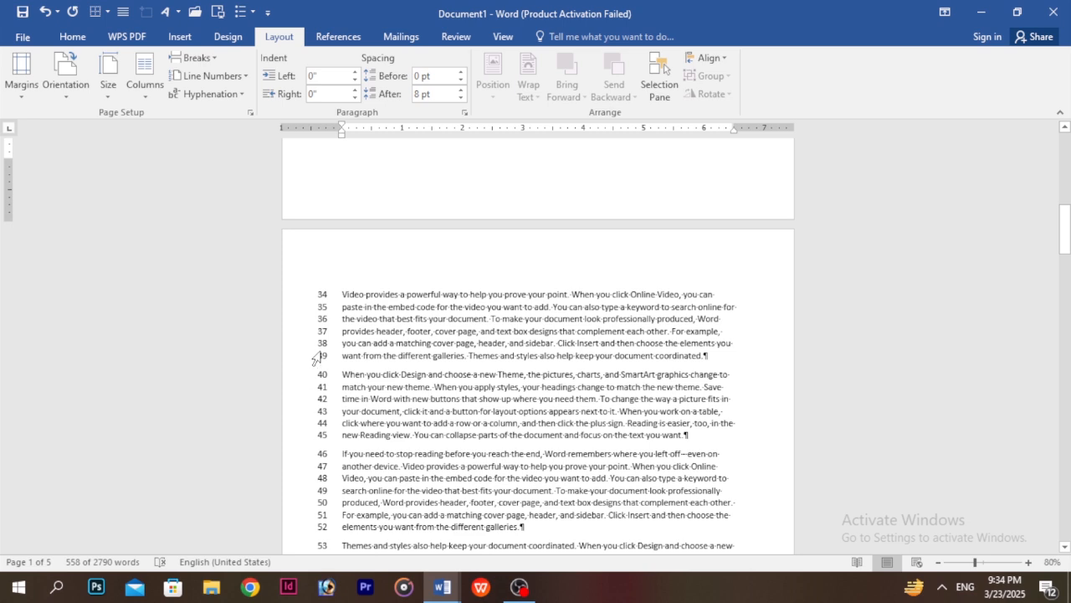
Step: Set the line numbering to restart on each page and check the numbers on pages 1 through 4
{"action": "left_click", "coordinate": [212, 76]}
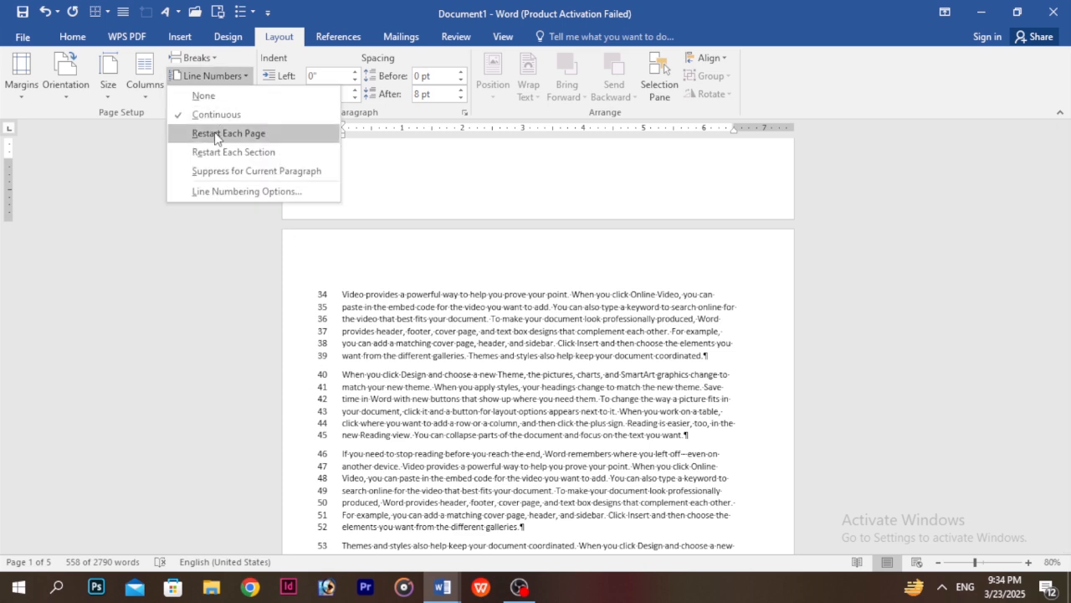
{"action": "left_click", "coordinate": [215, 131]}
{"action": "scroll", "coordinate": [232, 187], "scroll_direction": "up", "scroll_amount": 4}
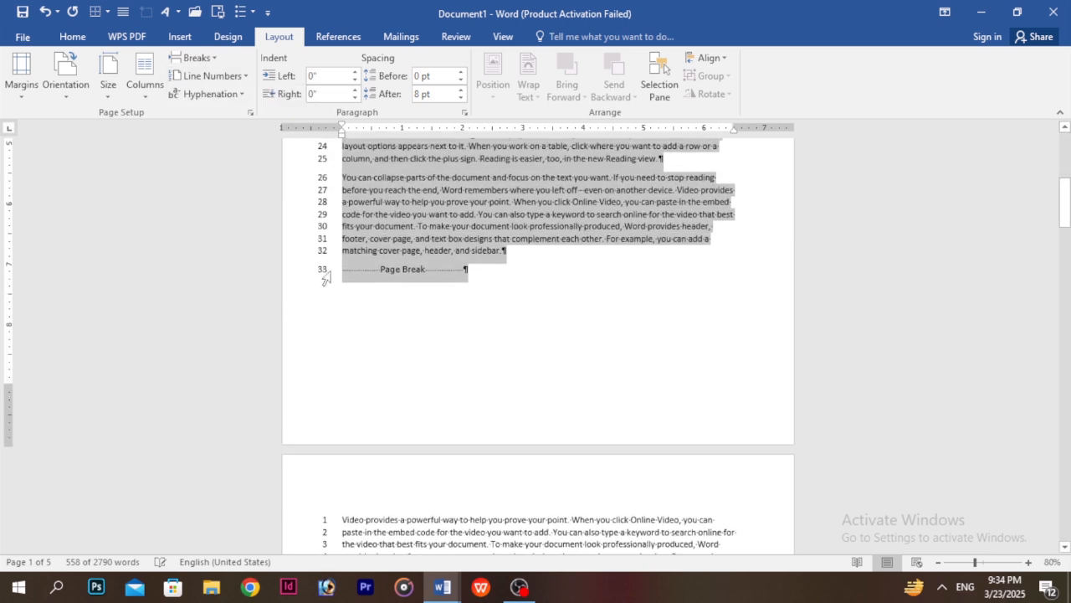
{"action": "scroll", "coordinate": [324, 277], "scroll_direction": "down", "scroll_amount": 15}
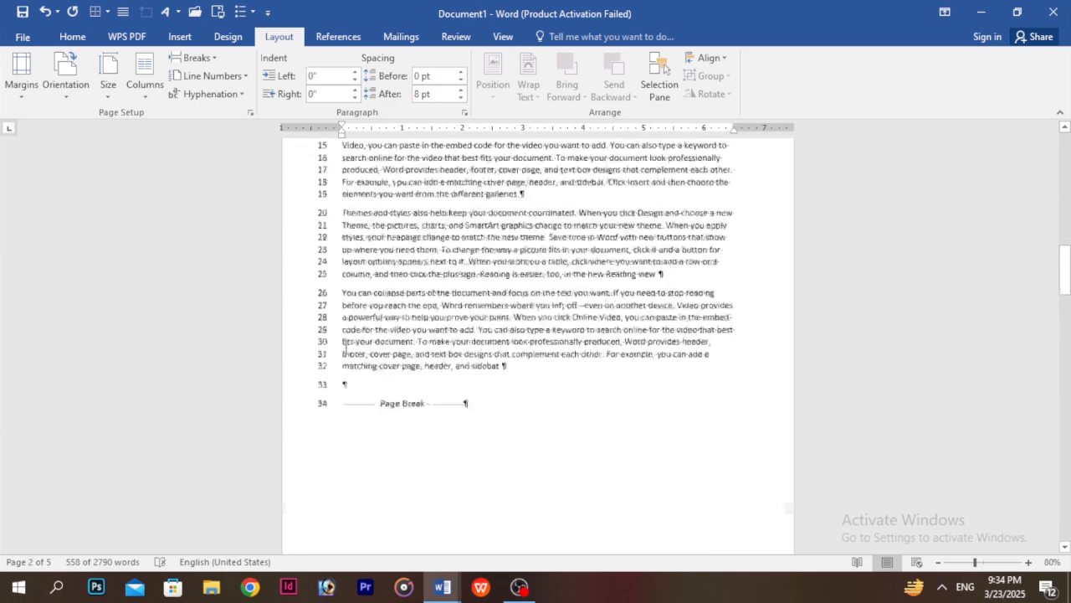
{"action": "scroll", "coordinate": [323, 295], "scroll_direction": "down", "scroll_amount": 11}
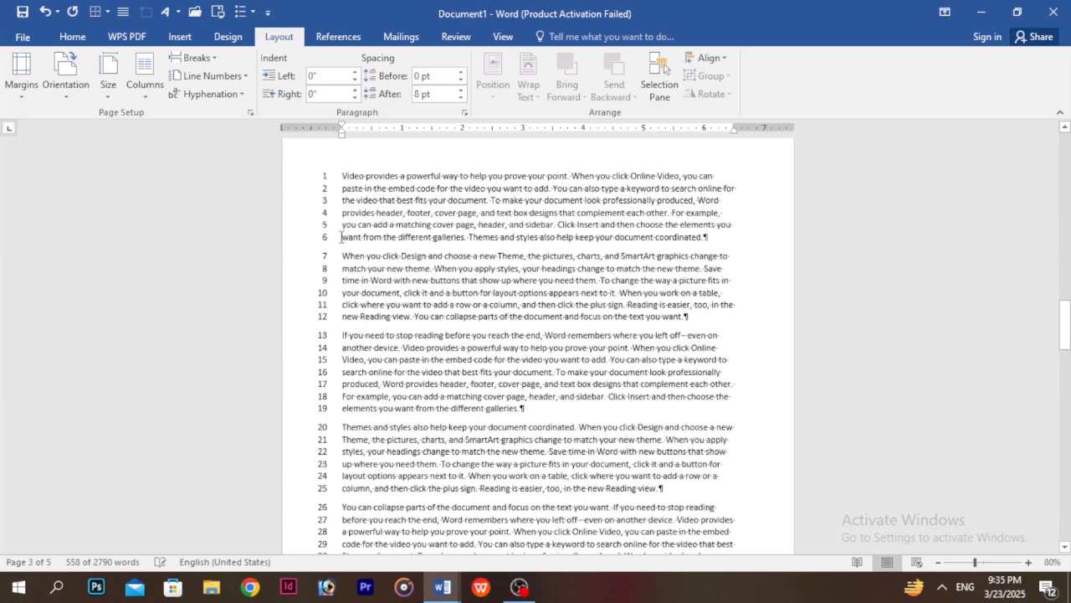
{"action": "scroll", "coordinate": [327, 267], "scroll_direction": "down", "scroll_amount": 11}
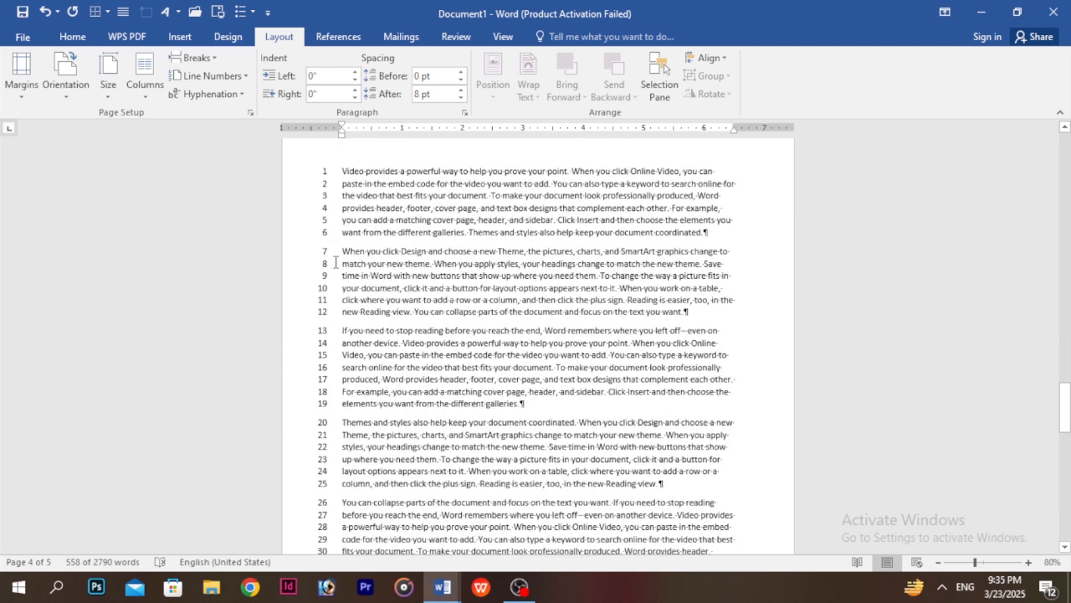
Step: Set the line numbering back to continuous and review the other numbering options
{"action": "left_click", "coordinate": [210, 75]}
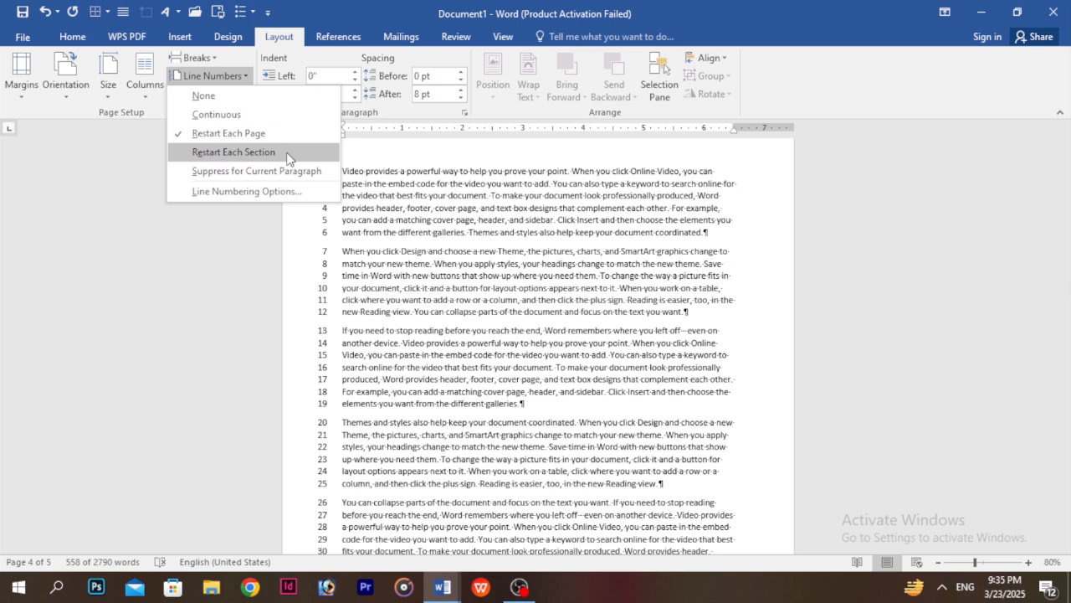
{"action": "left_click", "coordinate": [192, 115]}
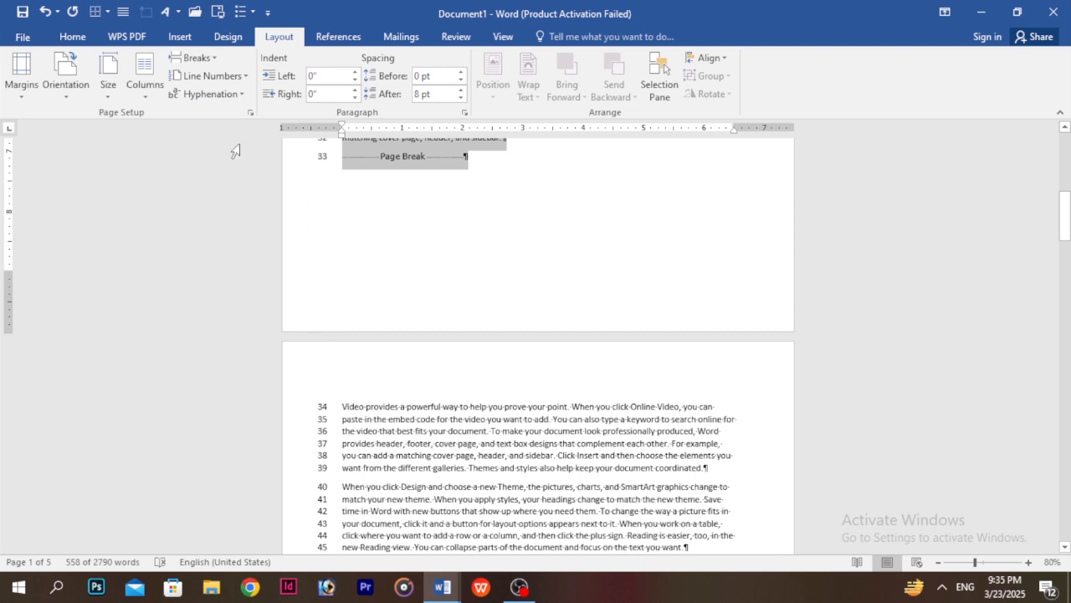
{"action": "left_click", "coordinate": [219, 75]}
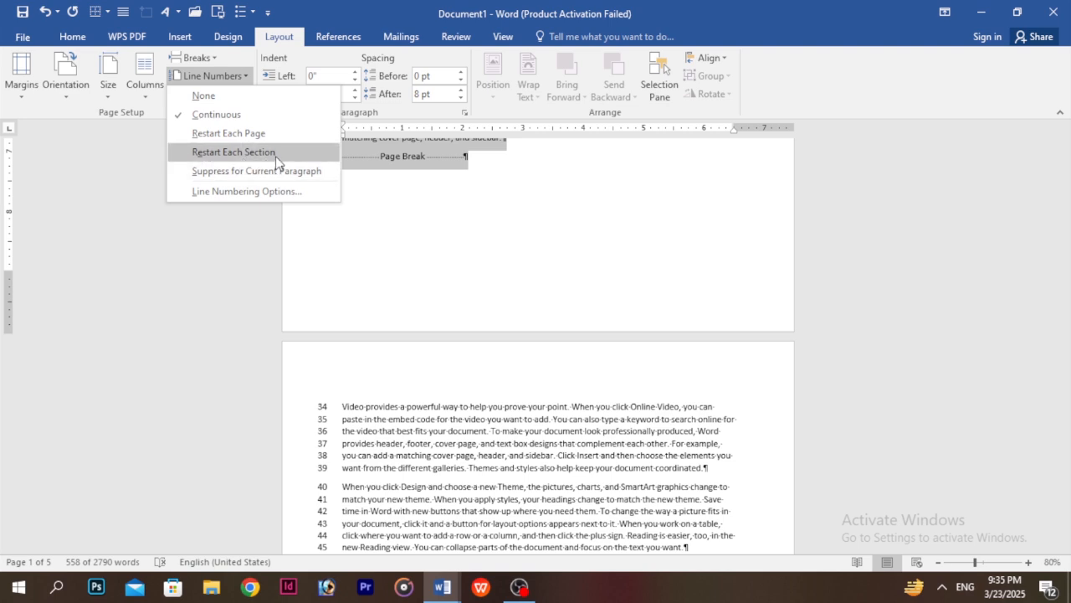
Step: Insert a continuous section break at the end of page 1's third paragraph and set the line numbering to restart each section
{"action": "scroll", "coordinate": [479, 272], "scroll_direction": "up", "scroll_amount": 8}
{"action": "scroll", "coordinate": [480, 272], "scroll_direction": "down", "scroll_amount": 1}
{"action": "left_click", "coordinate": [542, 273]}
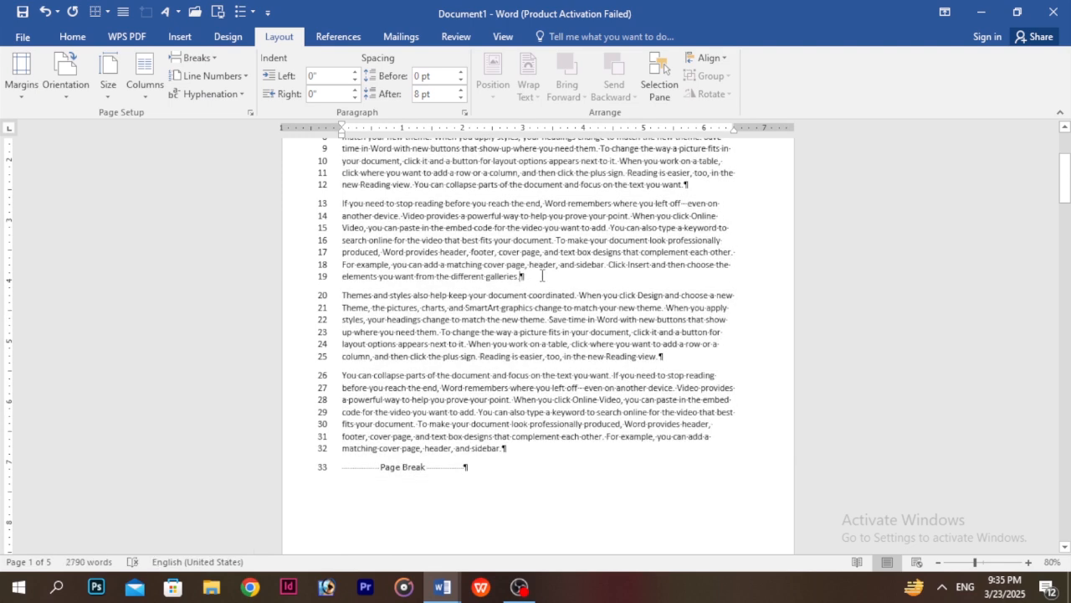
{"action": "left_click", "coordinate": [195, 58]}
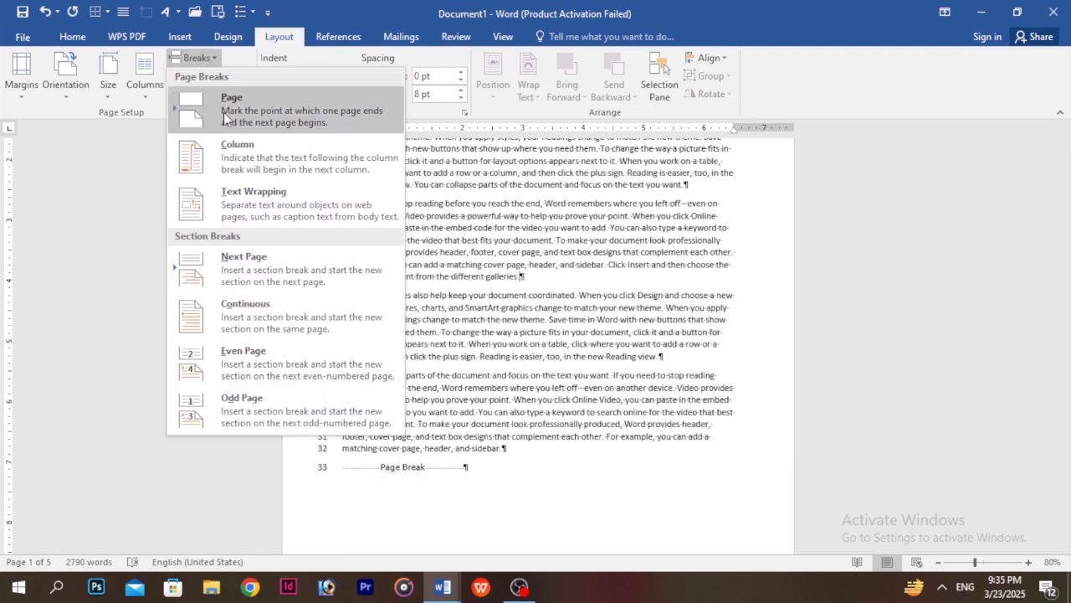
{"action": "left_click", "coordinate": [302, 315]}
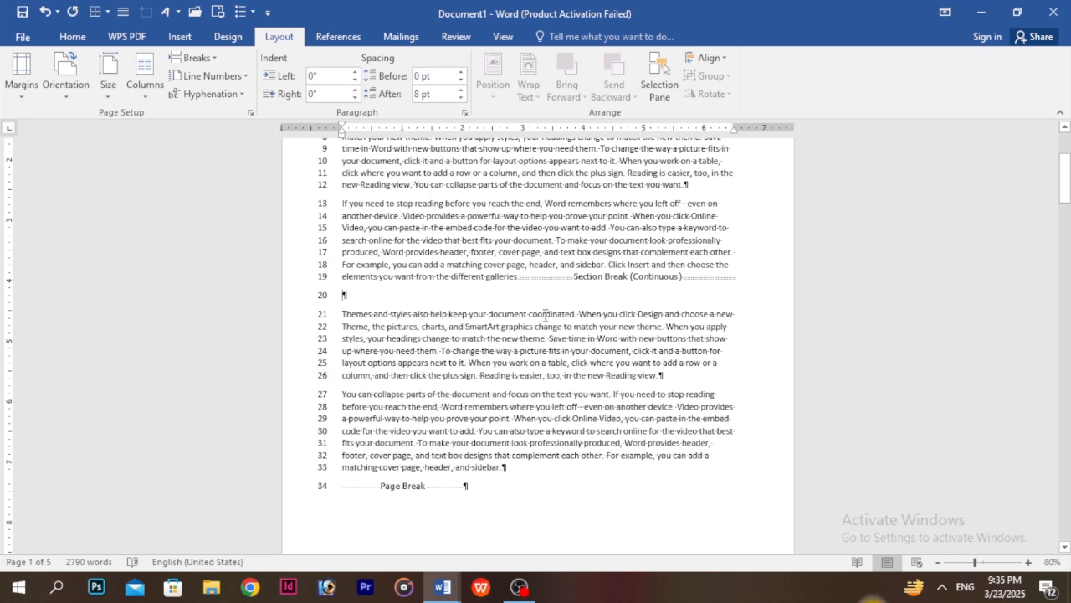
{"action": "left_click", "coordinate": [210, 76]}
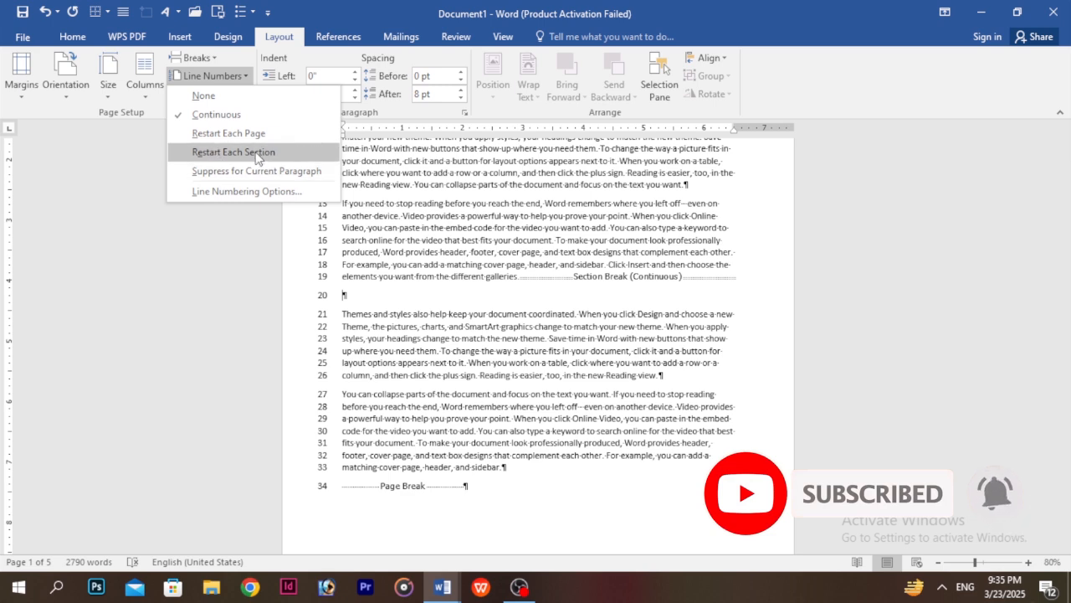
{"action": "left_click", "coordinate": [234, 151]}
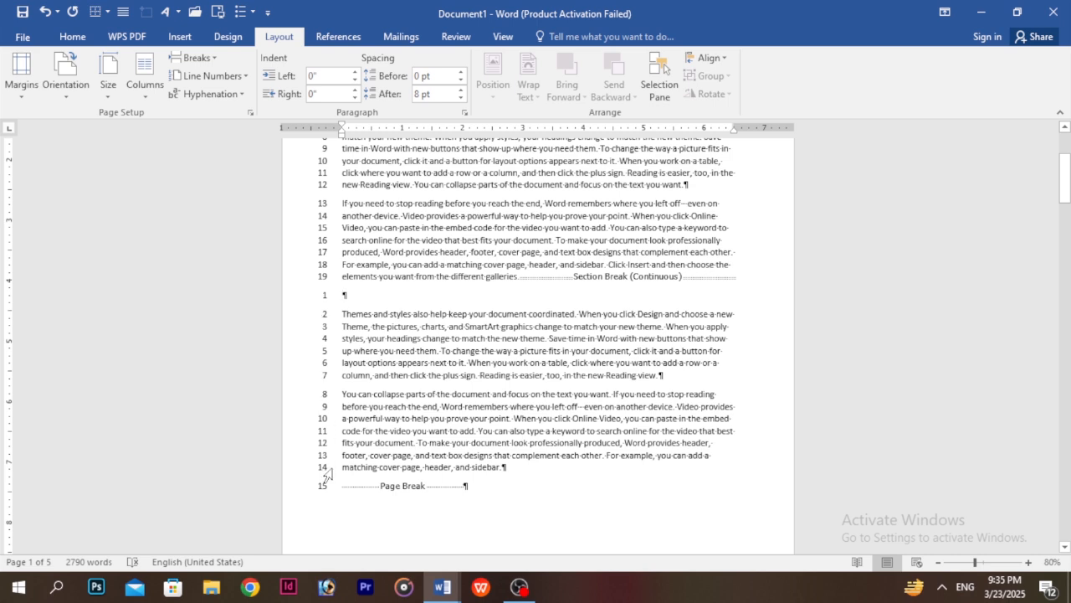
Step: Undo the per-section line numbering and the continuous section break on page 1
{"action": "key", "text": "ctrl+z"}
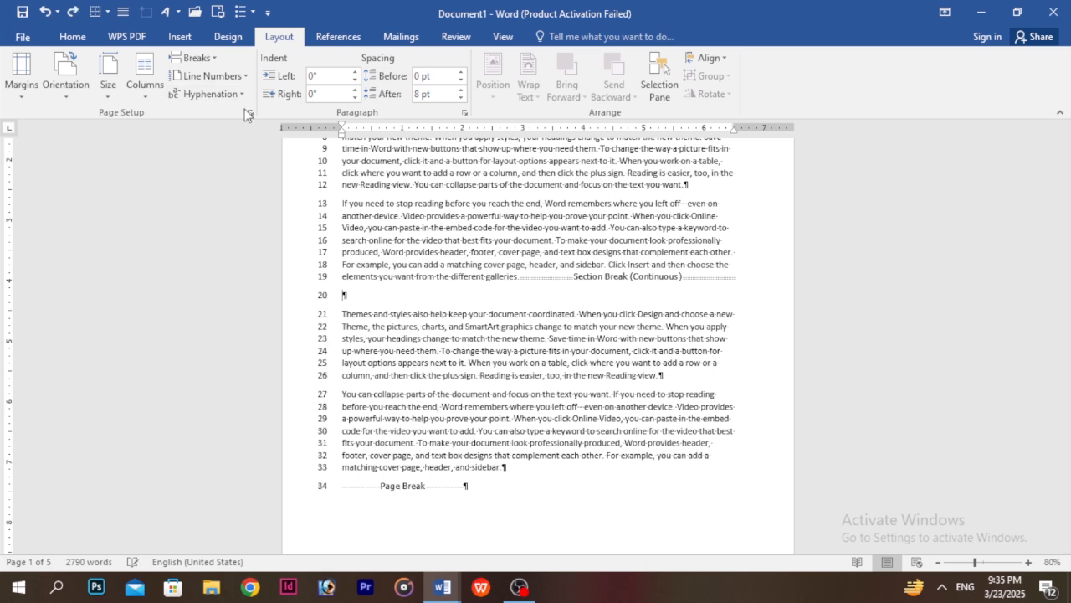
{"action": "key", "text": "ctrl+z"}
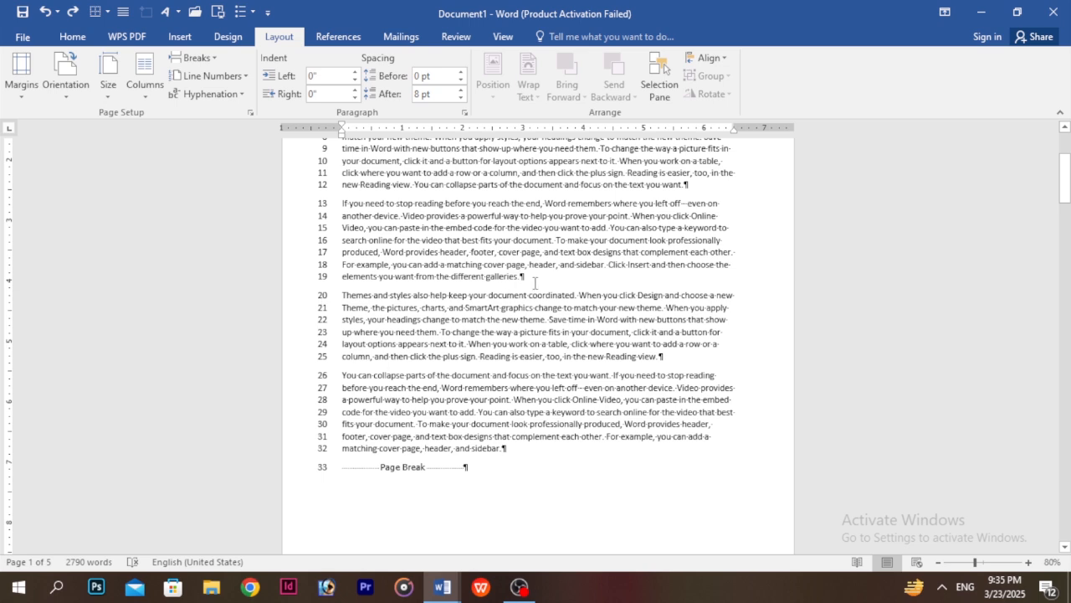
Step: Reinsert the continuous section break after page 1's third paragraph, restart line numbering each section, and check the numbers onto page 2
{"action": "left_click", "coordinate": [201, 57]}
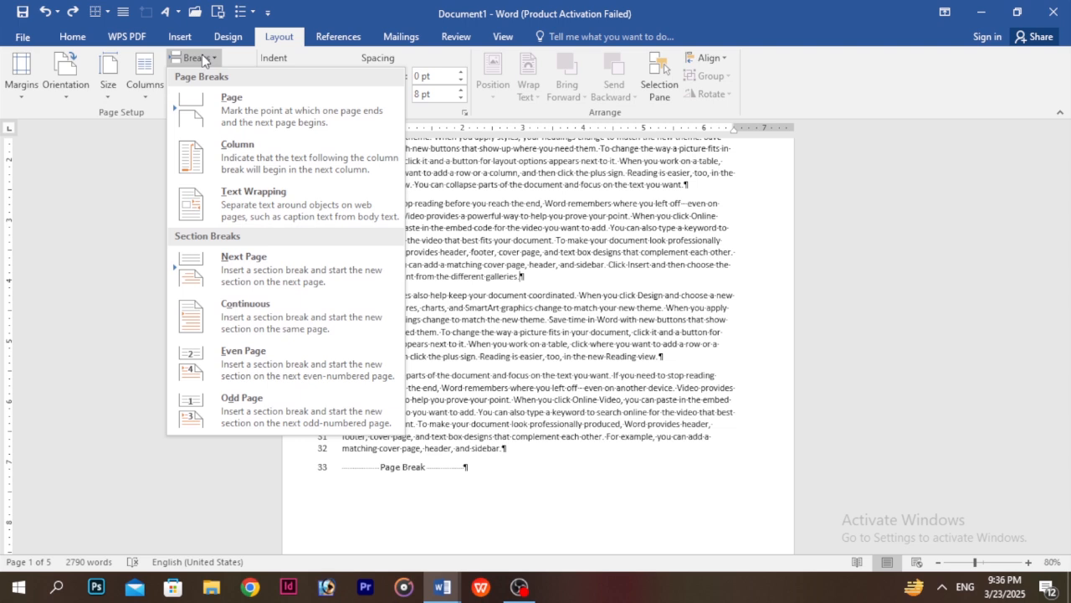
{"action": "left_click", "coordinate": [312, 313]}
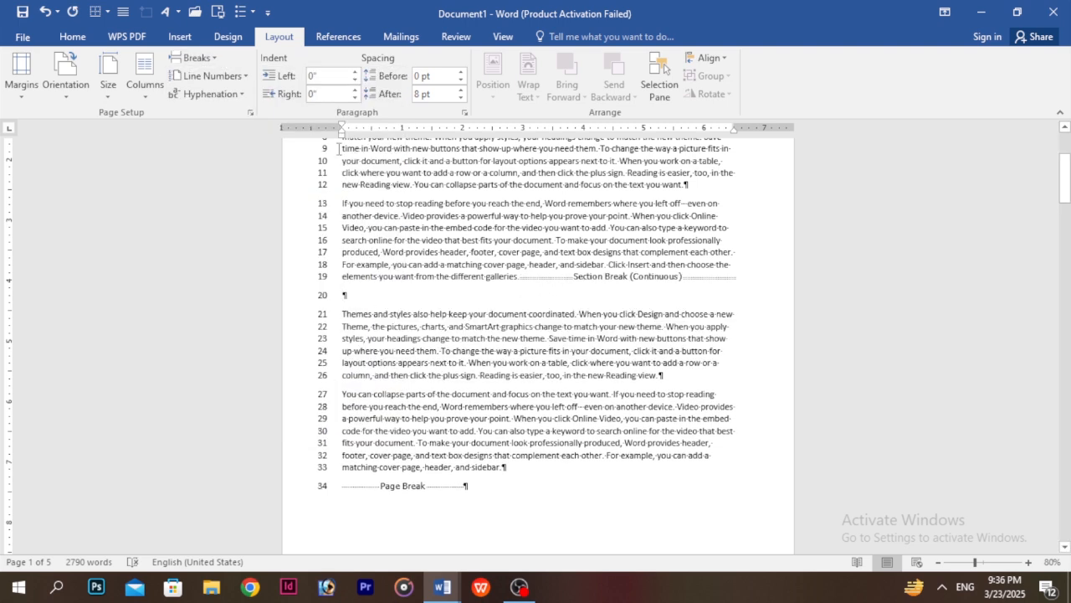
{"action": "left_click", "coordinate": [221, 77]}
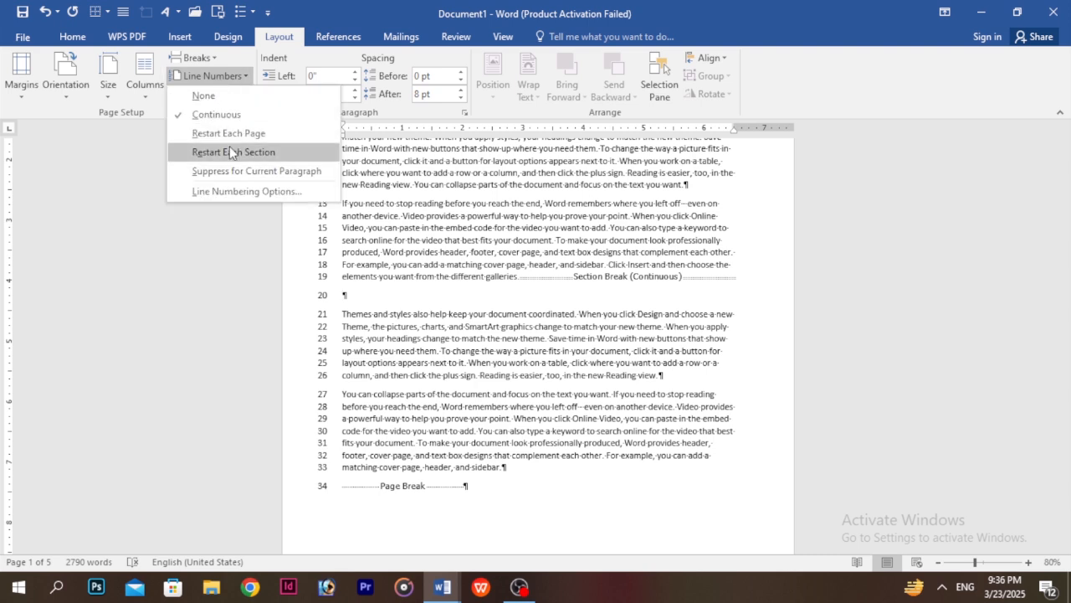
{"action": "left_click", "coordinate": [262, 160]}
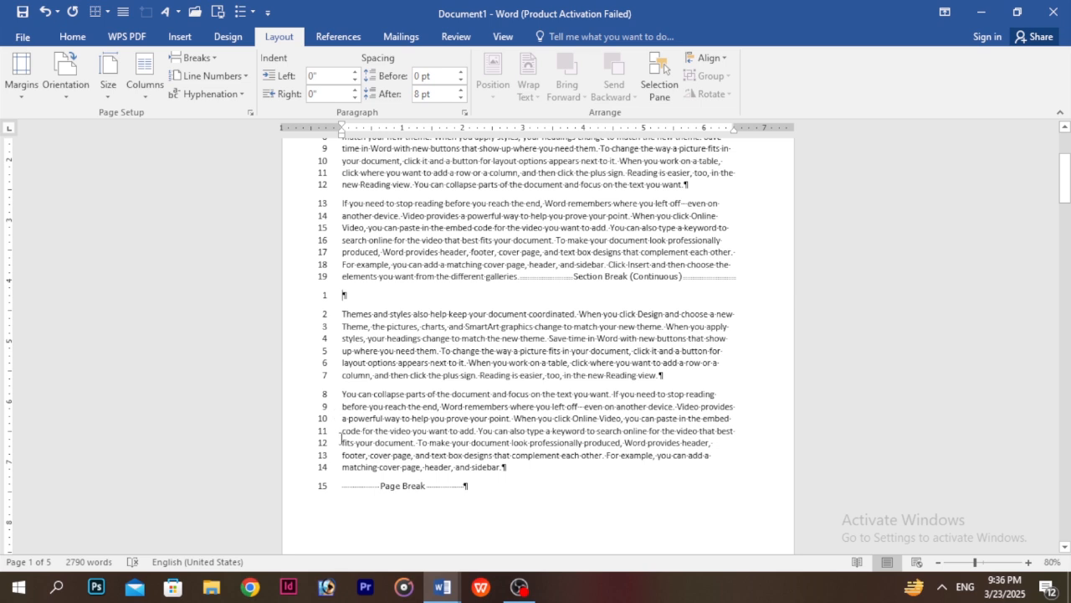
{"action": "scroll", "coordinate": [341, 436], "scroll_direction": "down", "scroll_amount": 8}
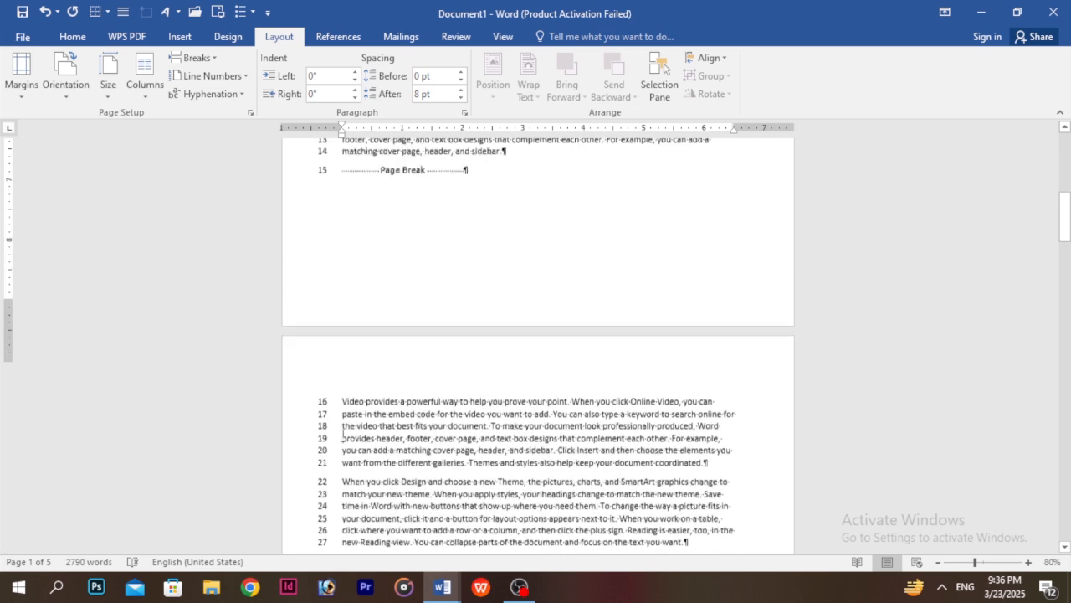
{"action": "scroll", "coordinate": [342, 435], "scroll_direction": "up", "scroll_amount": 2}
{"action": "scroll", "coordinate": [358, 385], "scroll_direction": "down", "scroll_amount": 3}
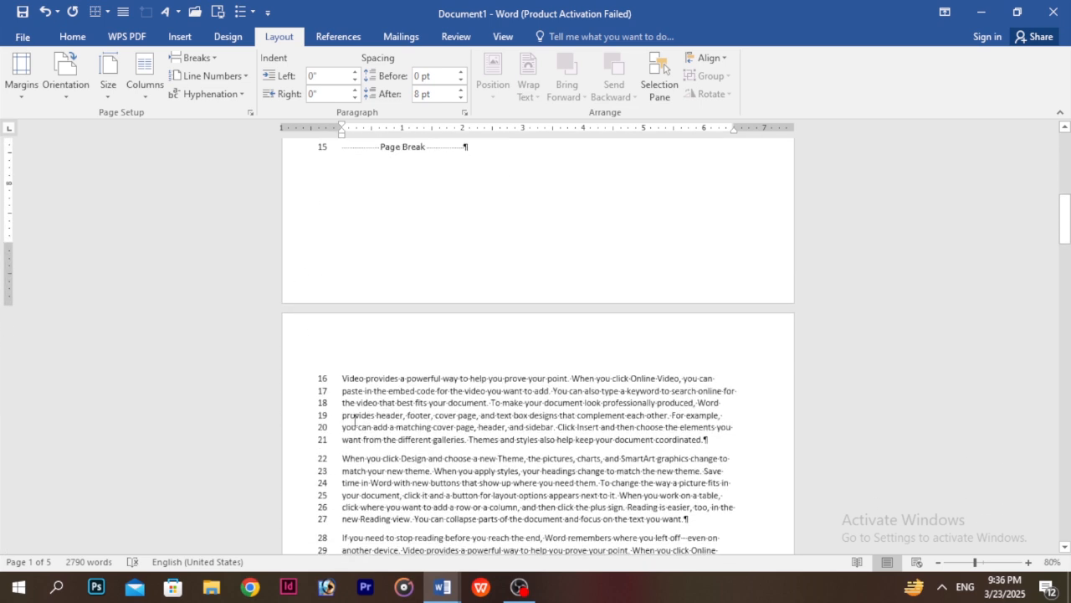
Step: Set the new section's line numbering to restart on each page and check the numbers around the section break
{"action": "left_click", "coordinate": [209, 75]}
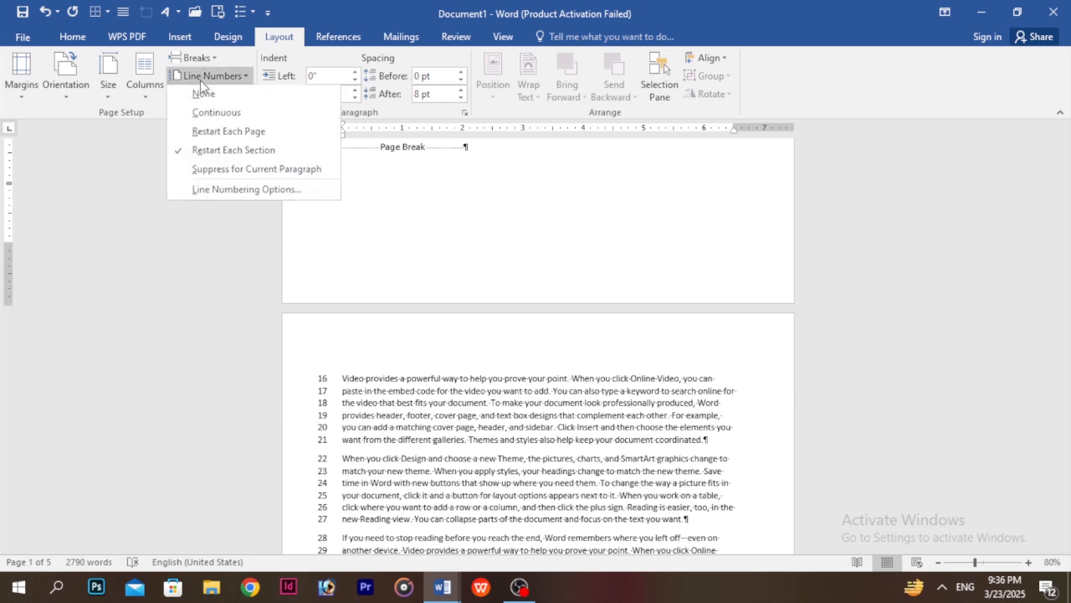
{"action": "left_click", "coordinate": [234, 139]}
{"action": "scroll", "coordinate": [311, 224], "scroll_direction": "up", "scroll_amount": 4}
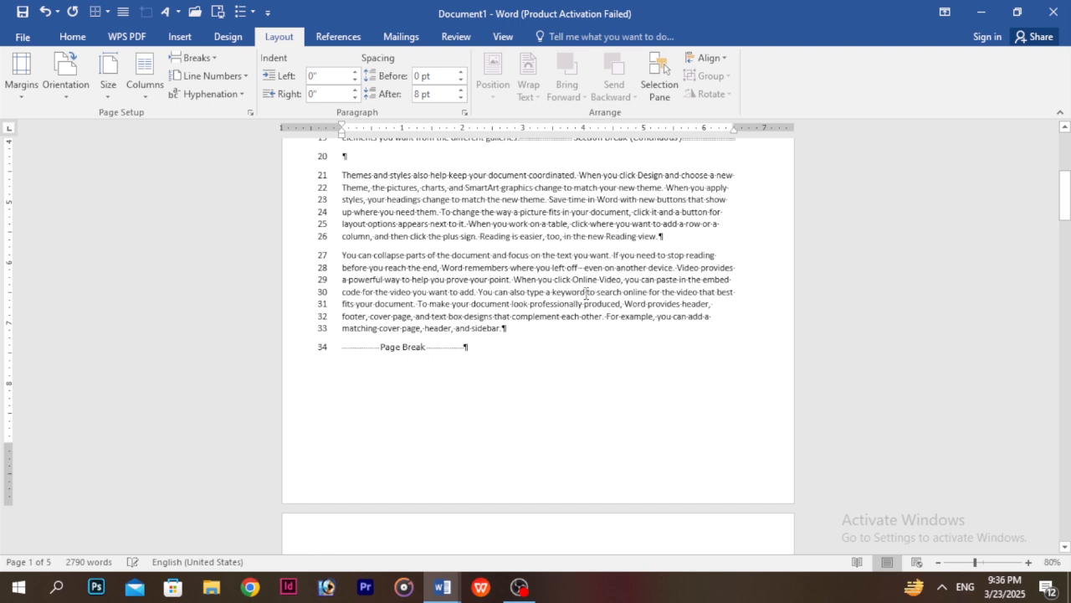
{"action": "scroll", "coordinate": [586, 294], "scroll_direction": "up", "scroll_amount": 2}
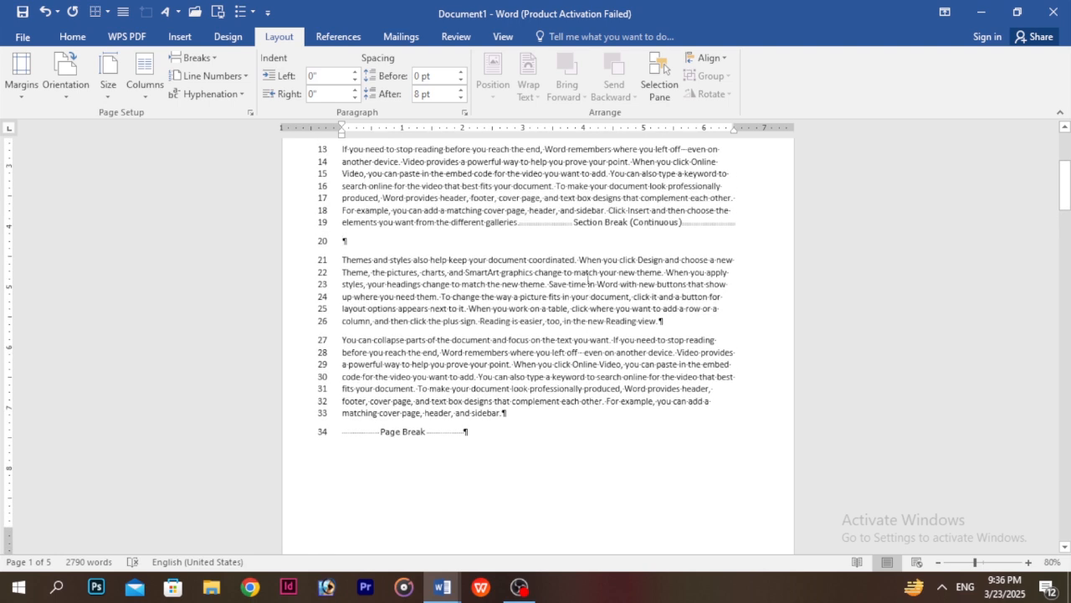
Step: Set the line numbering after the section break back to Restart Each Section
{"action": "left_click", "coordinate": [209, 76]}
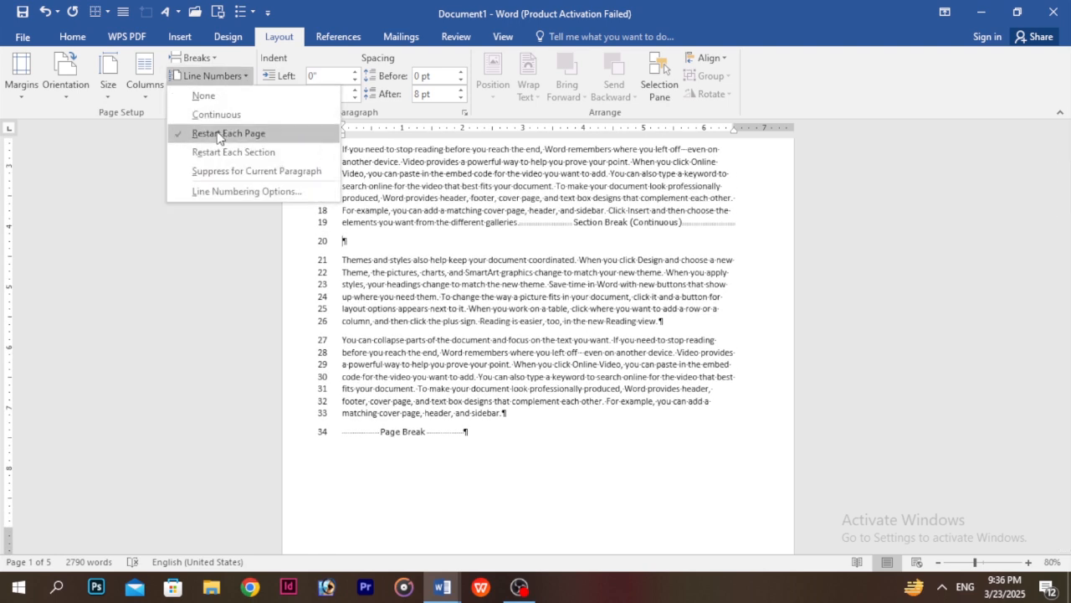
{"action": "left_click", "coordinate": [228, 157]}
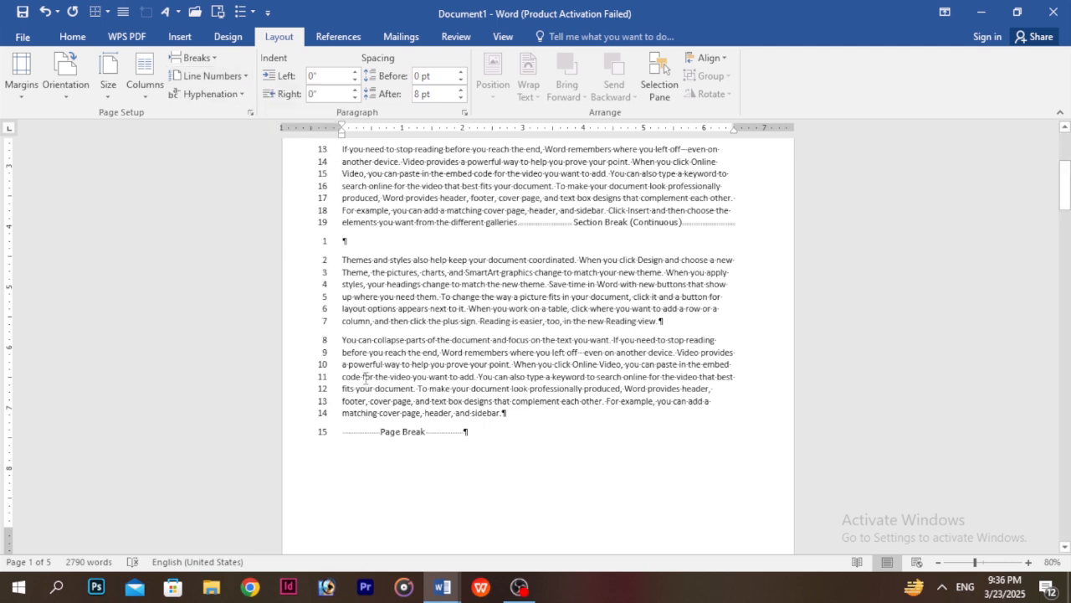
{"action": "scroll", "coordinate": [366, 379], "scroll_direction": "down", "scroll_amount": 1}
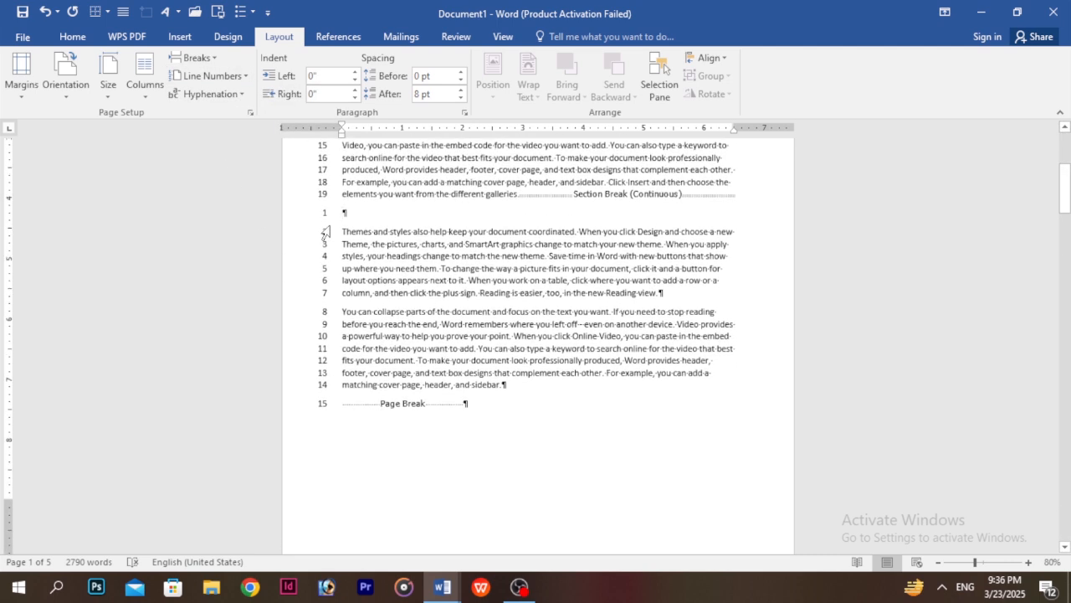
Step: Suppress line numbering for page 1's third paragraph, just before the continuous section break
{"action": "left_click", "coordinate": [209, 76]}
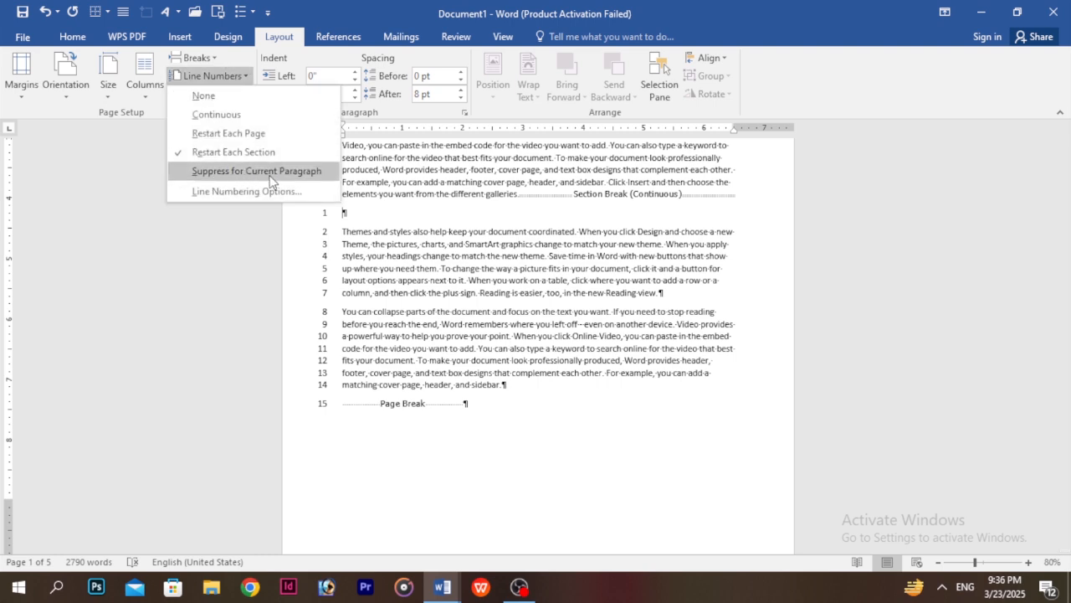
{"action": "scroll", "coordinate": [421, 239], "scroll_direction": "up", "scroll_amount": 5}
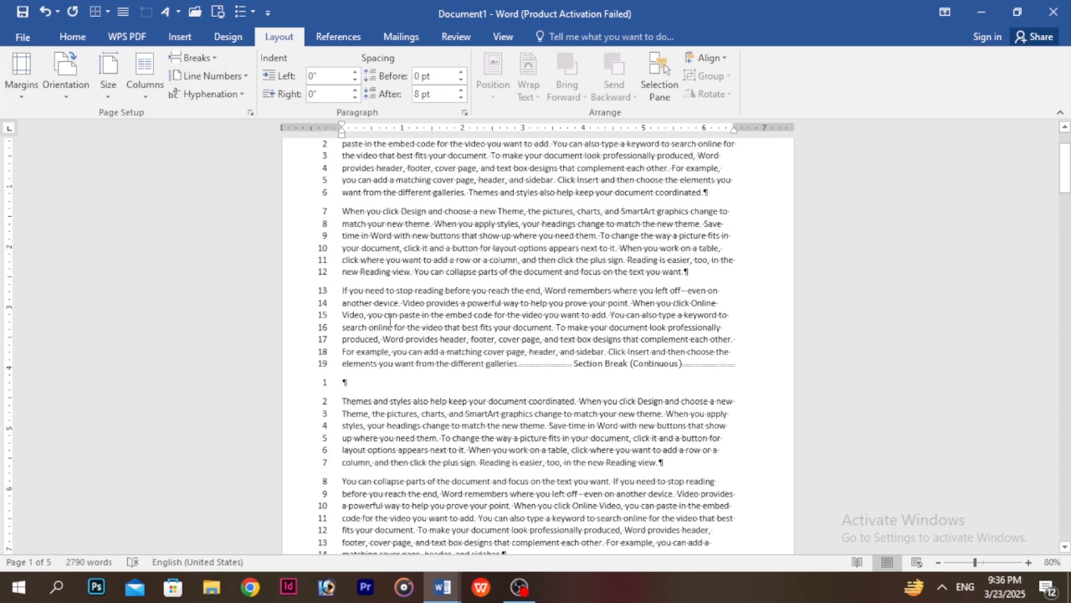
{"action": "left_click_drag", "start_coordinate": [451, 315], "coordinate": [601, 353]}
{"action": "left_click", "coordinate": [370, 273]}
{"action": "left_click", "coordinate": [207, 75]}
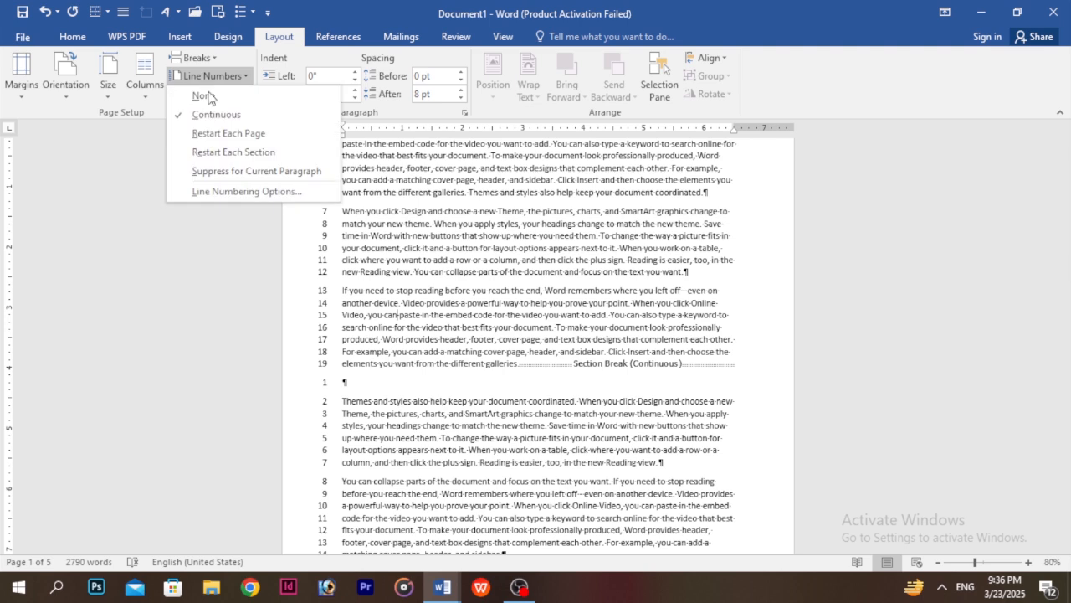
{"action": "left_click", "coordinate": [248, 172]}
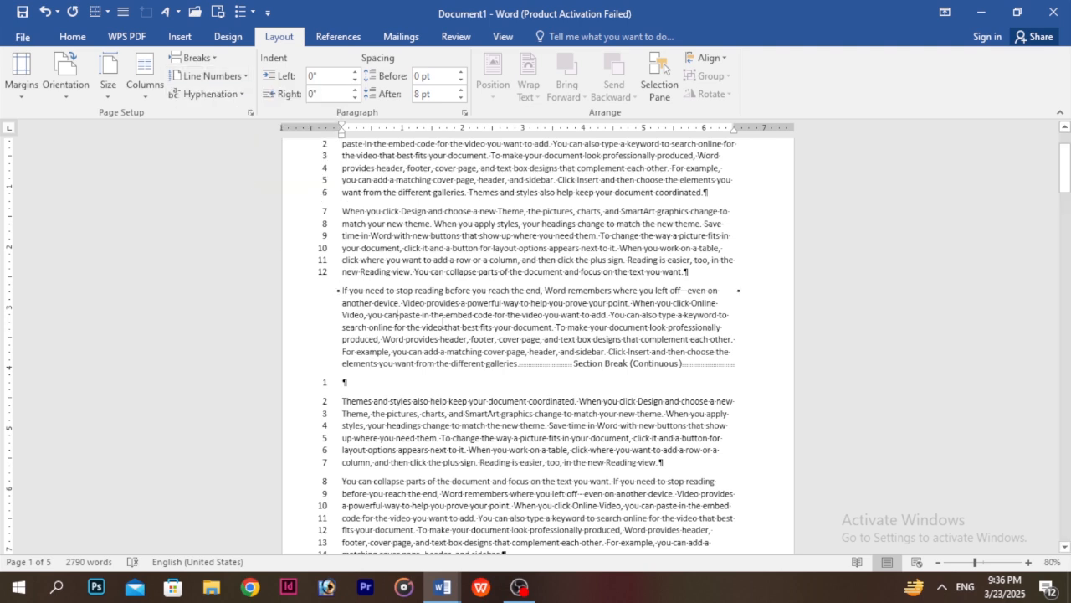
Step: Try suppressing line numbering for page 1's last text paragraph, and undo it
{"action": "scroll", "coordinate": [443, 314], "scroll_direction": "down", "scroll_amount": 5}
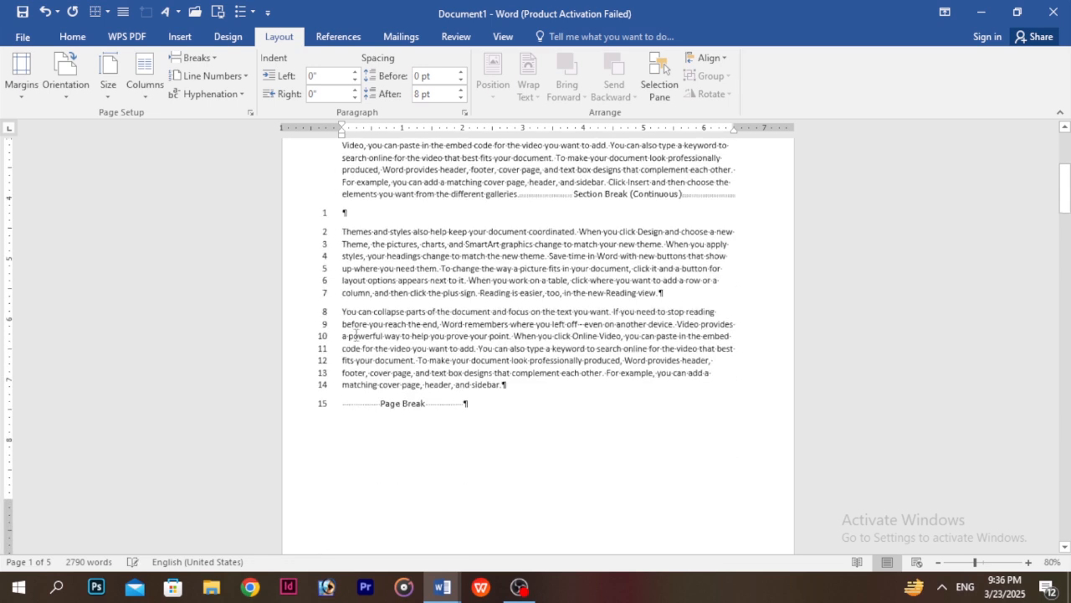
{"action": "left_click", "coordinate": [209, 75]}
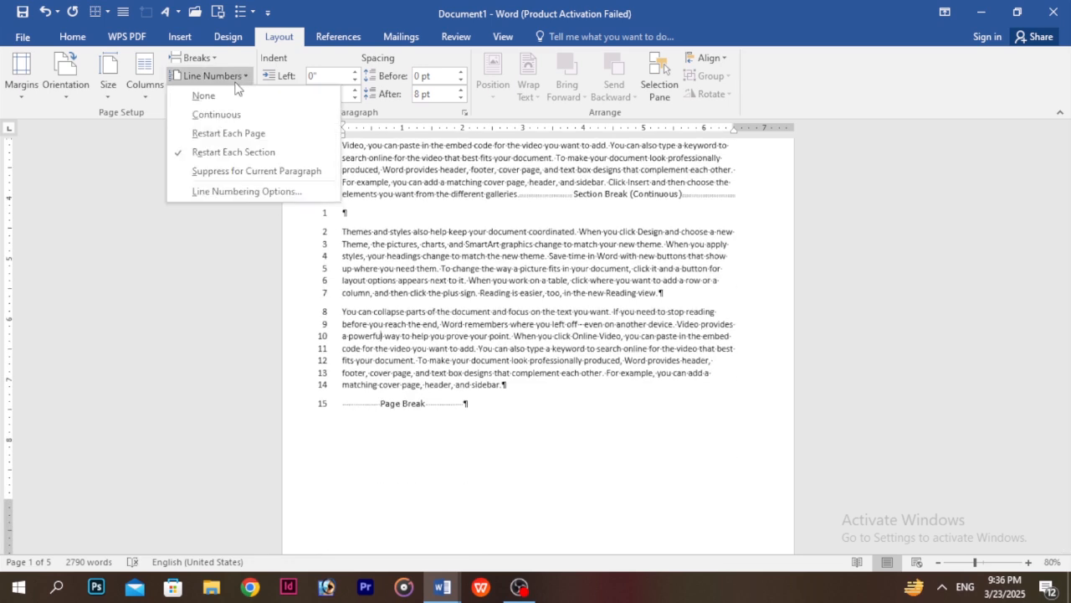
{"action": "left_click", "coordinate": [241, 173]}
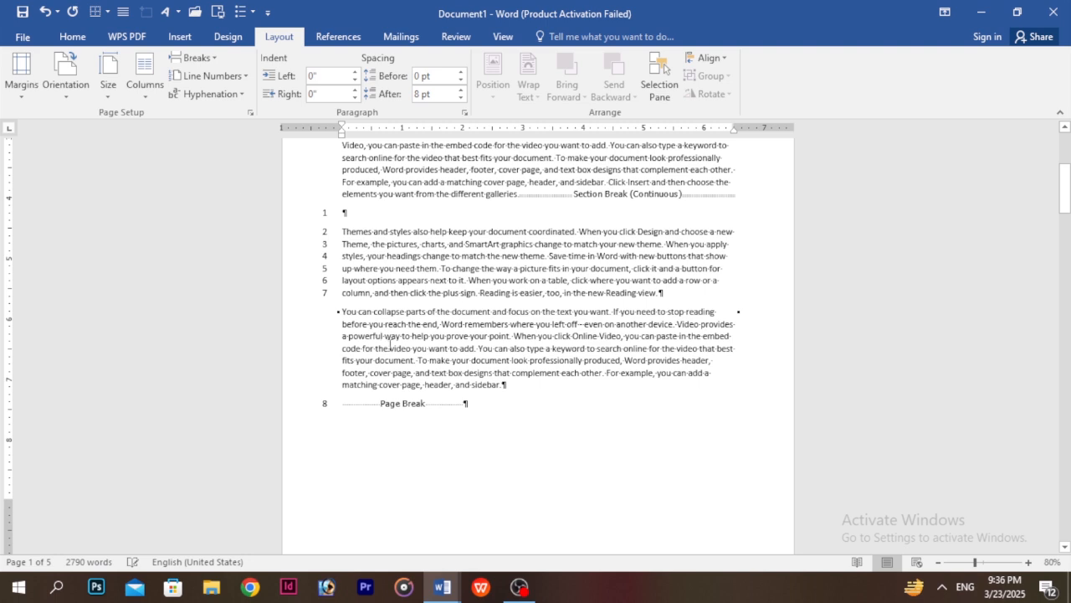
{"action": "key", "text": "ctrl+z"}
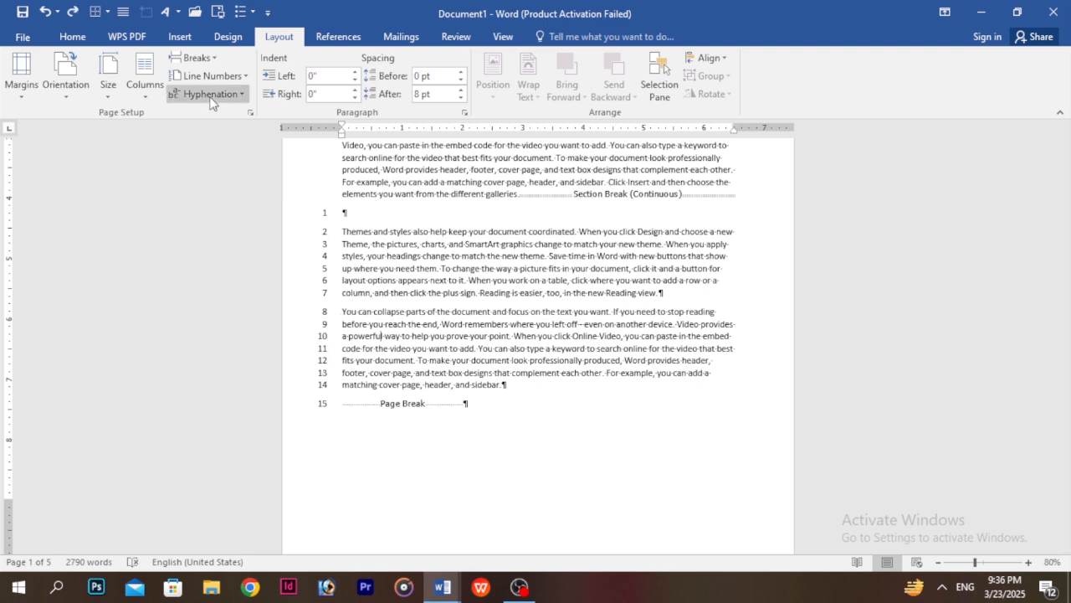
Step: Set line numbering to None for the text both after and before the continuous section break
{"action": "left_click", "coordinate": [209, 75]}
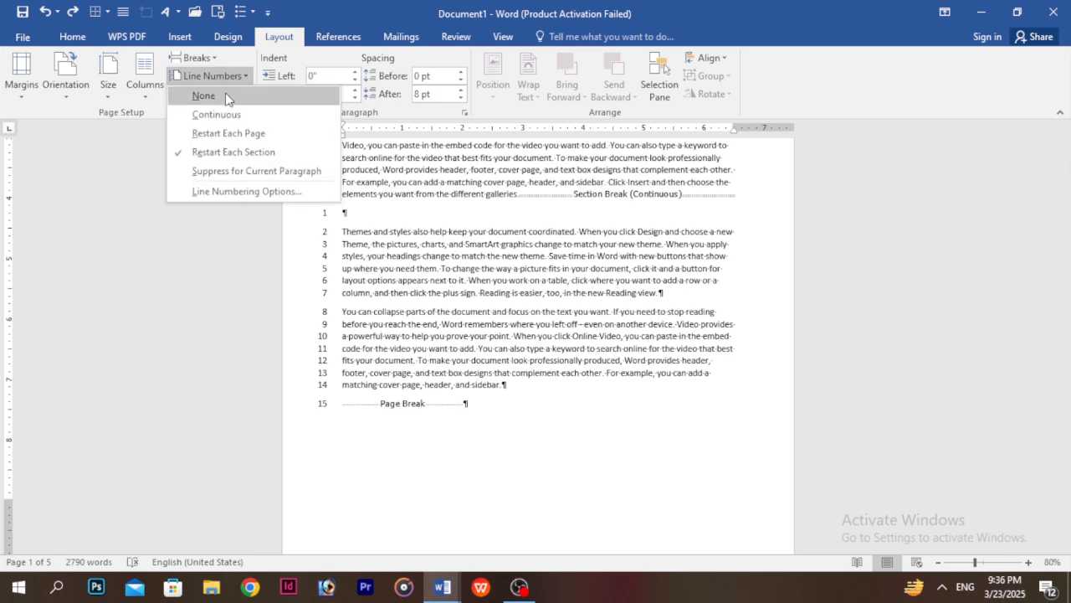
{"action": "left_click", "coordinate": [208, 95]}
{"action": "scroll", "coordinate": [399, 226], "scroll_direction": "up", "scroll_amount": 6}
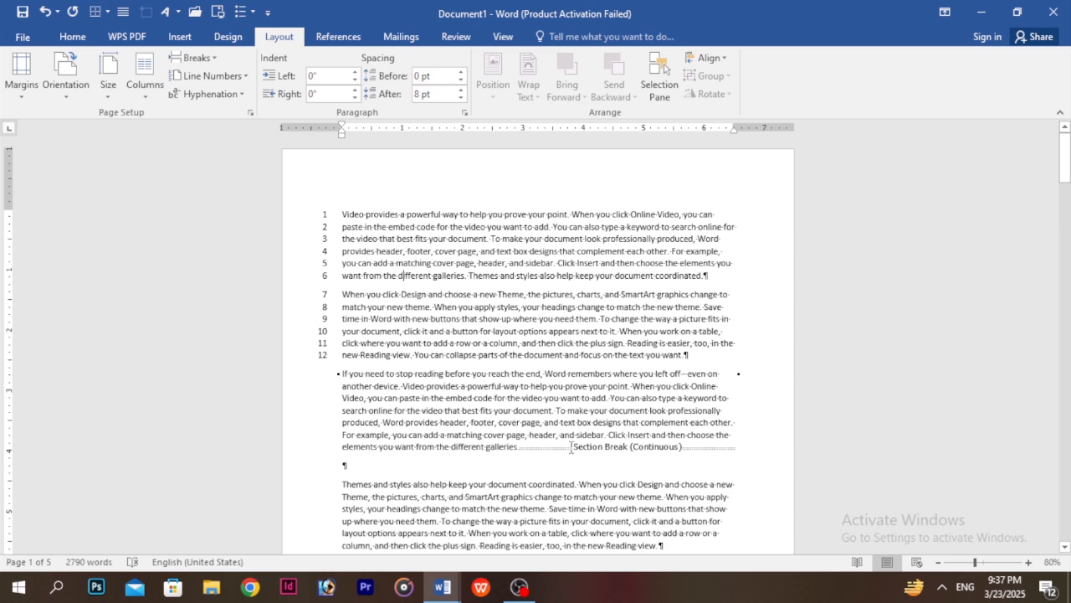
{"action": "left_click", "coordinate": [227, 73]}
{"action": "left_click", "coordinate": [223, 99]}
{"action": "left_click", "coordinate": [211, 94]}
Step: Apply automatic hyphenation to the whole document
{"action": "left_click", "coordinate": [442, 226]}
{"action": "key", "text": "ctrl+a"}
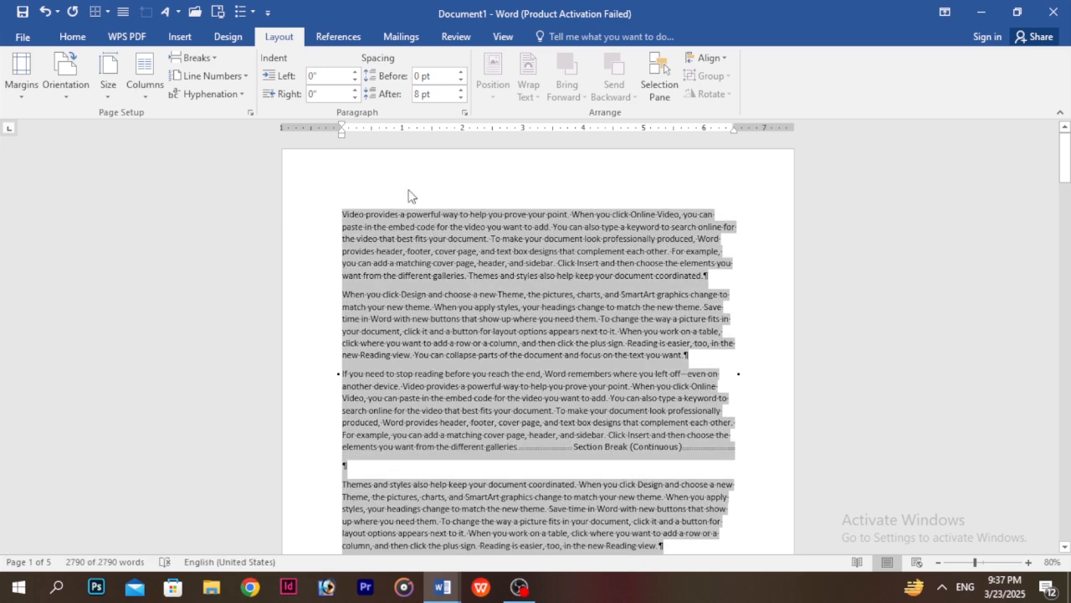
{"action": "left_click", "coordinate": [209, 94]}
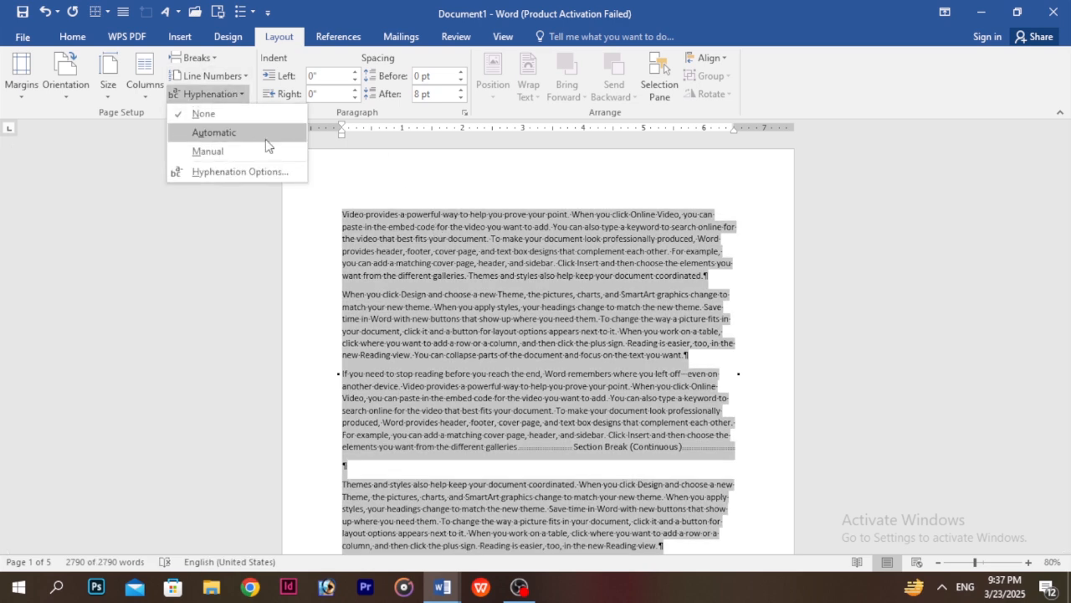
{"action": "left_click", "coordinate": [203, 134]}
{"action": "left_click", "coordinate": [684, 333]}
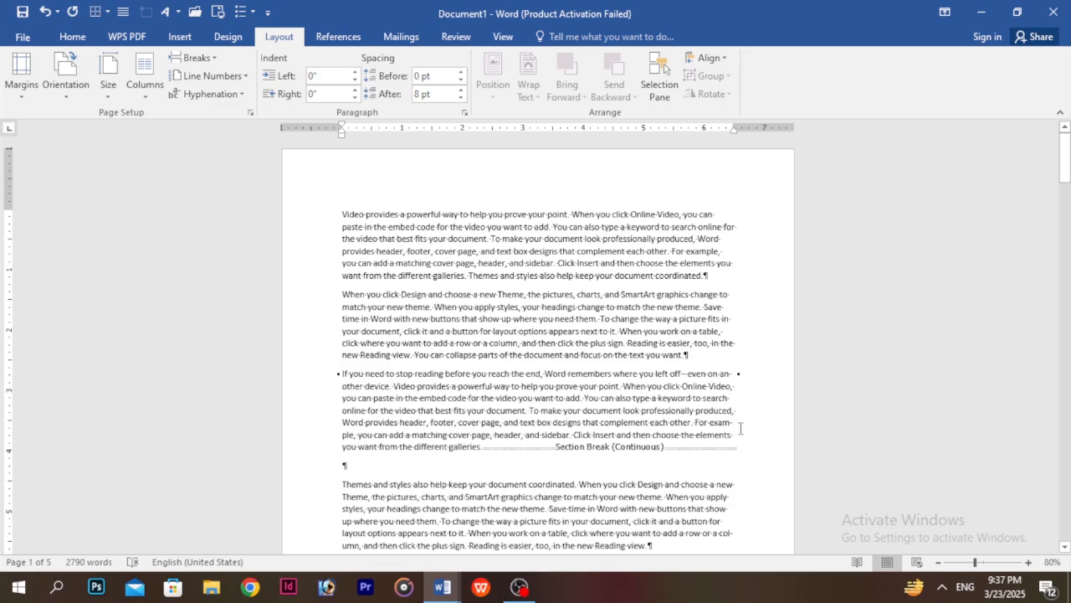
Step: Hide the formatting marks and examine the hyphenated line endings on pages 1 and 2, such as in "example"
{"action": "scroll", "coordinate": [740, 428], "scroll_direction": "up", "scroll_amount": 8}
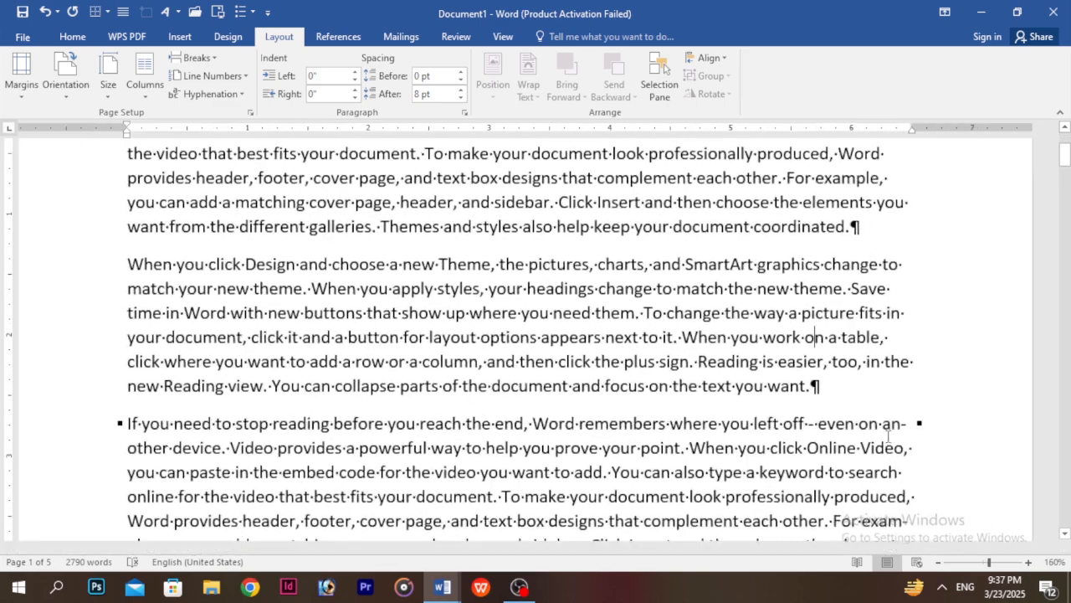
{"action": "scroll", "coordinate": [889, 435], "scroll_direction": "down", "scroll_amount": 6}
{"action": "scroll", "coordinate": [905, 330], "scroll_direction": "down", "scroll_amount": 6}
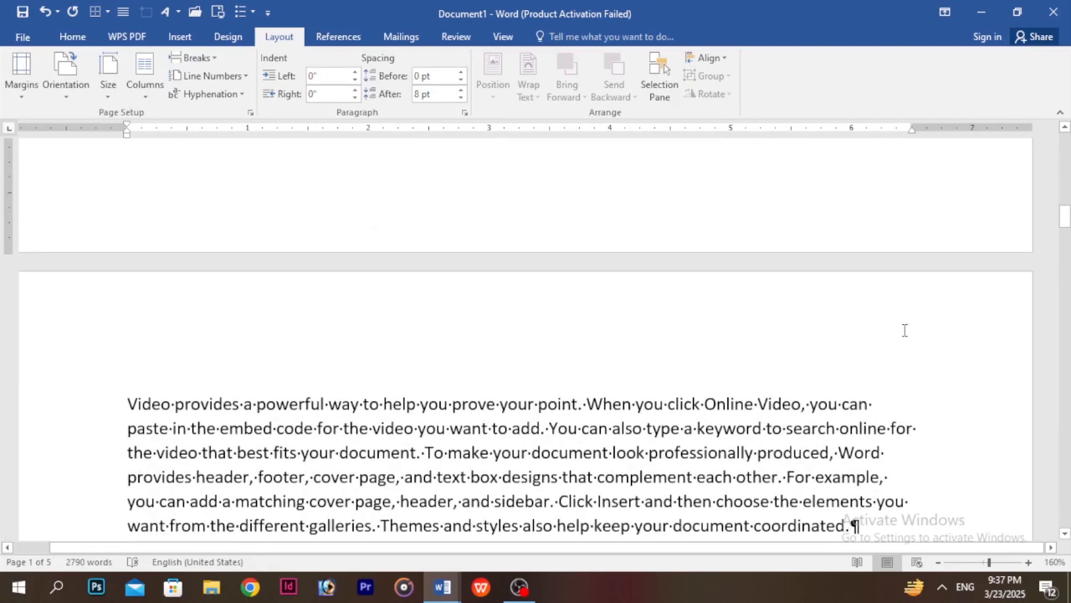
{"action": "key", "text": "ctrl+shift+8"}
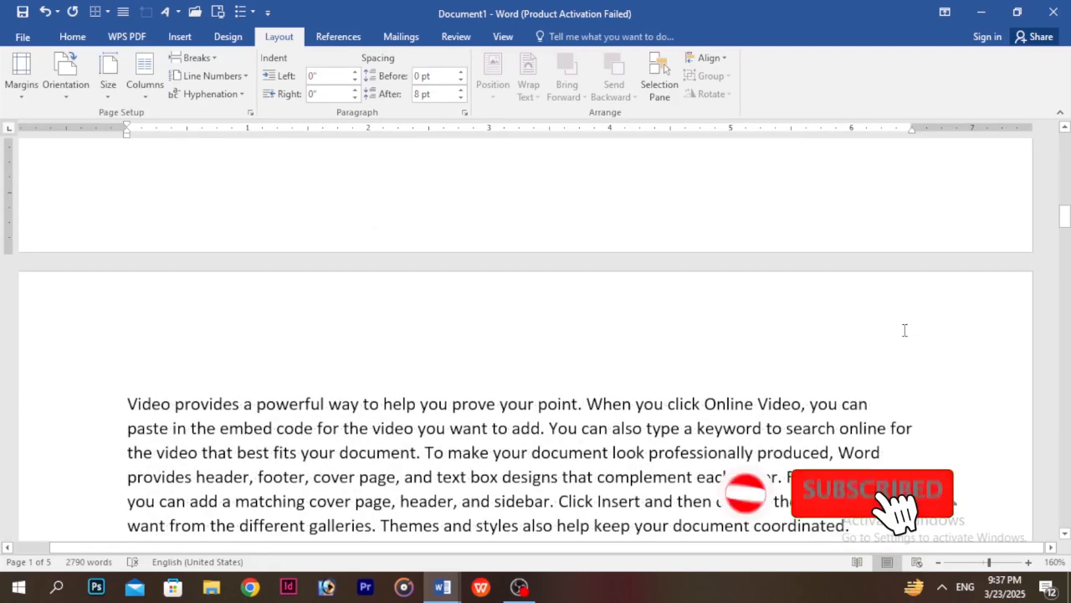
{"action": "scroll", "coordinate": [905, 330], "scroll_direction": "down", "scroll_amount": 10}
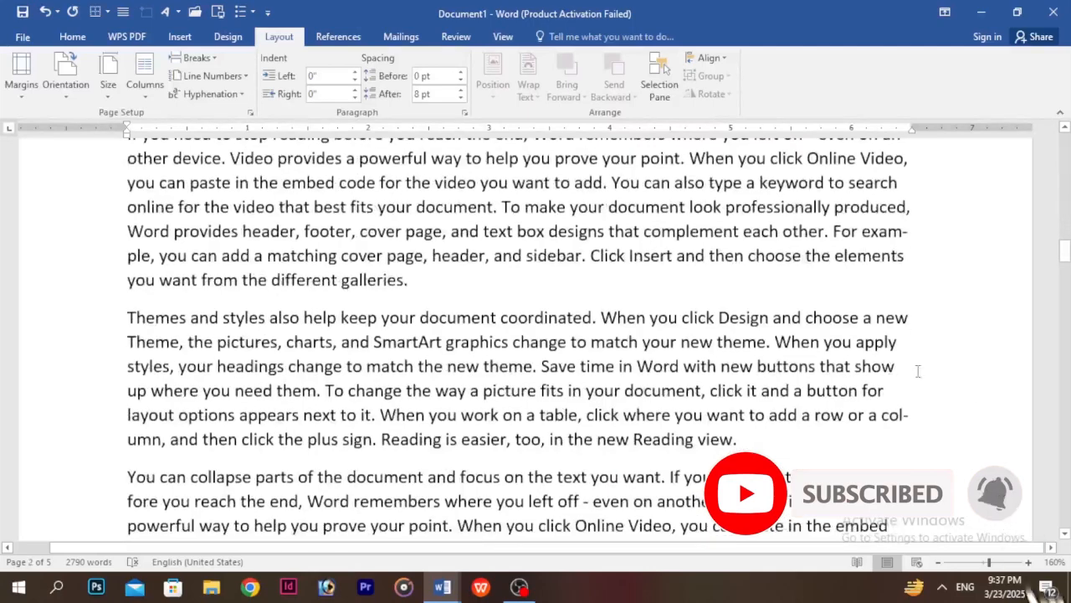
{"action": "scroll", "coordinate": [896, 253], "scroll_direction": "up", "scroll_amount": 2}
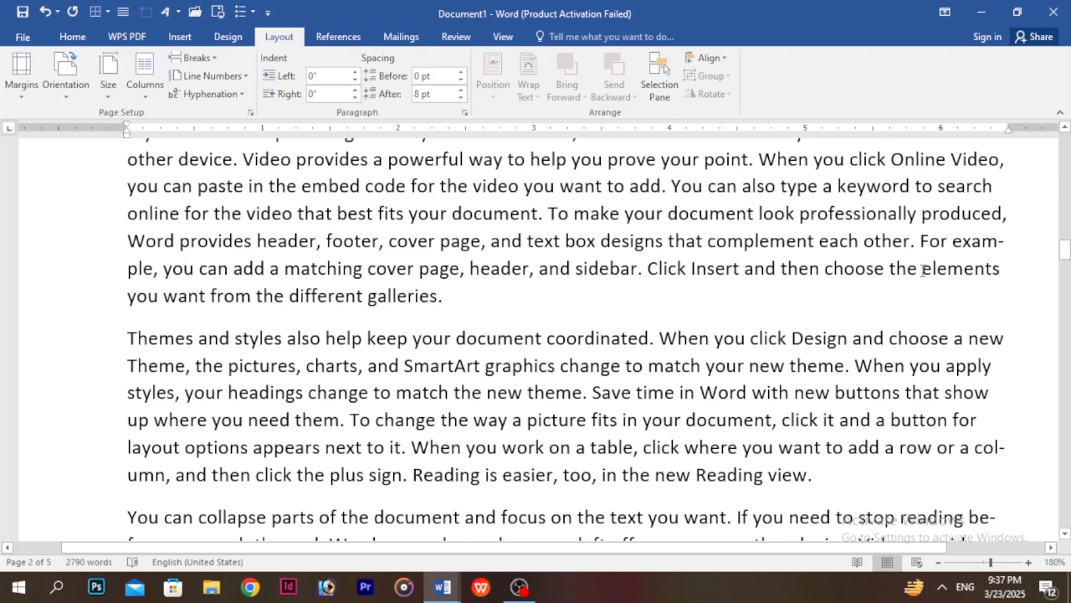
{"action": "left_click_drag", "start_coordinate": [953, 247], "coordinate": [1029, 260]}
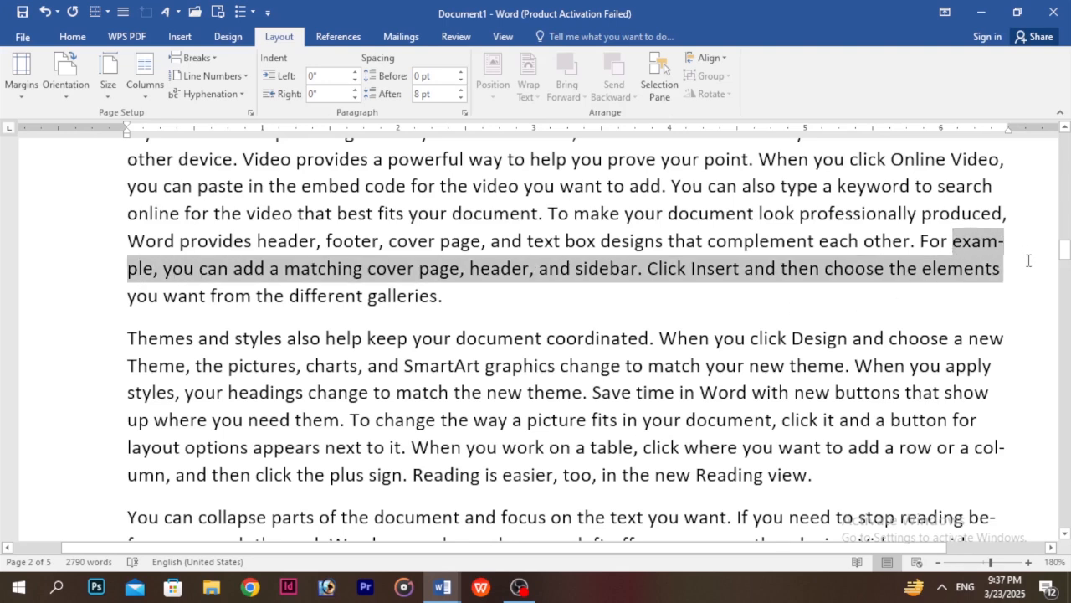
{"action": "left_click", "coordinate": [639, 278]}
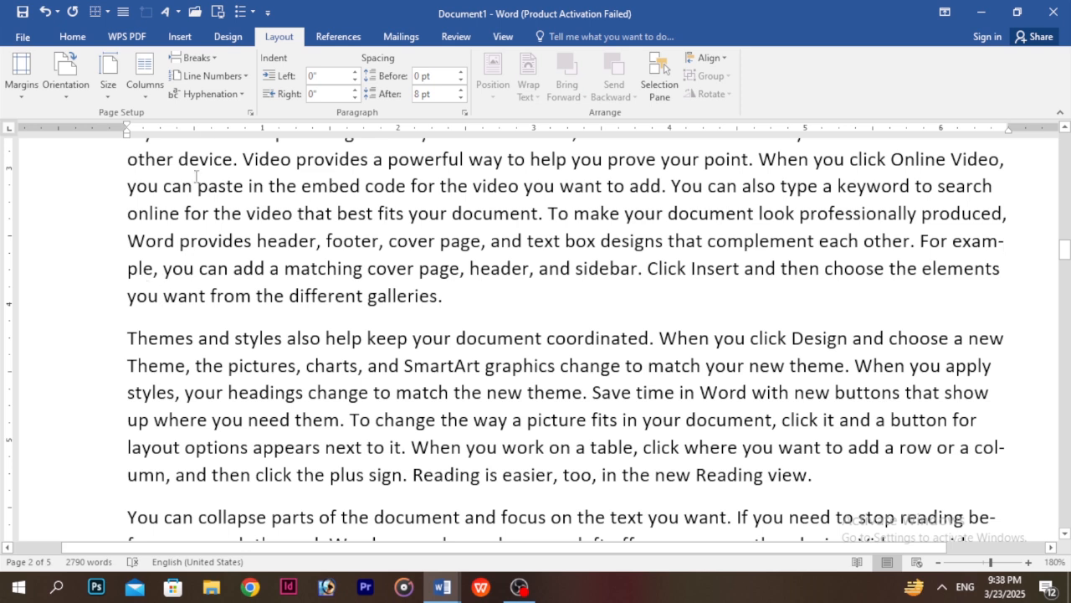
Step: Try manual hyphenation, and set the document's hyphenation back to None
{"action": "left_click", "coordinate": [210, 94]}
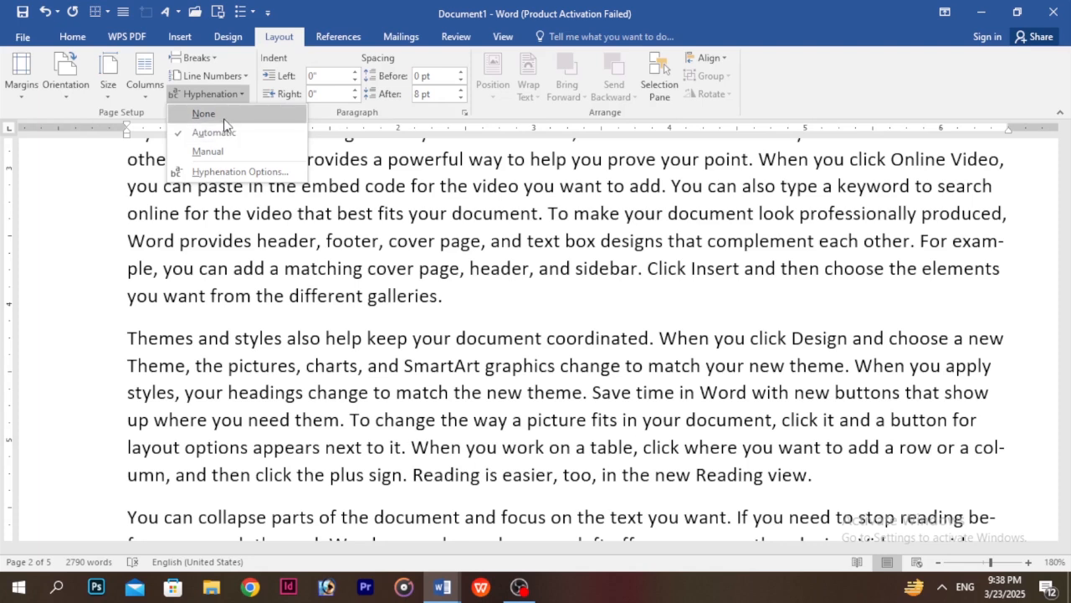
{"action": "left_click", "coordinate": [234, 160]}
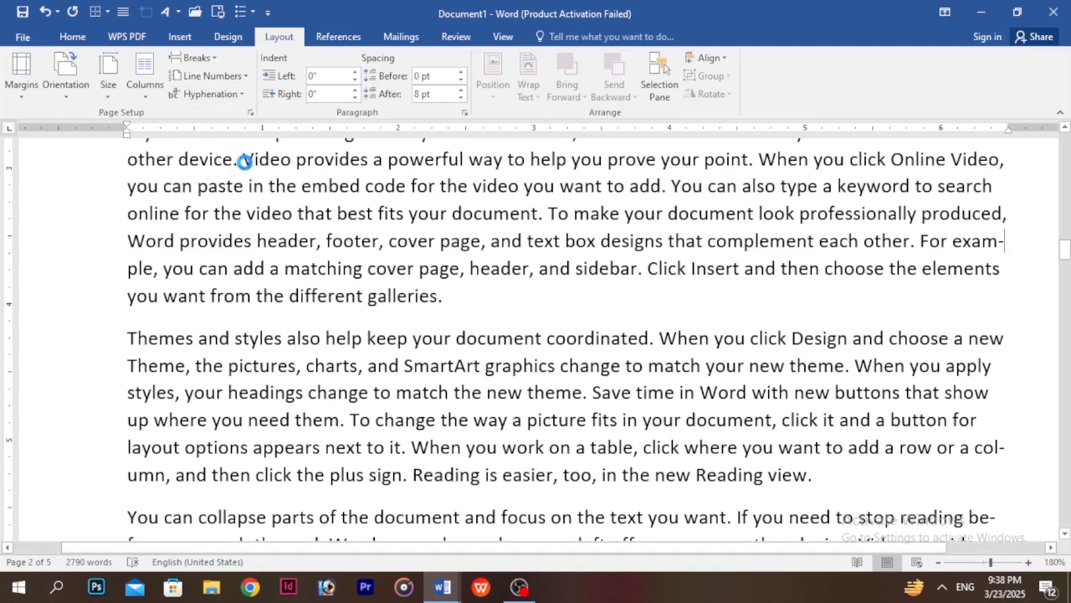
{"action": "left_click", "coordinate": [544, 337]}
{"action": "left_click", "coordinate": [207, 94]}
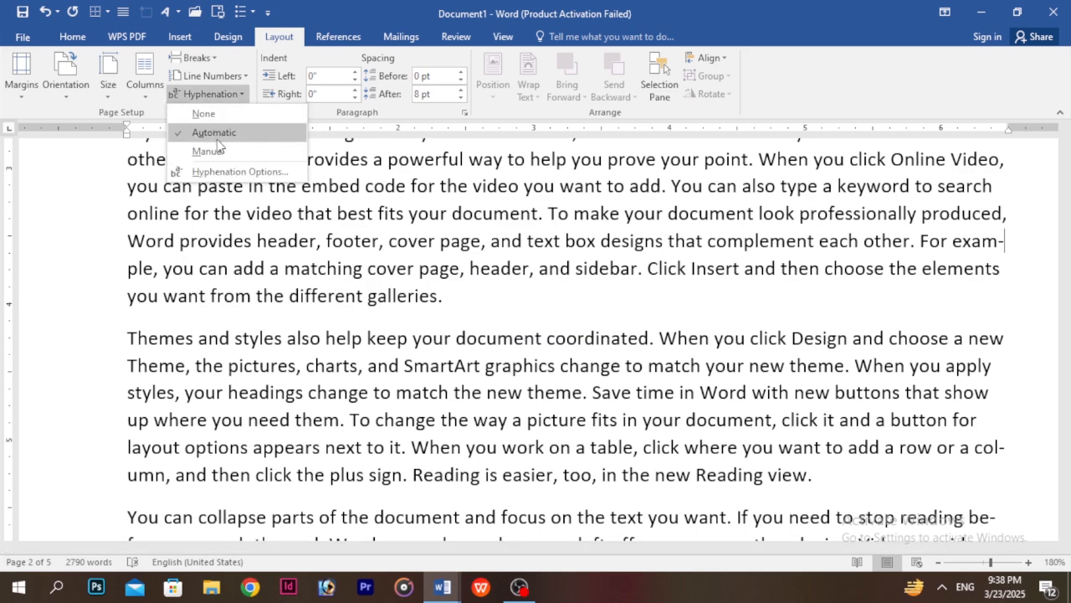
{"action": "left_click", "coordinate": [203, 113]}
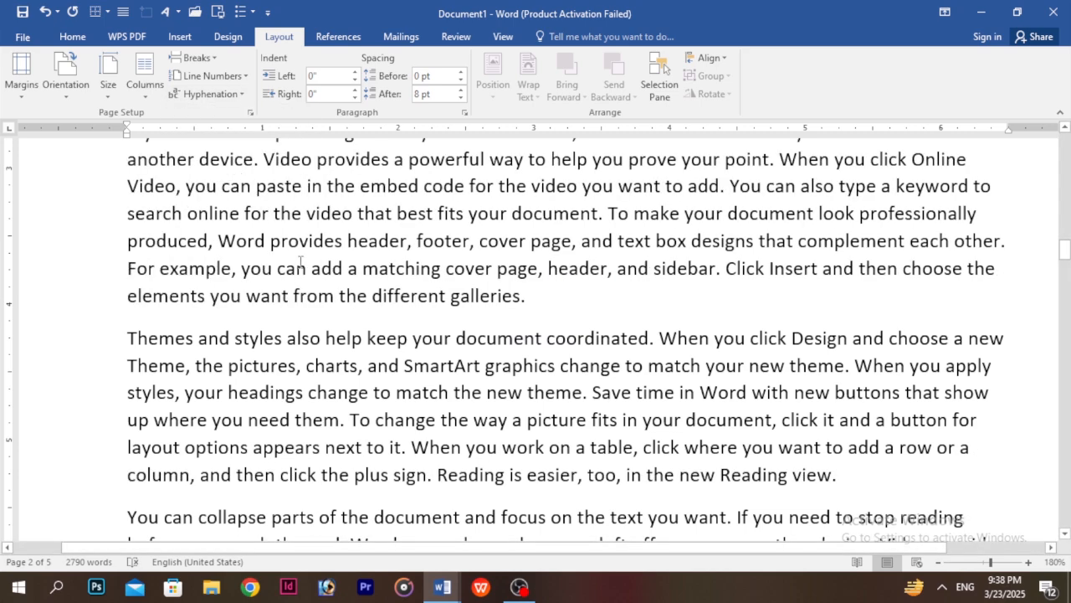
{"action": "scroll", "coordinate": [300, 262], "scroll_direction": "down", "scroll_amount": 5, "text": "ctrl"}
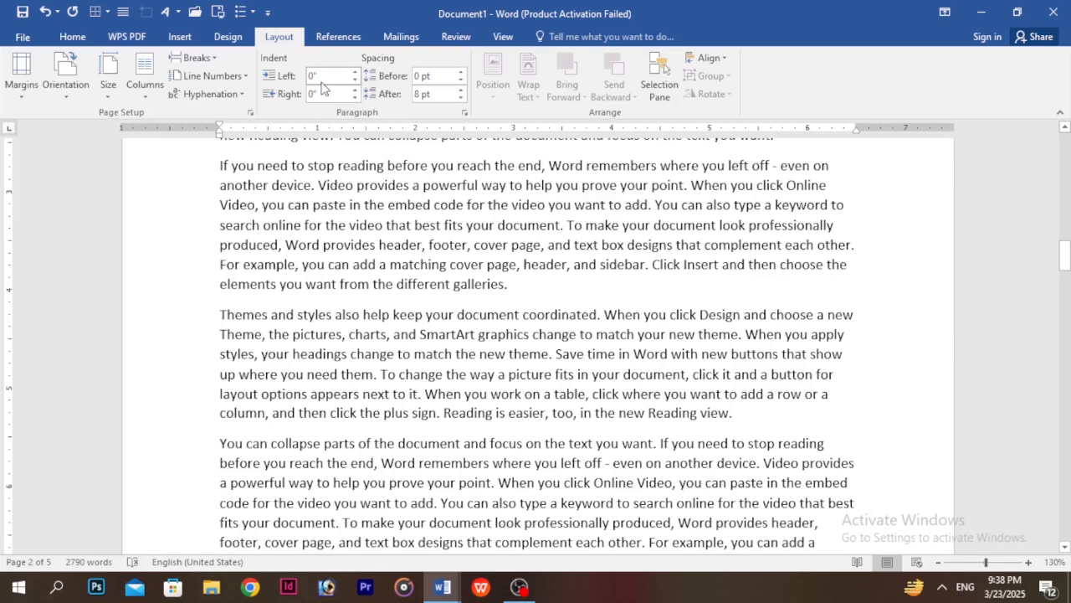
{"action": "scroll", "coordinate": [322, 88], "scroll_direction": "up", "scroll_amount": 2}
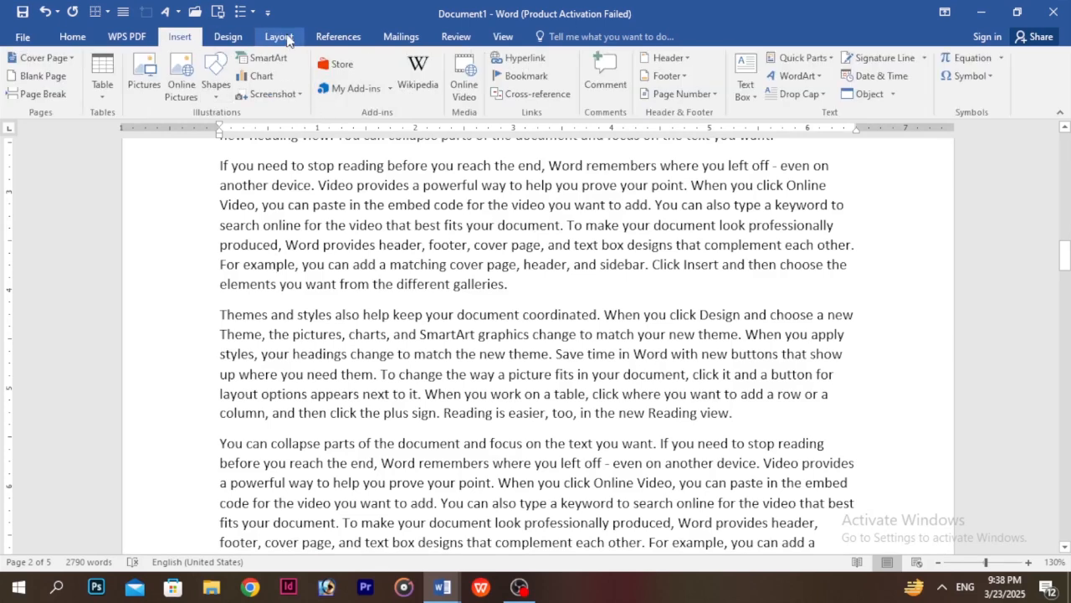
{"action": "left_click", "coordinate": [287, 38]}
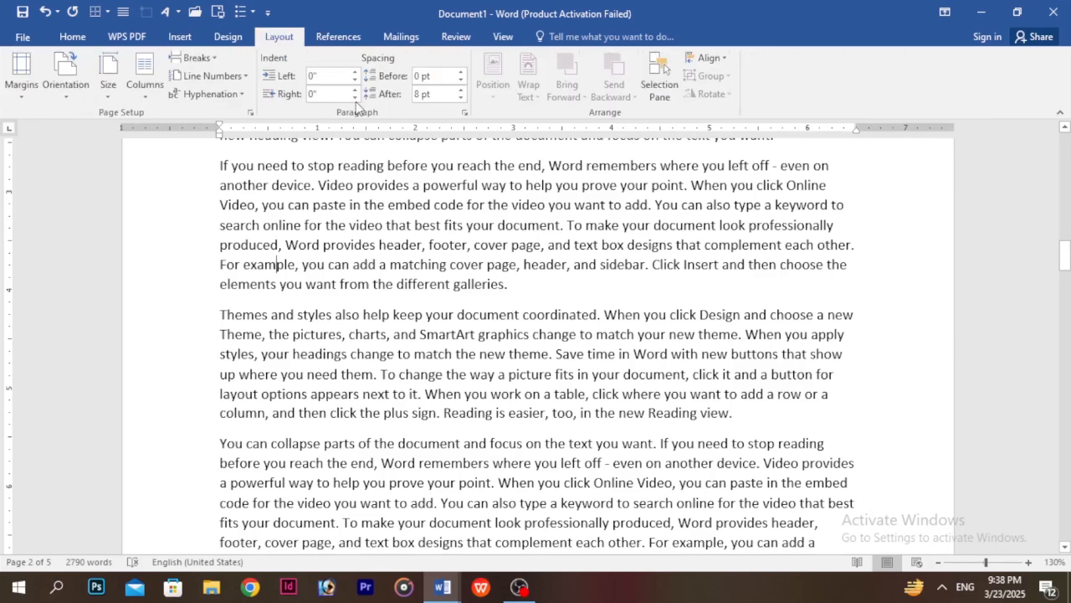
{"action": "scroll", "coordinate": [583, 268], "scroll_direction": "up", "scroll_amount": 10}
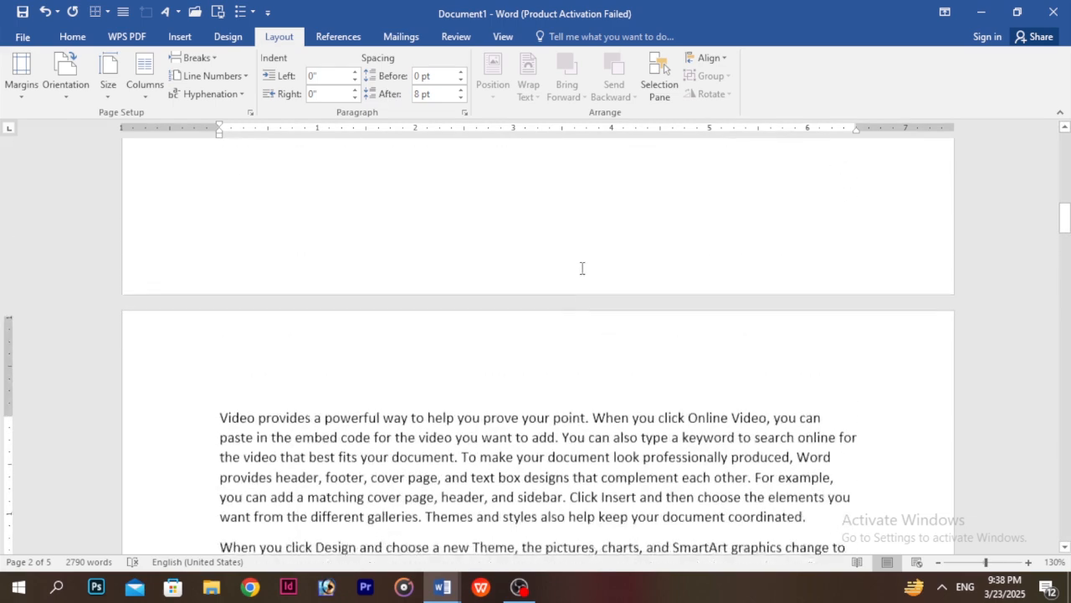
{"action": "scroll", "coordinate": [582, 268], "scroll_direction": "down", "scroll_amount": 6}
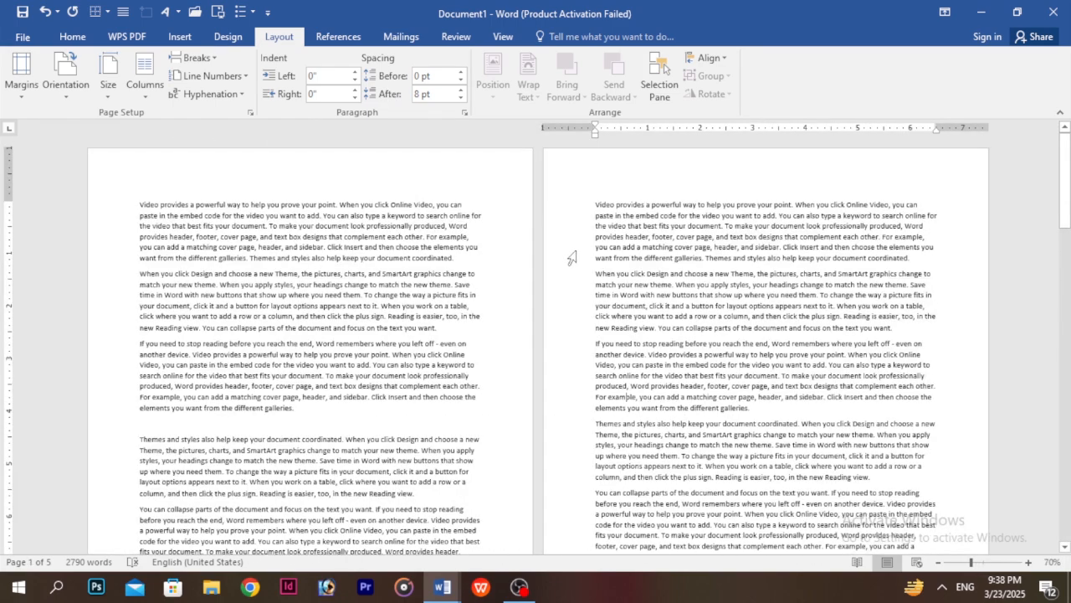
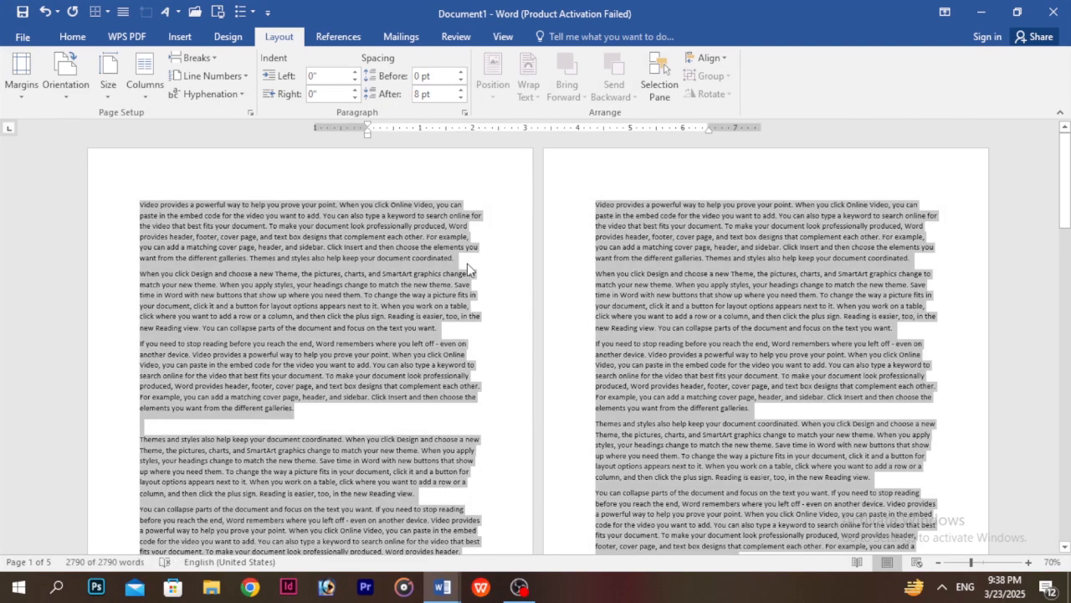
{"action": "scroll", "coordinate": [476, 286], "scroll_direction": "down", "scroll_amount": 2}
{"action": "left_click", "coordinate": [499, 337]}
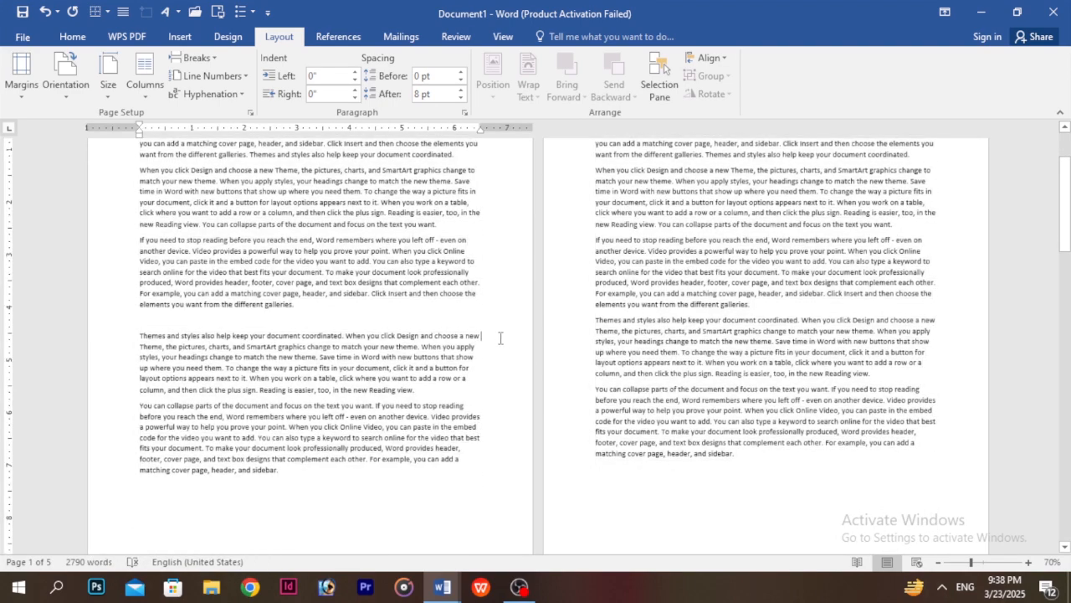
{"action": "scroll", "coordinate": [371, 303], "scroll_direction": "up", "scroll_amount": 6}
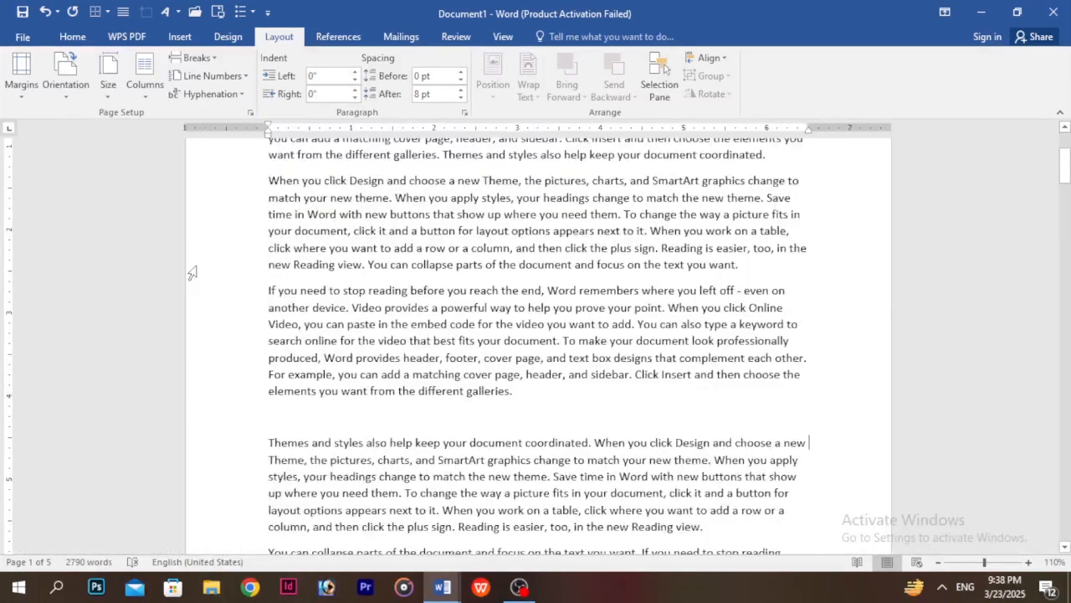
Step: Set the spacing after page 1's first paragraph to 36 pt and select that paragraph
{"action": "scroll", "coordinate": [233, 272], "scroll_direction": "up", "scroll_amount": 5}
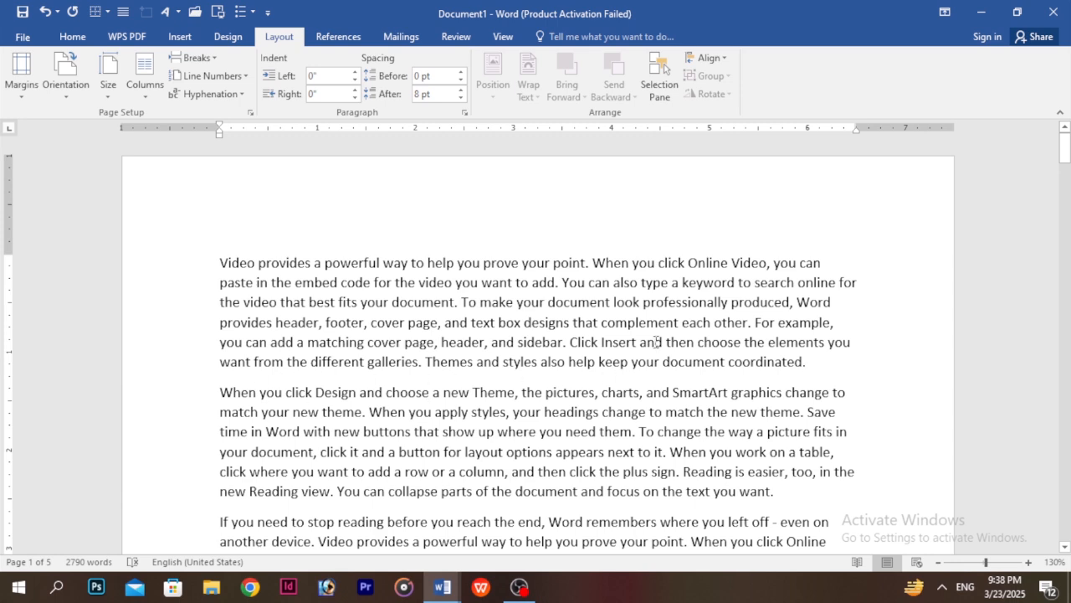
{"action": "left_click", "coordinate": [460, 90]}
{"action": "left_click", "coordinate": [460, 89]}
{"action": "left_click", "coordinate": [461, 90]}
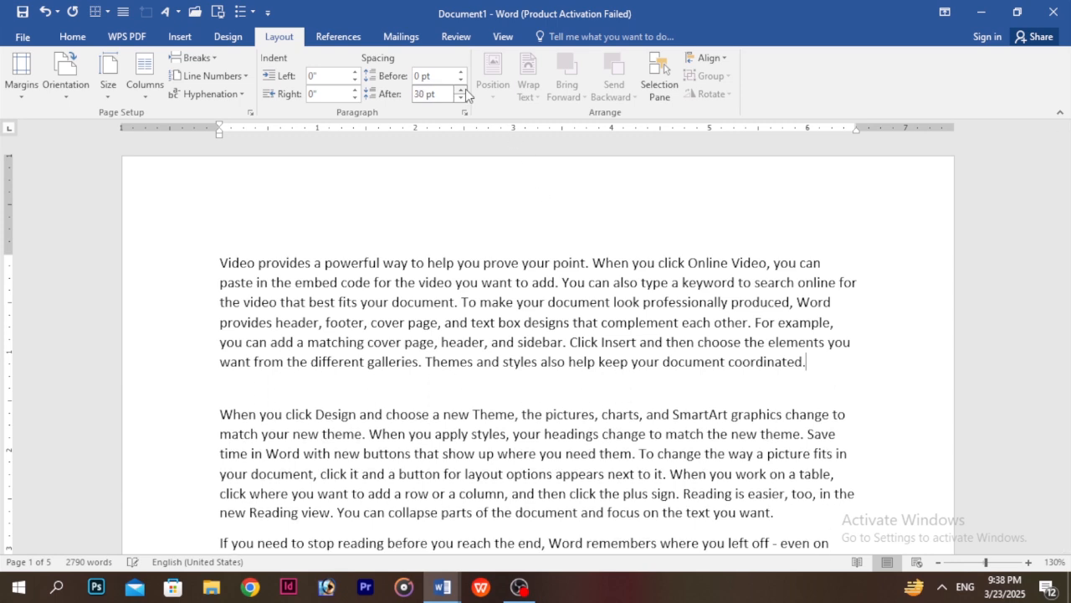
{"action": "left_click", "coordinate": [460, 89]}
{"action": "left_click", "coordinate": [461, 90]}
{"action": "left_click_drag", "start_coordinate": [222, 262], "coordinate": [805, 363]}
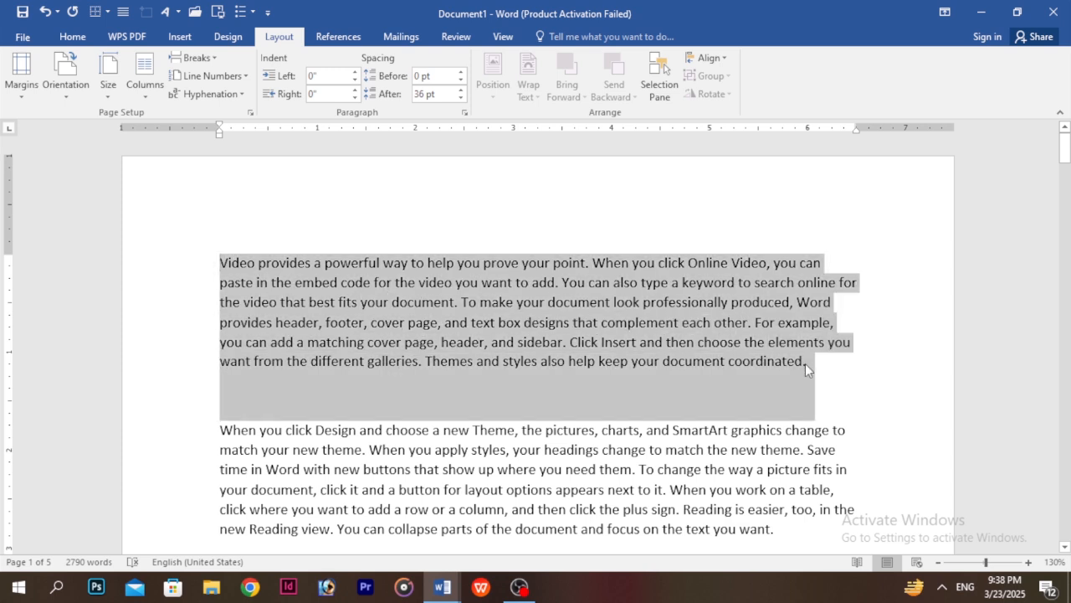
Step: Set the spacing after page 1's first paragraph to 48 pt
{"action": "left_click", "coordinate": [805, 363]}
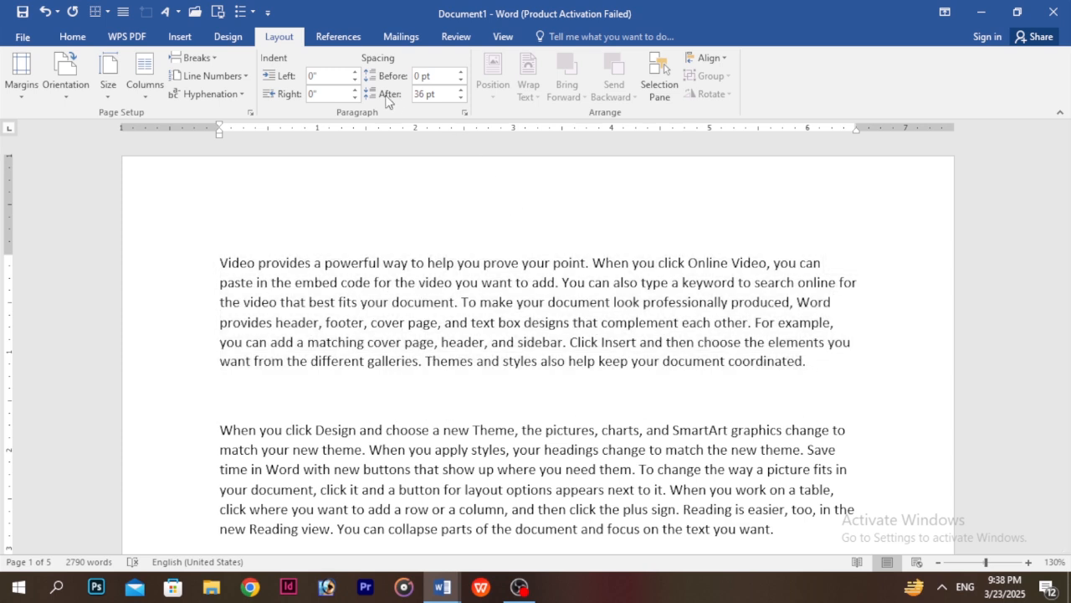
{"action": "left_click", "coordinate": [462, 89]}
{"action": "left_click", "coordinate": [462, 88]}
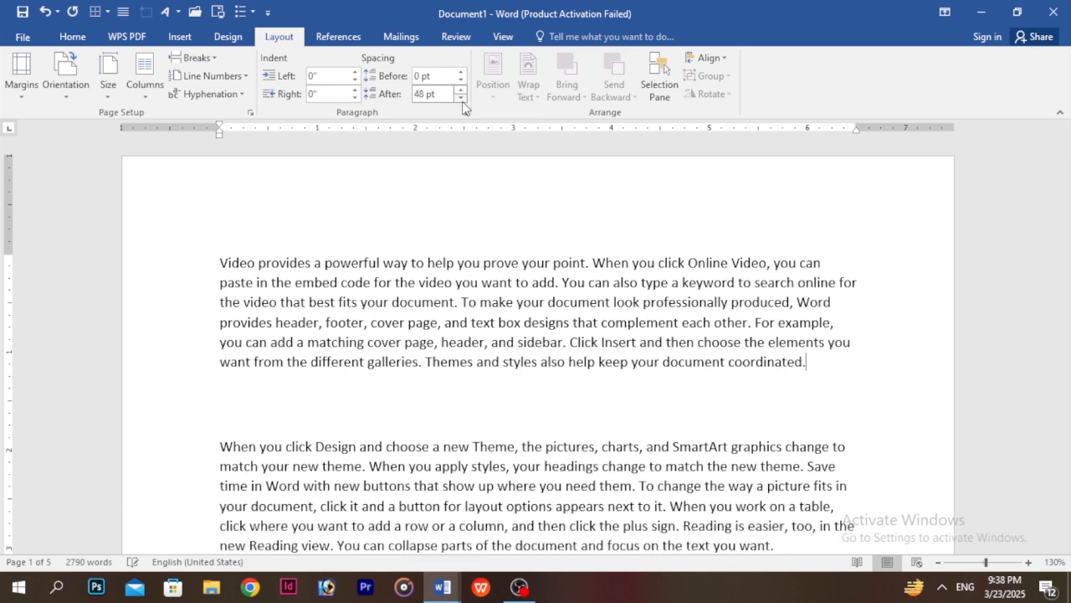
Step: Reduce the first paragraph's spacing after to 0 pt so the second paragraph follows directly
{"action": "left_click", "coordinate": [462, 99]}
{"action": "left_click", "coordinate": [462, 99]}
{"action": "left_click", "coordinate": [461, 99]}
{"action": "left_click", "coordinate": [461, 99]}
{"action": "left_click", "coordinate": [461, 98]}
{"action": "left_click", "coordinate": [461, 99]}
{"action": "left_click", "coordinate": [461, 99]}
{"action": "left_click", "coordinate": [461, 98]}
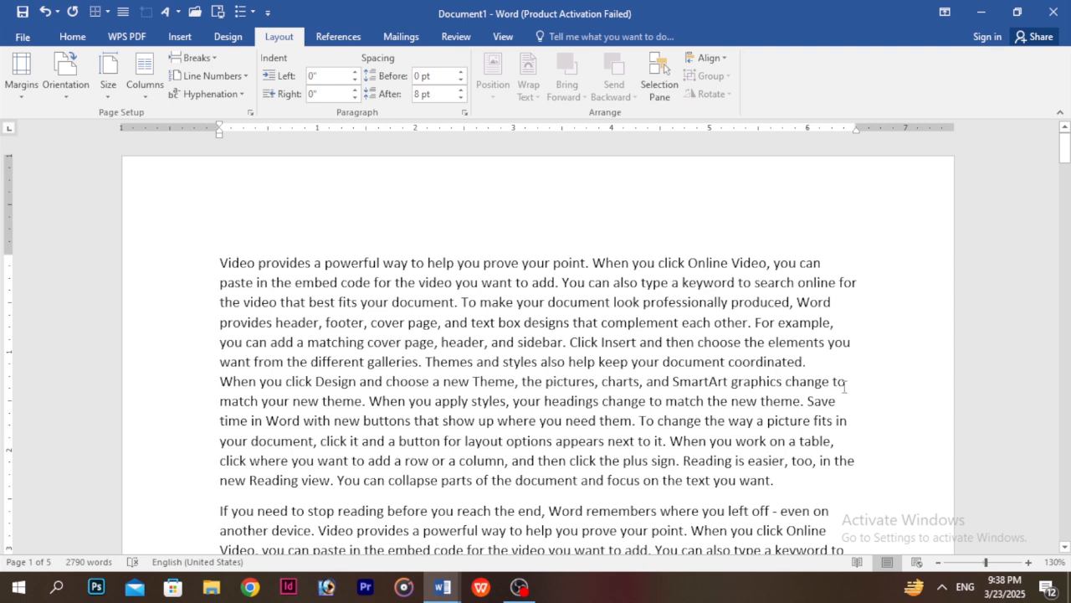
Step: Try increasing the second paragraph's spacing before in steps, and return it to 0 pt
{"action": "left_click", "coordinate": [461, 72]}
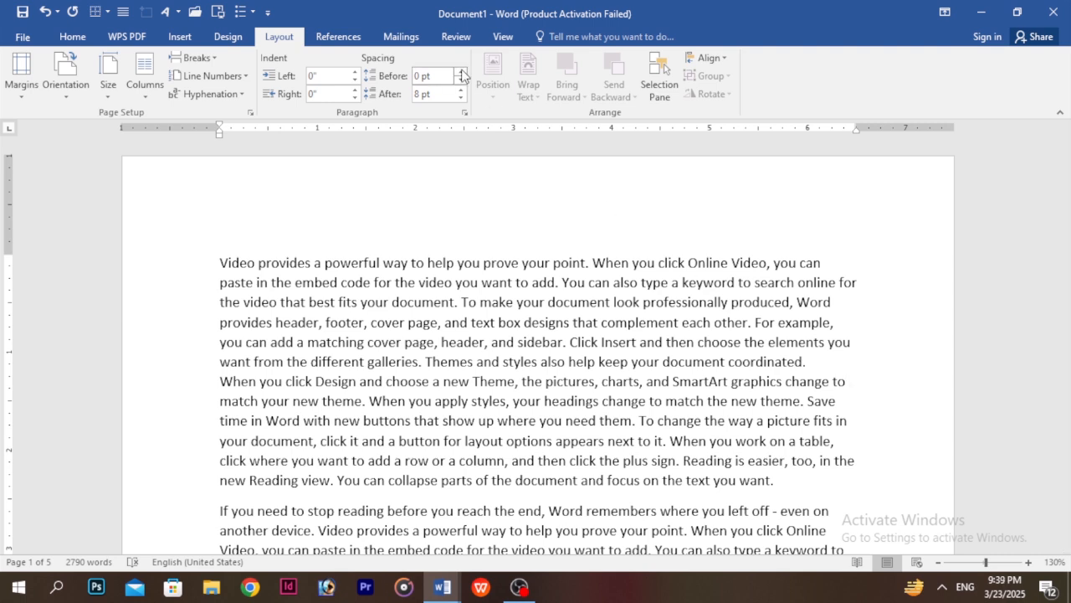
{"action": "left_click", "coordinate": [461, 72]}
{"action": "left_click", "coordinate": [462, 72]}
{"action": "left_click", "coordinate": [461, 72]}
{"action": "left_click", "coordinate": [461, 72]}
{"action": "left_click", "coordinate": [461, 72]}
{"action": "left_click", "coordinate": [461, 72]}
{"action": "left_click", "coordinate": [461, 72]}
{"action": "left_click", "coordinate": [461, 72]}
{"action": "left_click", "coordinate": [461, 72]}
{"action": "left_click", "coordinate": [461, 72]}
{"action": "left_click", "coordinate": [460, 82]}
{"action": "left_click", "coordinate": [460, 82]}
{"action": "left_click", "coordinate": [460, 82]}
{"action": "left_click", "coordinate": [460, 82]}
{"action": "left_click", "coordinate": [460, 82]}
{"action": "left_click", "coordinate": [460, 82]}
{"action": "left_click", "coordinate": [460, 82]}
{"action": "left_click", "coordinate": [460, 82]}
{"action": "left_click", "coordinate": [460, 82]}
{"action": "left_click", "coordinate": [460, 82]}
{"action": "left_click", "coordinate": [459, 82]}
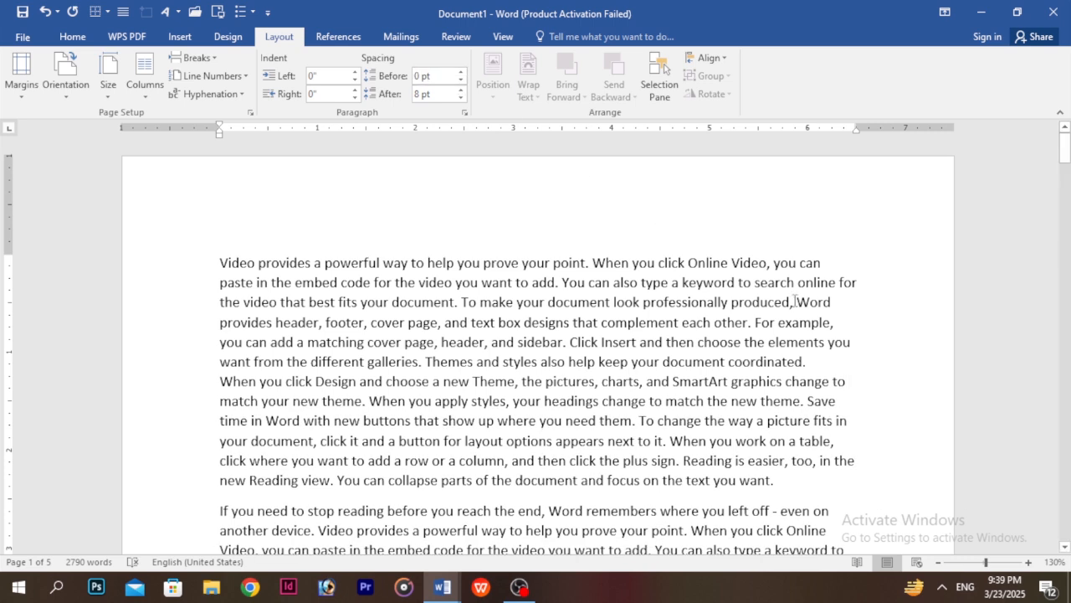
Step: Increase the first paragraph's spacing after to 48 pt again
{"action": "left_click", "coordinate": [460, 90]}
{"action": "left_click", "coordinate": [460, 90]}
{"action": "left_click", "coordinate": [460, 90]}
{"action": "left_click", "coordinate": [460, 89]}
{"action": "left_click", "coordinate": [461, 90]}
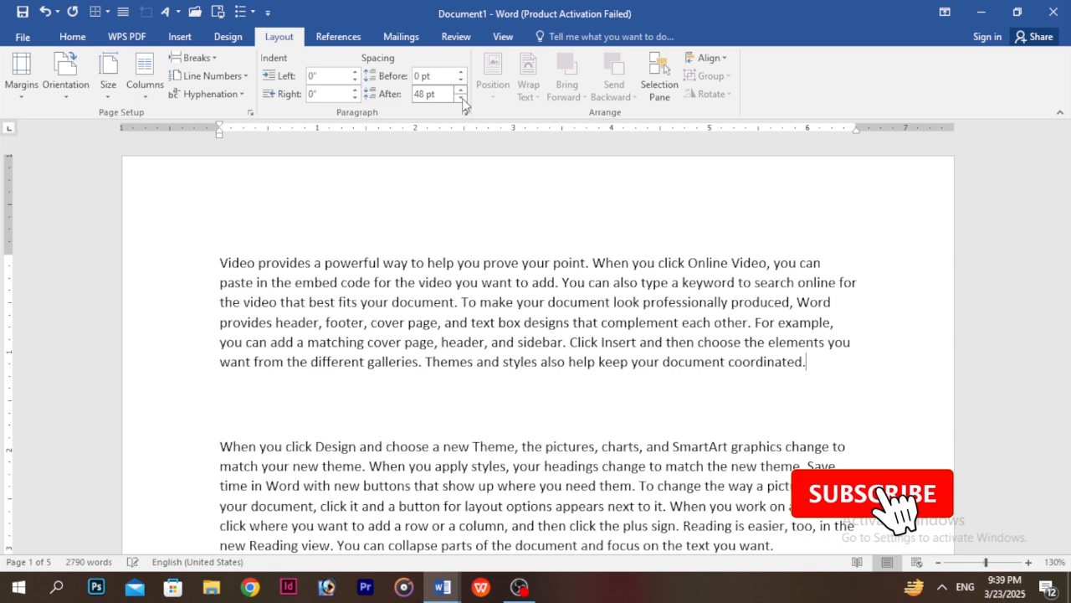
Step: Set the first paragraph's spacing after to 6 pt
{"action": "left_click", "coordinate": [460, 98]}
{"action": "left_click", "coordinate": [460, 97]}
{"action": "left_click", "coordinate": [460, 98]}
{"action": "left_click", "coordinate": [460, 98]}
{"action": "left_click", "coordinate": [461, 98]}
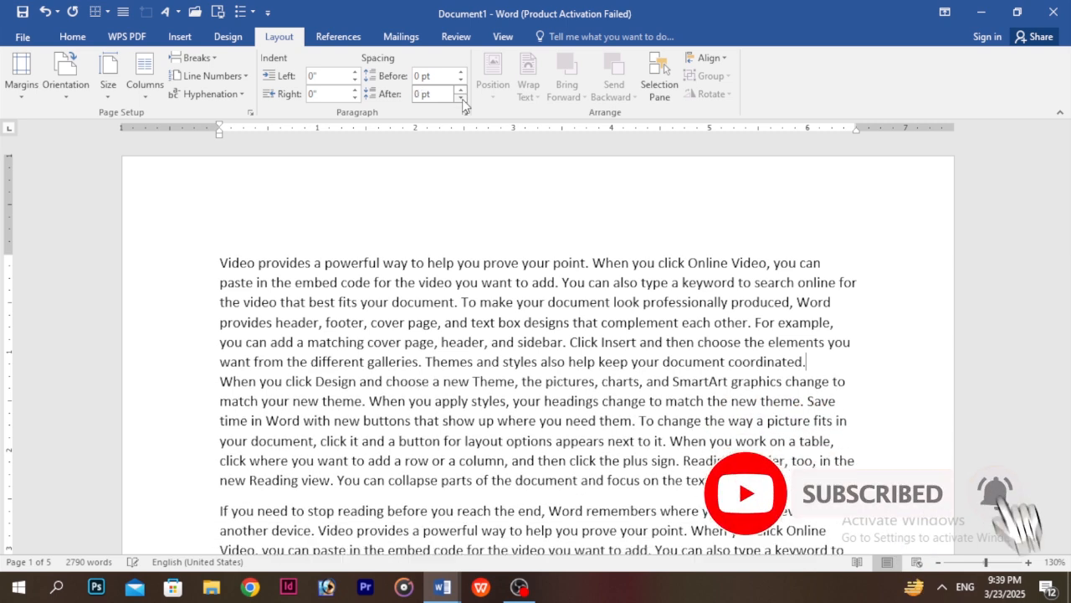
{"action": "left_click", "coordinate": [460, 90]}
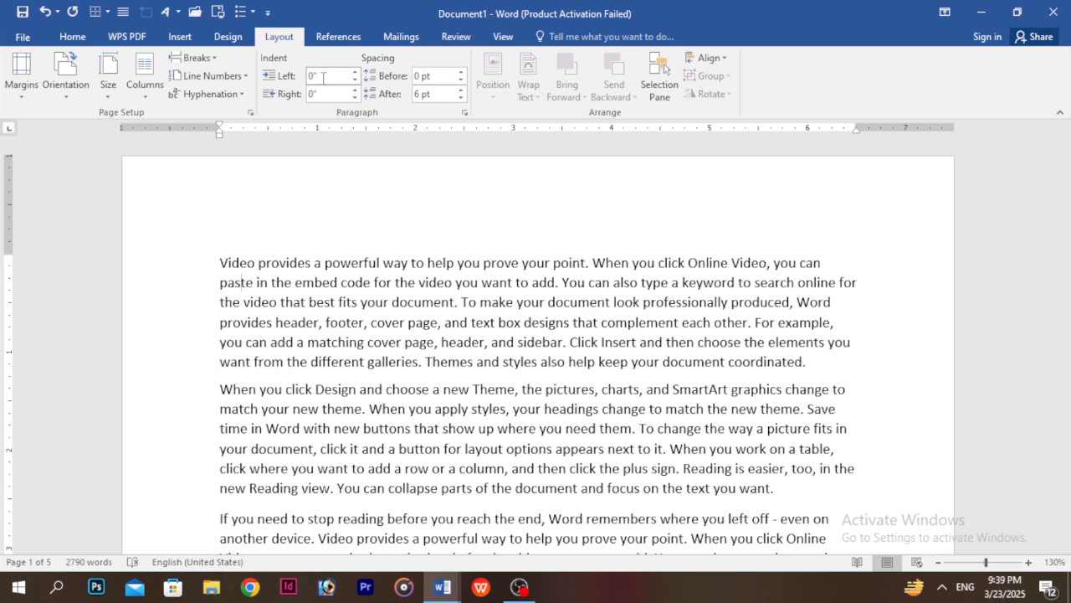
Step: Increase the first paragraph's left indent in small steps to beyond 1.7 inches
{"action": "left_click", "coordinate": [355, 72]}
{"action": "left_click", "coordinate": [356, 72]}
{"action": "left_click", "coordinate": [356, 72]}
{"action": "left_click", "coordinate": [356, 72]}
{"action": "left_click", "coordinate": [356, 72]}
{"action": "left_click", "coordinate": [356, 72]}
{"action": "left_click", "coordinate": [356, 72]}
{"action": "left_click", "coordinate": [356, 72]}
{"action": "left_click", "coordinate": [356, 72]}
{"action": "left_click", "coordinate": [356, 72]}
{"action": "left_click", "coordinate": [355, 72]}
{"action": "left_click", "coordinate": [356, 72]}
{"action": "left_click", "coordinate": [356, 72]}
{"action": "left_click", "coordinate": [355, 72]}
{"action": "left_click", "coordinate": [355, 72]}
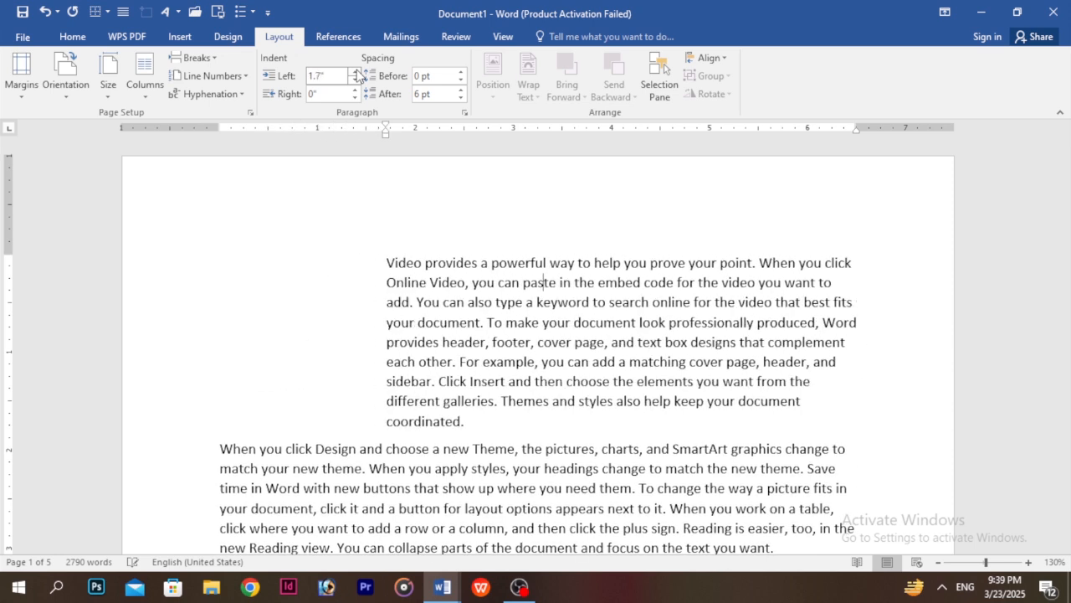
{"action": "left_click", "coordinate": [356, 72]}
{"action": "left_click", "coordinate": [356, 72]}
{"action": "left_click", "coordinate": [355, 72]}
Step: Set the first paragraph's left indent to 0 and its right indent to 0.1 inch, trying left indents up to 3 inches
{"action": "left_click", "coordinate": [356, 81]}
{"action": "left_click", "coordinate": [356, 80]}
{"action": "left_click", "coordinate": [355, 81]}
{"action": "left_click", "coordinate": [356, 80]}
{"action": "left_click", "coordinate": [355, 80]}
{"action": "left_click", "coordinate": [356, 80]}
{"action": "left_click", "coordinate": [356, 81]}
{"action": "left_click", "coordinate": [356, 80]}
{"action": "left_click", "coordinate": [356, 73]}
{"action": "left_click", "coordinate": [356, 73]}
{"action": "left_click", "coordinate": [355, 73]}
{"action": "left_click", "coordinate": [356, 73]}
{"action": "left_click", "coordinate": [356, 80]}
{"action": "left_click", "coordinate": [356, 81]}
{"action": "left_click", "coordinate": [356, 73]}
{"action": "left_click", "coordinate": [356, 73]}
{"action": "left_click", "coordinate": [356, 73]}
{"action": "left_click", "coordinate": [356, 73]}
{"action": "left_click", "coordinate": [355, 90]}
{"action": "left_click", "coordinate": [356, 80]}
{"action": "left_click", "coordinate": [356, 80]}
{"action": "left_click", "coordinate": [356, 81]}
{"action": "left_click", "coordinate": [355, 80]}
{"action": "left_click", "coordinate": [356, 80]}
{"action": "left_click", "coordinate": [356, 81]}
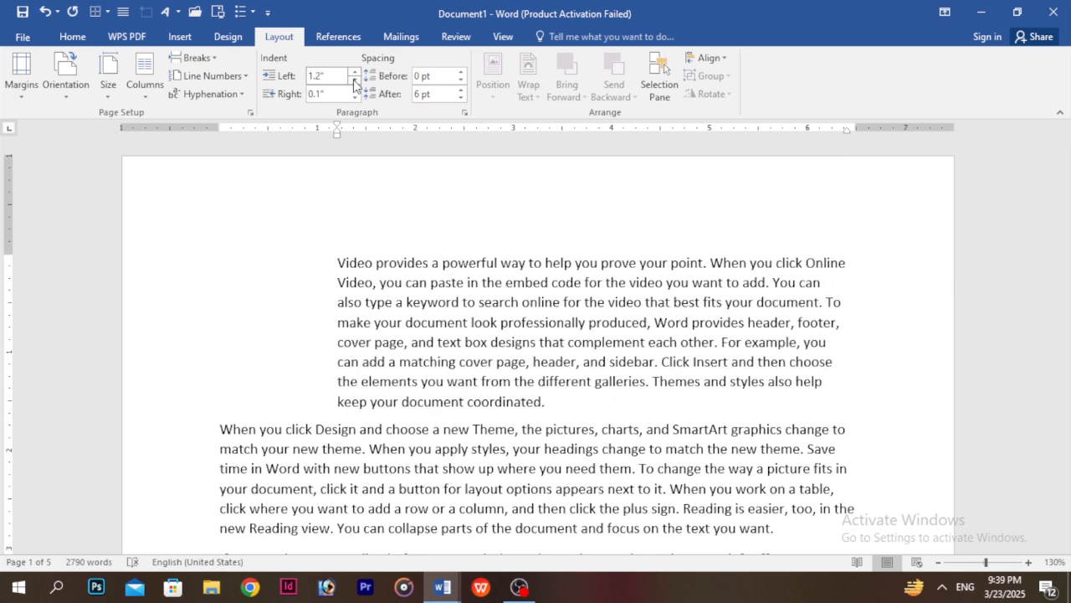
{"action": "left_click", "coordinate": [355, 73]}
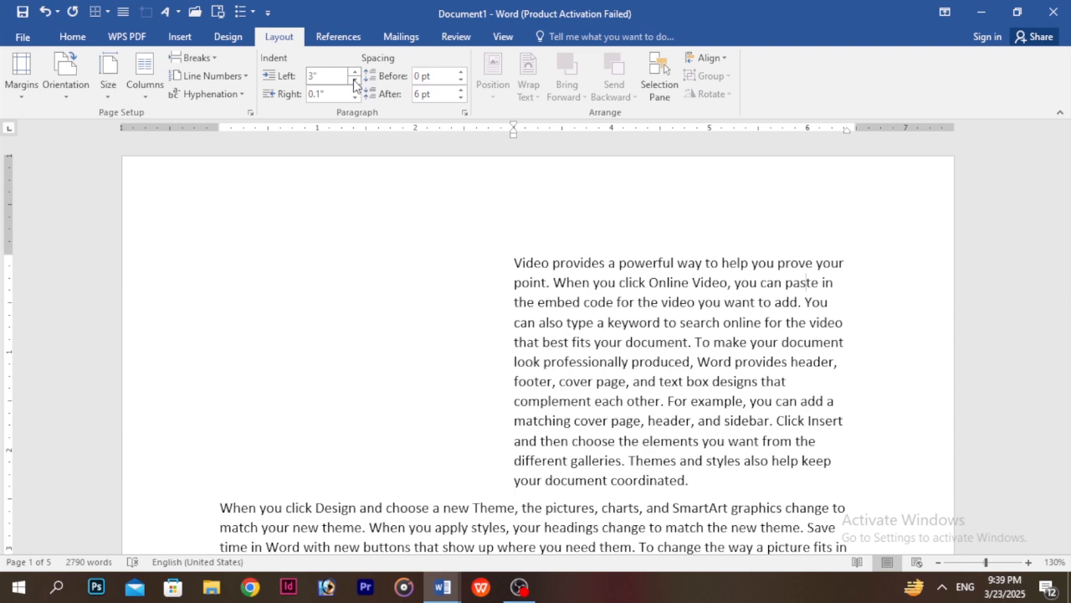
{"action": "left_click", "coordinate": [355, 81]}
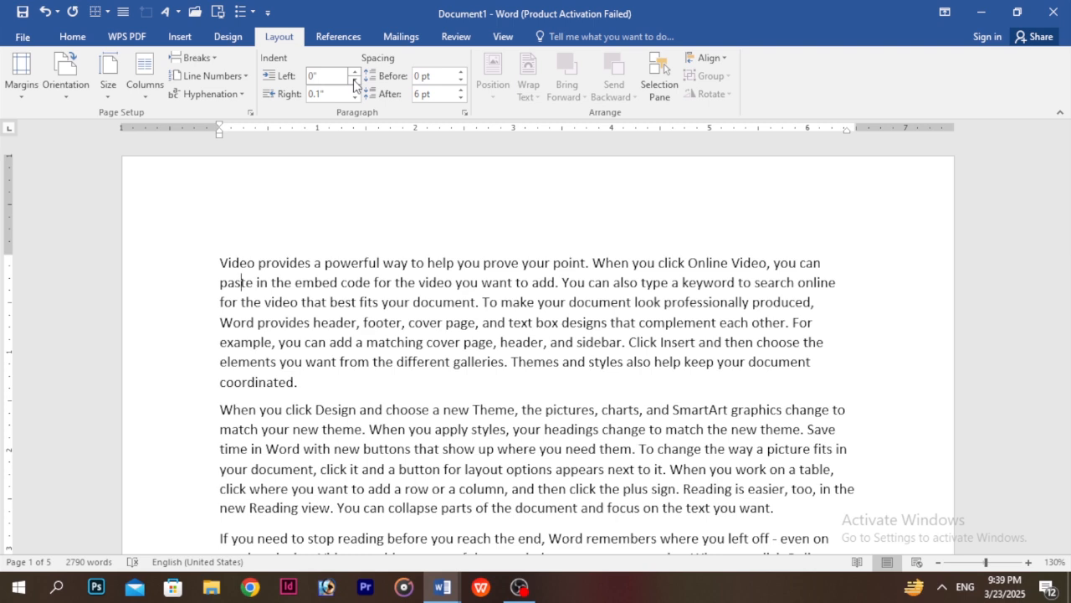
{"action": "key", "text": "Tab"}
{"action": "key", "text": "Tab"}
{"action": "key", "text": "BackSpace"}
{"action": "key", "text": "BackSpace"}
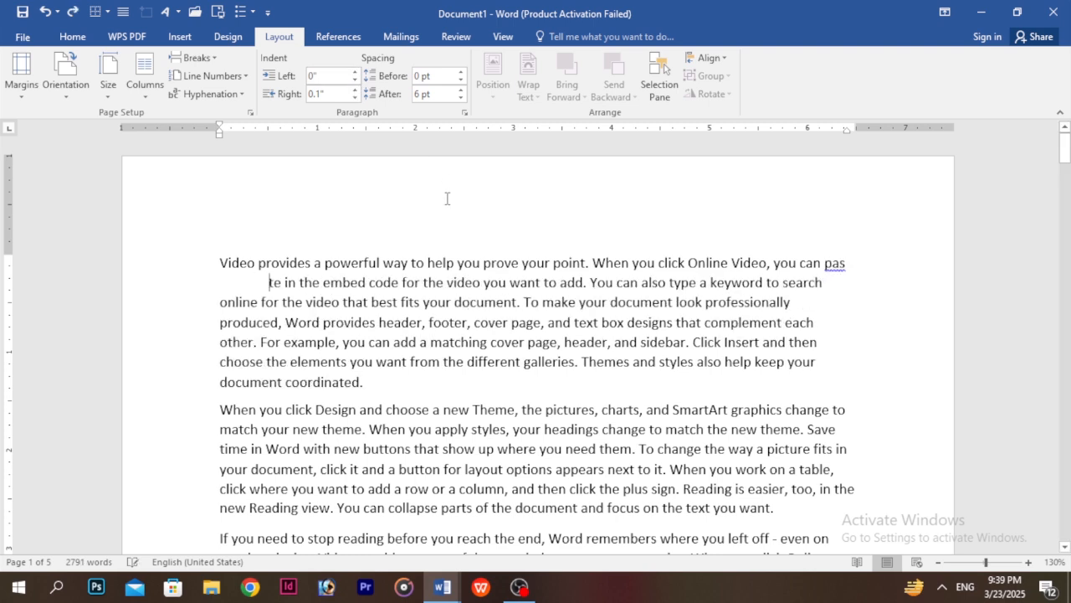
Step: Select the whole first paragraph and indent it by tab stops to 2.5 inches, dismissing the battery notice
{"action": "double_click", "coordinate": [196, 271]}
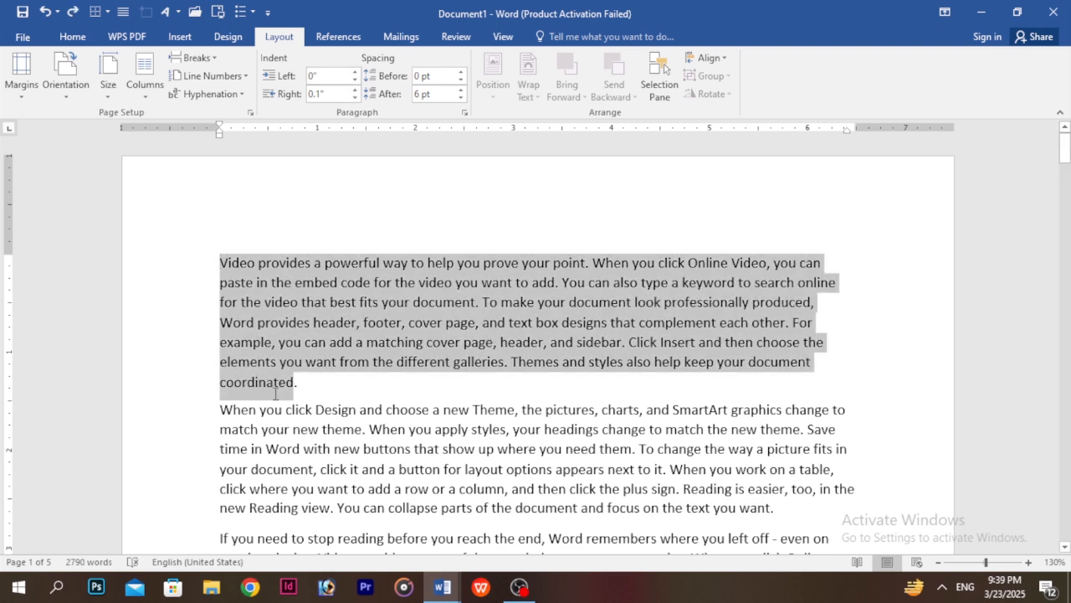
{"action": "key", "text": "Tab"}
{"action": "key", "text": "Tab"}
{"action": "key", "text": "Tab"}
{"action": "key", "text": "Tab"}
{"action": "key", "text": "Tab"}
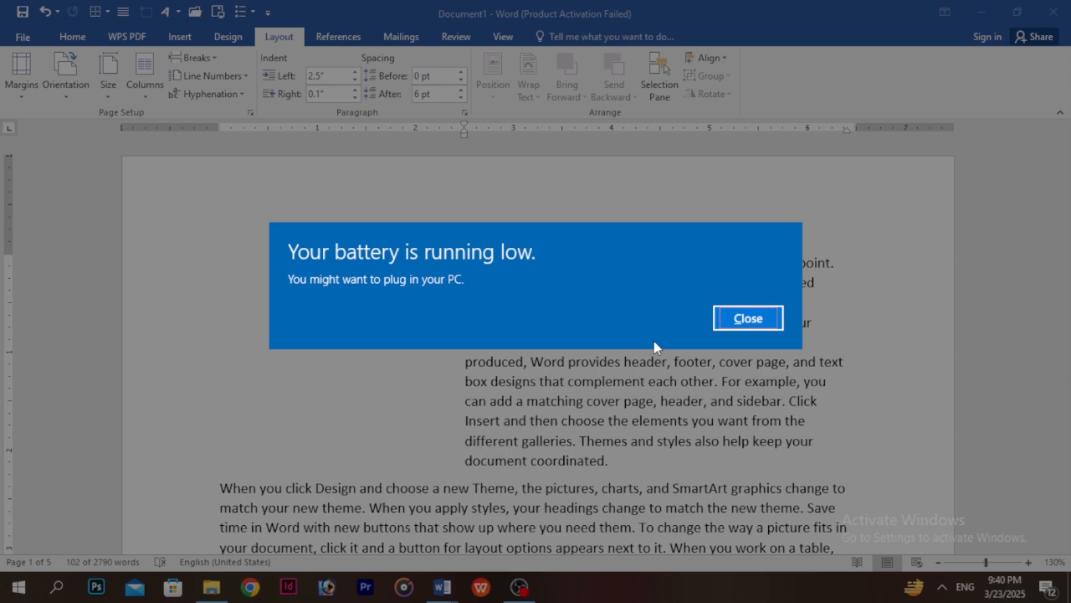
{"action": "left_click", "coordinate": [654, 341]}
{"action": "triple_click", "coordinate": [654, 341]}
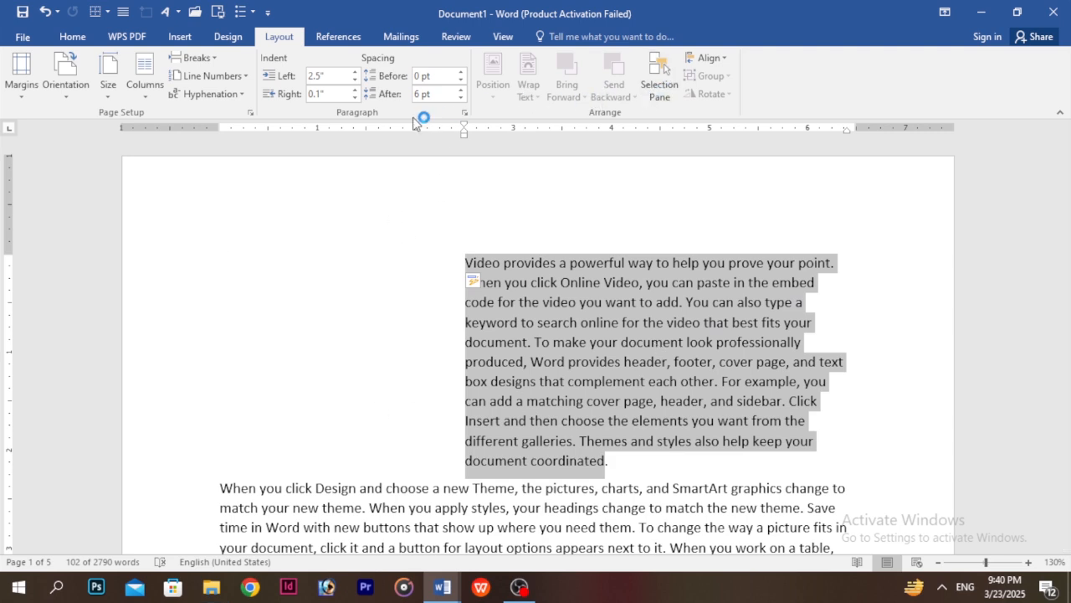
Step: Decrease the selected first paragraph's left indent to 0 and deselect it
{"action": "key", "text": "ctrl+shift+m"}
{"action": "key", "text": "ctrl+shift+m"}
{"action": "key", "text": "ctrl+shift+m"}
{"action": "key", "text": "ctrl+shift+m"}
{"action": "key", "text": "ctrl+shift+m"}
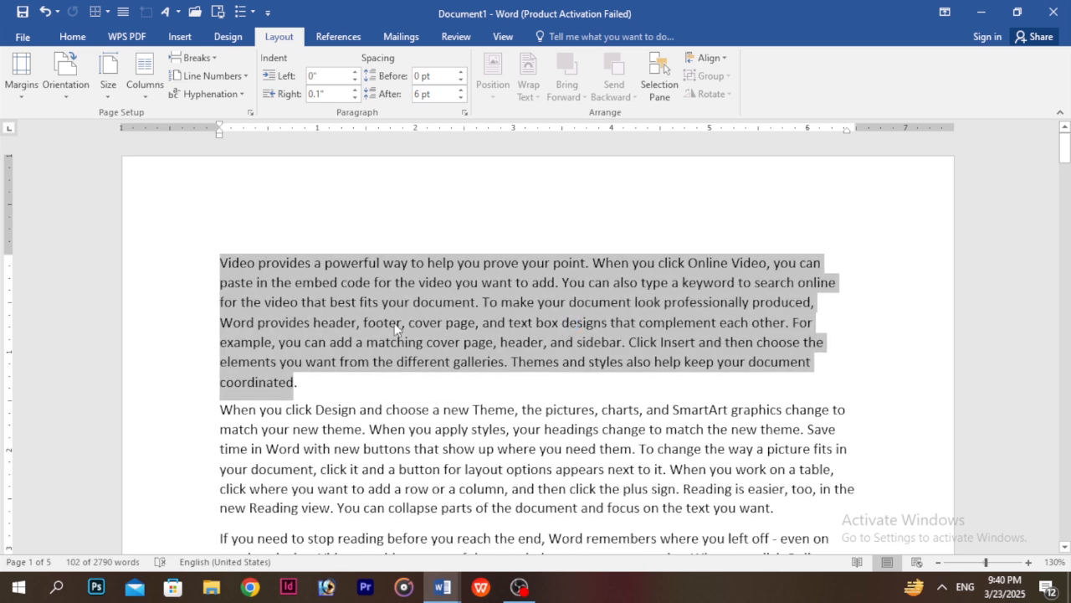
{"action": "left_click", "coordinate": [355, 325]}
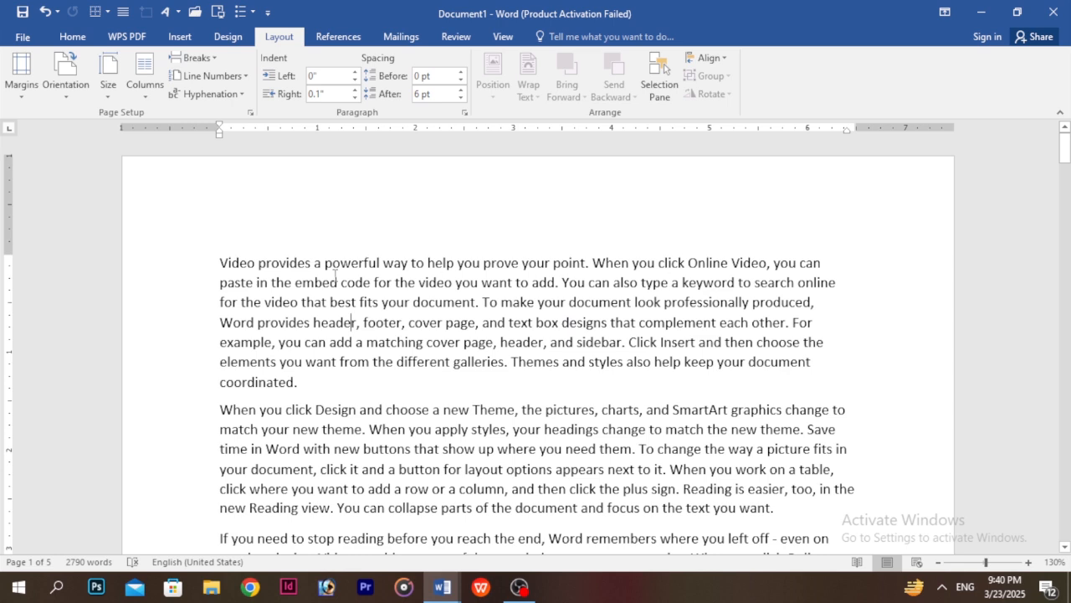
Step: Insert two paragraph breaks after "you can" at the end of the first paragraph's first line
{"action": "left_click", "coordinate": [827, 252]}
{"action": "key", "text": "Return"}
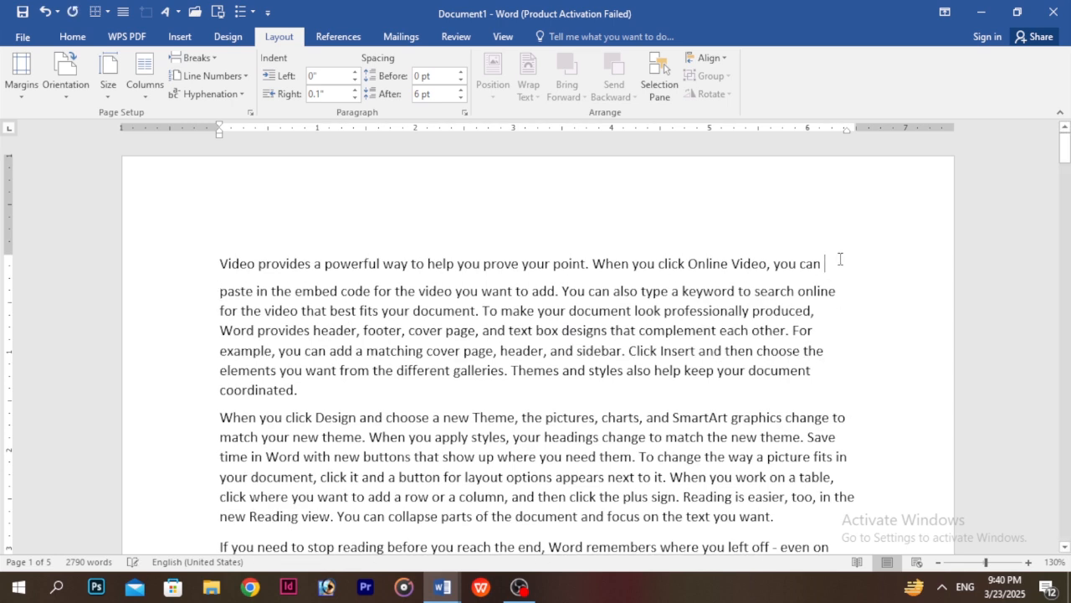
{"action": "key", "text": "Return"}
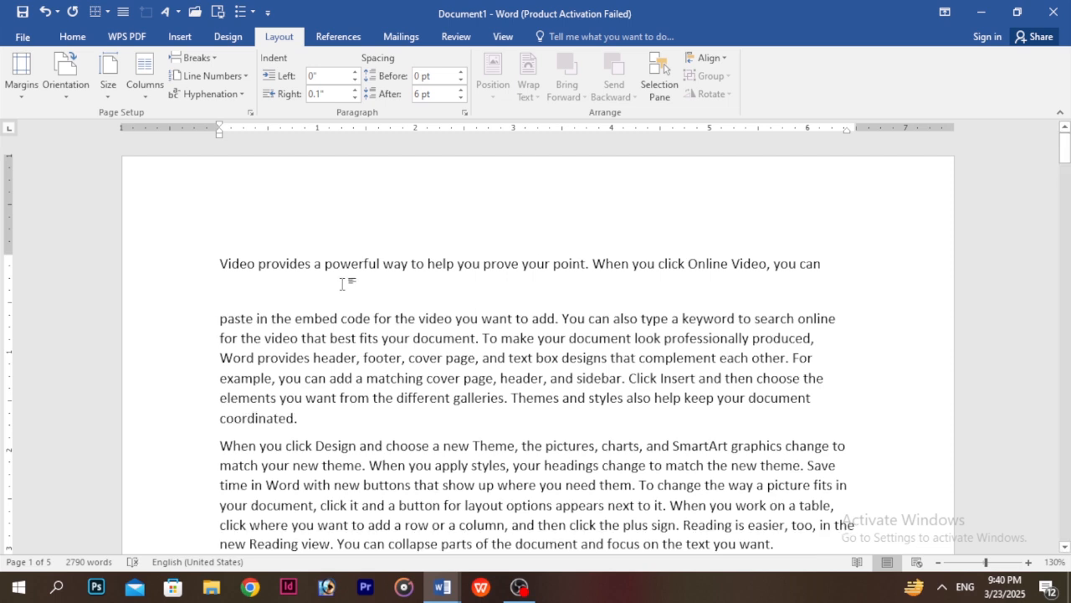
Step: Increase the left indent of the separated first line, and reduce it to 0.1 inch
{"action": "left_click", "coordinate": [222, 264]}
{"action": "left_click", "coordinate": [353, 72]}
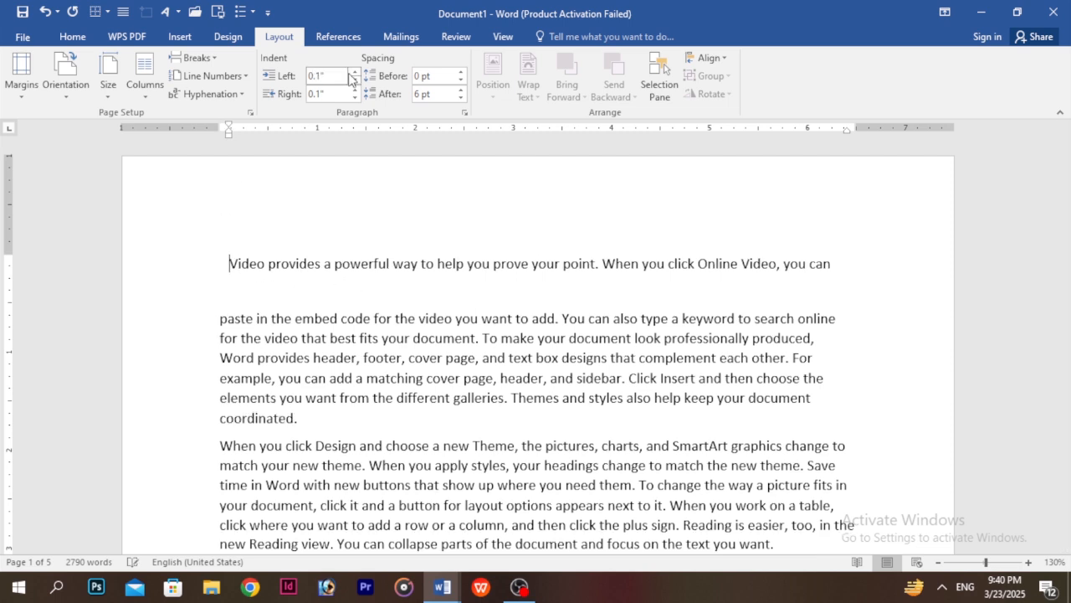
{"action": "left_click", "coordinate": [354, 72]}
{"action": "left_click", "coordinate": [353, 72]}
{"action": "left_click", "coordinate": [353, 73]}
{"action": "left_click", "coordinate": [352, 73]}
{"action": "left_click", "coordinate": [352, 73]}
{"action": "left_click", "coordinate": [353, 72]}
{"action": "left_click", "coordinate": [353, 72]}
{"action": "left_click", "coordinate": [354, 91]}
{"action": "left_click", "coordinate": [356, 80]}
{"action": "left_click", "coordinate": [356, 80]}
{"action": "left_click", "coordinate": [356, 81]}
{"action": "left_click", "coordinate": [356, 80]}
{"action": "left_click", "coordinate": [356, 81]}
{"action": "left_click", "coordinate": [355, 80]}
{"action": "left_click", "coordinate": [356, 81]}
Step: Delete the blank paragraph below the separated first line and restore it
{"action": "left_click", "coordinate": [254, 300]}
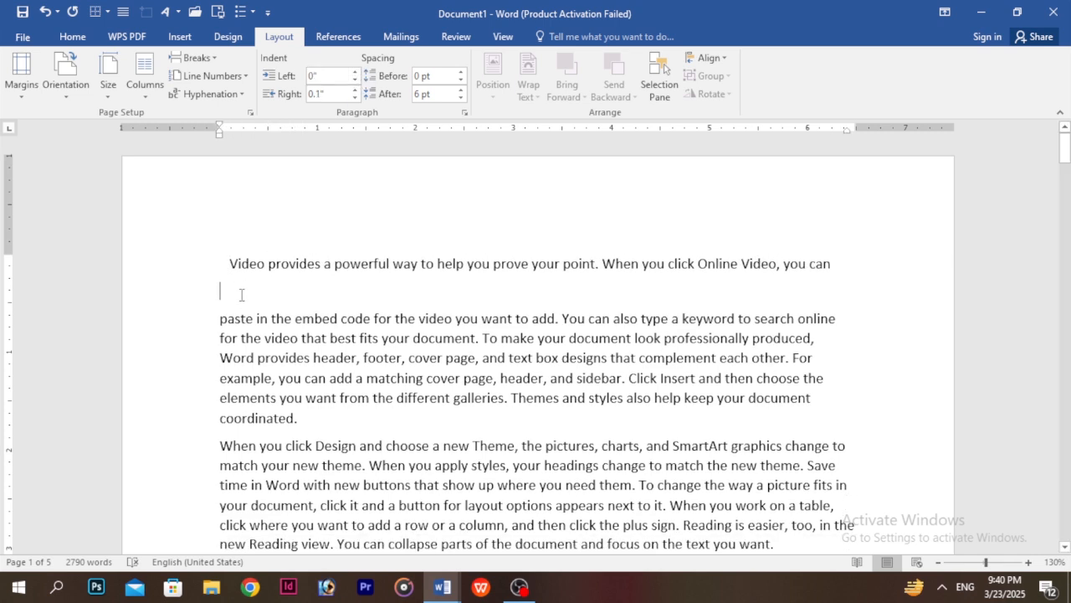
{"action": "key", "text": "Delete"}
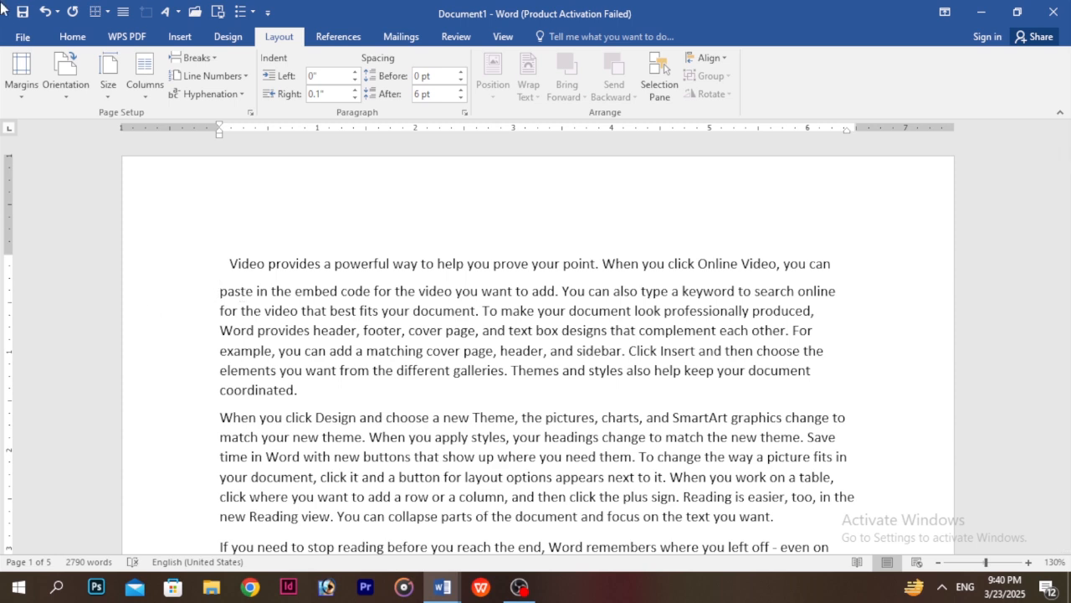
{"action": "key", "text": "Return"}
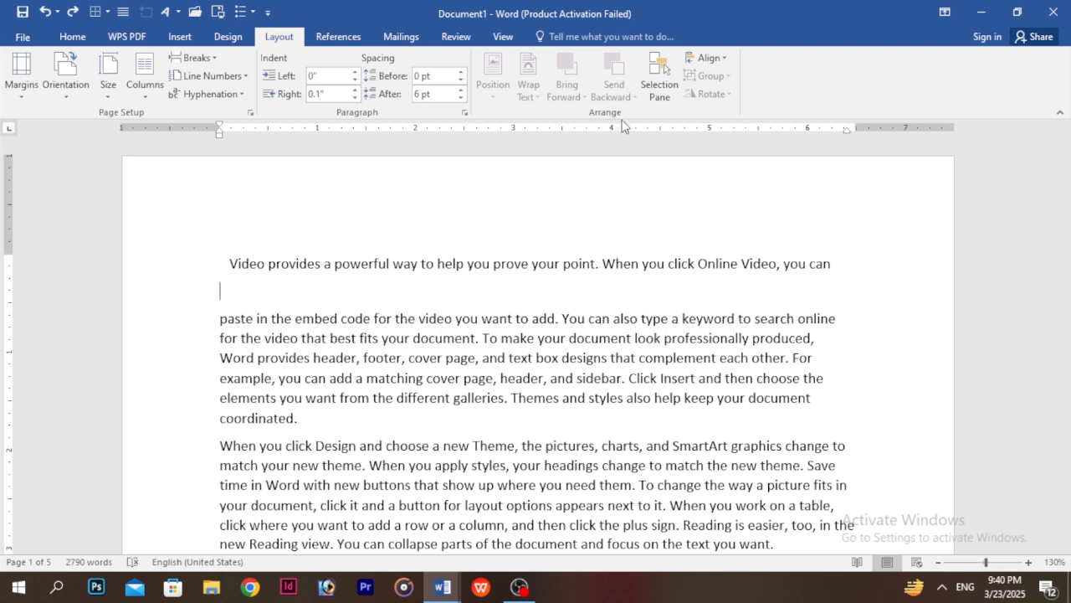
Step: Undo the line's indent changes and the paragraph breaks so the first paragraph is whole again
{"action": "key", "text": "ctrl+z"}
{"action": "key", "text": "ctrl+z"}
{"action": "key", "text": "ctrl+z"}
{"action": "key", "text": "ctrl+z"}
{"action": "key", "text": "ctrl+z"}
{"action": "key", "text": "ctrl+z"}
{"action": "key", "text": "ctrl+z"}
{"action": "key", "text": "ctrl+z"}
{"action": "key", "text": "ctrl+z"}
{"action": "key", "text": "ctrl+z"}
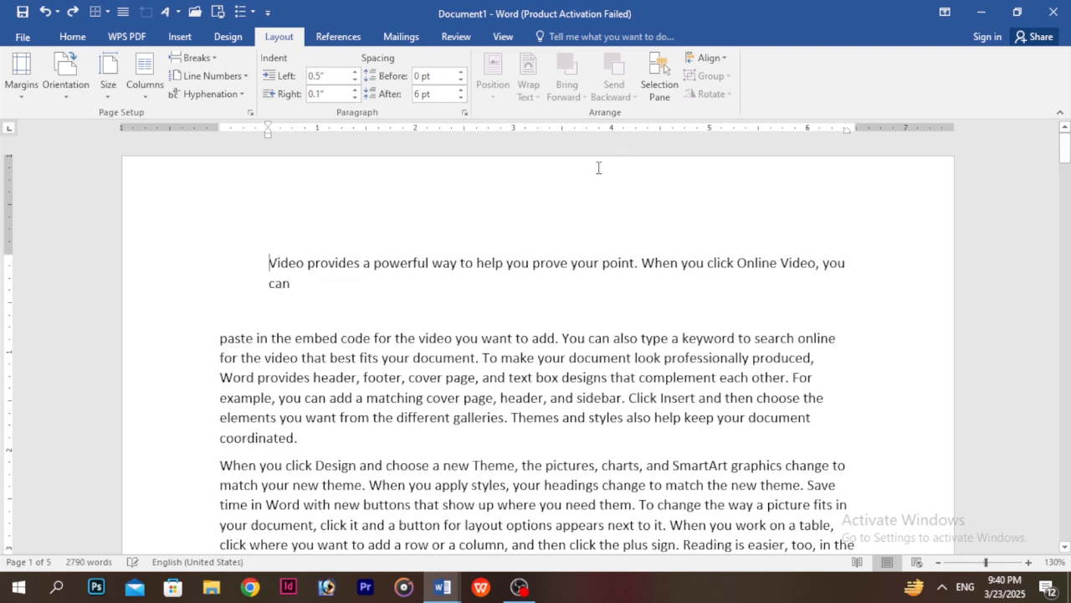
{"action": "key", "text": "ctrl+z"}
{"action": "key", "text": "ctrl+z"}
{"action": "key", "text": "ctrl+z"}
{"action": "key", "text": "ctrl+z"}
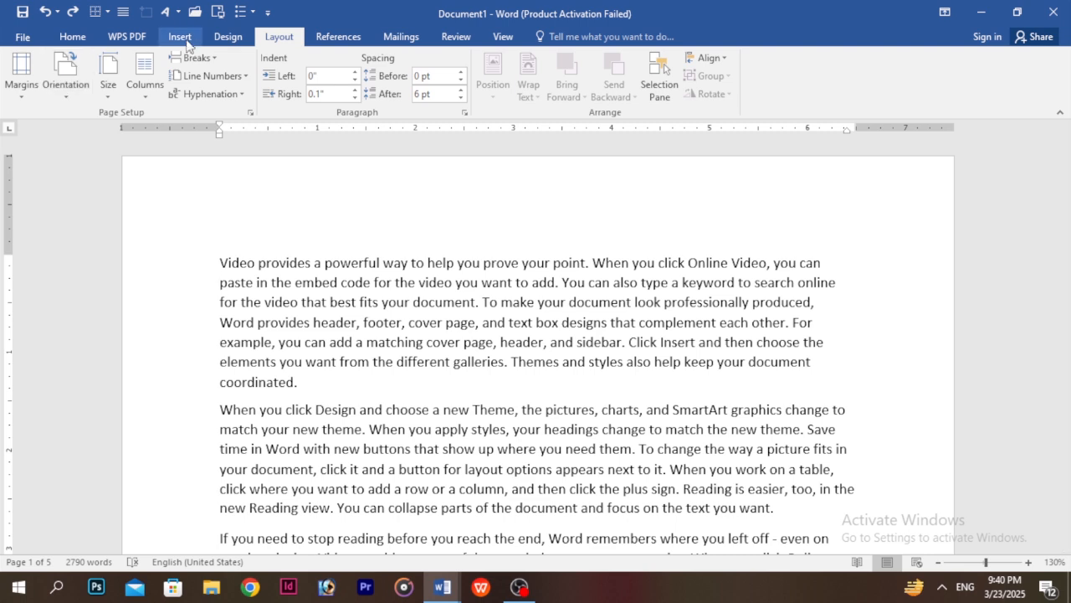
Step: Draw a rectangle about 2.26 inches wide and 2.03 inches high over the first two paragraphs
{"action": "left_click", "coordinate": [181, 37]}
{"action": "left_click", "coordinate": [217, 80]}
{"action": "left_click", "coordinate": [253, 126]}
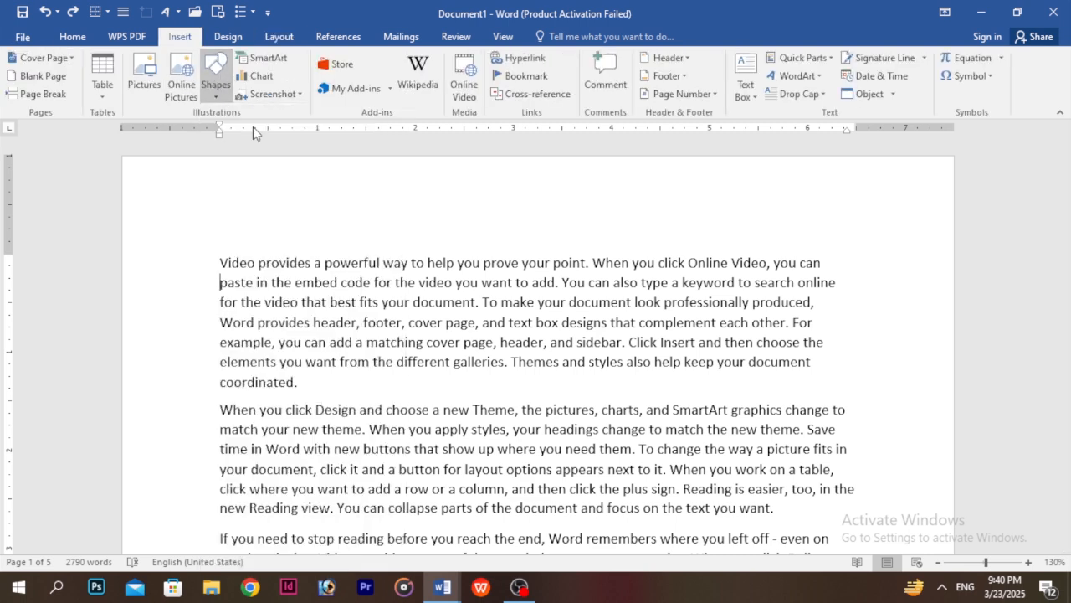
{"action": "left_click_drag", "start_coordinate": [262, 259], "coordinate": [486, 457]}
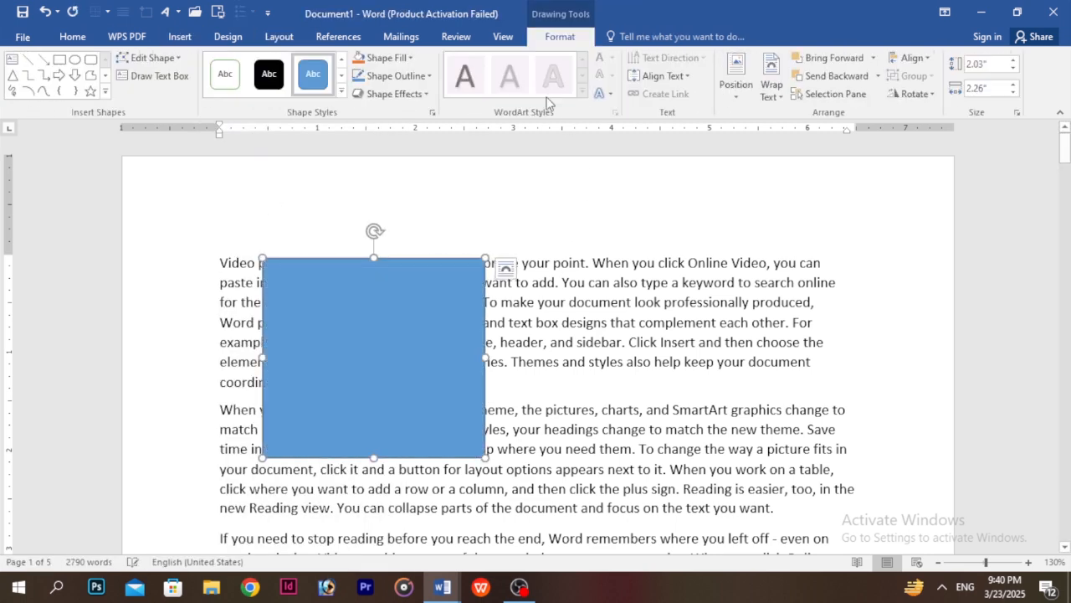
Step: Move the rectangle towards page 1's upper-left corner, over the start of the first paragraph
{"action": "left_click", "coordinate": [291, 36]}
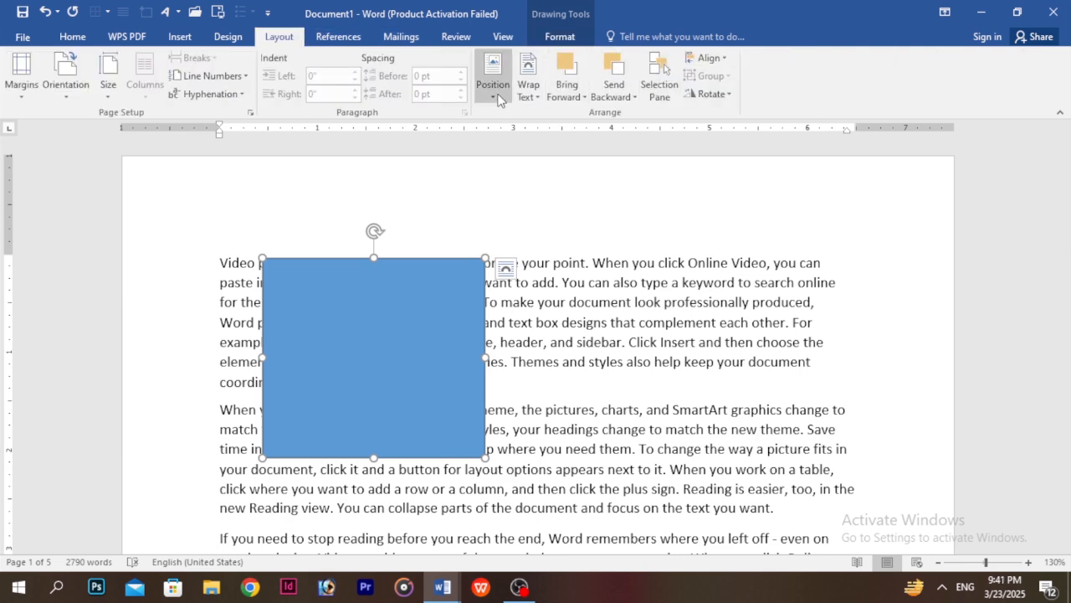
{"action": "left_click_drag", "start_coordinate": [390, 353], "coordinate": [409, 355]}
{"action": "scroll", "coordinate": [409, 355], "scroll_direction": "down", "scroll_amount": 4}
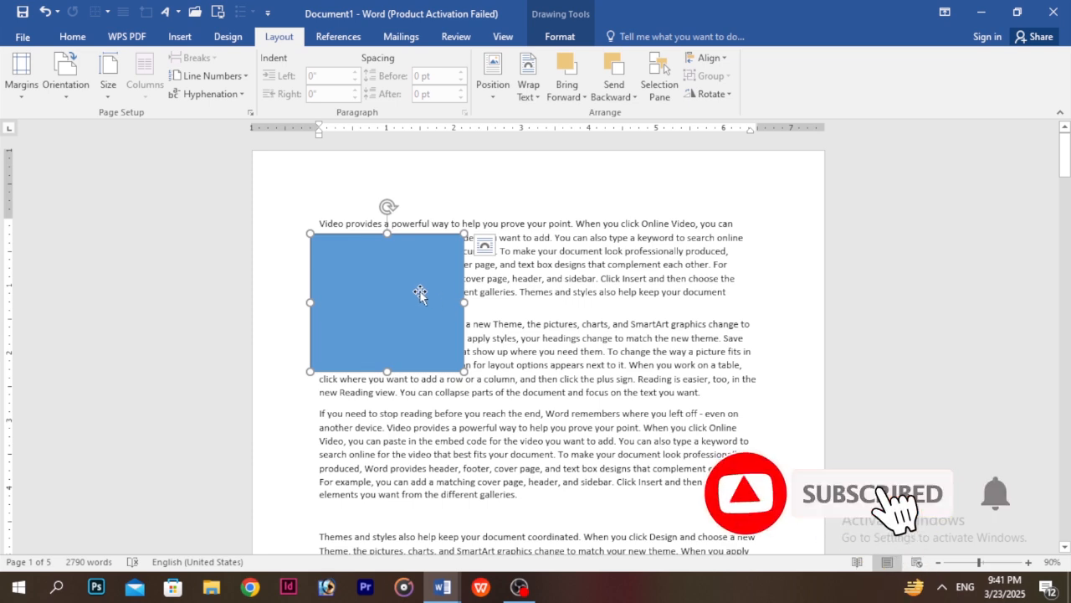
{"action": "left_click_drag", "start_coordinate": [421, 293], "coordinate": [363, 226]}
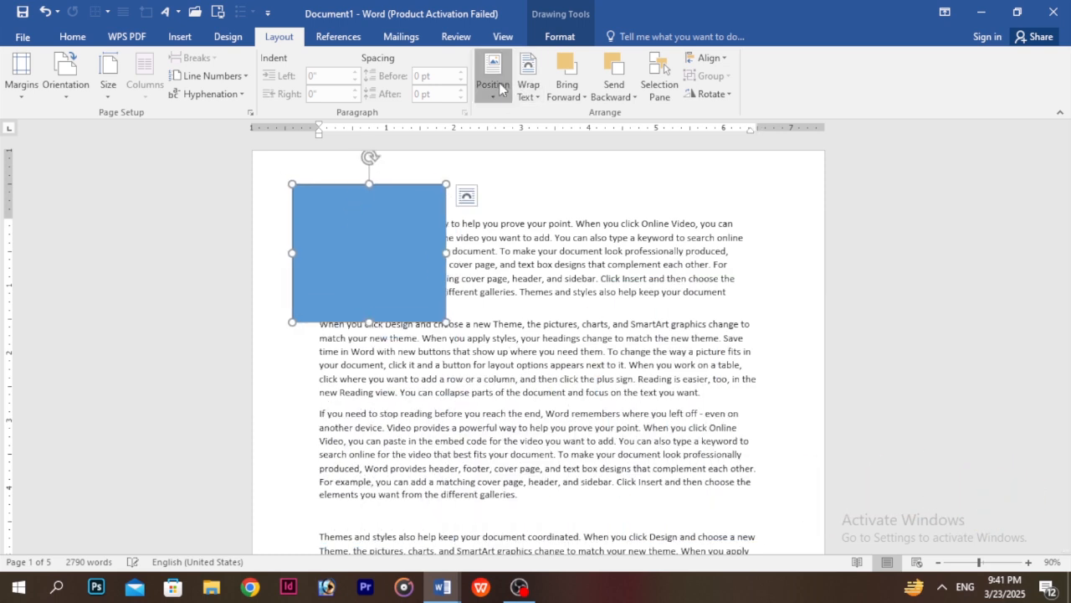
Step: Position the rectangle at the bottom centre of page 1 with text wrapping around it
{"action": "left_click", "coordinate": [500, 90]}
{"action": "left_click", "coordinate": [578, 278]}
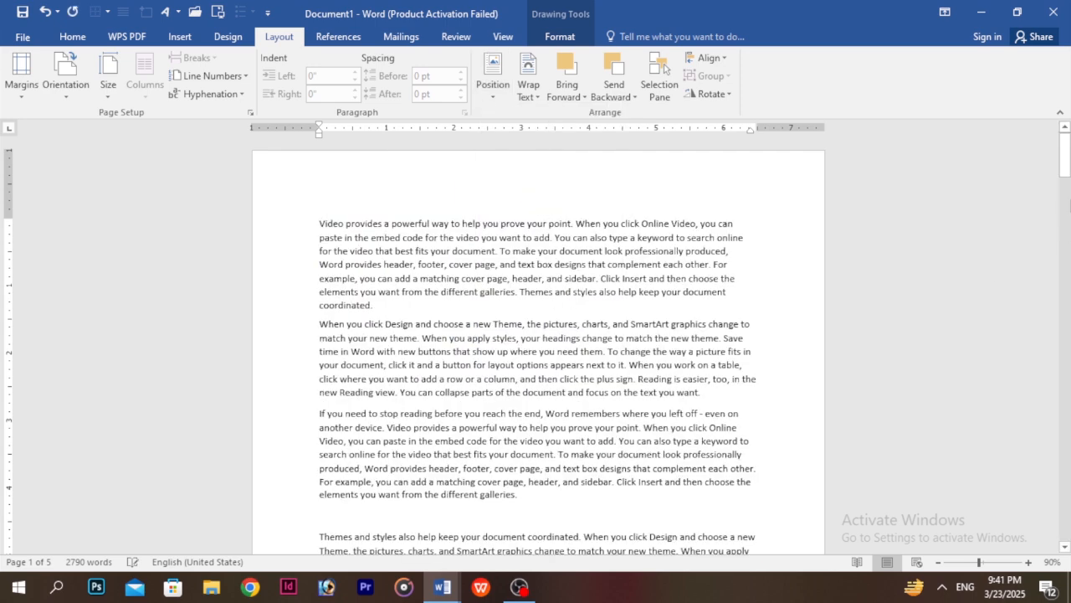
{"action": "scroll", "coordinate": [1068, 164], "scroll_direction": "down", "scroll_amount": 10}
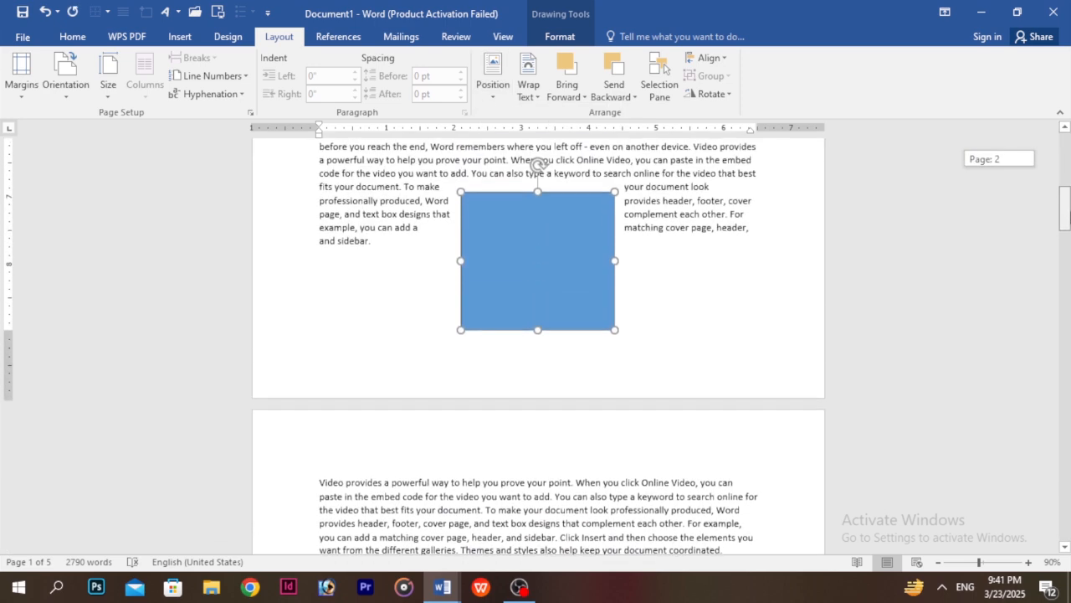
Step: Position the rectangle at the top centre of page 1 with text wrapping around it
{"action": "left_click", "coordinate": [492, 84]}
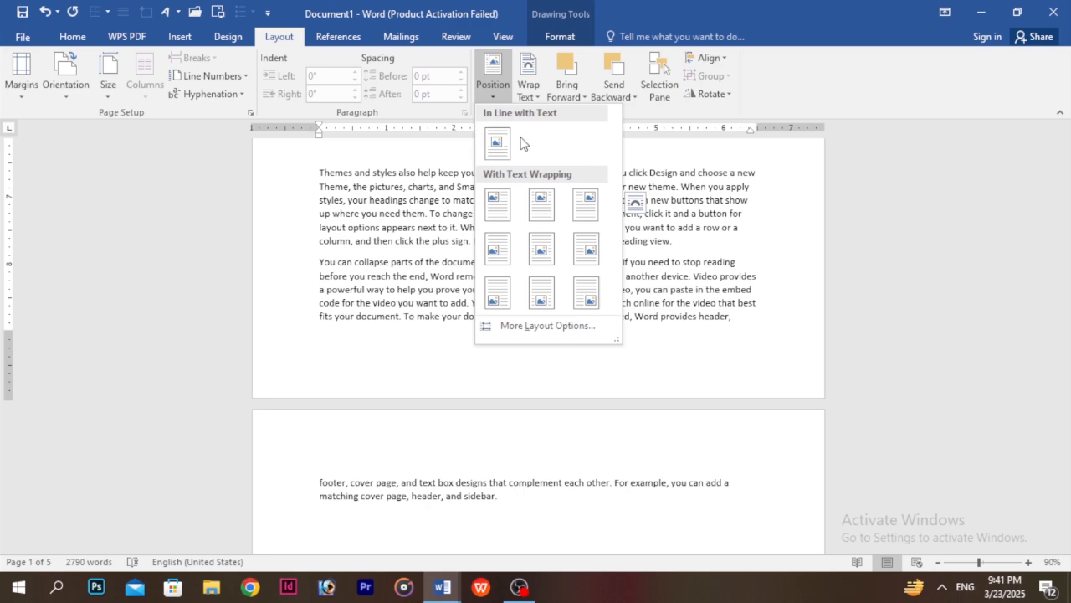
{"action": "left_click", "coordinate": [543, 199]}
{"action": "left_click_drag", "start_coordinate": [1068, 243], "coordinate": [1065, 157]}
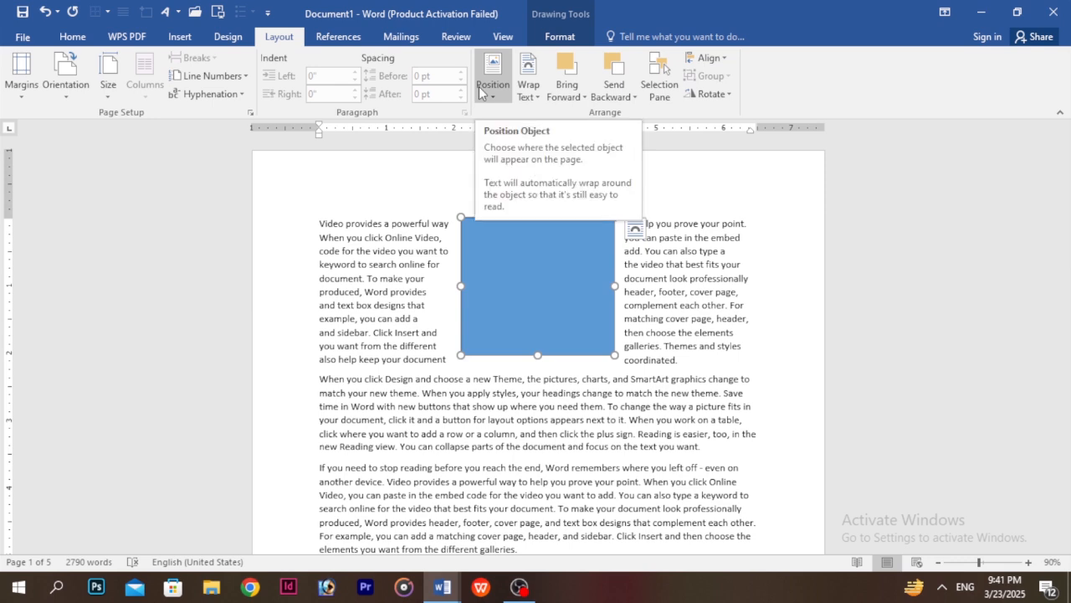
Step: Set the rectangle's text wrapping to In Line with Text and try to move it across the line
{"action": "left_click", "coordinate": [528, 89]}
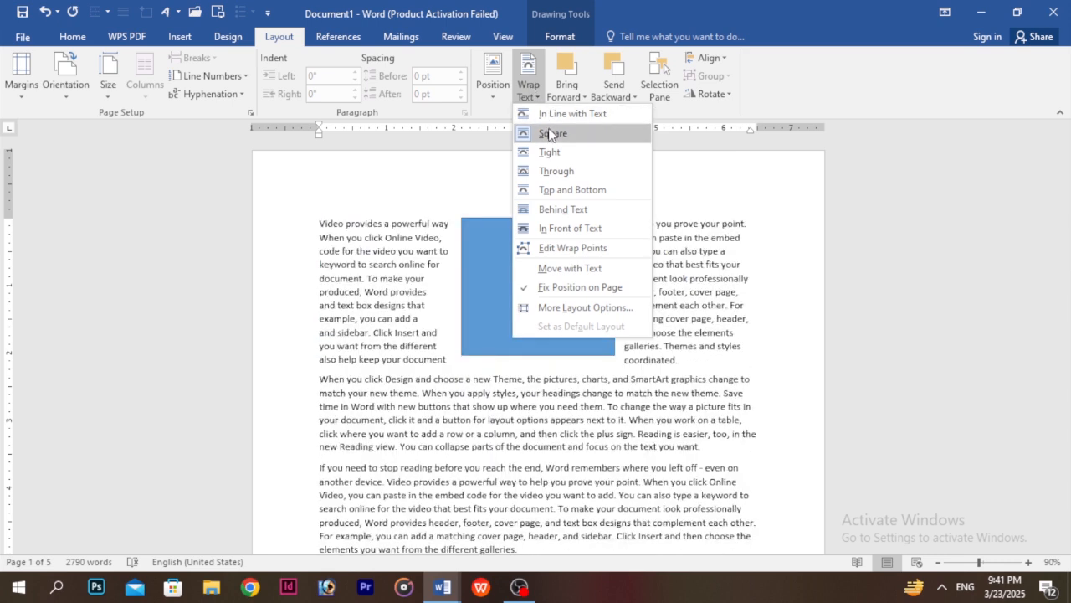
{"action": "left_click", "coordinate": [548, 114]}
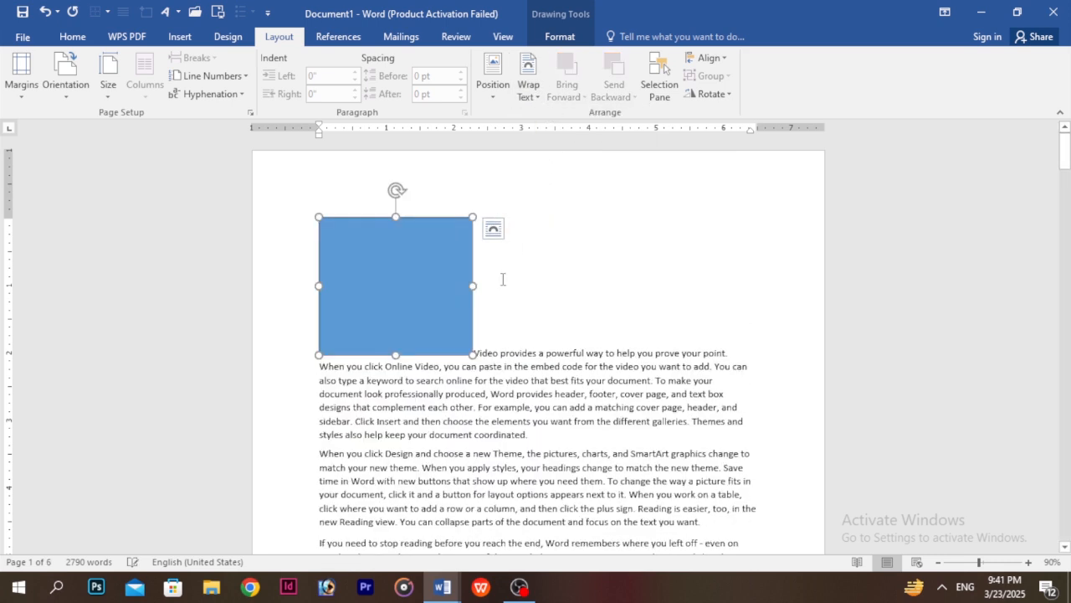
{"action": "left_click", "coordinate": [528, 89]}
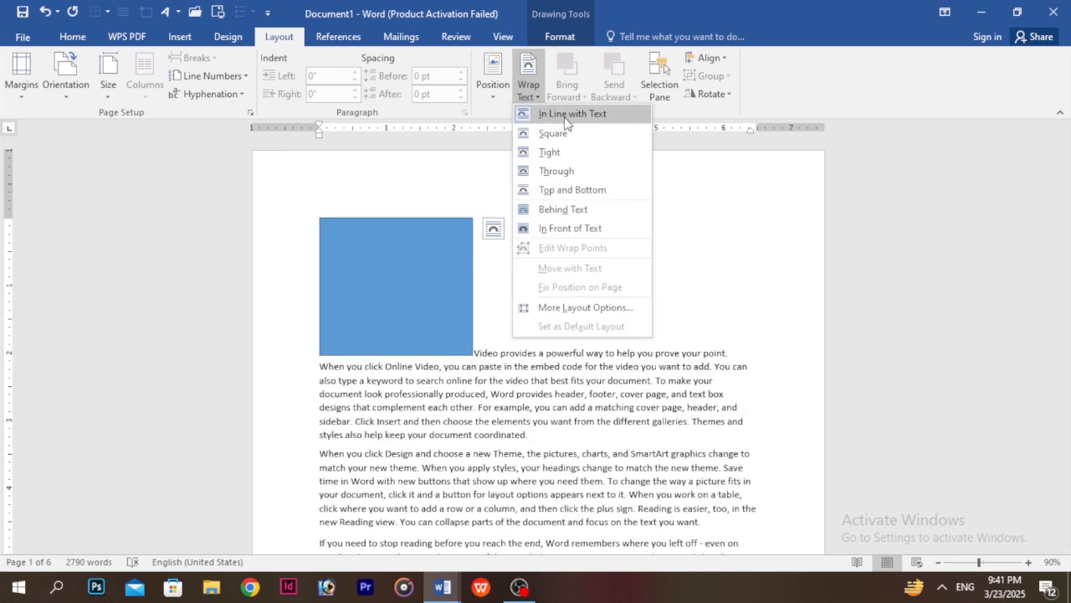
{"action": "left_click", "coordinate": [456, 321]}
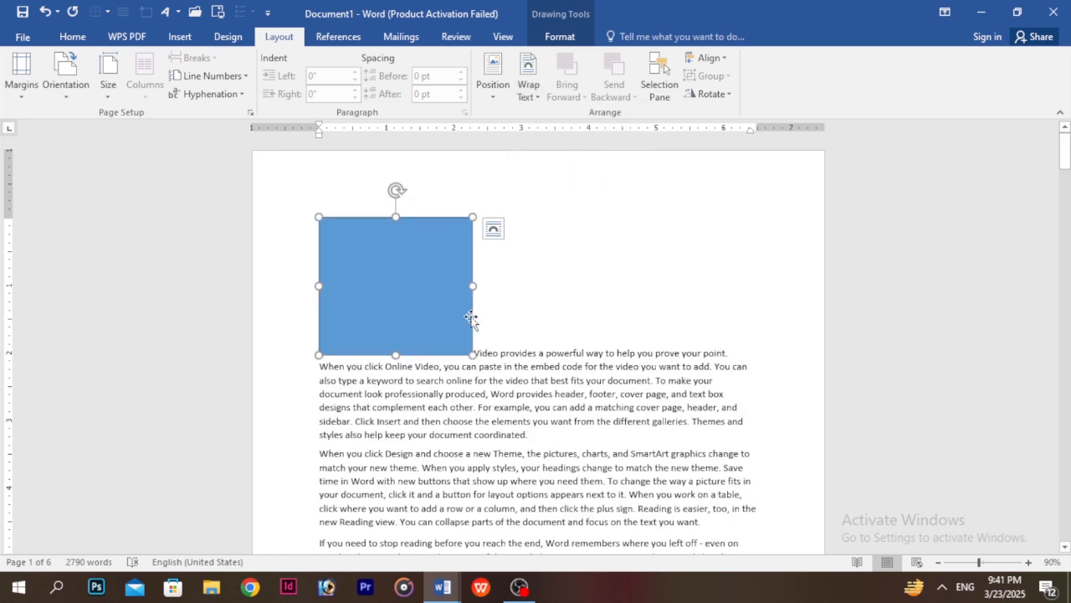
{"action": "left_click_drag", "start_coordinate": [483, 355], "coordinate": [737, 349]}
{"action": "left_click", "coordinate": [394, 299]}
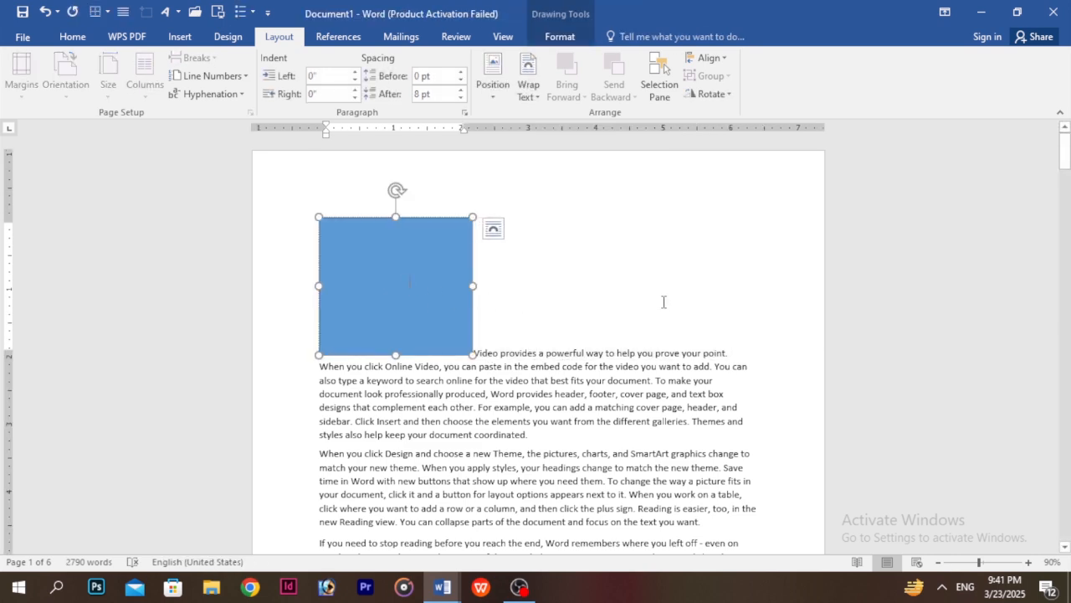
Step: Reapply In Line with Text wrapping to the rectangle, leaving its position presets unapplied
{"action": "left_click", "coordinate": [533, 97]}
{"action": "left_click", "coordinate": [492, 84]}
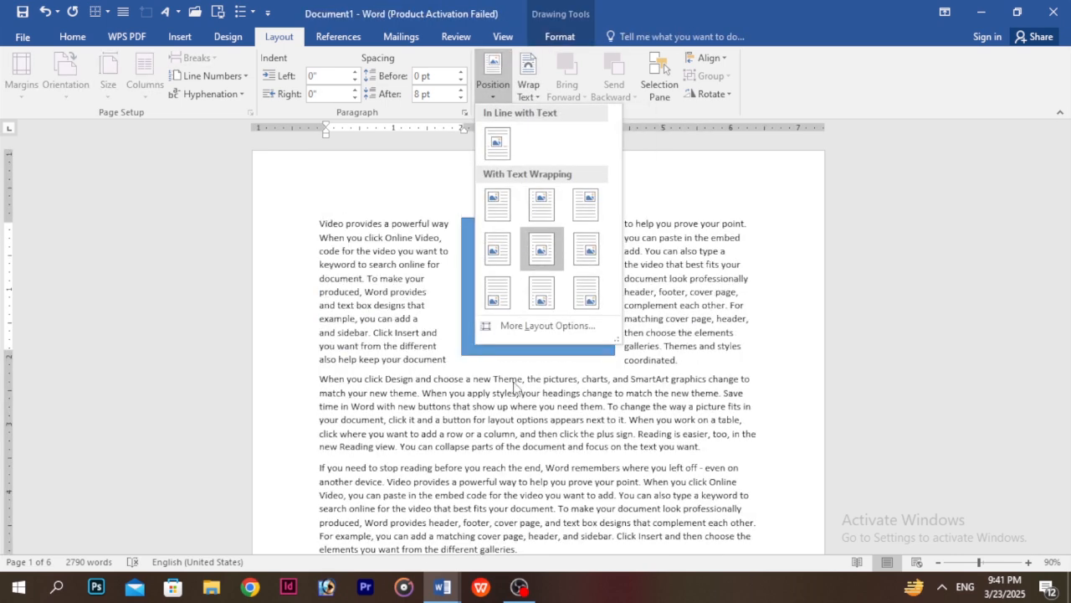
{"action": "left_click", "coordinate": [506, 367]}
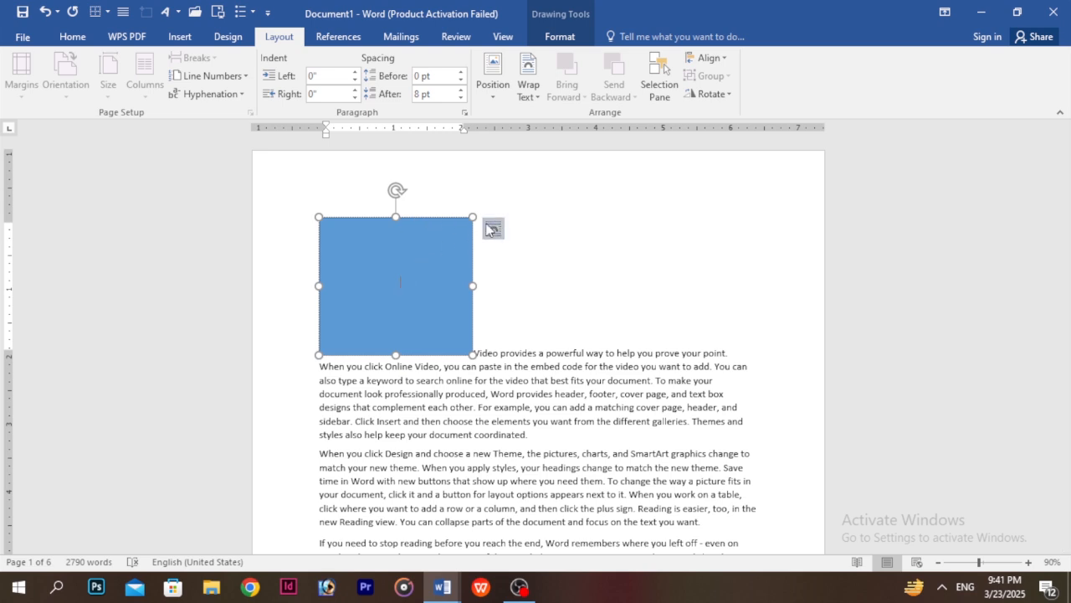
{"action": "left_click", "coordinate": [528, 88]}
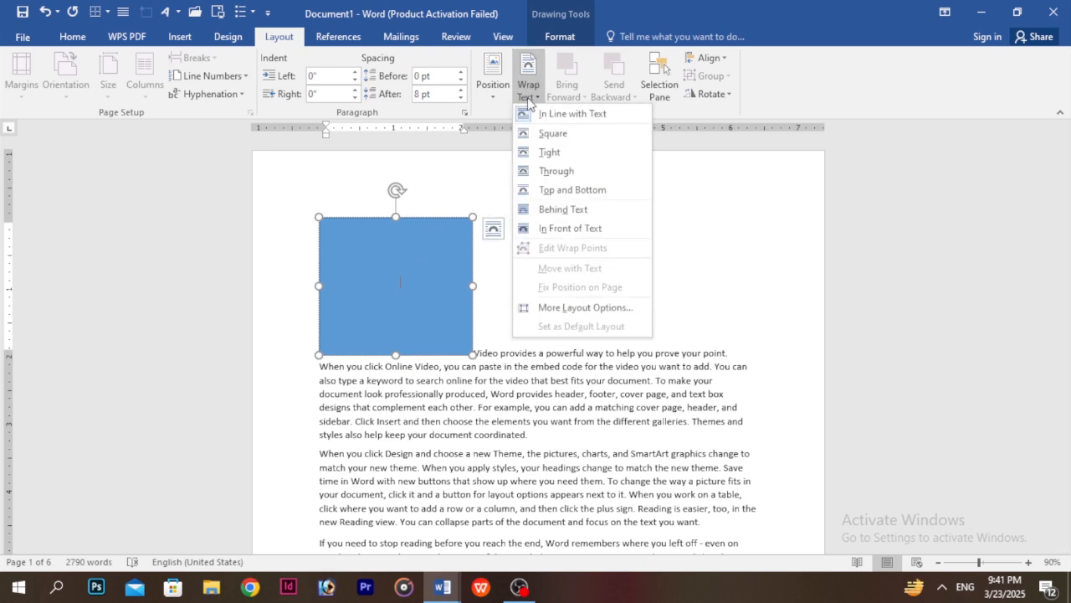
{"action": "left_click", "coordinate": [566, 117]}
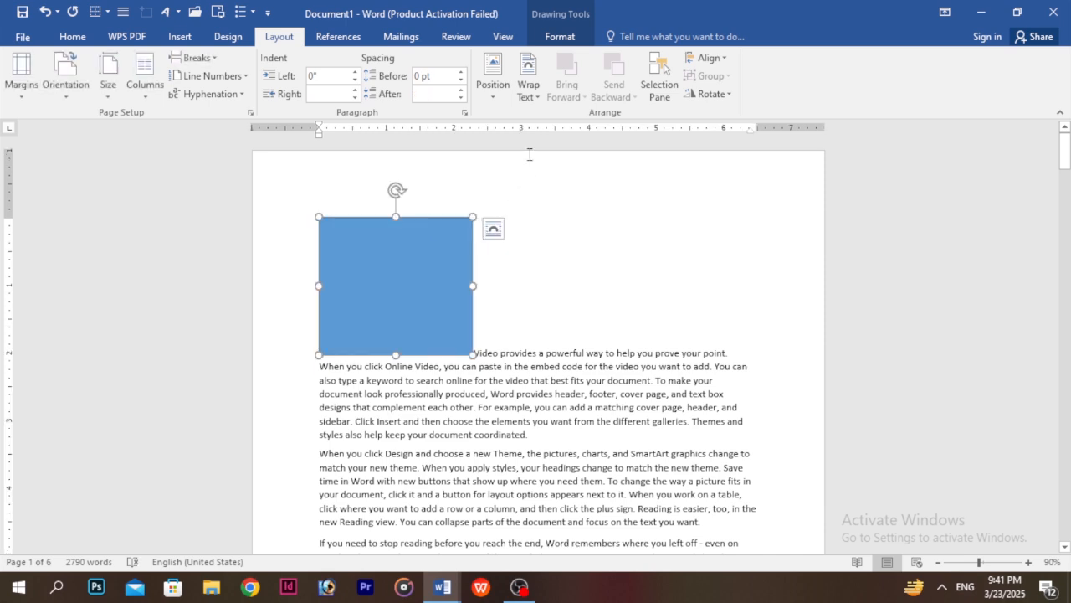
Step: Position the rectangle at the top centre of page 1 and set its text wrapping to Square
{"action": "left_click", "coordinate": [493, 84]}
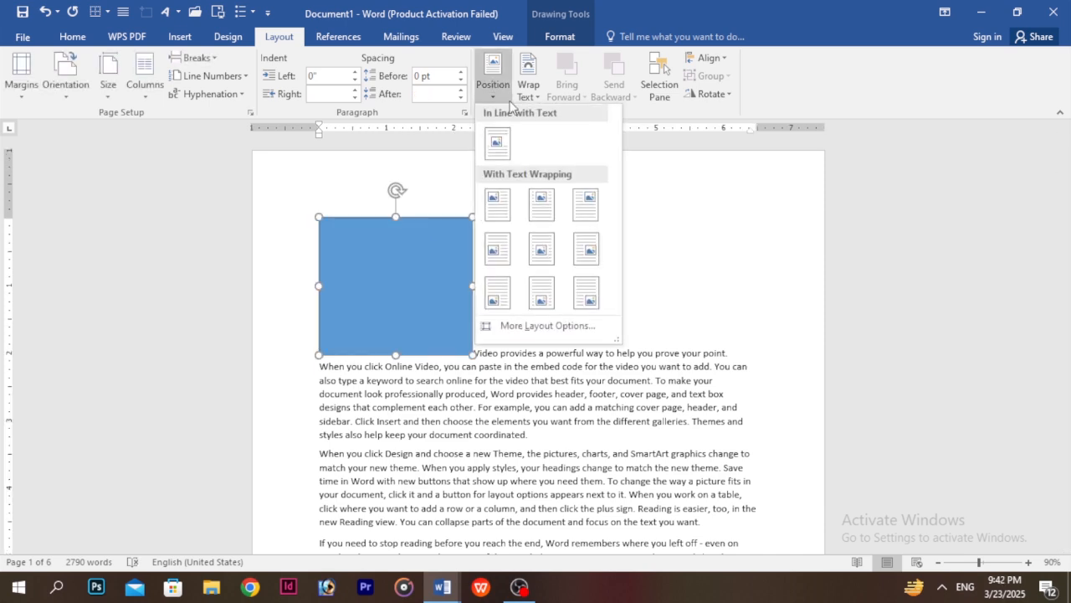
{"action": "left_click", "coordinate": [540, 203]}
{"action": "left_click", "coordinate": [528, 83]}
{"action": "left_click", "coordinate": [554, 131]}
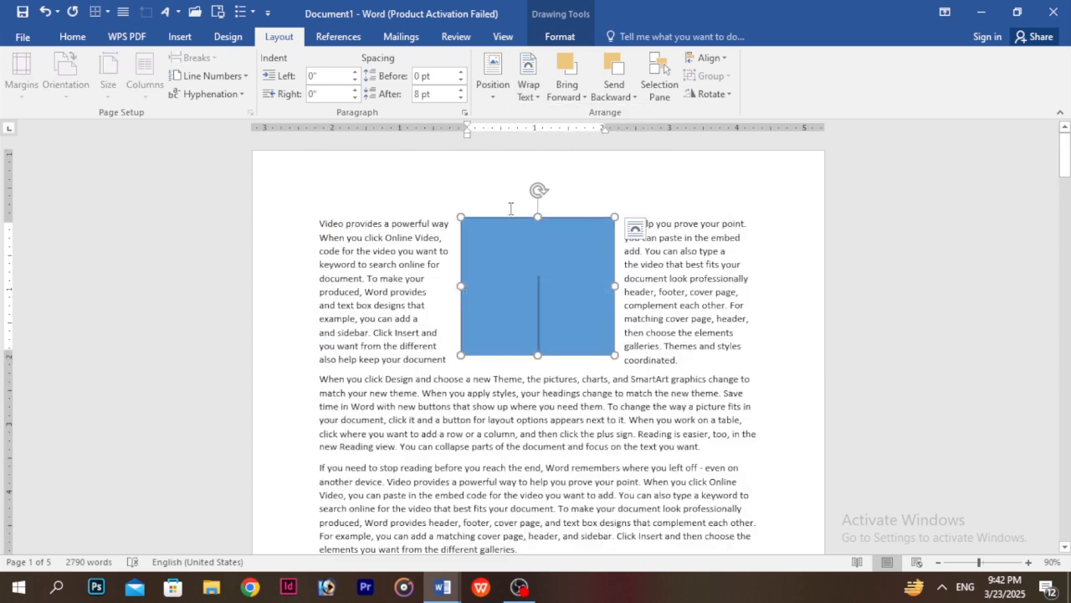
Step: Move the rectangle slightly down and left within the first paragraph, and delete it from page 1
{"action": "left_click", "coordinate": [429, 339]}
{"action": "left_click", "coordinate": [481, 224]}
{"action": "left_click_drag", "start_coordinate": [481, 224], "coordinate": [435, 238]}
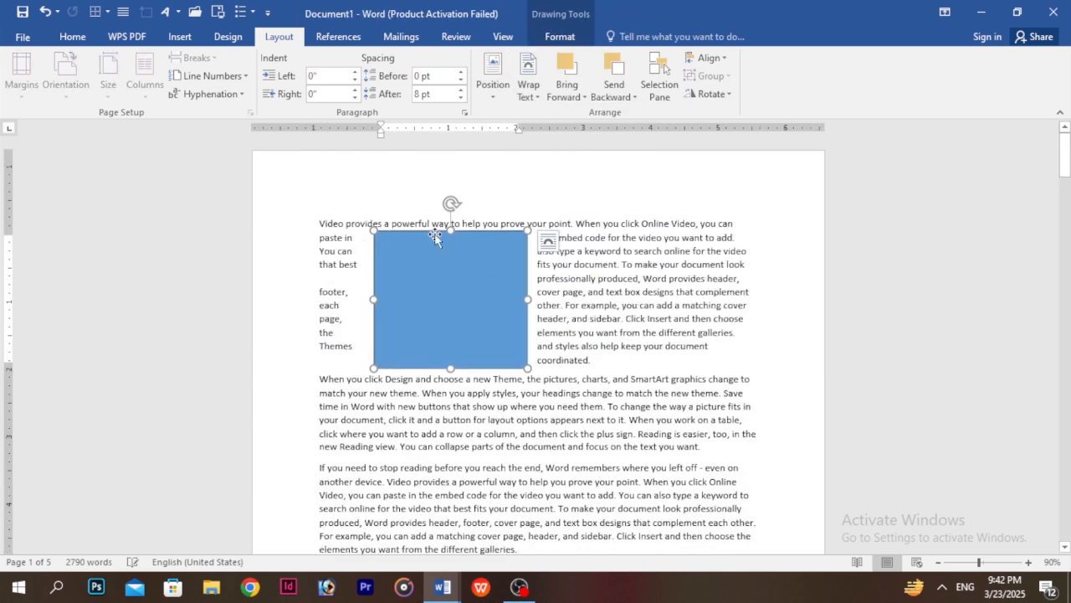
{"action": "key", "text": "Delete"}
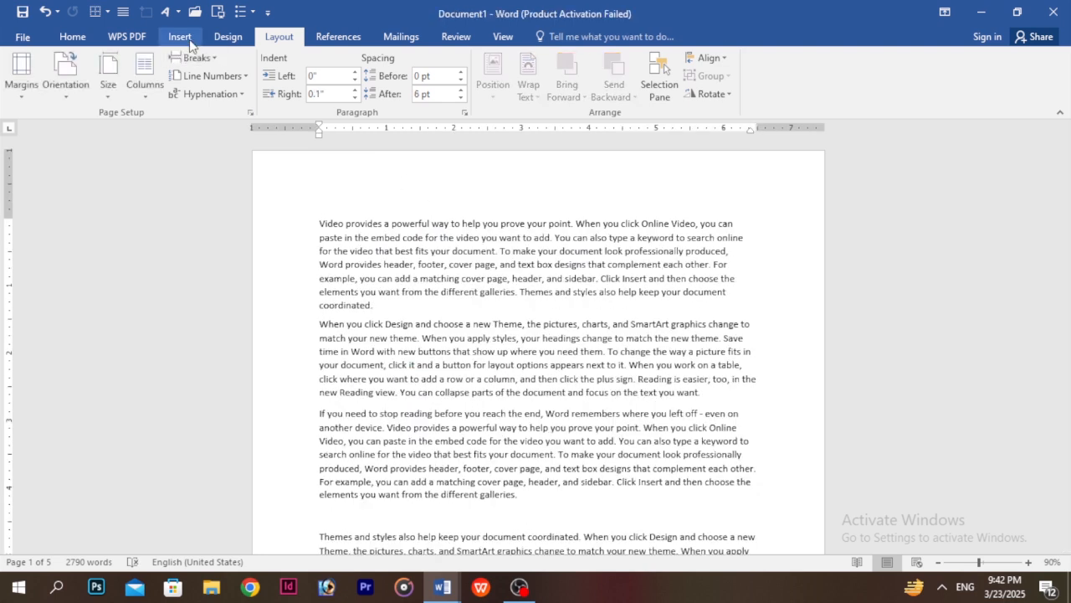
Step: Draw a new rectangle about 1.88 inches wide and 2.05 inches high over the first two paragraphs
{"action": "left_click", "coordinate": [180, 36]}
{"action": "left_click", "coordinate": [215, 83]}
{"action": "left_click", "coordinate": [251, 130]}
{"action": "left_click_drag", "start_coordinate": [346, 259], "coordinate": [475, 396]}
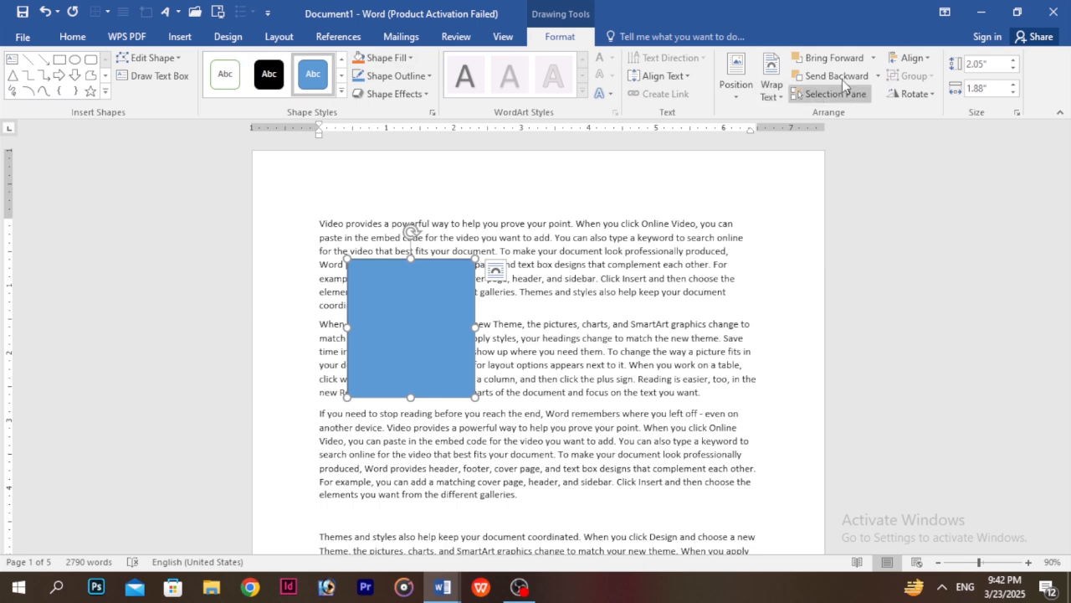
Step: Set the new rectangle's text wrapping to Square and move it around within the first two paragraphs
{"action": "left_click", "coordinate": [284, 37]}
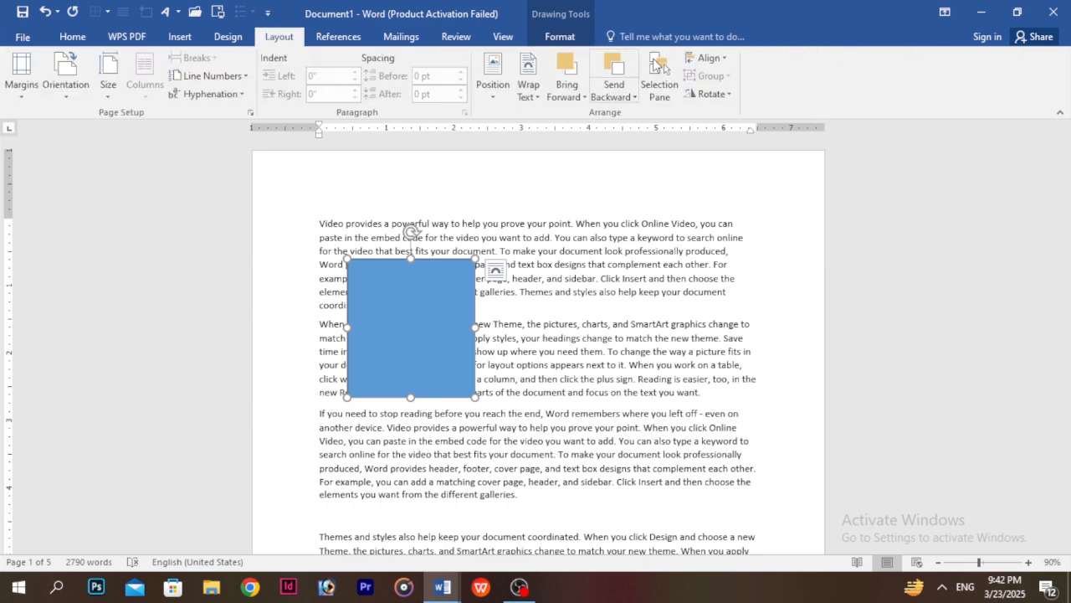
{"action": "left_click", "coordinate": [528, 80]}
{"action": "left_click", "coordinate": [577, 134]}
{"action": "left_click_drag", "start_coordinate": [420, 325], "coordinate": [452, 283]}
{"action": "left_click_drag", "start_coordinate": [509, 239], "coordinate": [527, 239]}
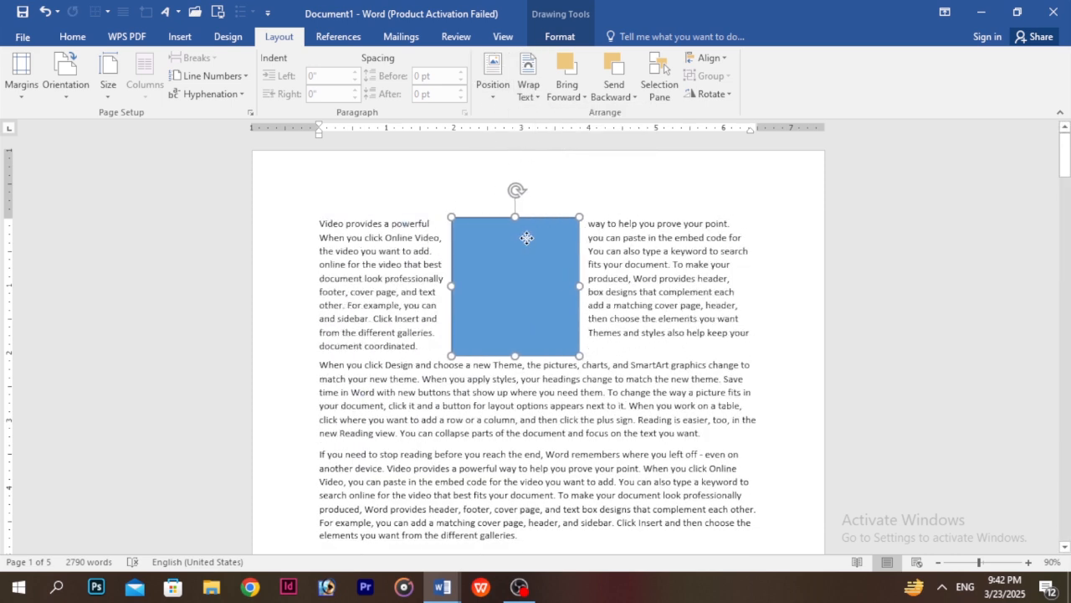
{"action": "left_click_drag", "start_coordinate": [503, 290], "coordinate": [423, 308]}
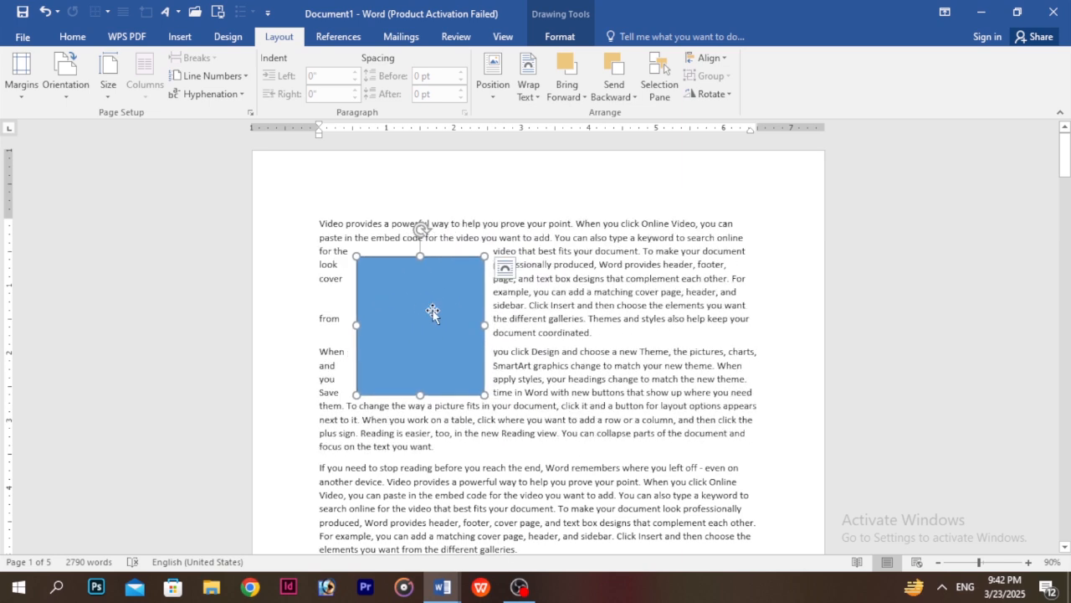
Step: Change the rectangle's text wrapping to Tight
{"action": "left_click", "coordinate": [528, 84]}
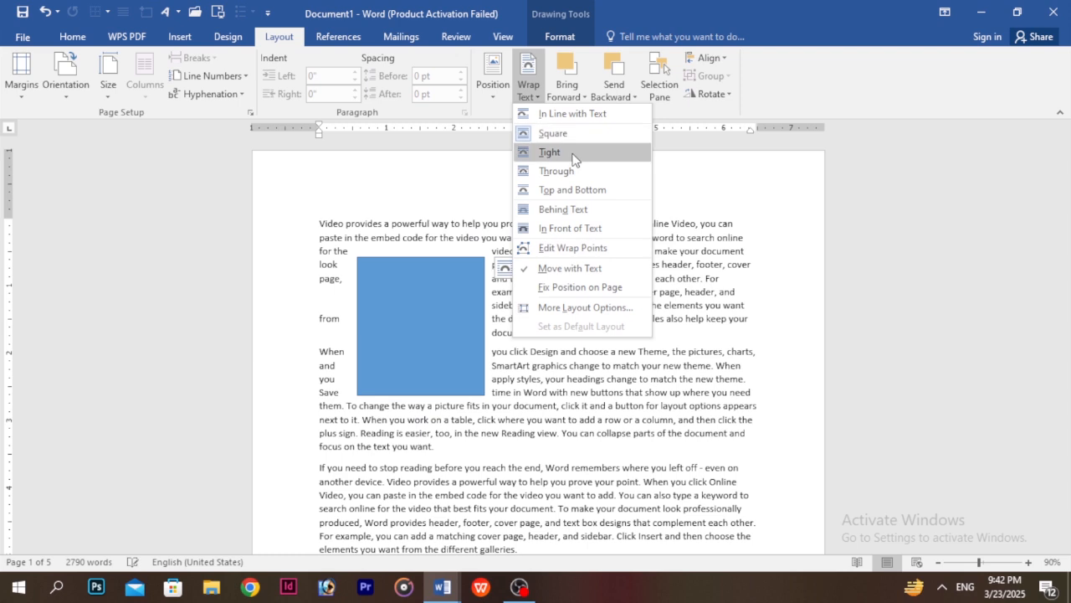
{"action": "left_click", "coordinate": [569, 153]}
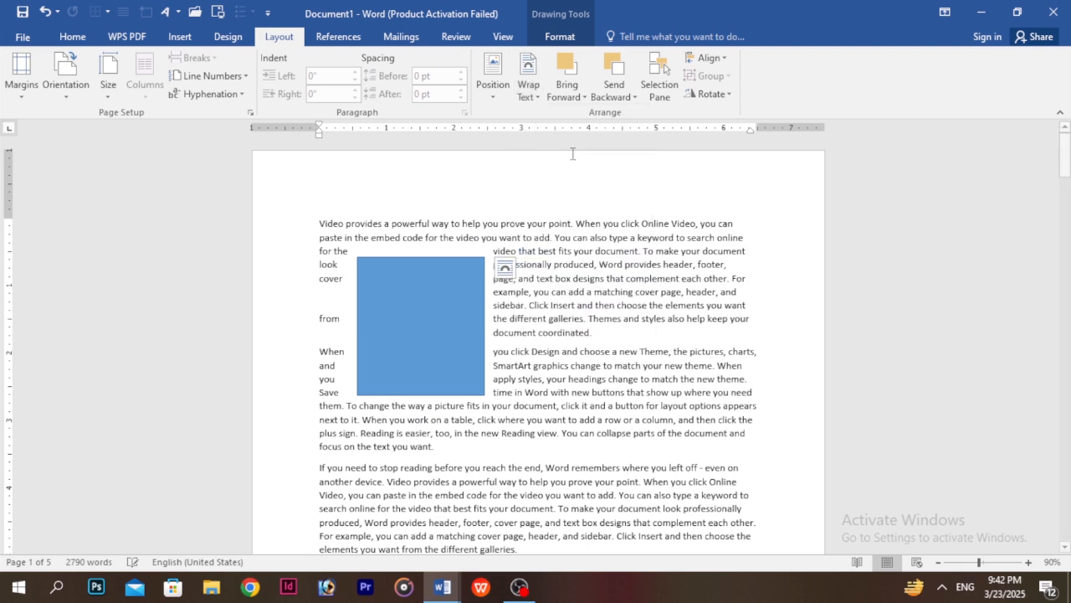
Step: Draw an oval about 2.73 inches wide and 2.6 inches high to the right of the rectangle
{"action": "left_click", "coordinate": [181, 36]}
{"action": "left_click", "coordinate": [218, 84]}
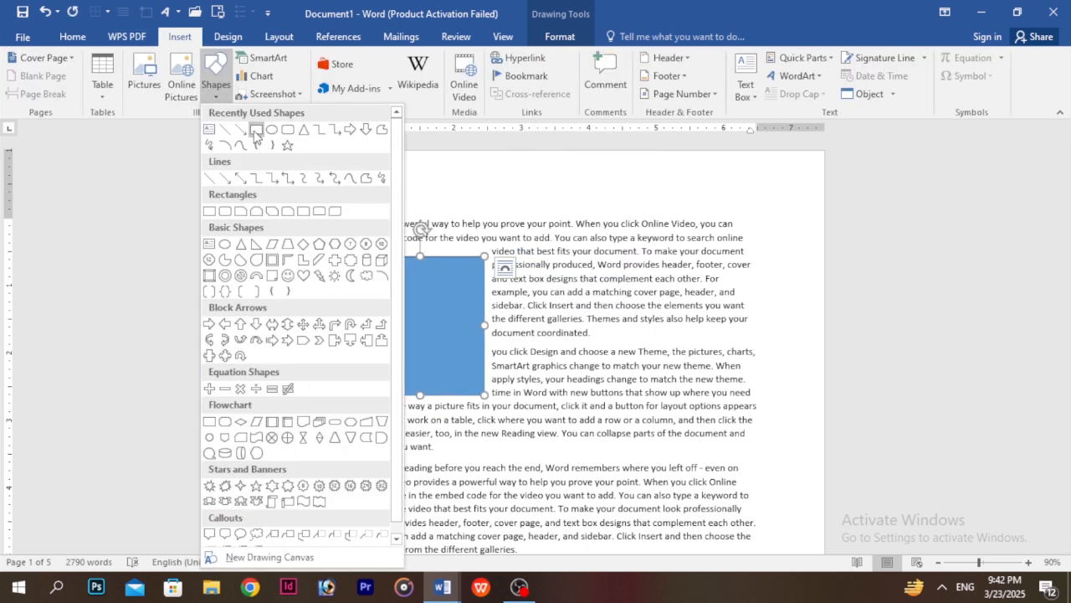
{"action": "left_click", "coordinate": [270, 131]}
{"action": "mouse_move", "coordinate": [523, 264]}
{"action": "left_mouse_down"}
{"action": "mouse_move", "coordinate": [605, 410]}
{"action": "mouse_move", "coordinate": [707, 439]}
{"action": "left_mouse_up"}
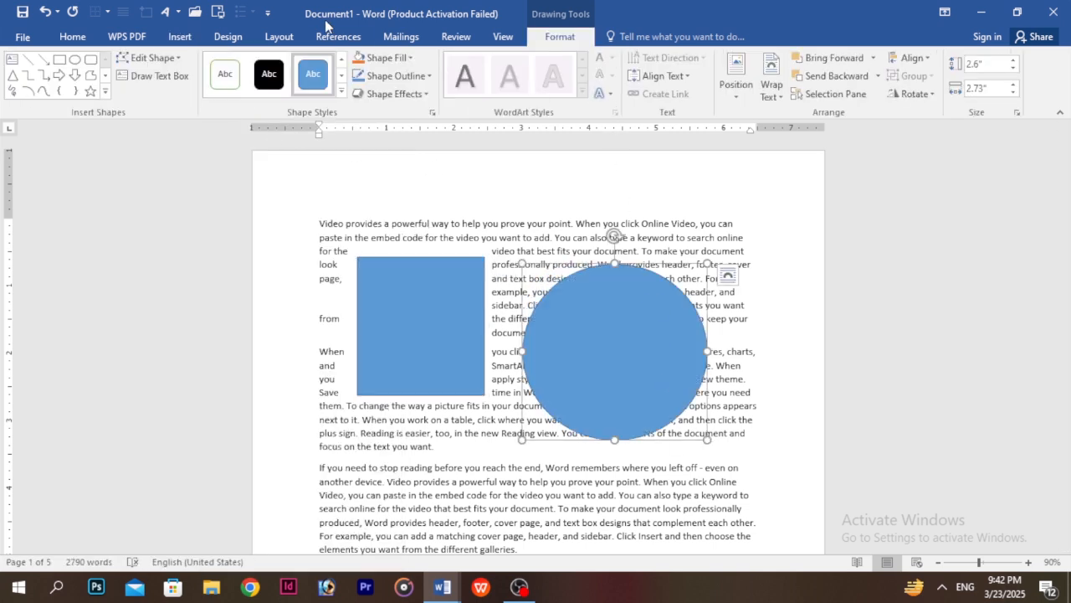
Step: Set the oval's text wrapping to Tight and move it slightly down and left in the text
{"action": "left_click", "coordinate": [280, 37]}
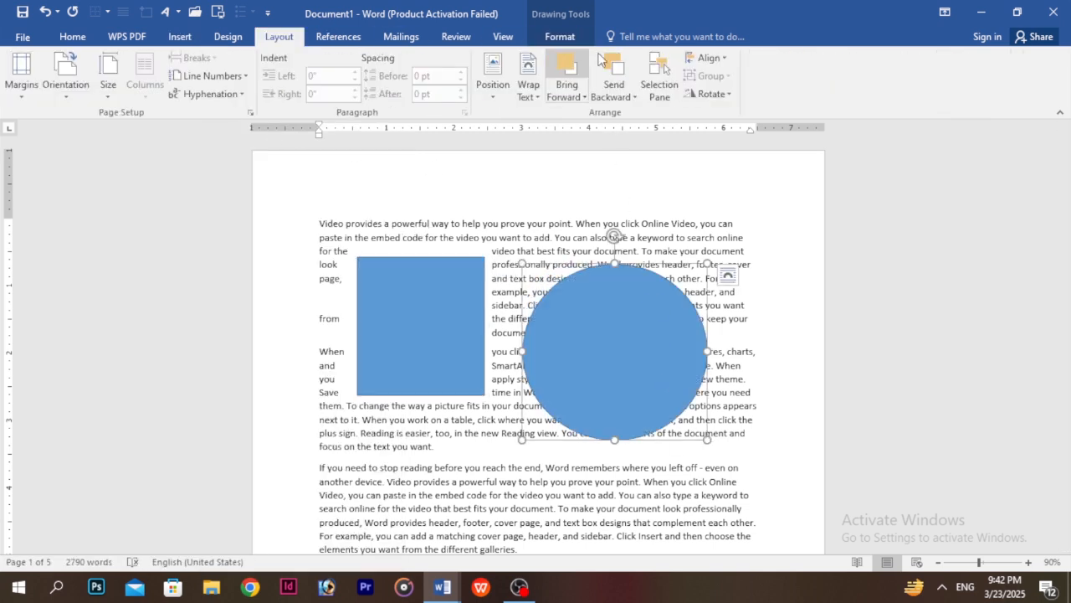
{"action": "left_click", "coordinate": [528, 84]}
{"action": "left_click", "coordinate": [551, 151]}
{"action": "left_click_drag", "start_coordinate": [605, 335], "coordinate": [592, 386]}
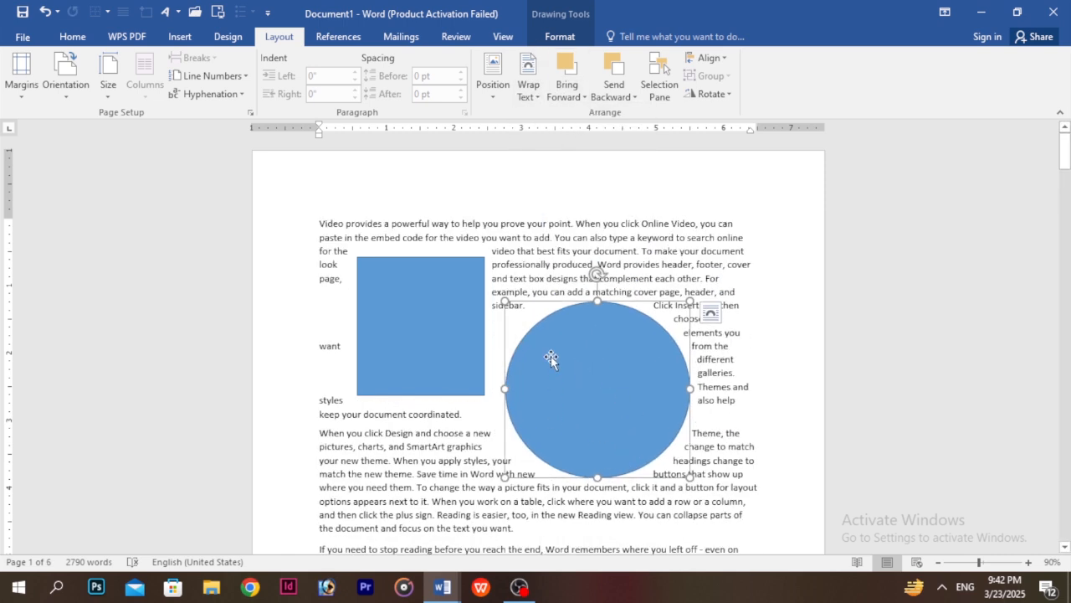
Step: Move the rectangle up to the start of the first paragraph and delete it
{"action": "left_click_drag", "start_coordinate": [447, 329], "coordinate": [391, 290]}
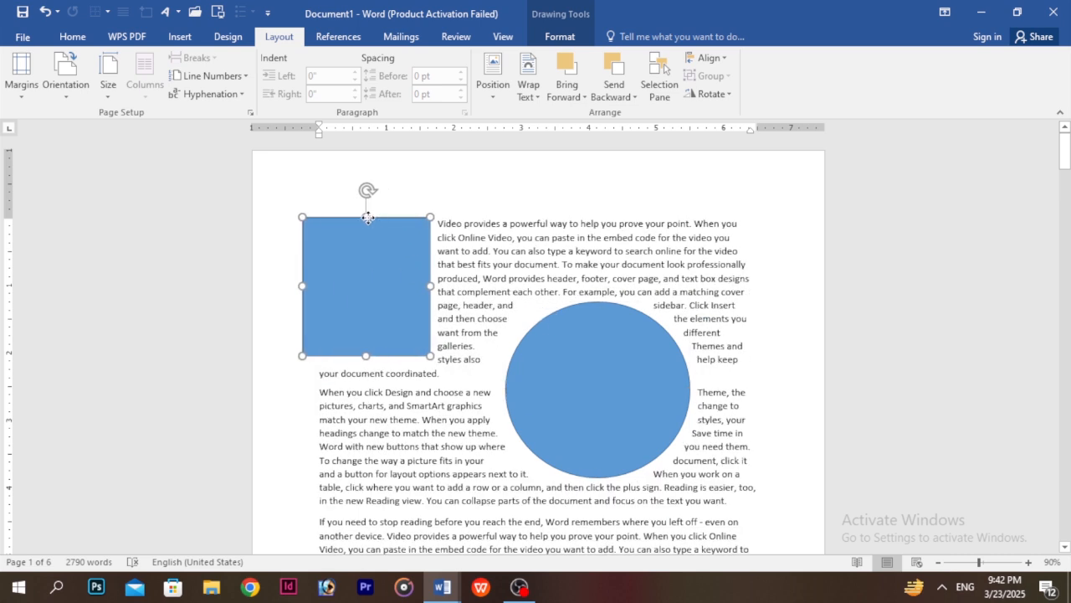
{"action": "key", "text": "Delete"}
Step: Move the oval left to the middle of the first two paragraphs and set its text wrapping to Square
{"action": "mouse_move", "coordinate": [603, 385]}
{"action": "left_mouse_down"}
{"action": "mouse_move", "coordinate": [471, 321]}
{"action": "mouse_move", "coordinate": [498, 362]}
{"action": "left_mouse_up"}
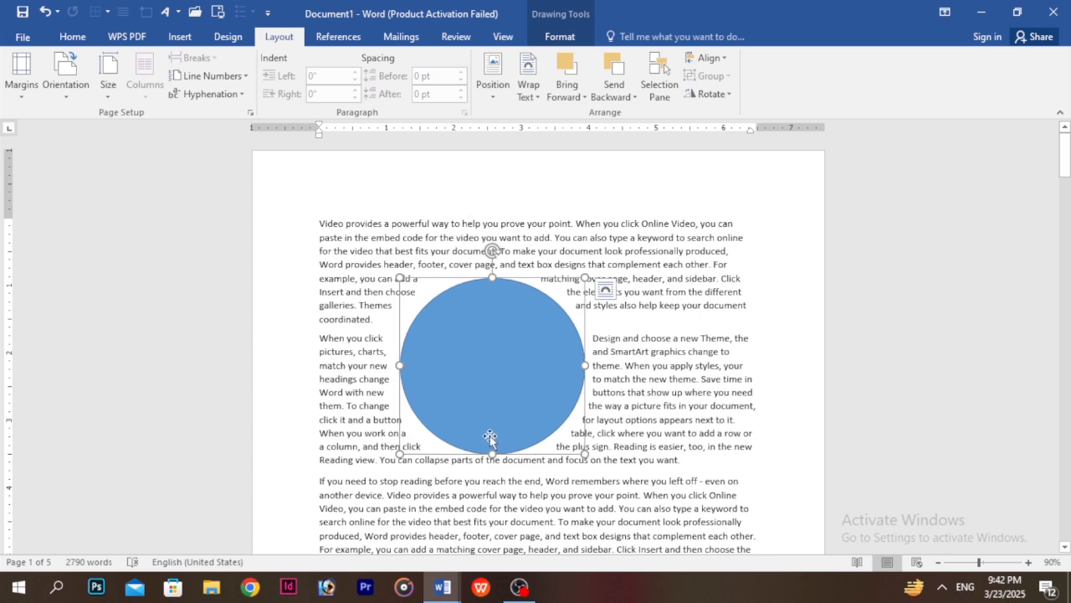
{"action": "left_click", "coordinate": [529, 79]}
{"action": "left_click", "coordinate": [559, 136]}
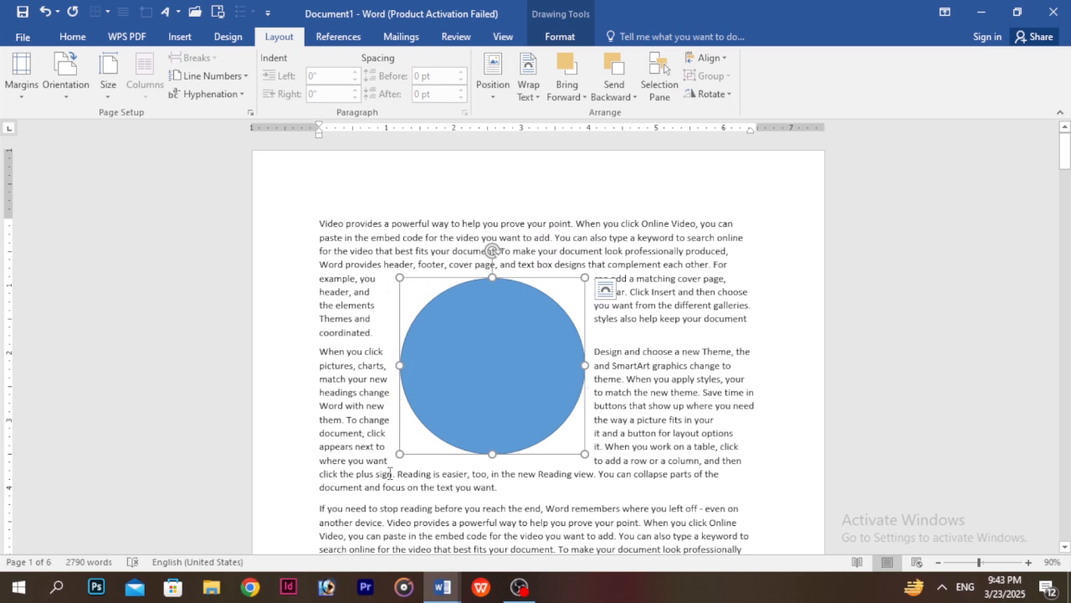
Step: Change the oval's text wrapping to Tight and then to Through
{"action": "left_click", "coordinate": [528, 84]}
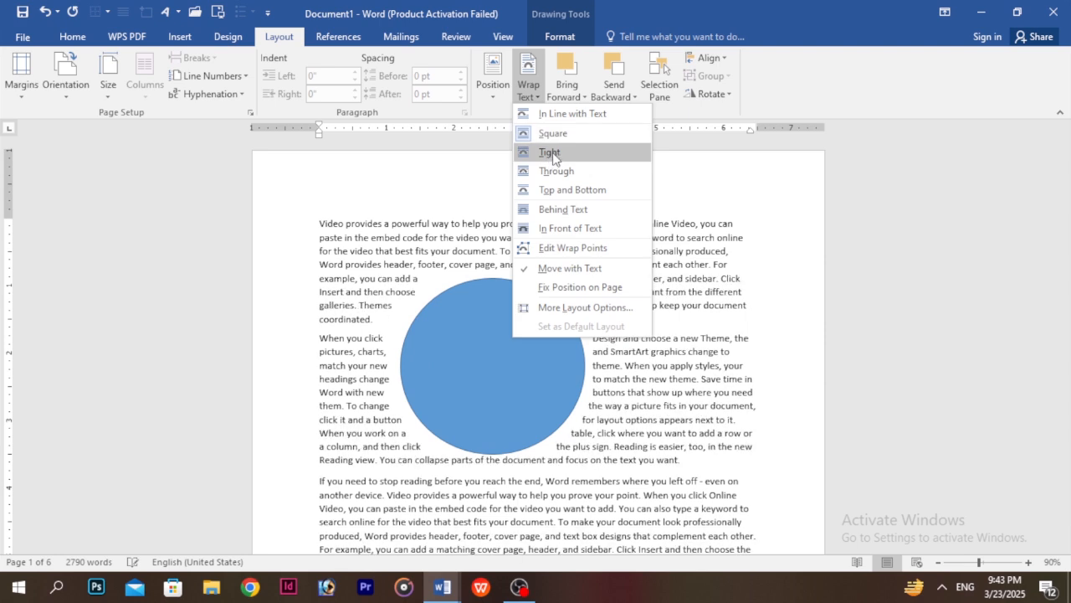
{"action": "left_click", "coordinate": [553, 152]}
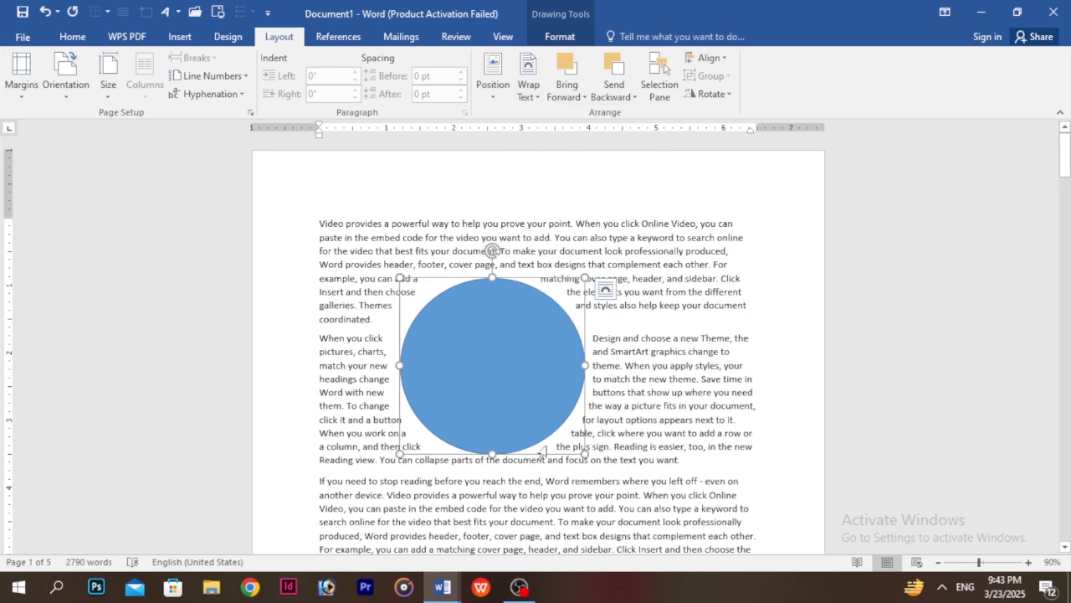
{"action": "left_click", "coordinate": [528, 84]}
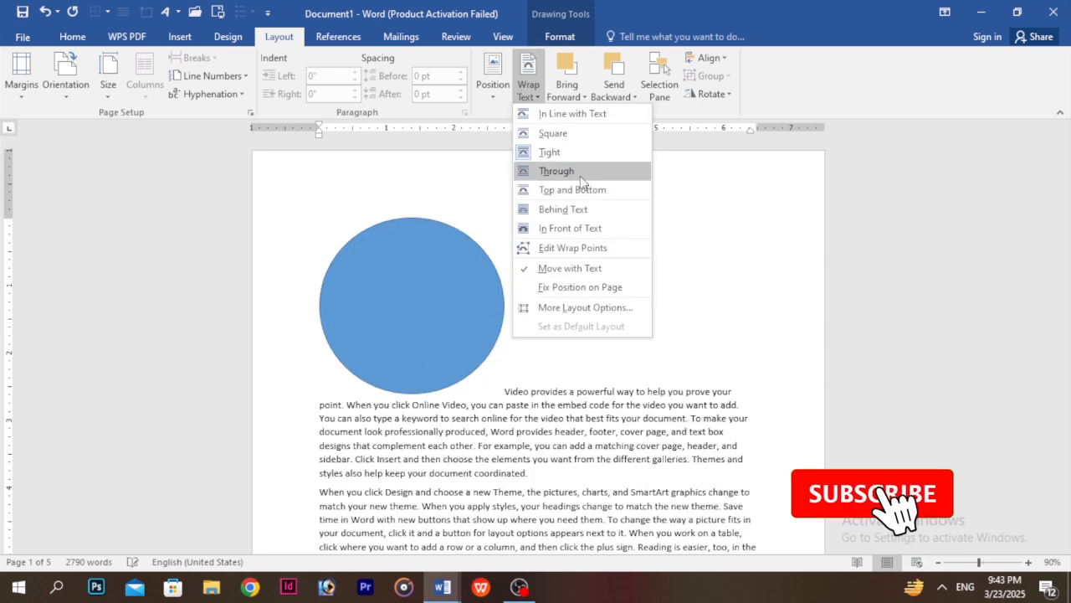
{"action": "left_click", "coordinate": [573, 172]}
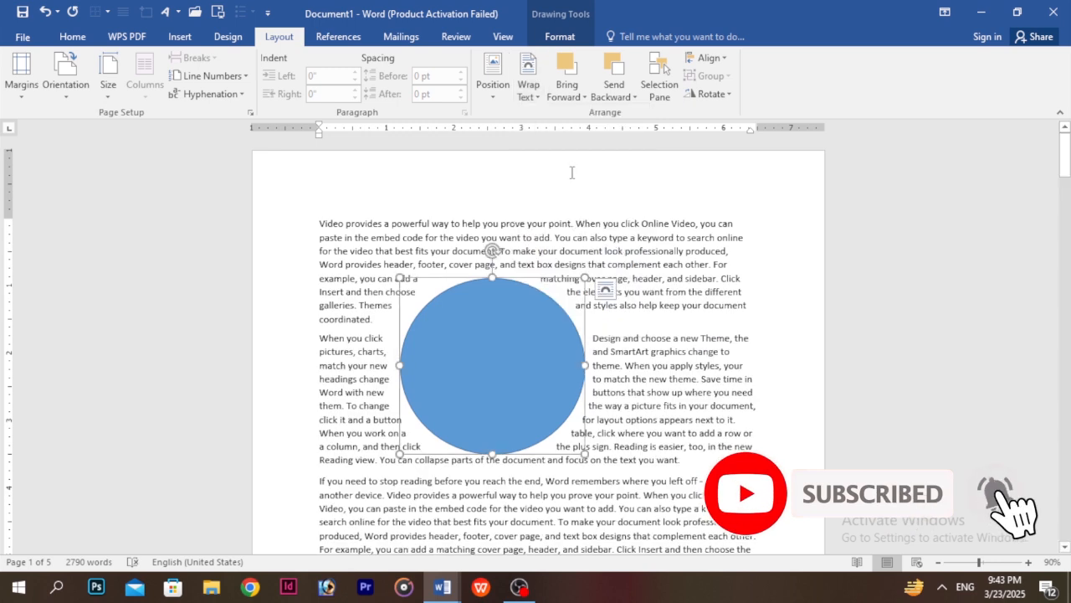
Step: Apply Top and Bottom text wrapping to the oval, and then place it Behind Text
{"action": "left_click", "coordinate": [528, 84]}
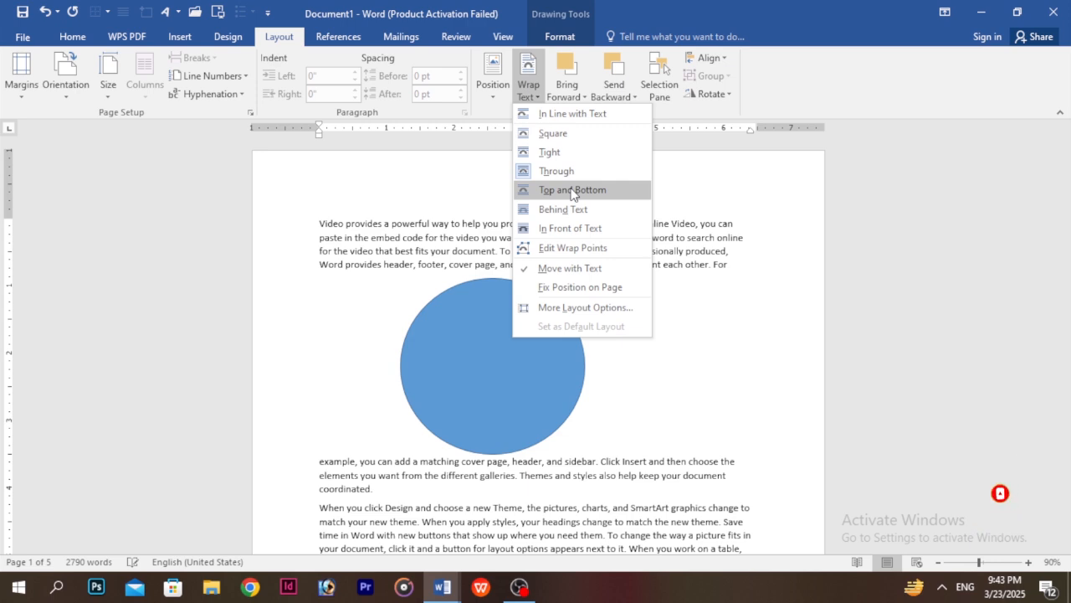
{"action": "left_click", "coordinate": [573, 191]}
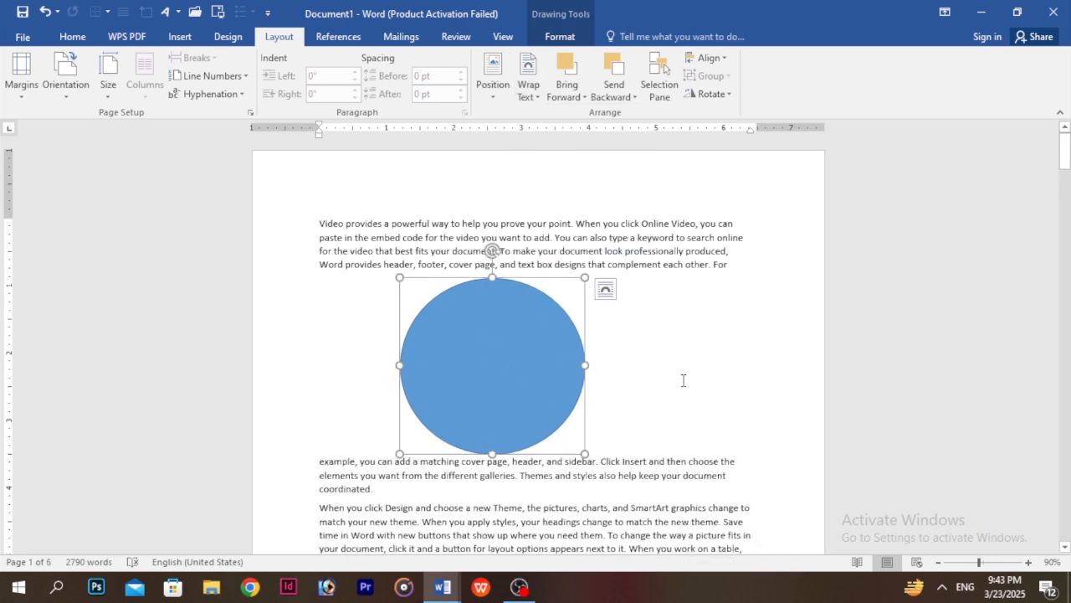
{"action": "left_click", "coordinate": [528, 80]}
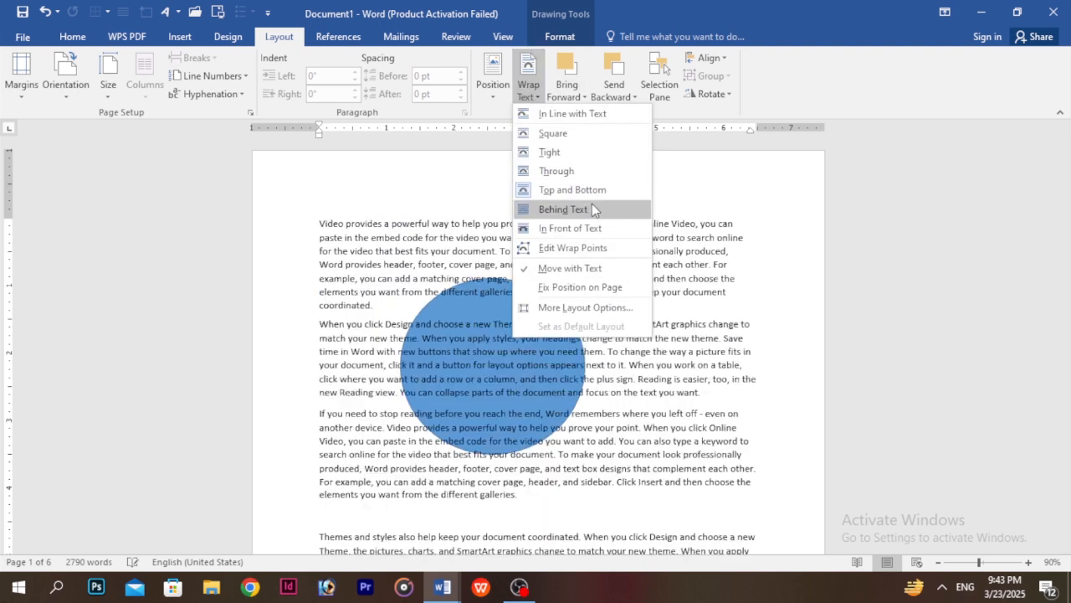
{"action": "left_click", "coordinate": [592, 209]}
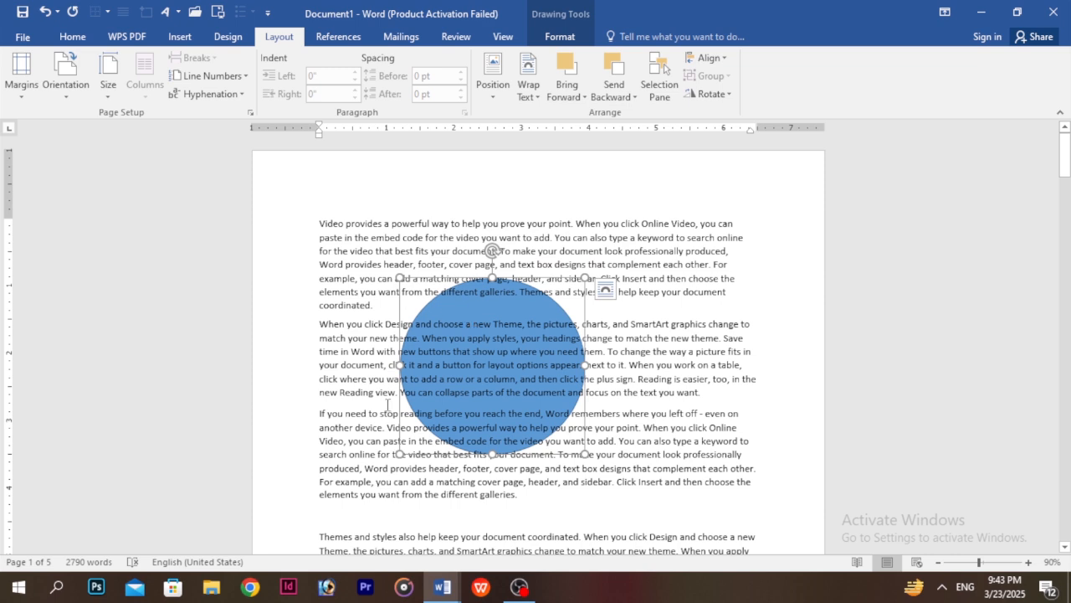
Step: Place the oval In Front of Text over the first two paragraphs, and turn on editing of its wrap points
{"action": "left_click", "coordinate": [528, 80]}
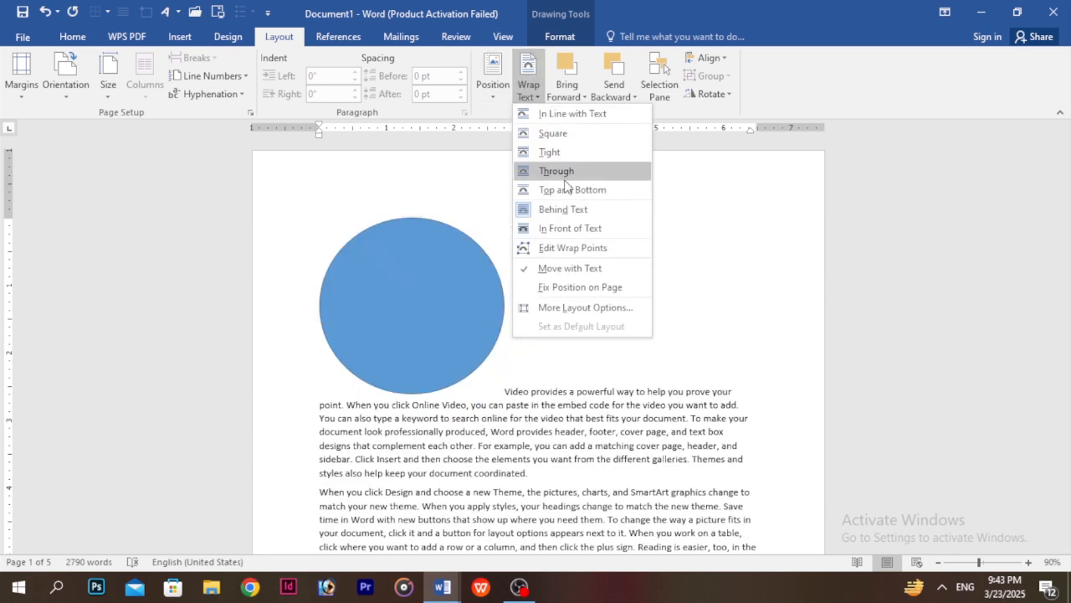
{"action": "left_click", "coordinate": [570, 229]}
{"action": "left_click_drag", "start_coordinate": [501, 366], "coordinate": [531, 312]}
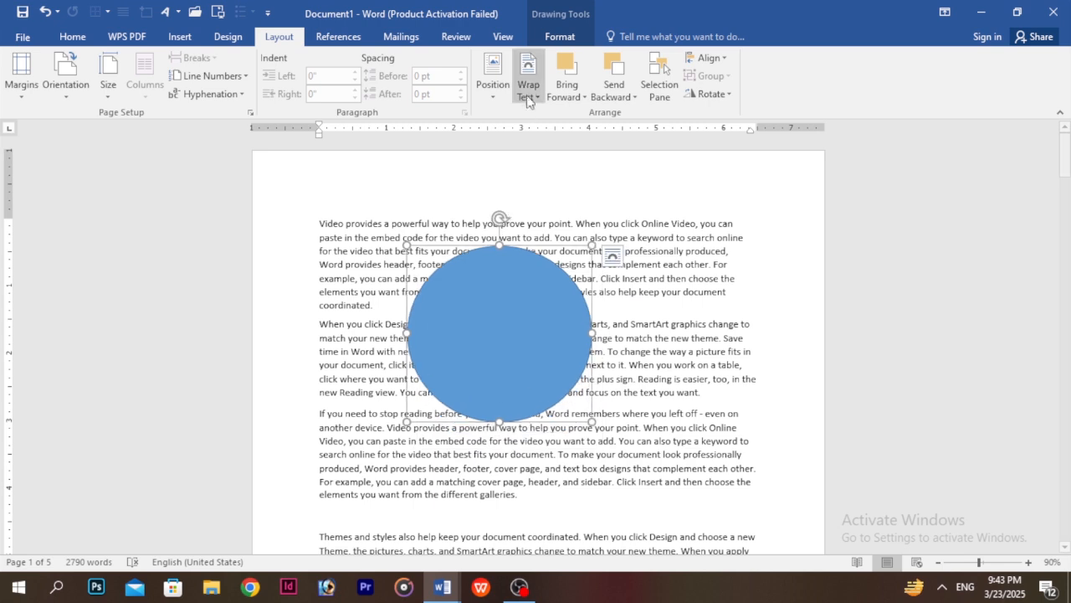
{"action": "left_click", "coordinate": [529, 95]}
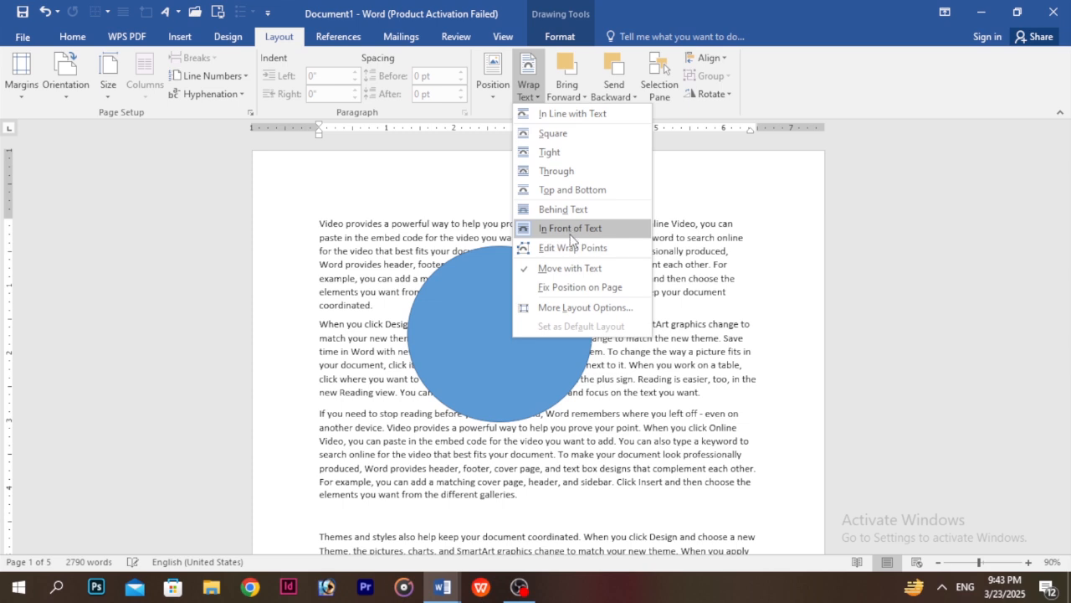
{"action": "left_click", "coordinate": [580, 251]}
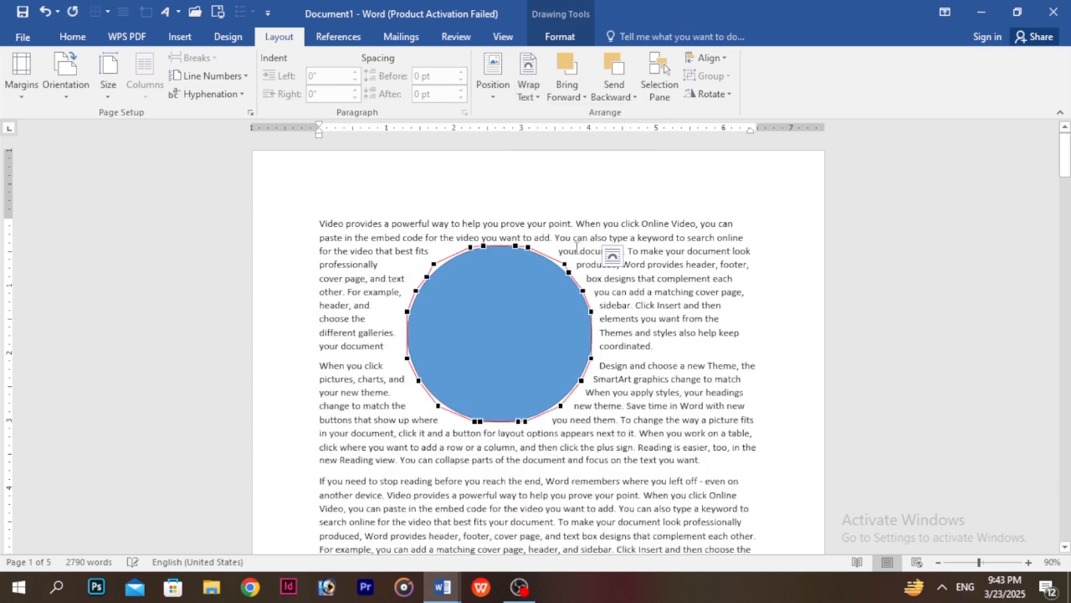
Step: Pull several wrap points on the oval's right side outward into the text, and undo these changes
{"action": "left_click_drag", "start_coordinate": [526, 249], "coordinate": [602, 244]}
{"action": "left_click_drag", "start_coordinate": [584, 288], "coordinate": [678, 300]}
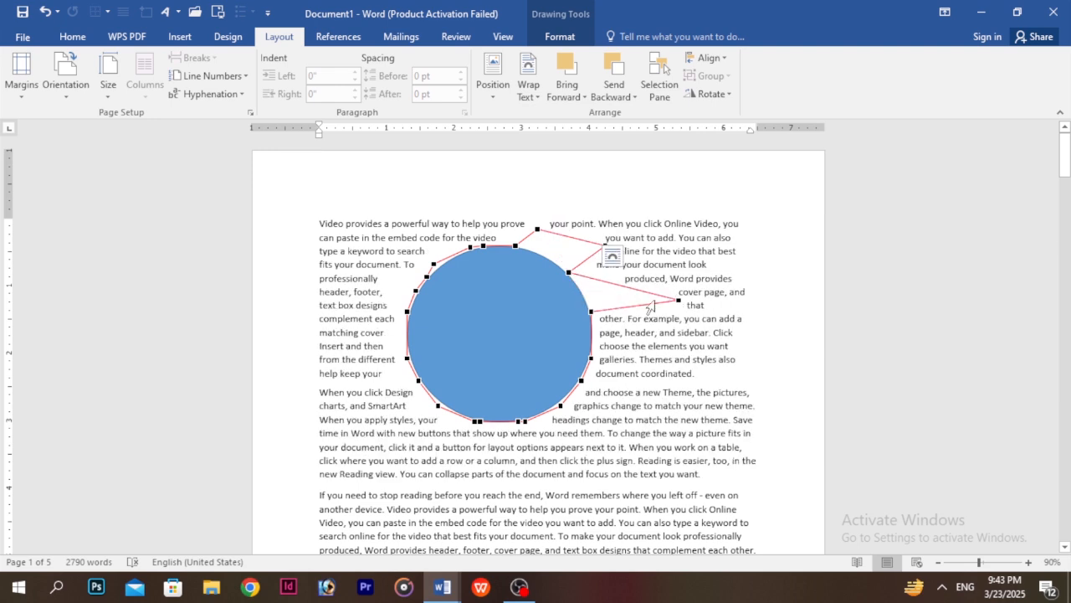
{"action": "left_click_drag", "start_coordinate": [589, 313], "coordinate": [647, 358]}
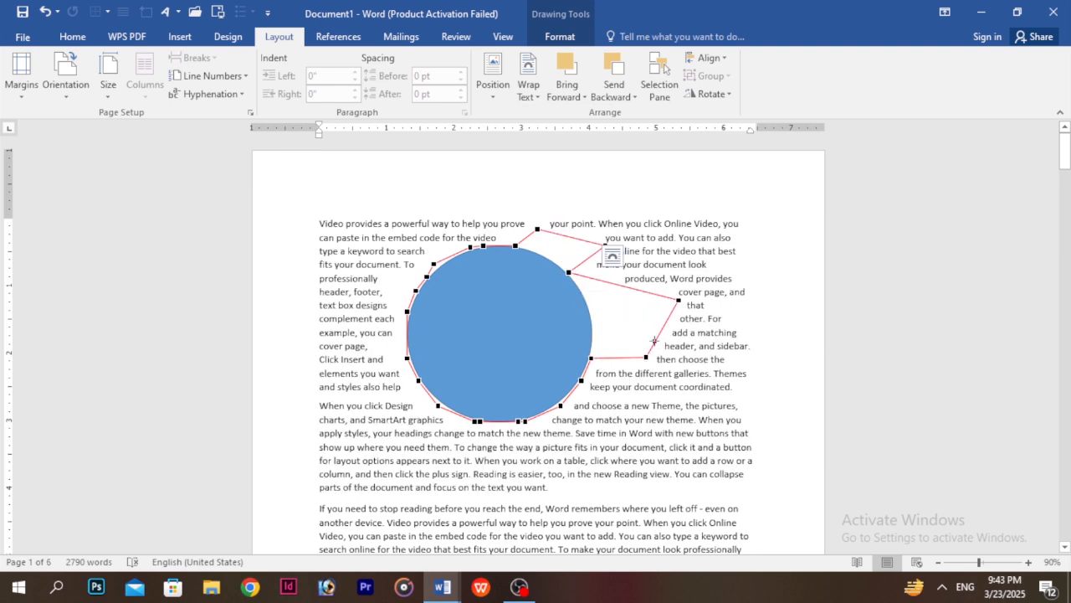
{"action": "key", "text": "ctrl+z"}
{"action": "key", "text": "ctrl+z"}
{"action": "key", "text": "ctrl+z"}
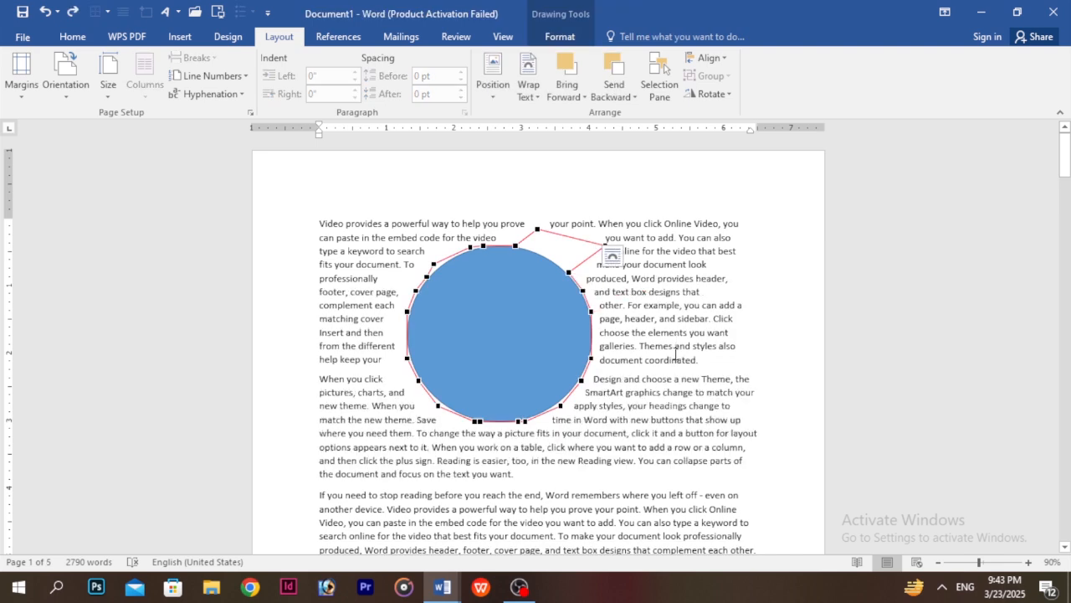
{"action": "key", "text": "ctrl+z"}
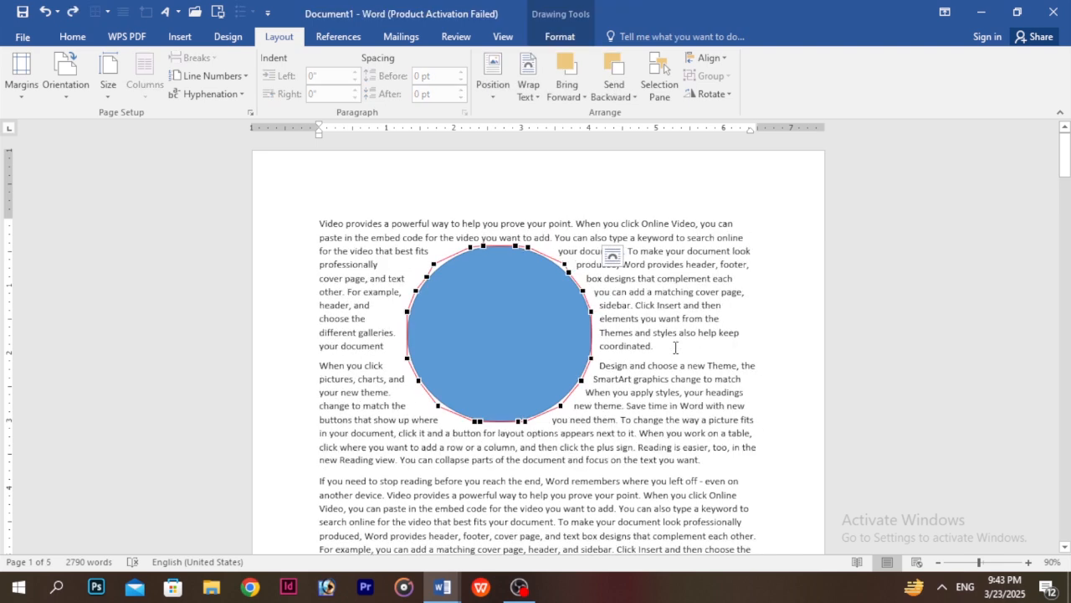
Step: Fix the oval's position on the page, and arrange it with two overlapping copies over the first paragraph
{"action": "left_click", "coordinate": [534, 91]}
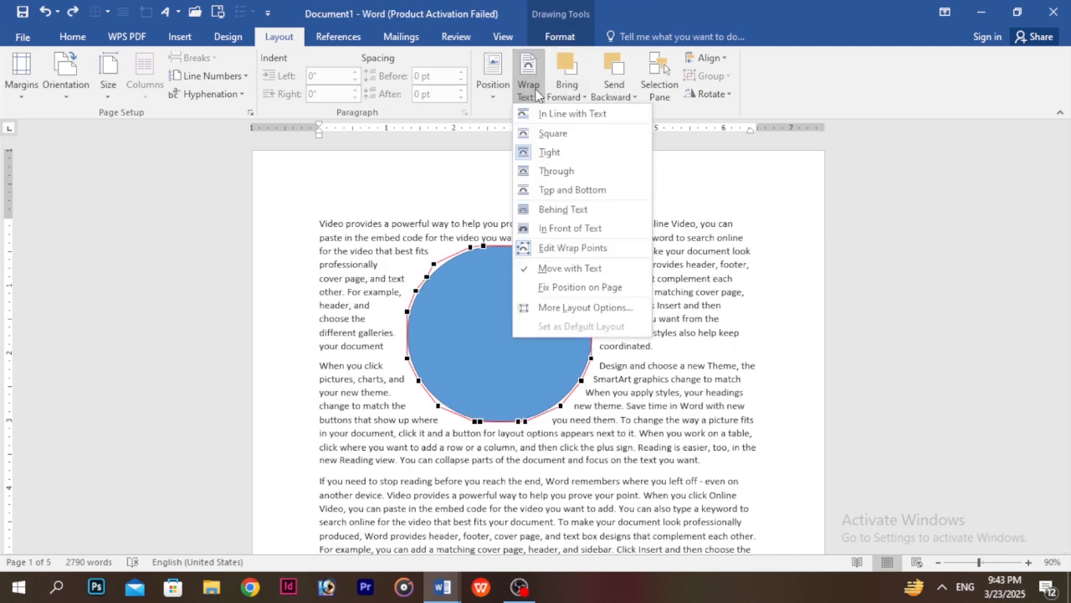
{"action": "left_click", "coordinate": [580, 287]}
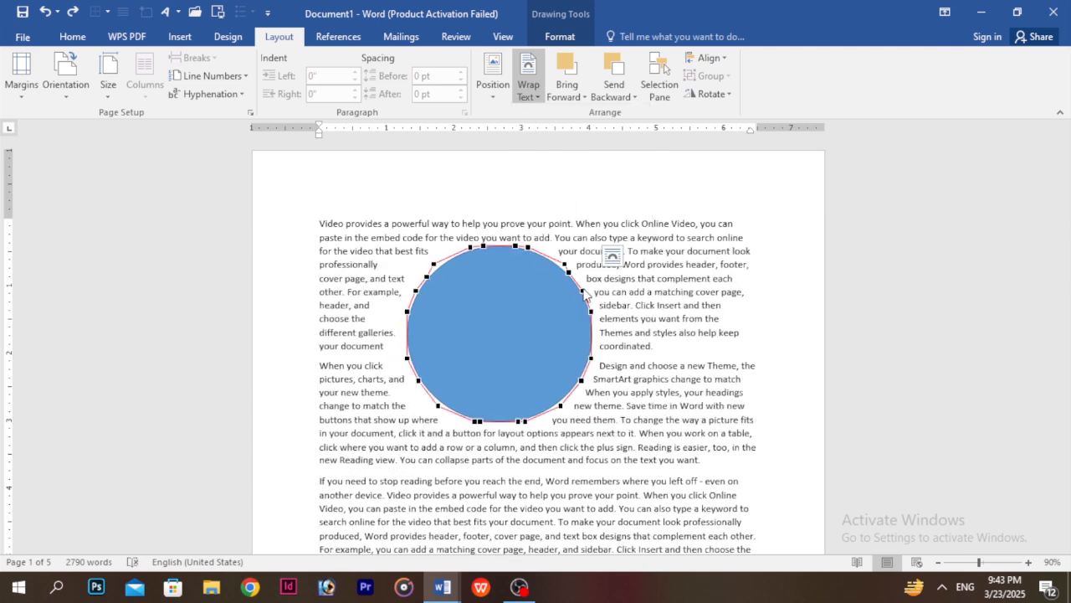
{"action": "left_click_drag", "start_coordinate": [545, 327], "coordinate": [449, 321]}
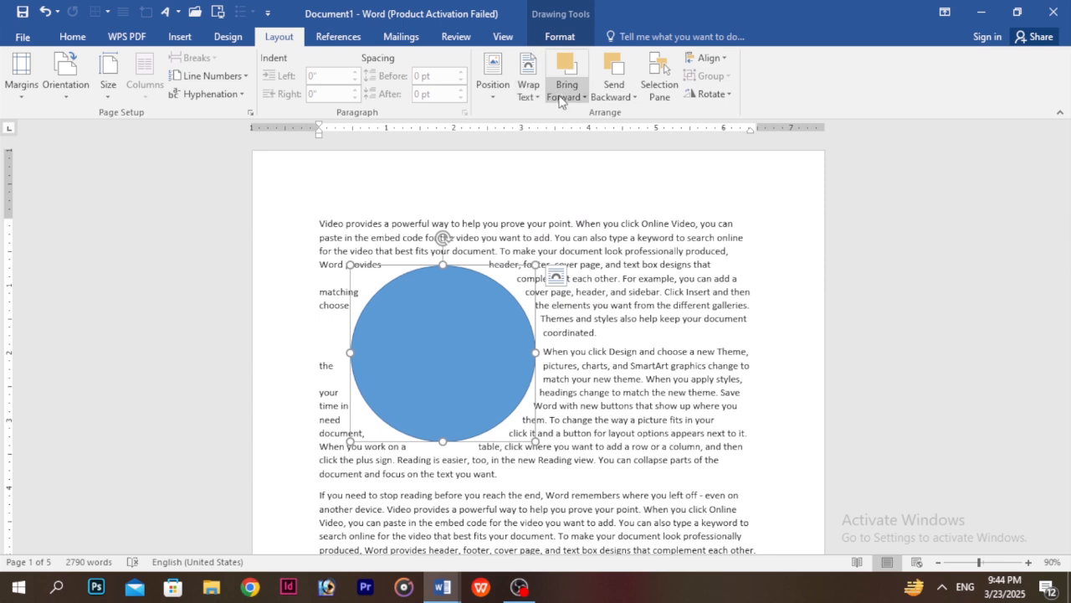
{"action": "left_click_drag", "start_coordinate": [454, 318], "coordinate": [586, 268]}
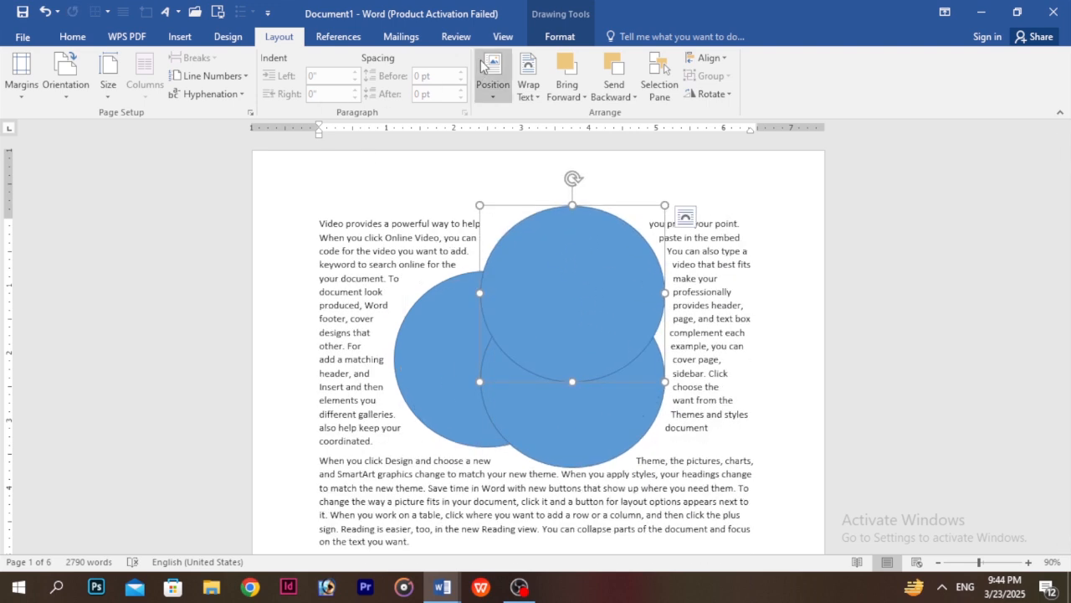
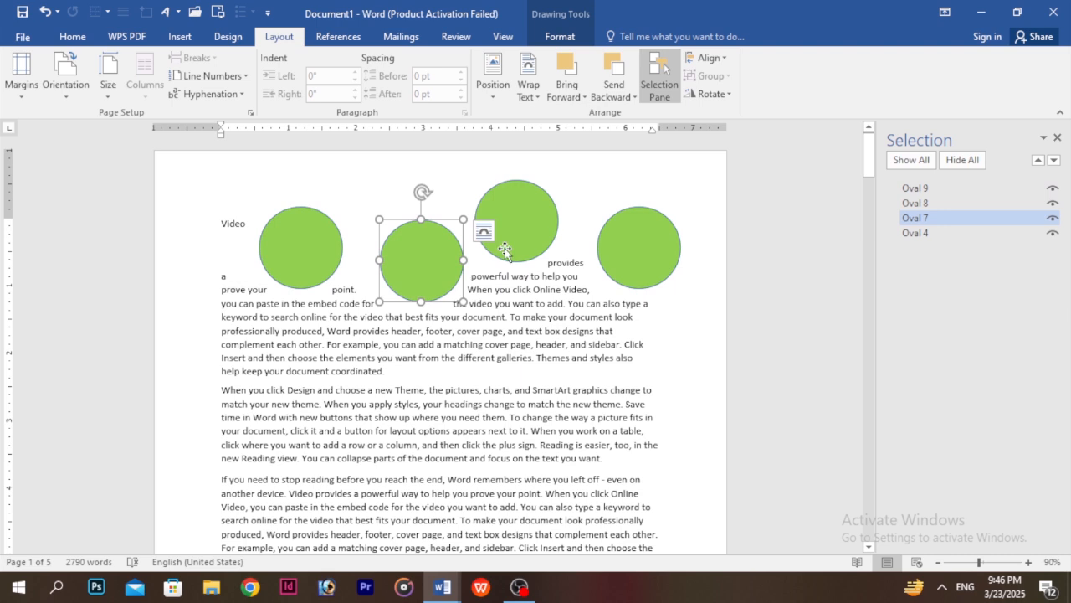
Step: Select all four green circles, align them by their top edges and distribute them horizontally
{"action": "left_click", "coordinate": [302, 245], "text": "shift"}
{"action": "left_click", "coordinate": [504, 212], "text": "shift"}
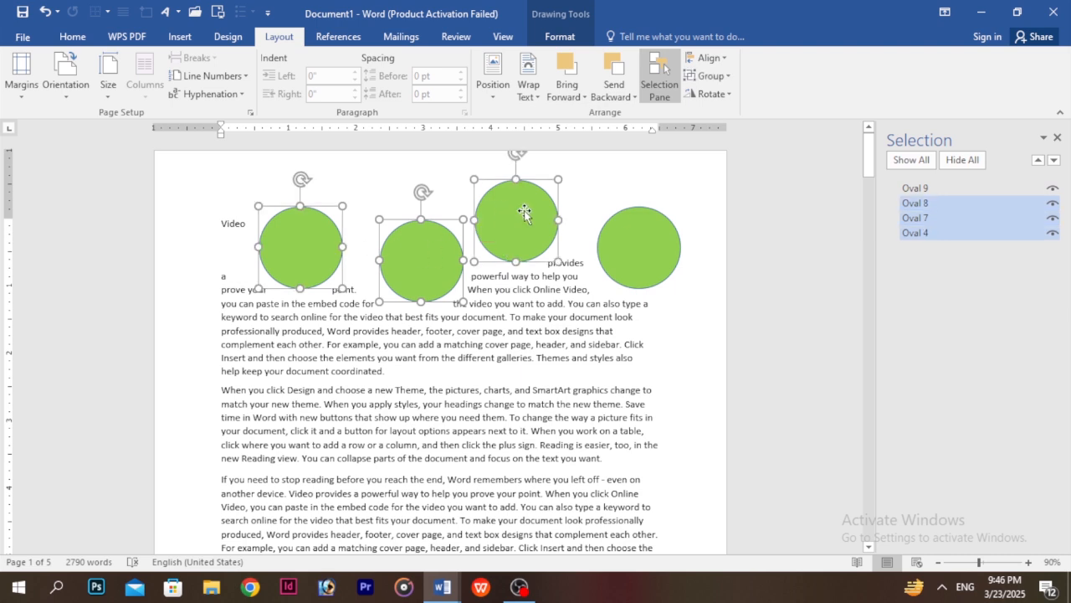
{"action": "left_click", "coordinate": [639, 227], "text": "shift"}
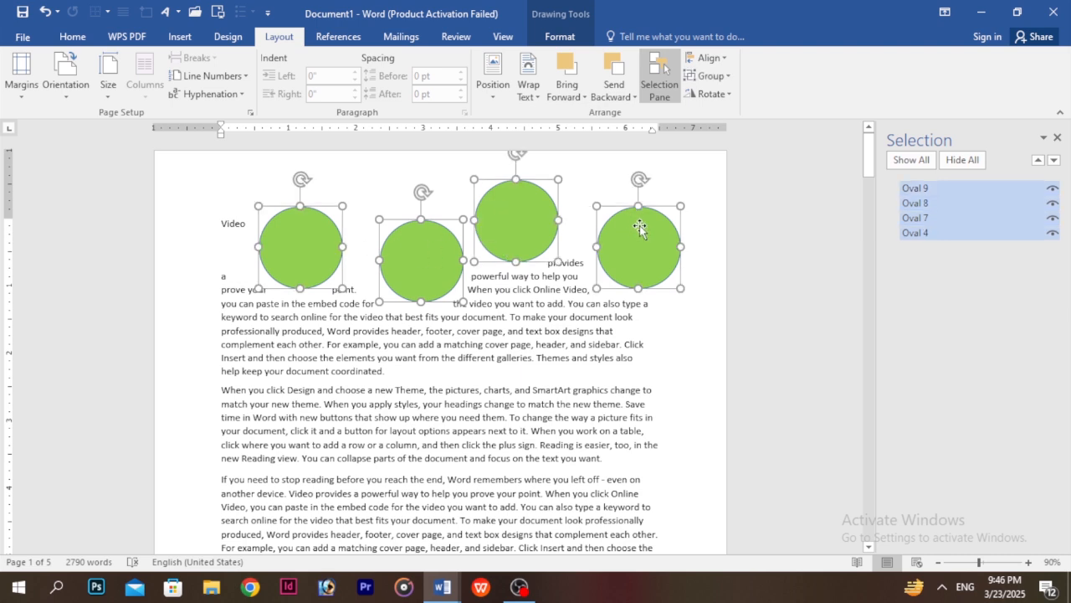
{"action": "left_click", "coordinate": [713, 59]}
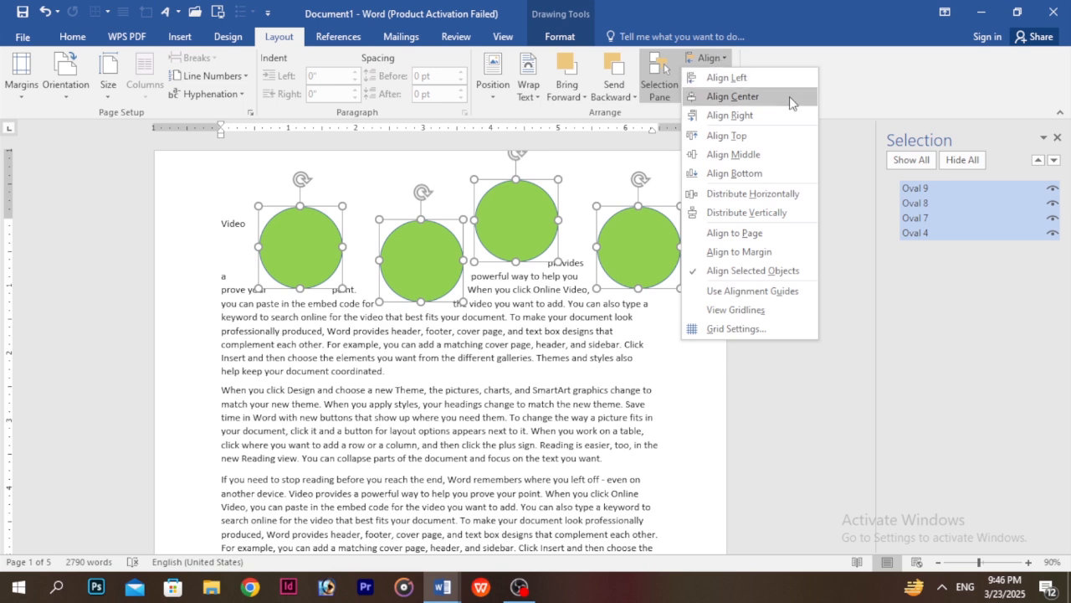
{"action": "left_click", "coordinate": [739, 136]}
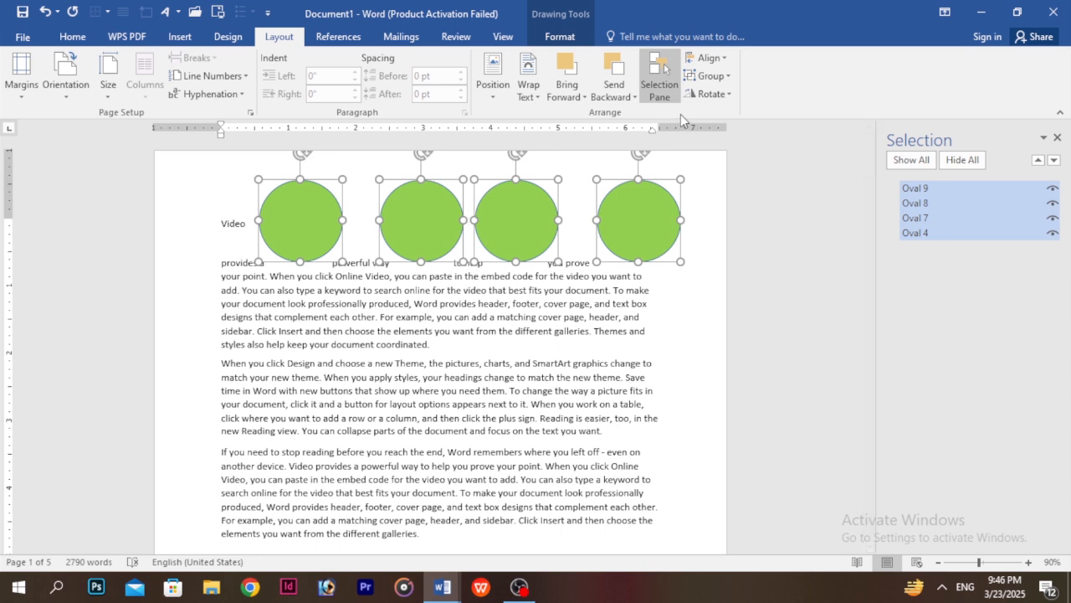
{"action": "left_click", "coordinate": [722, 61]}
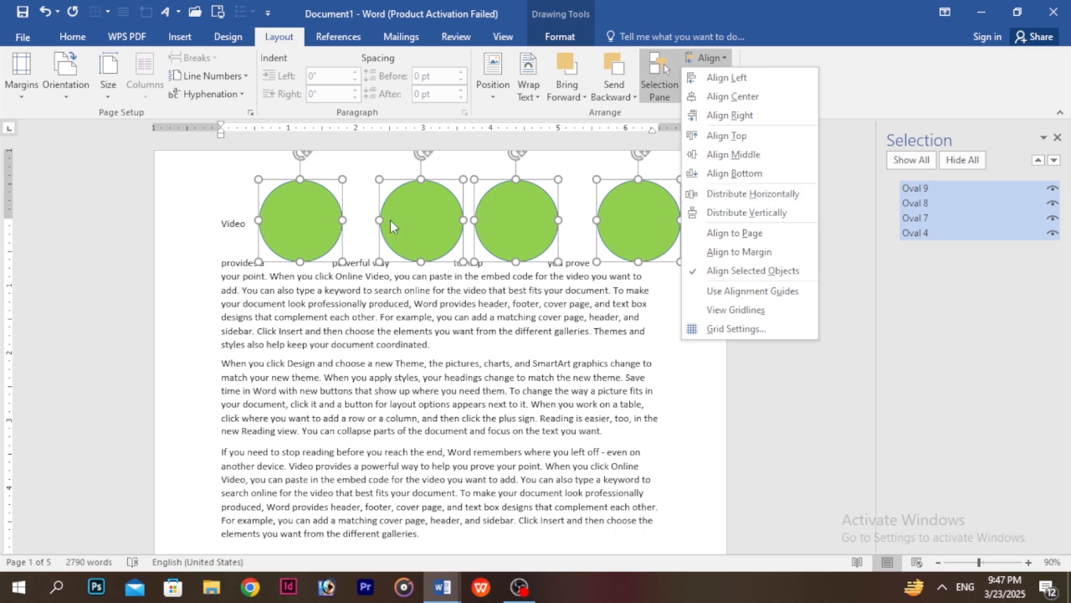
{"action": "left_click", "coordinate": [721, 193]}
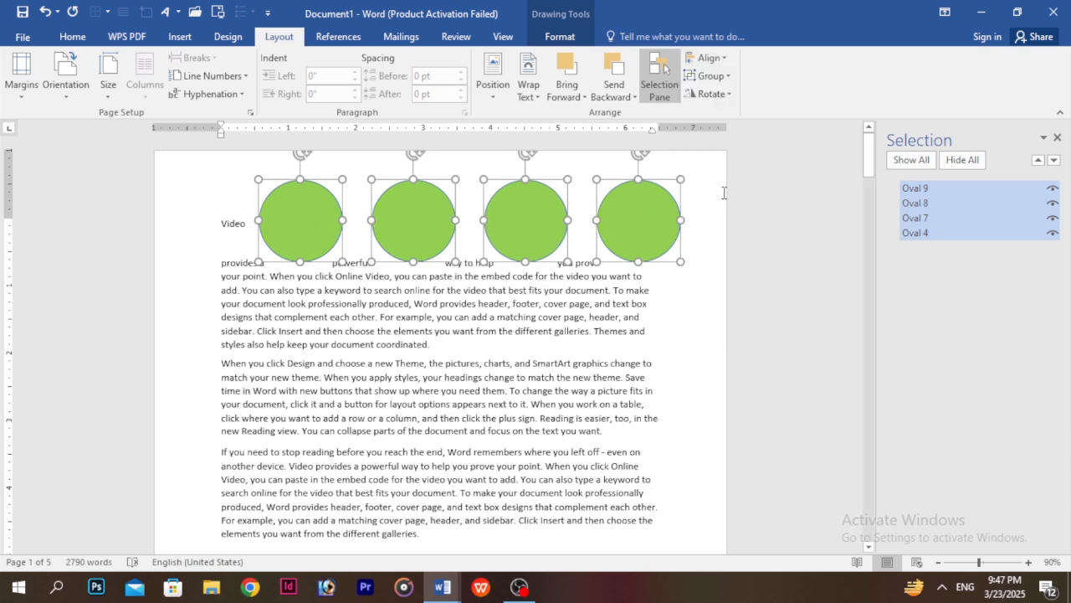
Step: Group the four circles and fill the first circle in the group with blue-gray
{"action": "left_click", "coordinate": [711, 77]}
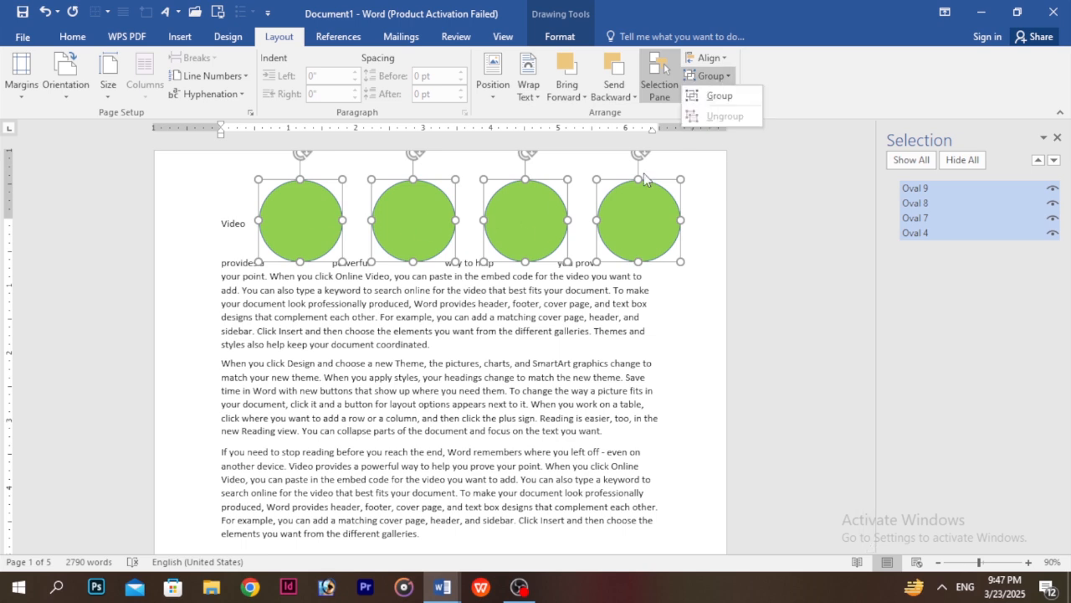
{"action": "left_click", "coordinate": [719, 95]}
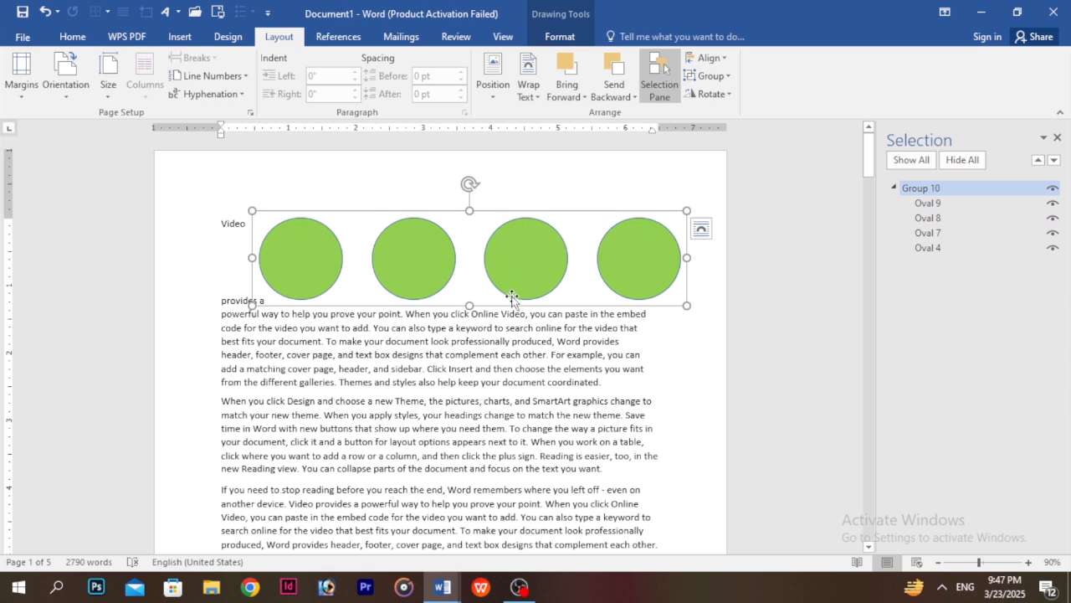
{"action": "left_click", "coordinate": [303, 245]}
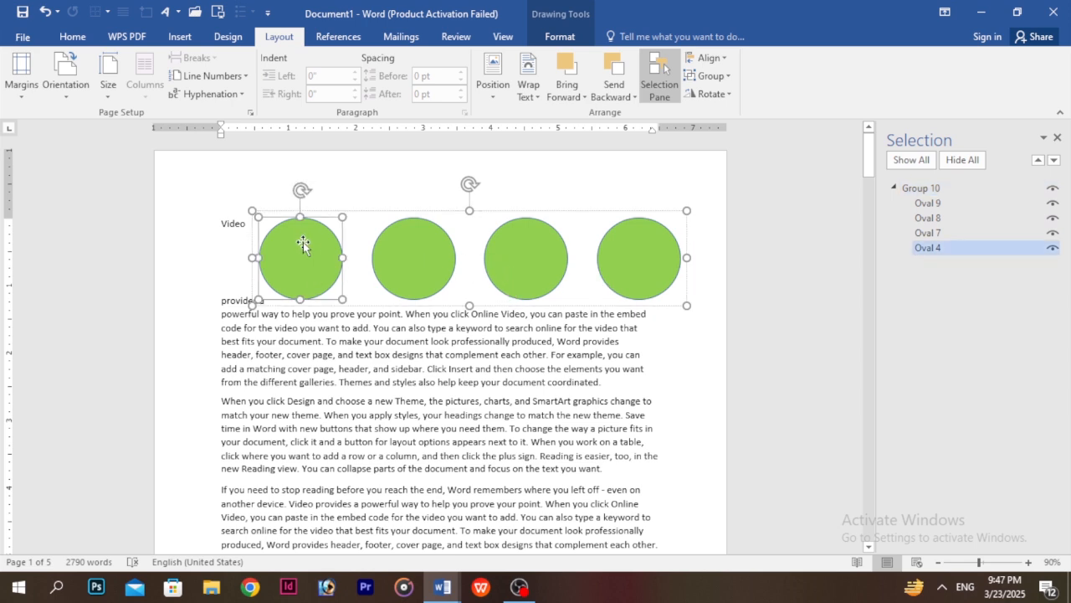
{"action": "left_click", "coordinate": [560, 36]}
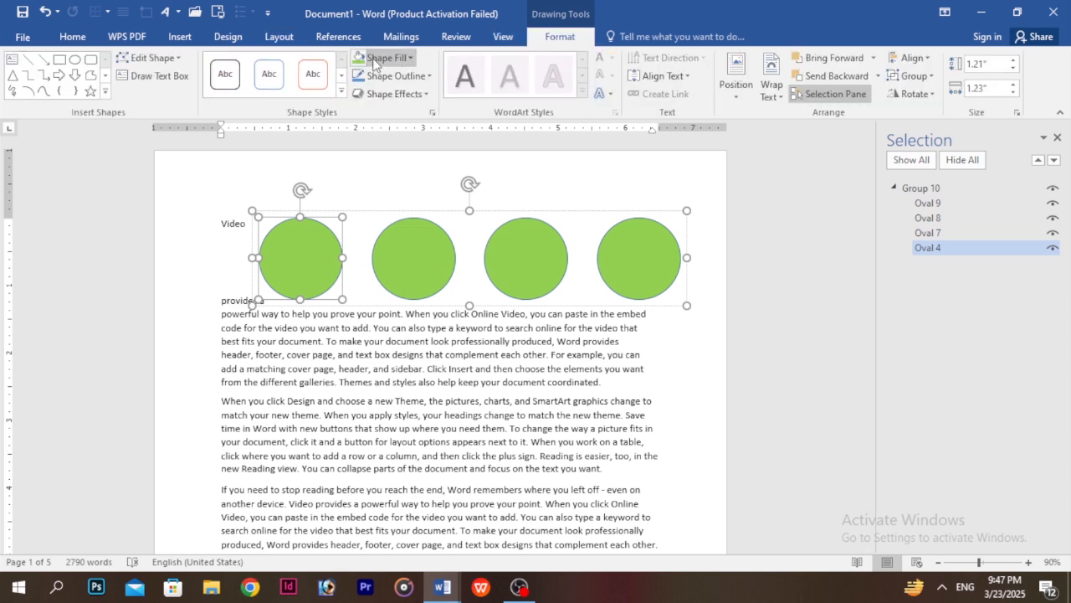
{"action": "left_click", "coordinate": [386, 58]}
{"action": "left_click", "coordinate": [402, 124]}
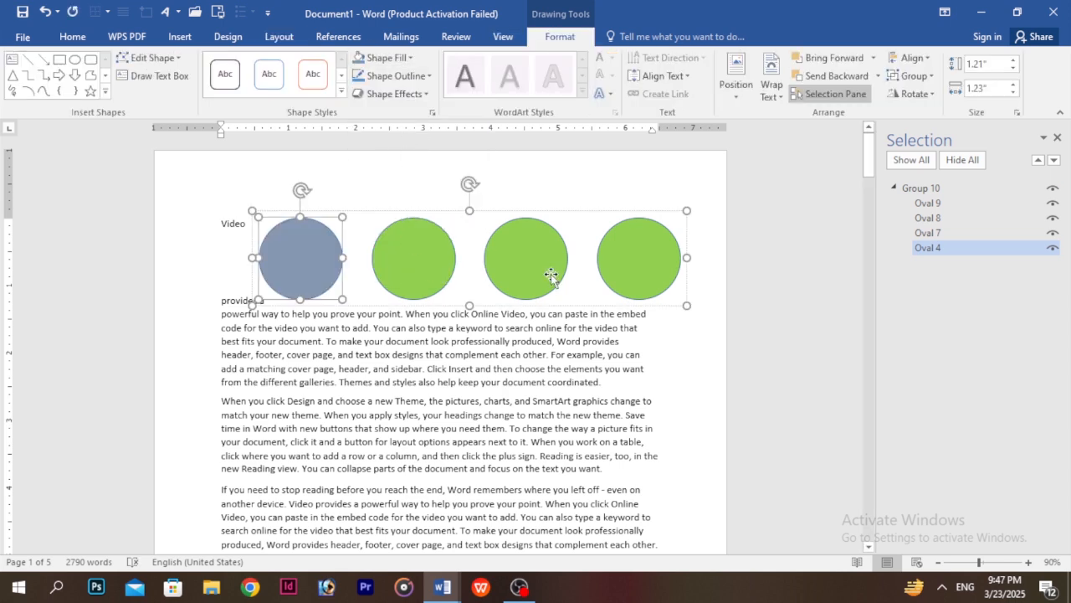
Step: Fill the group's third circle with light gray and its fourth circle with light gold
{"action": "left_click", "coordinate": [525, 261]}
{"action": "left_click", "coordinate": [385, 58]}
{"action": "left_click", "coordinate": [437, 125]}
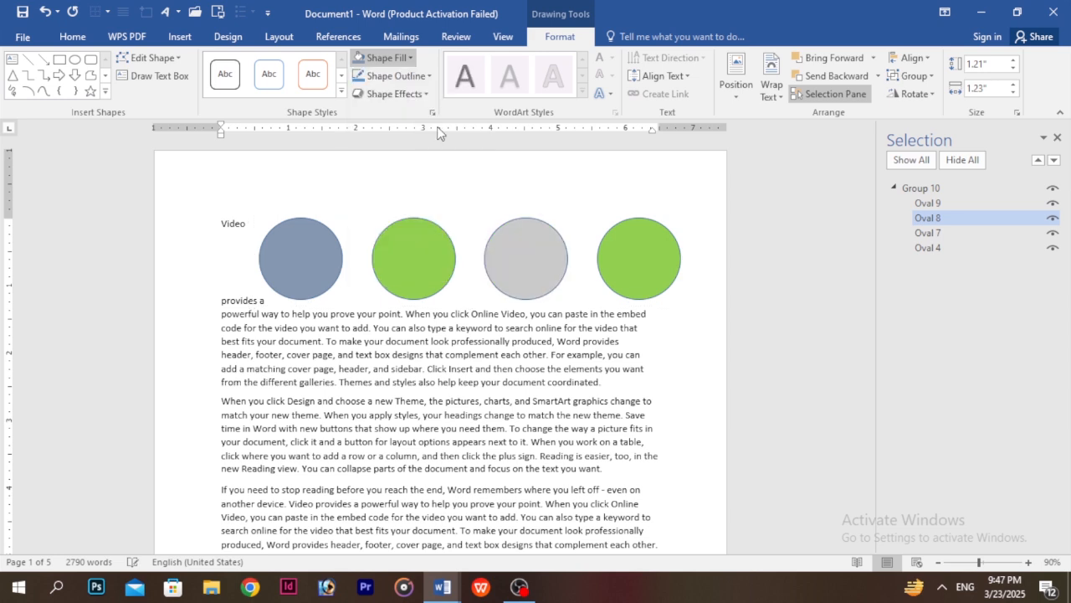
{"action": "left_click", "coordinate": [637, 296]}
{"action": "left_click", "coordinate": [385, 57]}
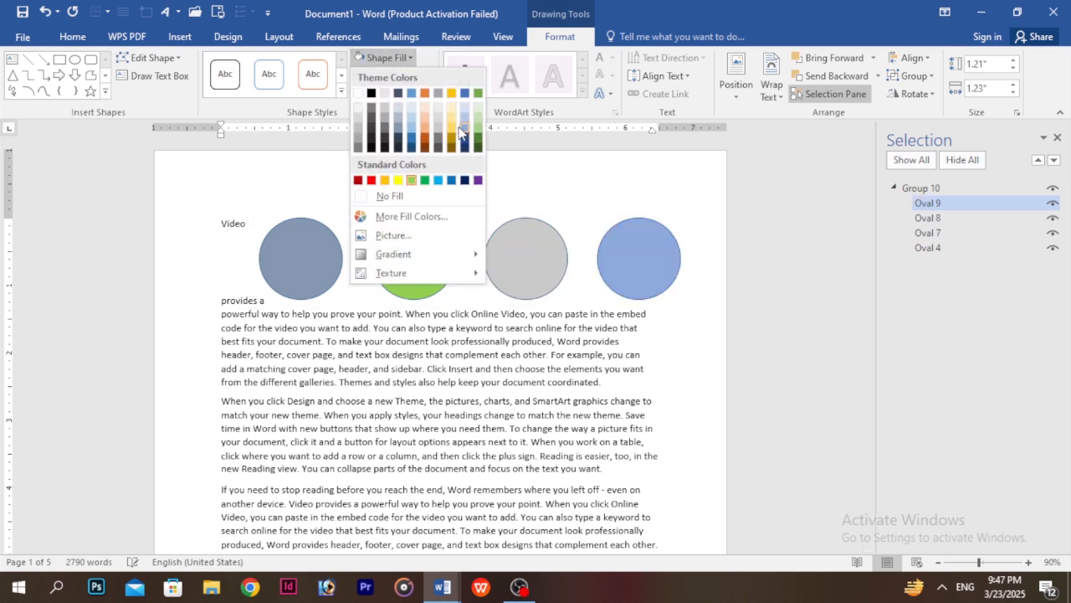
{"action": "left_click", "coordinate": [452, 130]}
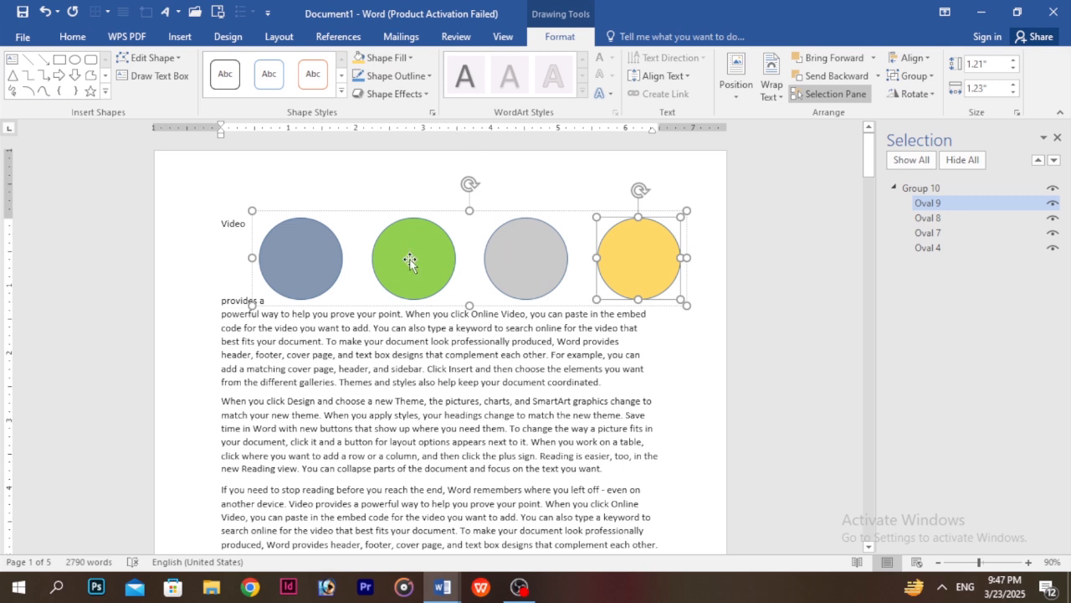
{"action": "left_click", "coordinate": [658, 408]}
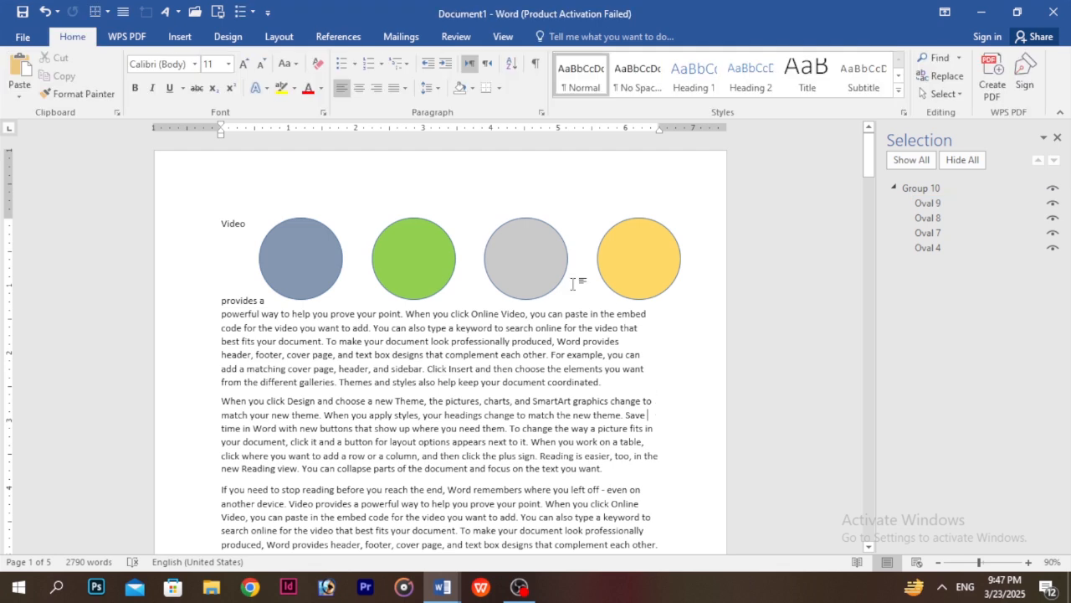
Step: Move the group of circles slightly left so it sits on its own above the first paragraph
{"action": "left_click_drag", "start_coordinate": [531, 263], "coordinate": [507, 247]}
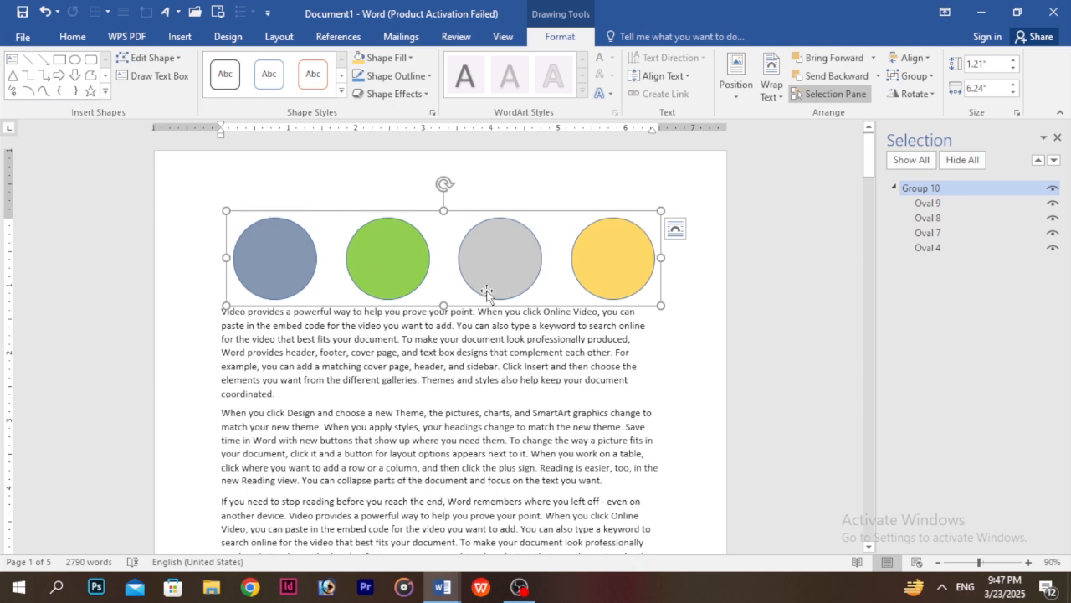
{"action": "left_click", "coordinate": [493, 244]}
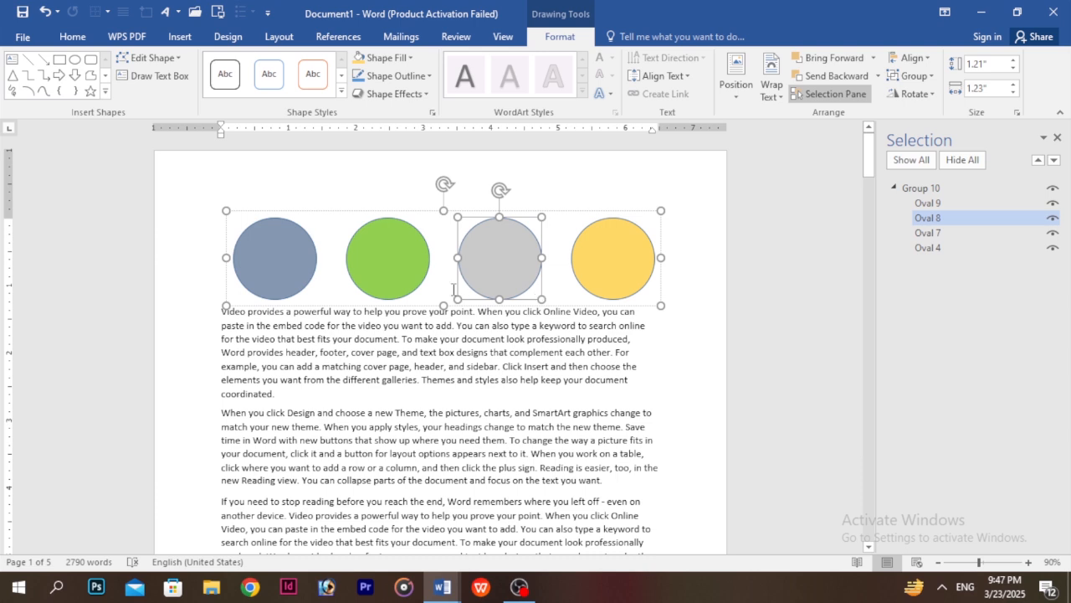
{"action": "left_click", "coordinate": [633, 419]}
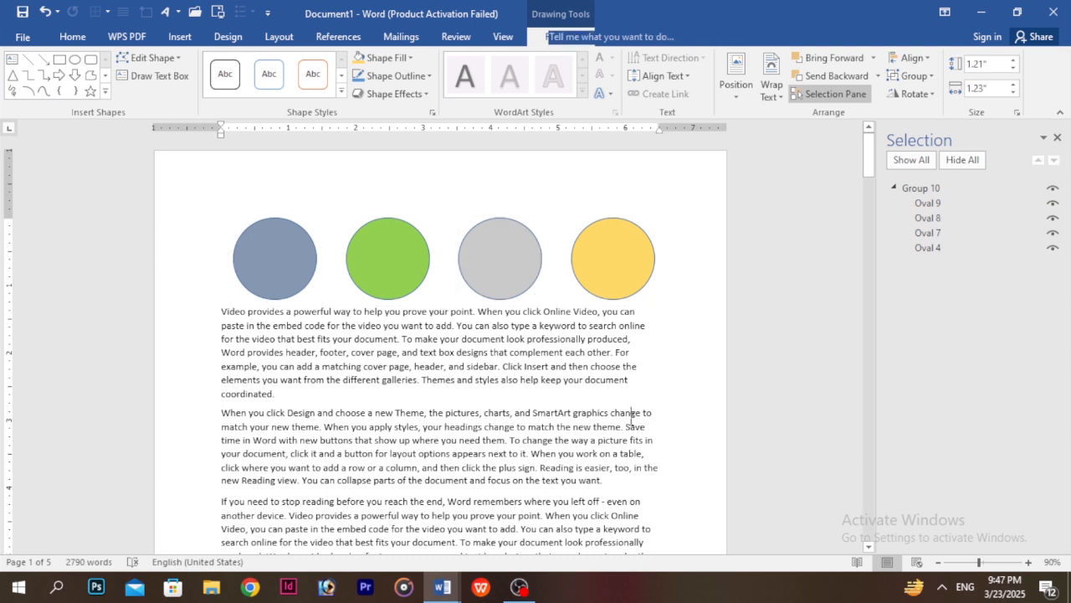
{"action": "left_click", "coordinate": [522, 287]}
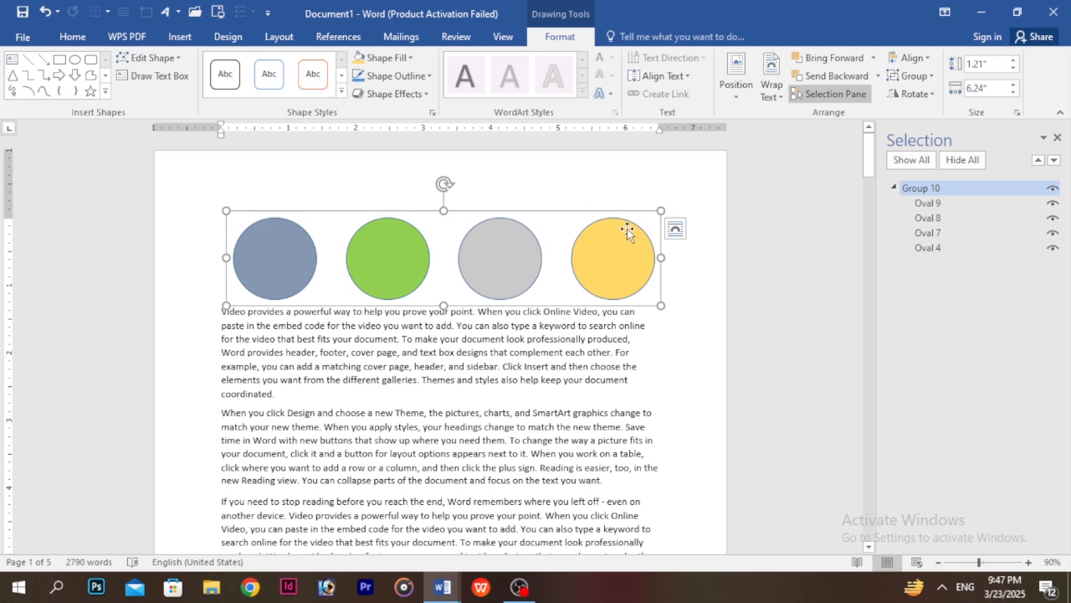
{"action": "left_click", "coordinate": [278, 36]}
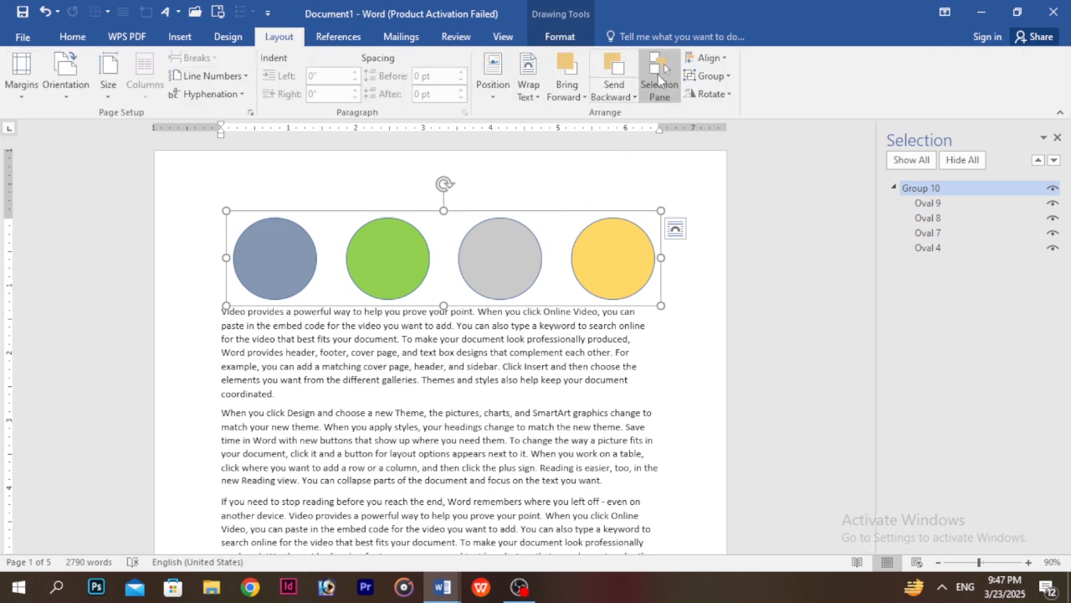
{"action": "left_click", "coordinate": [718, 57]}
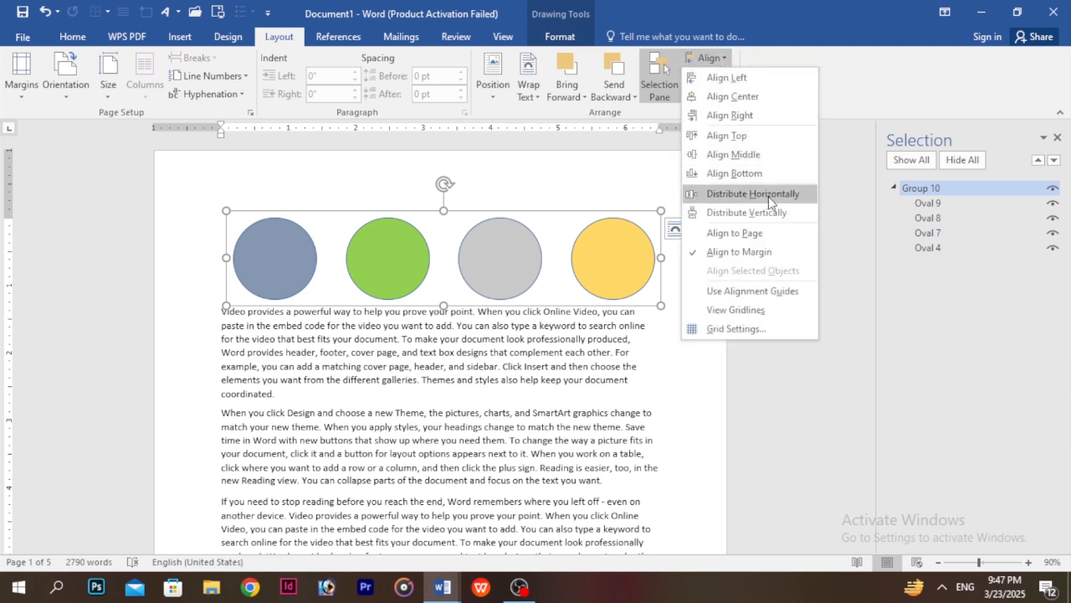
{"action": "left_click", "coordinate": [631, 360]}
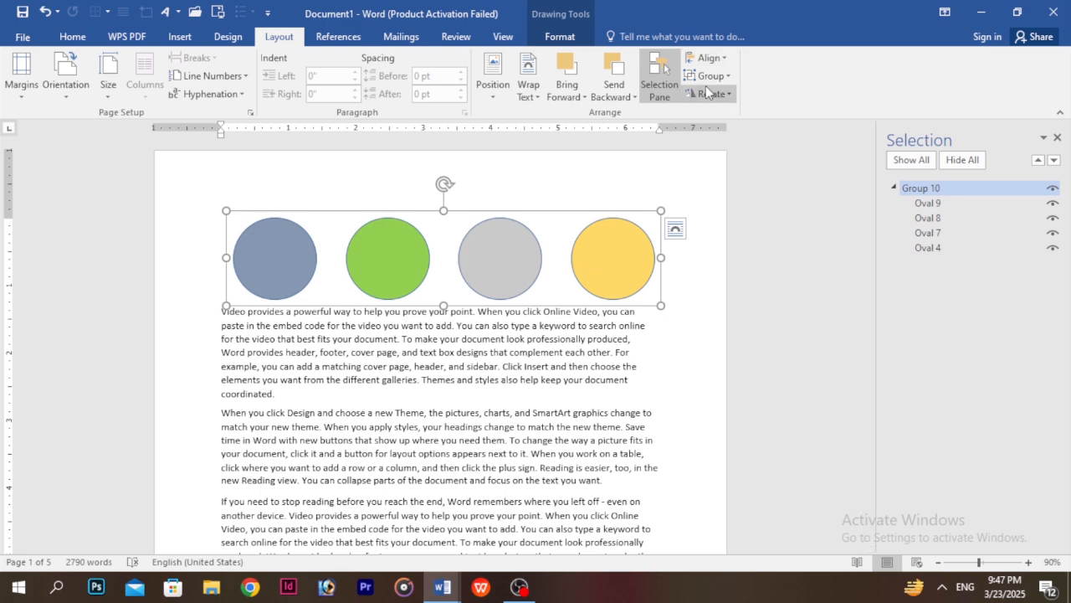
Step: Ungroup the four circles and stack the green, light gray and gold ones roughly in a column below the blue-gray circle
{"action": "key", "text": "ctrl+shift+g"}
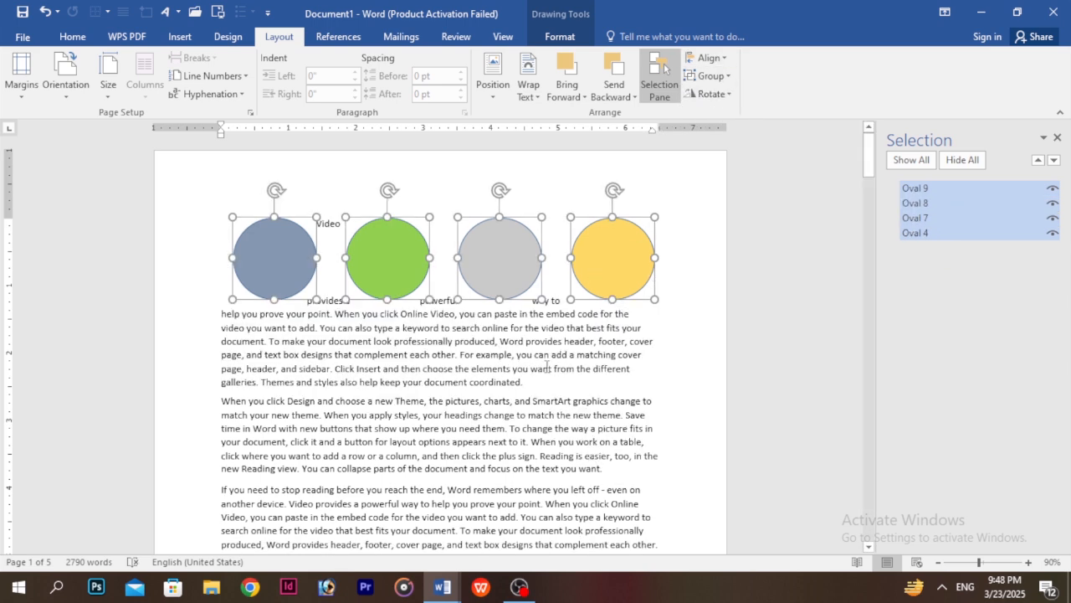
{"action": "left_click", "coordinate": [546, 367]}
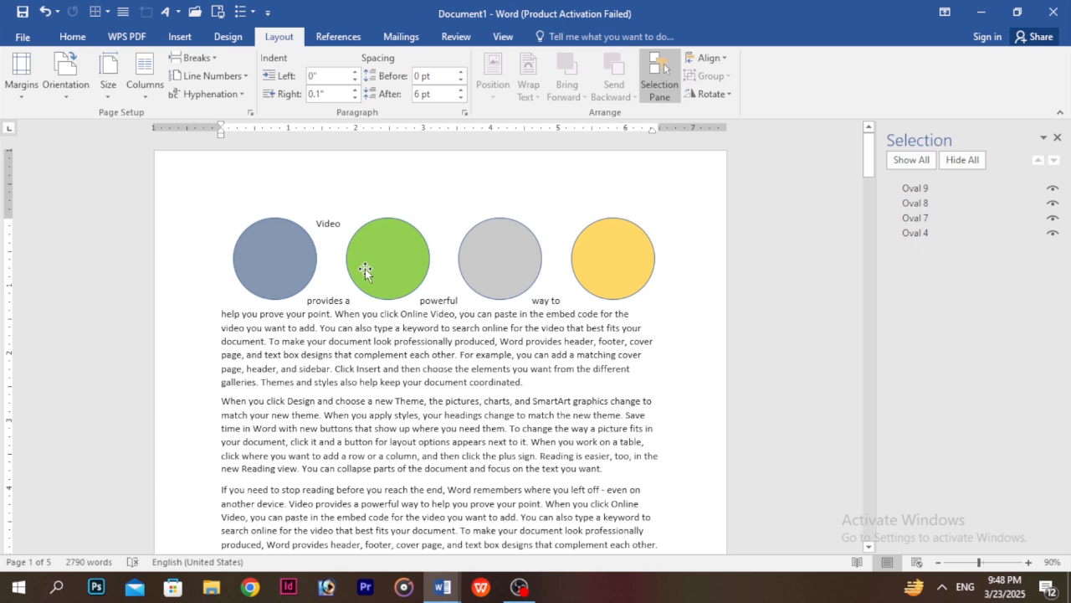
{"action": "left_click_drag", "start_coordinate": [365, 269], "coordinate": [257, 374]}
{"action": "left_click", "coordinate": [473, 261]}
{"action": "left_click_drag", "start_coordinate": [473, 260], "coordinate": [261, 497]}
{"action": "left_click", "coordinate": [618, 234]}
{"action": "scroll", "coordinate": [619, 218], "scroll_direction": "down", "scroll_amount": 2}
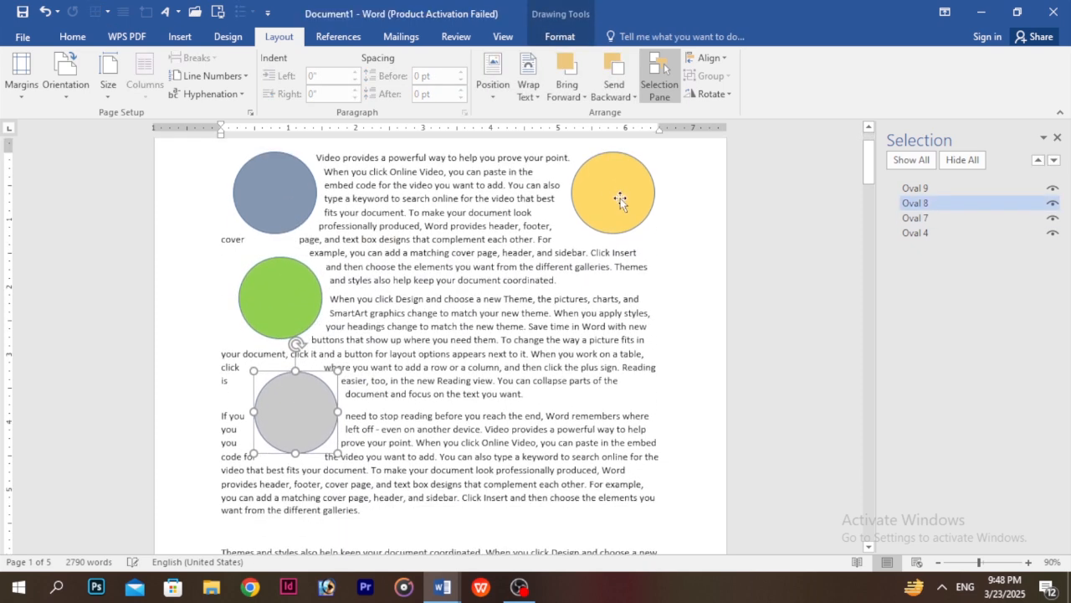
{"action": "left_click_drag", "start_coordinate": [619, 199], "coordinate": [265, 447]}
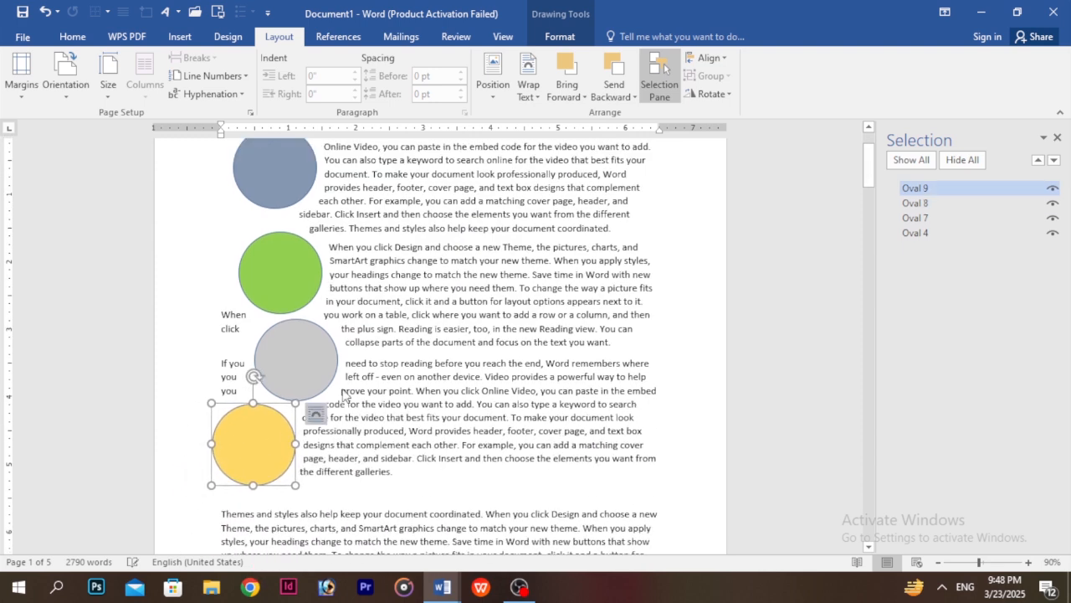
Step: Select all four stacked circles, align them on their horizontal centers and distribute them vertically
{"action": "left_click", "coordinate": [308, 360], "text": "shift"}
{"action": "left_click", "coordinate": [307, 272], "text": "shift"}
{"action": "left_click", "coordinate": [299, 166], "text": "shift"}
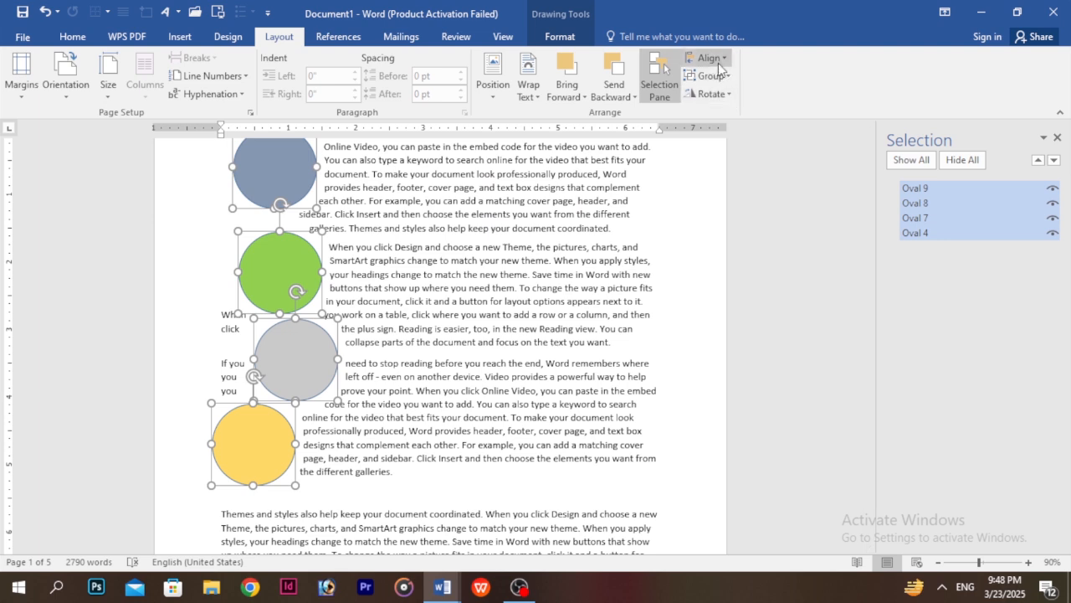
{"action": "left_click", "coordinate": [718, 58]}
{"action": "left_click", "coordinate": [745, 99]}
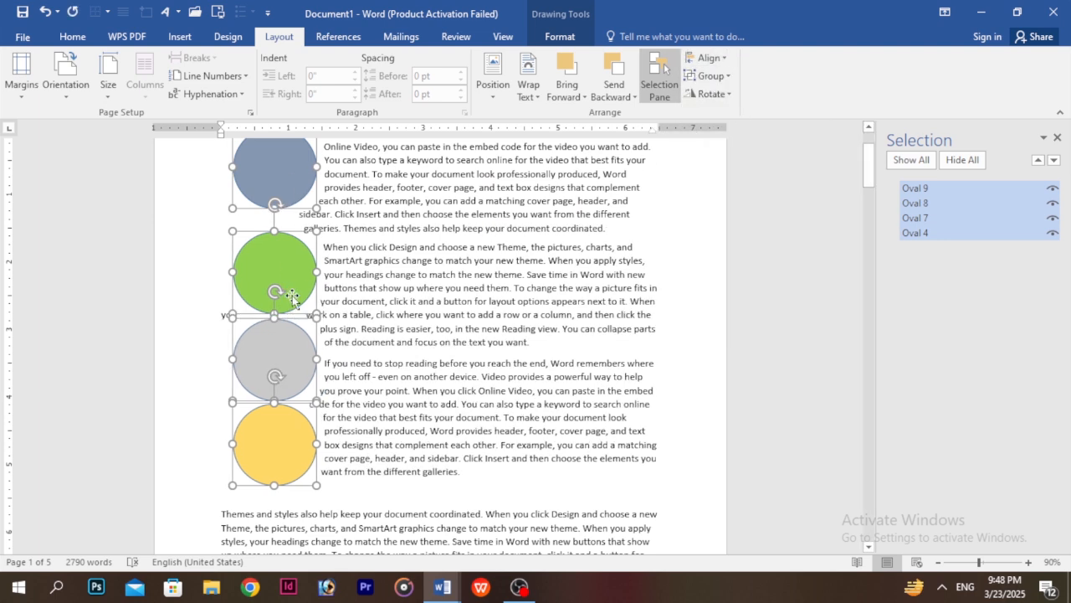
{"action": "left_click", "coordinate": [718, 59]}
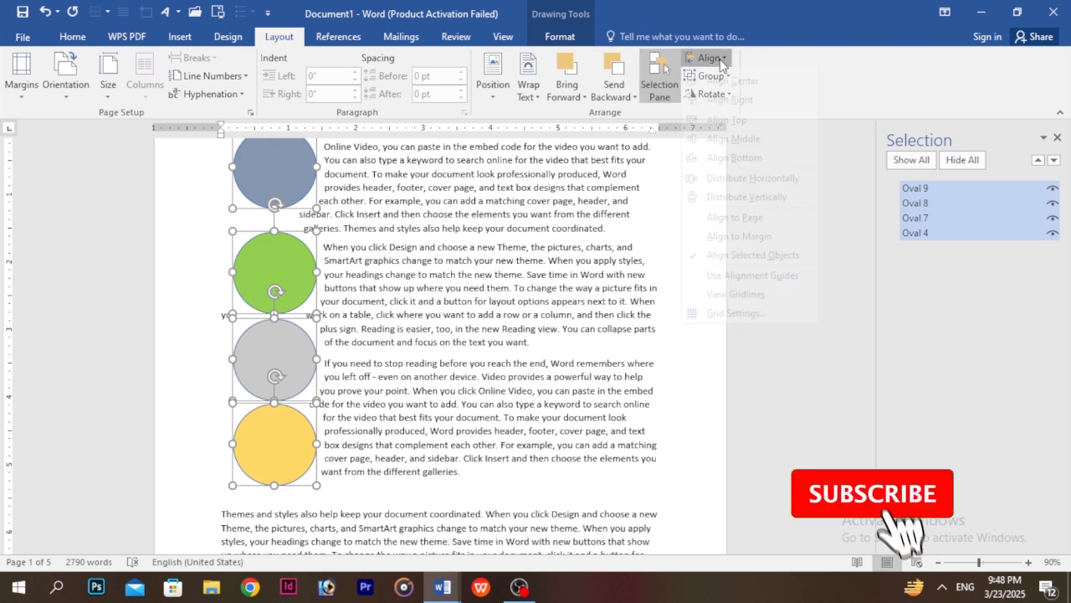
{"action": "left_click", "coordinate": [737, 197]}
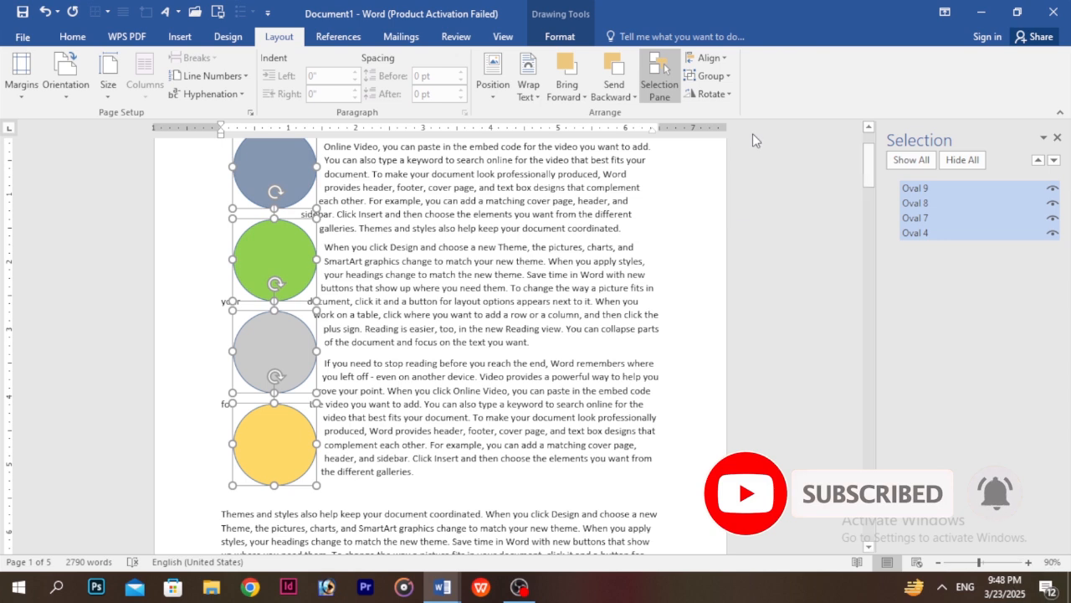
Step: Group the column of four circles and move the group slightly right and down into the body text
{"action": "left_click", "coordinate": [712, 76]}
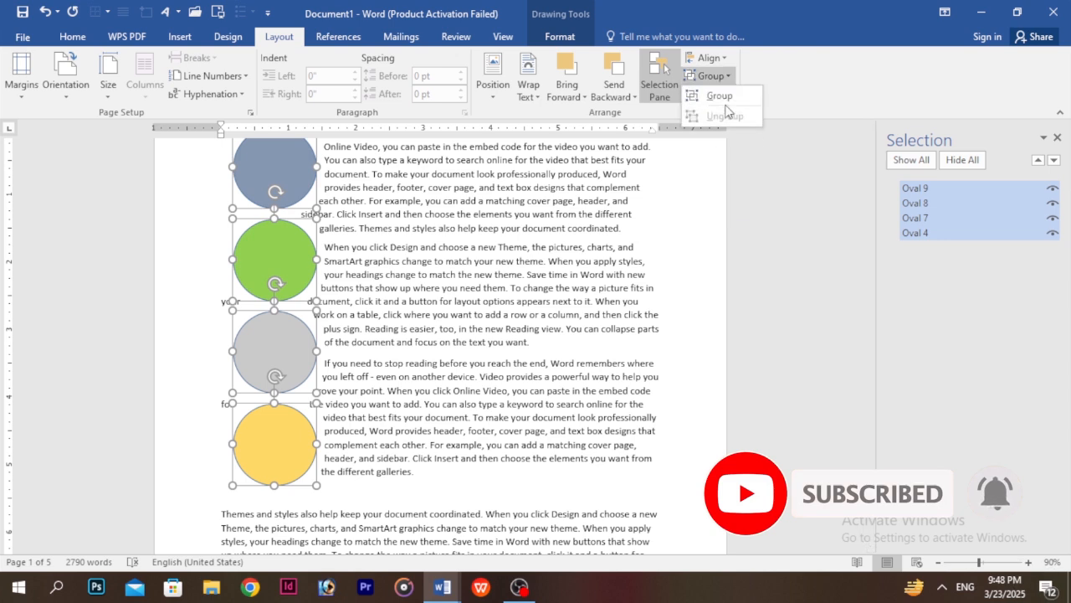
{"action": "left_click", "coordinate": [707, 95]}
{"action": "left_click", "coordinate": [388, 366]}
{"action": "left_click", "coordinate": [289, 230]}
{"action": "left_click_drag", "start_coordinate": [285, 225], "coordinate": [350, 282]}
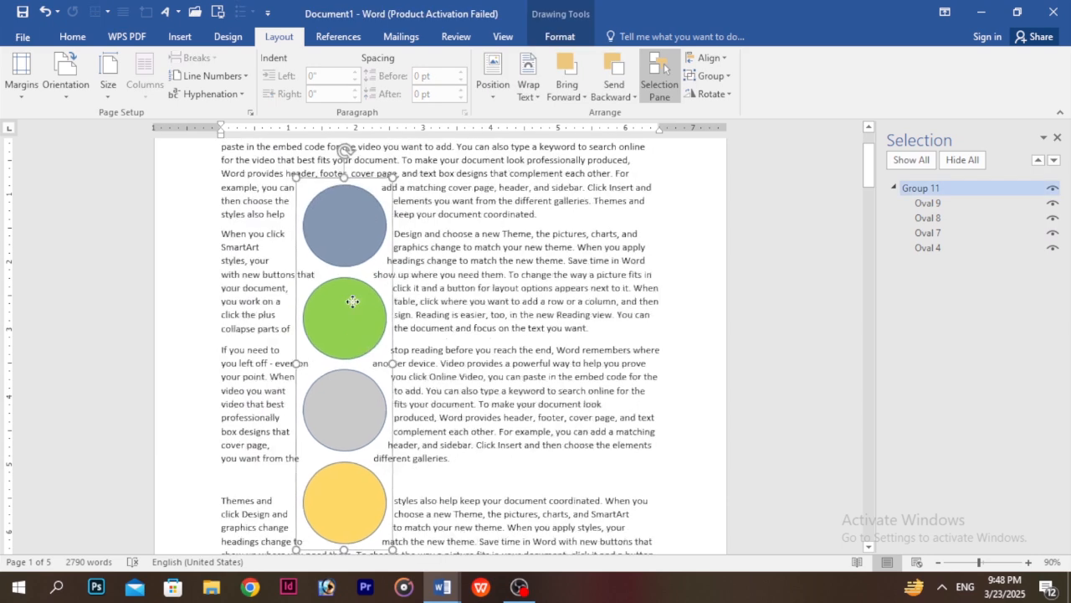
Step: Flip the group of circles vertically and delete the group from the page
{"action": "left_click", "coordinate": [716, 98]}
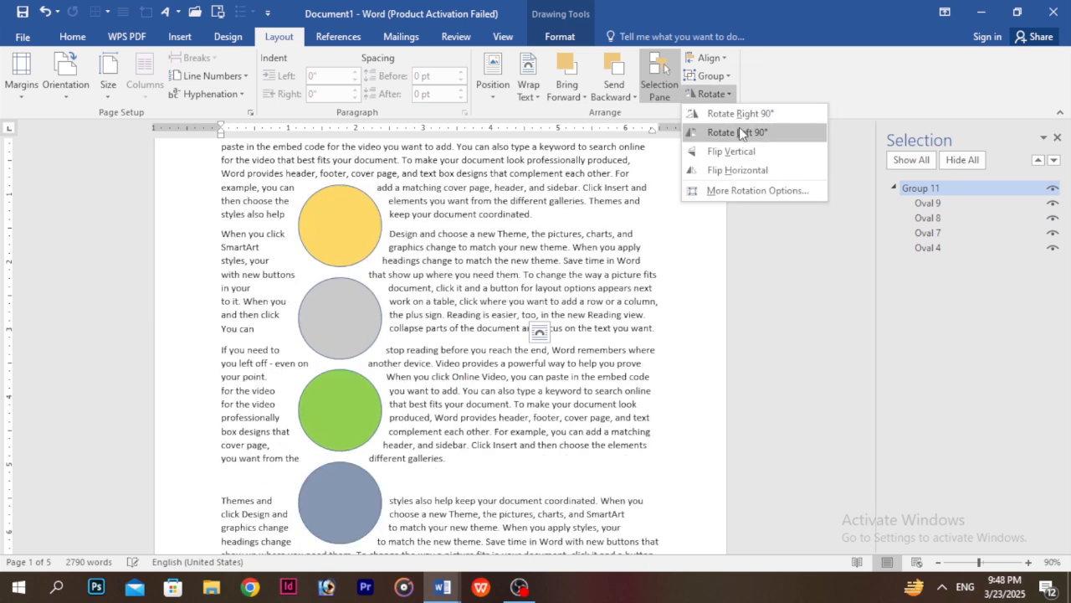
{"action": "left_click", "coordinate": [737, 132]}
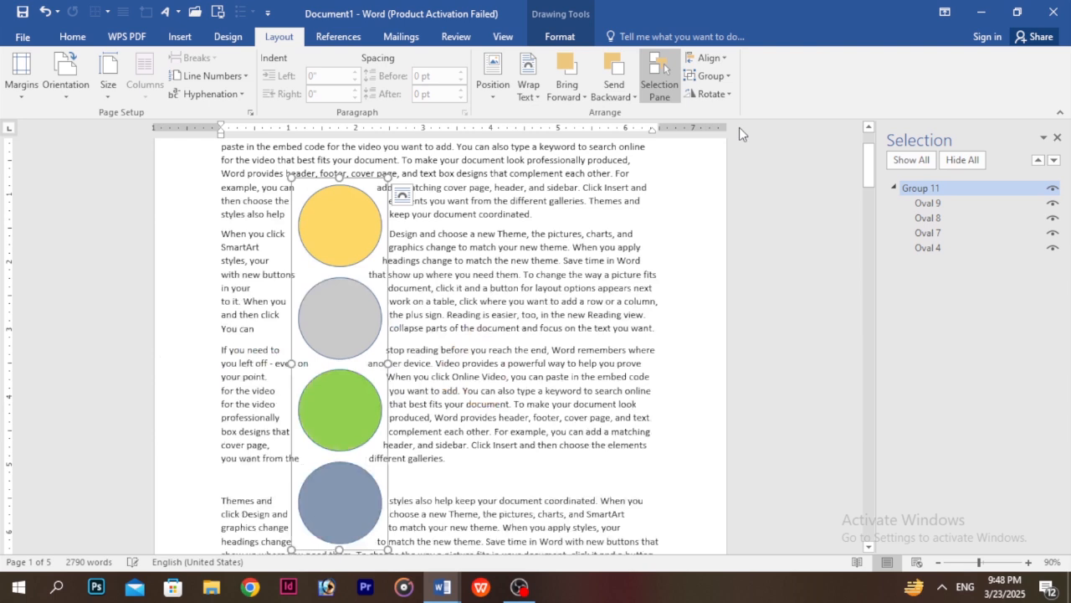
{"action": "left_click", "coordinate": [712, 94]}
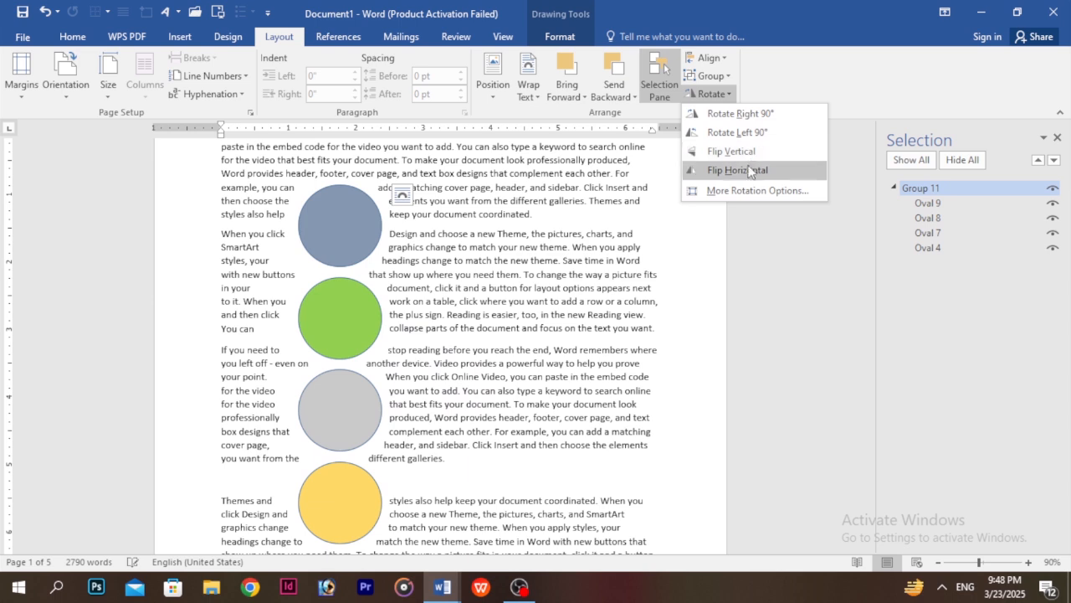
{"action": "left_click", "coordinate": [357, 234]}
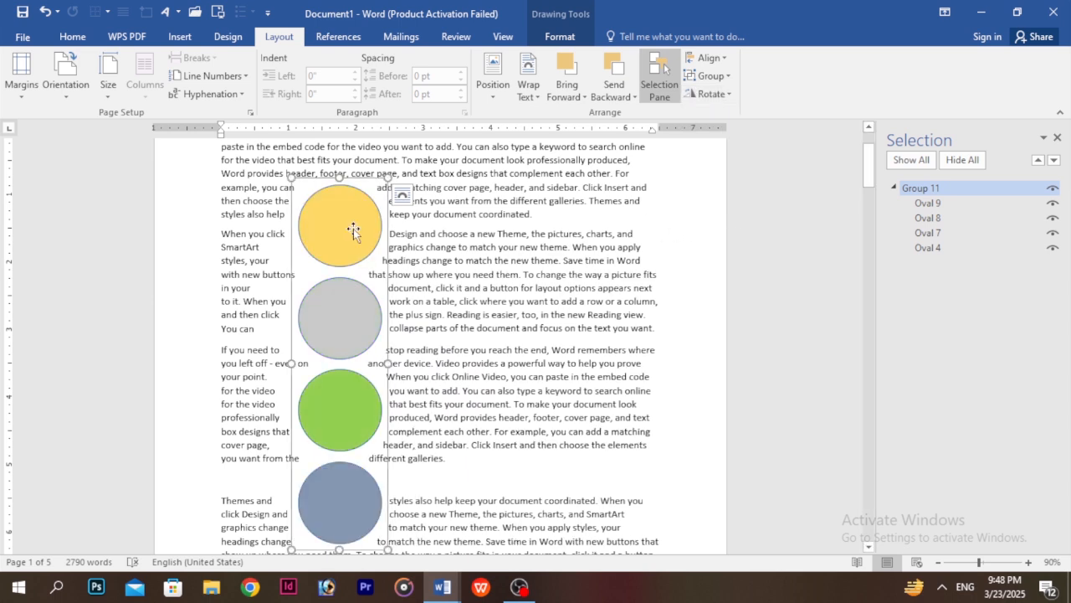
{"action": "key", "text": "Delete"}
Step: Draw a pentagon block arrow about 1.56" wide and 0.79" high over the second paragraph and place a duplicate beside it
{"action": "left_click", "coordinate": [188, 42]}
{"action": "left_click", "coordinate": [215, 77]}
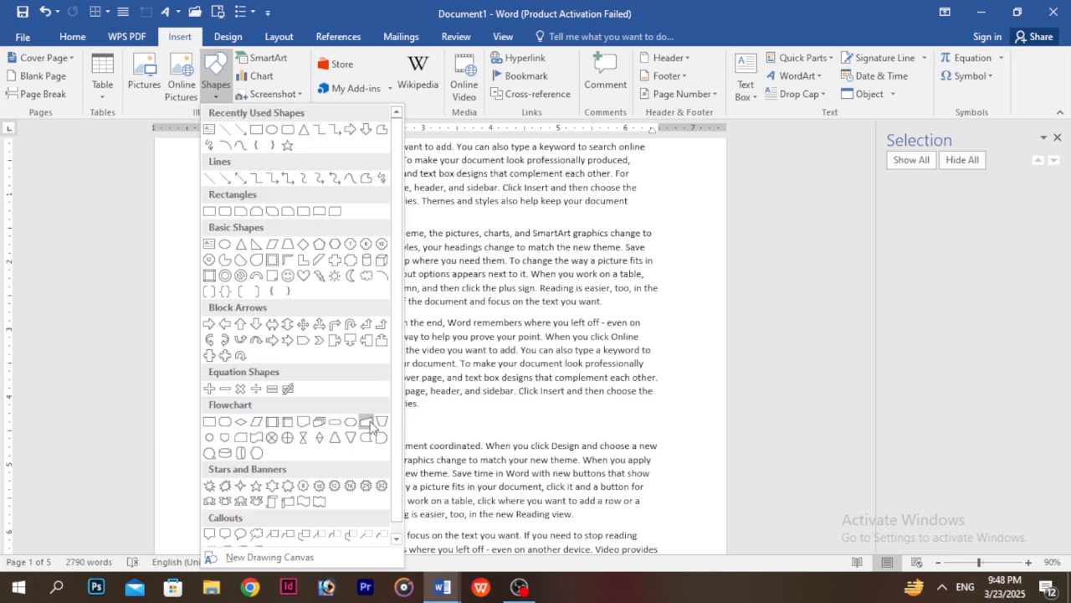
{"action": "left_click", "coordinate": [350, 340]}
{"action": "left_click_drag", "start_coordinate": [341, 264], "coordinate": [374, 294]}
{"action": "key", "text": "ctrl+d"}
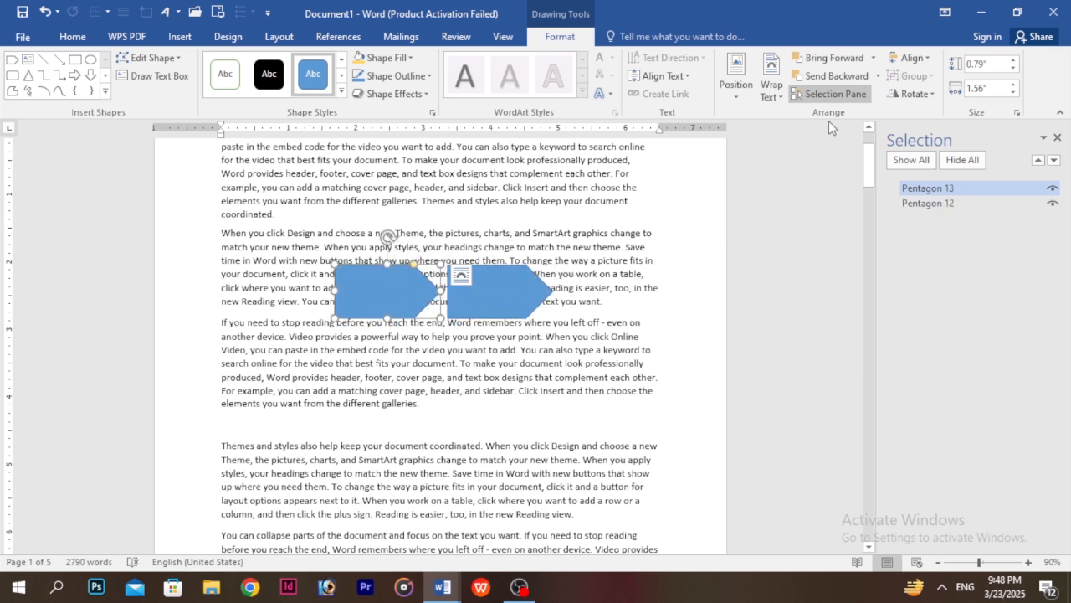
Step: Flip the left pentagon horizontally and try rotating it freely
{"action": "left_click", "coordinate": [278, 36]}
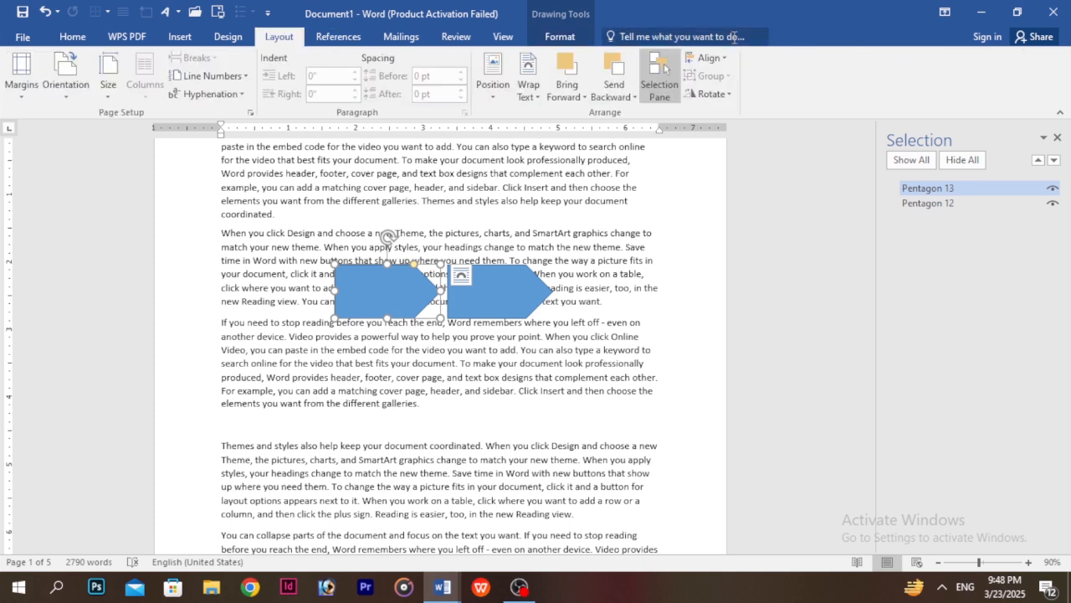
{"action": "left_click", "coordinate": [713, 93]}
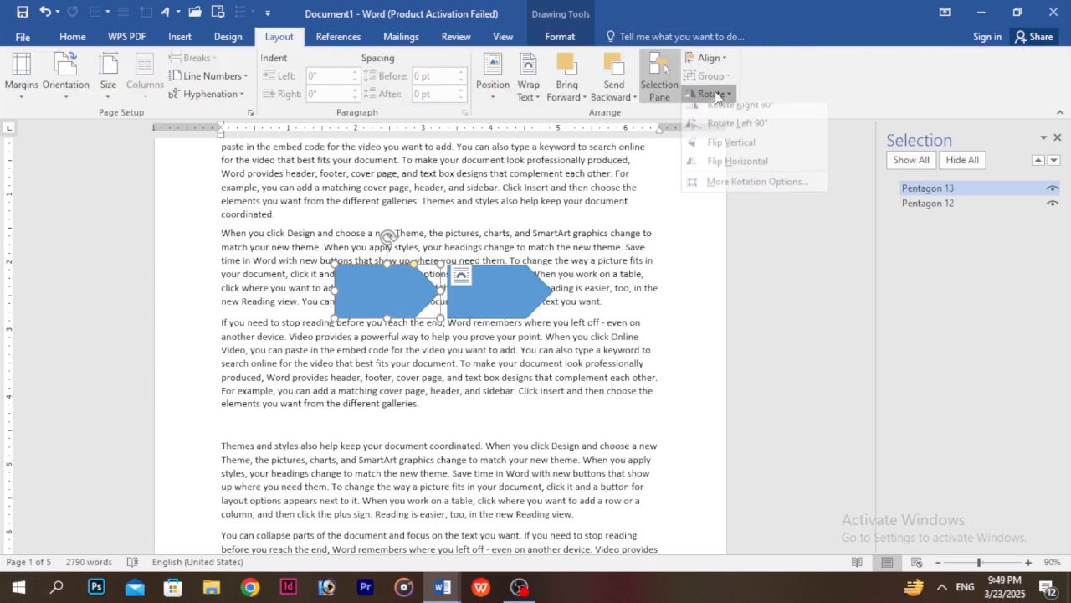
{"action": "left_click", "coordinate": [736, 171]}
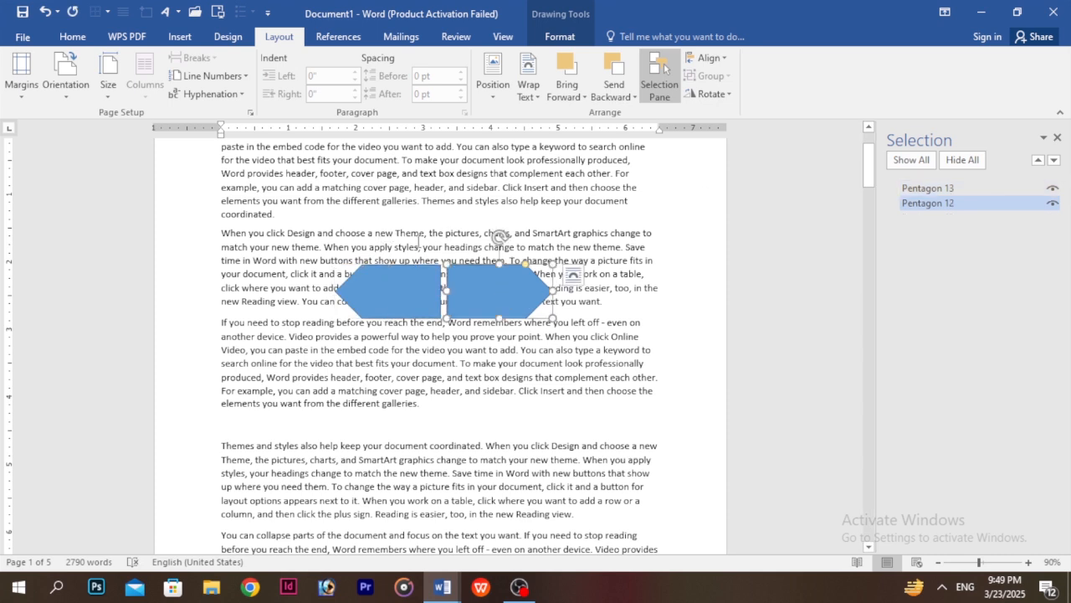
{"action": "left_click_drag", "start_coordinate": [388, 237], "coordinate": [364, 194]}
{"action": "key", "text": "ctrl+z"}
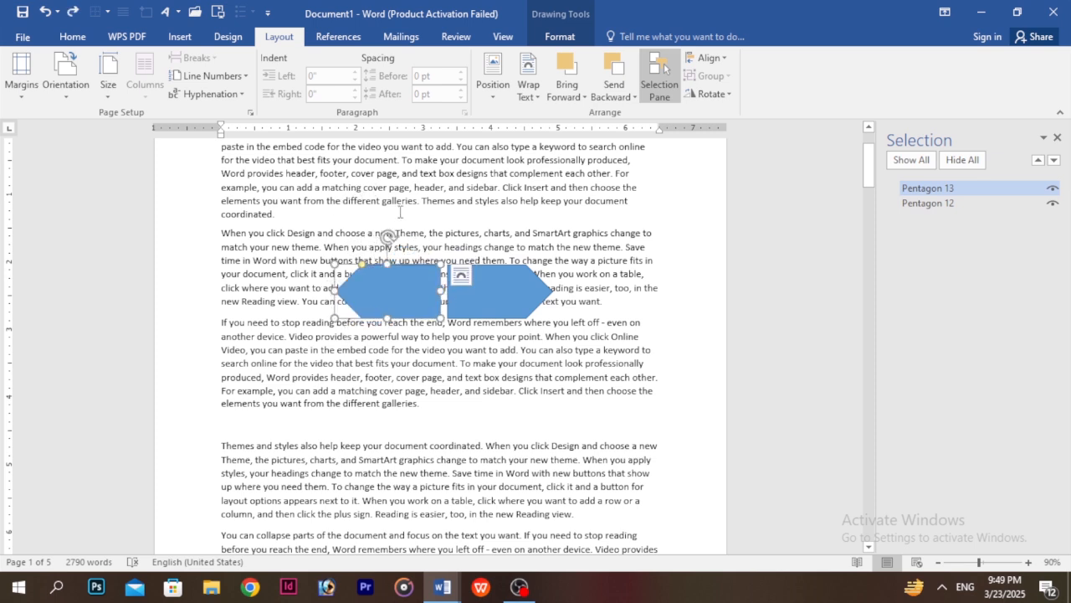
{"action": "left_click", "coordinate": [725, 96]}
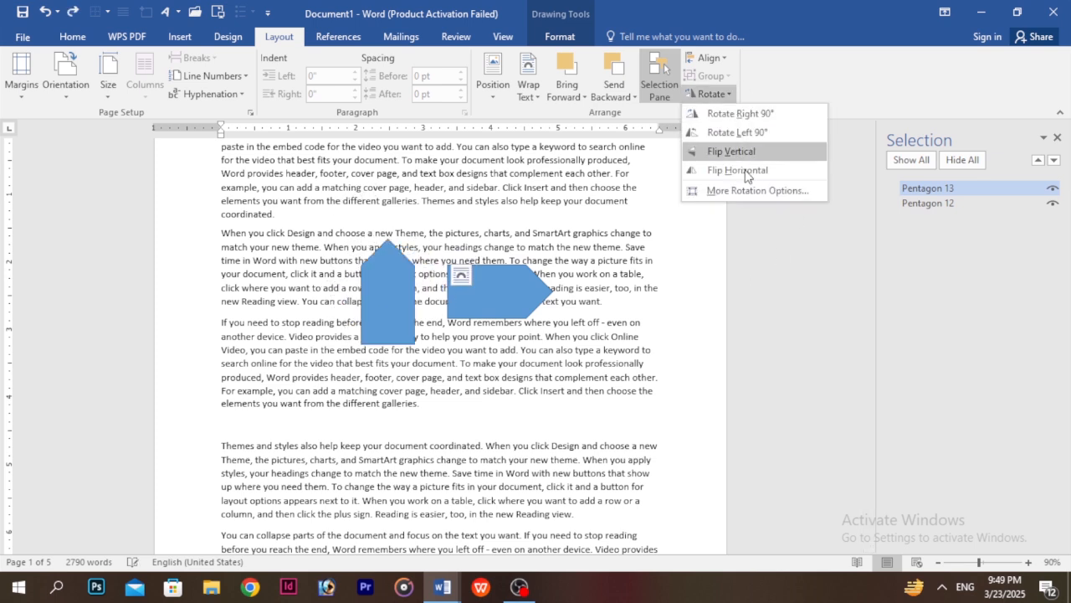
{"action": "left_click", "coordinate": [680, 291]}
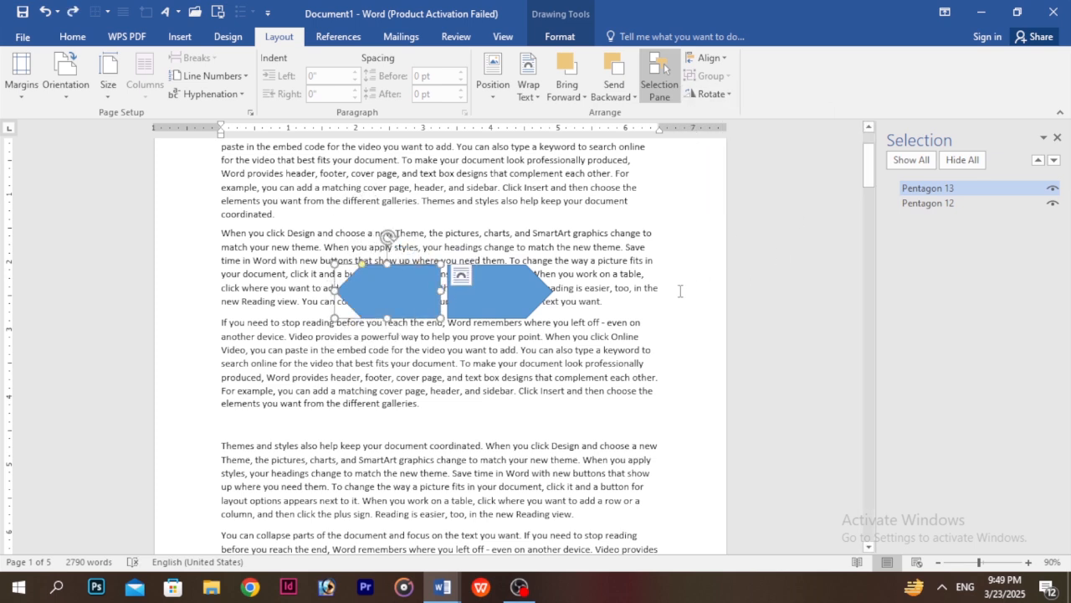
Step: Delete both pentagon shapes from the page
{"action": "left_click", "coordinate": [526, 310]}
{"action": "key", "text": "Delete"}
{"action": "left_click", "coordinate": [402, 281]}
{"action": "key", "text": "Delete"}
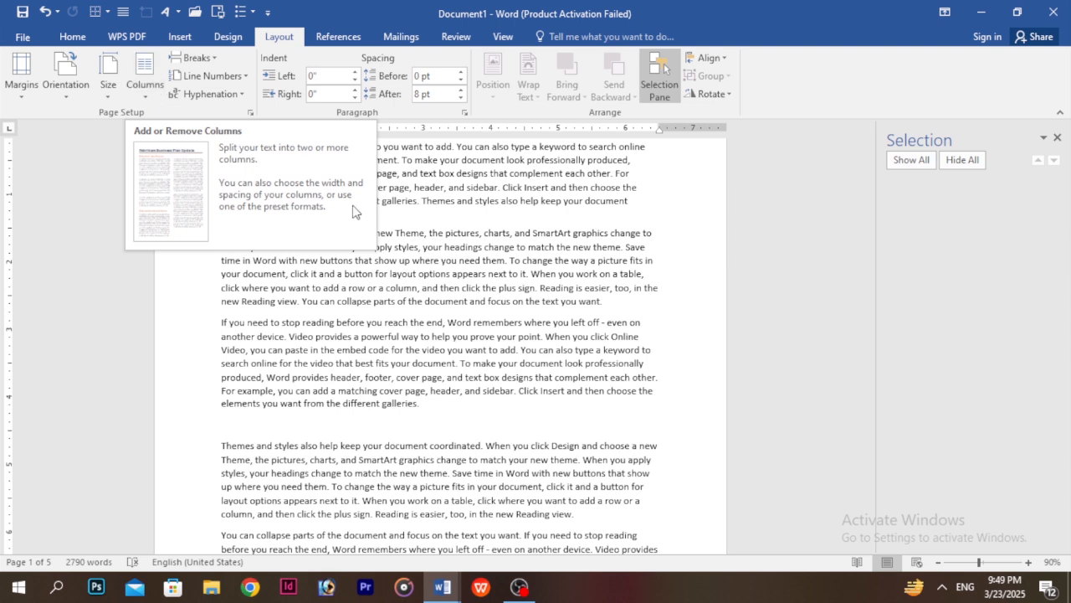
Step: Examine the section start options in Page Setup for the current section and the available types of section breaks
{"action": "double_click", "coordinate": [12, 218]}
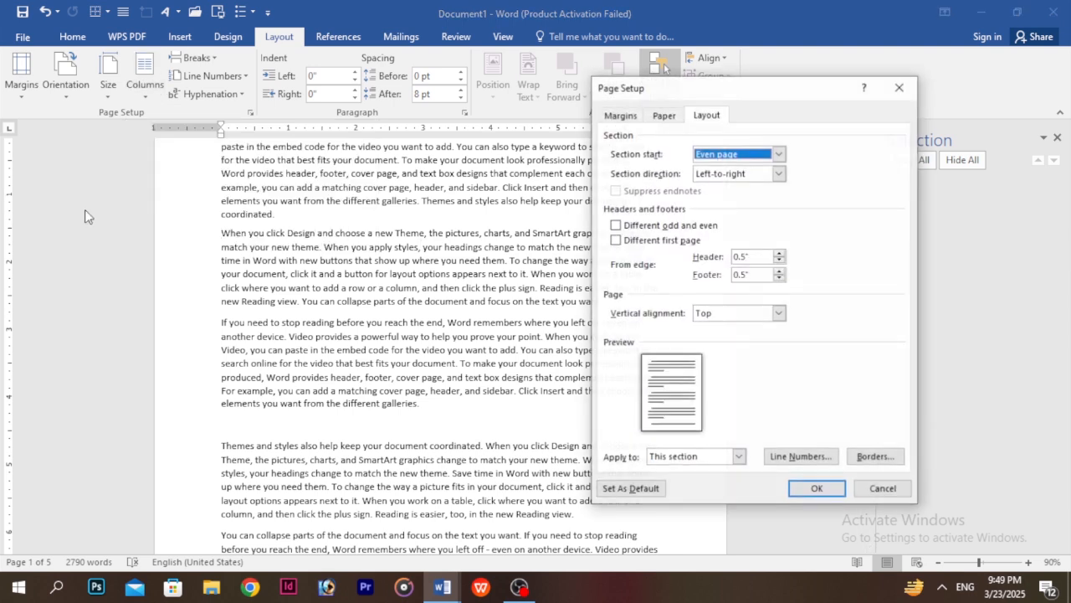
{"action": "left_click", "coordinate": [734, 155]}
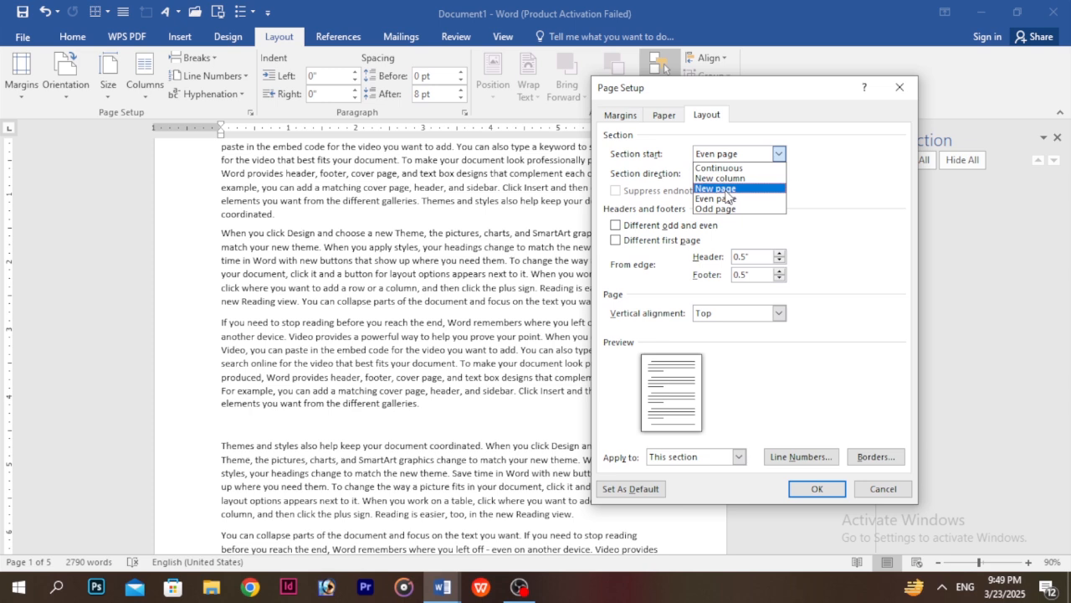
{"action": "left_click", "coordinate": [900, 87]}
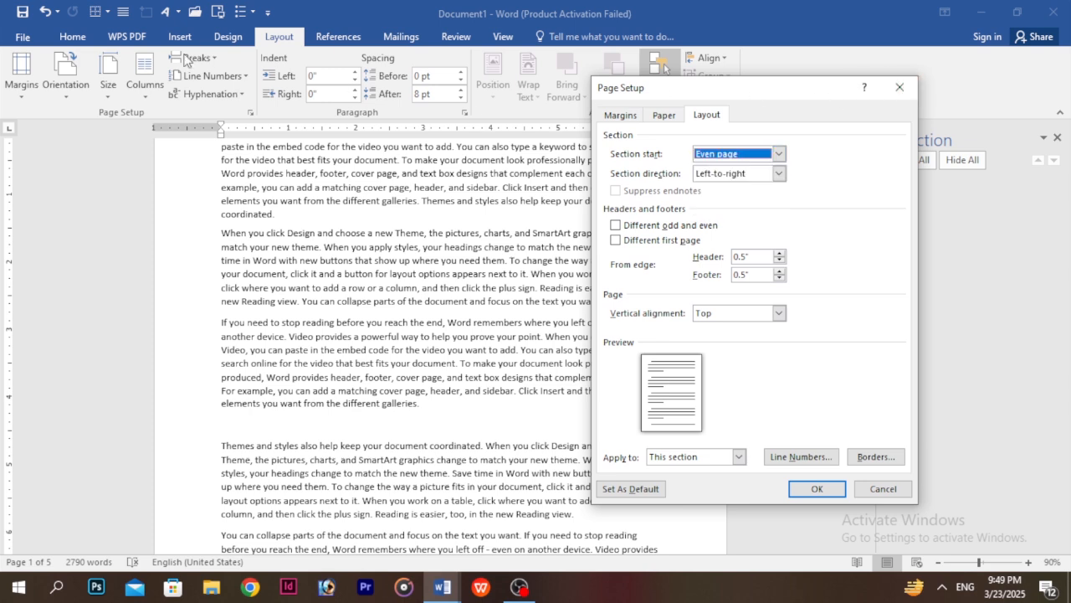
{"action": "left_click", "coordinate": [904, 90]}
{"action": "left_click", "coordinate": [194, 56]}
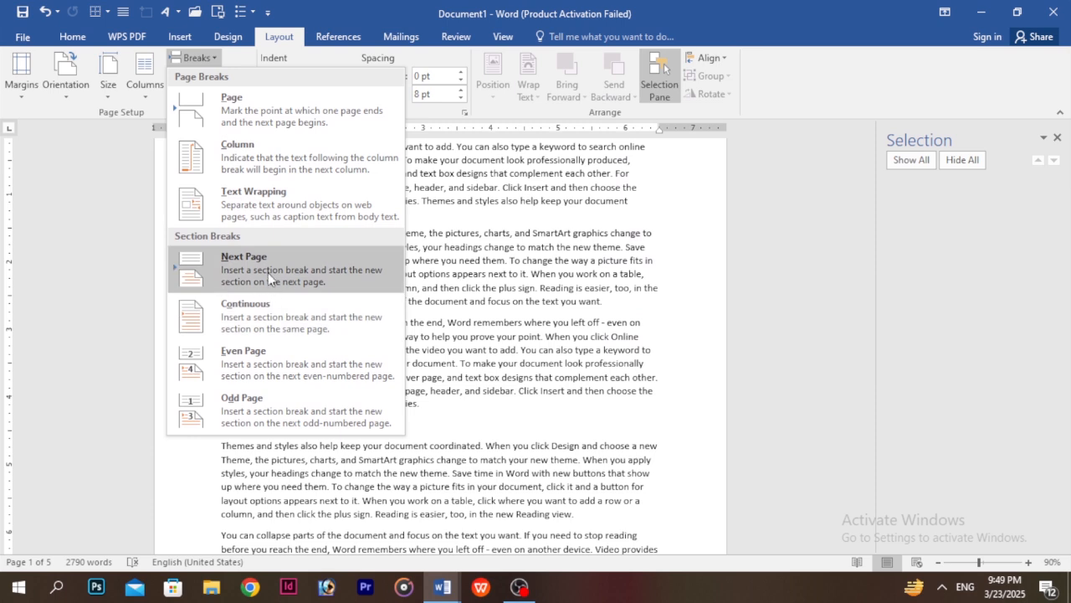
{"action": "left_click", "coordinate": [424, 370]}
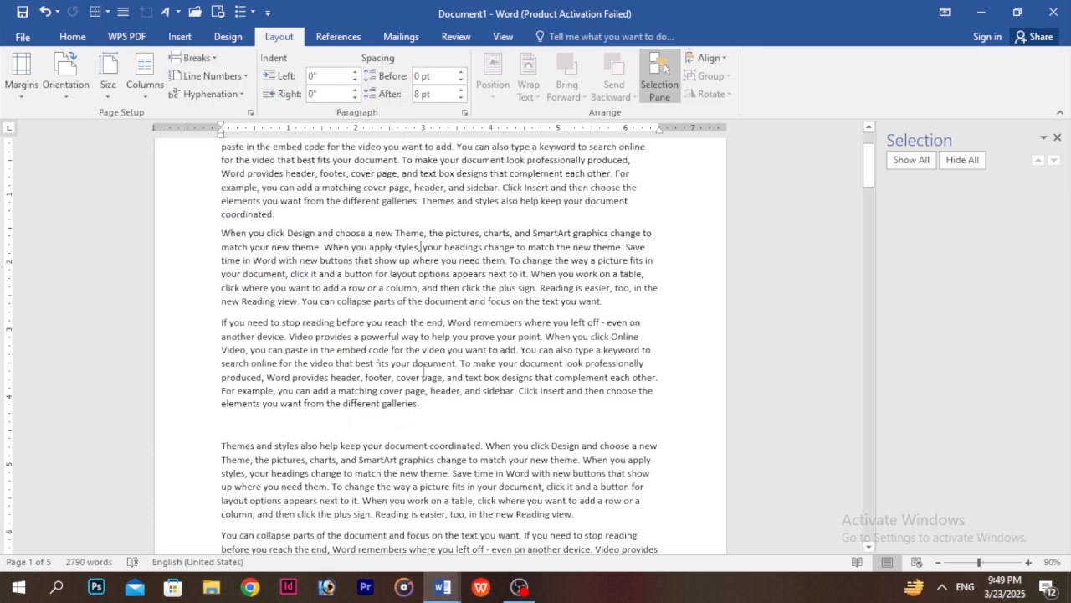
Step: Close the Selection pane and set the section start of the third page's section to New page
{"action": "left_click", "coordinate": [1058, 139]}
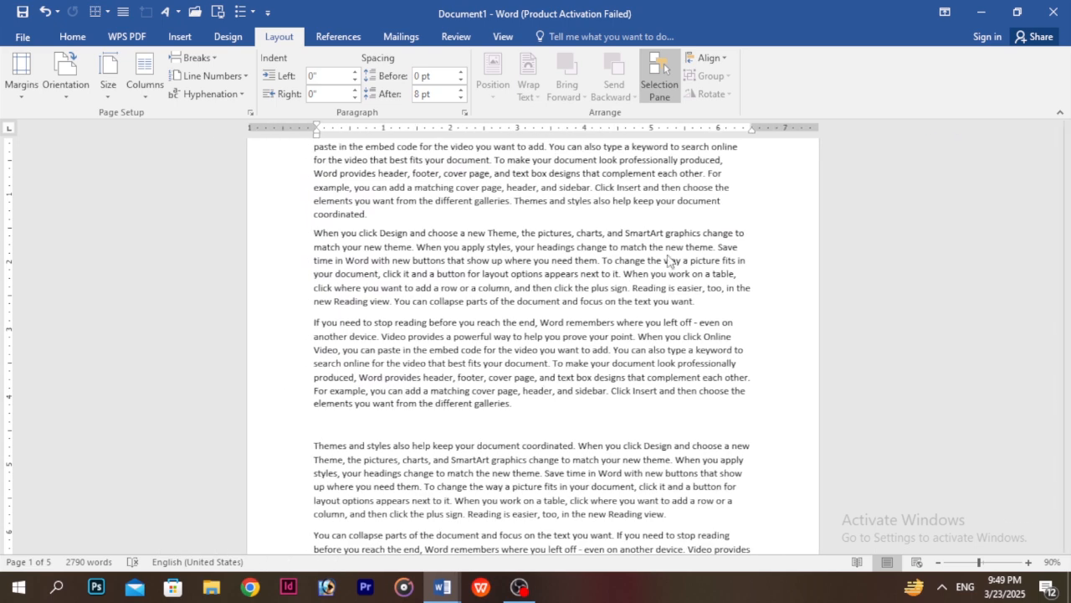
{"action": "scroll", "coordinate": [324, 351], "scroll_direction": "down", "scroll_amount": 4, "text": "ctrl"}
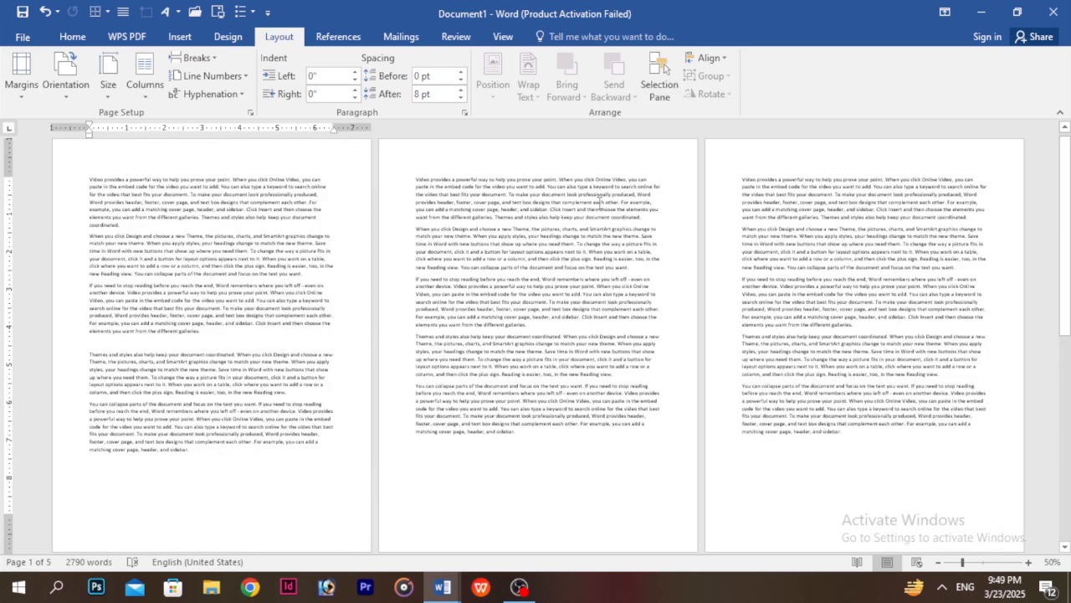
{"action": "left_click", "coordinate": [741, 173]}
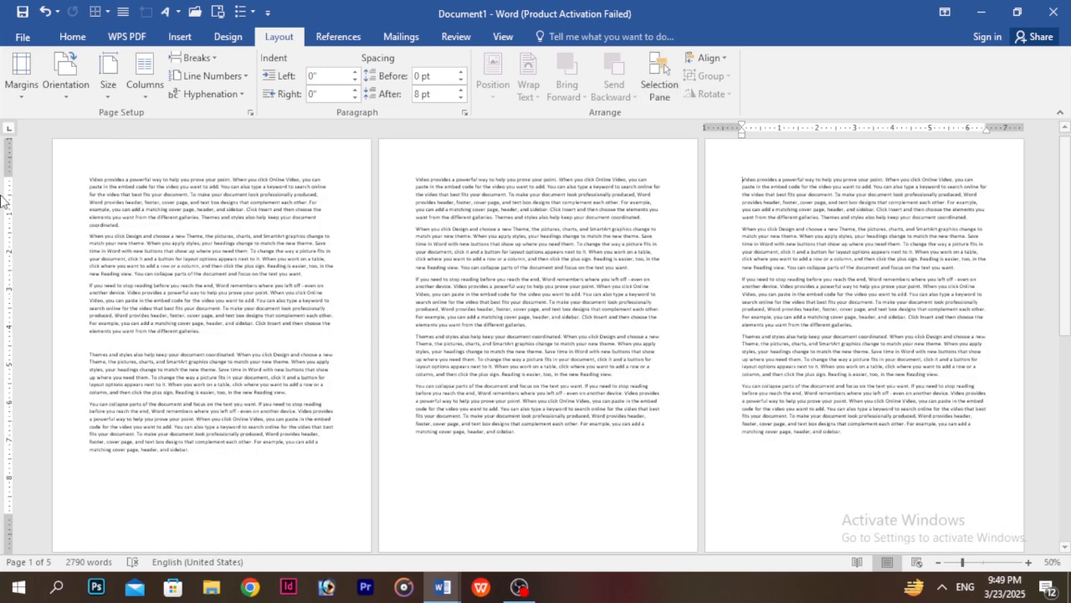
{"action": "double_click", "coordinate": [9, 278]}
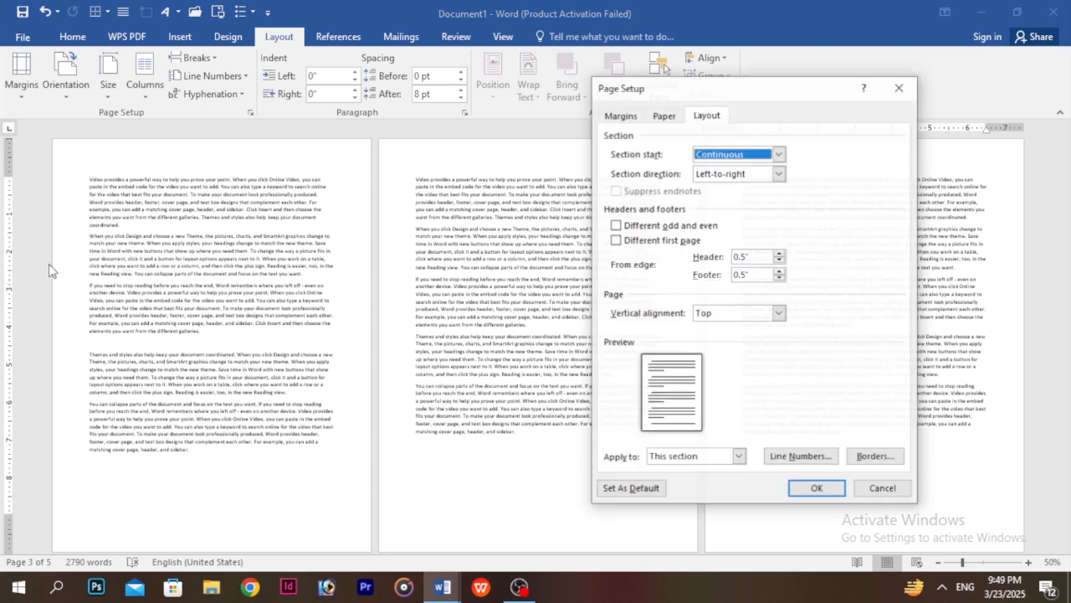
{"action": "left_click", "coordinate": [750, 156]}
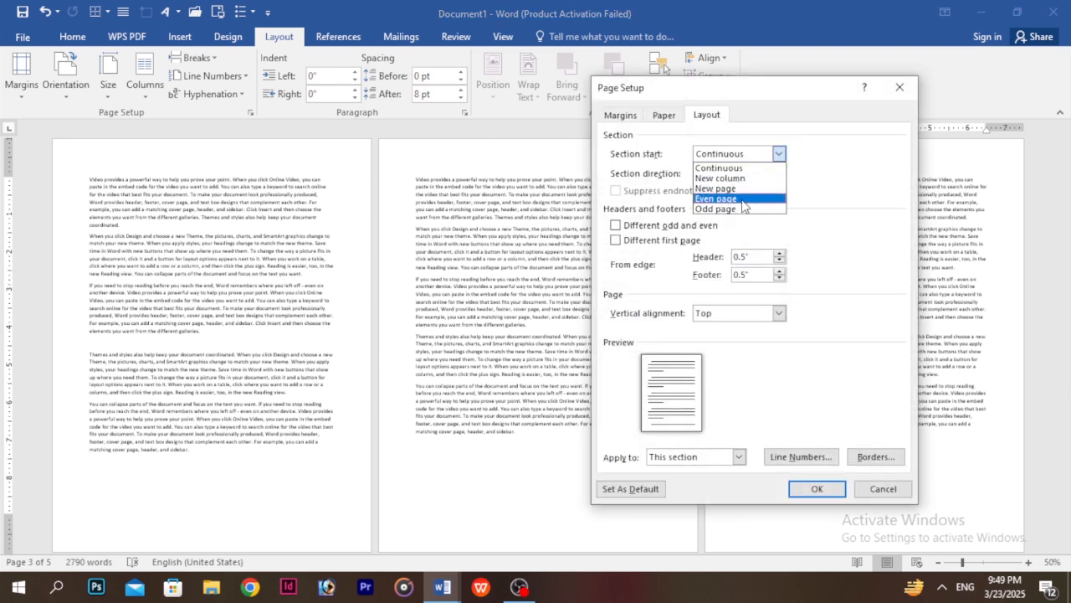
{"action": "left_click", "coordinate": [740, 190]}
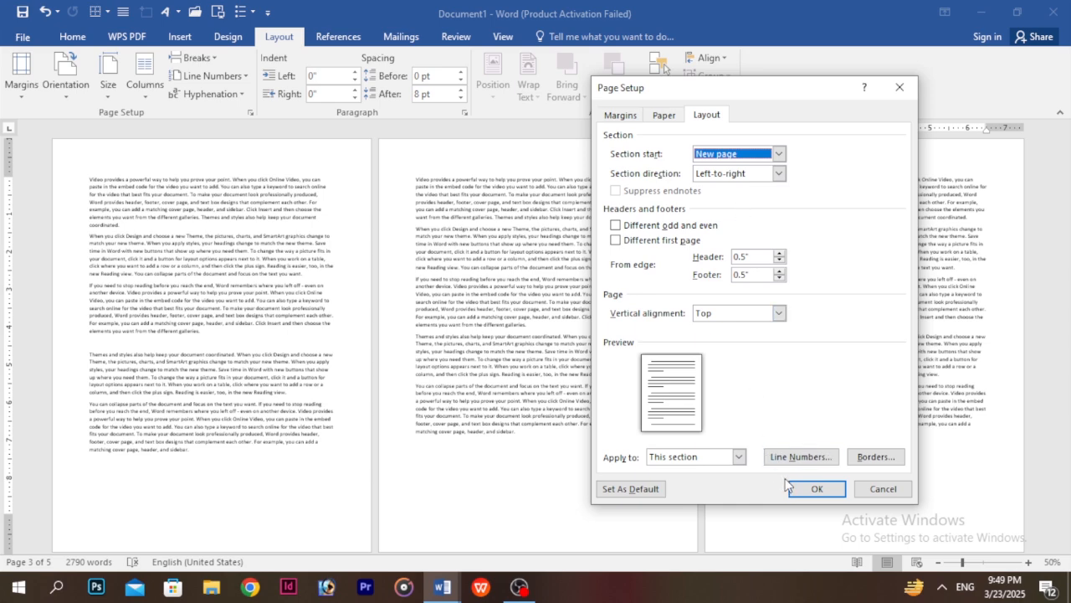
{"action": "left_click", "coordinate": [816, 491]}
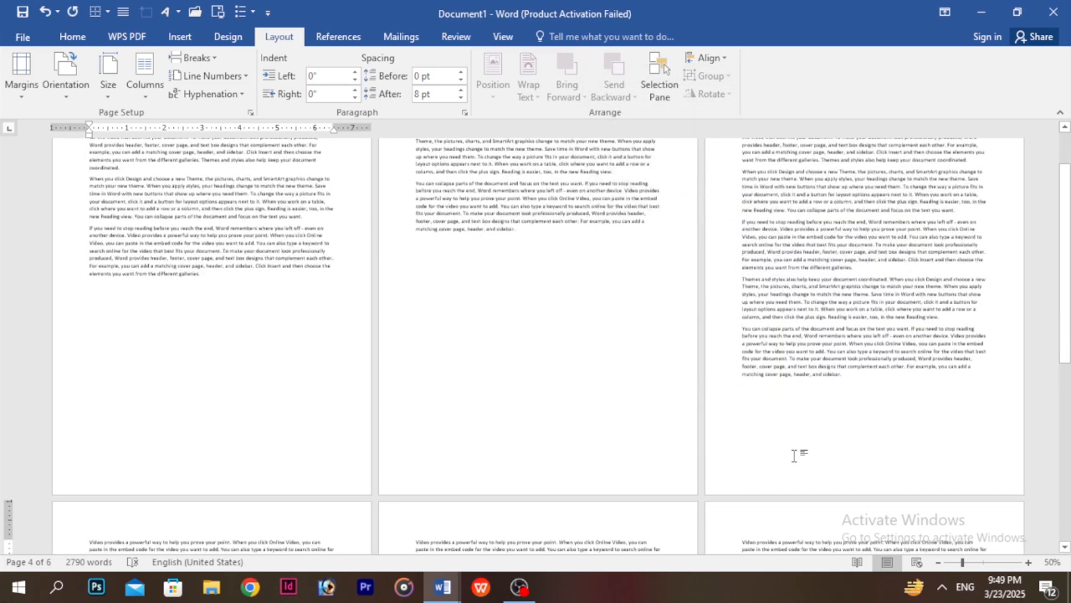
Step: Show the formatting marks and examine the section and page breaks across the pages
{"action": "scroll", "coordinate": [794, 456], "scroll_direction": "up", "scroll_amount": 2}
{"action": "scroll", "coordinate": [796, 393], "scroll_direction": "down", "scroll_amount": 4}
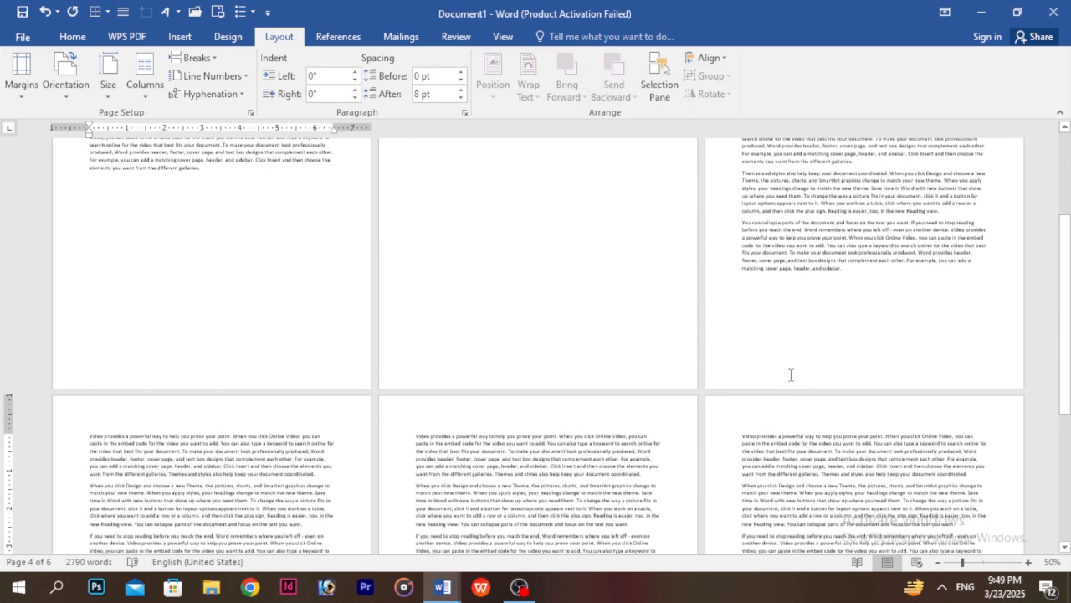
{"action": "key", "text": "ctrl+shift+8"}
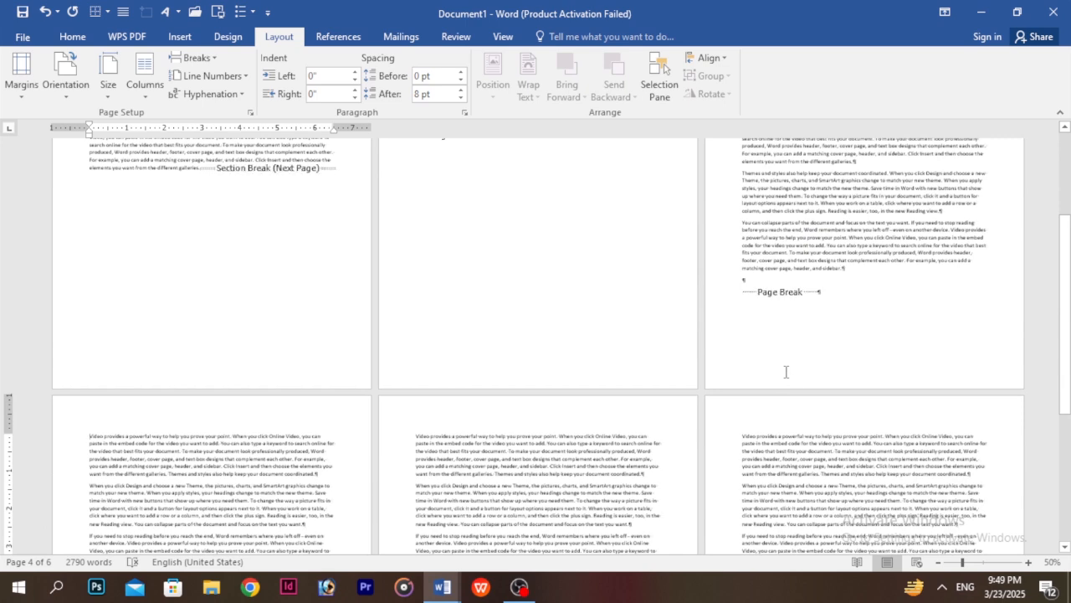
{"action": "scroll", "coordinate": [786, 371], "scroll_direction": "up", "scroll_amount": 3}
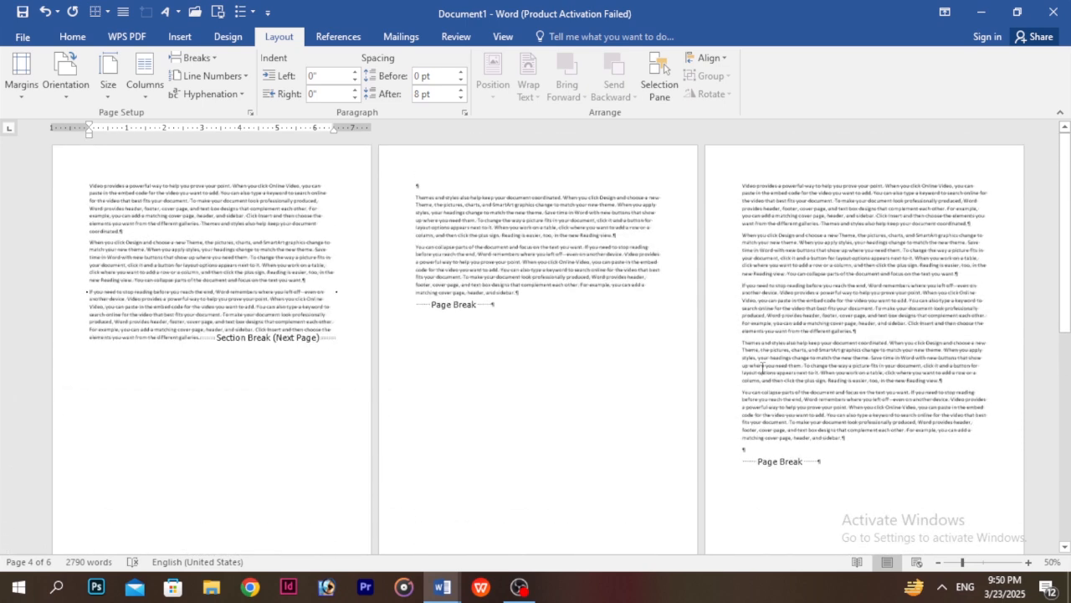
{"action": "scroll", "coordinate": [258, 325], "scroll_direction": "down", "scroll_amount": 4}
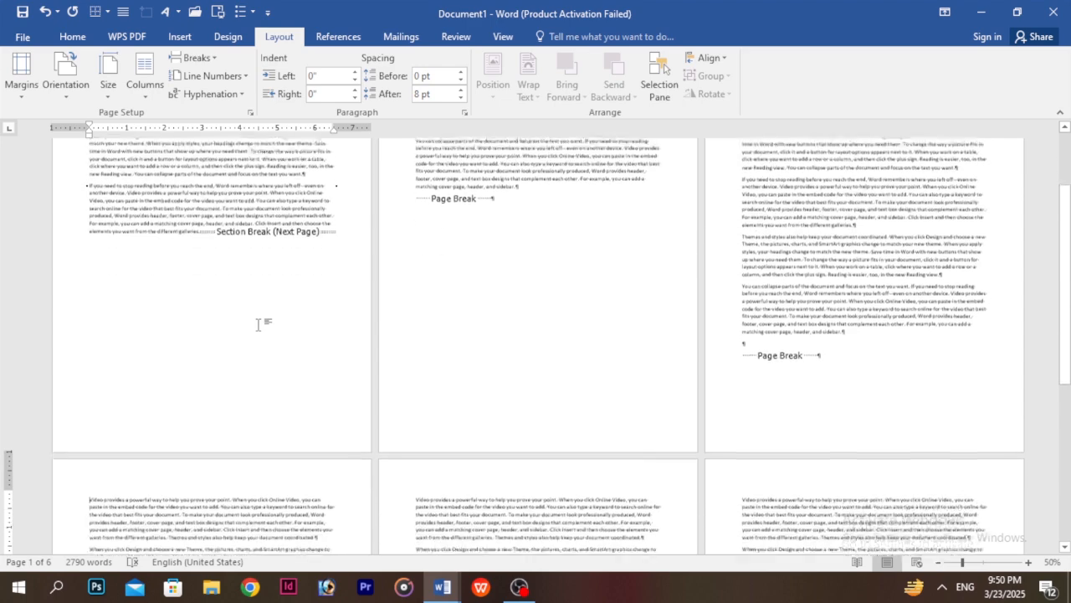
{"action": "scroll", "coordinate": [262, 318], "scroll_direction": "up", "scroll_amount": 3}
{"action": "scroll", "coordinate": [262, 317], "scroll_direction": "up", "scroll_amount": 3}
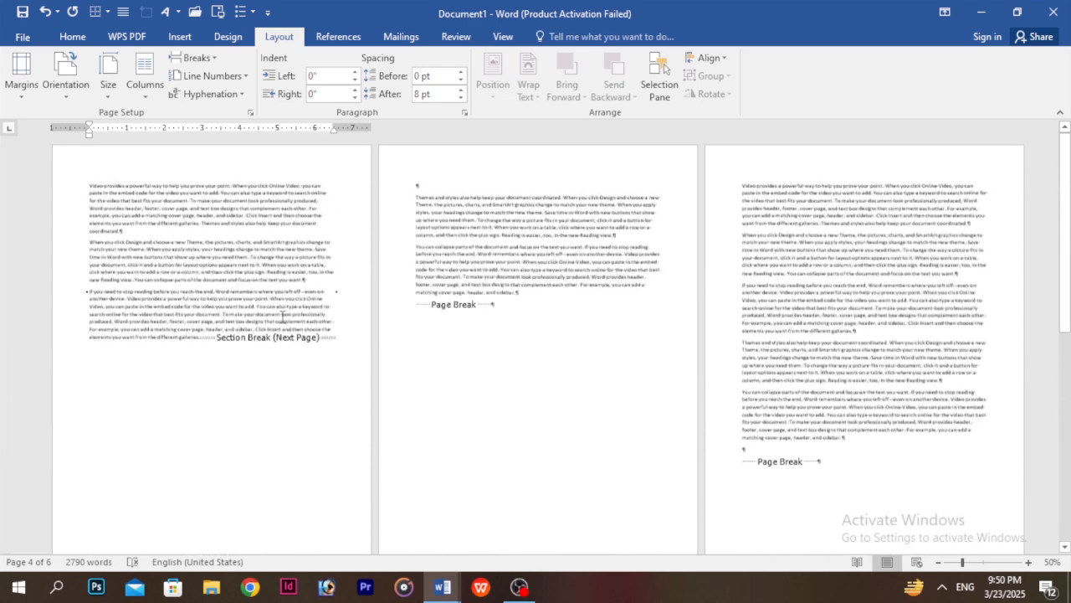
Step: Undo the last section start change and clear the pentagon and the continuous section break from the first page
{"action": "key", "text": "ctrl+v"}
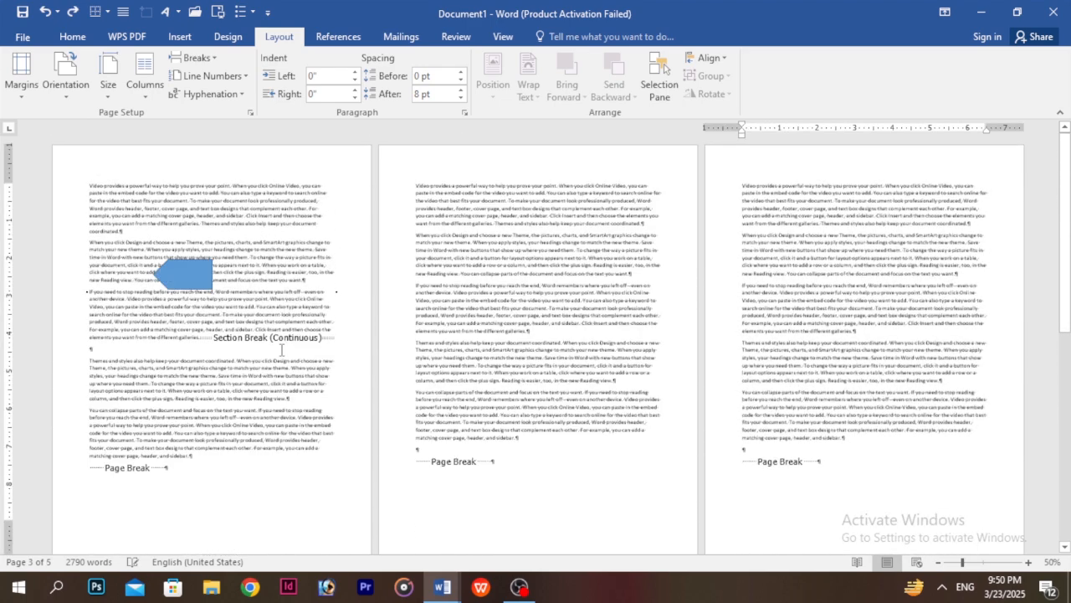
{"action": "left_click", "coordinate": [269, 357]}
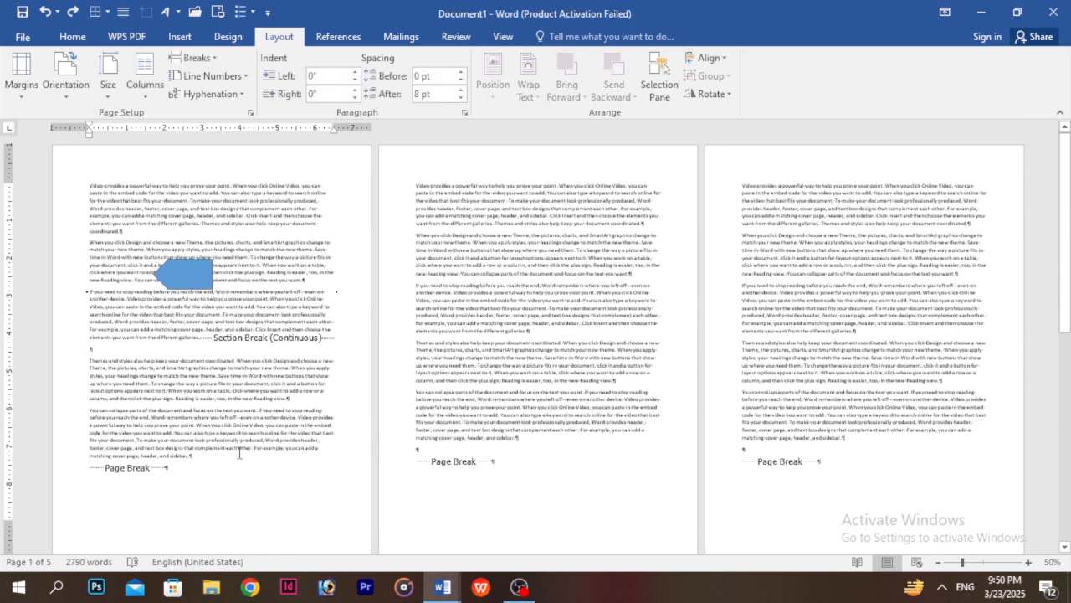
{"action": "left_click", "coordinate": [201, 279]}
{"action": "key", "text": "Delete"}
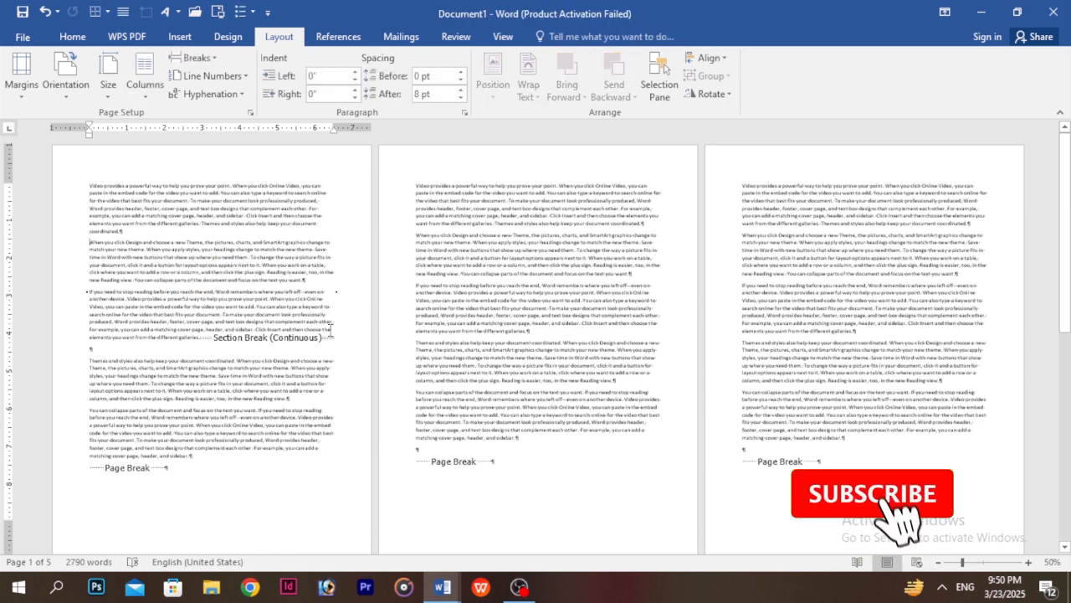
{"action": "left_click", "coordinate": [235, 337]}
{"action": "key", "text": "Delete"}
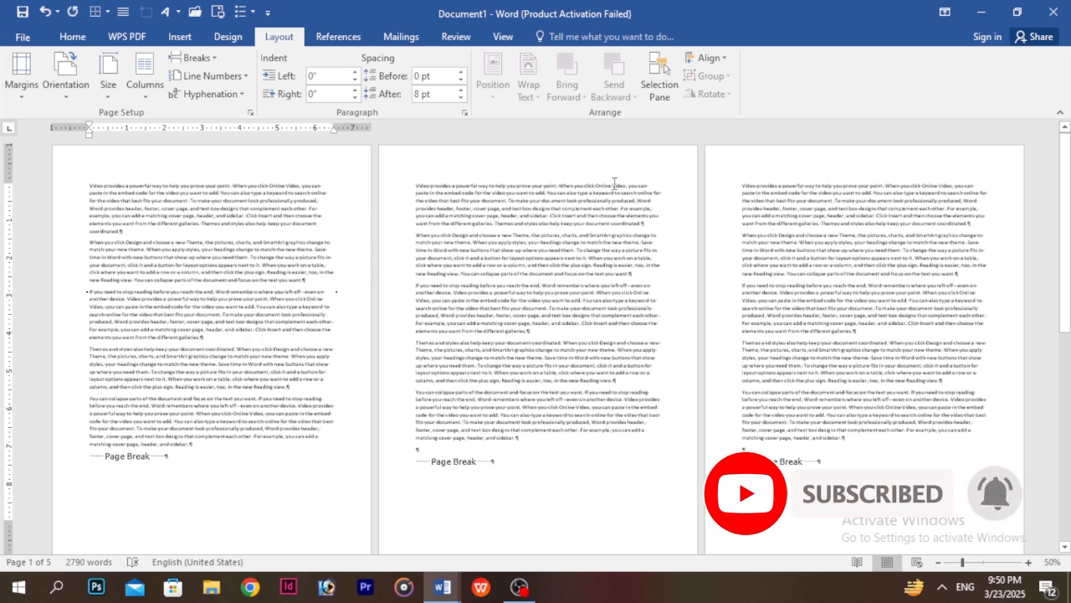
Step: Set the section start to New page from the beginning of the third page, applied to This point forward
{"action": "left_click", "coordinate": [742, 189]}
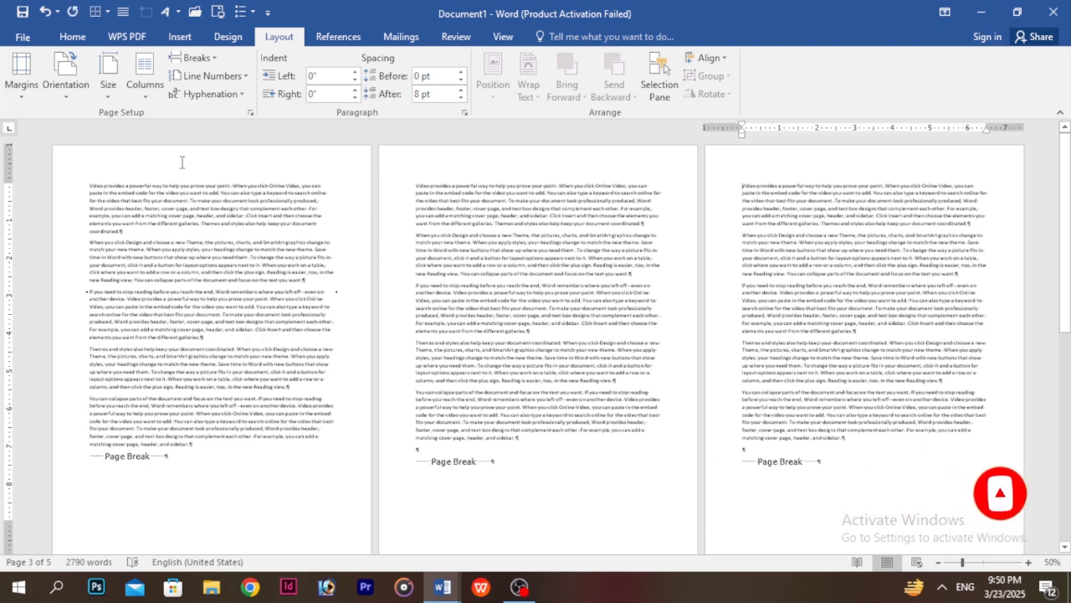
{"action": "double_click", "coordinate": [11, 281]}
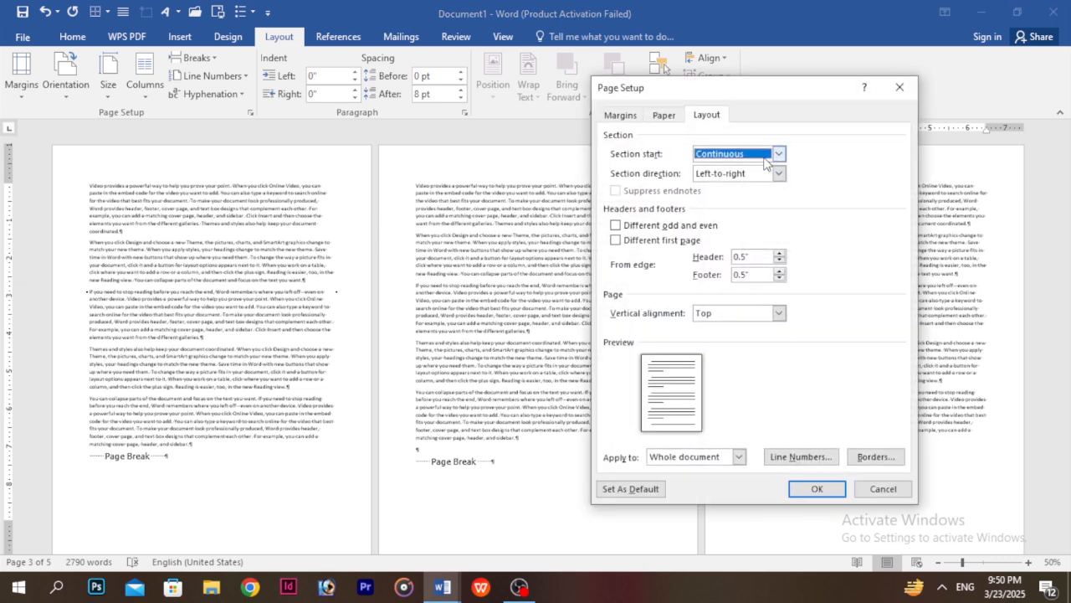
{"action": "left_click", "coordinate": [698, 463]}
{"action": "left_click", "coordinate": [687, 482]}
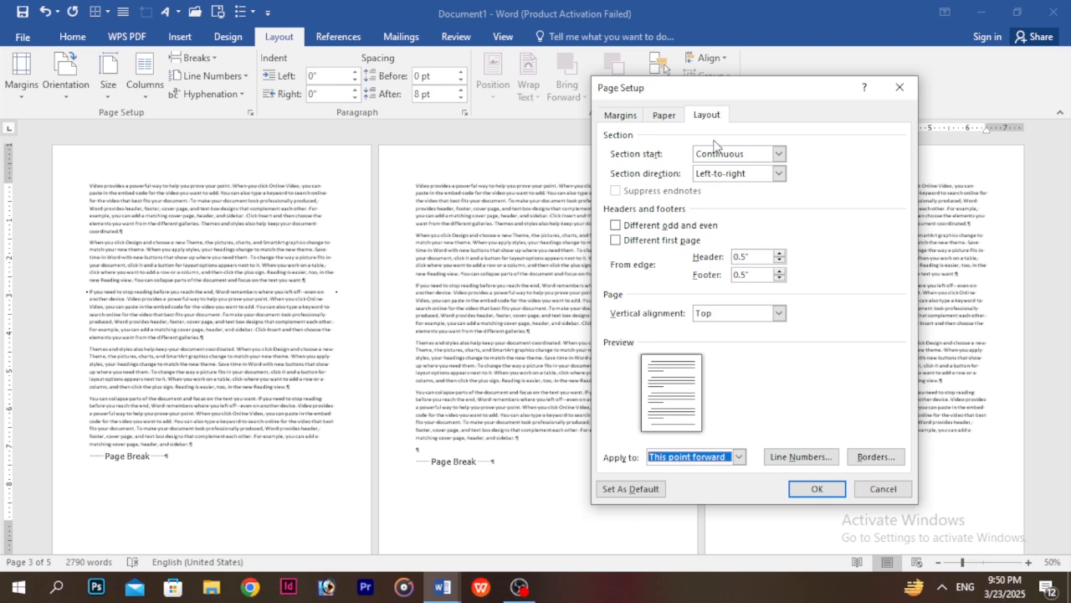
{"action": "left_click", "coordinate": [717, 152]}
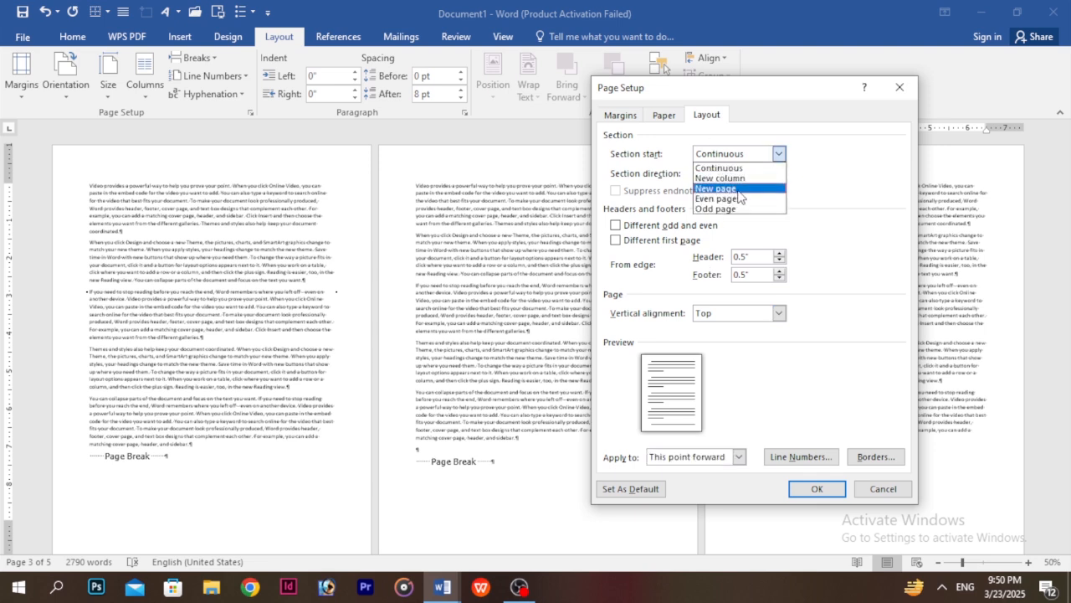
{"action": "left_click", "coordinate": [738, 191]}
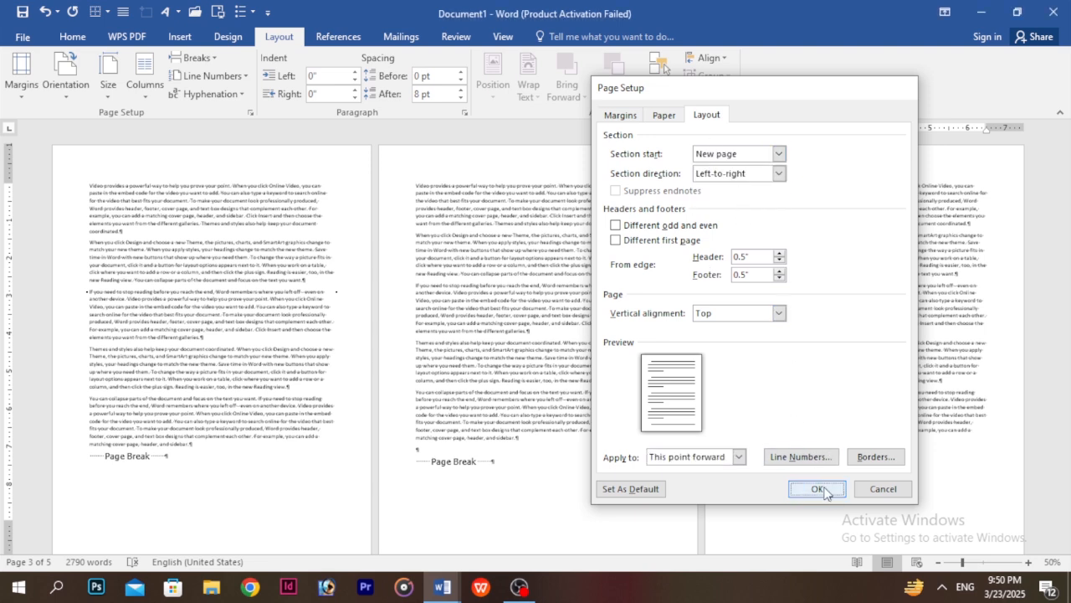
{"action": "left_click", "coordinate": [818, 488]}
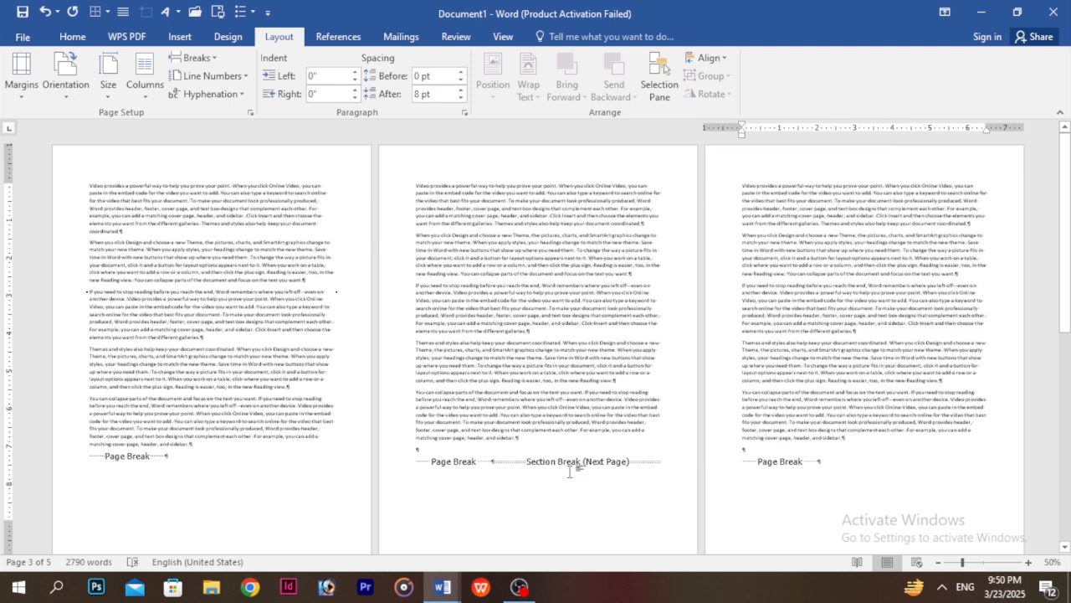
Step: Switch the first section's orientation to Landscape and back to Portrait, and undo the next-page section break
{"action": "left_click", "coordinate": [66, 73]}
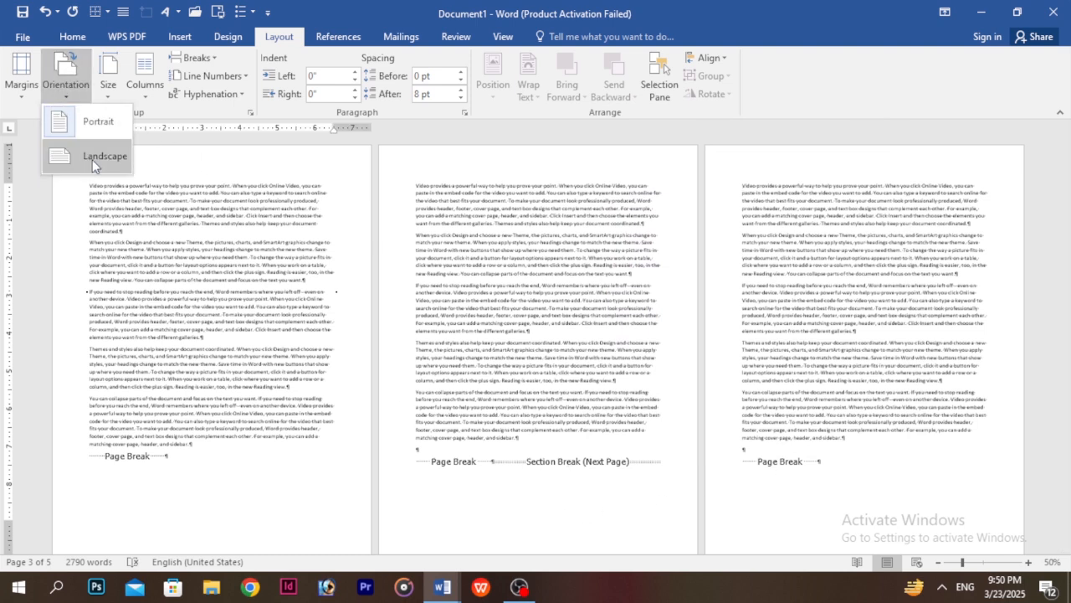
{"action": "left_click", "coordinate": [92, 157]}
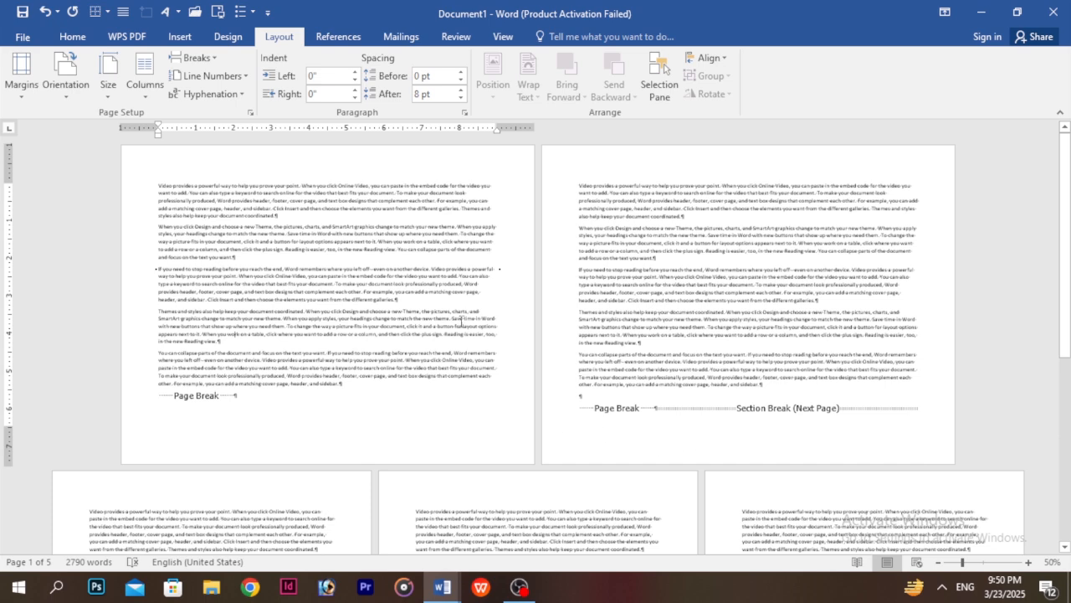
{"action": "left_click", "coordinate": [63, 88]}
{"action": "left_click", "coordinate": [76, 126]}
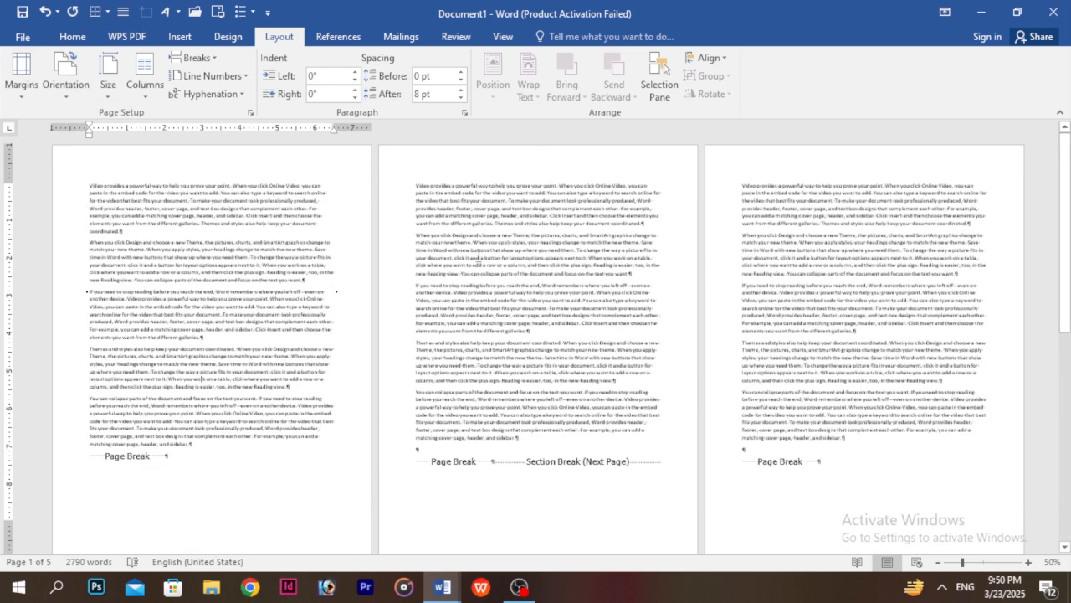
{"action": "key", "text": "Delete"}
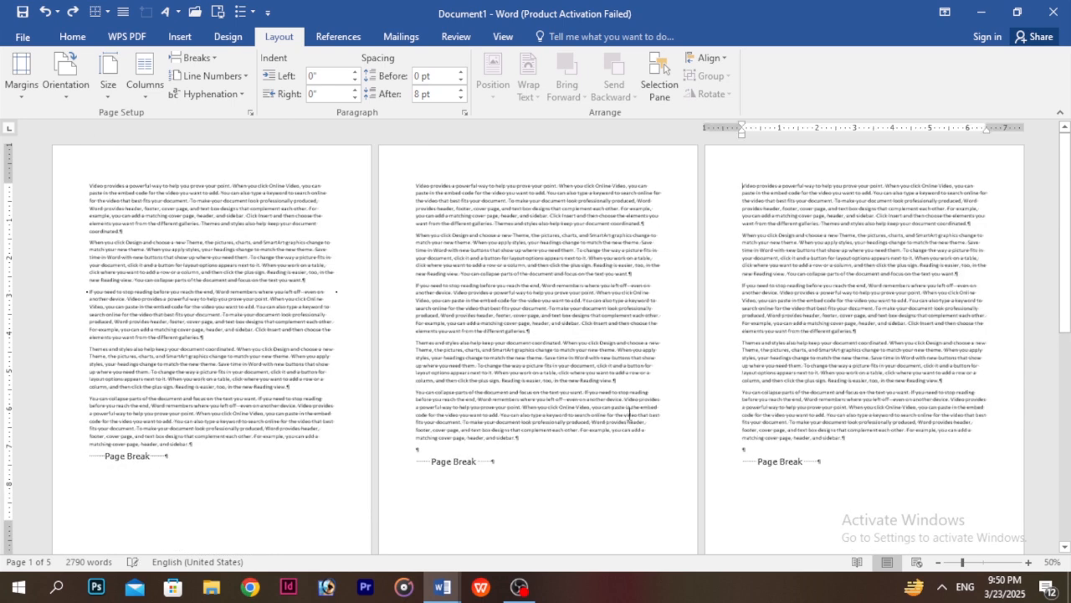
Step: Apply a Continuous section start from This point forward after the page break at the end of the second page
{"action": "left_click", "coordinate": [518, 493]}
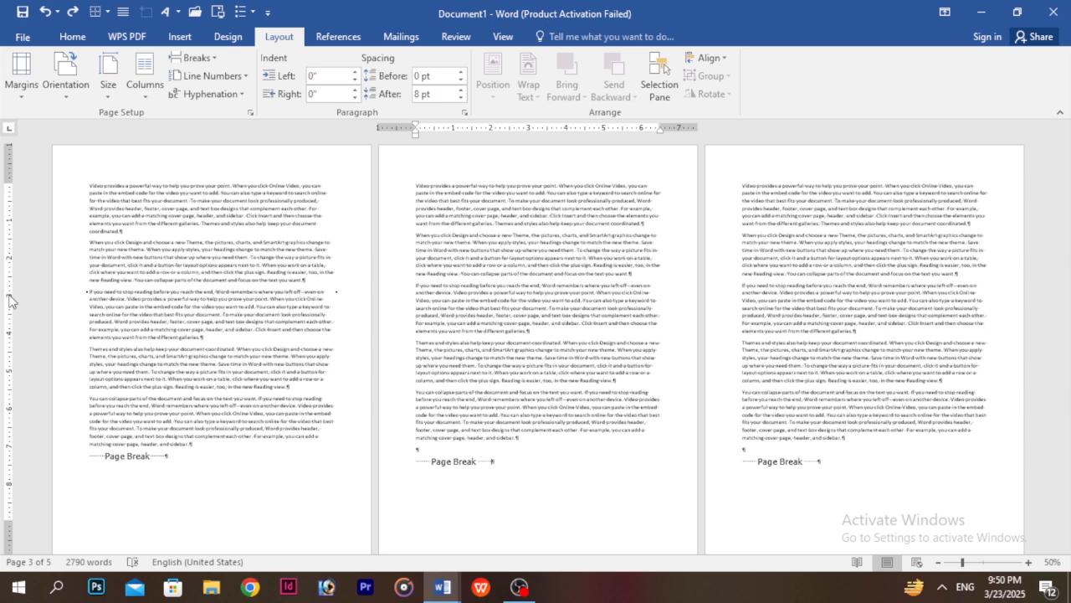
{"action": "double_click", "coordinate": [10, 302]}
{"action": "left_click", "coordinate": [740, 154]}
{"action": "left_click", "coordinate": [740, 161]}
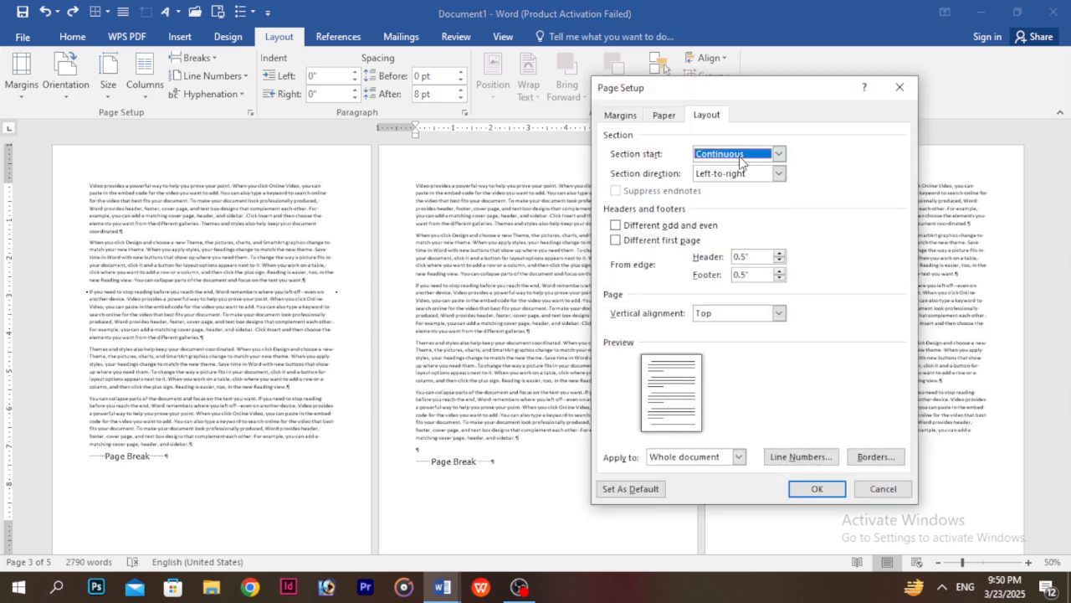
{"action": "left_click", "coordinate": [819, 492]}
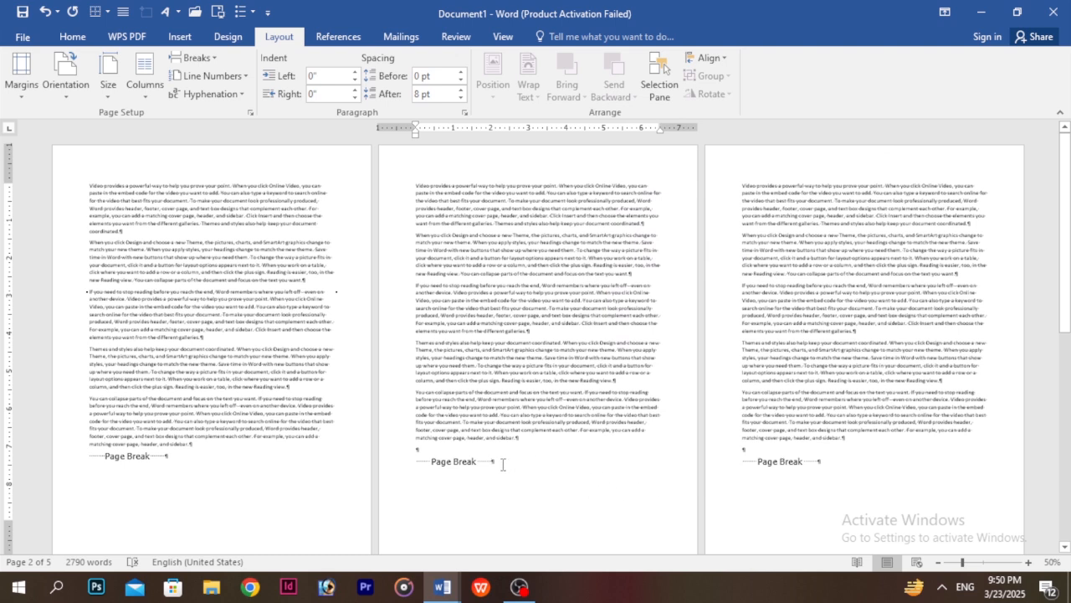
{"action": "scroll", "coordinate": [375, 338], "scroll_direction": "down", "scroll_amount": 5}
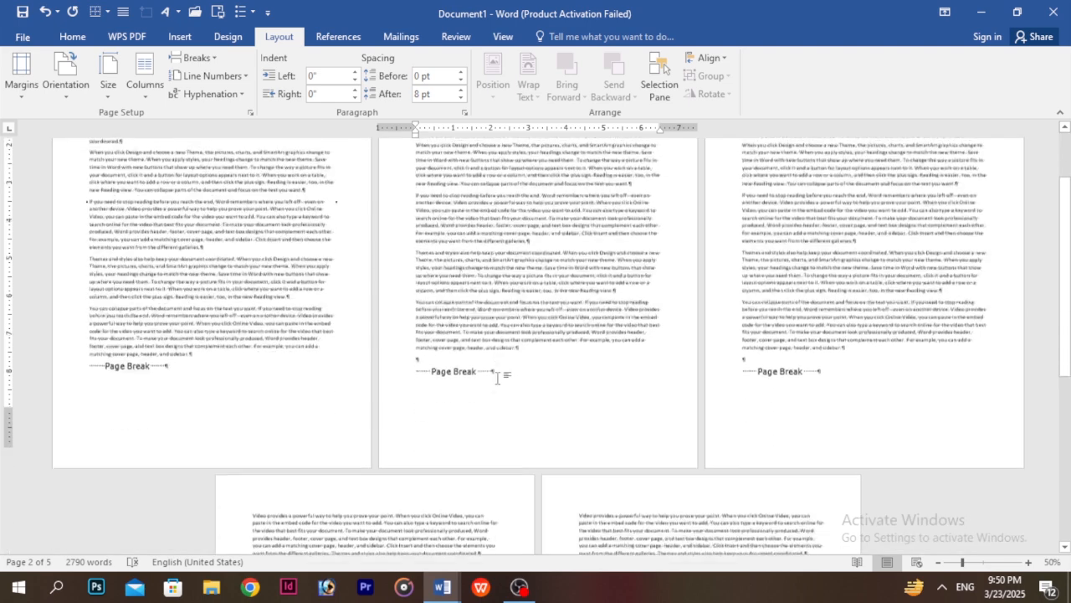
{"action": "scroll", "coordinate": [502, 375], "scroll_direction": "up", "scroll_amount": 5}
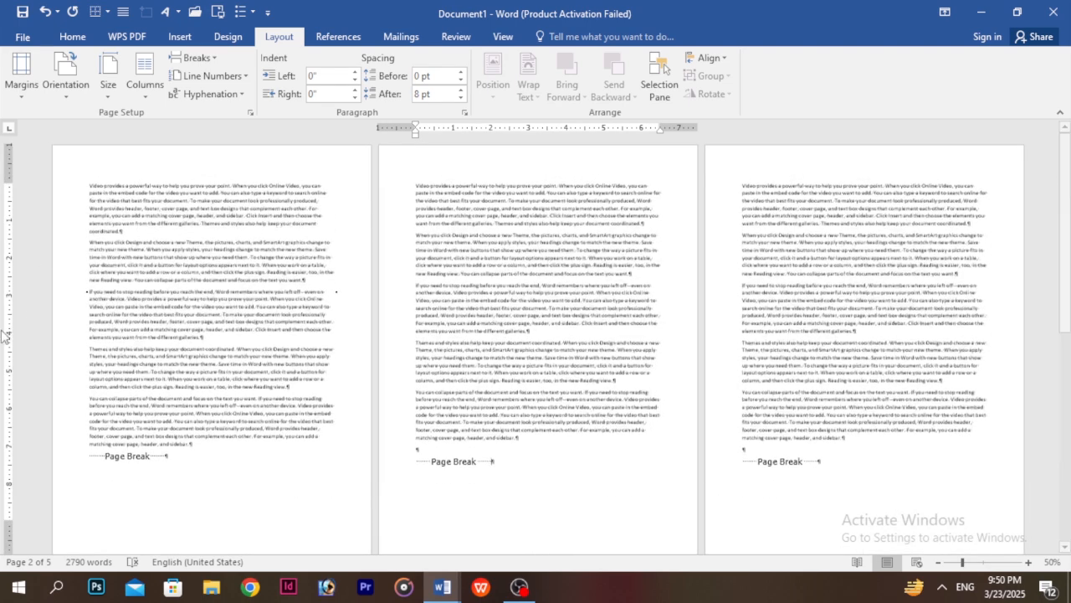
{"action": "double_click", "coordinate": [13, 338]}
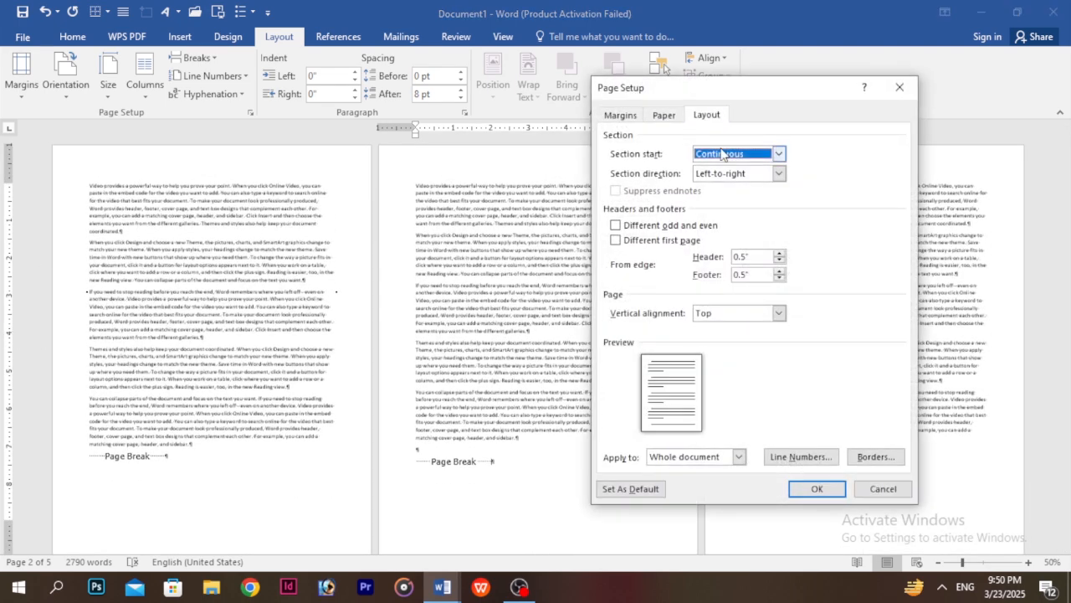
{"action": "left_click", "coordinate": [682, 458]}
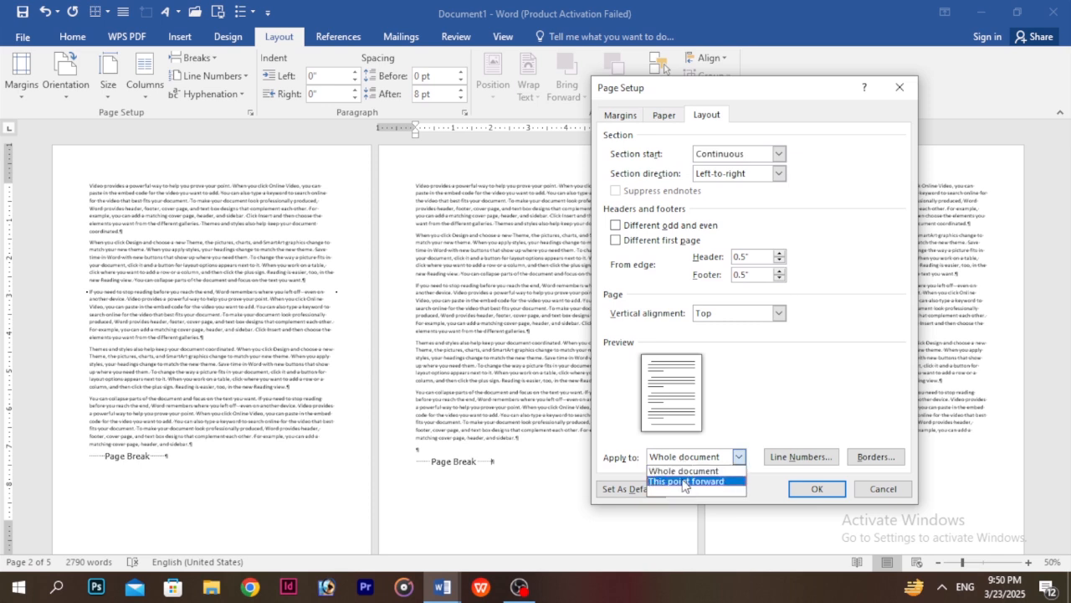
{"action": "left_click", "coordinate": [685, 482]}
{"action": "left_click", "coordinate": [824, 490]}
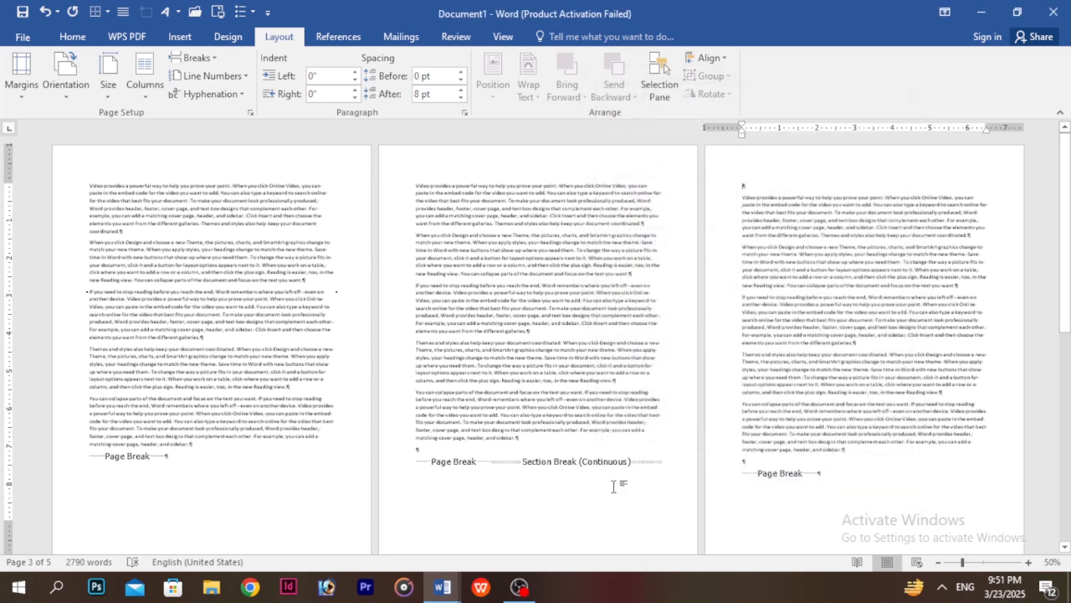
Step: Set the orientation of the first section's pages to Landscape
{"action": "left_click", "coordinate": [66, 74]}
{"action": "left_click", "coordinate": [94, 157]}
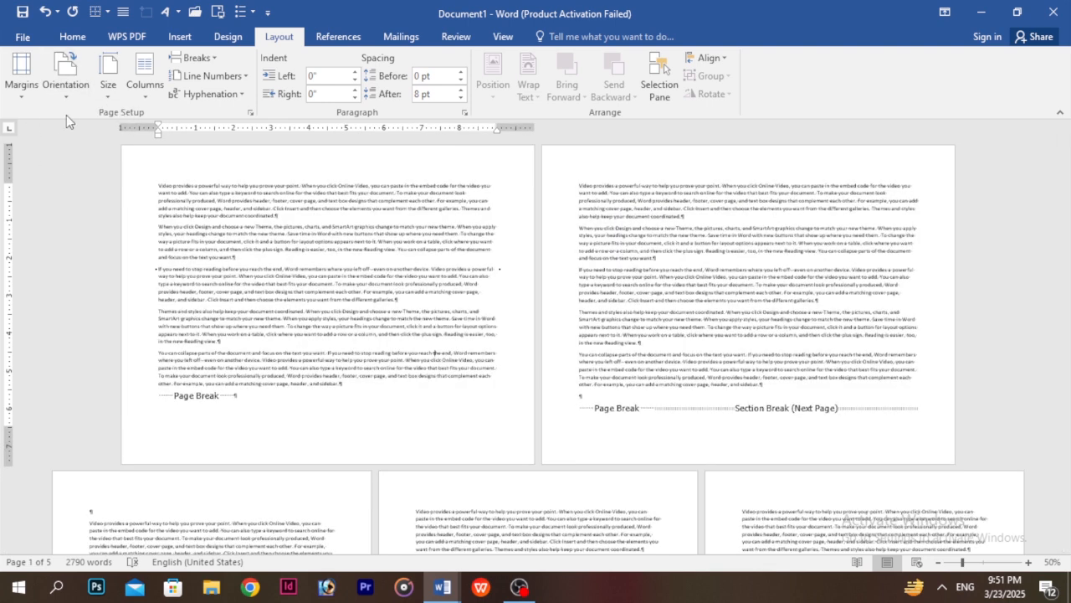
Step: Apply a red apple art page border to This section only and undo it
{"action": "left_click", "coordinate": [238, 33]}
{"action": "left_click", "coordinate": [1013, 73]}
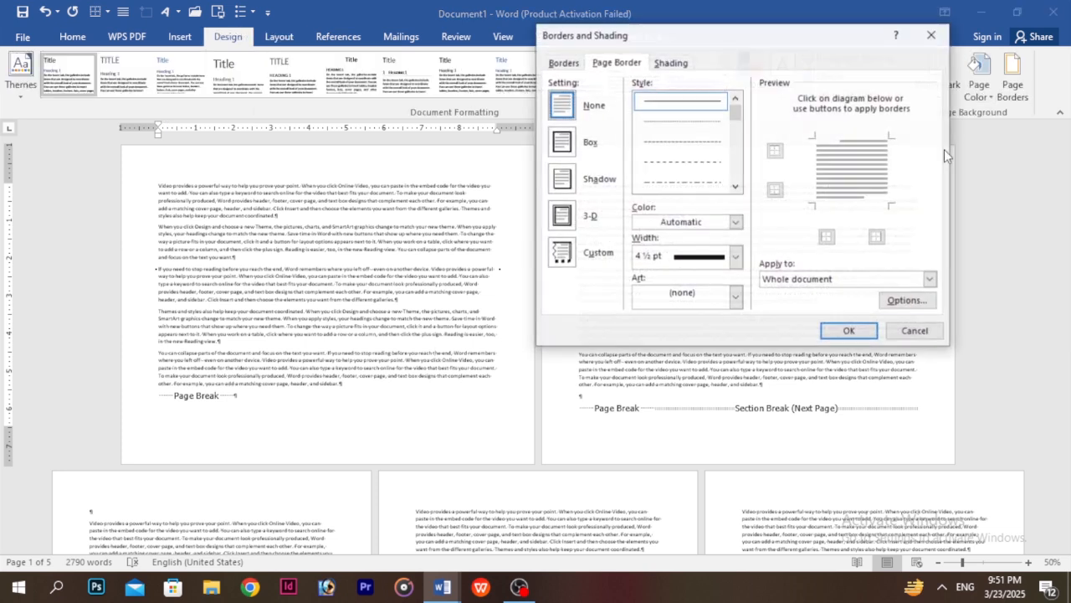
{"action": "left_click", "coordinate": [736, 297]}
{"action": "left_click", "coordinate": [717, 333]}
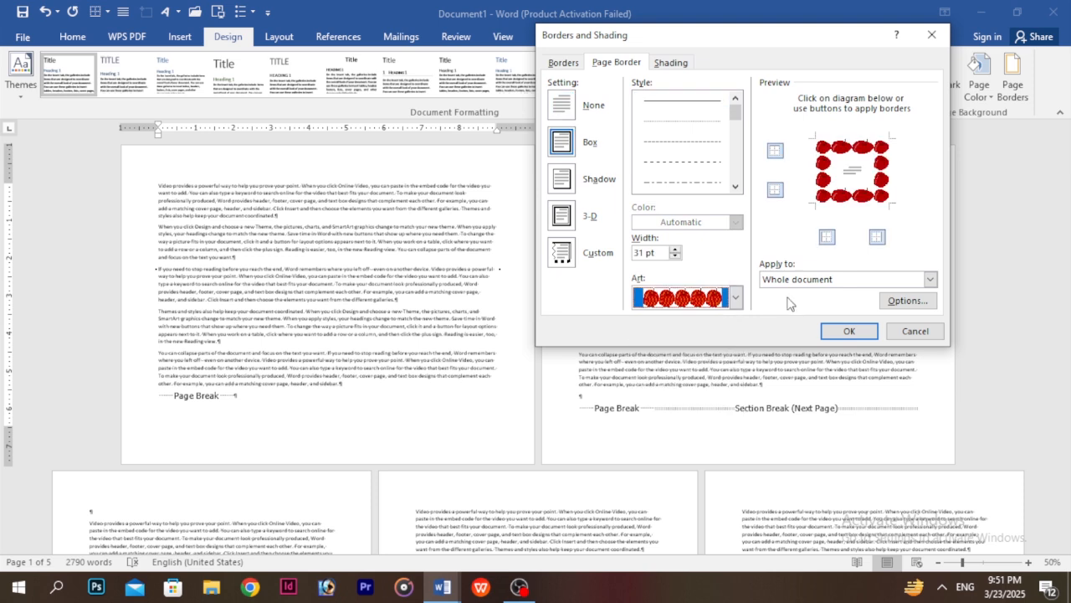
{"action": "left_click", "coordinate": [799, 279]}
{"action": "left_click", "coordinate": [799, 300]}
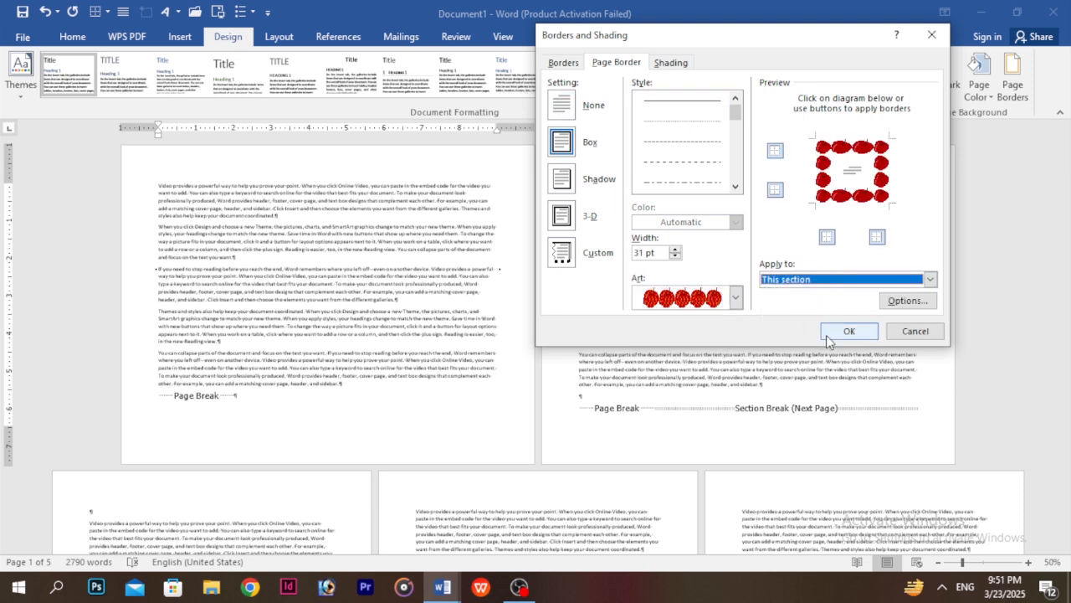
{"action": "left_click", "coordinate": [847, 332]}
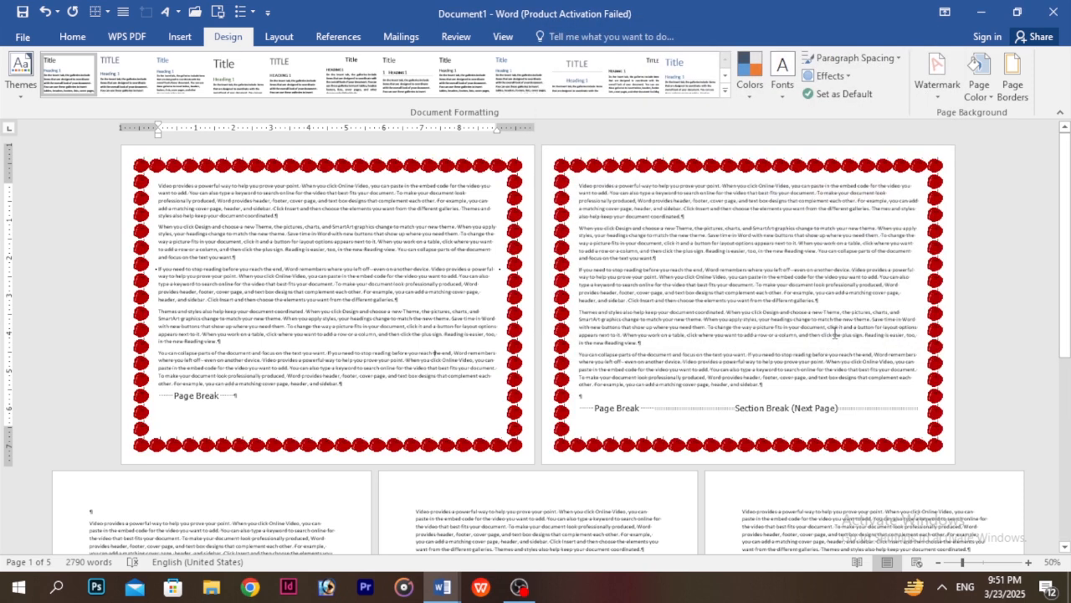
{"action": "key", "text": "ctrl+z"}
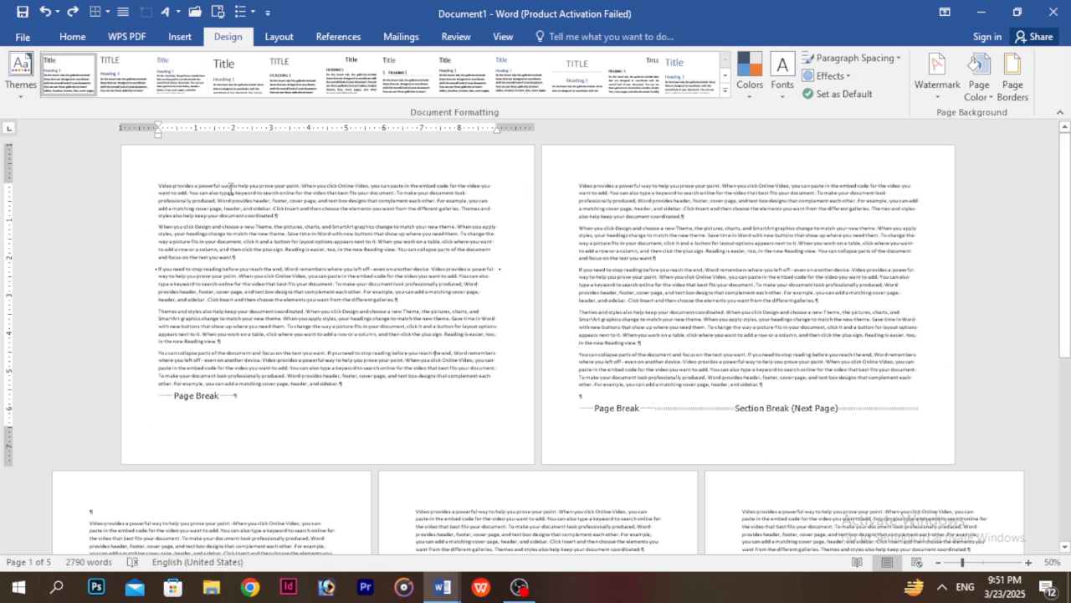
{"action": "double_click", "coordinate": [6, 334]}
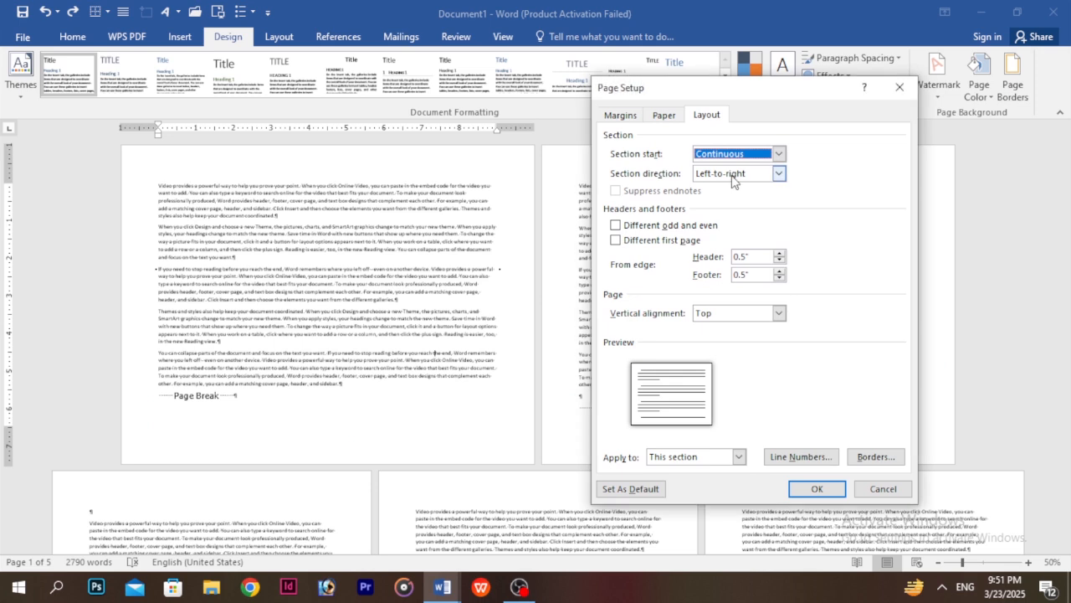
{"action": "left_click", "coordinate": [680, 227]}
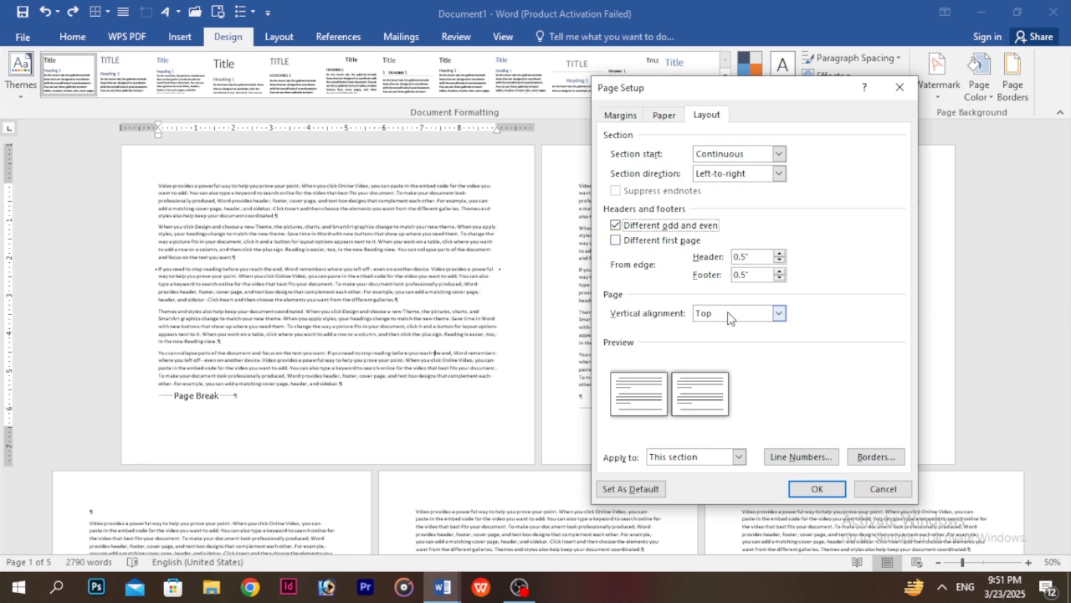
{"action": "left_click", "coordinate": [899, 496]}
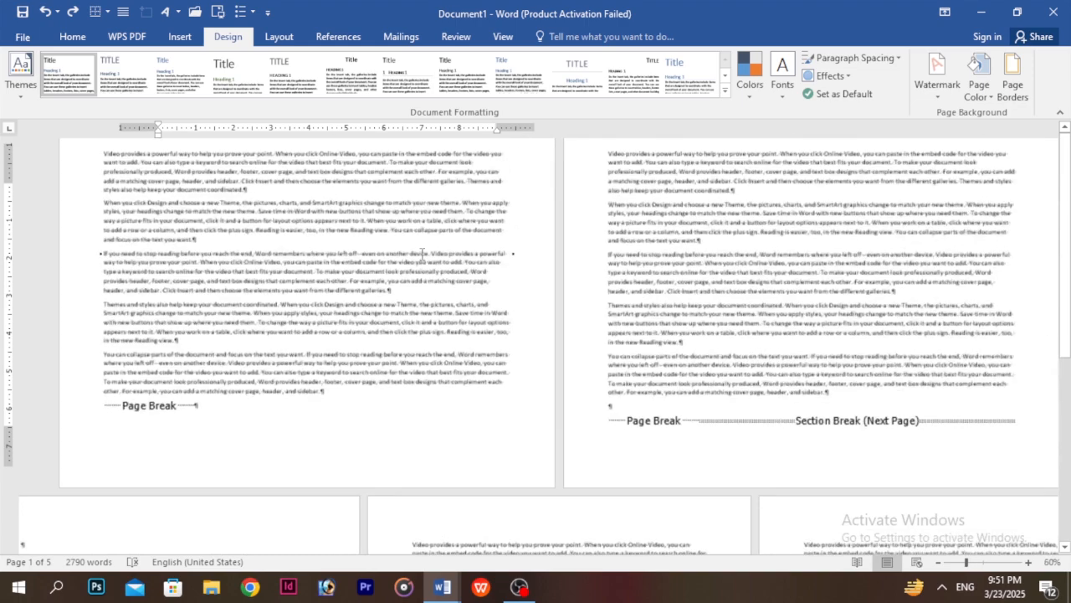
Step: Undo the first section's Landscape orientation and the section break at the end of the second page
{"action": "scroll", "coordinate": [423, 254], "scroll_direction": "up", "scroll_amount": 1}
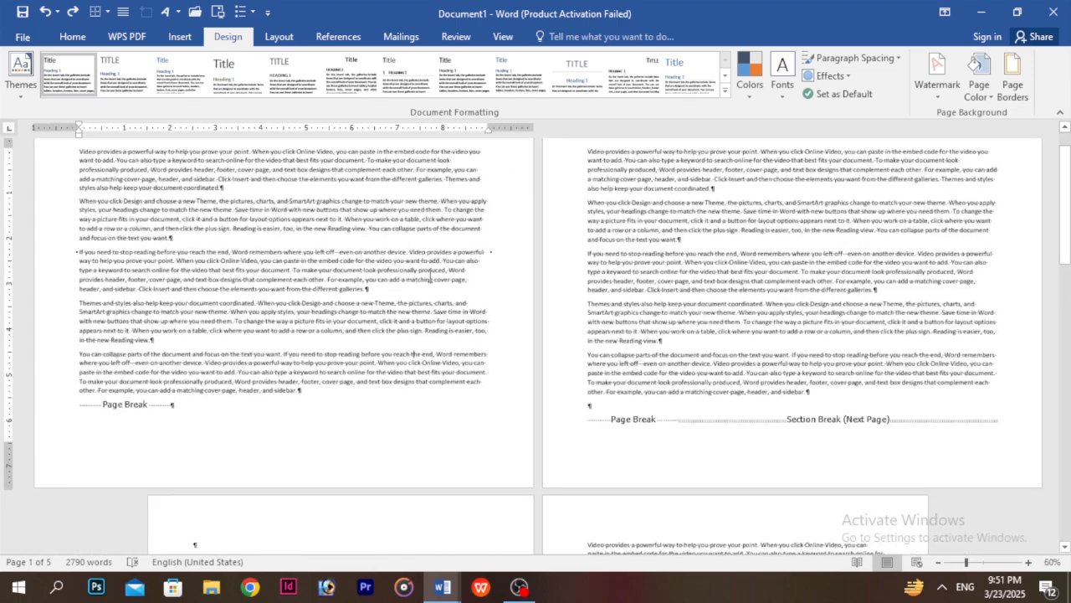
{"action": "scroll", "coordinate": [431, 276], "scroll_direction": "down", "scroll_amount": 2}
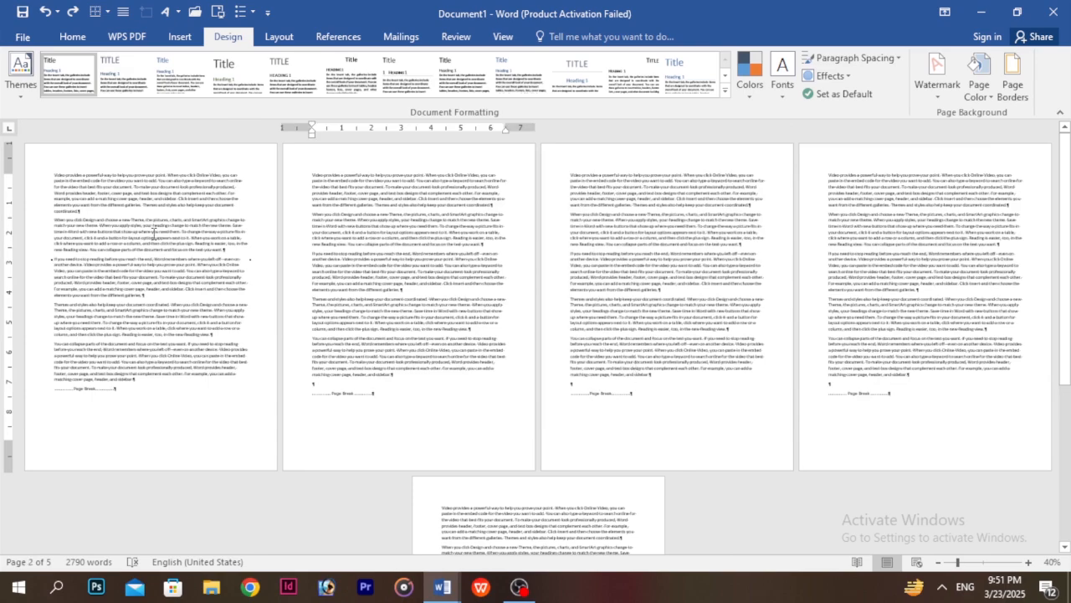
{"action": "scroll", "coordinate": [116, 163], "scroll_direction": "up", "scroll_amount": 5}
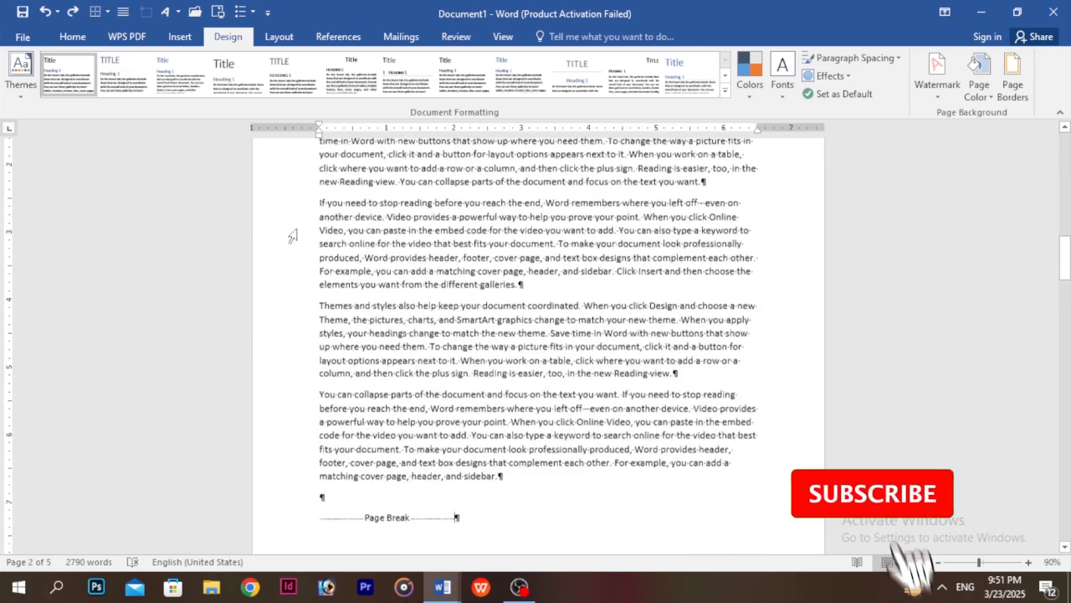
{"action": "scroll", "coordinate": [428, 289], "scroll_direction": "up", "scroll_amount": 15}
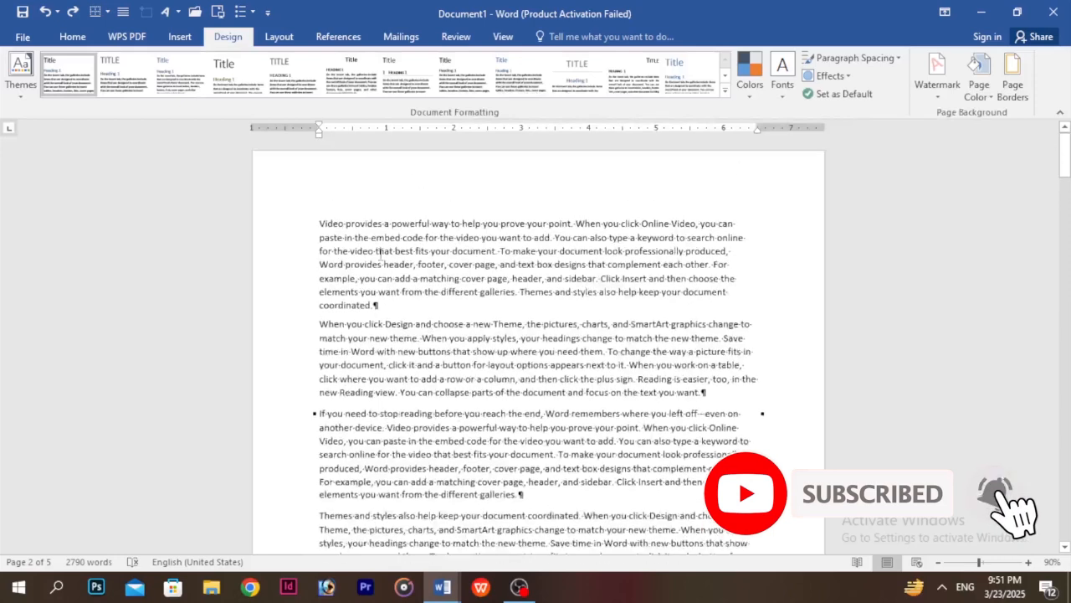
Step: Hide the formatting marks and enter a person's first name in the header of the first page
{"action": "double_click", "coordinate": [378, 185]}
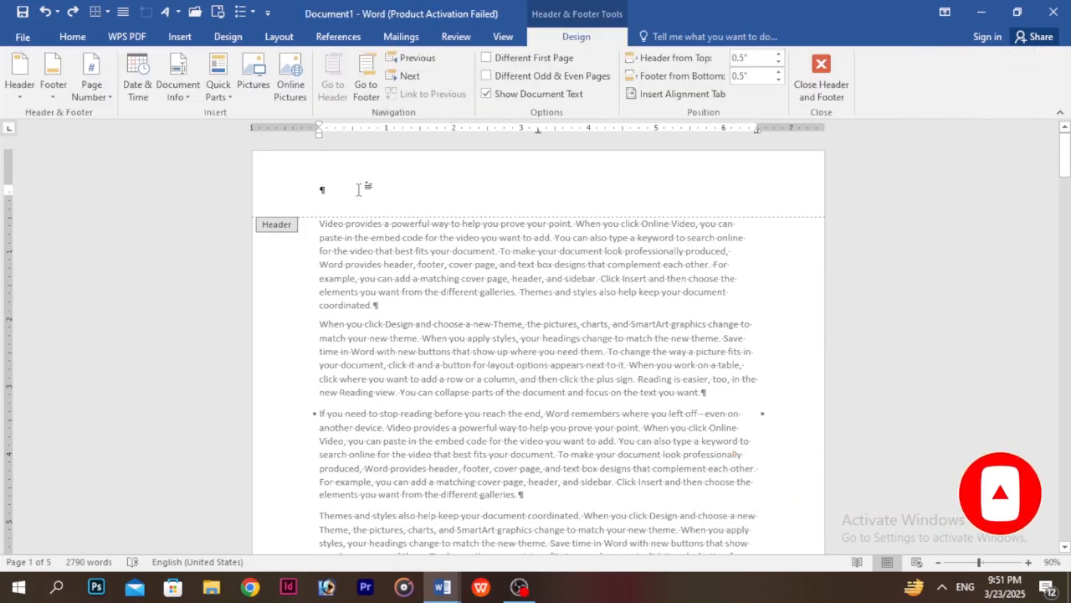
{"action": "key", "text": "ctrl+shift+8"}
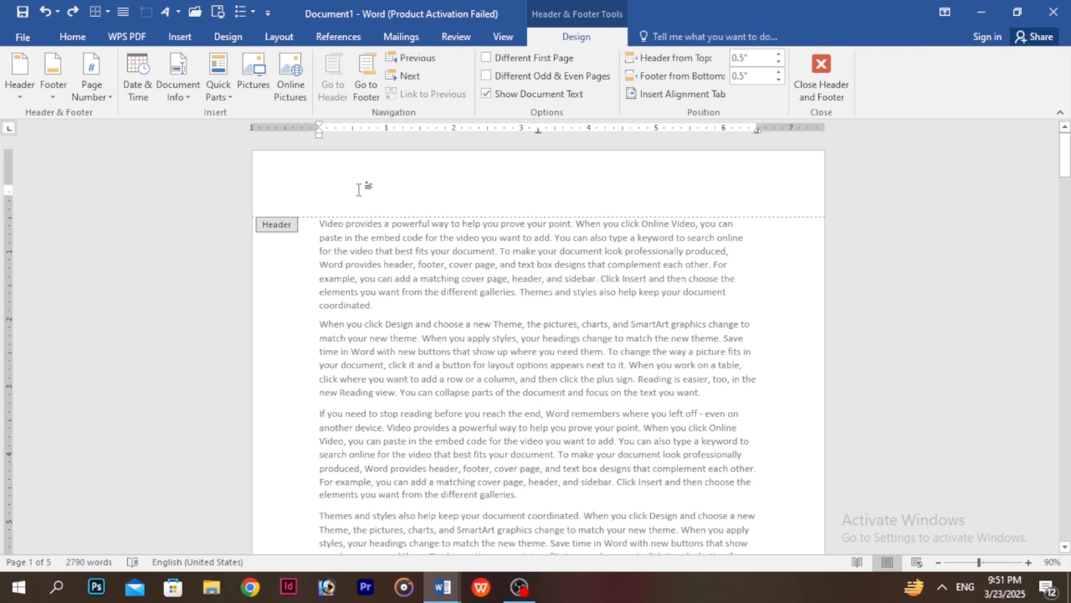
{"action": "type", "text": "Mohit"}
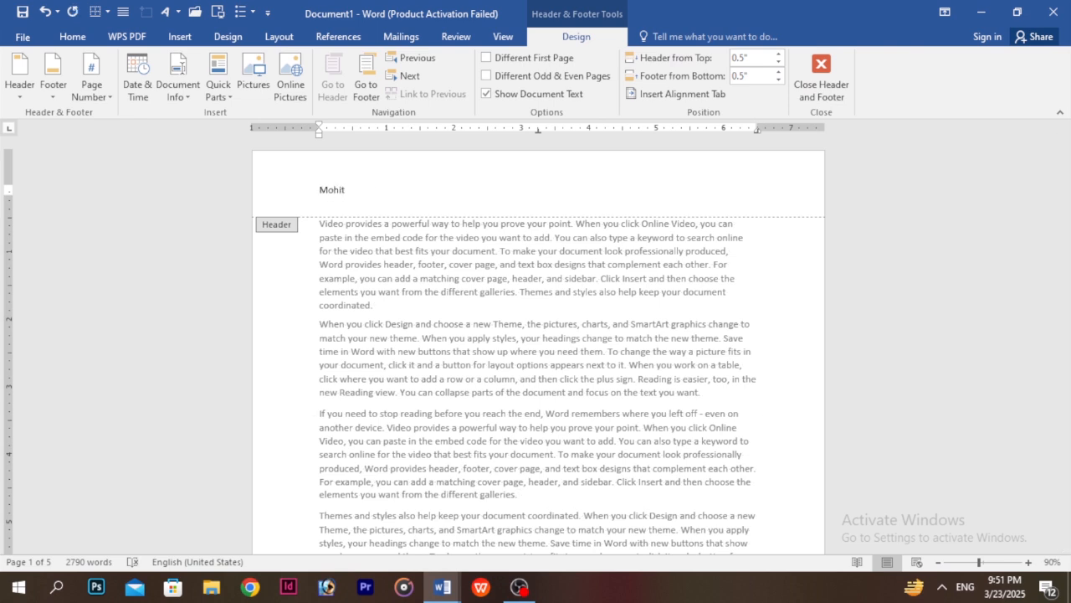
{"action": "double_click", "coordinate": [446, 285]}
{"action": "scroll", "coordinate": [448, 287], "scroll_direction": "down", "scroll_amount": 9}
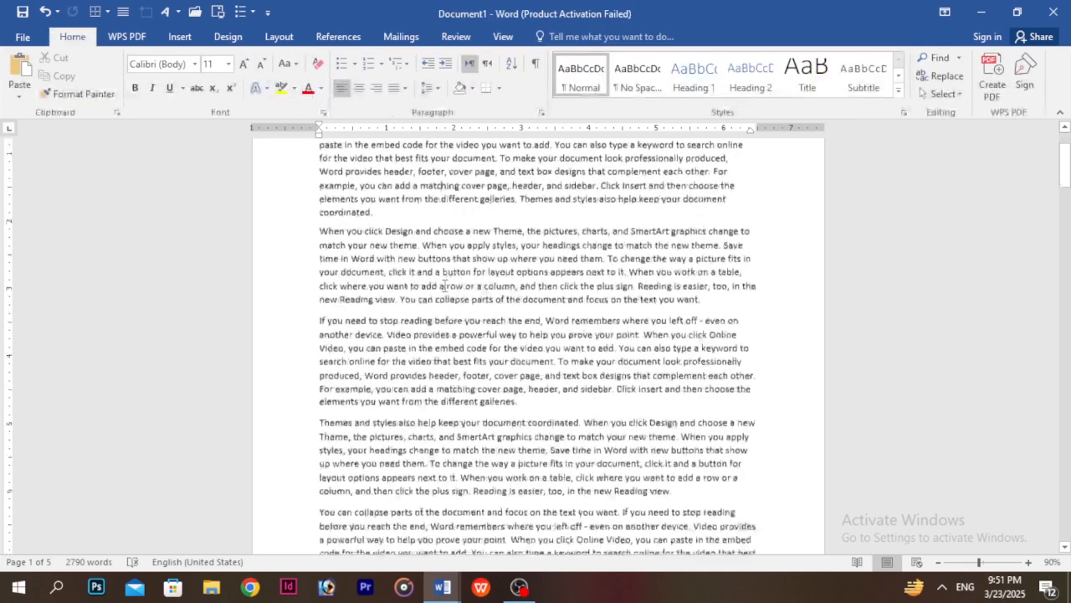
{"action": "scroll", "coordinate": [448, 289], "scroll_direction": "down", "scroll_amount": 5}
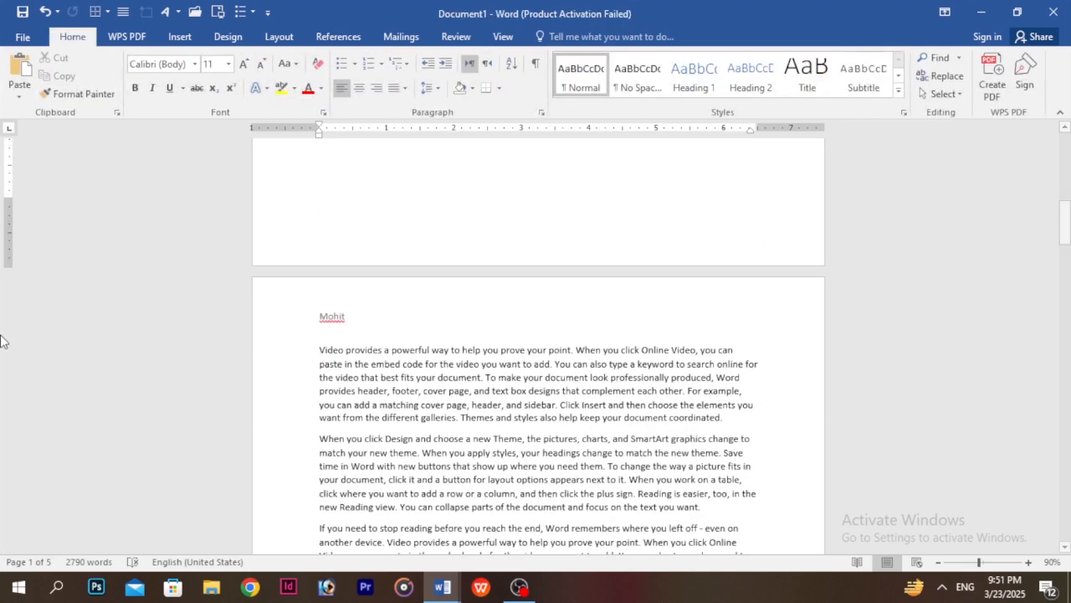
Step: Turn on Different odd and even headers and footers for the whole document
{"action": "double_click", "coordinate": [8, 173]}
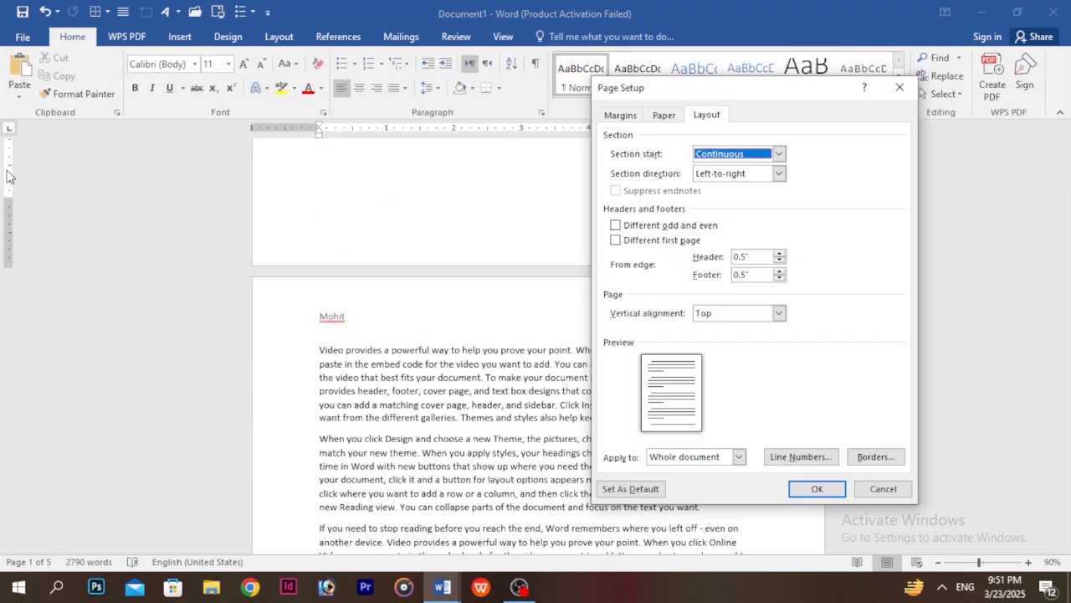
{"action": "left_click", "coordinate": [670, 230]}
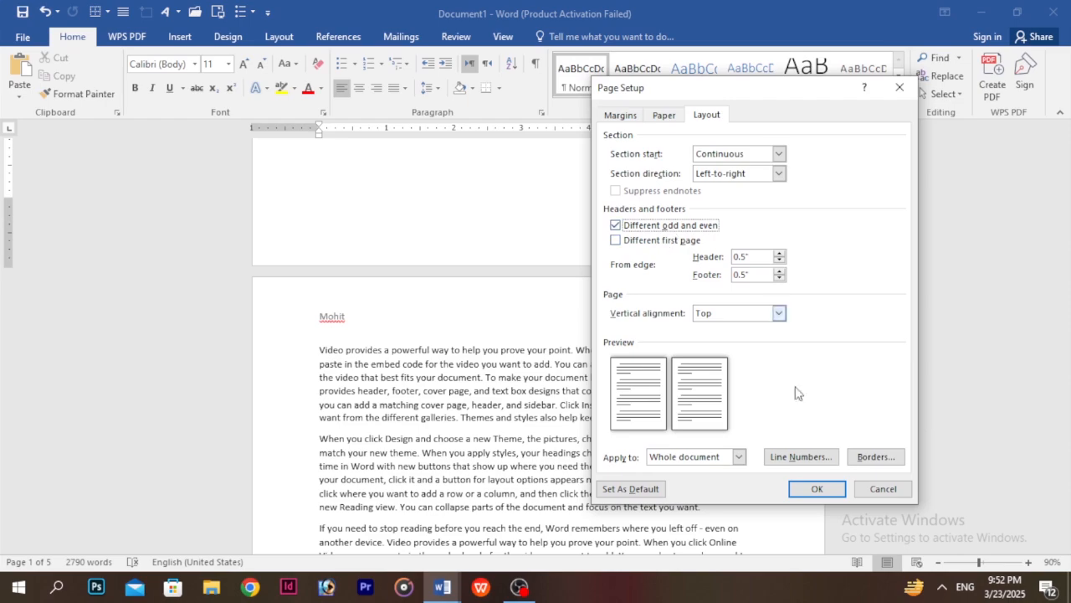
{"action": "left_click", "coordinate": [817, 489]}
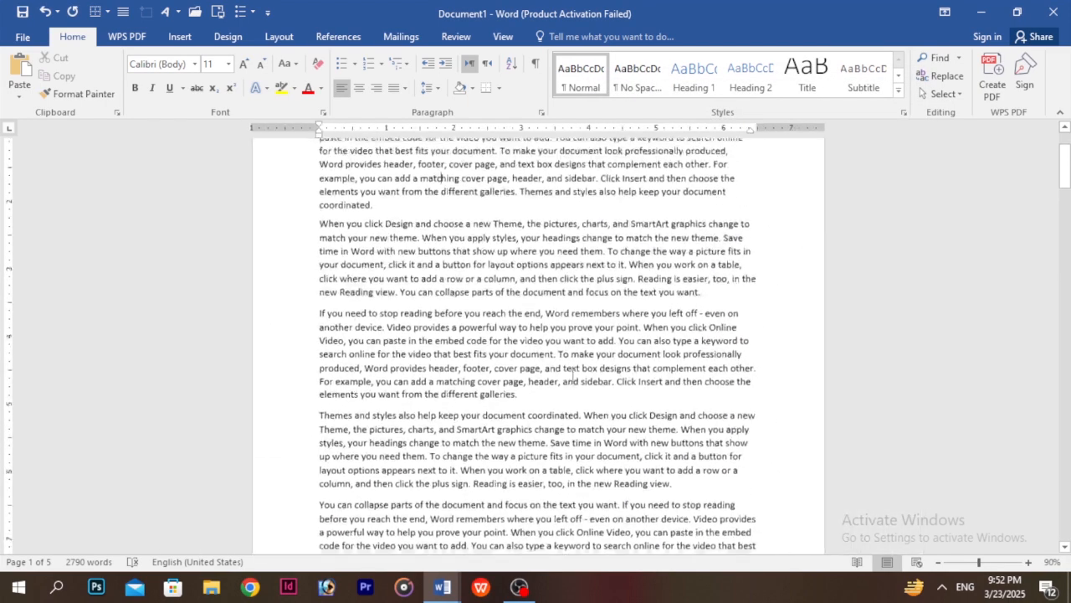
Step: Compare the header areas of the first and second pages
{"action": "scroll", "coordinate": [572, 374], "scroll_direction": "up", "scroll_amount": 5}
{"action": "scroll", "coordinate": [570, 375], "scroll_direction": "down", "scroll_amount": 14}
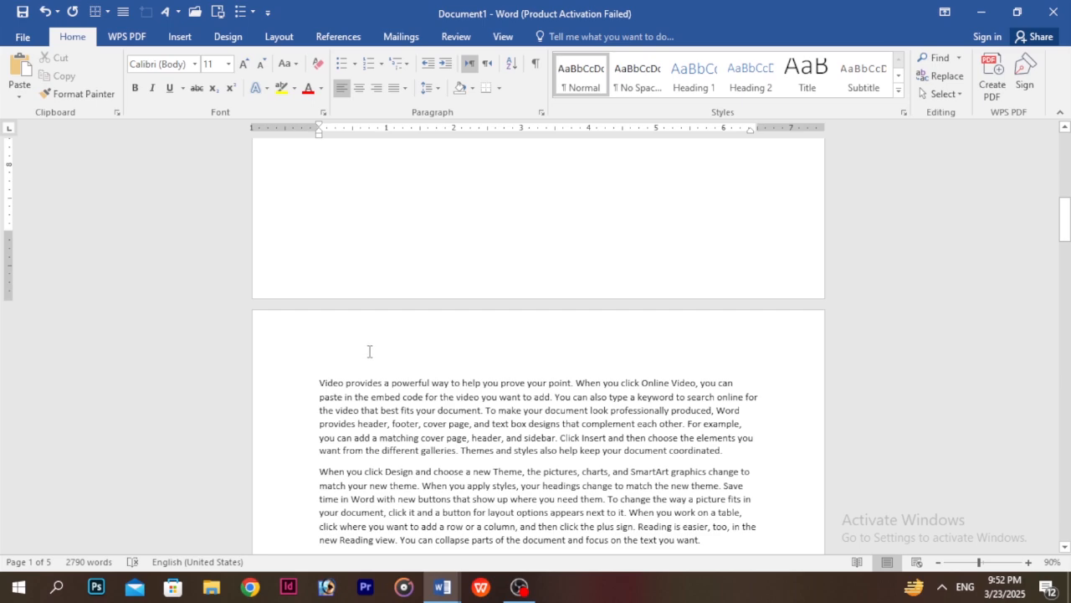
{"action": "scroll", "coordinate": [374, 350], "scroll_direction": "up", "scroll_amount": 8}
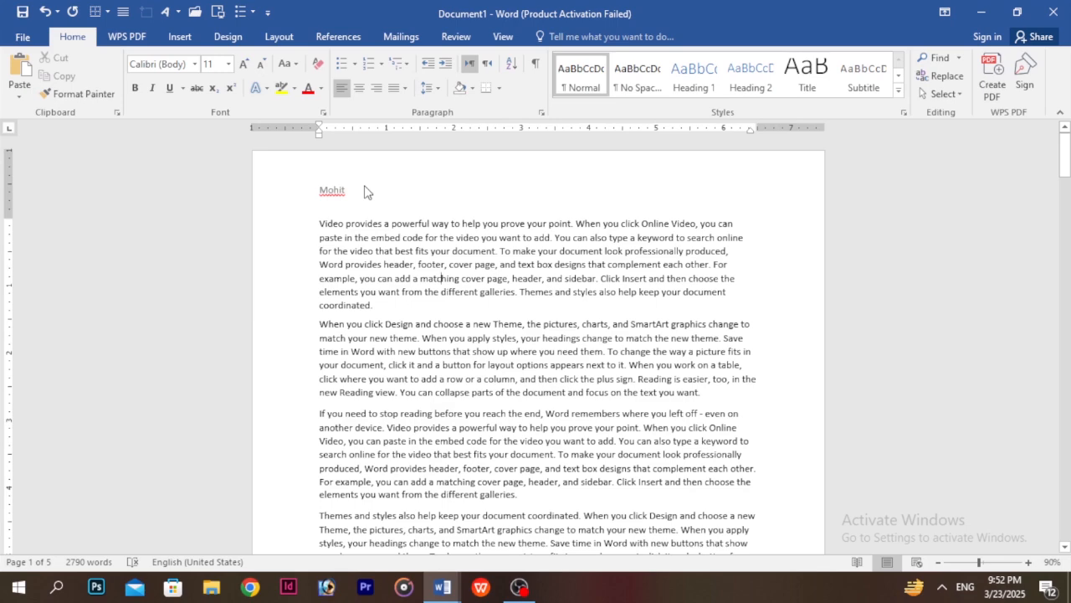
{"action": "scroll", "coordinate": [463, 306], "scroll_direction": "down", "scroll_amount": 15}
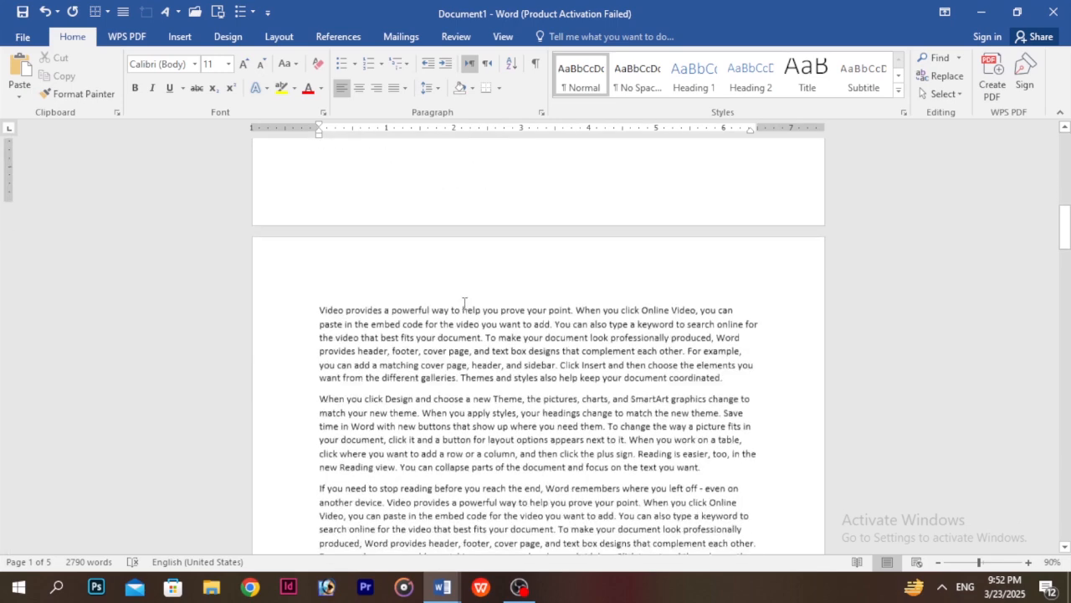
{"action": "scroll", "coordinate": [462, 306], "scroll_direction": "up", "scroll_amount": 5}
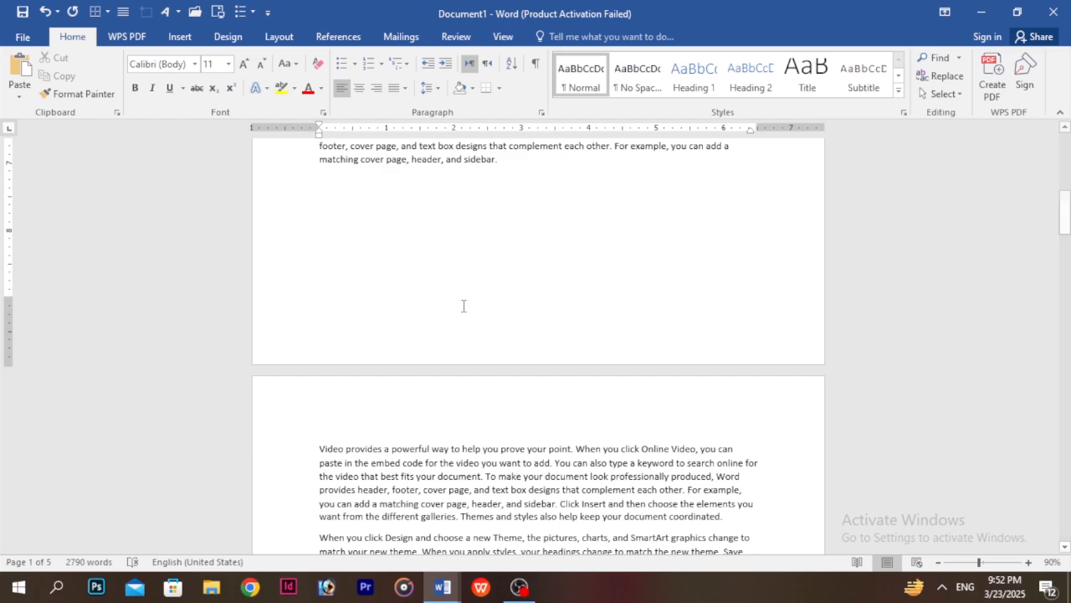
{"action": "scroll", "coordinate": [463, 307], "scroll_direction": "up", "scroll_amount": 10}
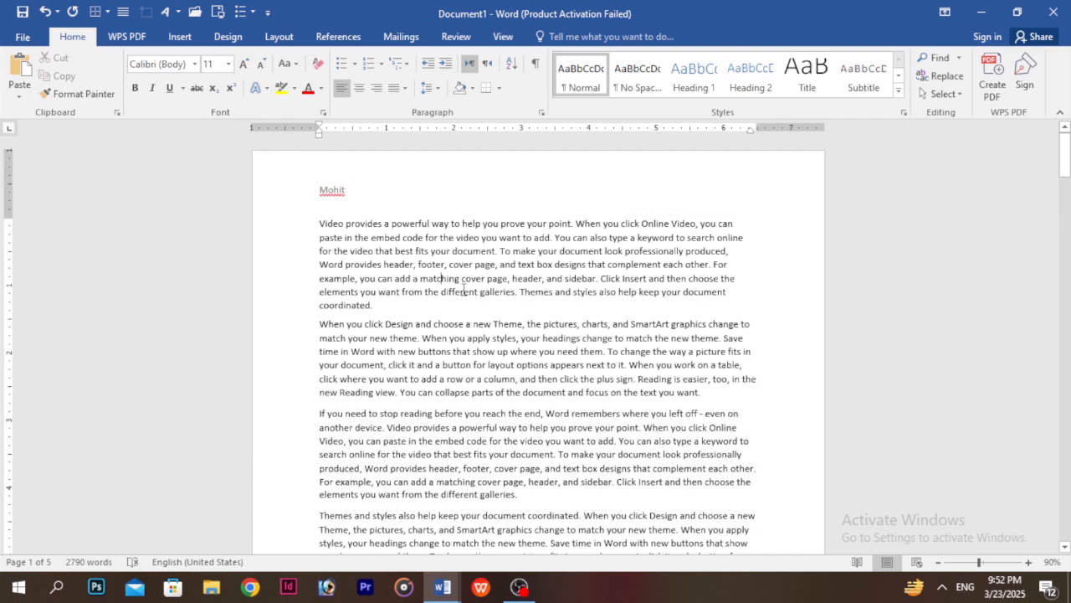
{"action": "scroll", "coordinate": [352, 460], "scroll_direction": "down", "scroll_amount": 10}
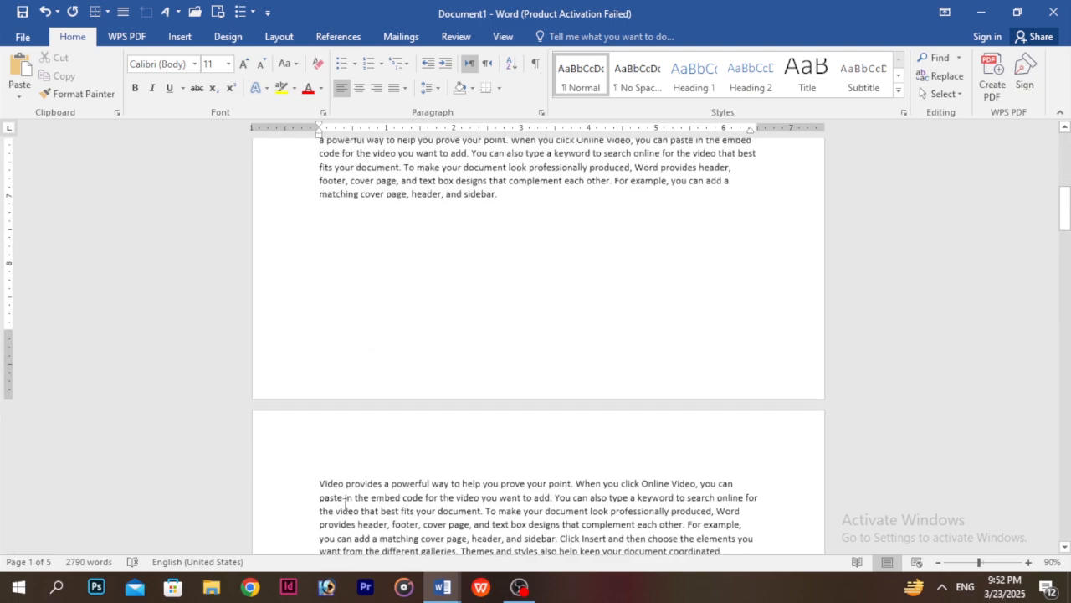
{"action": "scroll", "coordinate": [351, 433], "scroll_direction": "up", "scroll_amount": 10}
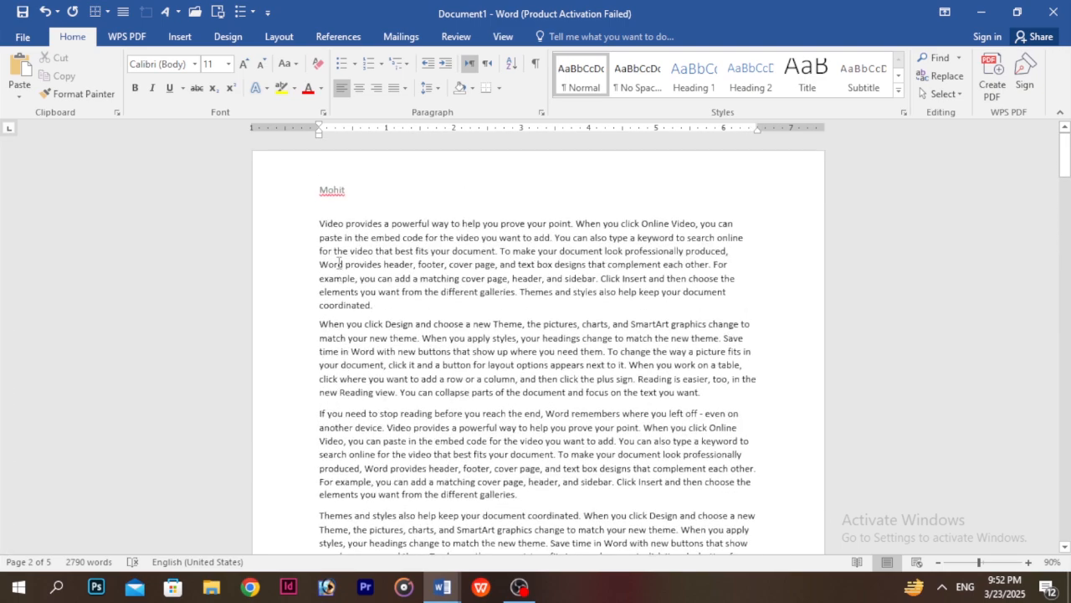
Step: Enter a different person's first name in the Even Page Header on page 2 and check the following pages' headers
{"action": "double_click", "coordinate": [352, 195]}
{"action": "scroll", "coordinate": [382, 474], "scroll_direction": "down", "scroll_amount": 10}
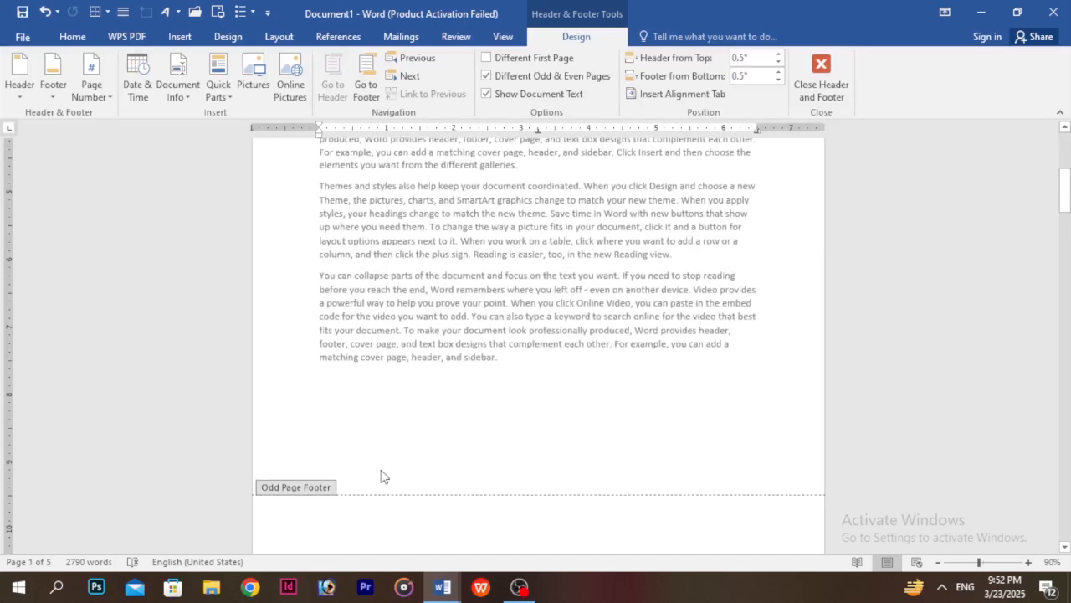
{"action": "scroll", "coordinate": [311, 370], "scroll_direction": "down", "scroll_amount": 2}
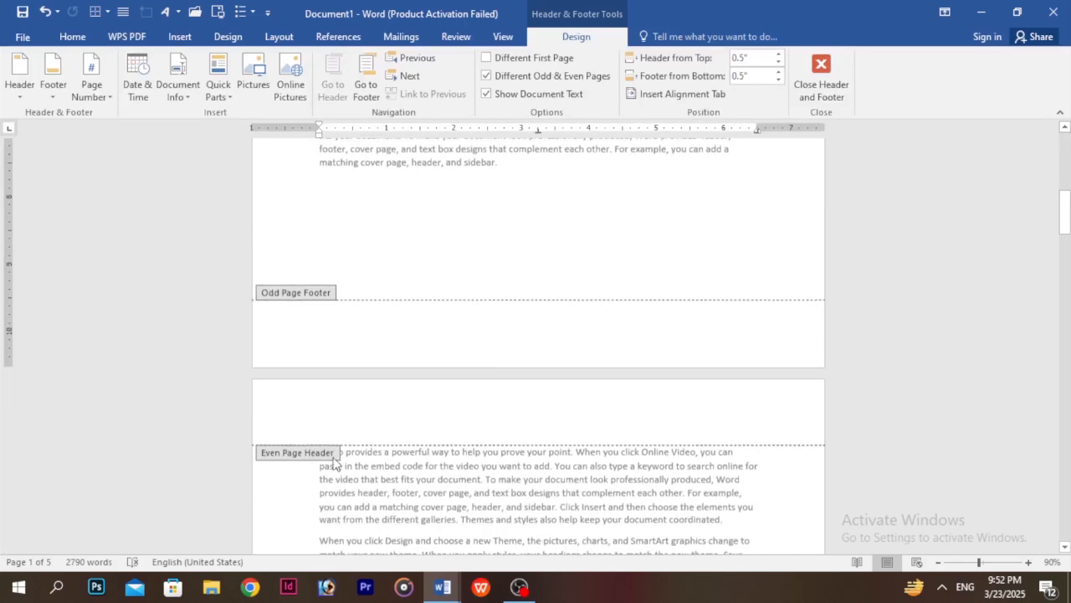
{"action": "left_click", "coordinate": [304, 417]}
{"action": "type", "text": "Rahul"}
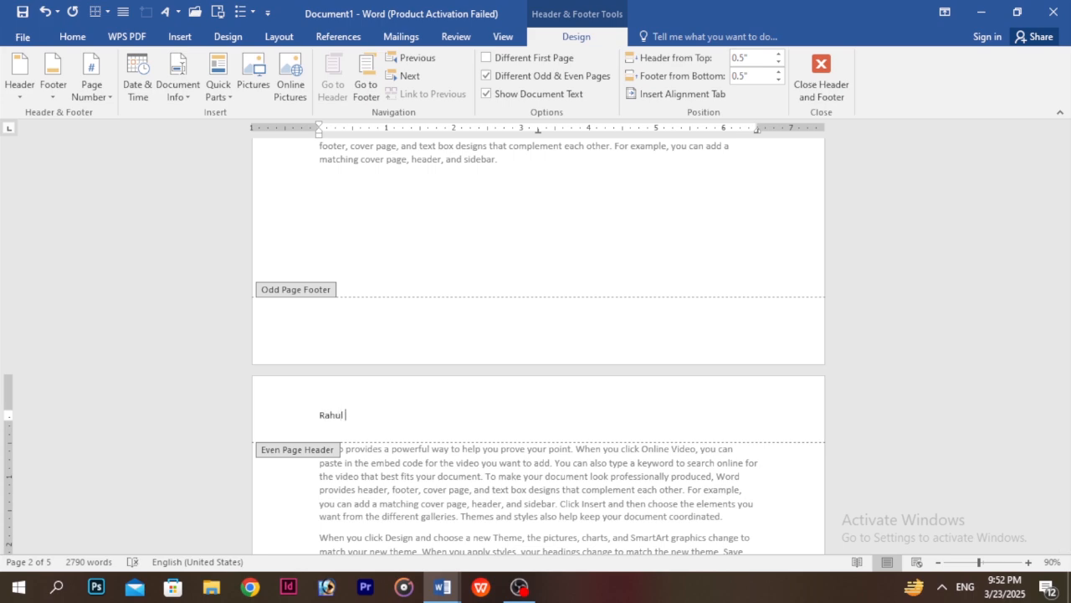
{"action": "double_click", "coordinate": [402, 472]}
{"action": "scroll", "coordinate": [431, 397], "scroll_direction": "down", "scroll_amount": 15}
{"action": "scroll", "coordinate": [431, 397], "scroll_direction": "down", "scroll_amount": 20}
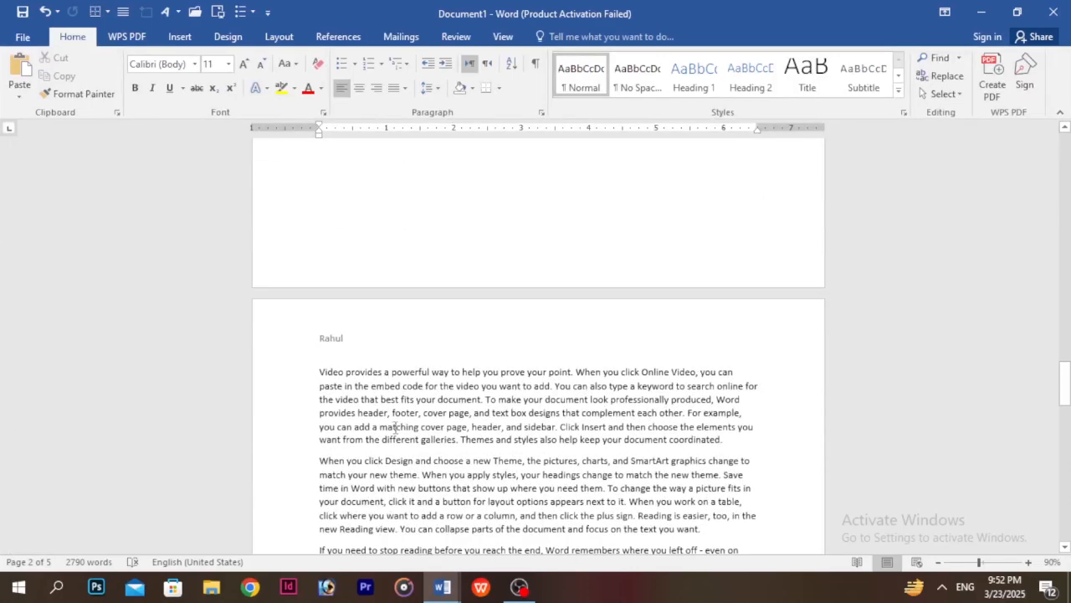
{"action": "scroll", "coordinate": [351, 352], "scroll_direction": "down", "scroll_amount": 15}
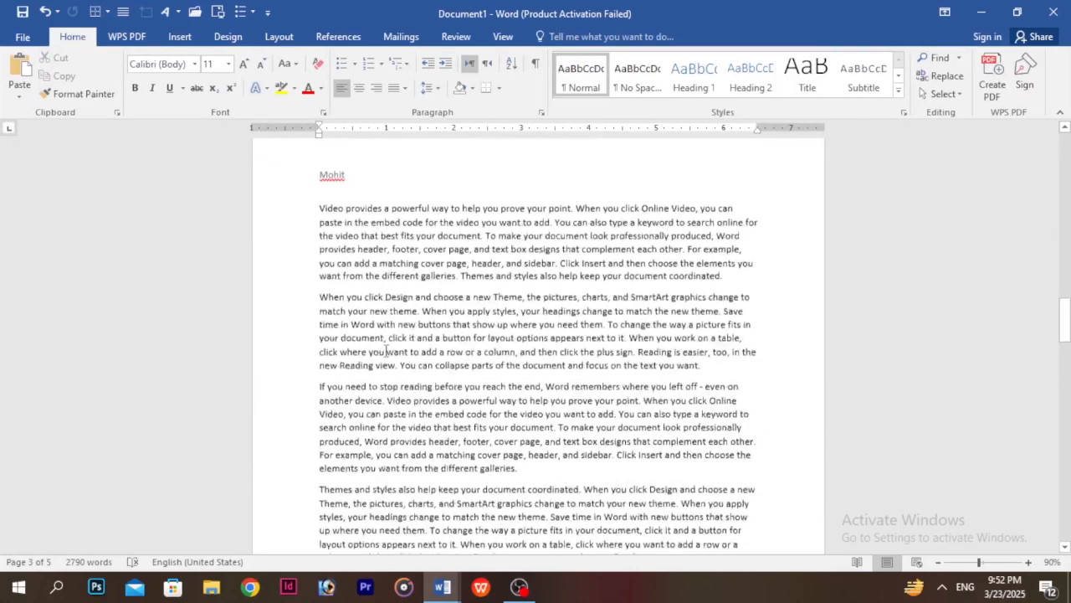
Step: Turn off the Different odd and even header and footer setting for the whole document
{"action": "double_click", "coordinate": [12, 308]}
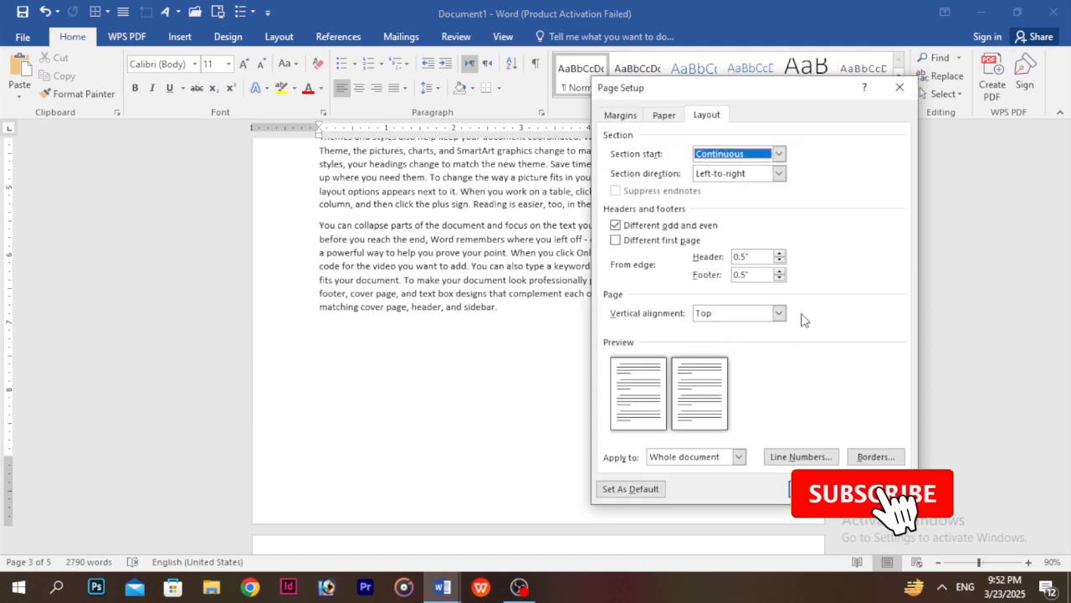
{"action": "key", "text": "Escape"}
{"action": "scroll", "coordinate": [506, 378], "scroll_direction": "up", "scroll_amount": 10}
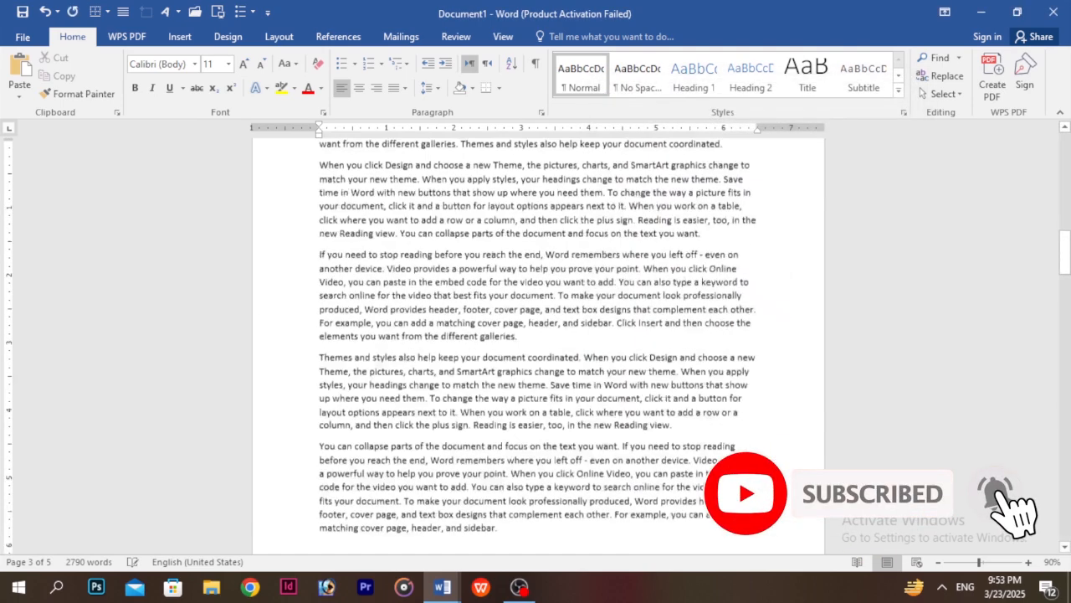
{"action": "scroll", "coordinate": [475, 360], "scroll_direction": "up", "scroll_amount": 13}
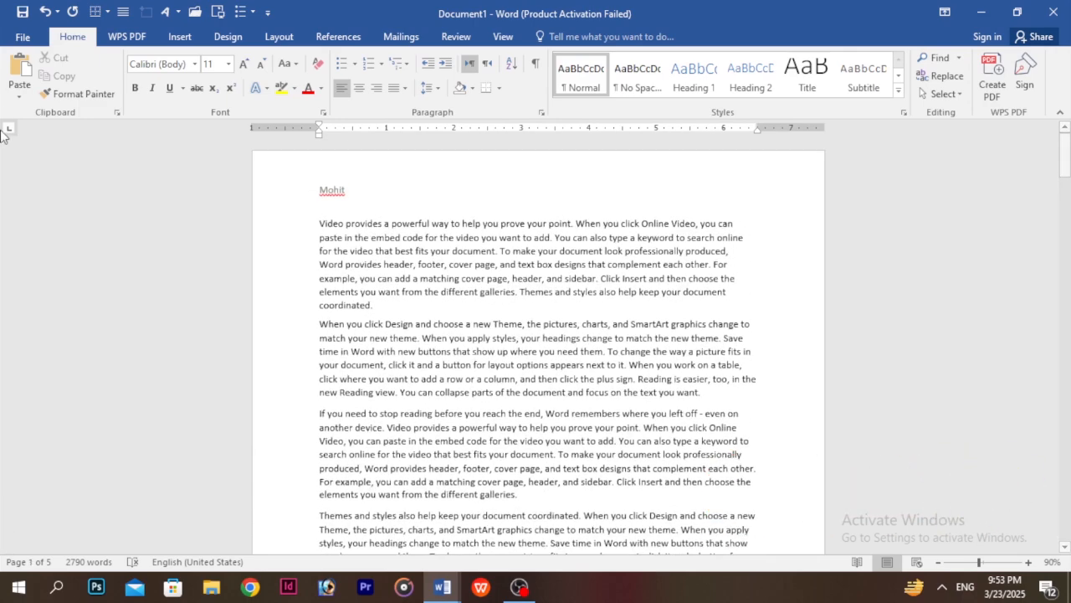
Step: Open the first page's header for editing and turn on Different first page for the whole document
{"action": "double_click", "coordinate": [375, 175]}
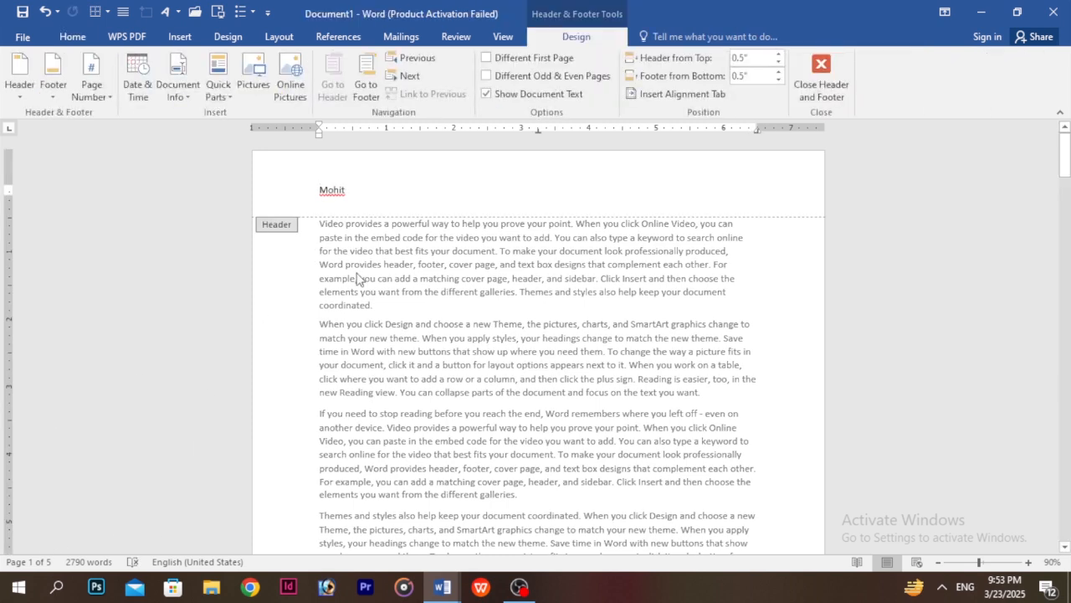
{"action": "double_click", "coordinate": [9, 315]}
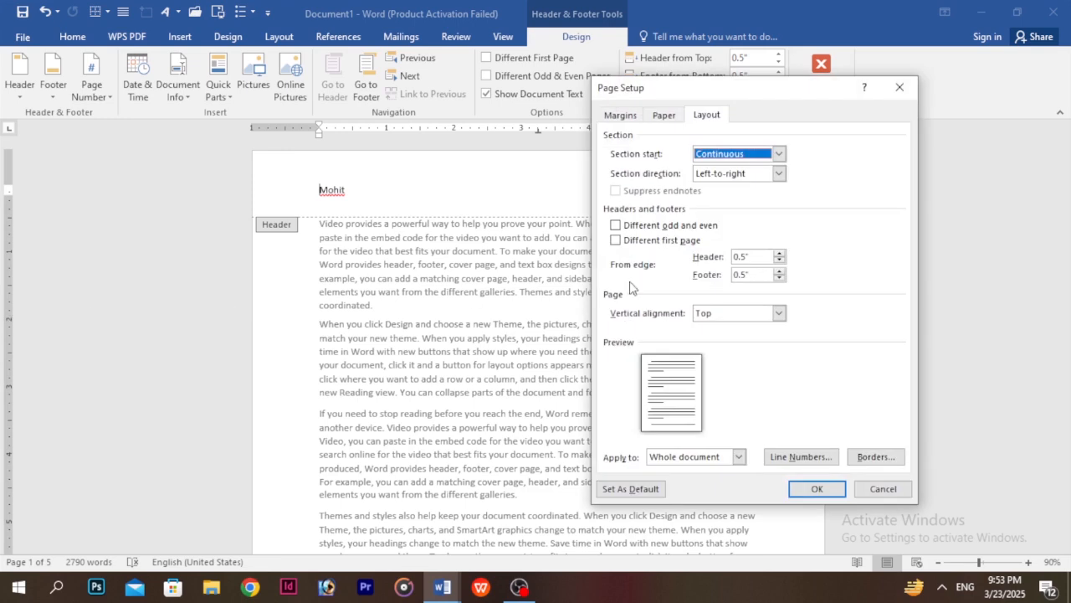
{"action": "left_click", "coordinate": [642, 242]}
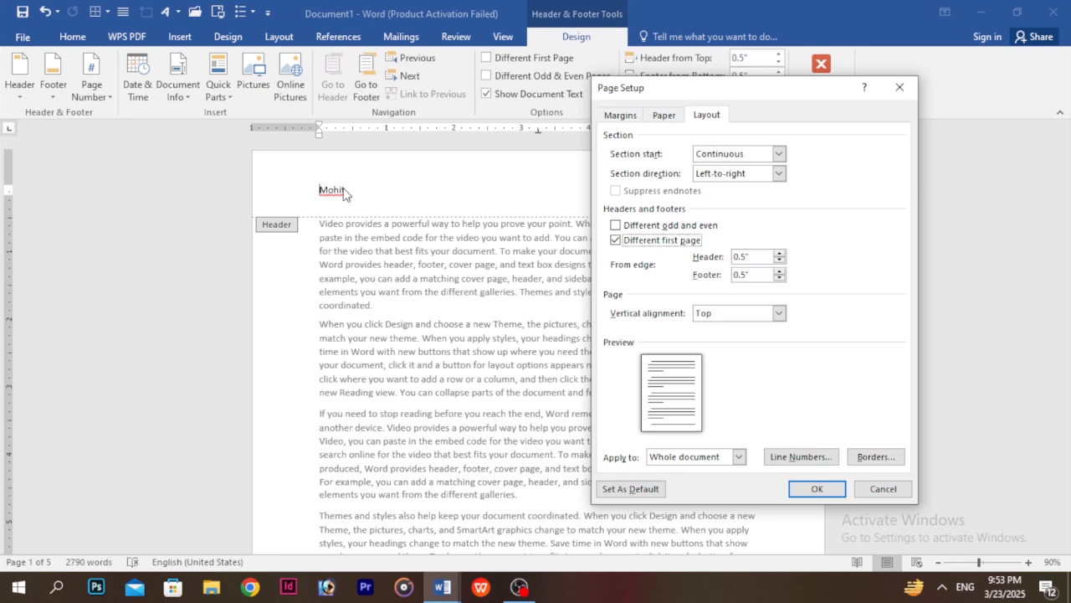
{"action": "left_click", "coordinate": [816, 490]}
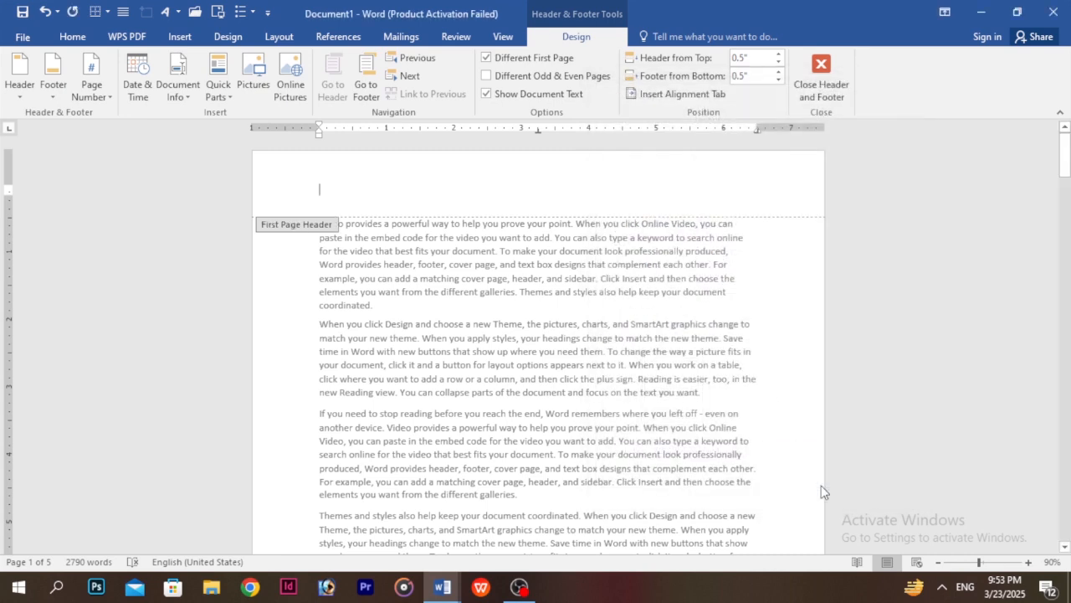
{"action": "scroll", "coordinate": [441, 353], "scroll_direction": "down", "scroll_amount": 10}
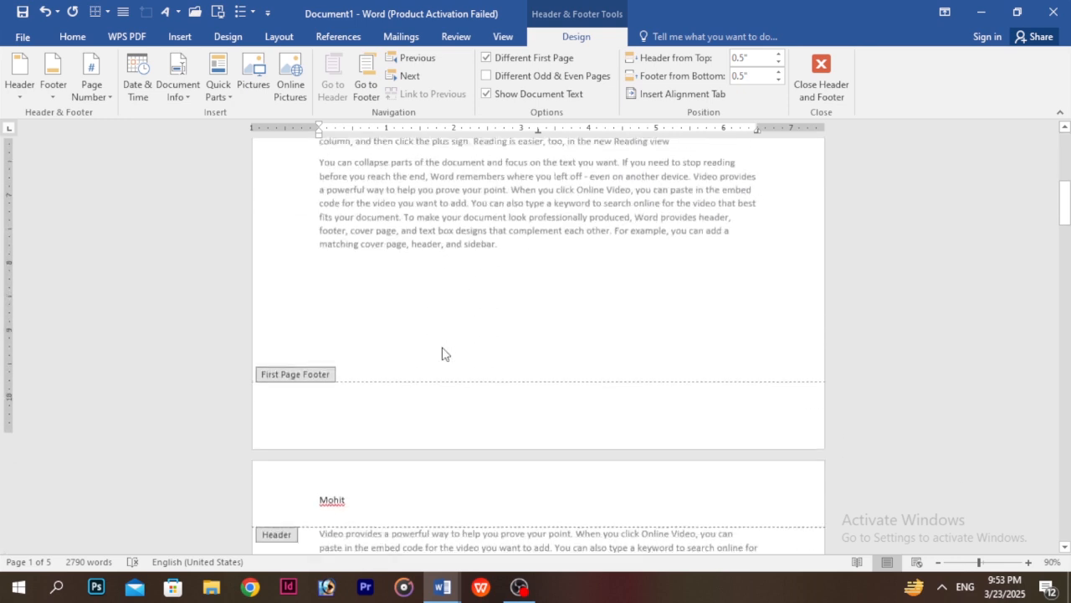
Step: Check the headers on the first two pages and undo the Different first page setting
{"action": "scroll", "coordinate": [442, 353], "scroll_direction": "down", "scroll_amount": 10}
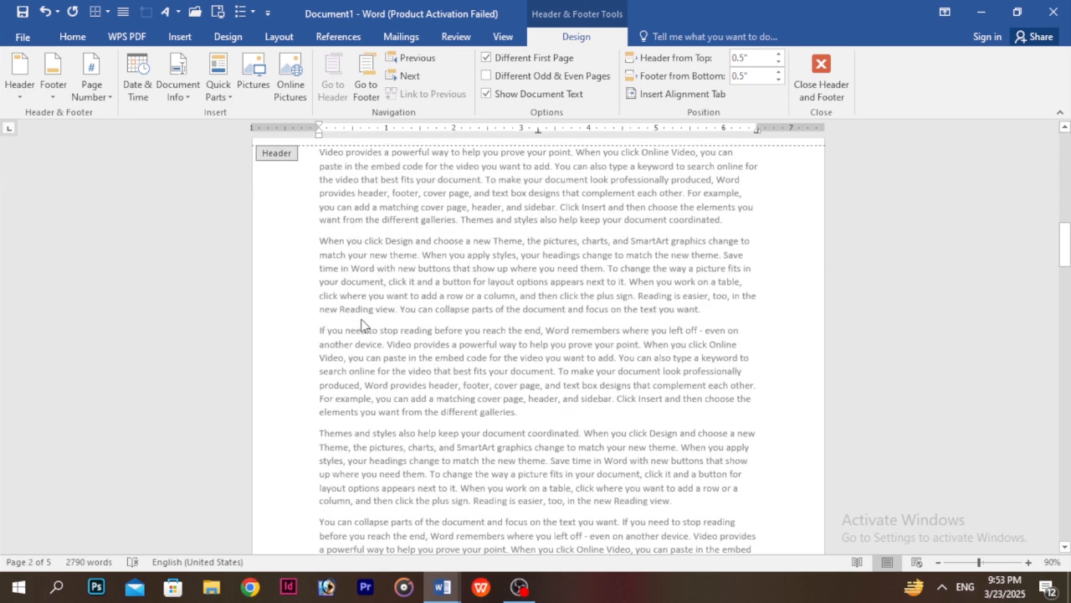
{"action": "scroll", "coordinate": [362, 326], "scroll_direction": "up", "scroll_amount": 8}
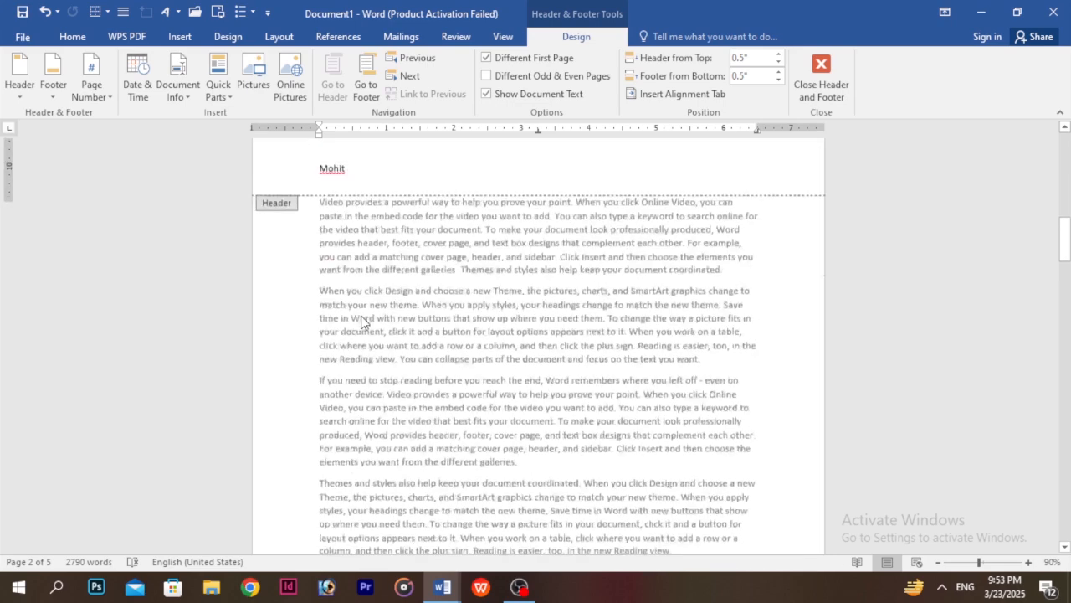
{"action": "scroll", "coordinate": [362, 327], "scroll_direction": "down", "scroll_amount": 8}
{"action": "scroll", "coordinate": [362, 326], "scroll_direction": "up", "scroll_amount": 3}
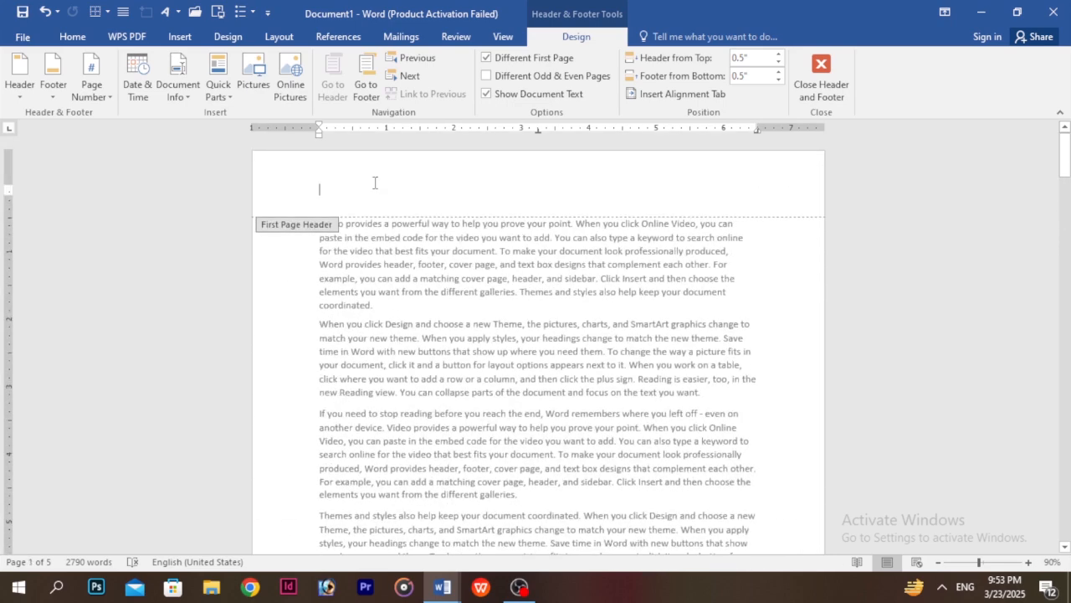
{"action": "key", "text": "Escape"}
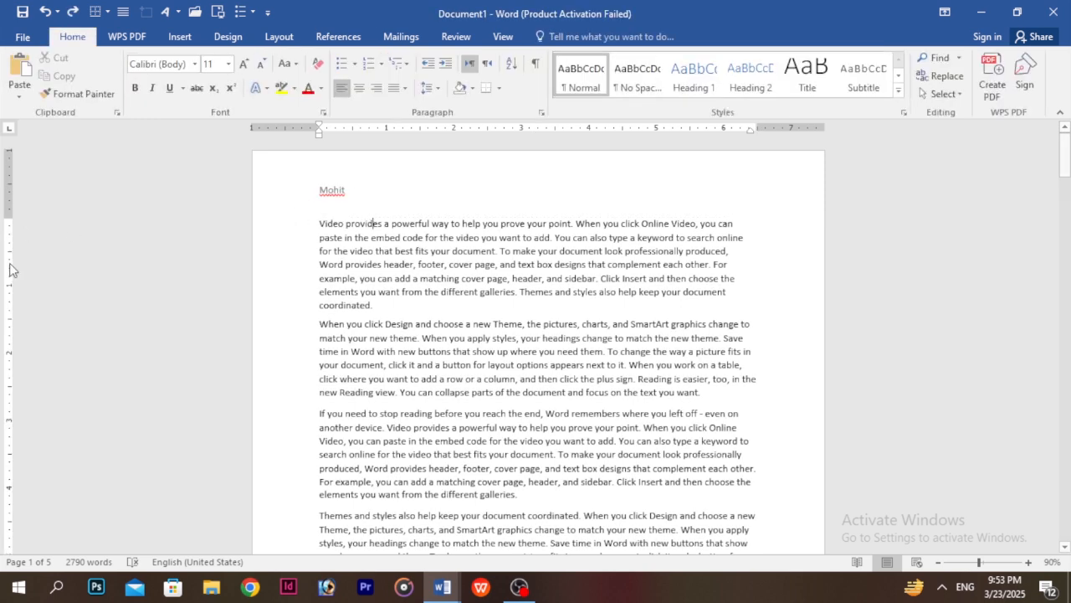
{"action": "double_click", "coordinate": [5, 270]}
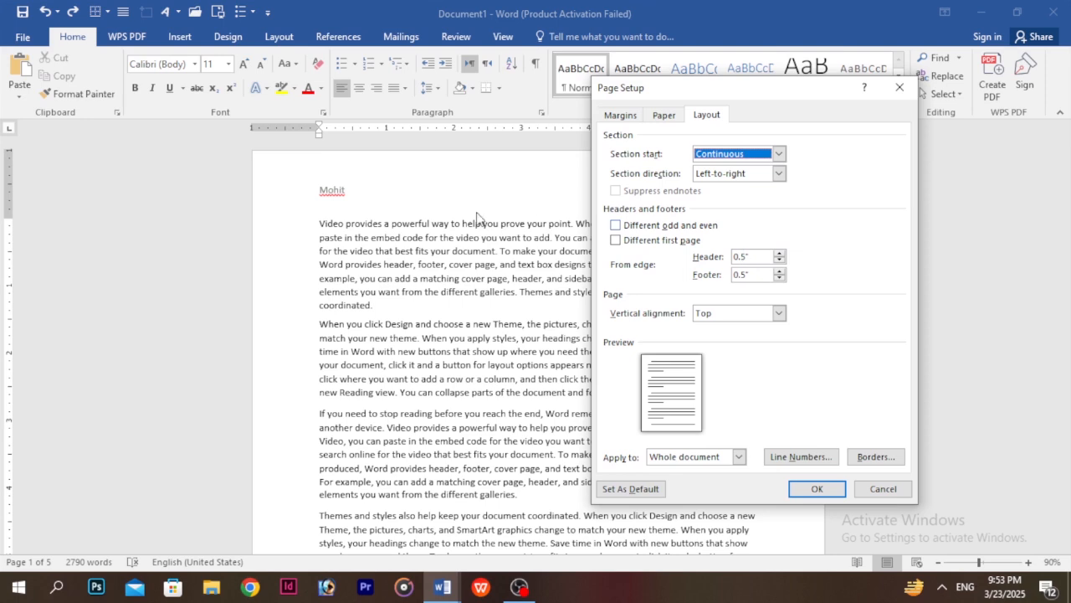
{"action": "left_click", "coordinate": [900, 87]}
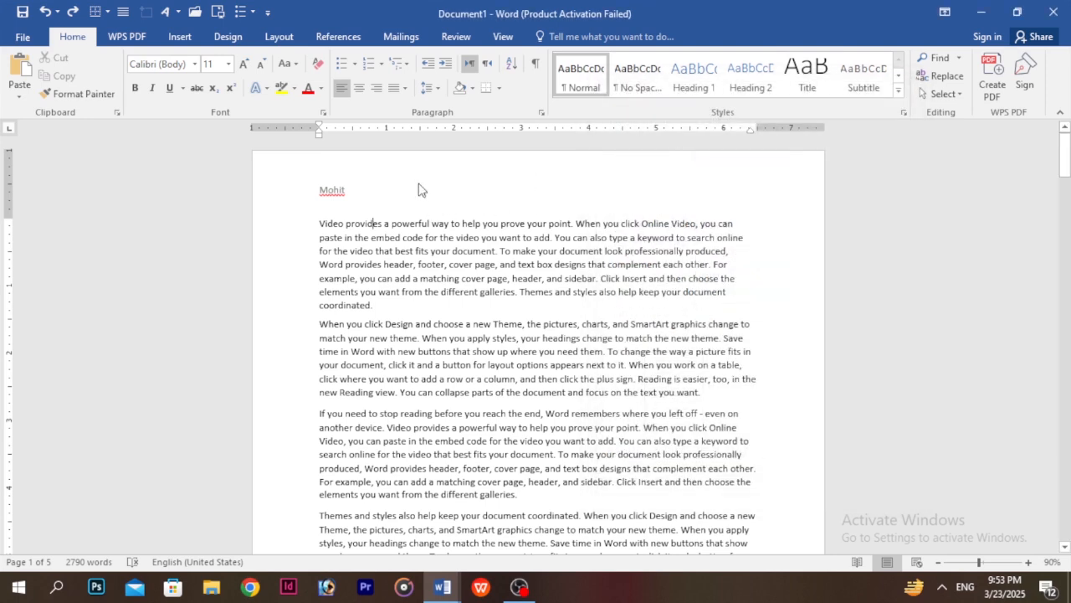
Step: Open the first page's header for editing and increase its distance from the top edge to 1.4"
{"action": "double_click", "coordinate": [420, 190]}
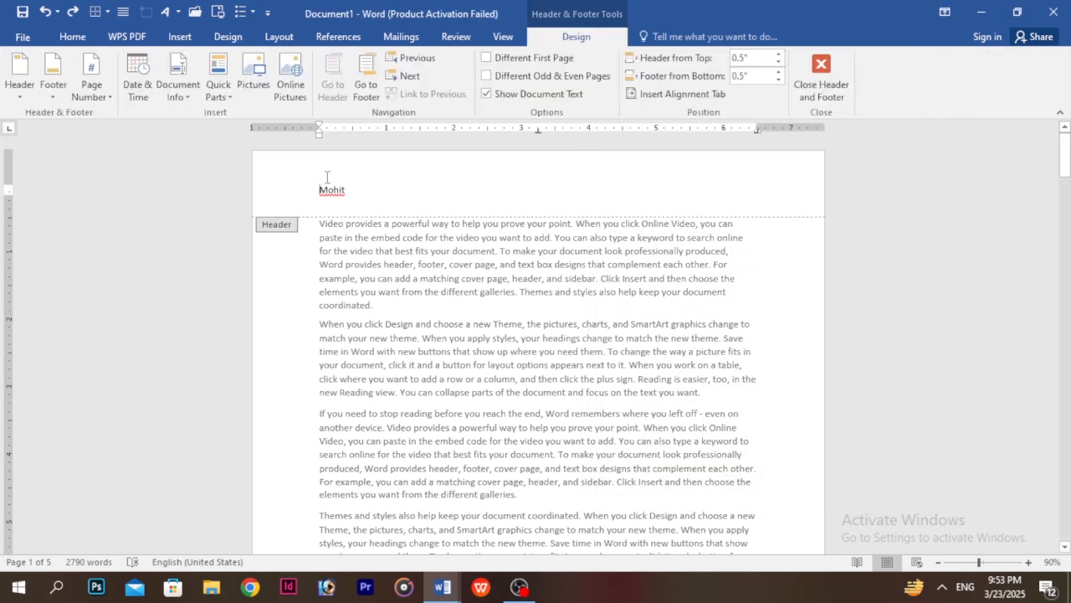
{"action": "left_click", "coordinate": [778, 56]}
{"action": "left_click", "coordinate": [778, 55]}
{"action": "left_click", "coordinate": [779, 55]}
{"action": "left_click", "coordinate": [778, 56]}
{"action": "left_click", "coordinate": [779, 55]}
{"action": "left_click", "coordinate": [778, 55]}
{"action": "left_click", "coordinate": [779, 56]}
{"action": "left_click", "coordinate": [778, 56]}
{"action": "left_click", "coordinate": [778, 55]}
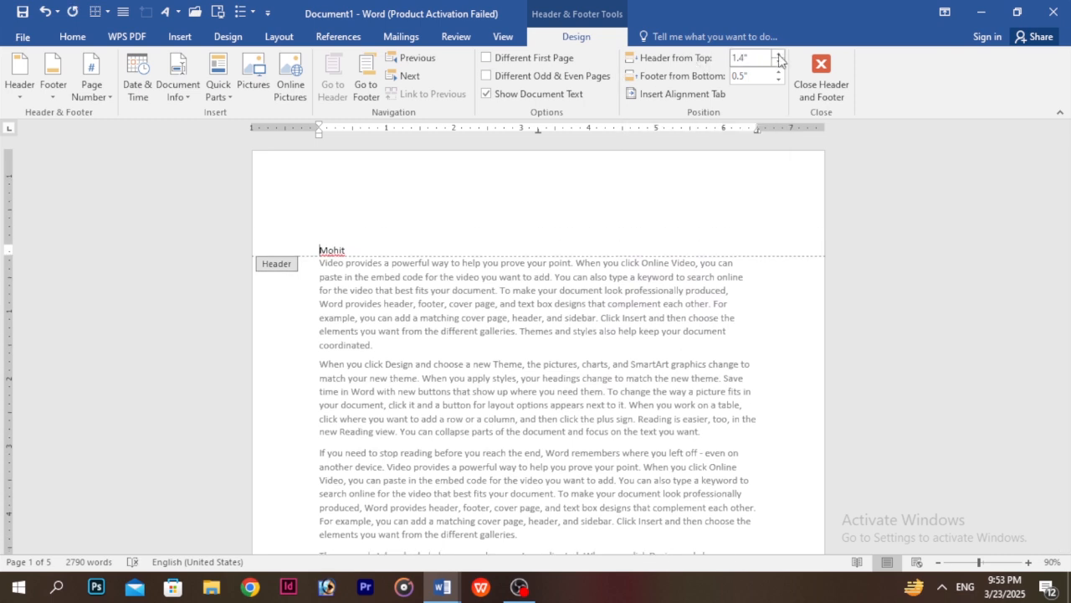
Step: Reduce the header's distance from the top edge to 0.8"
{"action": "left_click", "coordinate": [779, 61]}
{"action": "left_click", "coordinate": [779, 61]}
{"action": "left_click", "coordinate": [779, 61]}
{"action": "left_click", "coordinate": [779, 62]}
{"action": "left_click", "coordinate": [779, 61]}
{"action": "left_click", "coordinate": [779, 61]}
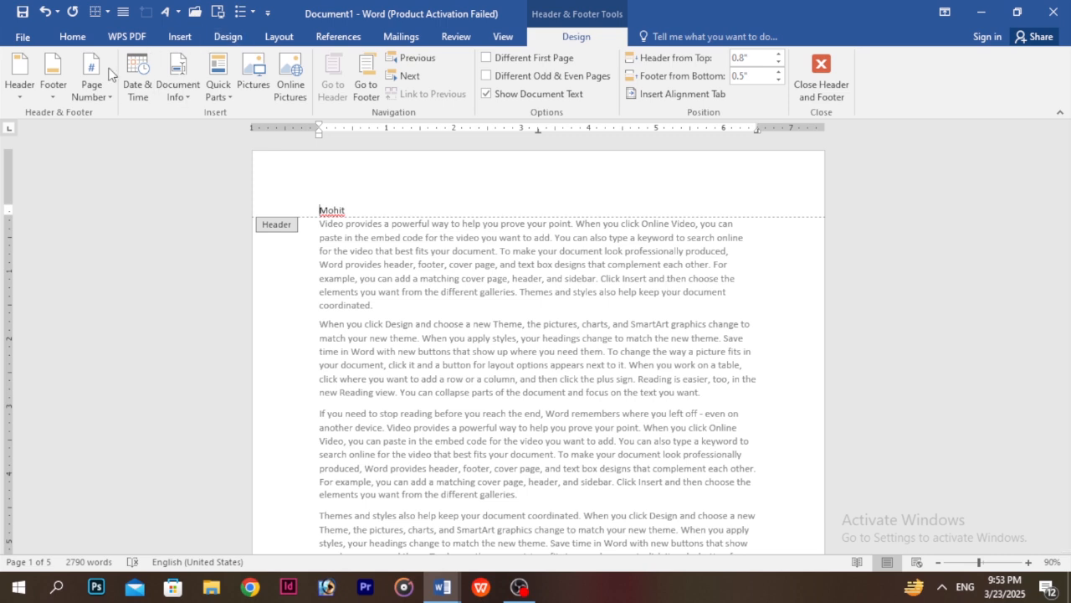
Step: Review the line numbering and page border options available from the document's page setup layout settings
{"action": "left_click", "coordinate": [73, 36]}
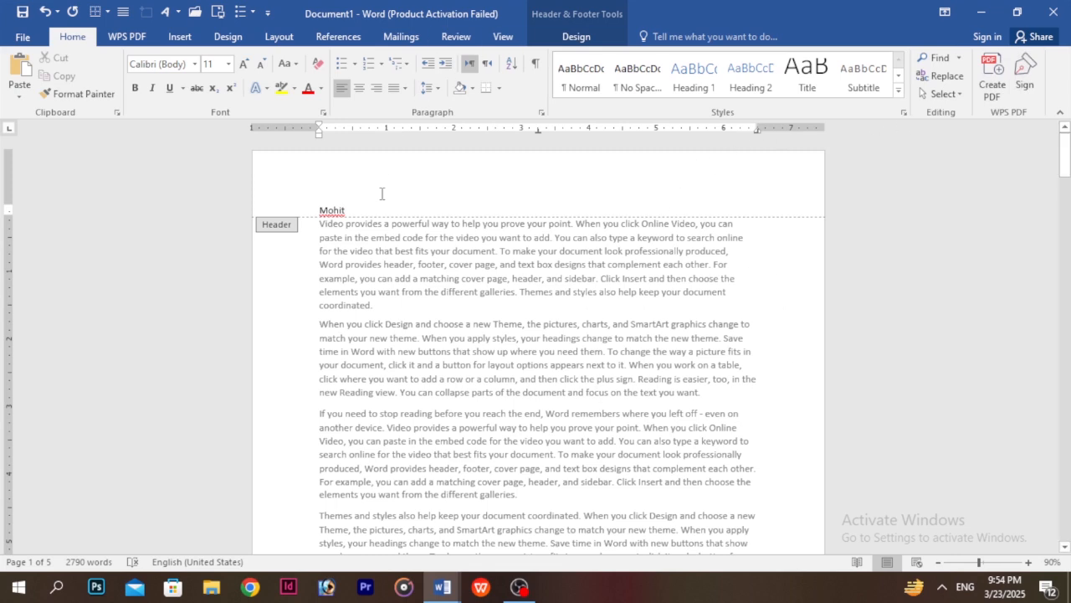
{"action": "double_click", "coordinate": [4, 254]}
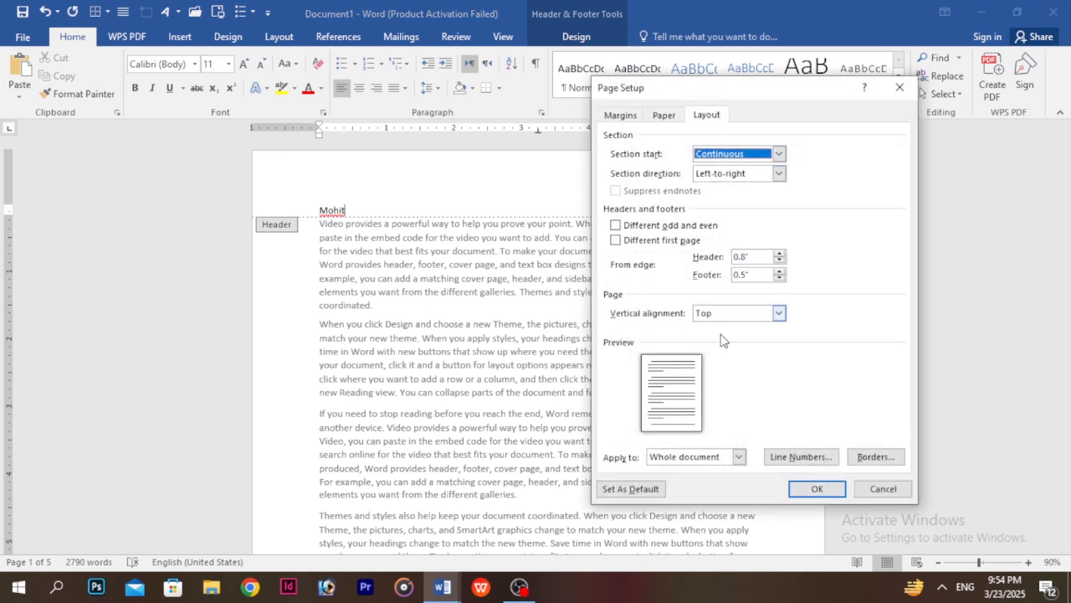
{"action": "left_click", "coordinate": [810, 457]}
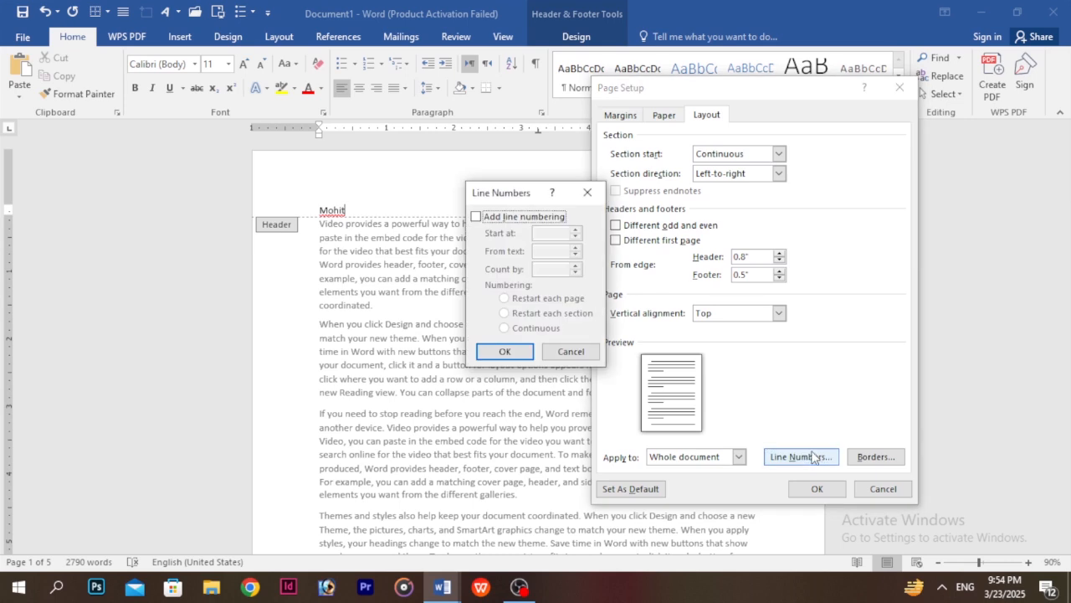
{"action": "left_click", "coordinate": [588, 192]}
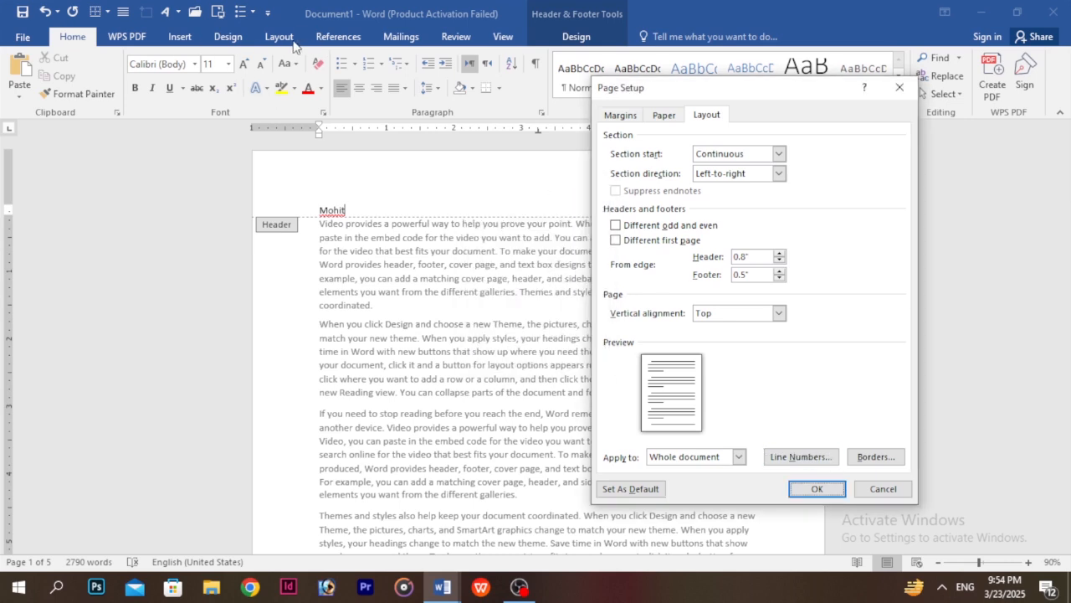
{"action": "left_click", "coordinate": [876, 457]}
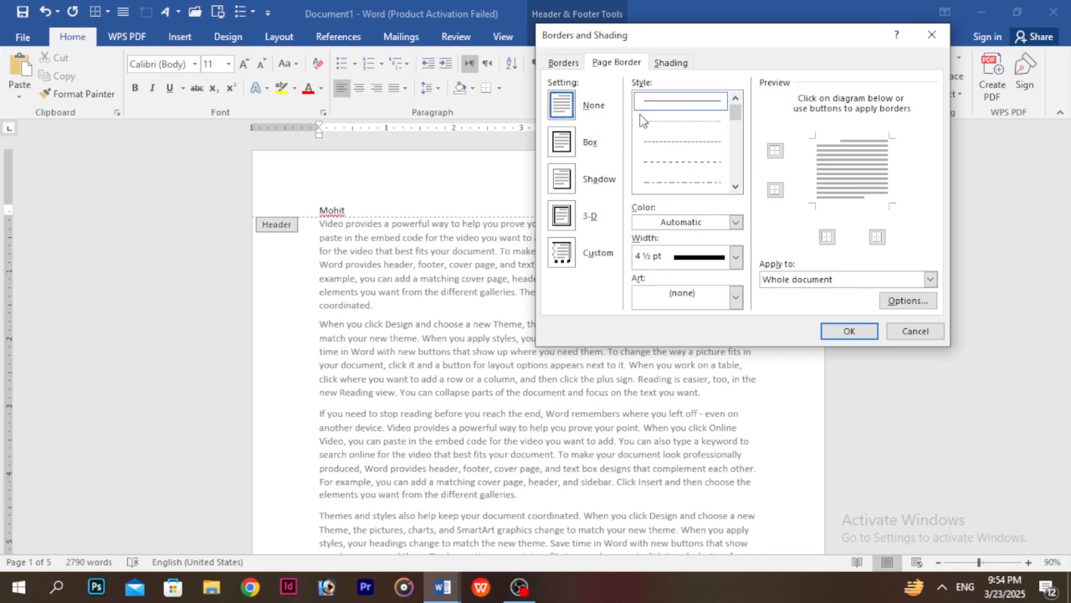
{"action": "left_click", "coordinate": [932, 34]}
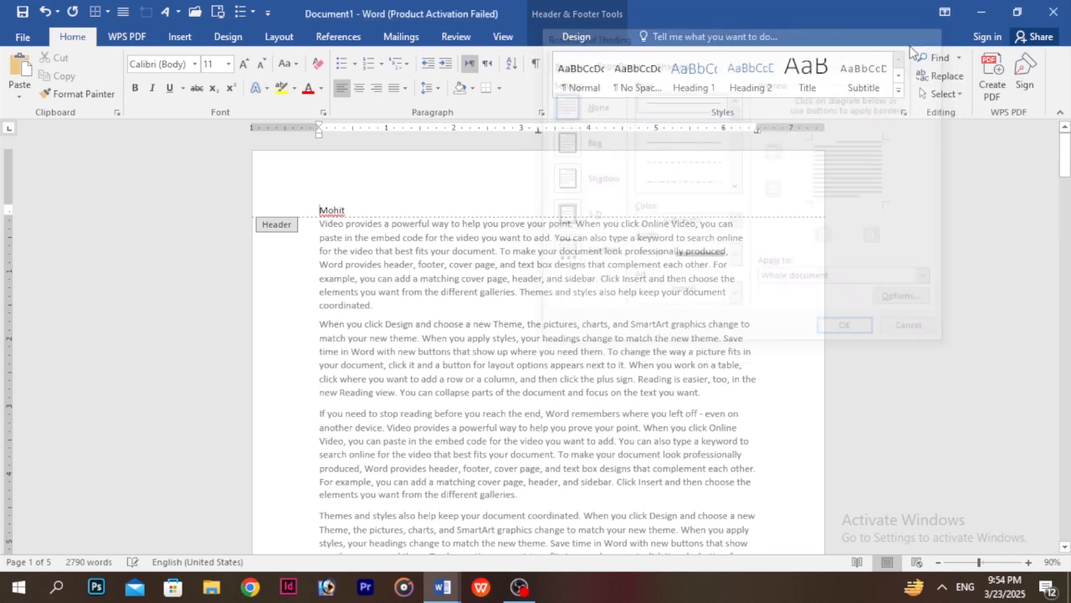
Step: Delete the name text from the first page's header
{"action": "left_click", "coordinate": [313, 197]}
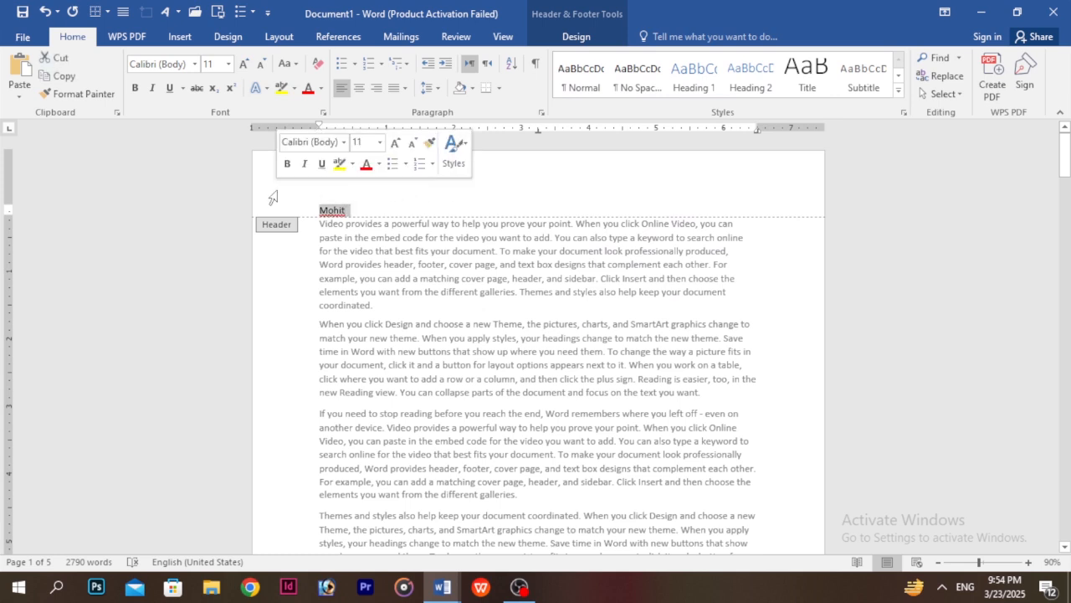
{"action": "key", "text": "Delete"}
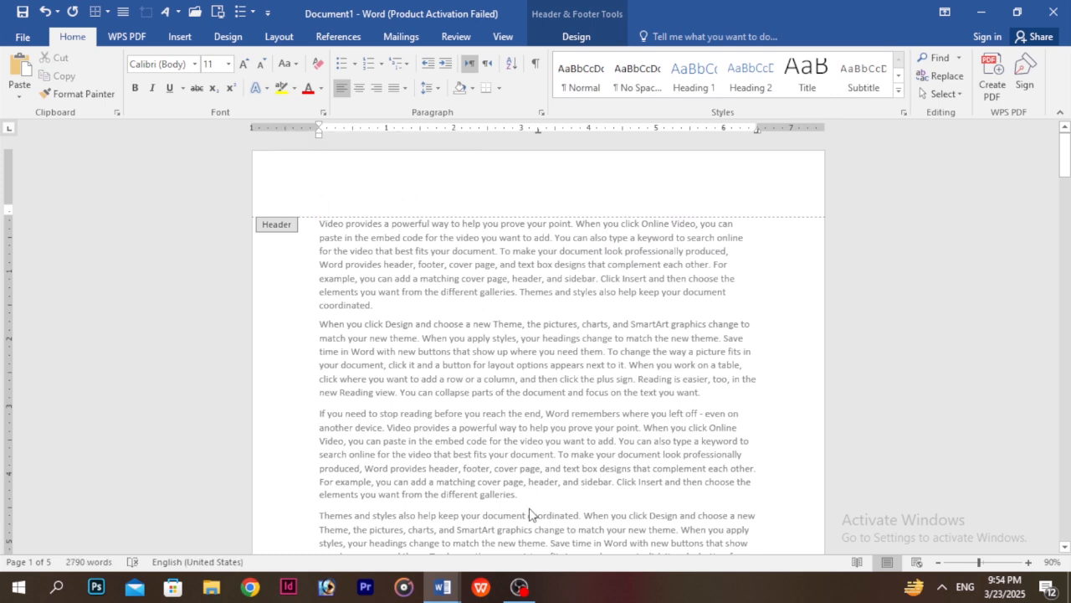